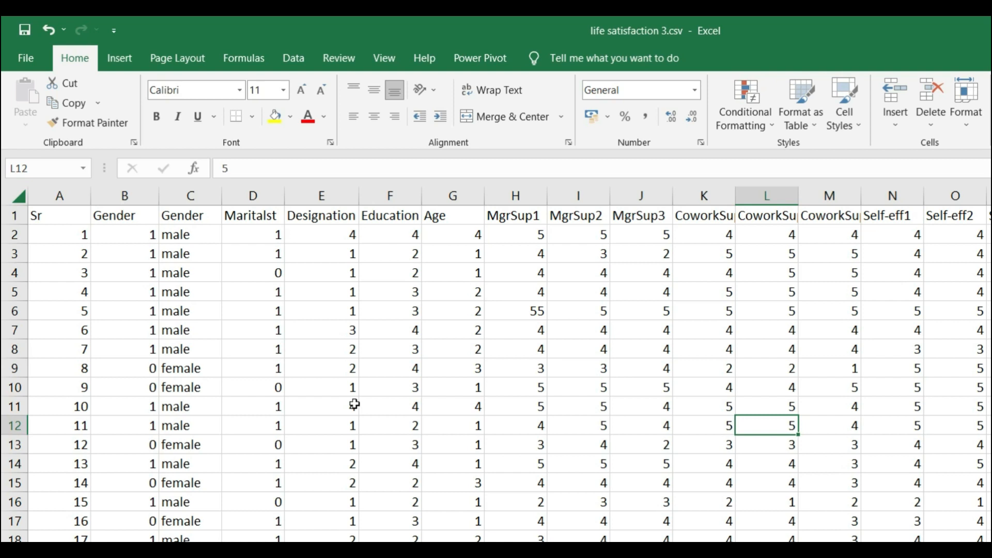
# Step: Examine the demographic headers from Sr to Age and the manager support headers MgrSup1 to MgrSup3 in row 1
pyautogui.scroll(-1, 355, 404)
pyautogui.scroll(1, 354, 404)
pyautogui.click(64, 217)
pyautogui.moveTo(64, 216); pyautogui.dragTo(436, 215)
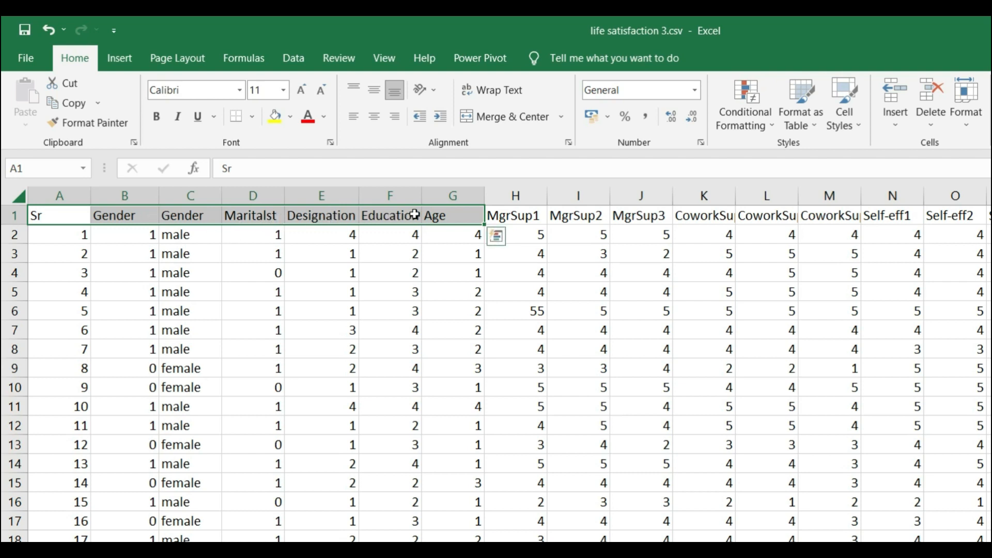
pyautogui.click(551, 253)
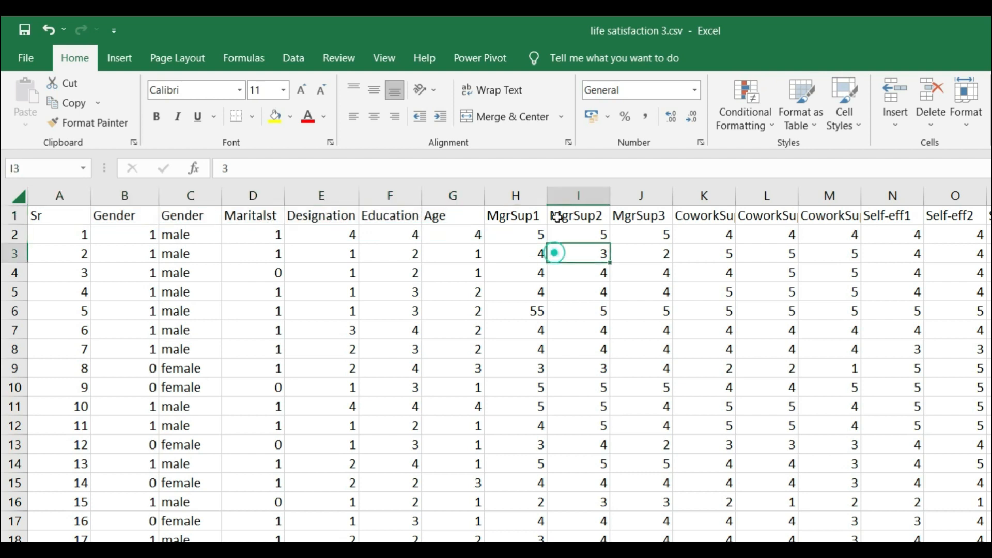
pyautogui.click(519, 218)
pyautogui.moveTo(519, 218); pyautogui.dragTo(633, 216)
pyautogui.click(512, 217)
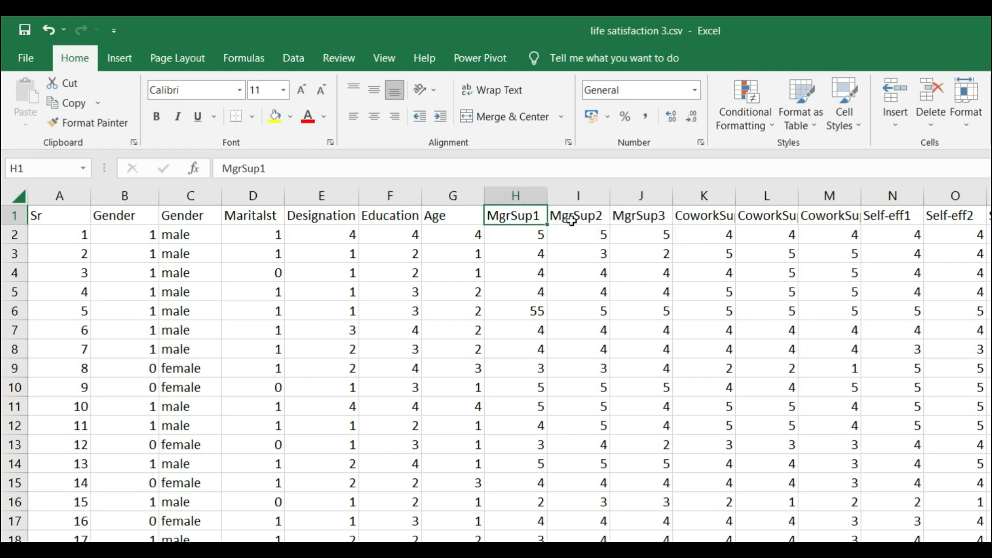
pyautogui.moveTo(525, 217); pyautogui.dragTo(636, 215)
pyautogui.click(657, 292)
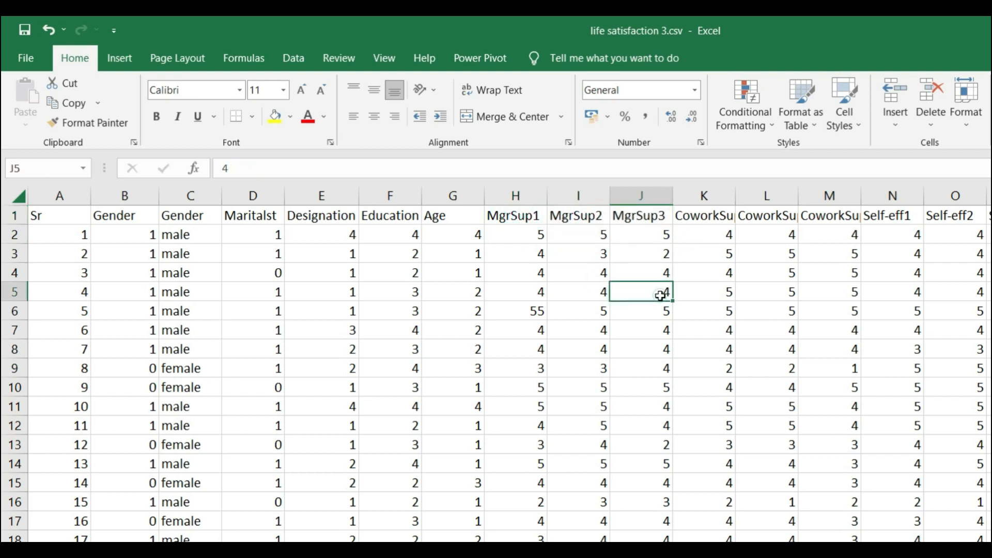
# Step: Examine the three coworker support headers and the self-efficacy item headers in row 1
pyautogui.click(729, 217)
pyautogui.click(784, 216)
pyautogui.click(841, 216)
pyautogui.click(717, 216)
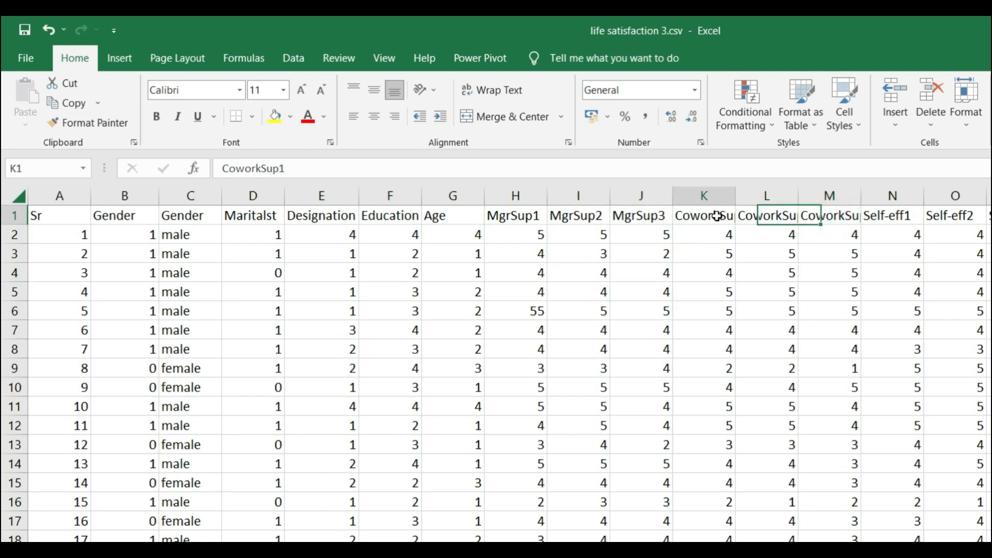
pyautogui.moveTo(717, 216); pyautogui.dragTo(837, 216)
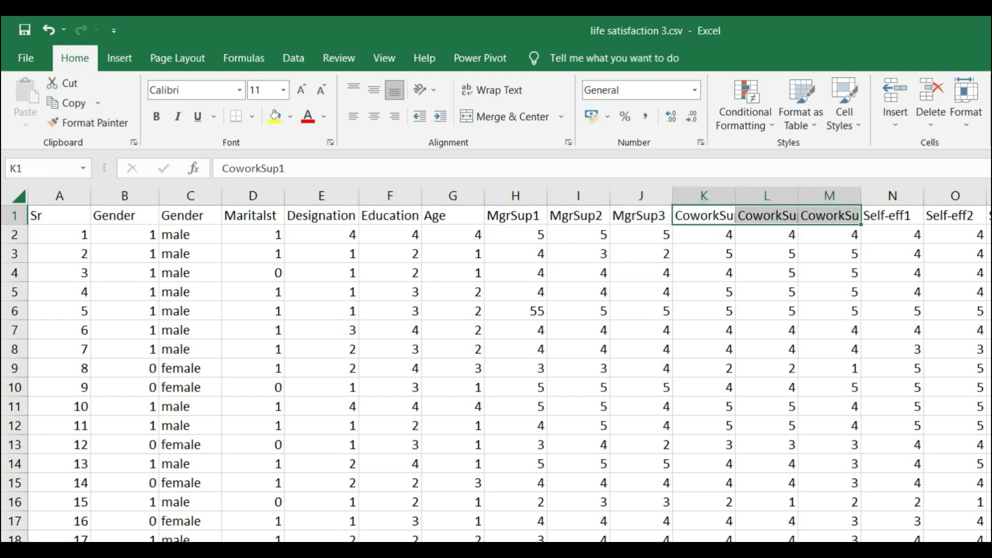
pyautogui.hscroll(3, 817, 401)
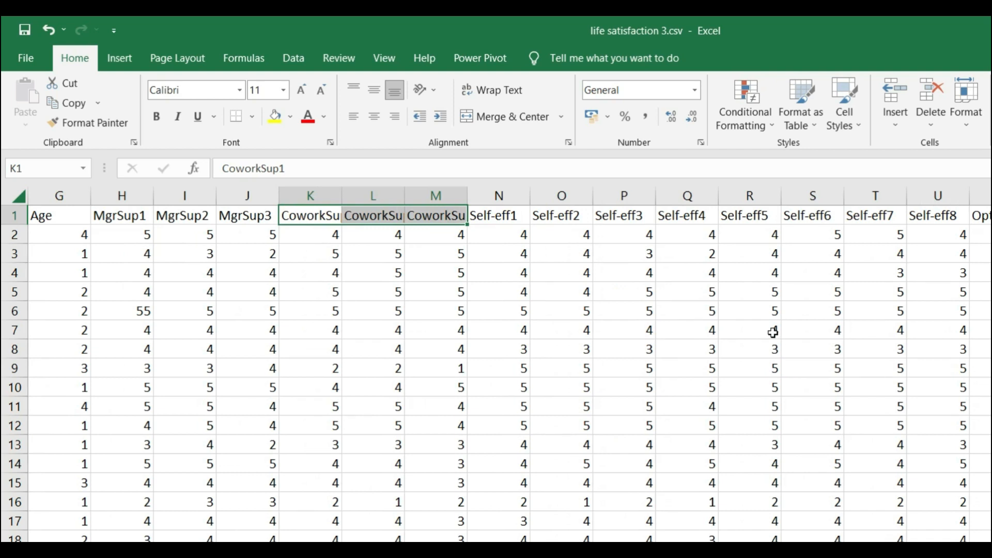
pyautogui.moveTo(505, 215); pyautogui.dragTo(908, 228)
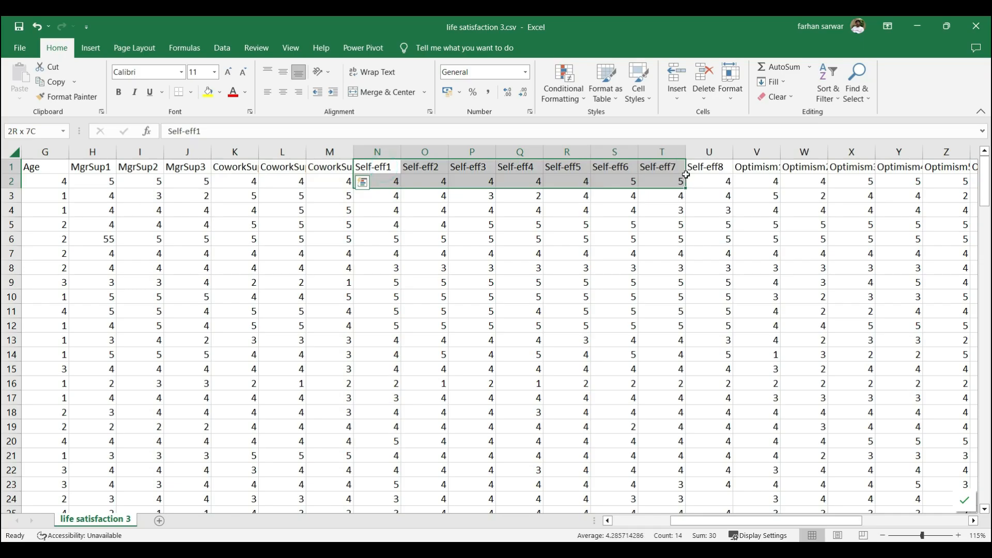
pyautogui.moveTo(686, 175); pyautogui.dragTo(698, 169)
# Step: Examine the Optimism1 to Optimism7 headers and the job and life satisfaction headers up to LS5
pyautogui.moveTo(815, 519); pyautogui.dragTo(889, 516)
pyautogui.click(715, 169)
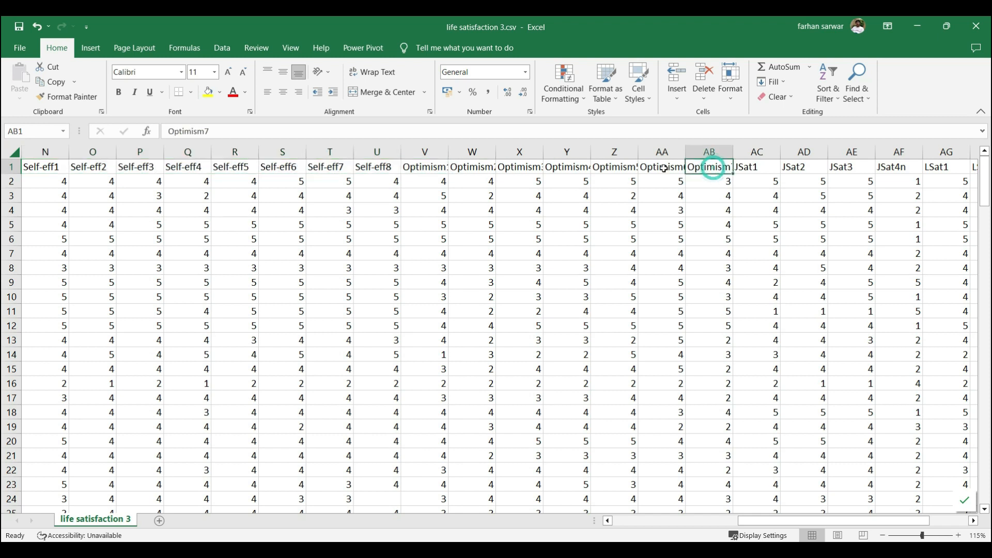
pyautogui.moveTo(416, 166); pyautogui.dragTo(705, 171)
pyautogui.moveTo(853, 519); pyautogui.dragTo(893, 519)
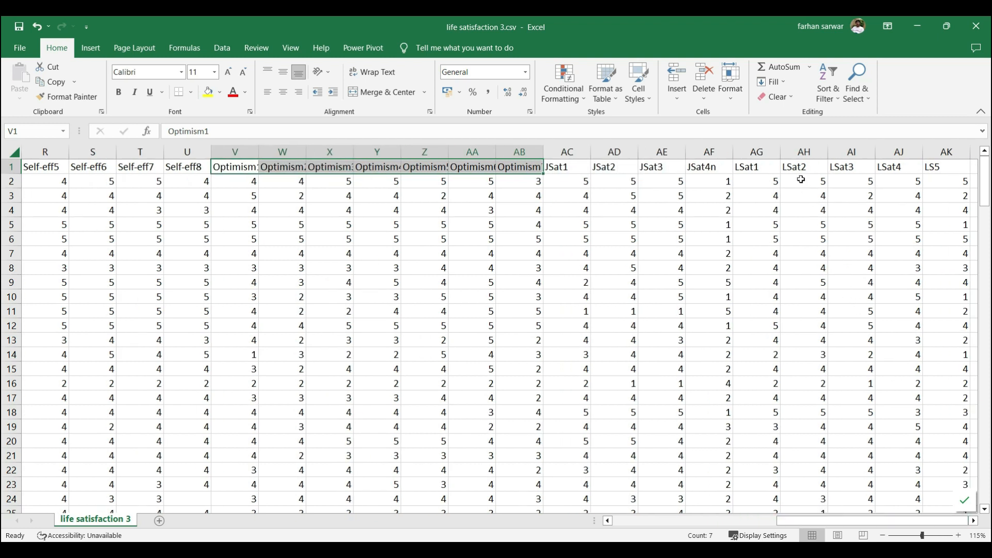
pyautogui.click(933, 166)
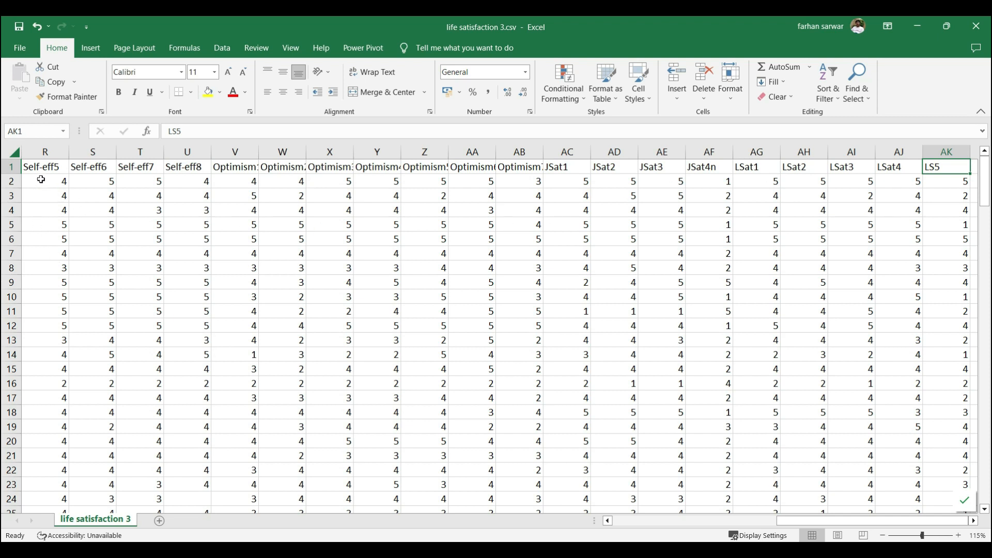
# Step: Examine the individual respondent records in rows 2 to 4
pyautogui.click(12, 181)
pyautogui.click(12, 195)
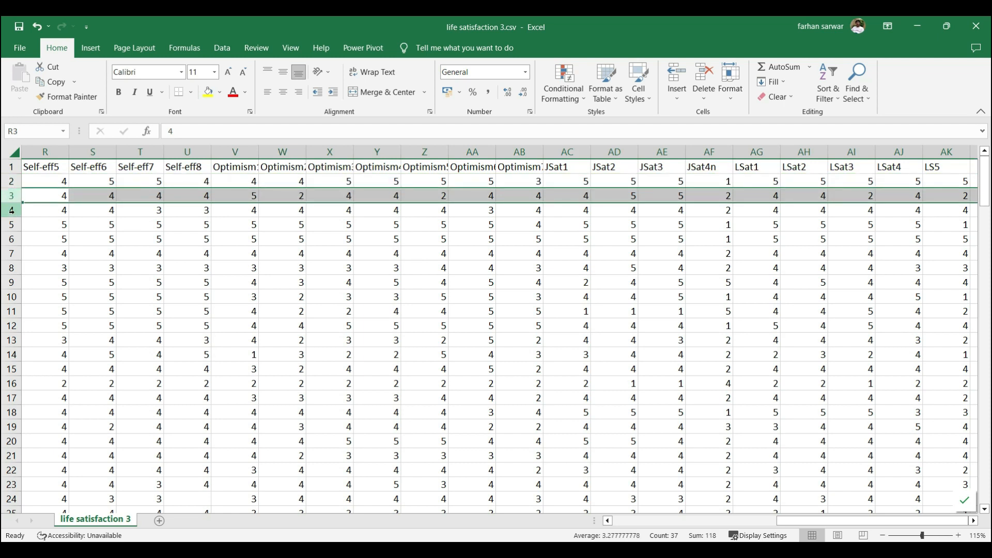
pyautogui.click(12, 210)
pyautogui.click(11, 180)
pyautogui.moveTo(11, 188); pyautogui.dragTo(11, 189)
# Step: Compare the numeric Gender codes in column B with the text Gender column C, and check the Designation header
pyautogui.moveTo(836, 522); pyautogui.dragTo(672, 523)
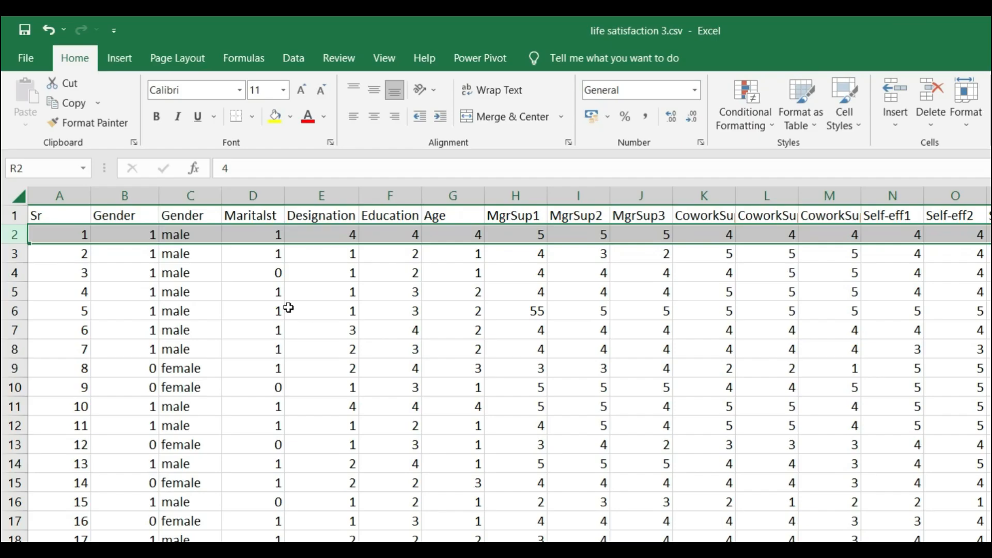
pyautogui.click(287, 267)
pyautogui.click(191, 285)
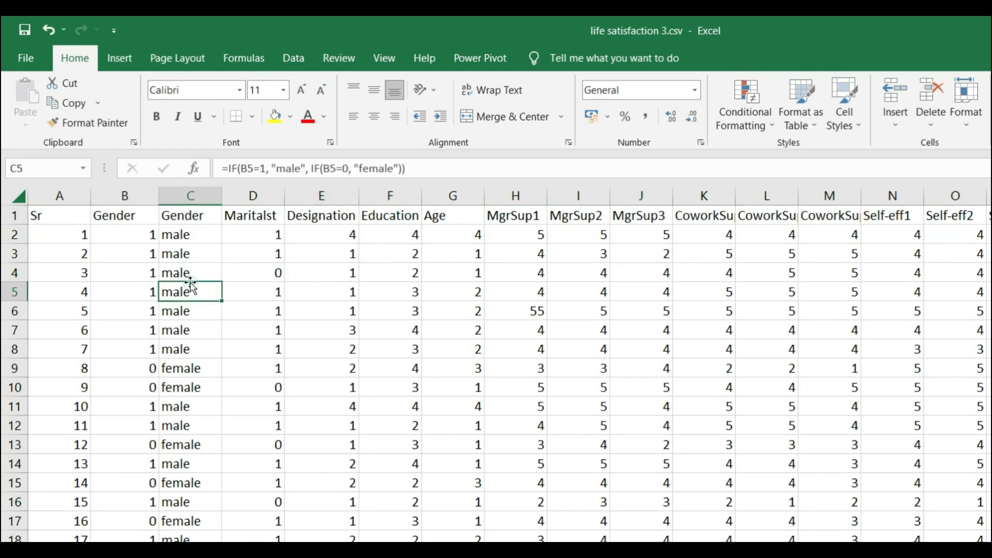
pyautogui.click(187, 235)
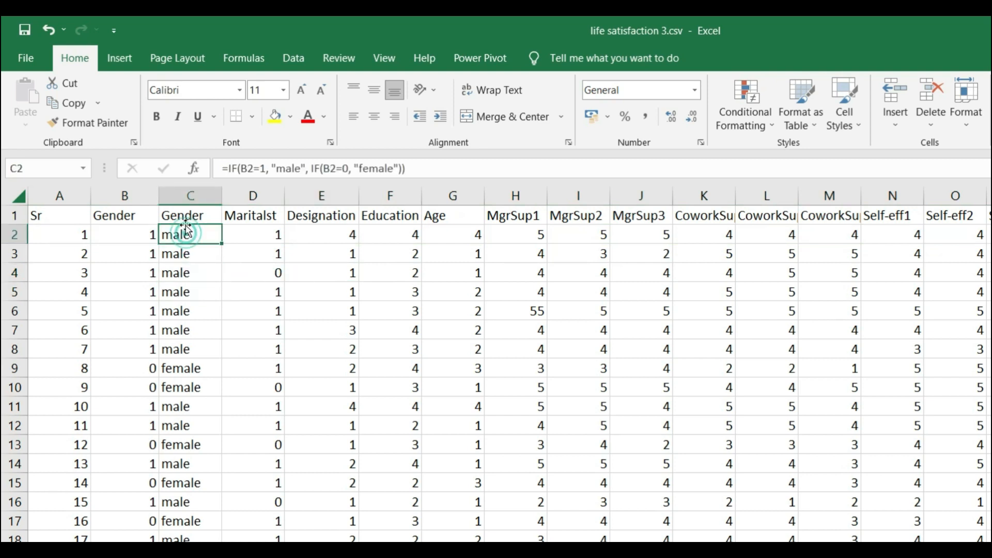
pyautogui.click(185, 216)
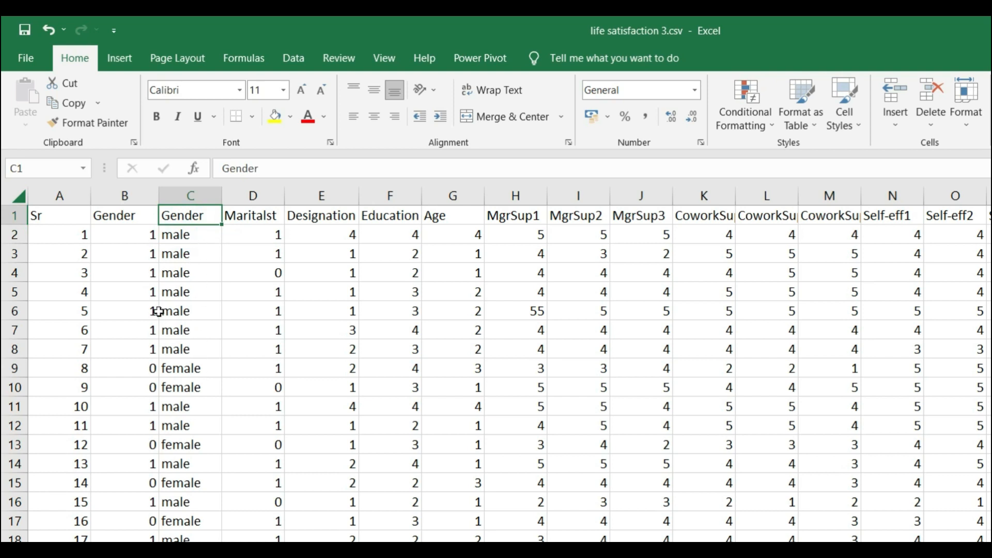
pyautogui.click(126, 213)
pyautogui.click(126, 253)
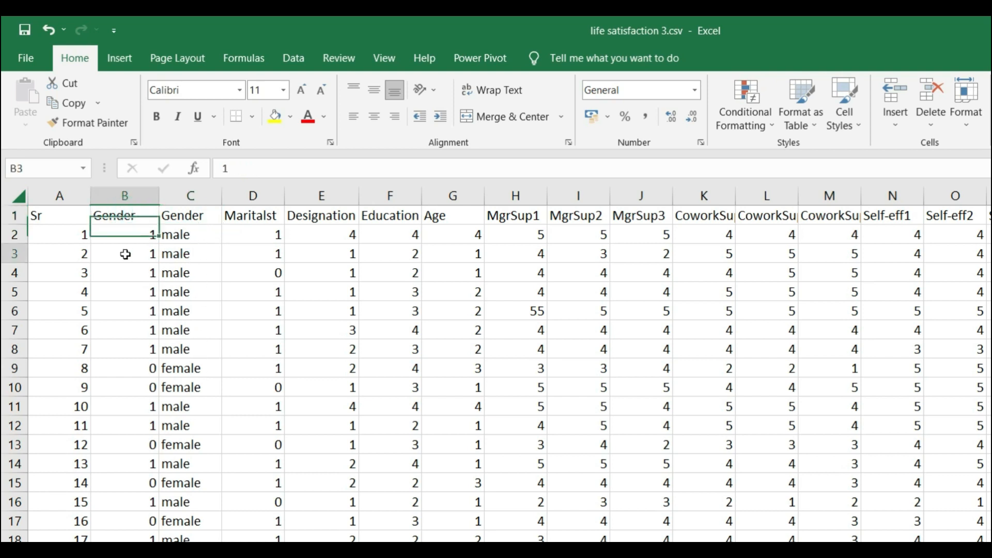
pyautogui.click(193, 217)
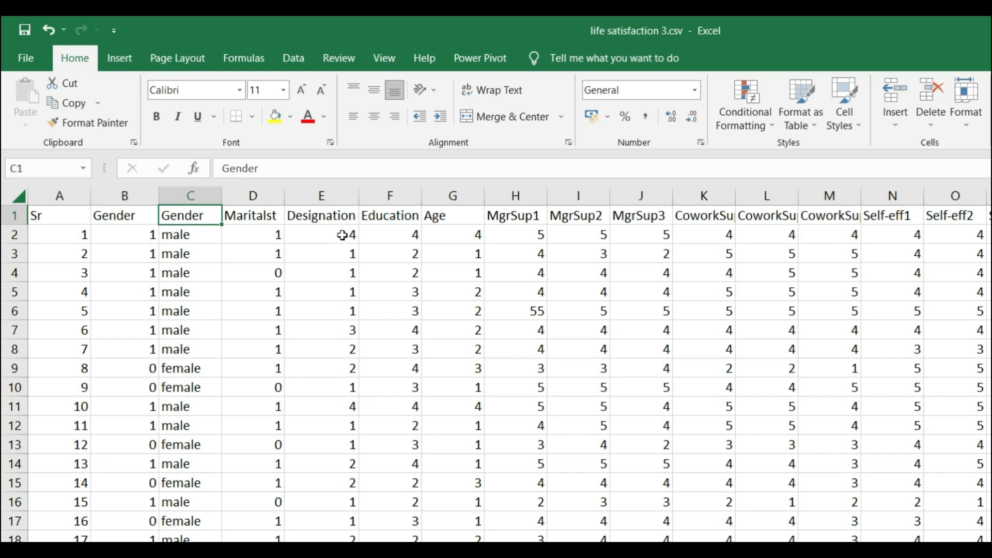
pyautogui.click(339, 217)
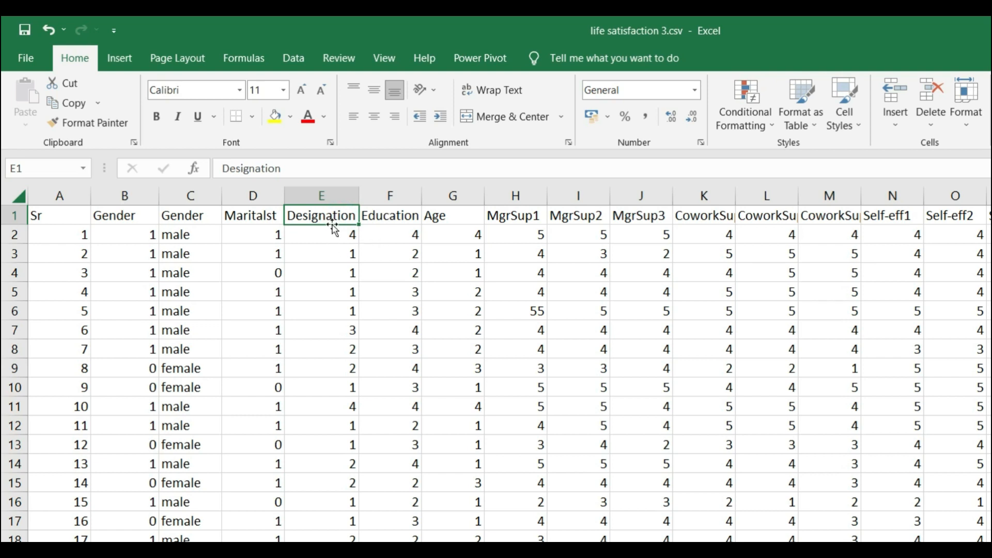
# Step: Examine the respondent serial numbers of the first three records in the Sr column
pyautogui.click(56, 242)
pyautogui.click(57, 249)
pyautogui.click(58, 235)
pyautogui.click(72, 253)
pyautogui.click(73, 273)
pyautogui.click(64, 254)
pyautogui.click(59, 234)
pyautogui.click(71, 256)
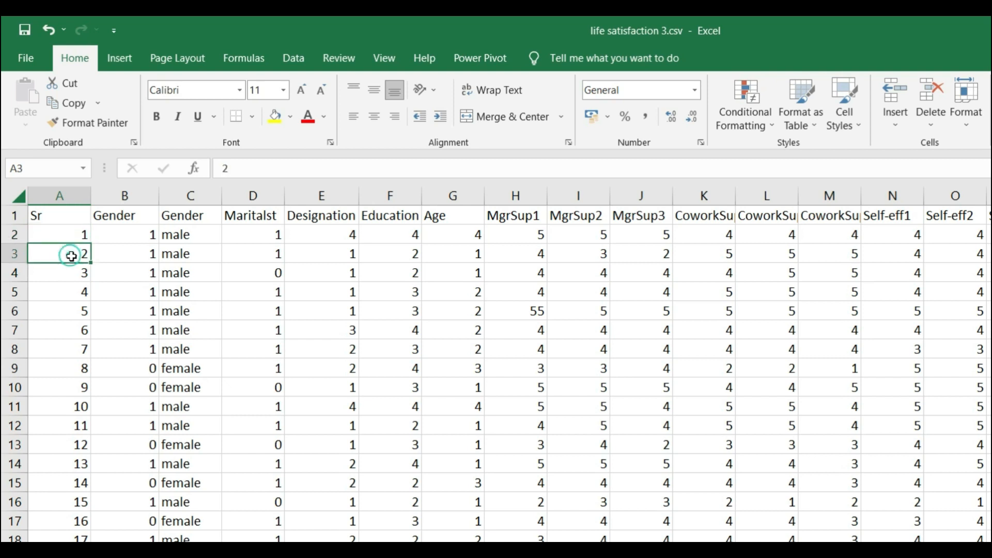
pyautogui.click(68, 274)
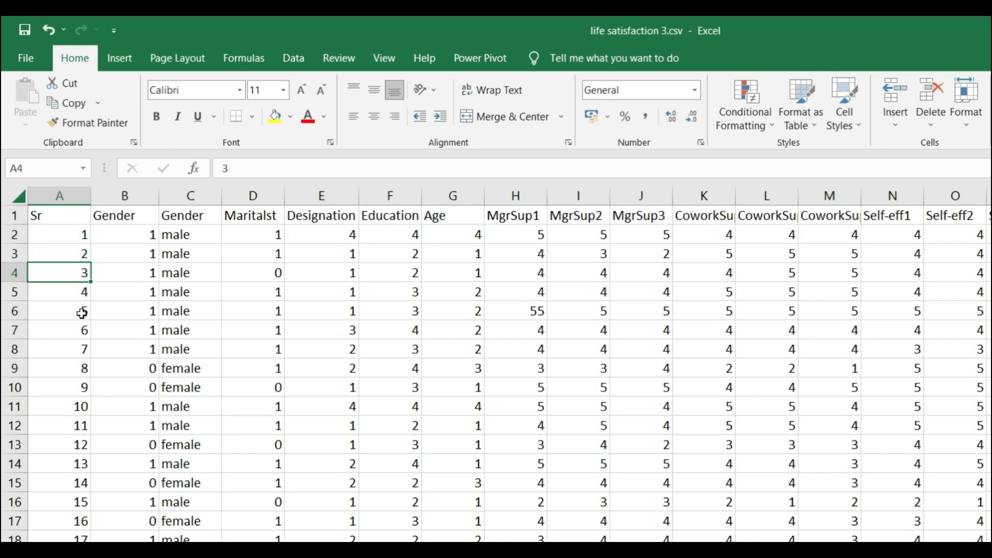
# Step: Look through the manager and coworker support responses further down the sheet
pyautogui.click(607, 343)
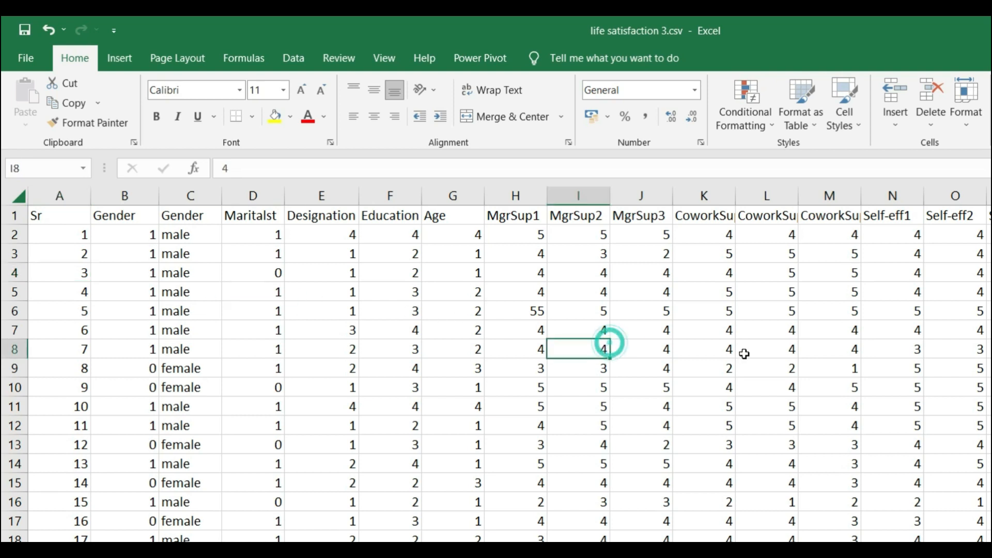
pyautogui.click(747, 353)
pyautogui.click(781, 420)
pyautogui.scroll(-4, 752, 460)
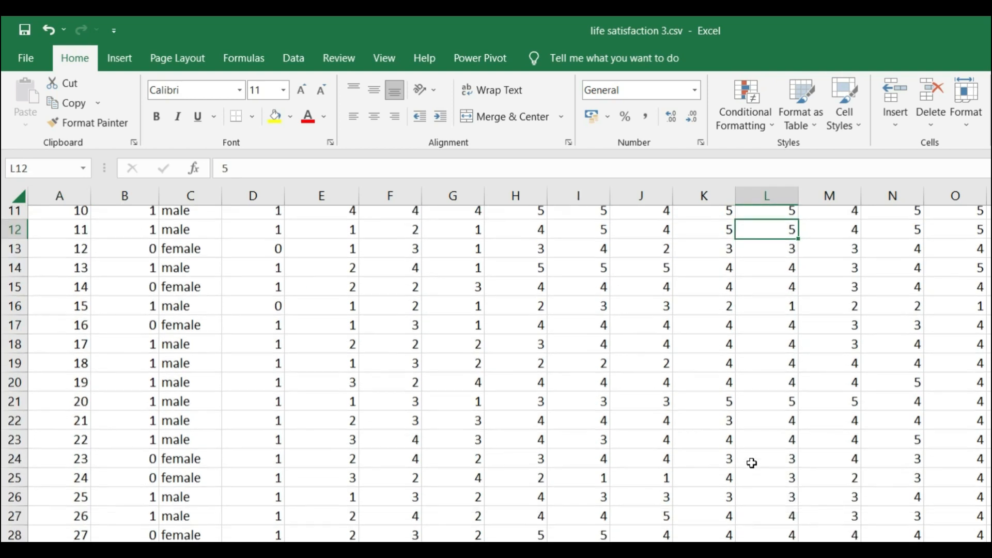
pyautogui.scroll(4, 750, 463)
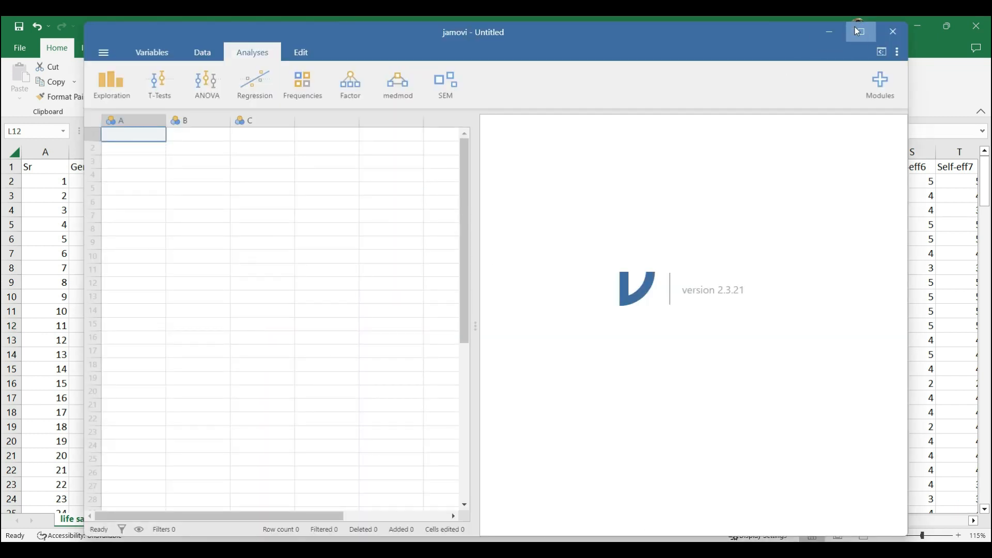
# Step: Switch to jamovi, maximize its window and widen the data area beside the results
pyautogui.click(859, 31)
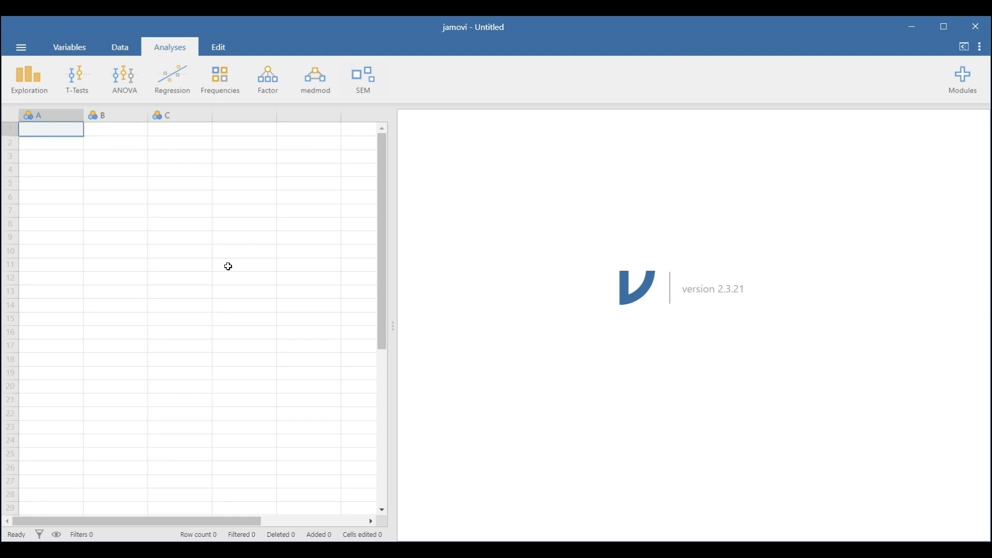
pyautogui.moveTo(392, 269); pyautogui.dragTo(581, 261)
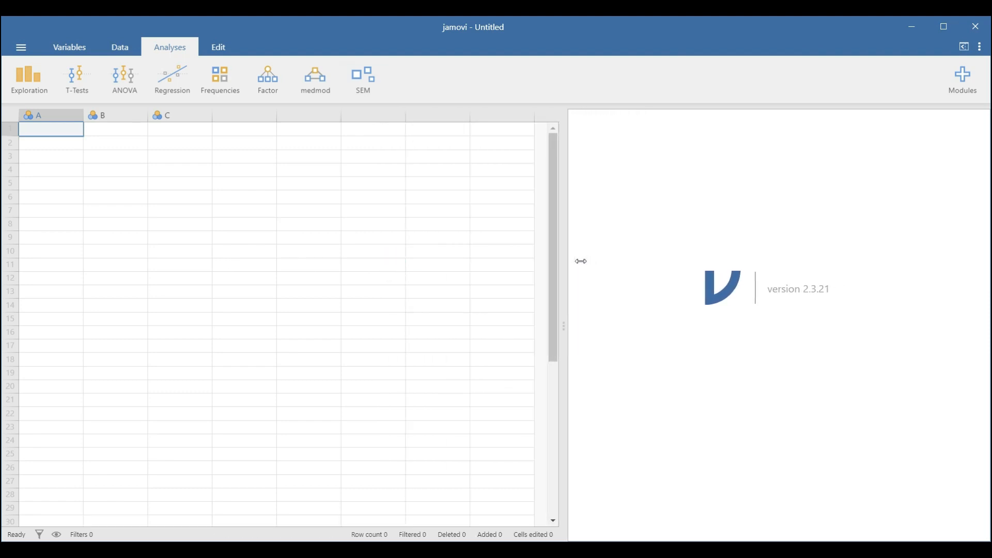
pyautogui.click(189, 229)
pyautogui.click(63, 130)
# Step: Open life satisfaction 3.csv from the tutorial data folder, checking the supported data file types
pyautogui.click(22, 49)
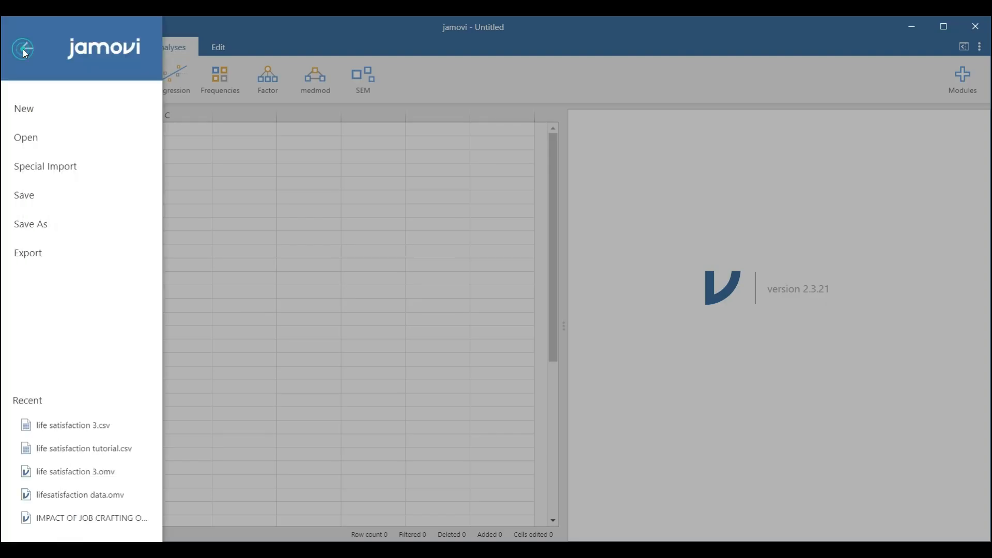
pyautogui.click(40, 140)
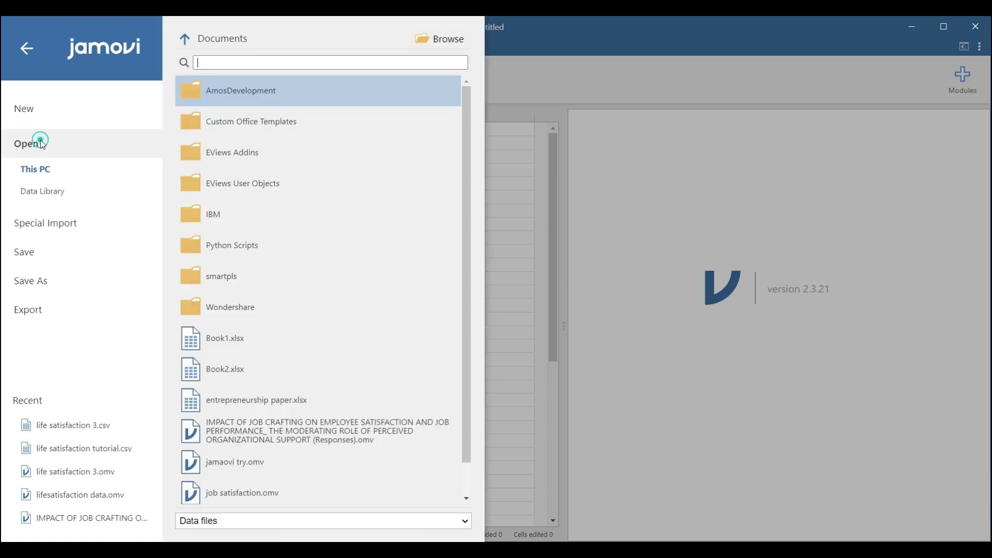
pyautogui.click(448, 40)
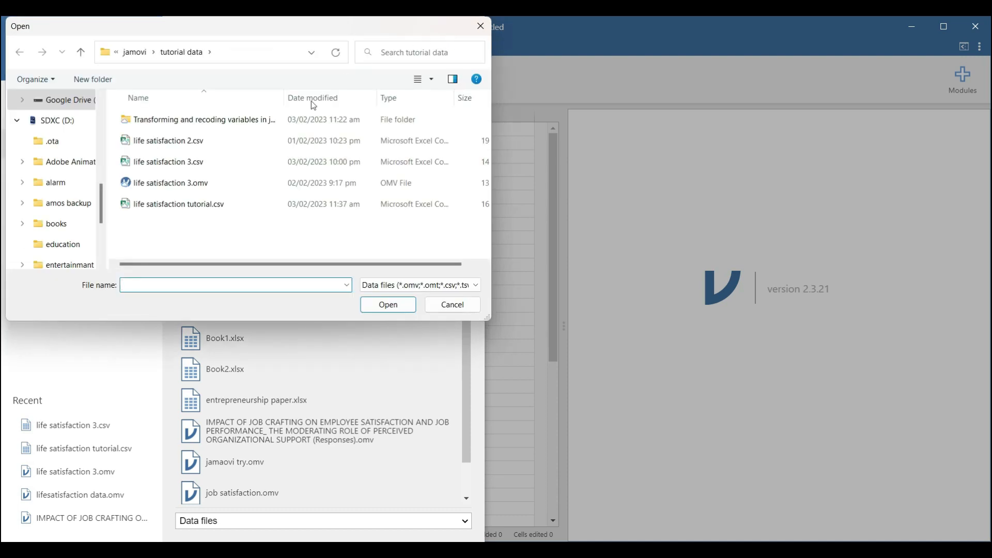
pyautogui.click(161, 164)
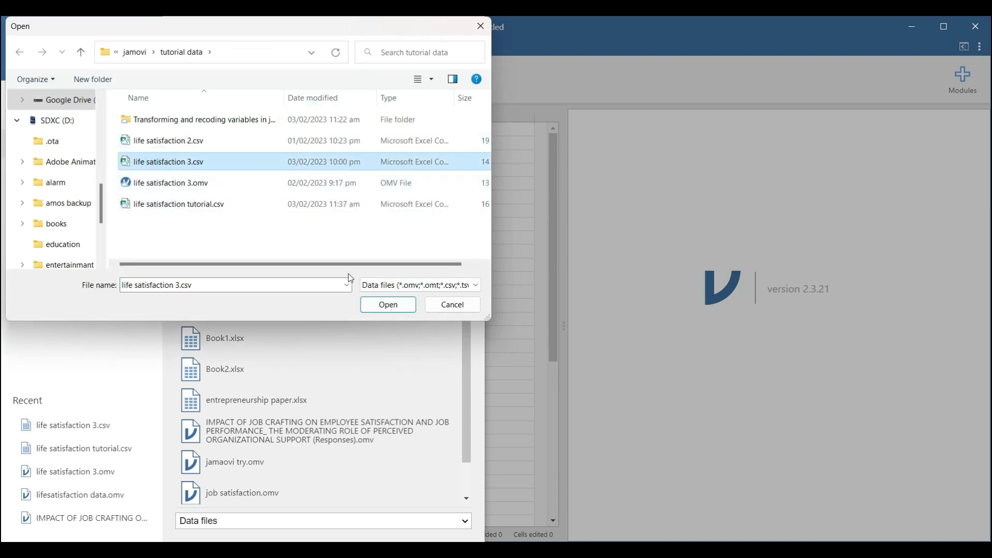
pyautogui.click(469, 285)
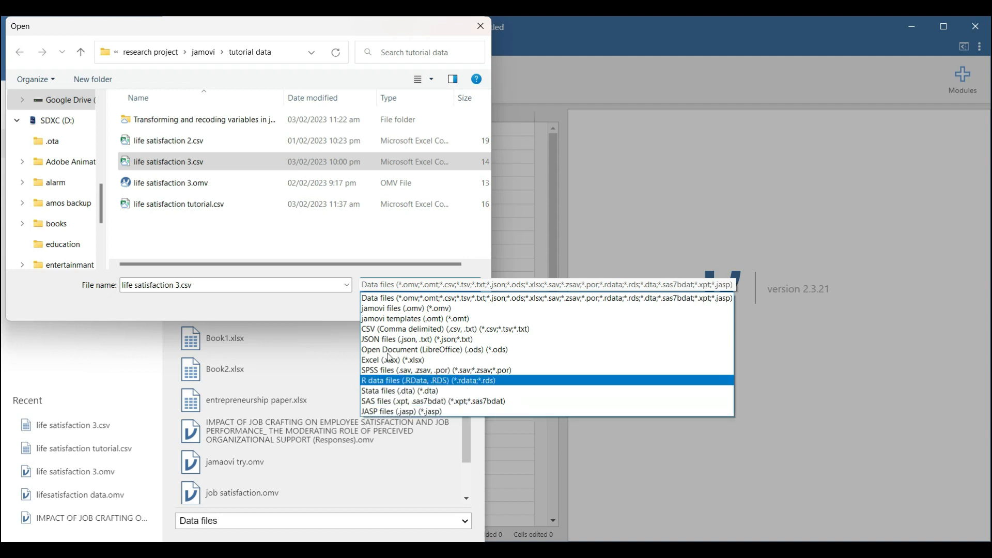
pyautogui.click(249, 244)
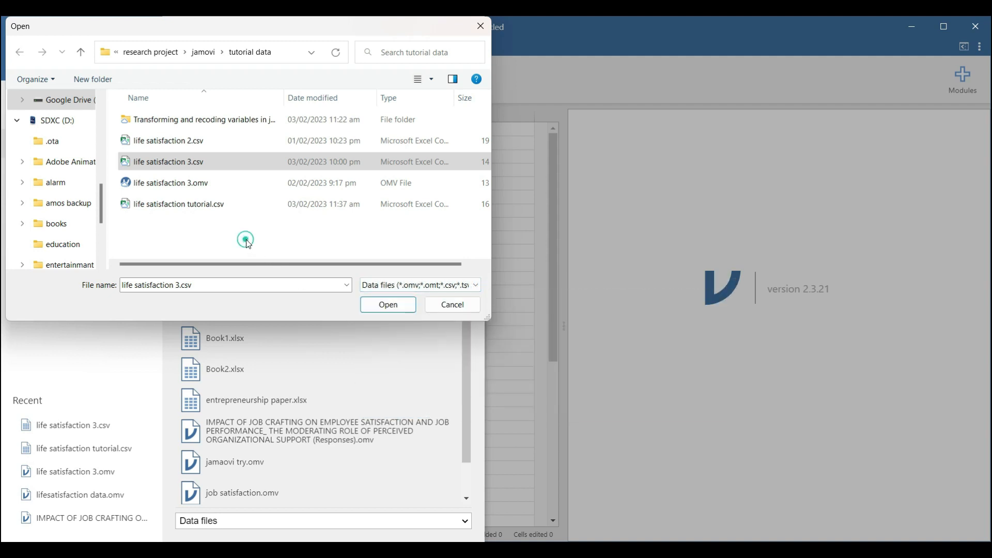
pyautogui.click(388, 305)
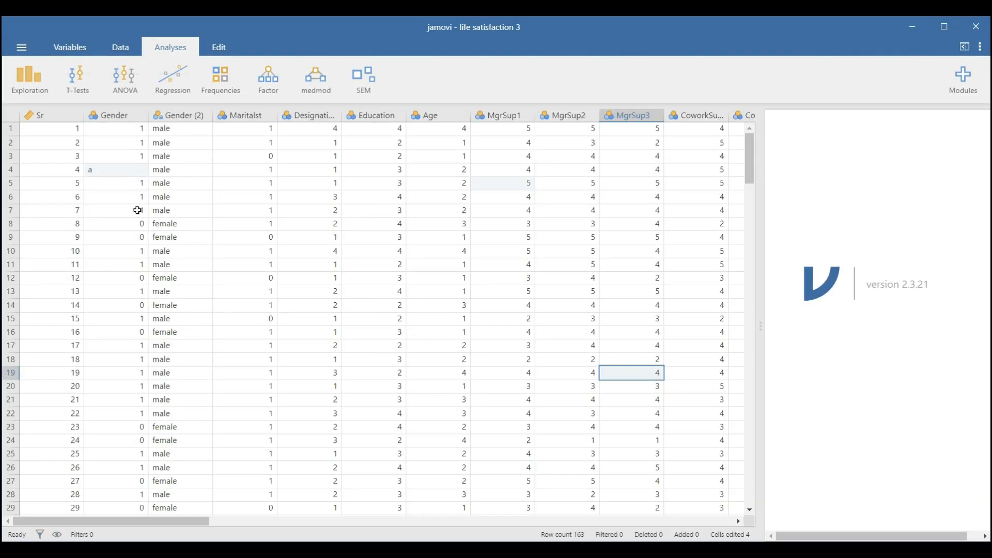
# Step: Undo the text entry in the Gender cell of row 4 and save the data file
pyautogui.click(67, 168)
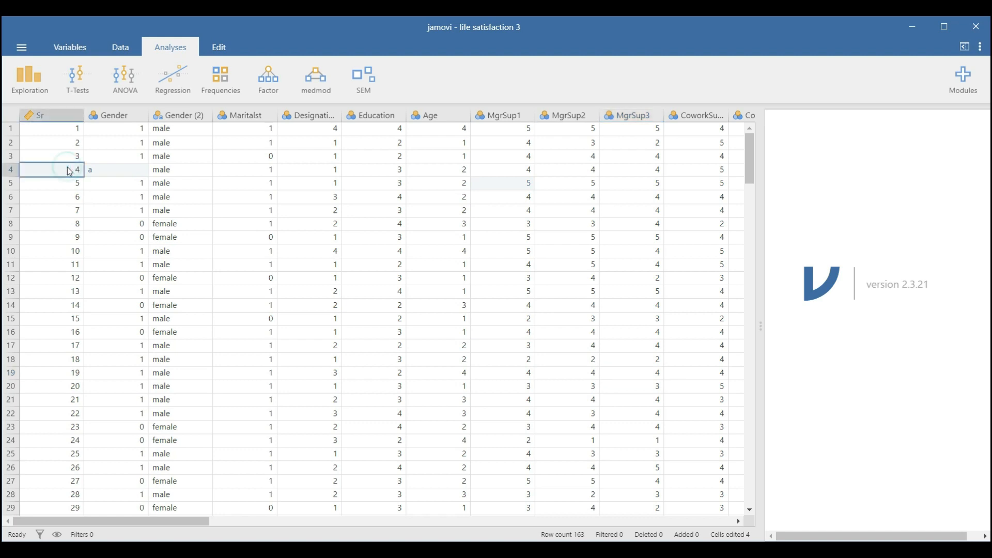
pyautogui.hotkey('ctrl', 'z')
pyautogui.click(22, 48)
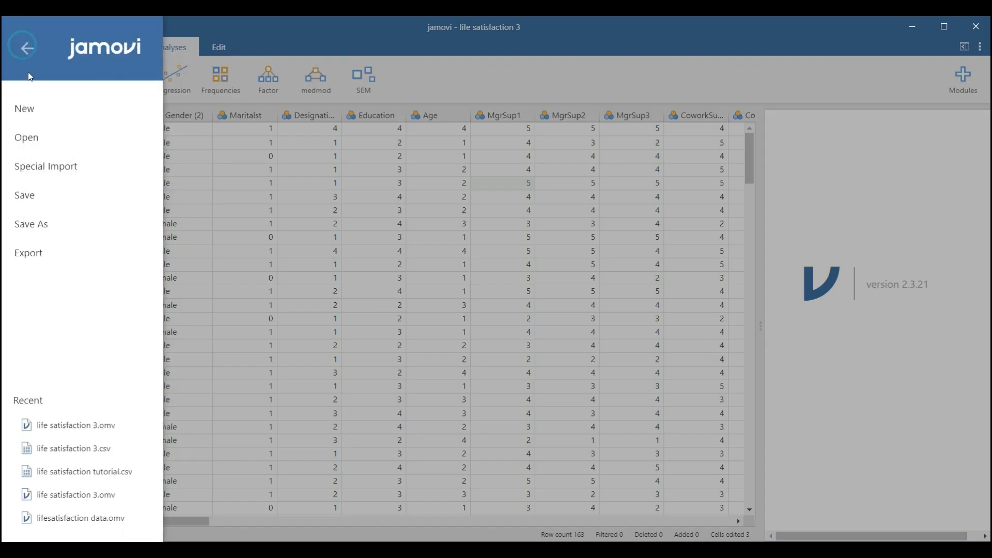
pyautogui.click(51, 200)
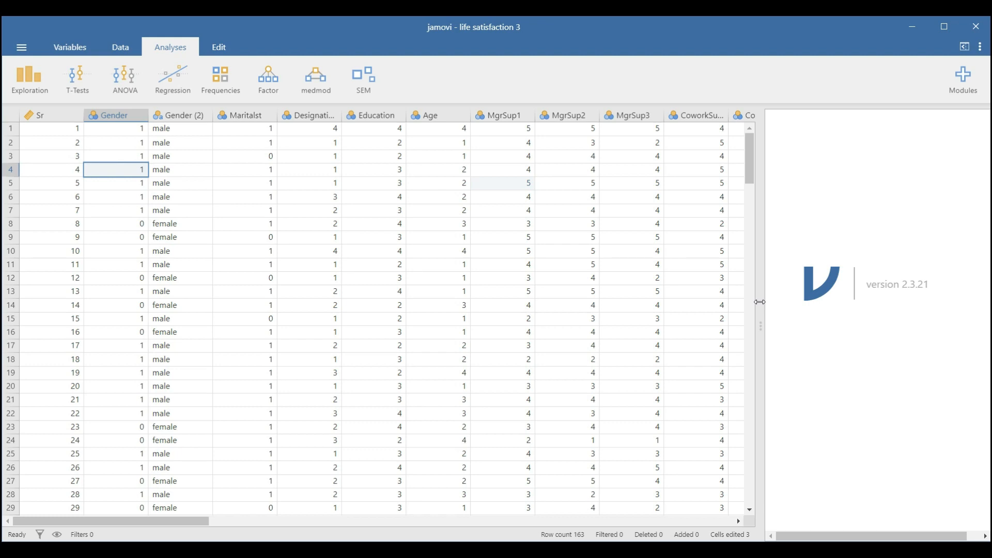
# Step: Enlarge the results area, switch to the Learning Jamovi slide show and turn on its laser pointer
pyautogui.moveTo(760, 302); pyautogui.dragTo(505, 279)
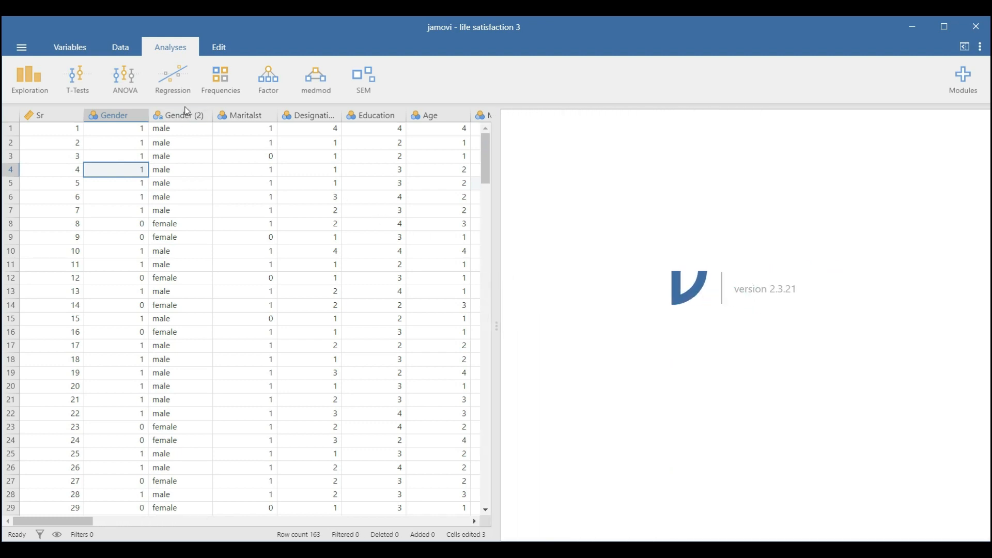
pyautogui.hotkey('alt', 'Tab')
pyautogui.hotkey('alt', 'Tab')
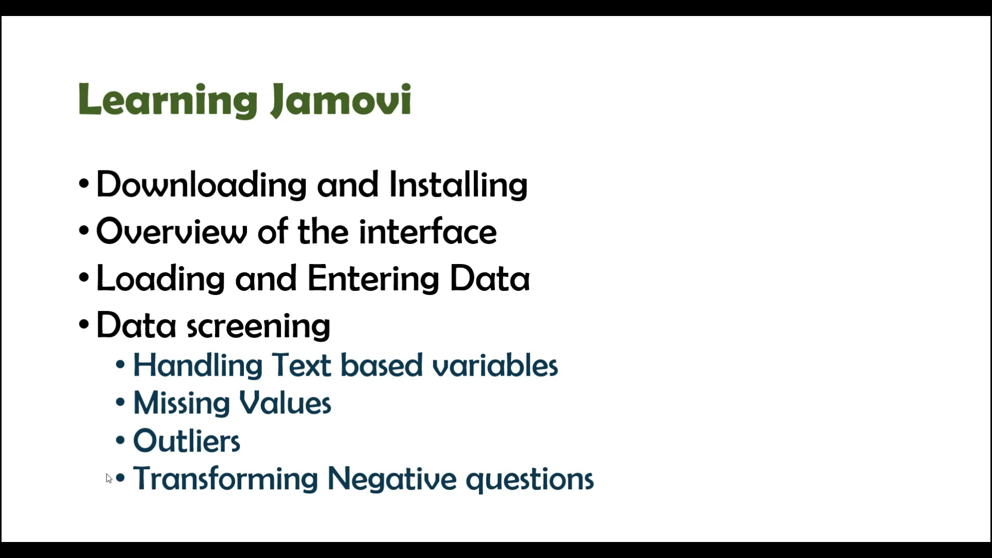
pyautogui.click(62, 527)
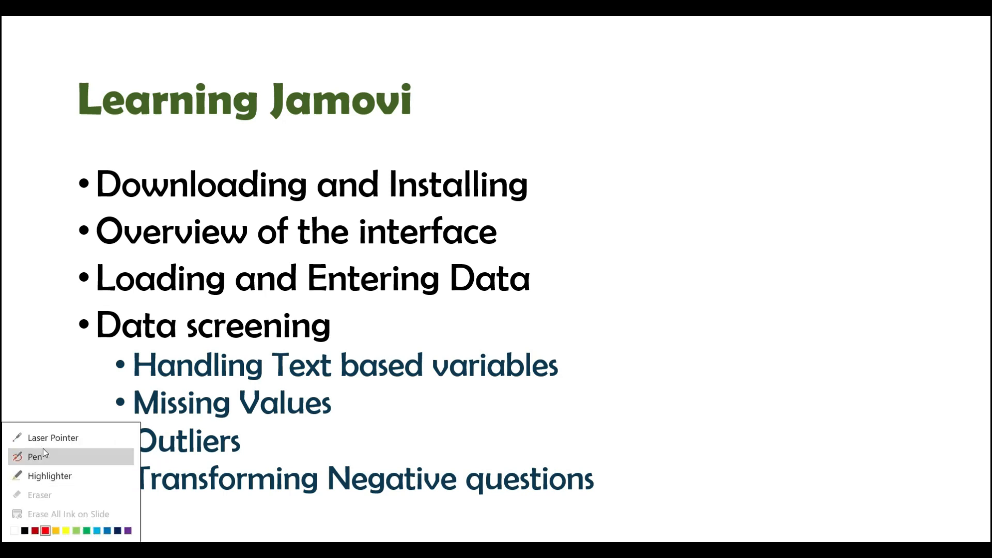
pyautogui.click(44, 435)
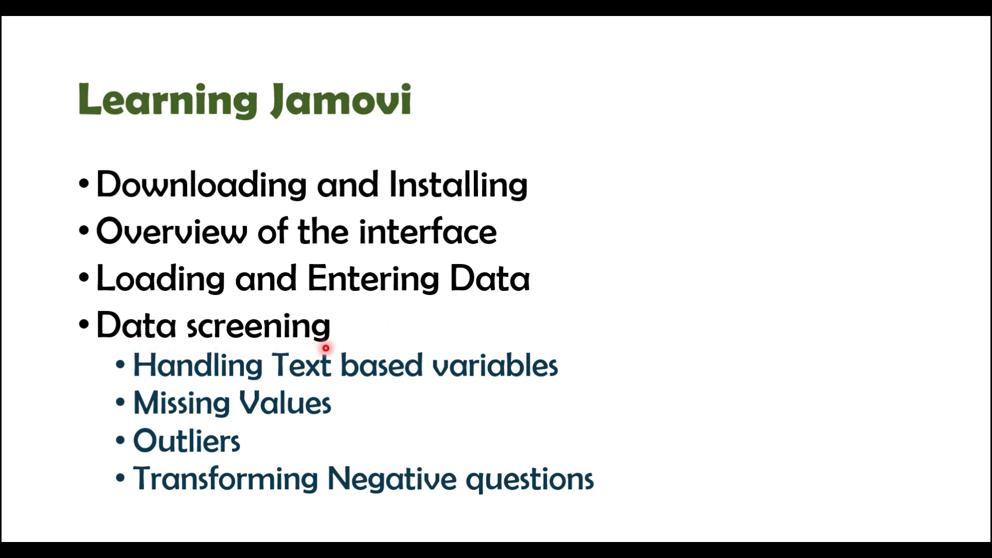
# Step: Switch back to jamovi, widen the data area and turn off the split view of data and results
pyautogui.hotkey('alt', 'Tab')
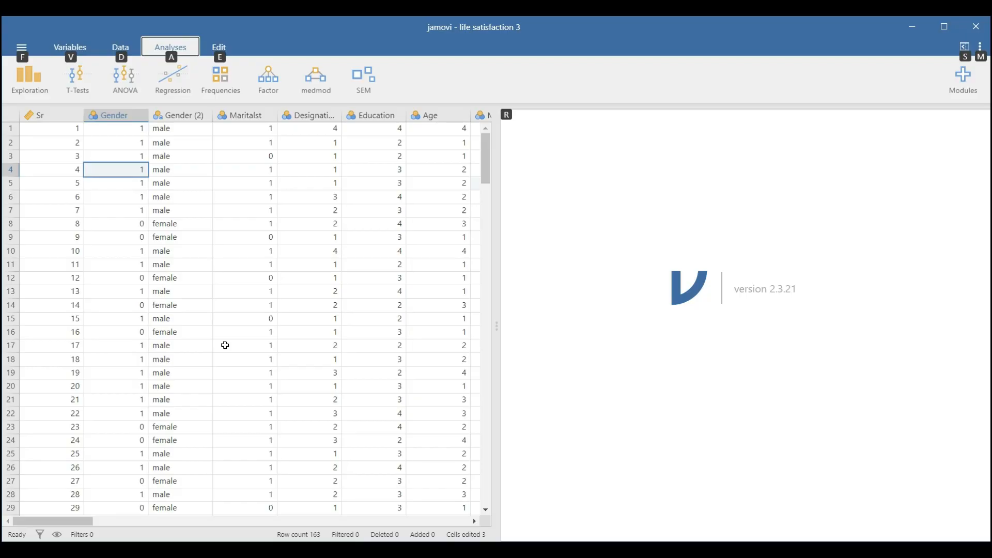
pyautogui.moveTo(495, 243); pyautogui.dragTo(585, 239)
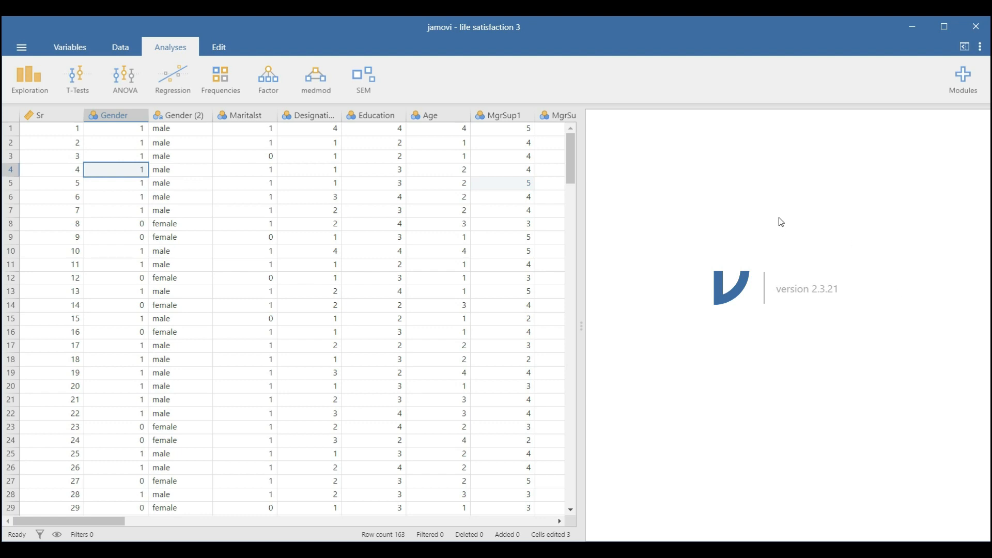
pyautogui.click(965, 48)
pyautogui.click(965, 48)
pyautogui.click(964, 48)
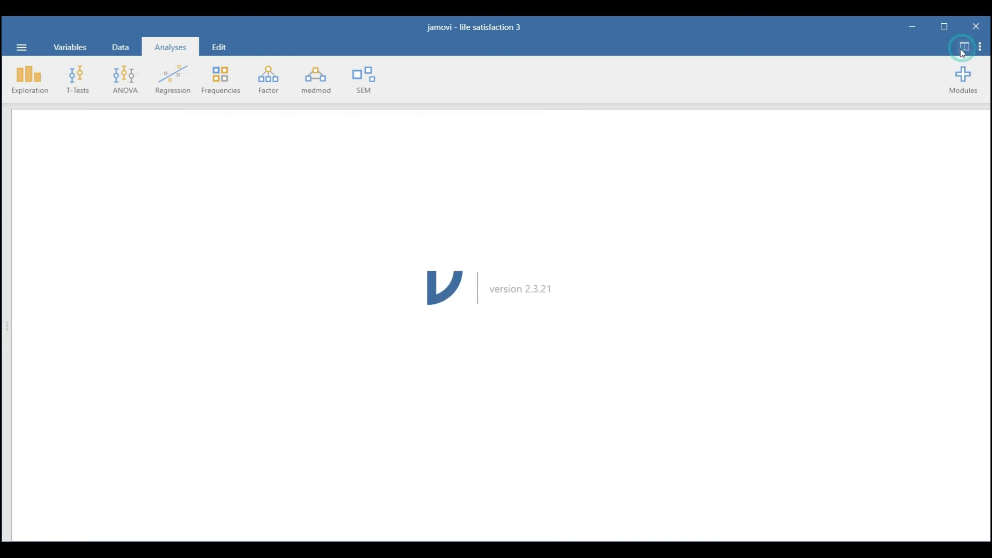
# Step: Look through the complete variable list from Sr down to LS5 and return to its start
pyautogui.click(57, 50)
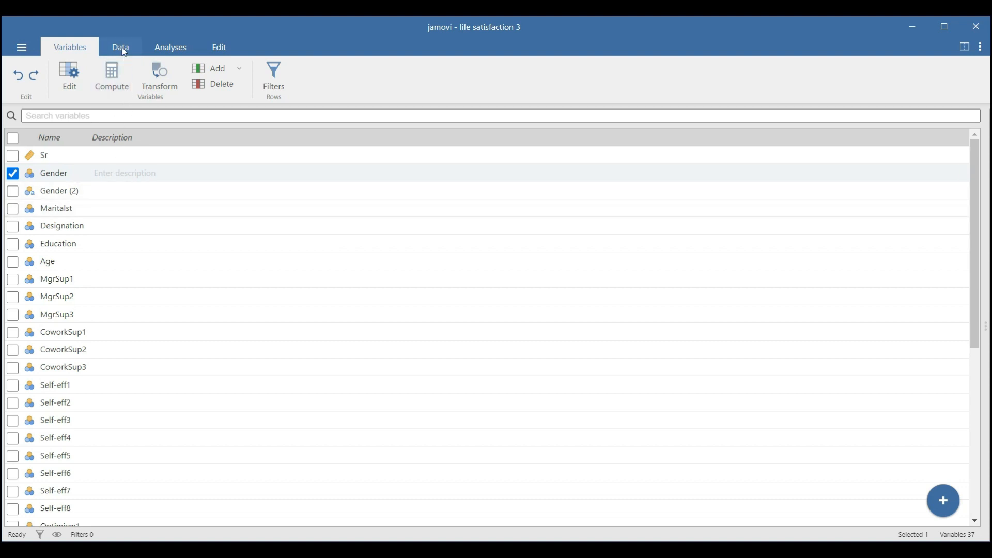
pyautogui.scroll(-5, 83, 341)
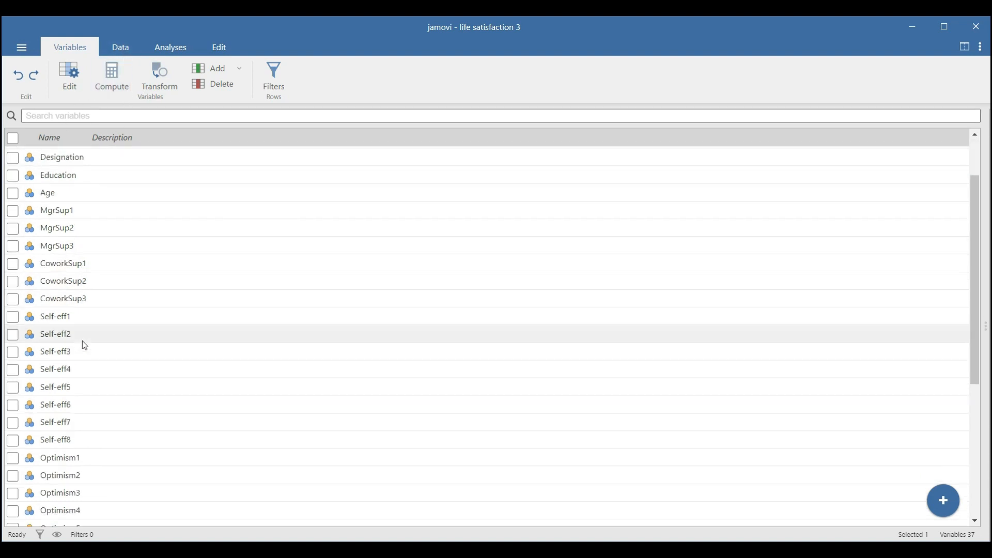
pyautogui.scroll(-3, 76, 385)
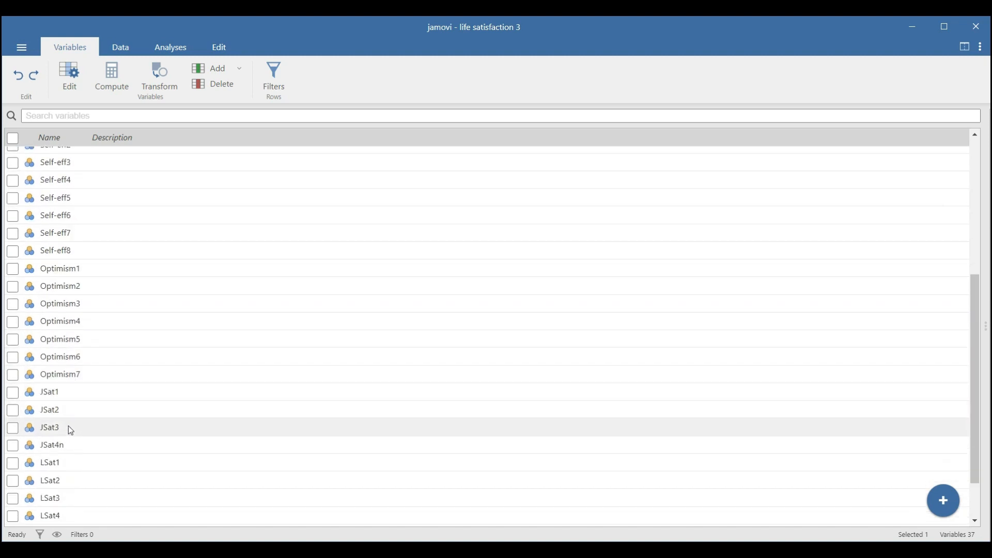
pyautogui.scroll(-1, 67, 432)
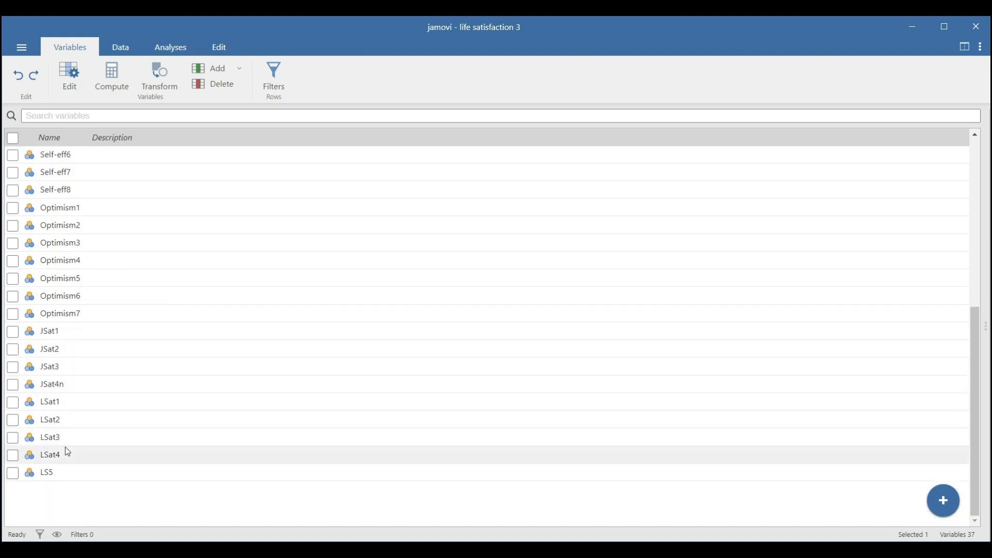
pyautogui.scroll(4, 62, 314)
pyautogui.scroll(-4, 62, 322)
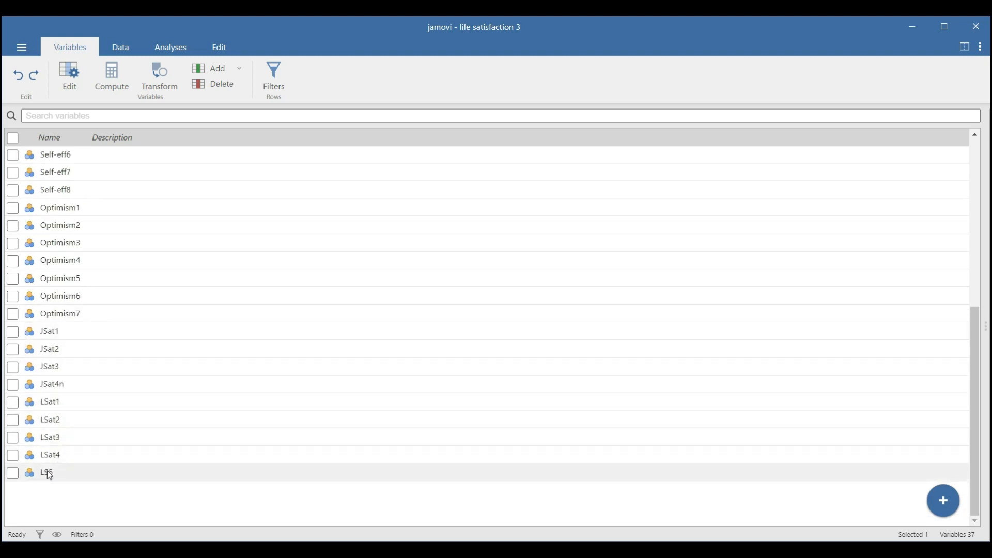
pyautogui.scroll(7, 70, 281)
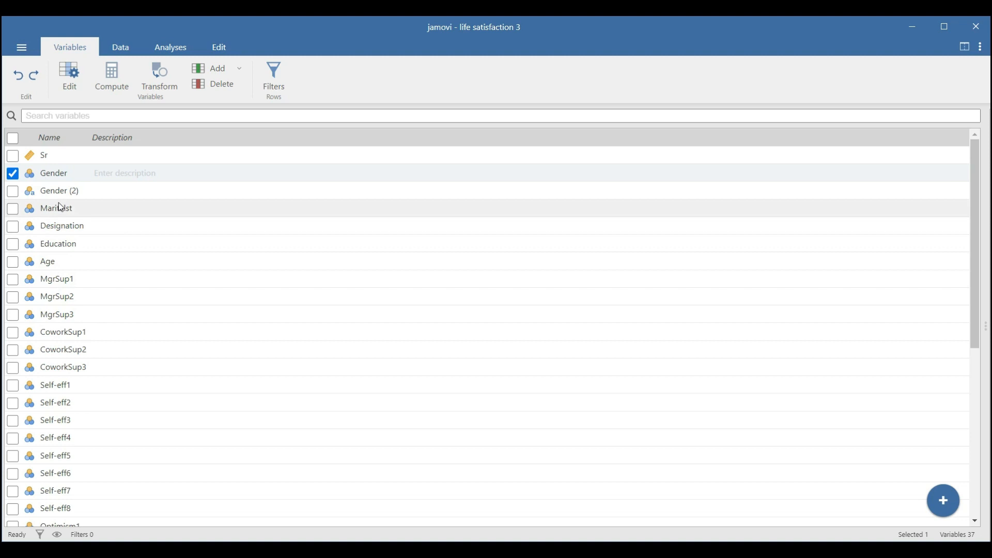
# Step: Open the Gender variable's settings, try the Ordinal measure type and set it back to Nominal
pyautogui.doubleClick(50, 173)
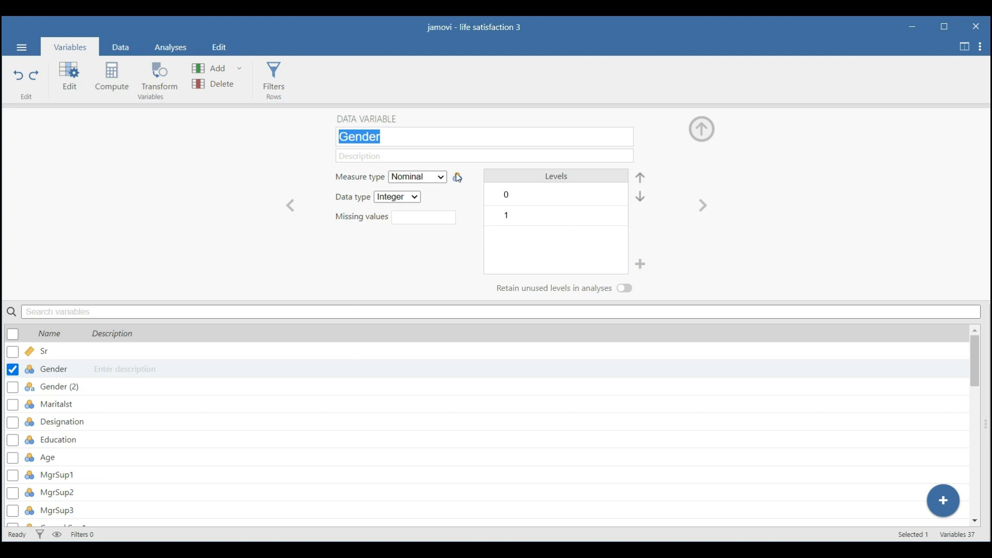
pyautogui.click(443, 181)
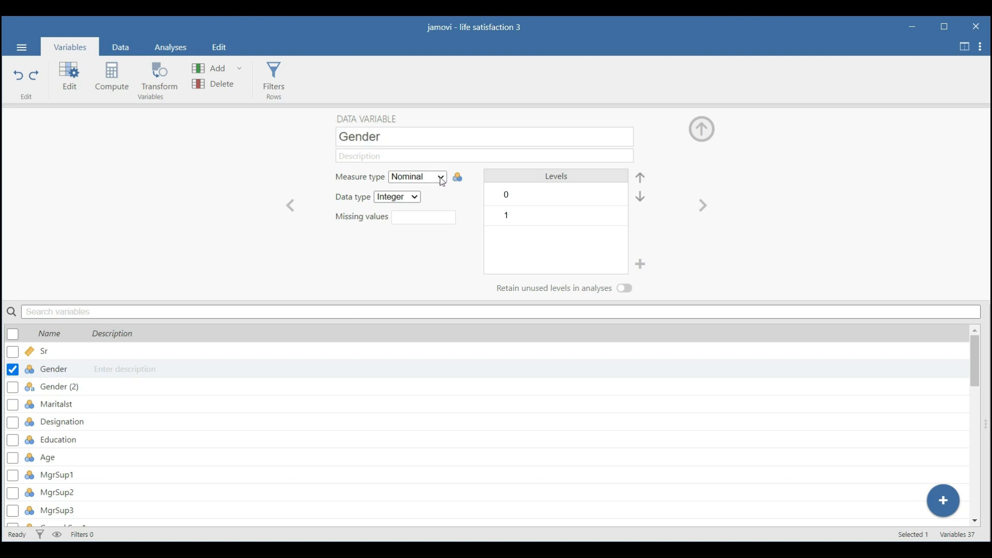
pyautogui.click(436, 210)
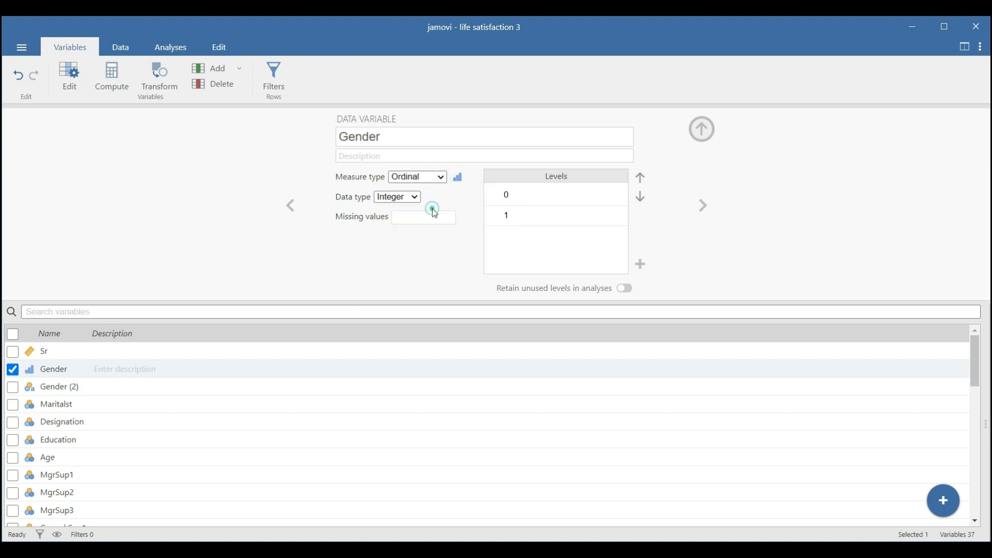
pyautogui.click(443, 180)
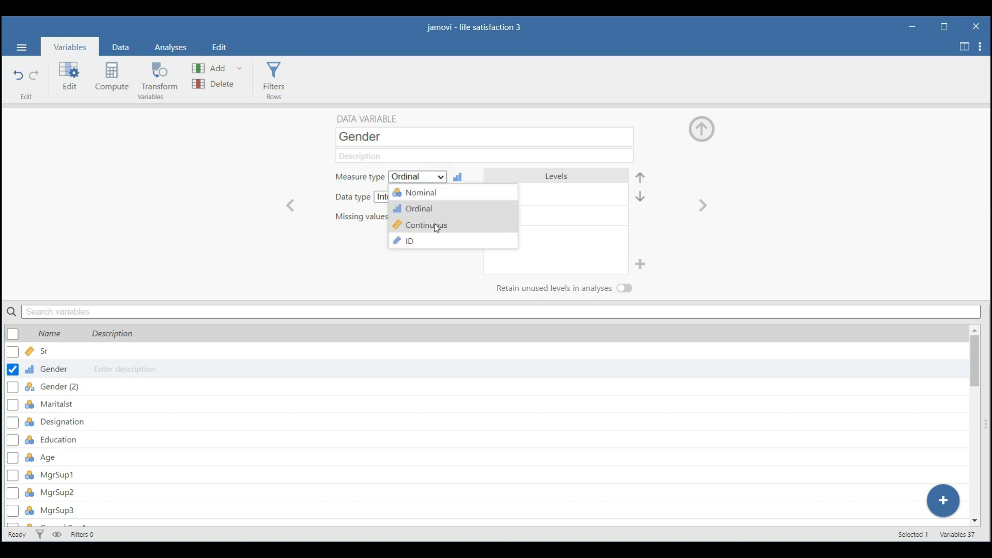
pyautogui.click(437, 197)
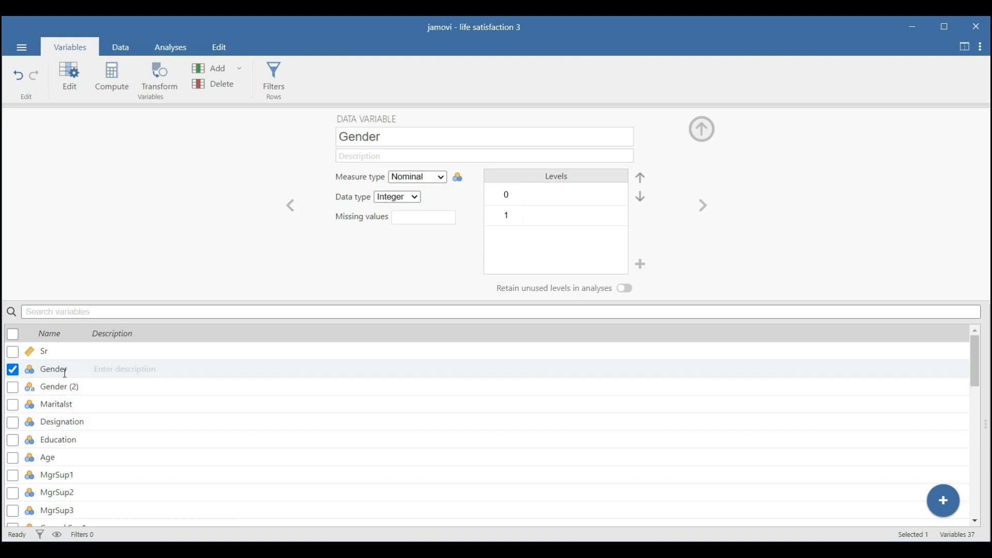
# Step: Review the shared settings of Gender, Gender (2) and Maritalst together, followed by those of Designation, Education and Age
pyautogui.click(13, 388)
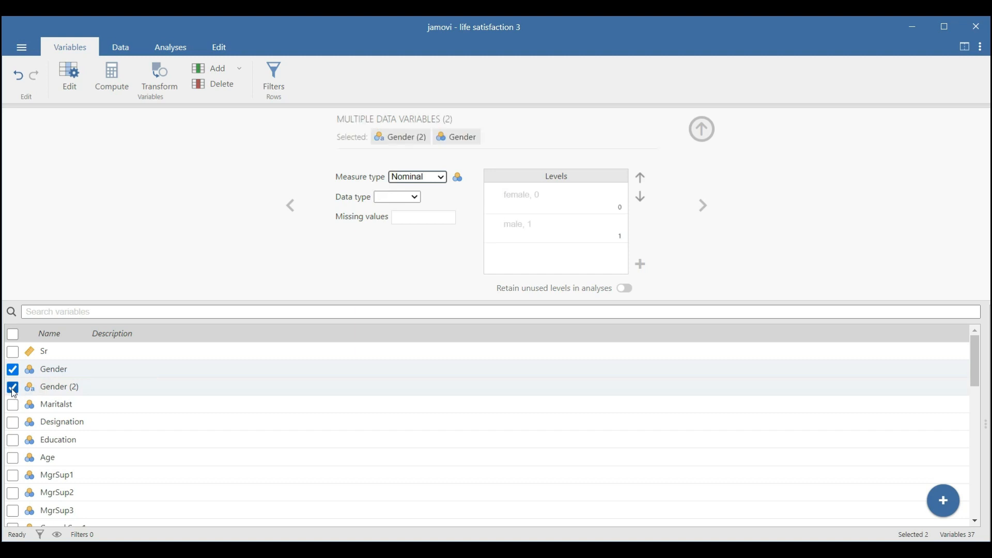
pyautogui.click(13, 405)
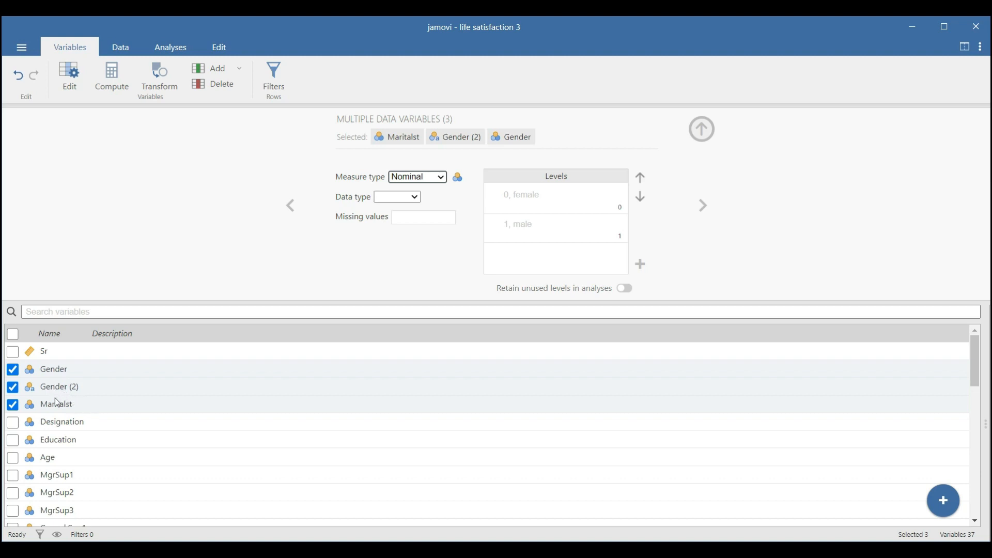
pyautogui.click(75, 443)
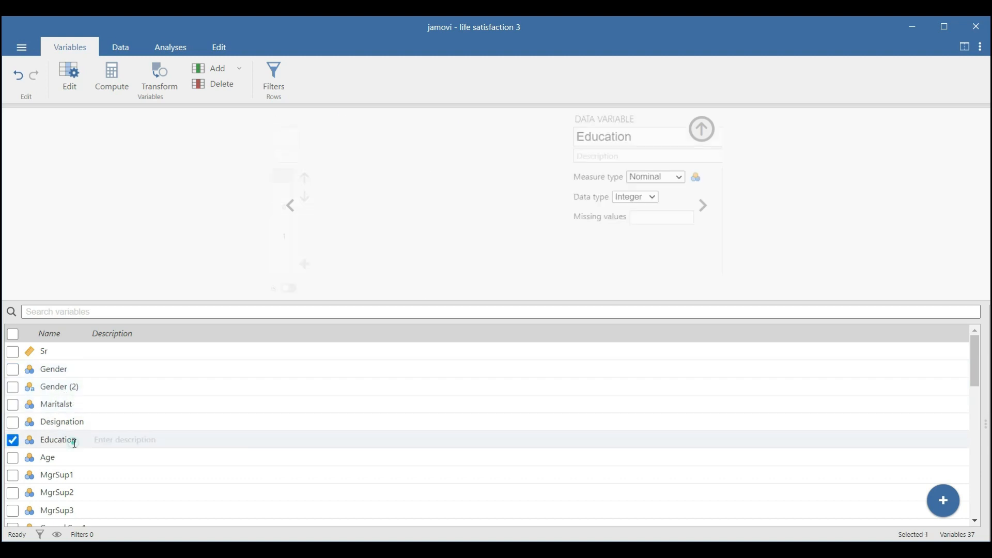
pyautogui.click(12, 425)
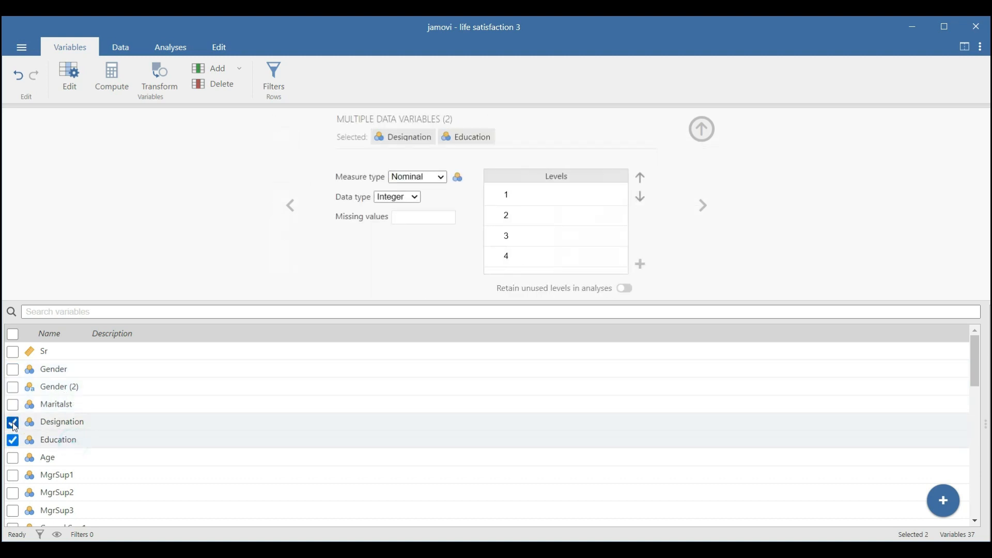
pyautogui.click(13, 461)
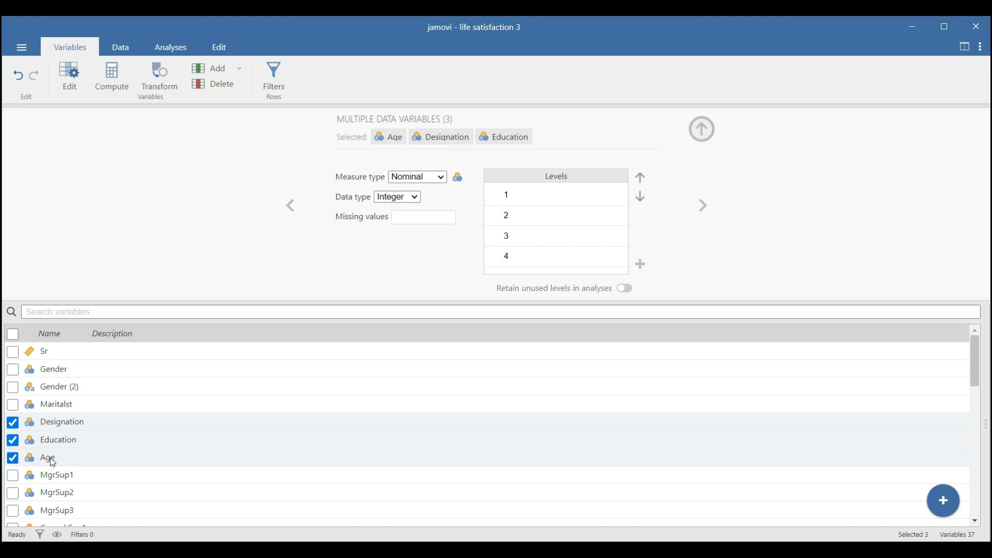
# Step: Check the Age values in the data sheet and set the Age variable's measure type to Ordinal
pyautogui.click(125, 52)
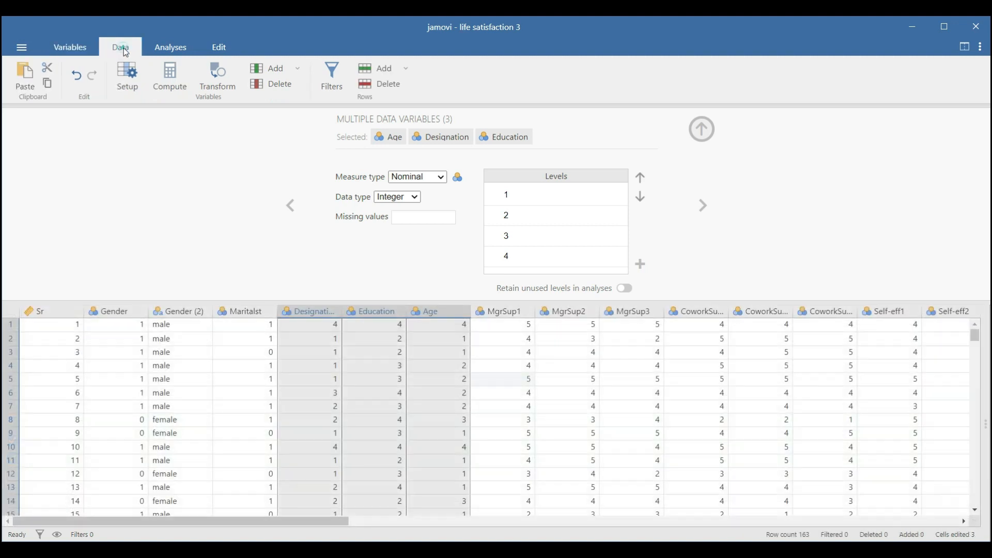
pyautogui.click(437, 341)
pyautogui.scroll(-5, 446, 387)
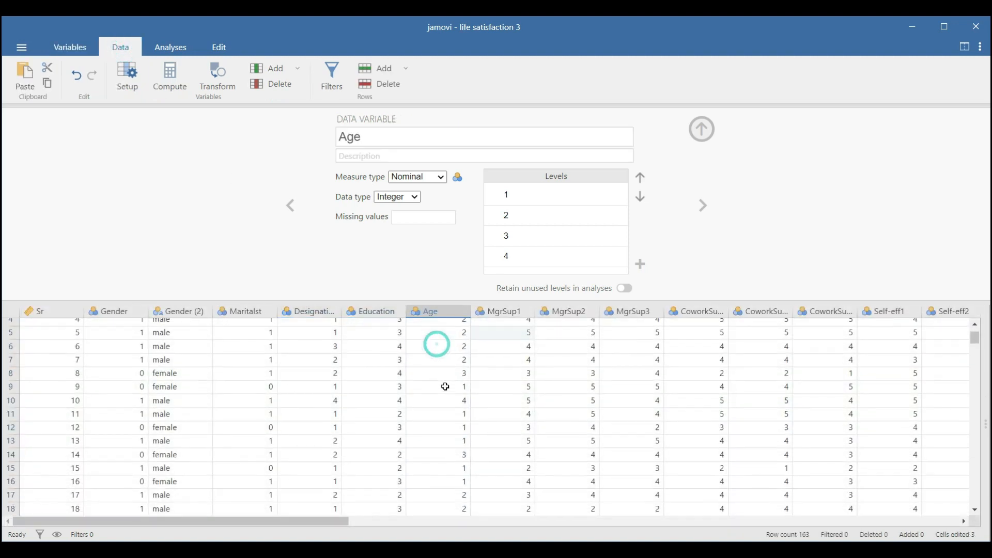
pyautogui.scroll(5, 446, 387)
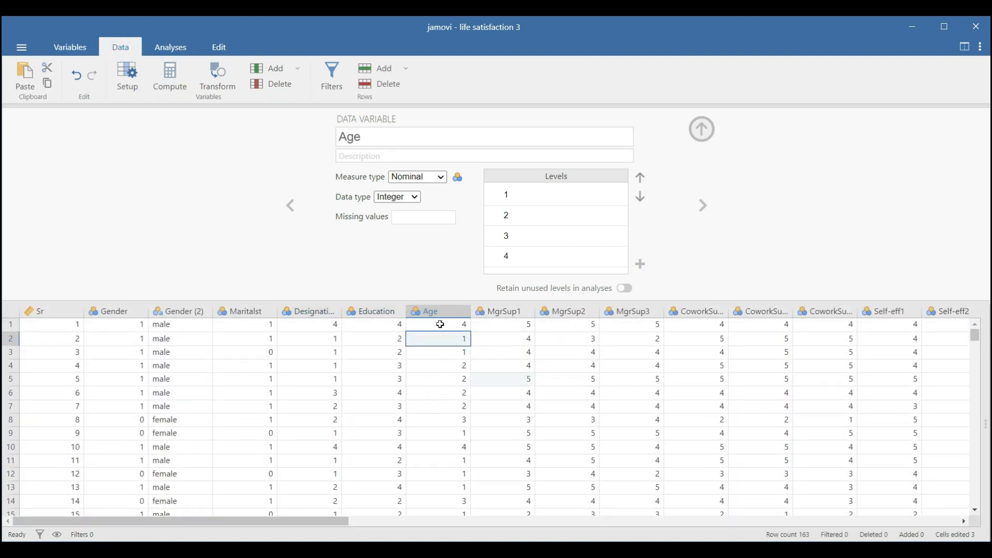
pyautogui.click(437, 179)
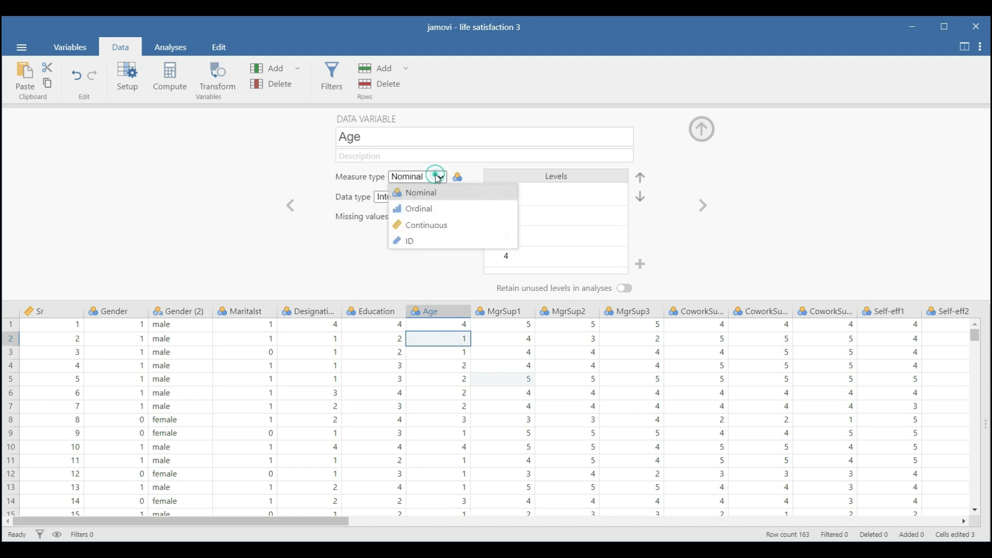
pyautogui.click(435, 209)
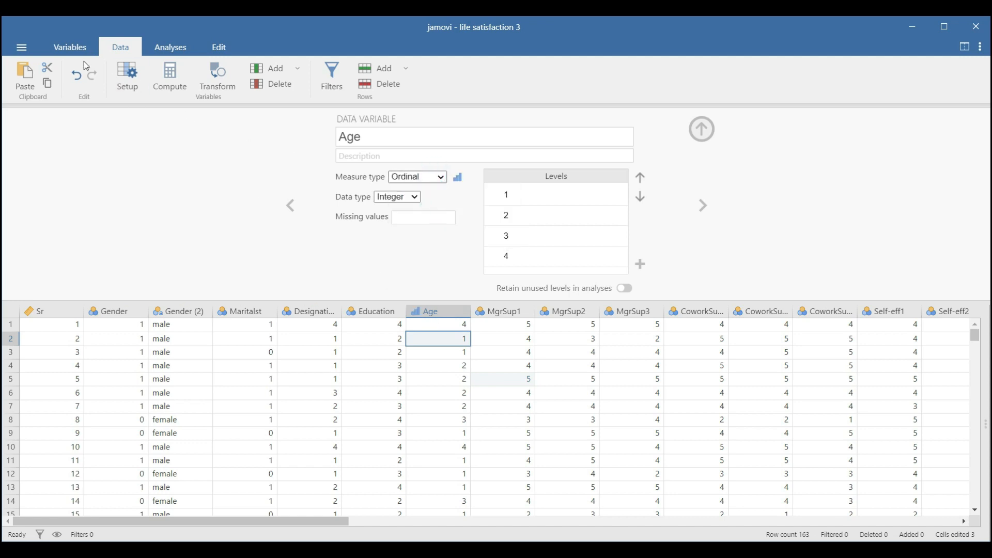
# Step: Select Designation and Education together with Age in the variable list and set their measure type to Ordinal
pyautogui.click(72, 47)
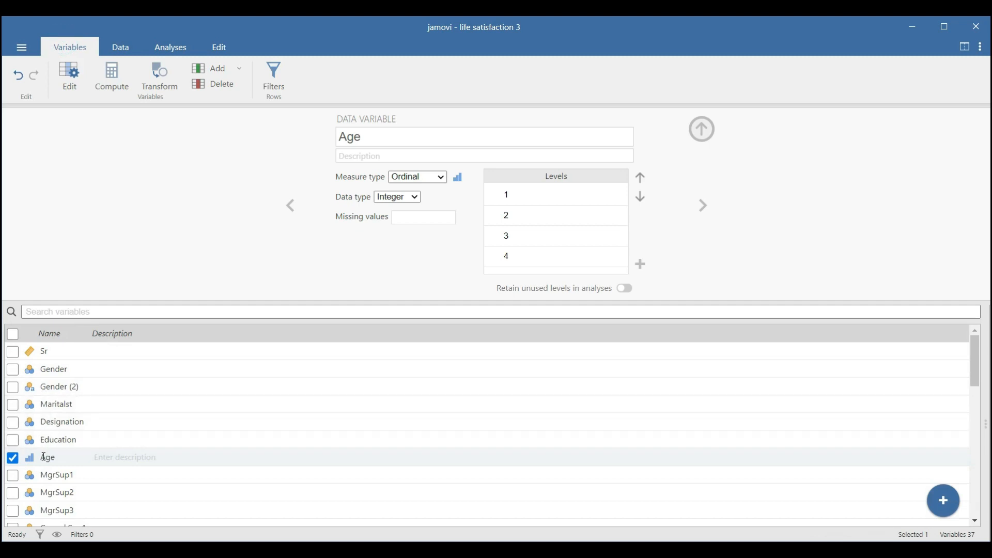
pyautogui.click(13, 423)
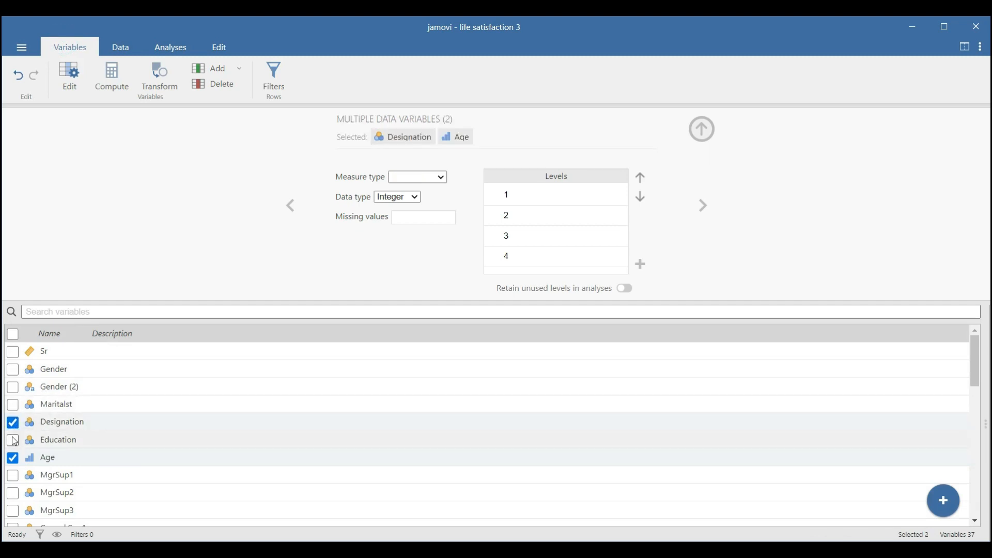
pyautogui.click(13, 441)
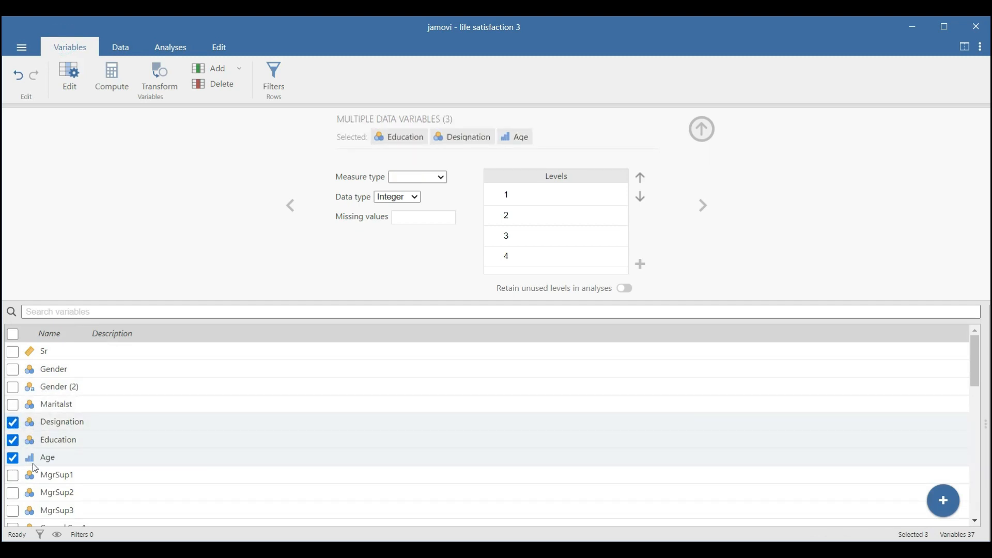
pyautogui.click(429, 177)
pyautogui.click(427, 209)
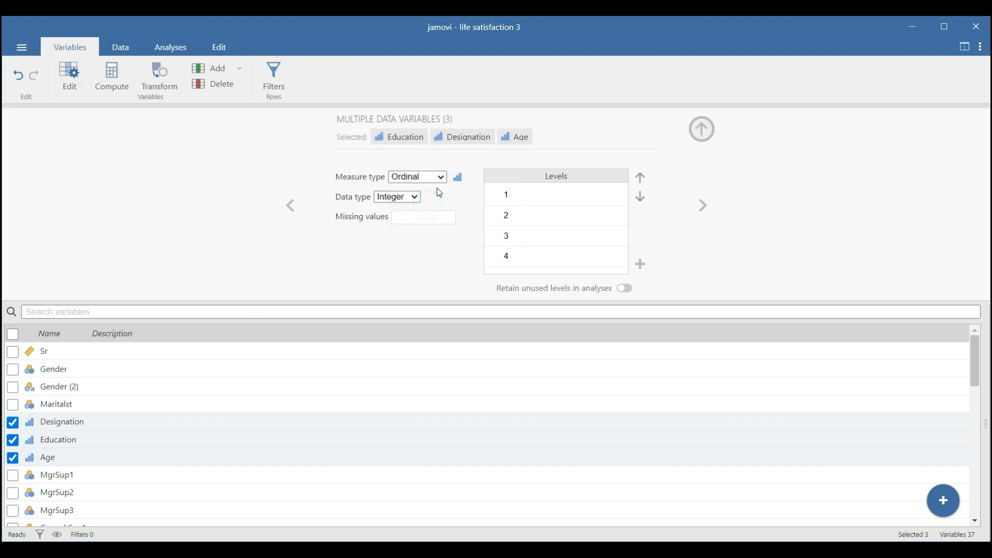
pyautogui.click(111, 445)
pyautogui.scroll(-3, 85, 442)
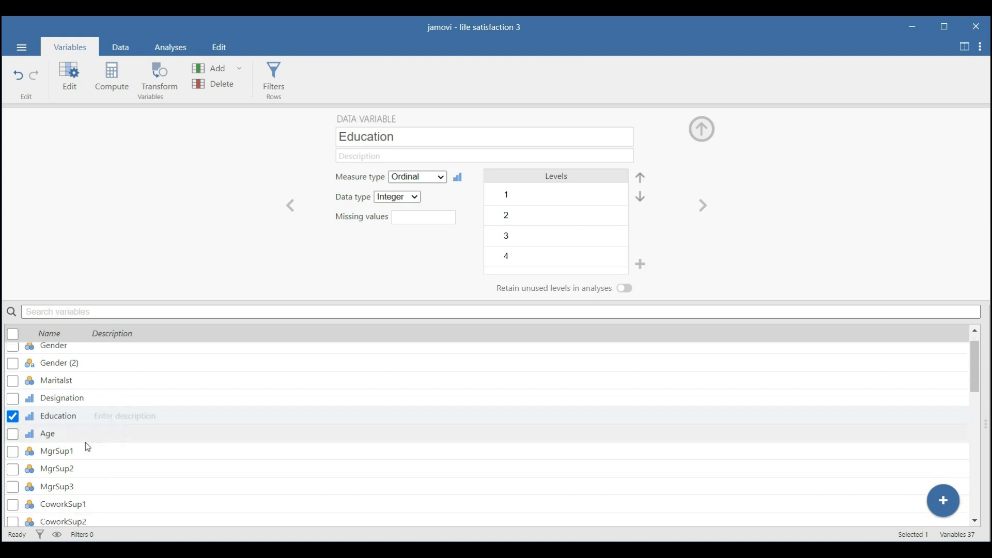
pyautogui.scroll(-3, 30, 419)
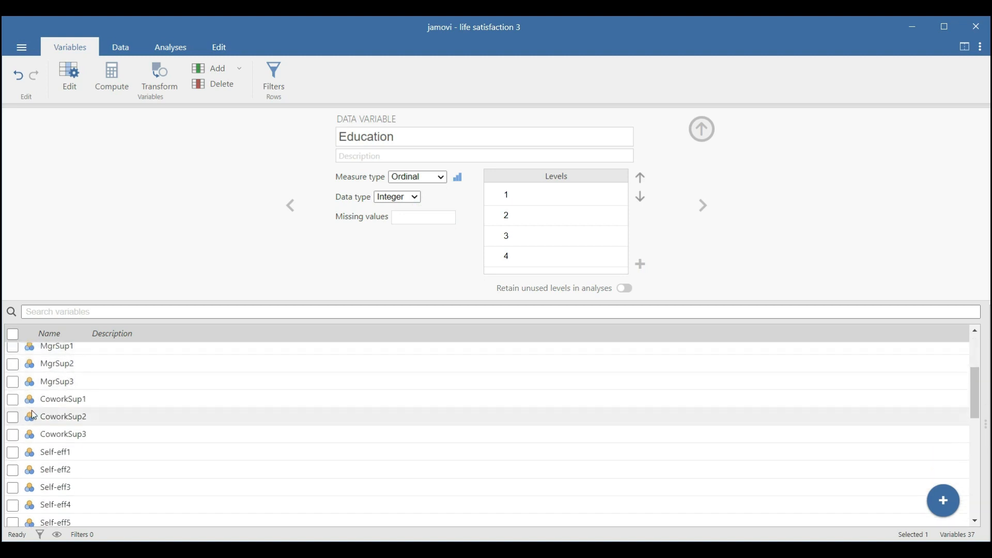
pyautogui.scroll(3, 36, 412)
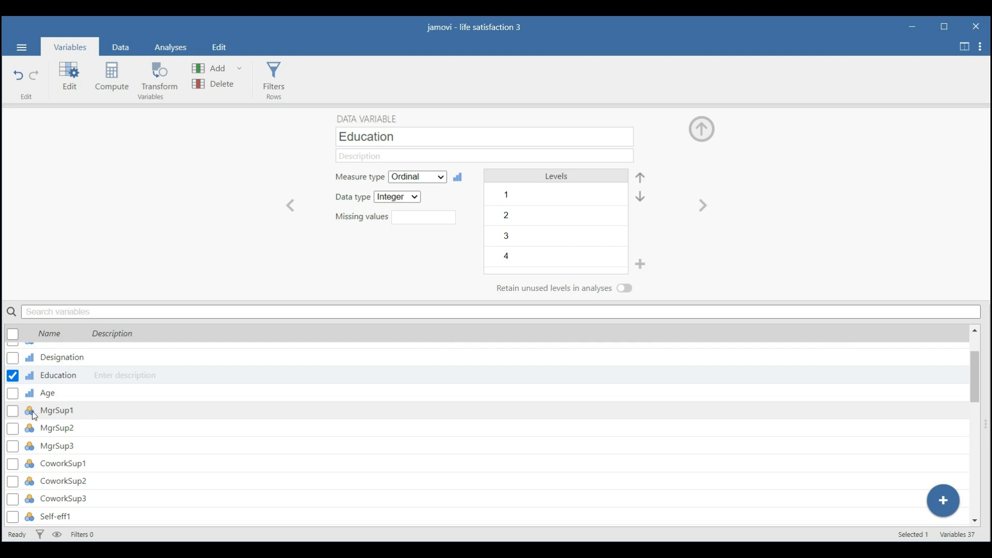
pyautogui.click(13, 413)
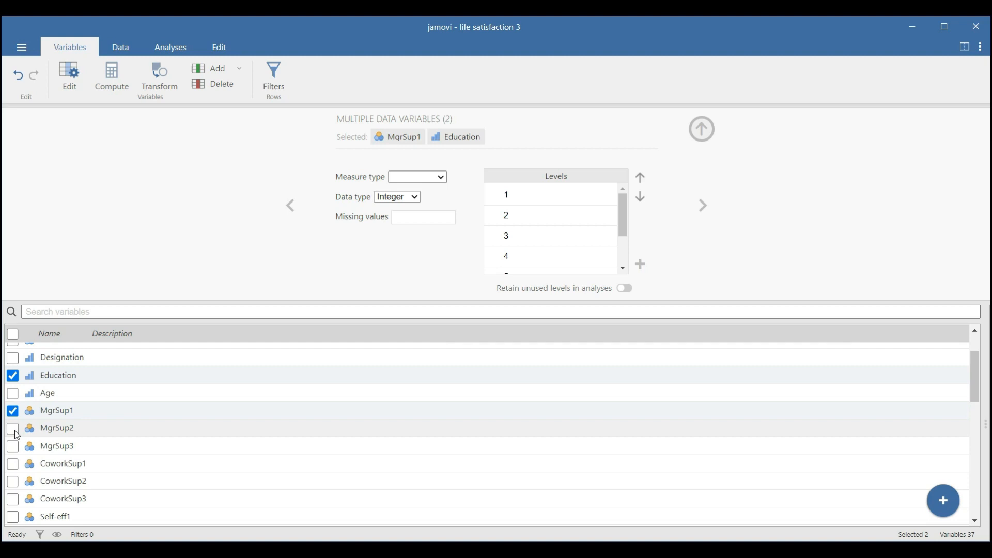
pyautogui.click(15, 432)
pyautogui.click(15, 448)
pyautogui.click(14, 466)
pyautogui.scroll(-3, 17, 468)
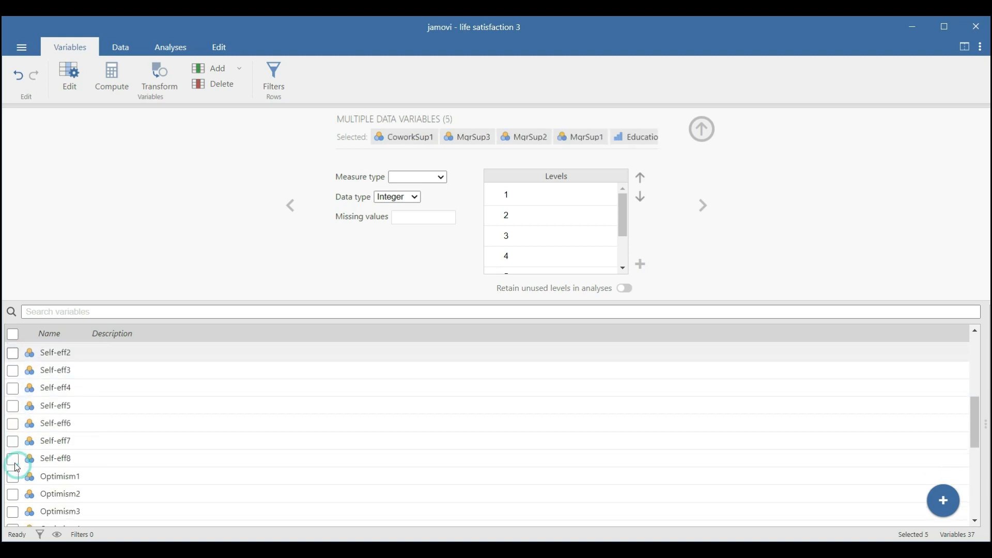
pyautogui.scroll(-1, 20, 498)
pyautogui.click(13, 519)
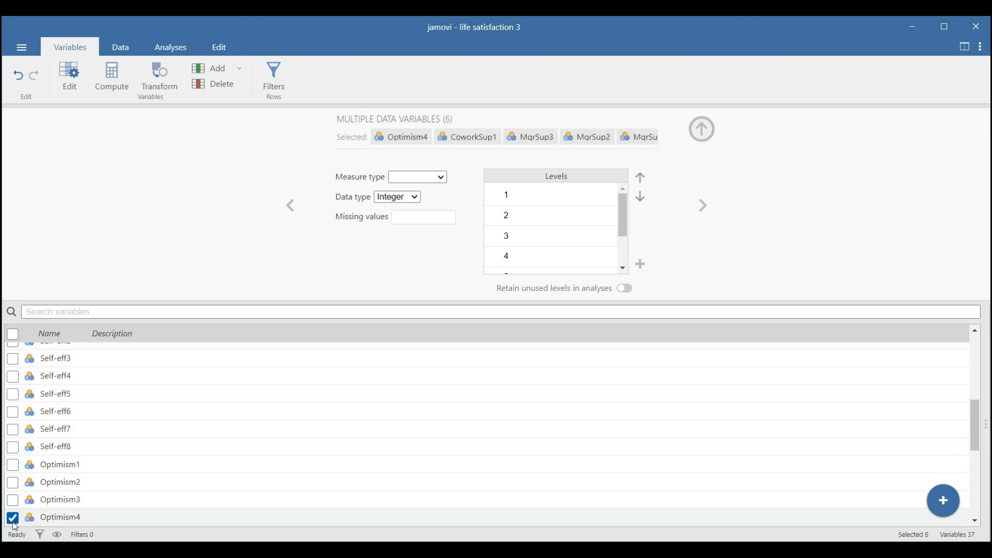
pyautogui.click(13, 360)
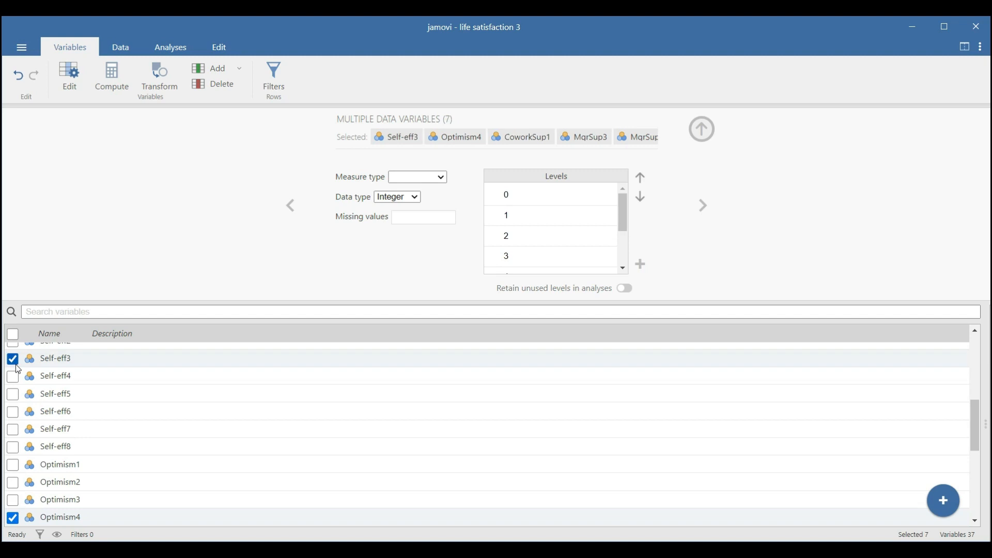
# Step: Select all variables except Sr, Gender, Gender (2), Maritalst, Designation, Education and Age, and set their measure type to Continuous
pyautogui.click(13, 335)
pyautogui.scroll(5, 32, 400)
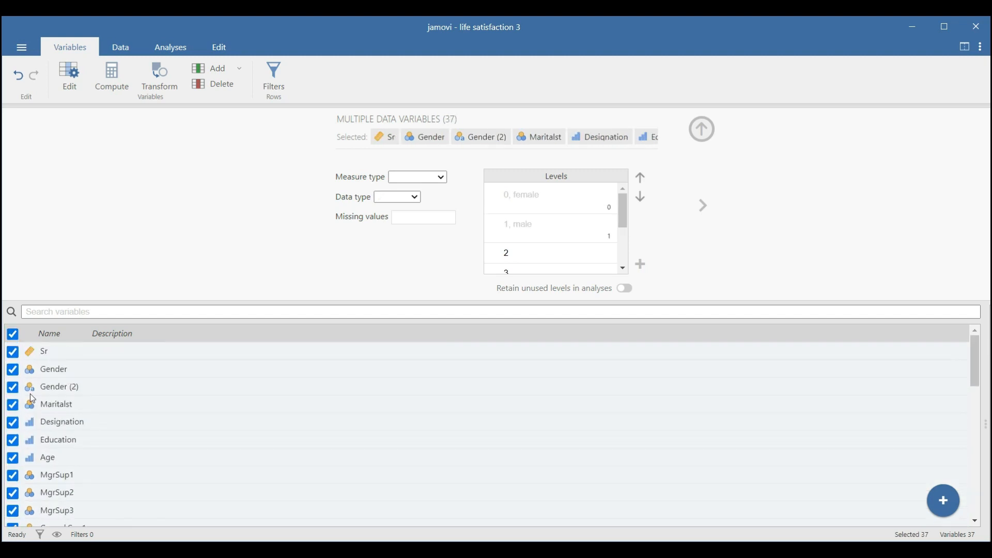
pyautogui.click(12, 352)
pyautogui.click(13, 370)
pyautogui.click(13, 387)
pyautogui.click(14, 407)
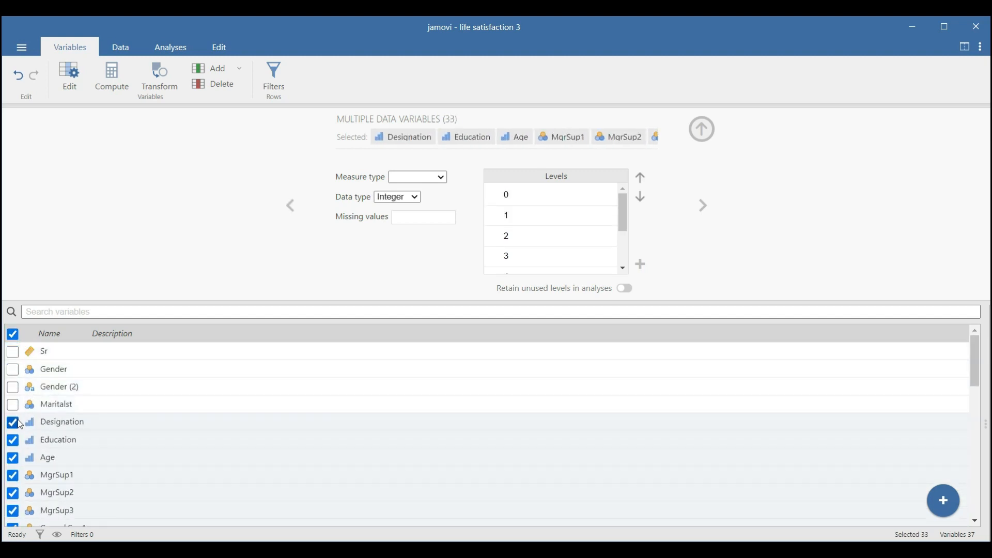
pyautogui.click(13, 423)
pyautogui.click(13, 441)
pyautogui.click(13, 458)
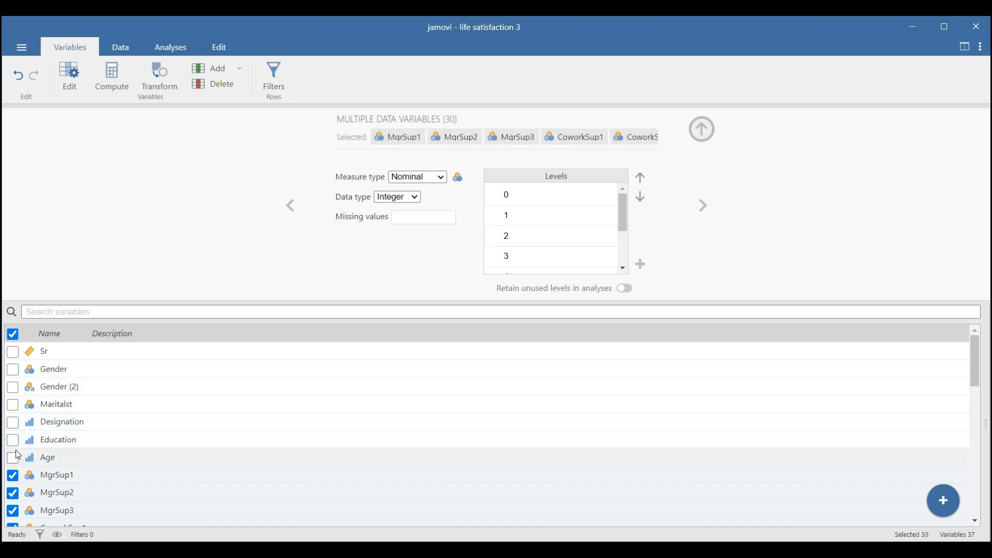
pyautogui.scroll(-9, 18, 455)
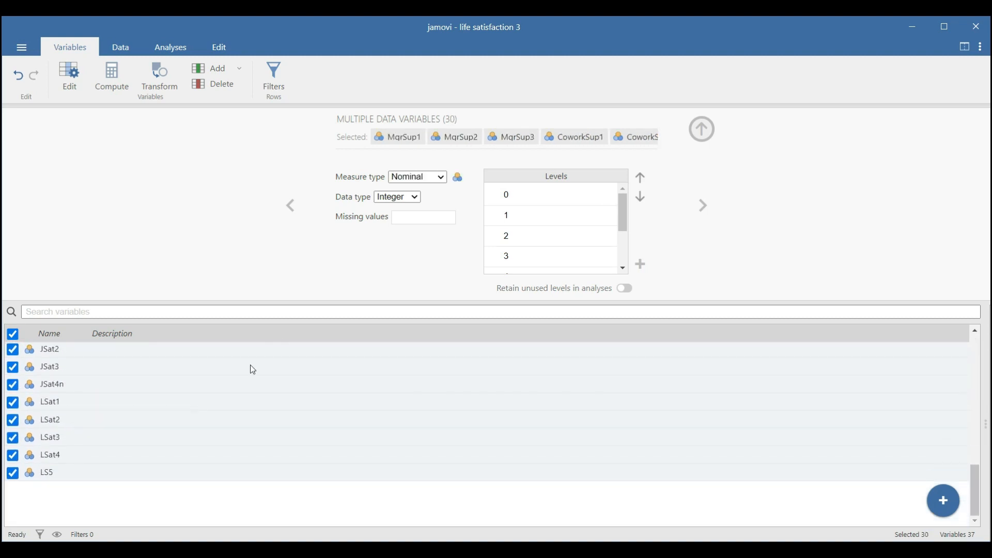
pyautogui.click(409, 197)
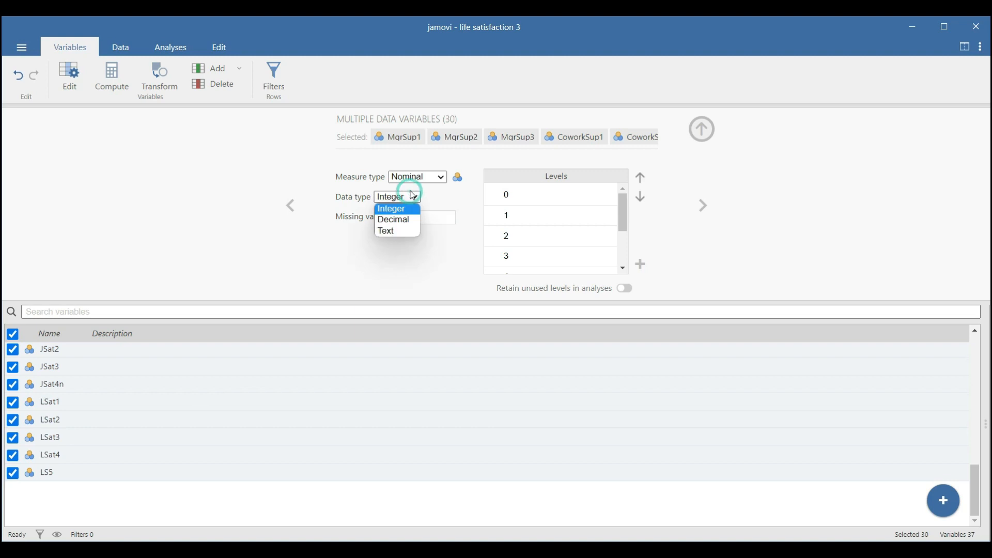
pyautogui.click(424, 177)
pyautogui.click(422, 226)
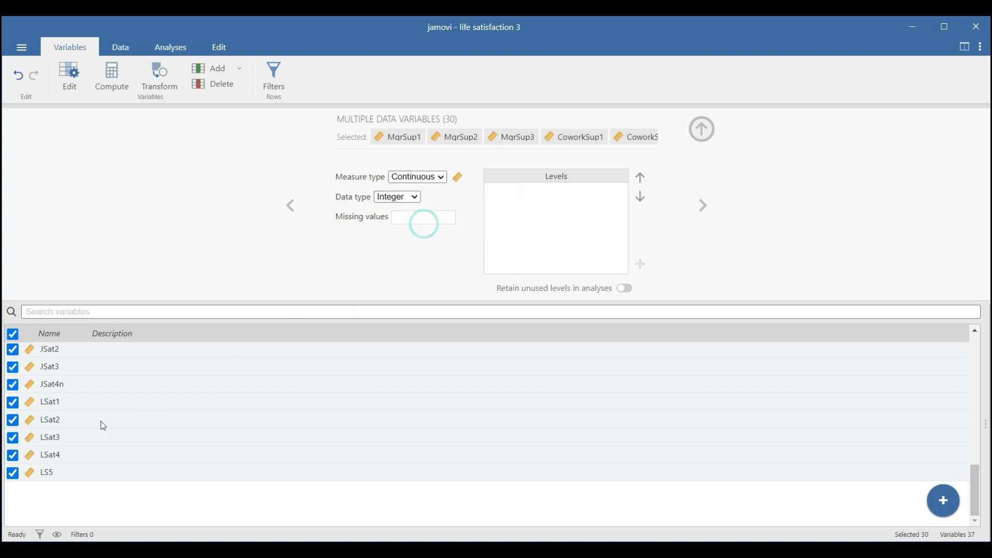
# Step: Review the measure type icons of the scale items from MgrSup1 through LS5 in the variable list
pyautogui.click(72, 437)
pyautogui.scroll(6, 51, 419)
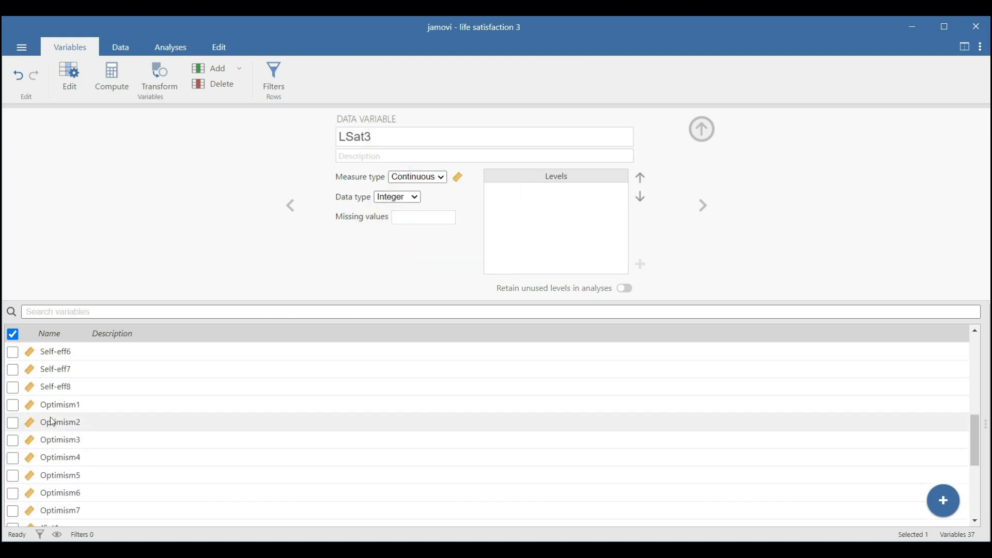
pyautogui.scroll(4, 51, 417)
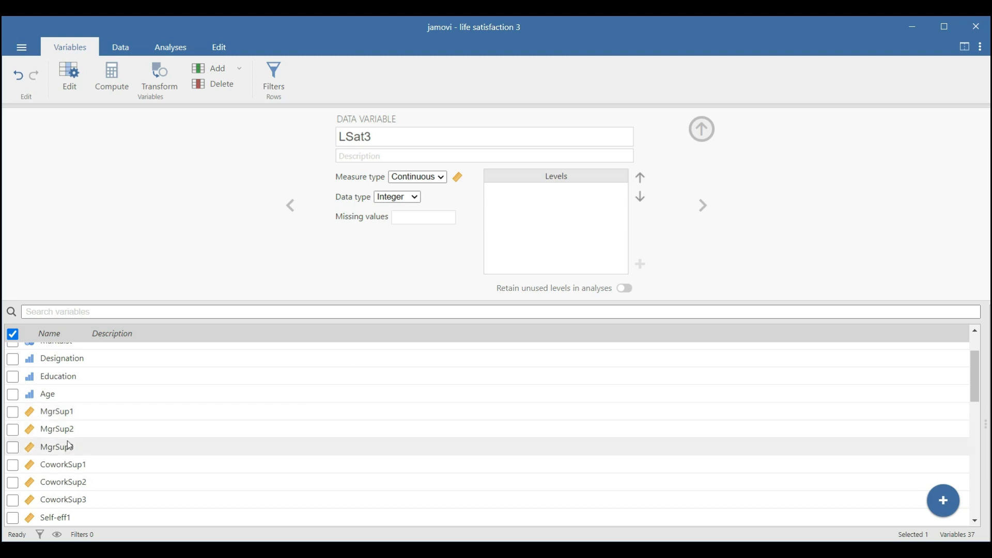
pyautogui.scroll(-1, 67, 442)
pyautogui.scroll(1, 68, 442)
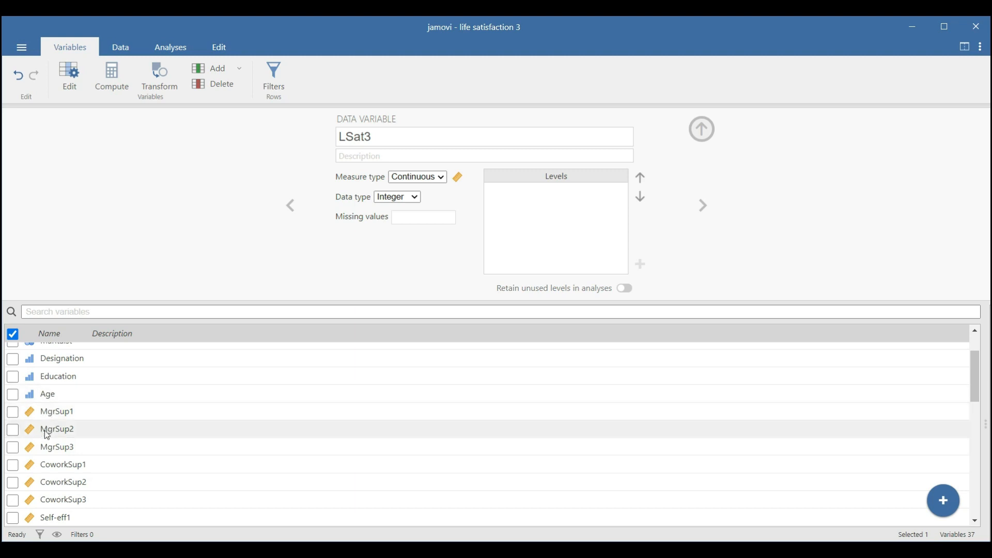
pyautogui.scroll(-4, 46, 440)
pyautogui.scroll(-5, 48, 452)
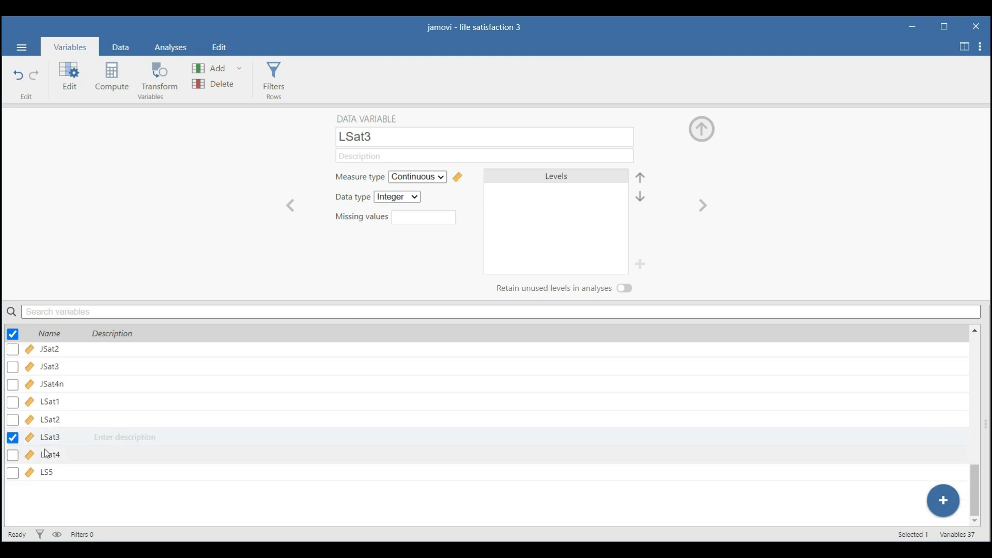
pyautogui.scroll(1, 47, 453)
pyautogui.scroll(5, 47, 453)
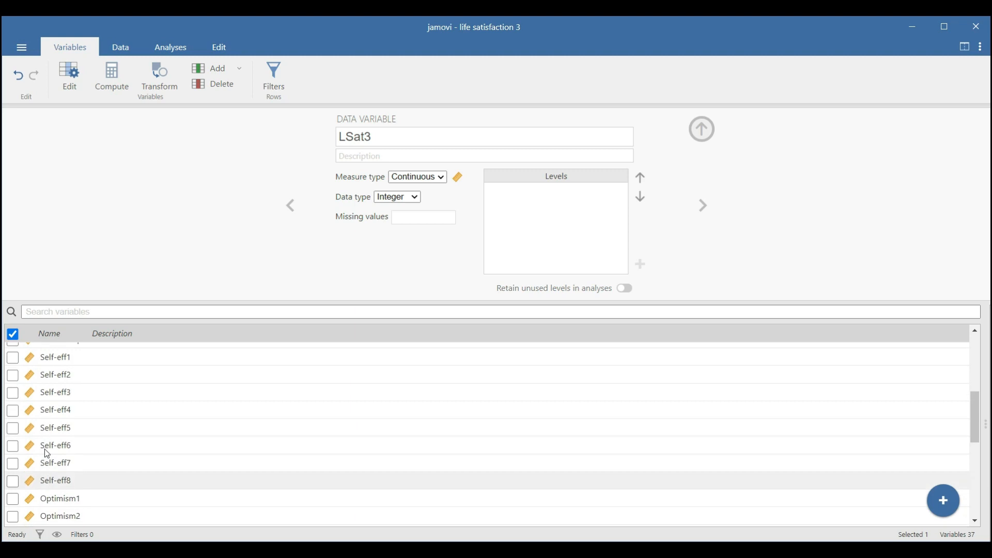
# Step: Give the JSat1 variable the description "I feel fairly well-satisfied with my present work"
pyautogui.click(376, 153)
pyautogui.scroll(-3, 206, 430)
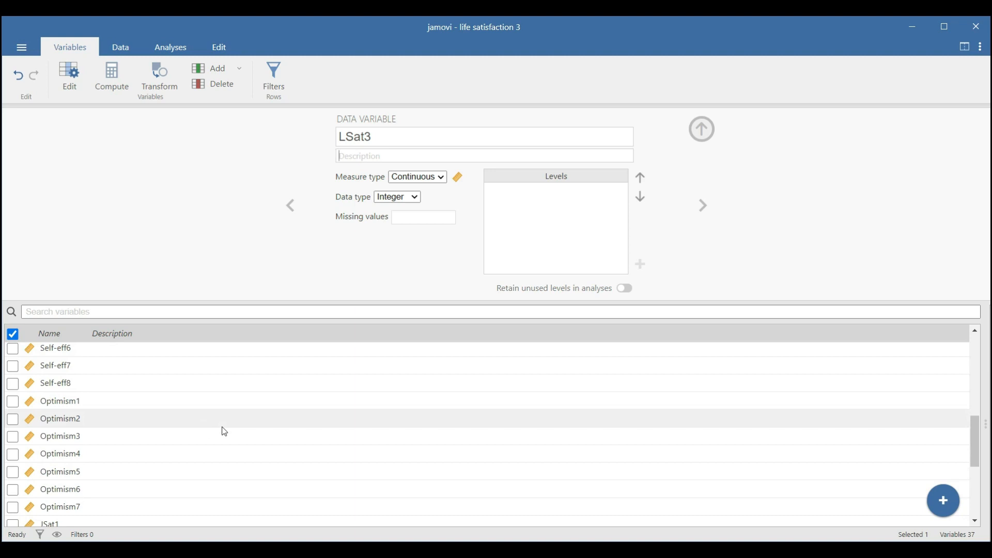
pyautogui.scroll(-2, 224, 432)
pyautogui.click(217, 463)
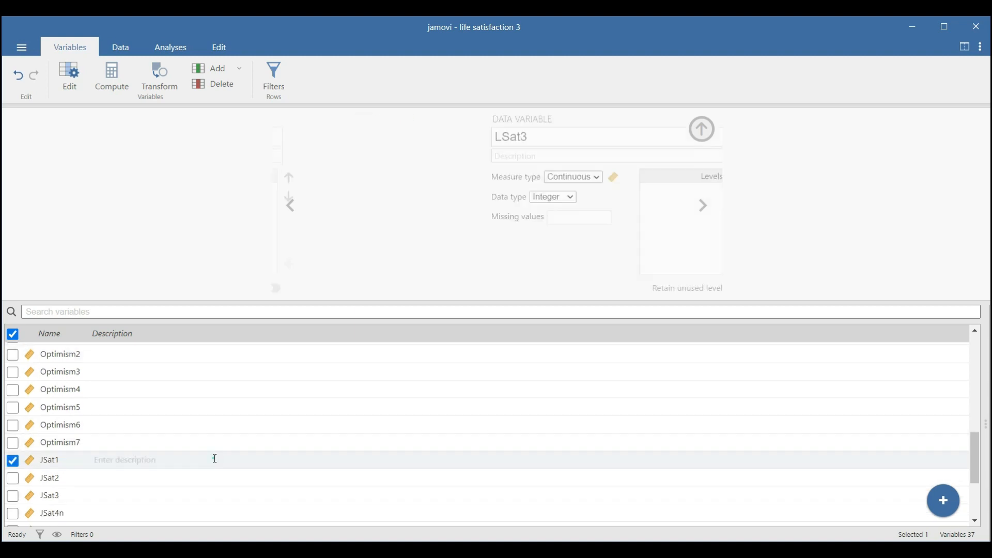
pyautogui.click(137, 456)
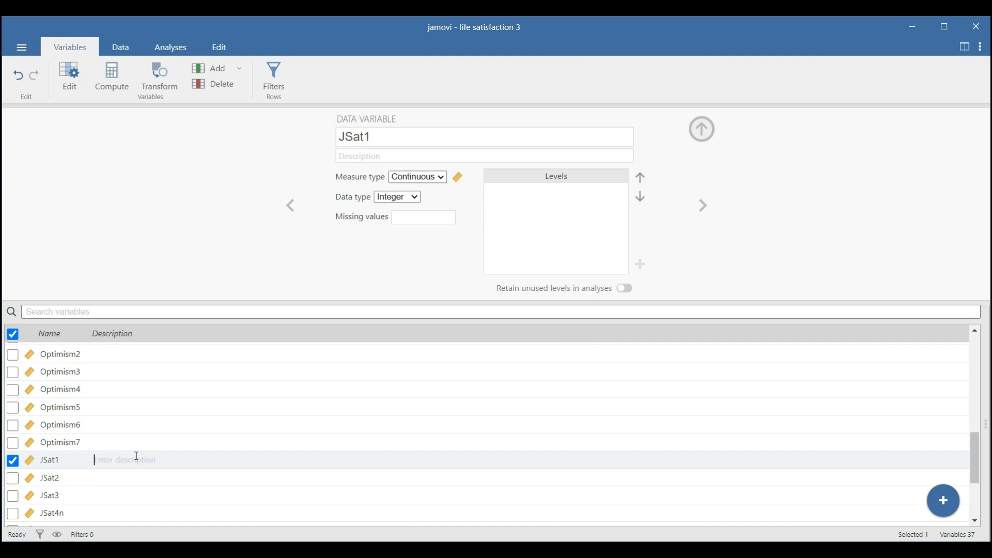
pyautogui.scroll(-2, 116, 451)
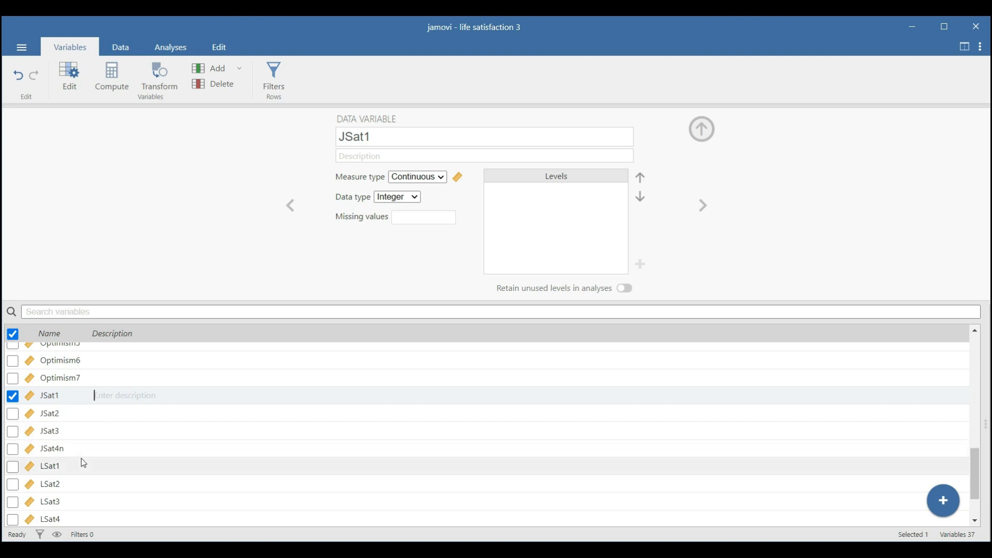
pyautogui.click(467, 155)
pyautogui.write('I feel fair')
pyautogui.write('ly well')
pyautogui.write('-satist')
pyautogui.write('ied with my prsen')
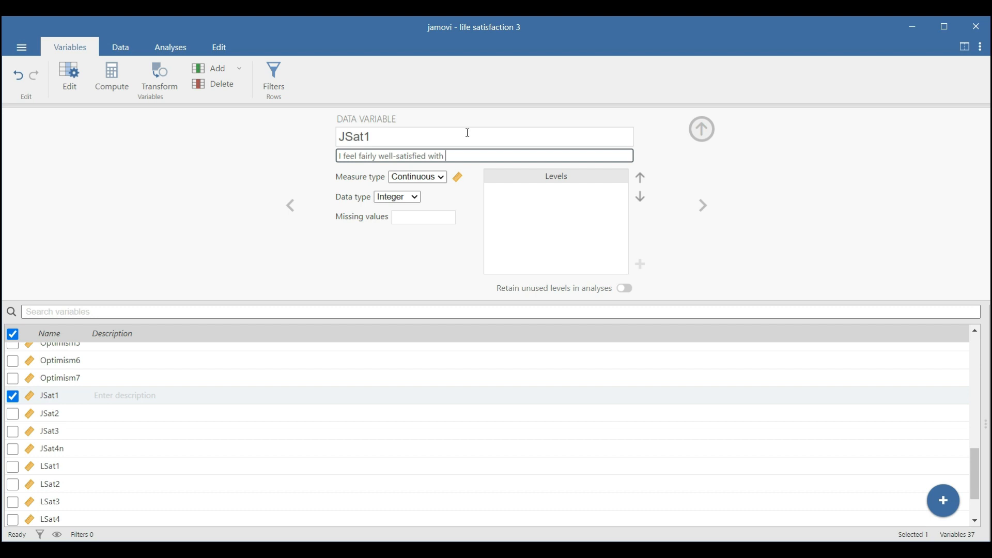
pyautogui.press('BackSpace')
pyautogui.press('BackSpace')
pyautogui.write('sent work')
pyautogui.click(704, 206)
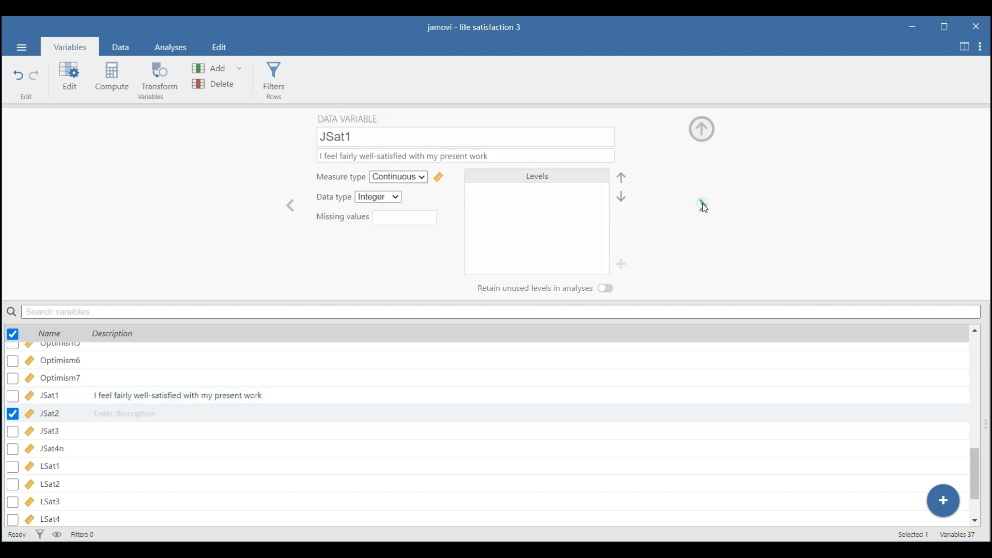
# Step: Paste "Most days, I am enthusiastic about my work" as the description of the JSat2 variable
pyautogui.click(518, 156)
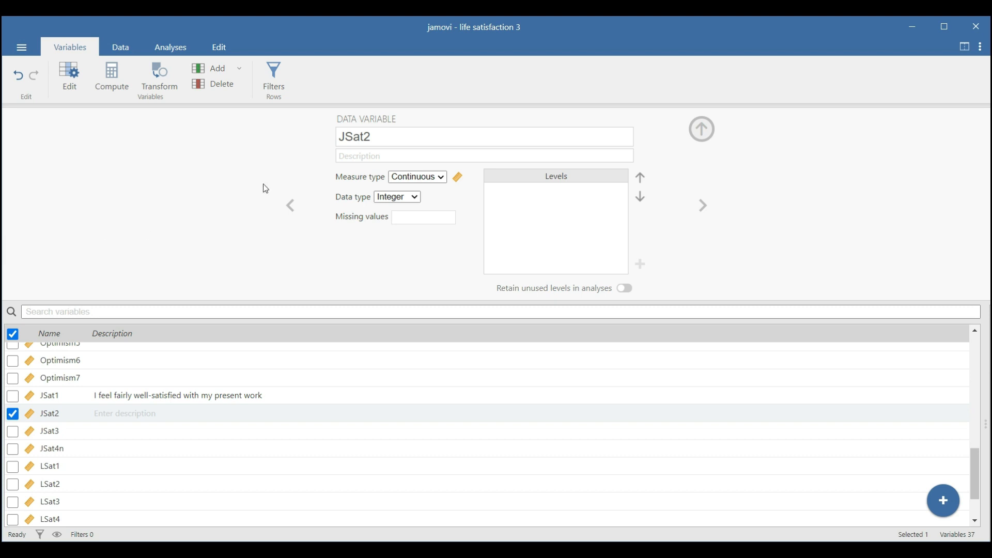
pyautogui.click(365, 163)
pyautogui.click(369, 157)
pyautogui.hotkey('ctrl', 'v')
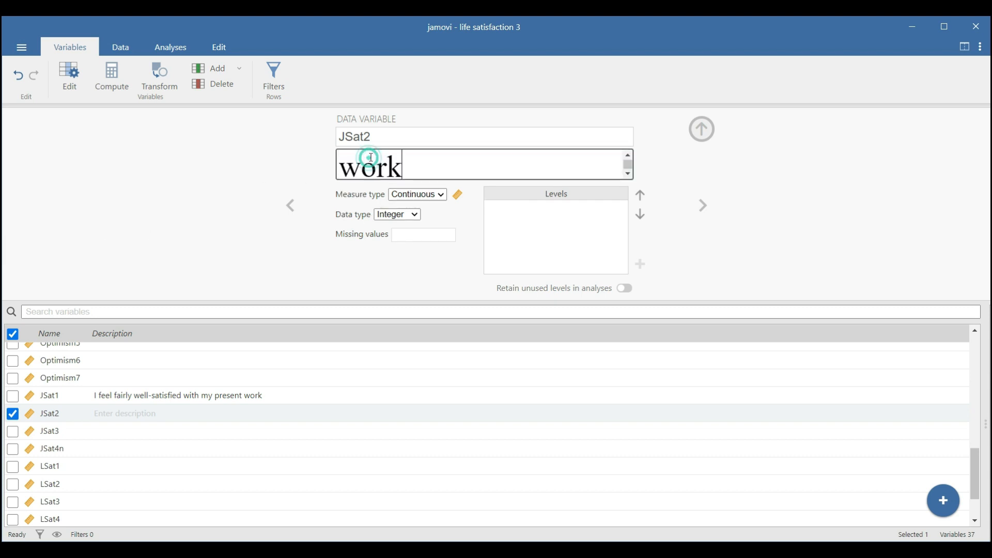
pyautogui.click(702, 209)
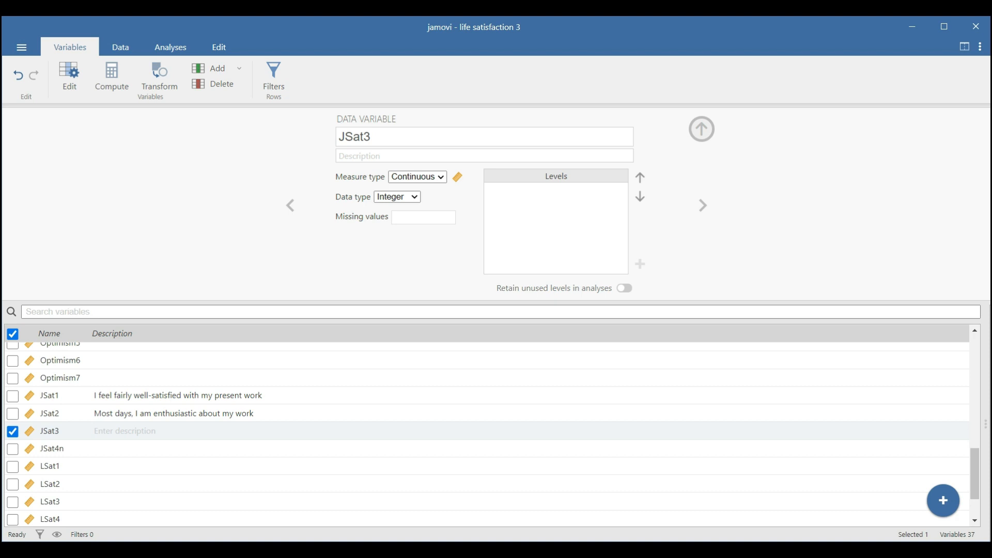
# Step: Paste "I find real enjoyment in my work" as the description of the JSat3 variable
pyautogui.click(354, 157)
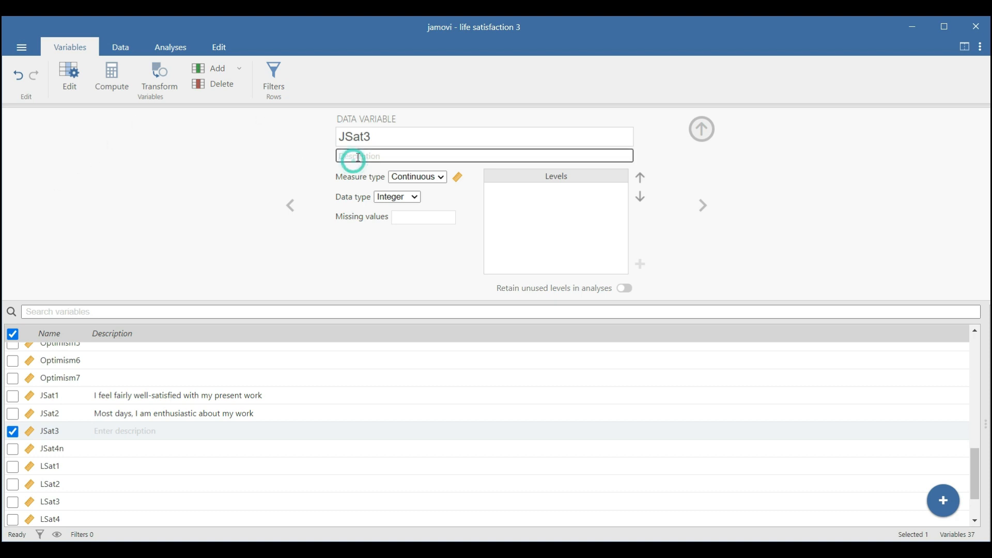
pyautogui.hotkey('ctrl', 'v')
pyautogui.click(704, 206)
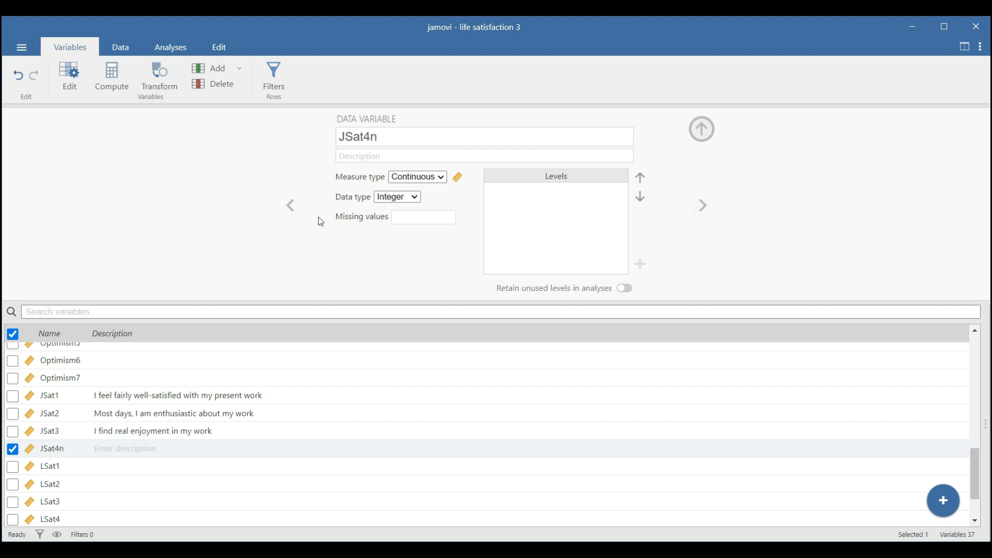
# Step: Enter "Each day of work seems like it will never end" as the description of the JSat4n variable
pyautogui.click(371, 158)
pyautogui.write('never end')
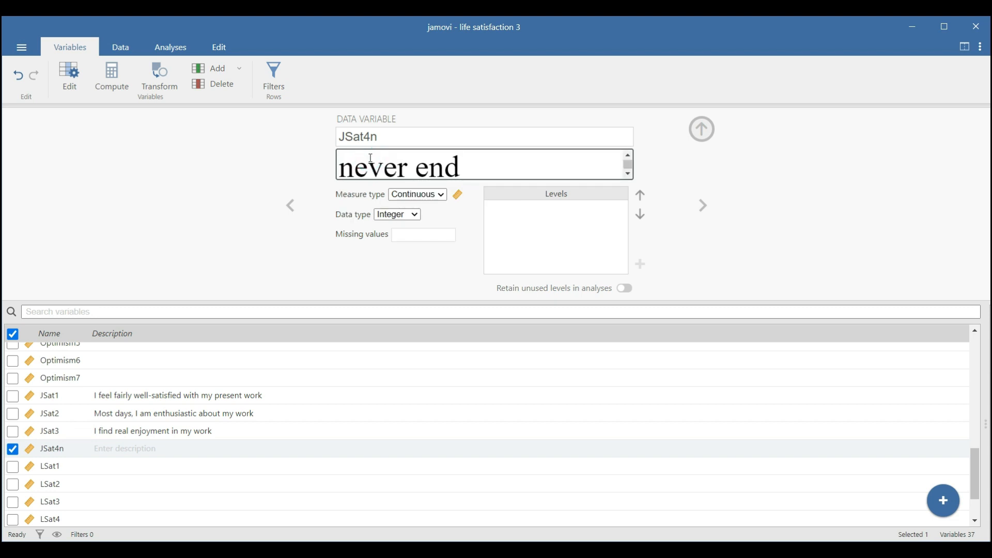
pyautogui.click(703, 205)
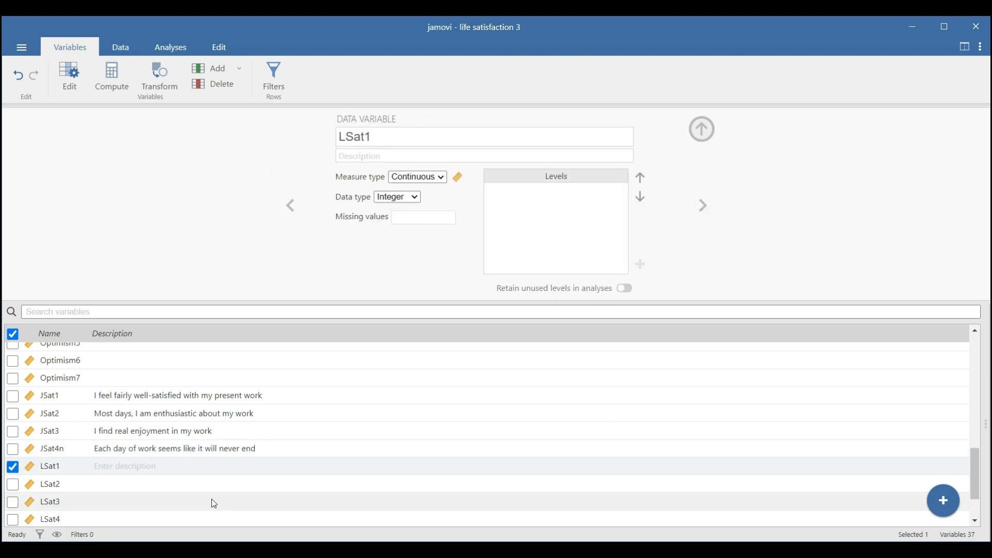
pyautogui.scroll(1, 161, 419)
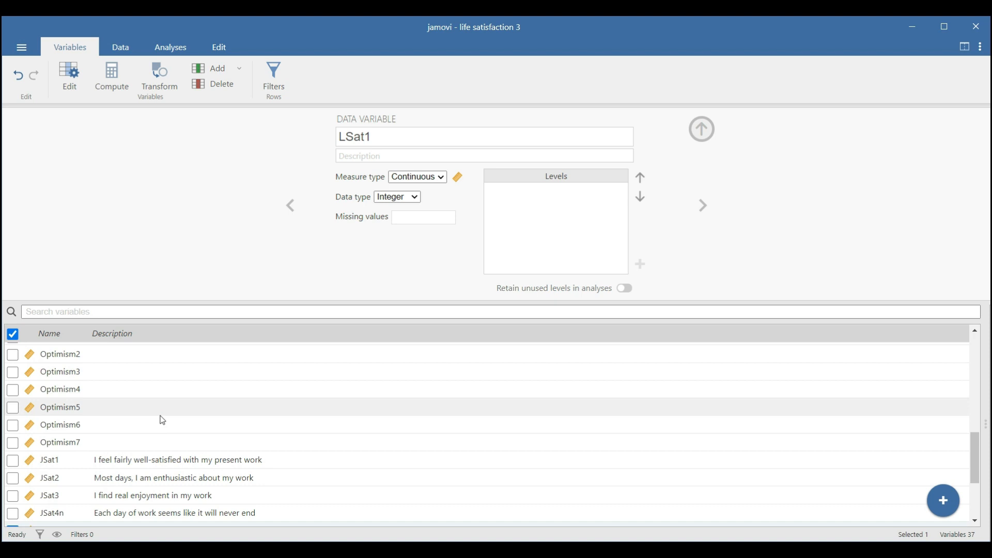
pyautogui.scroll(-1, 161, 420)
pyautogui.scroll(-2, 147, 465)
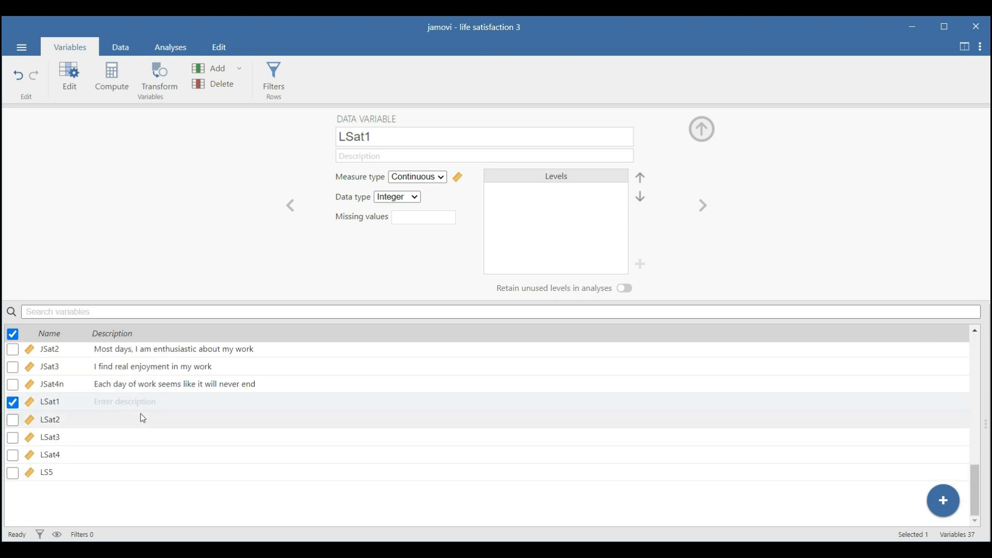
pyautogui.scroll(5, 142, 413)
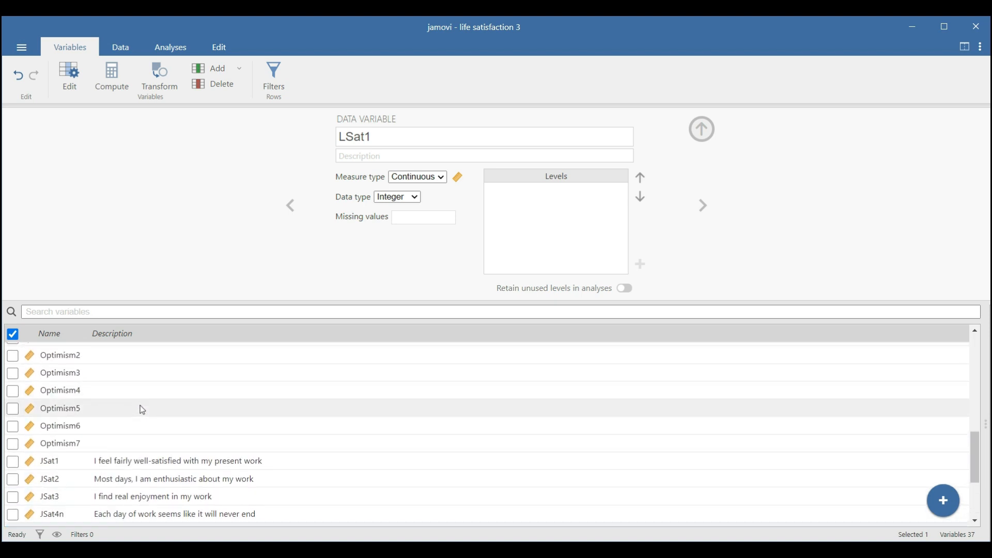
pyautogui.scroll(6, 142, 409)
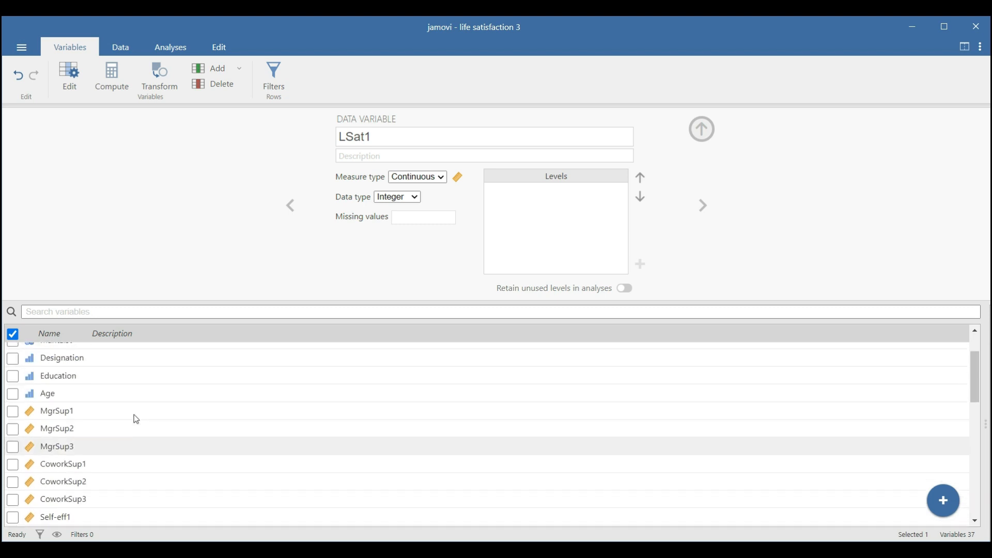
# Step: Open the variable settings for Sr and MgrSup1 together, and deselect Sr to show only MgrSup1
pyautogui.scroll(-10, 132, 402)
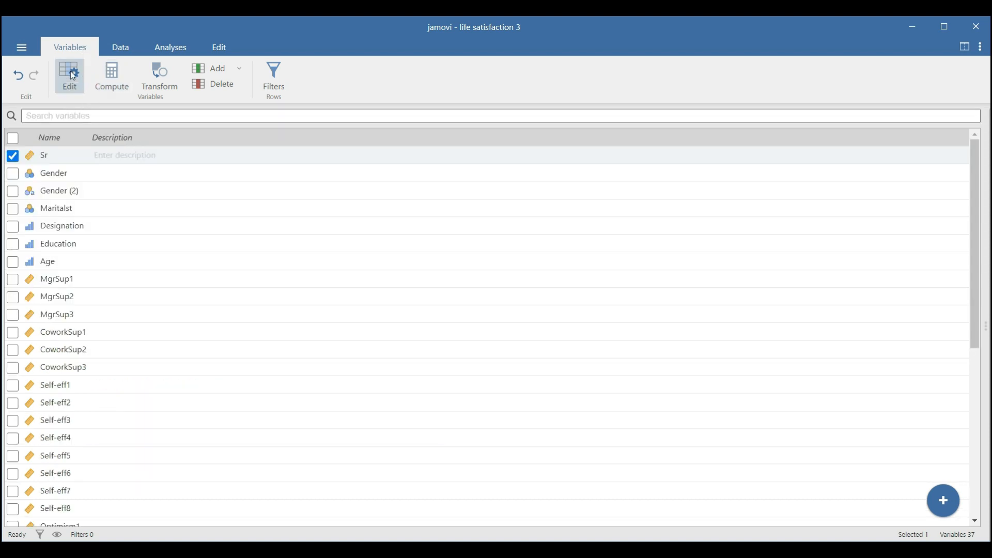
pyautogui.click(13, 280)
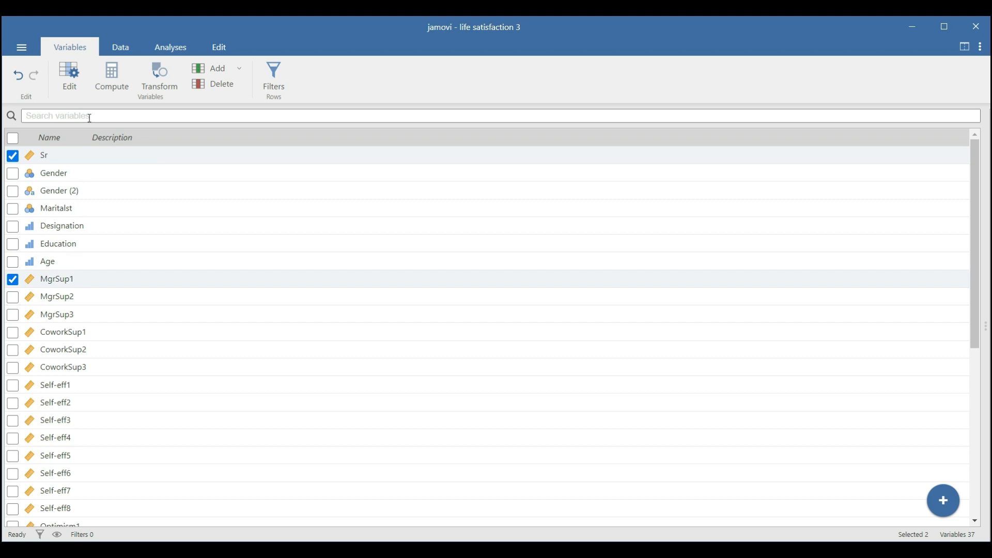
pyautogui.click(67, 78)
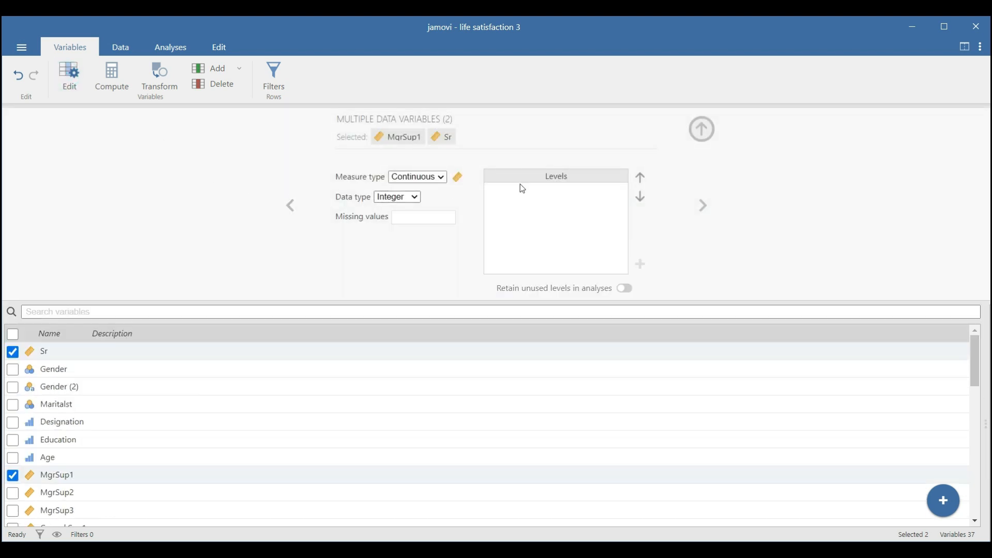
pyautogui.click(12, 352)
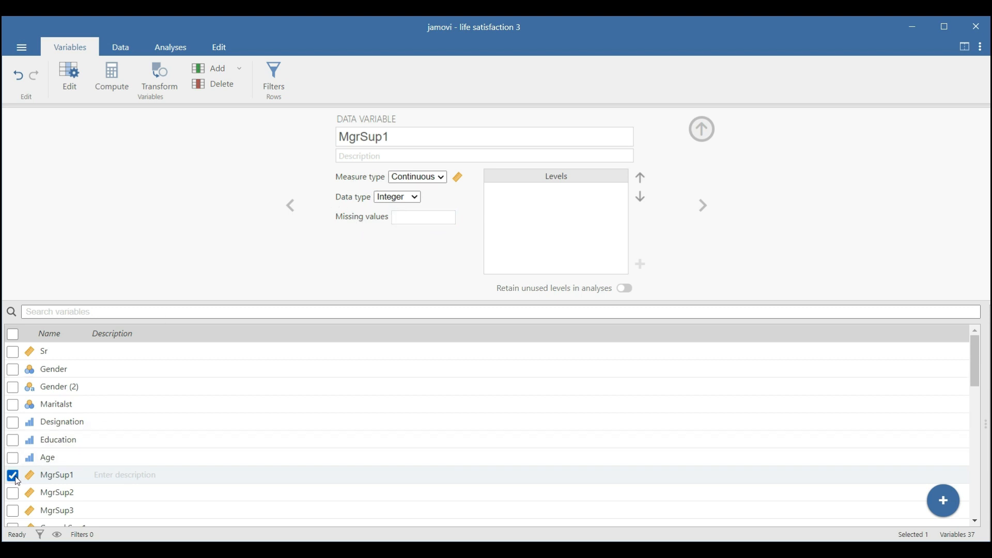
# Step: Add an empty computed variable after MgrSup1, and undo the addition
pyautogui.click(114, 73)
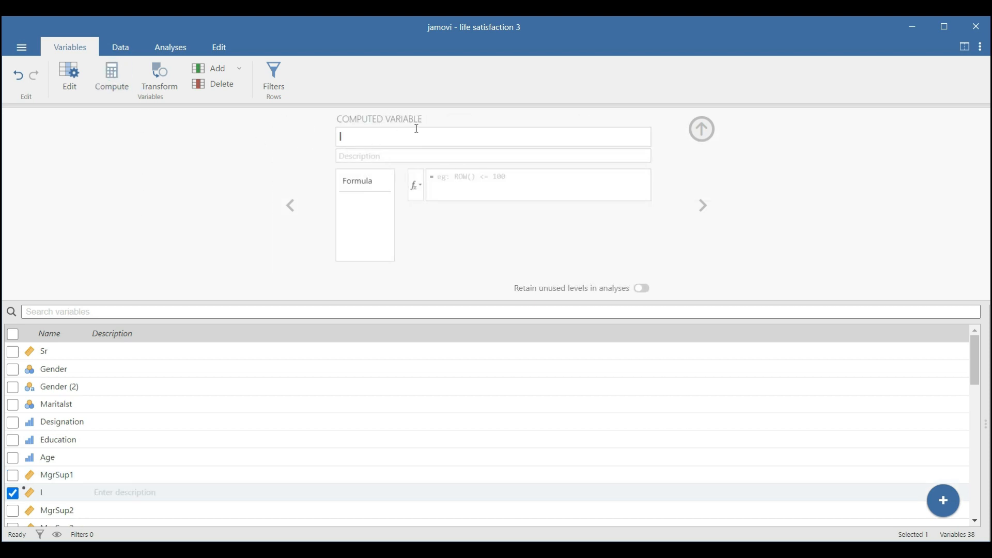
pyautogui.scroll(-3, 57, 445)
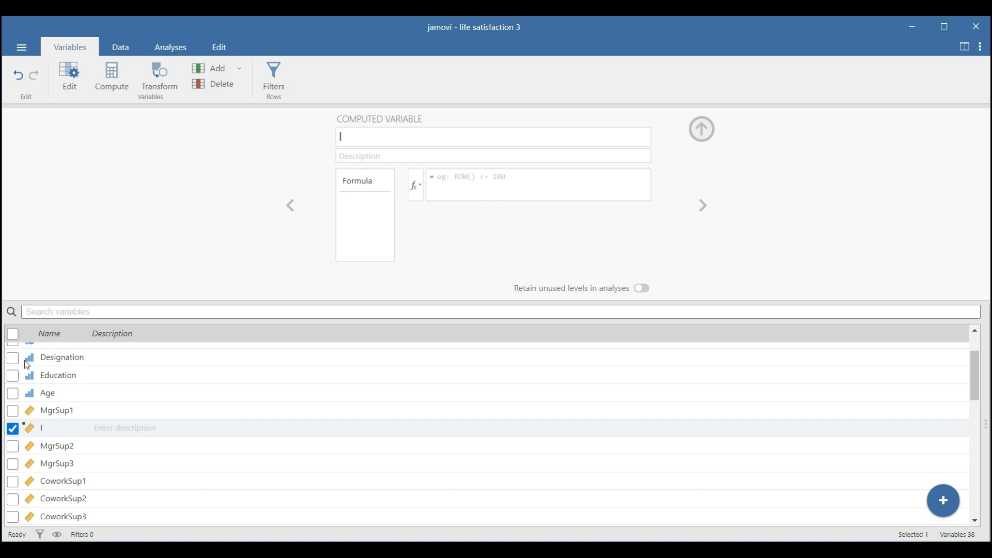
pyautogui.scroll(-3, 52, 408)
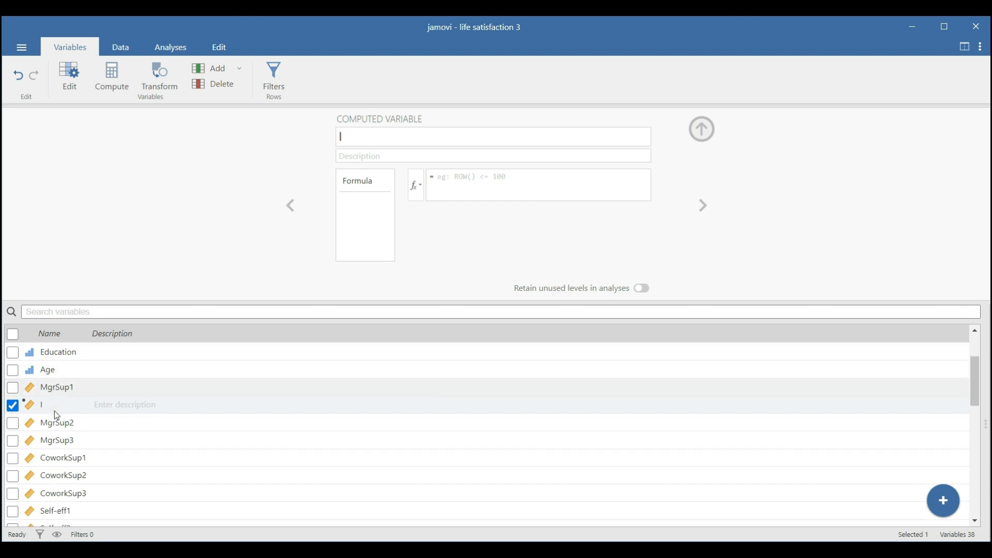
pyautogui.scroll(3, 56, 404)
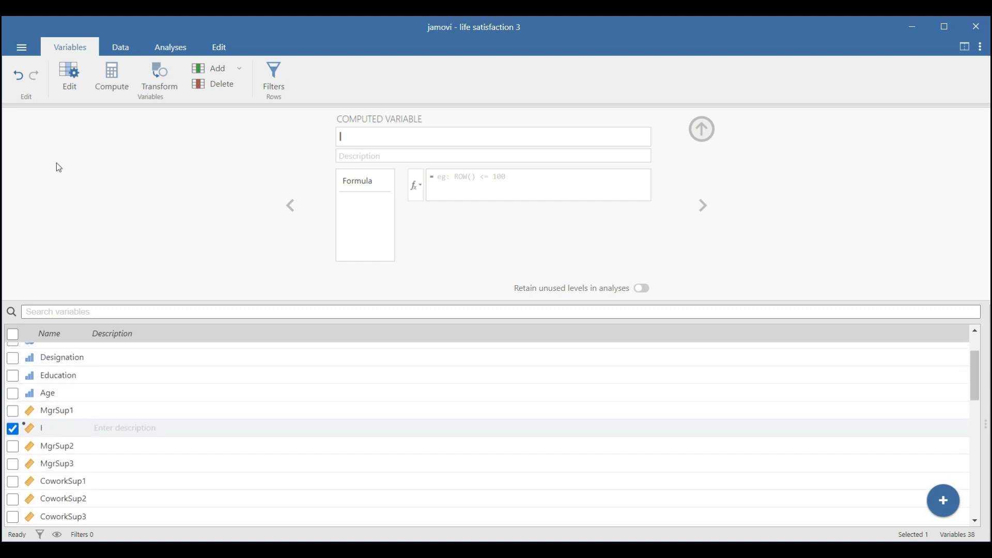
pyautogui.click(19, 76)
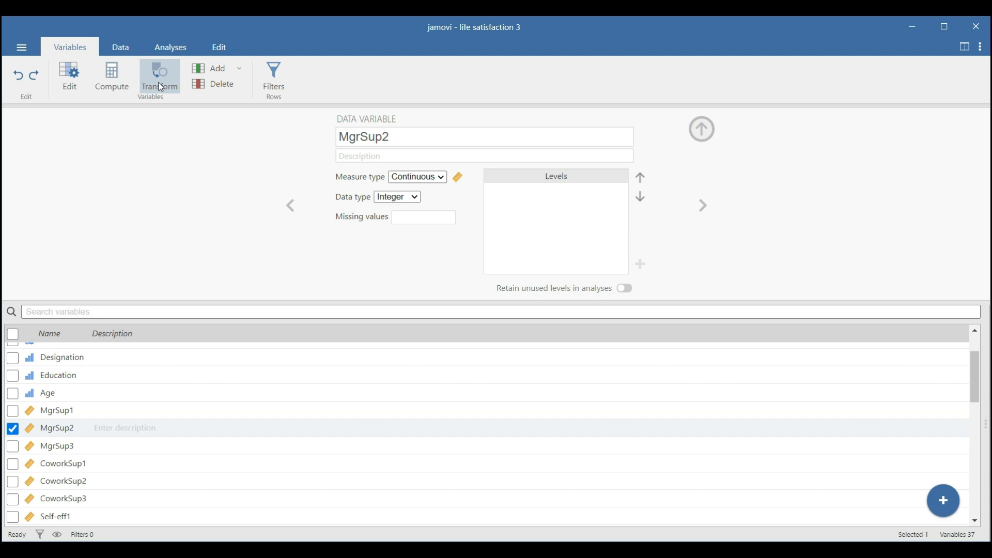
# Step: Insert an empty data variable before JSat1, and undo the insertion
pyautogui.scroll(-4, 69, 385)
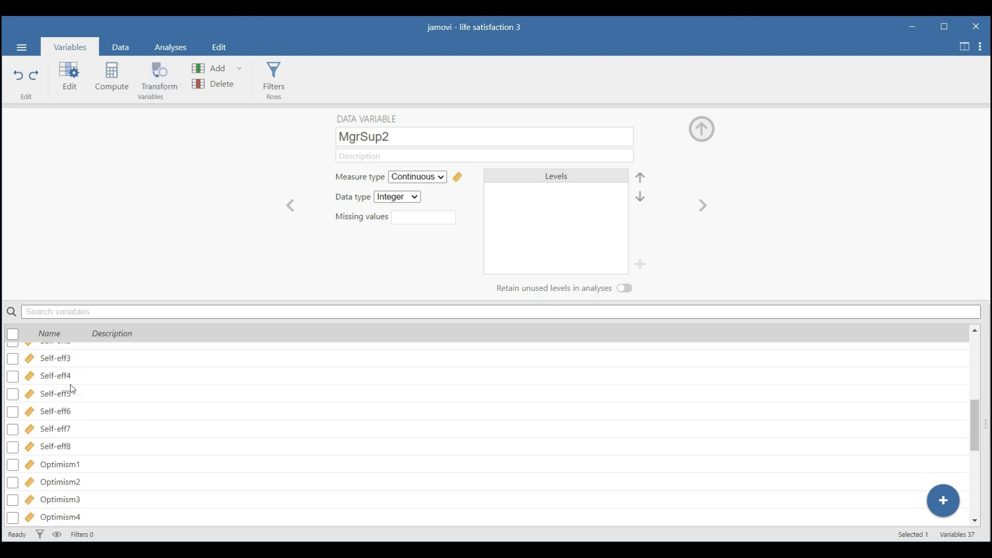
pyautogui.scroll(-4, 73, 390)
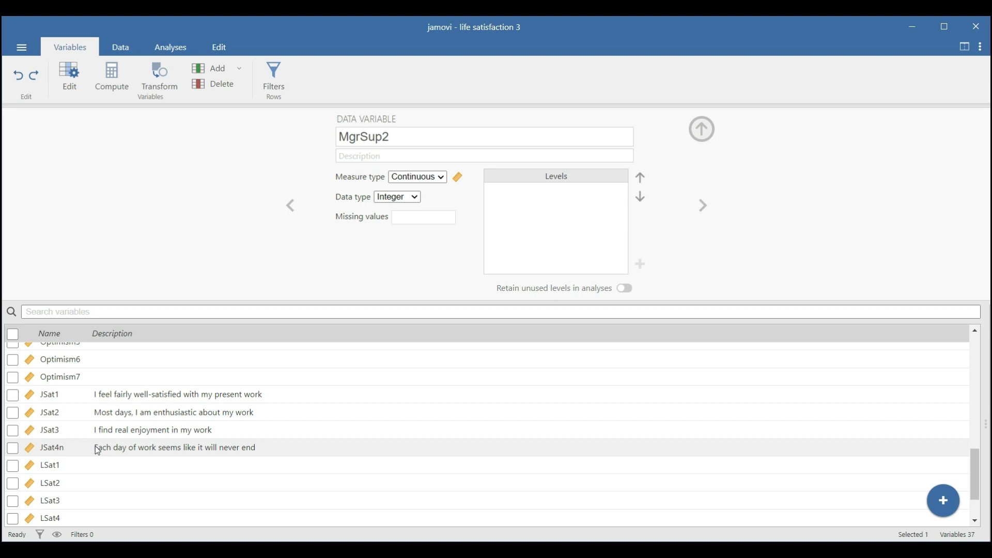
pyautogui.click(239, 70)
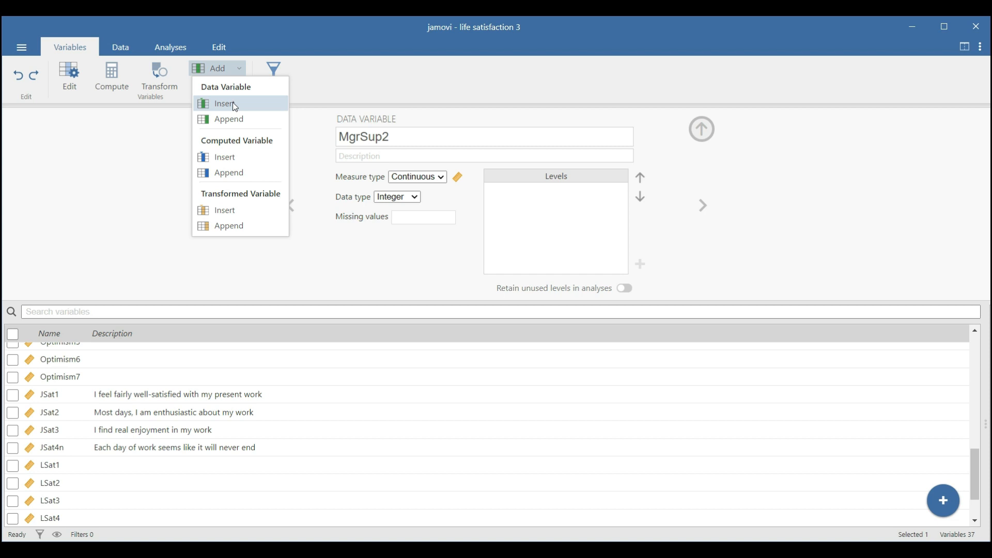
pyautogui.click(23, 399)
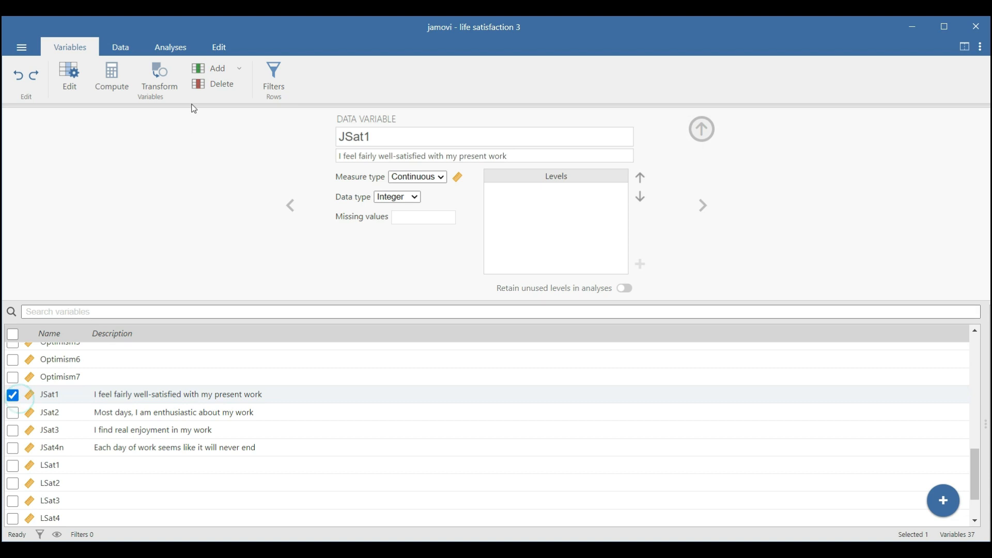
pyautogui.click(216, 68)
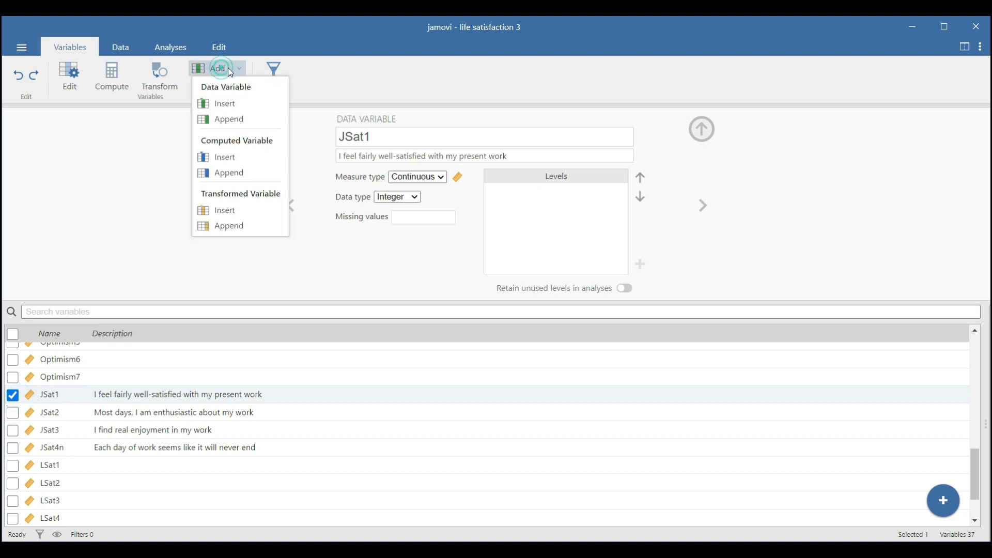
pyautogui.click(229, 105)
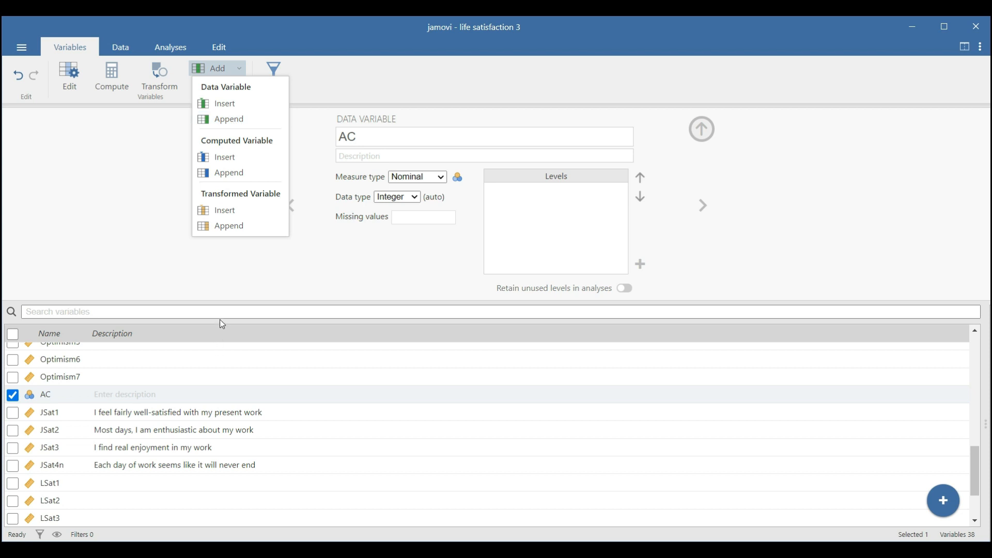
pyautogui.click(149, 394)
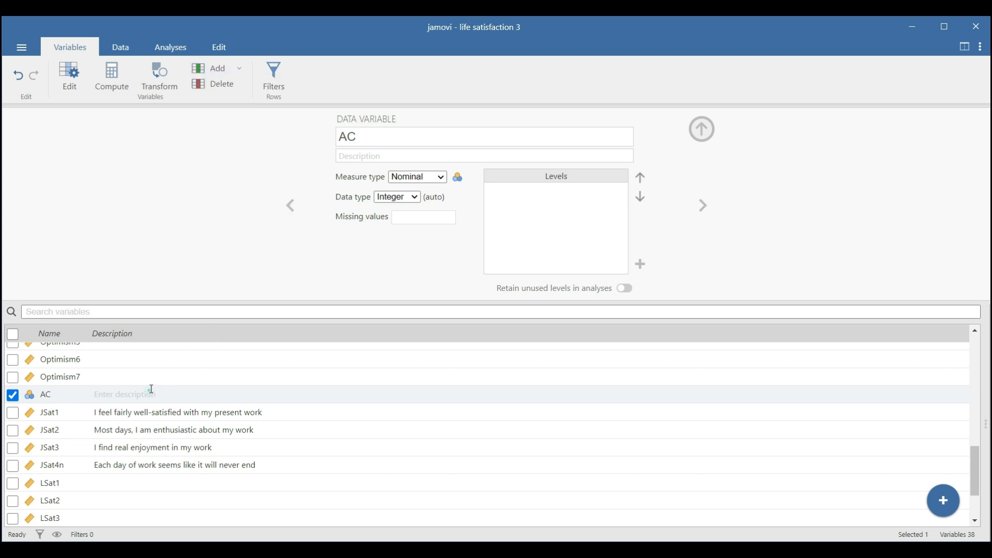
pyautogui.click(19, 77)
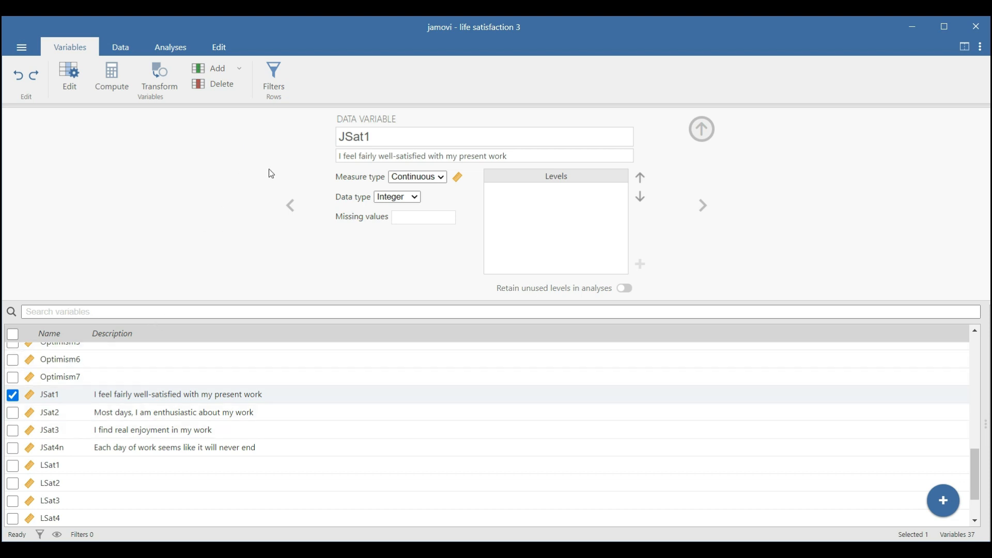
# Step: Create a row filter with the formula Gender == 1 and apply it to the data sheet
pyautogui.click(276, 75)
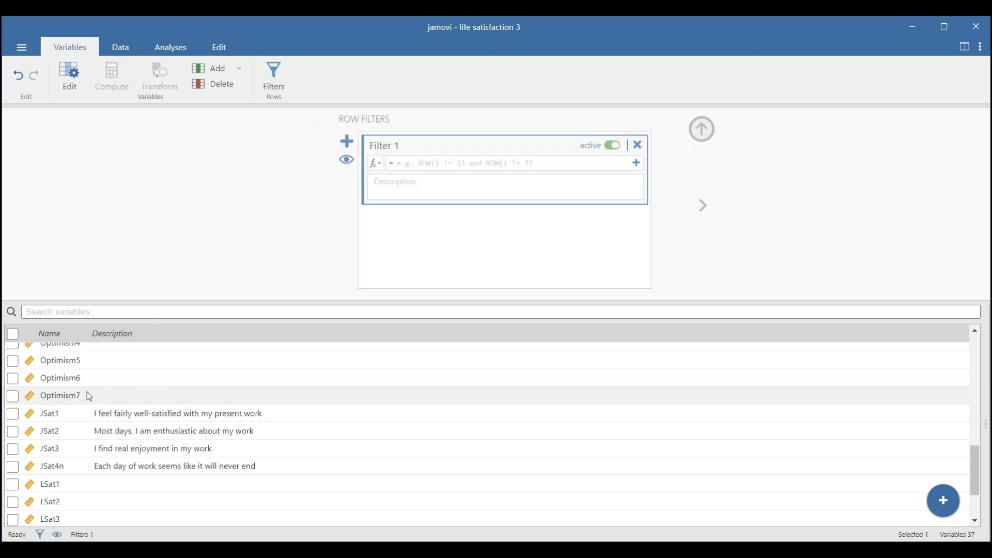
pyautogui.click(120, 45)
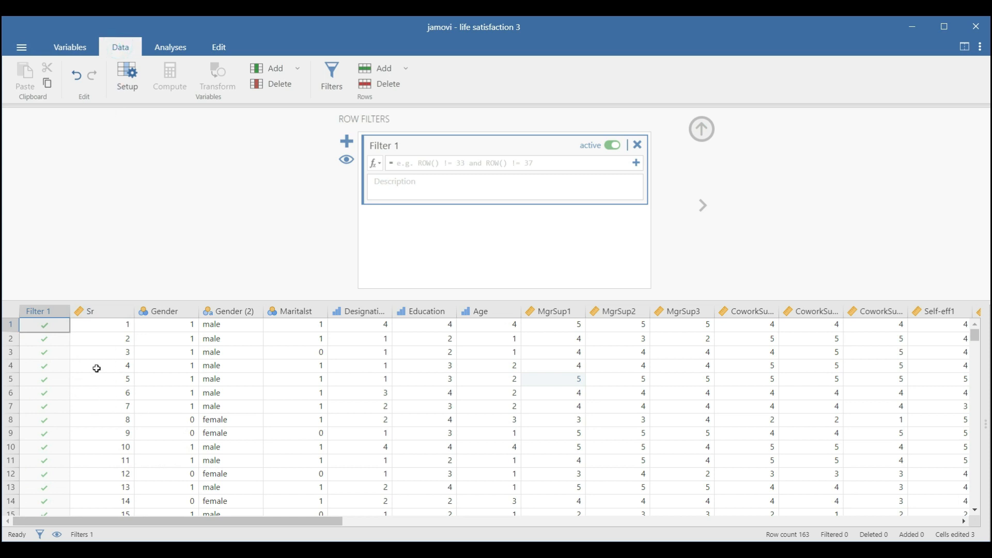
pyautogui.scroll(-10, 49, 372)
pyautogui.scroll(10, 49, 372)
pyautogui.click(434, 168)
pyautogui.click(542, 164)
pyautogui.write('Gender')
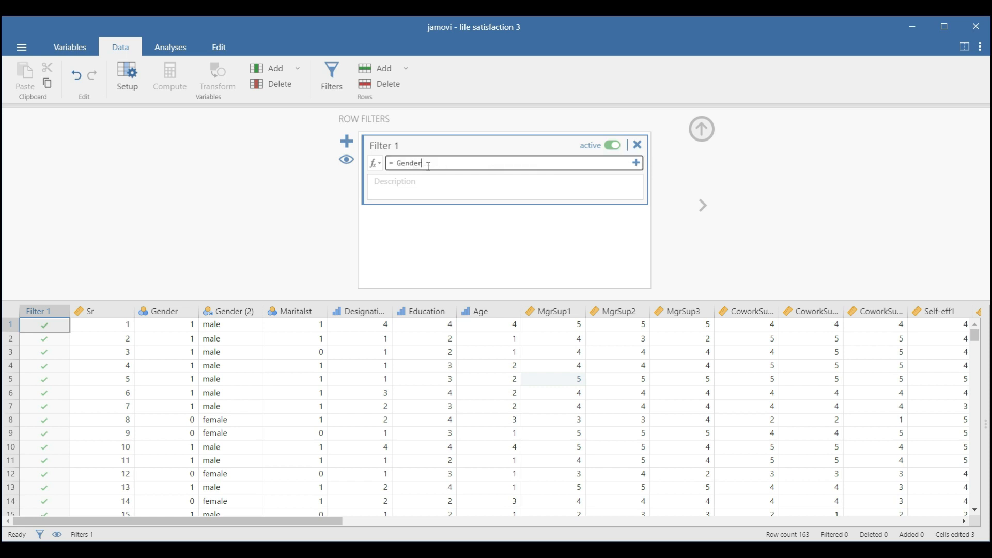
pyautogui.write(' === 1')
pyautogui.press('Return')
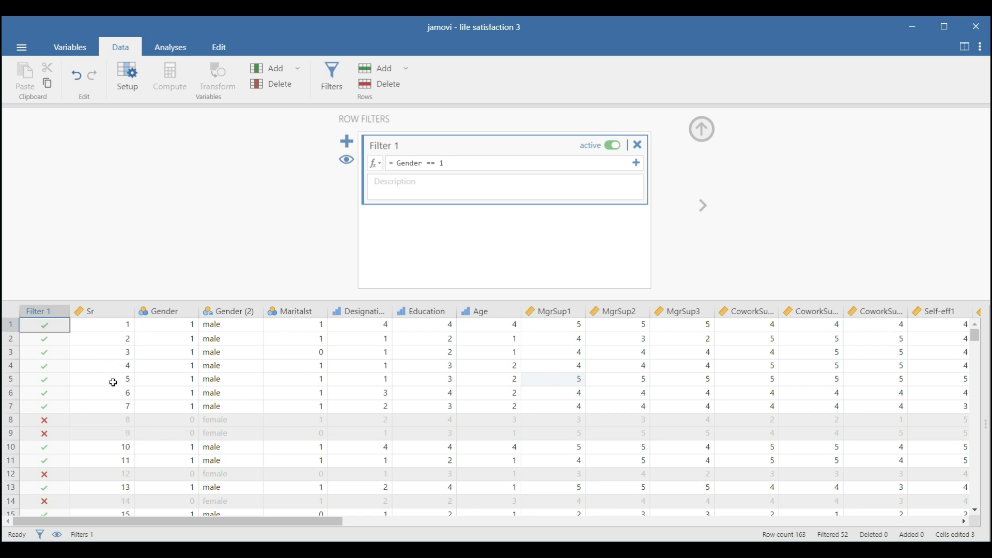
# Step: Check which rows the Gender filter excludes, and set the filter to inactive
pyautogui.scroll(-3, 113, 383)
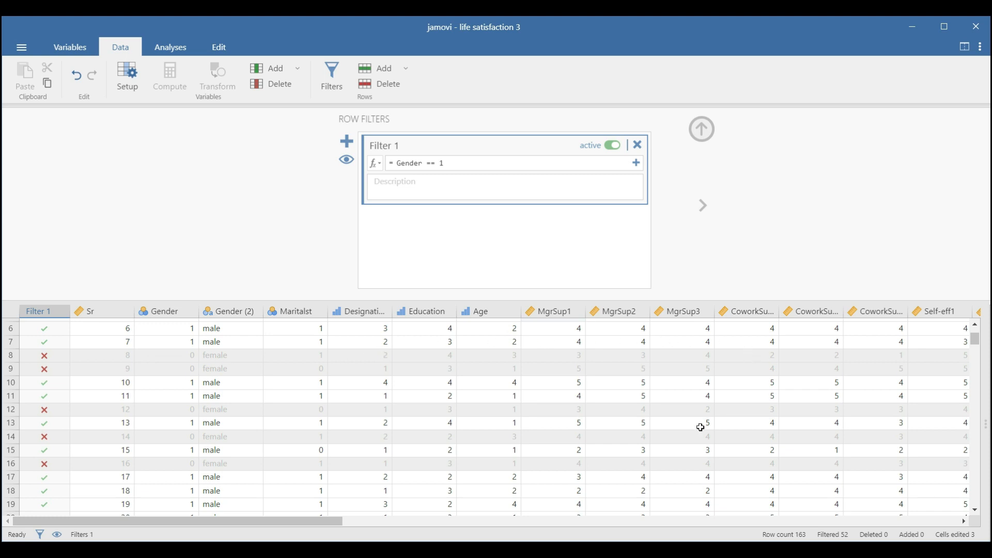
pyautogui.scroll(-5, 700, 428)
pyautogui.scroll(8, 391, 419)
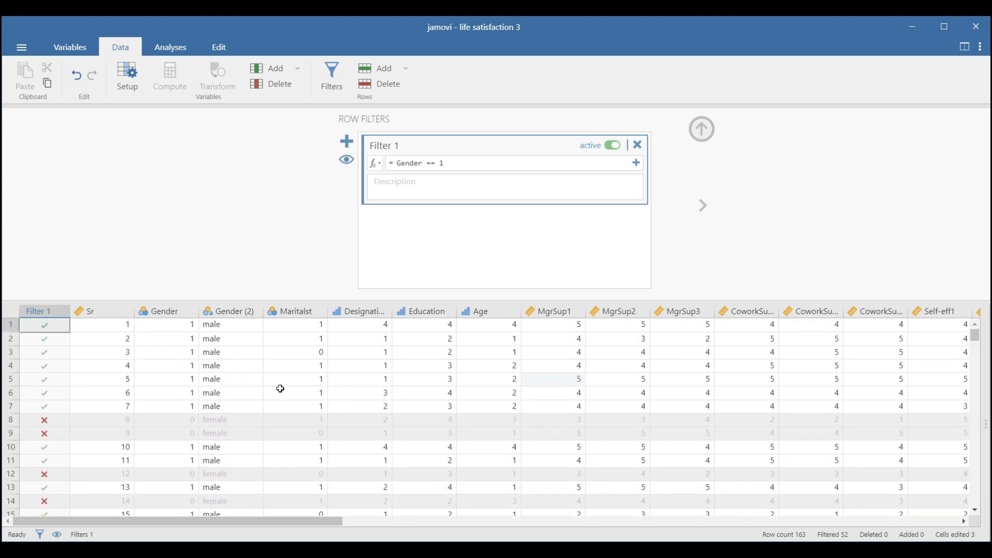
pyautogui.click(614, 148)
pyautogui.scroll(-4, 170, 393)
pyautogui.scroll(-5, 170, 401)
pyautogui.scroll(10, 170, 409)
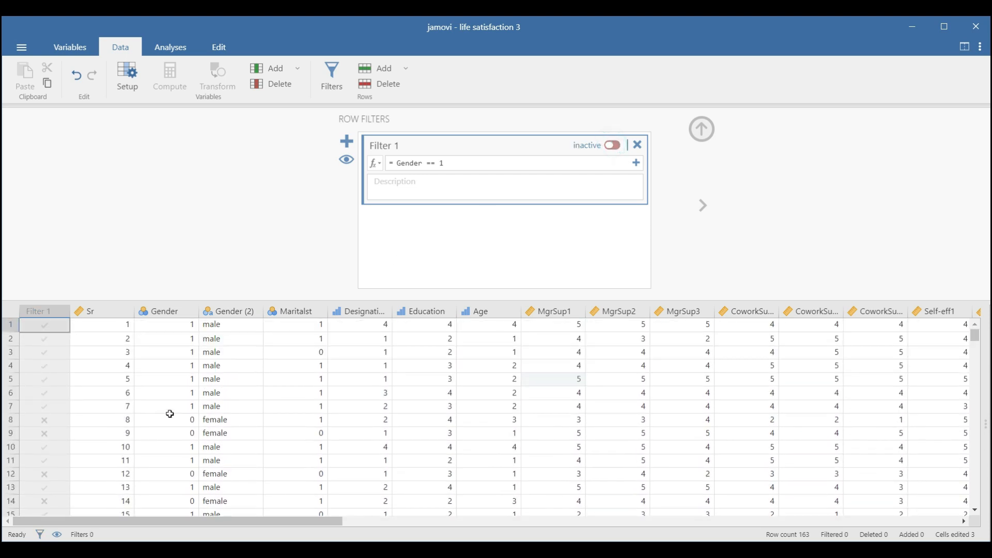
# Step: Describe Filter 1 as "only select data for males" in the variable list
pyautogui.click(72, 45)
pyautogui.scroll(10, 94, 395)
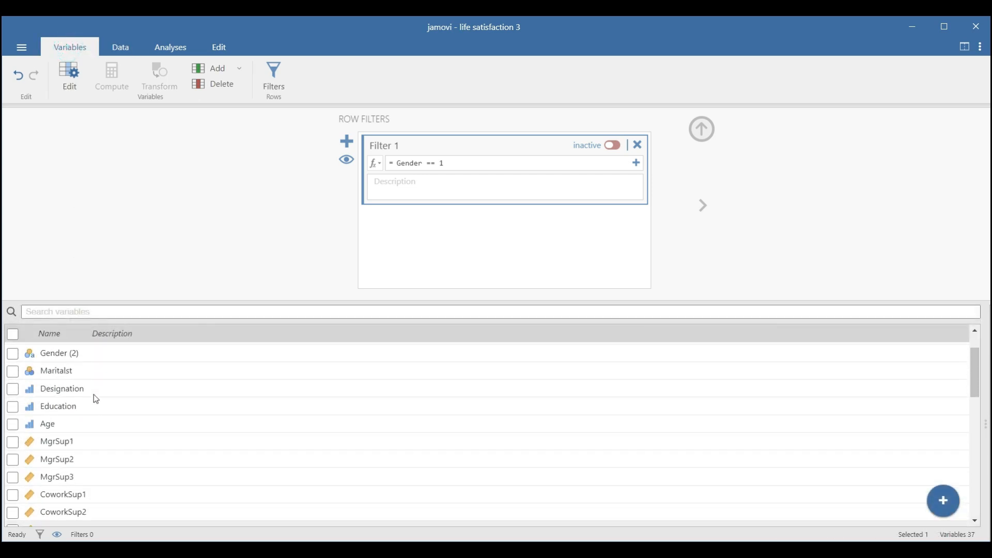
pyautogui.scroll(3, 94, 395)
pyautogui.click(128, 355)
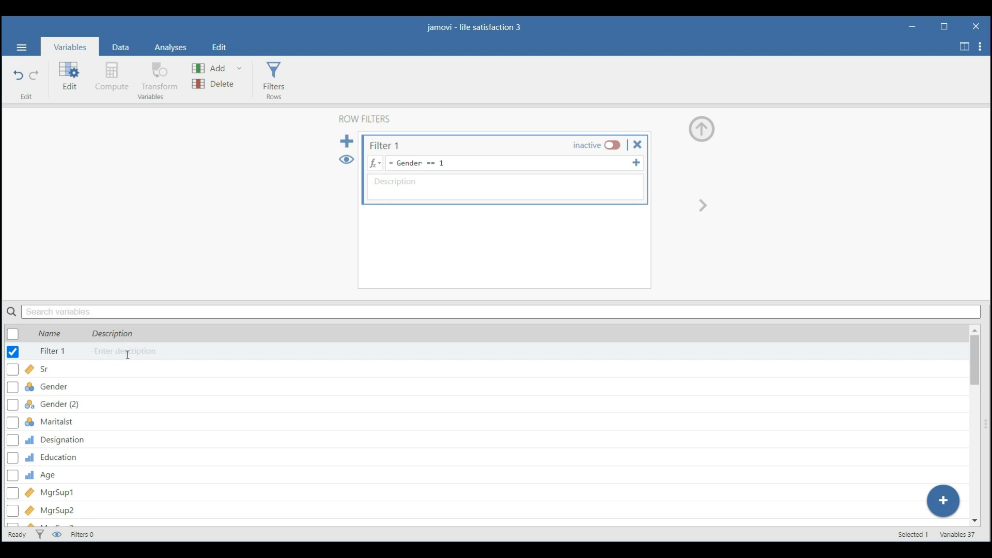
pyautogui.write('only seelect data for males')
pyautogui.click(139, 258)
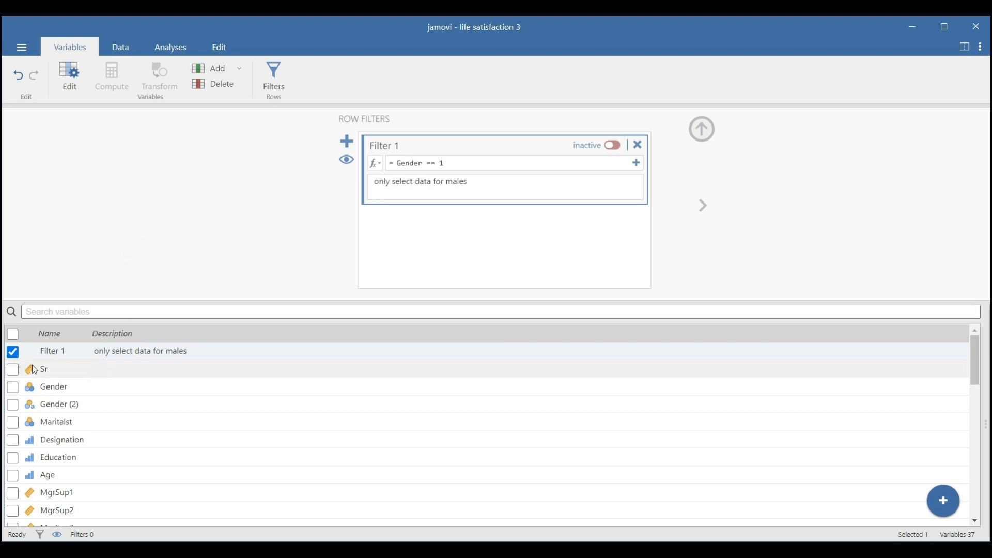
pyautogui.scroll(-5, 124, 402)
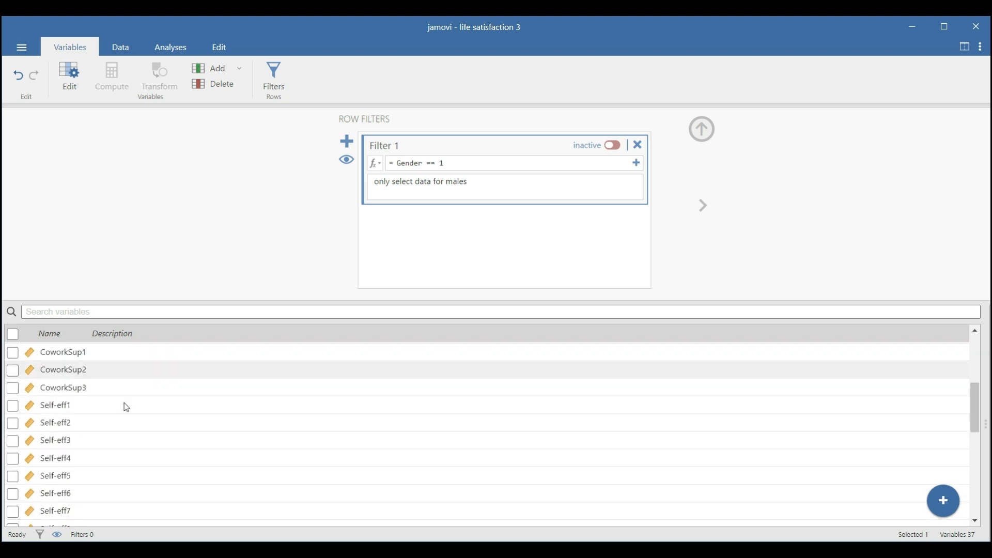
pyautogui.scroll(5, 124, 402)
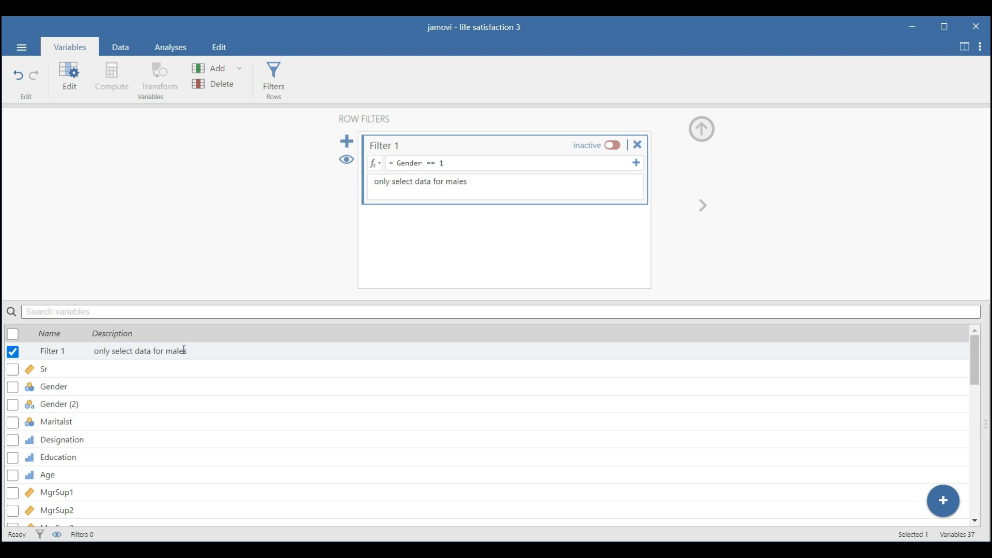
# Step: Examine the Gender (2) column's text entries and its female and male levels in the data sheet
pyautogui.click(120, 47)
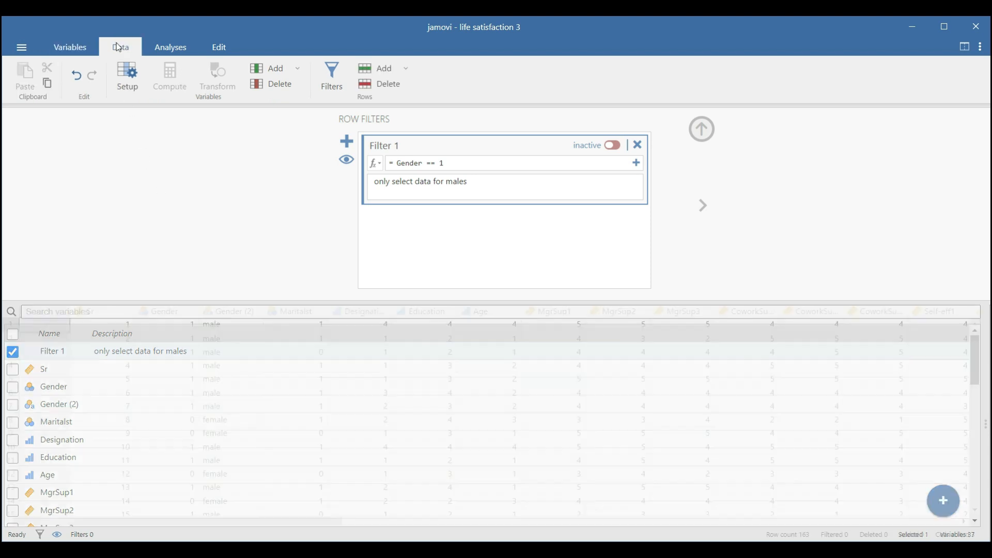
pyautogui.moveTo(258, 523); pyautogui.dragTo(230, 522)
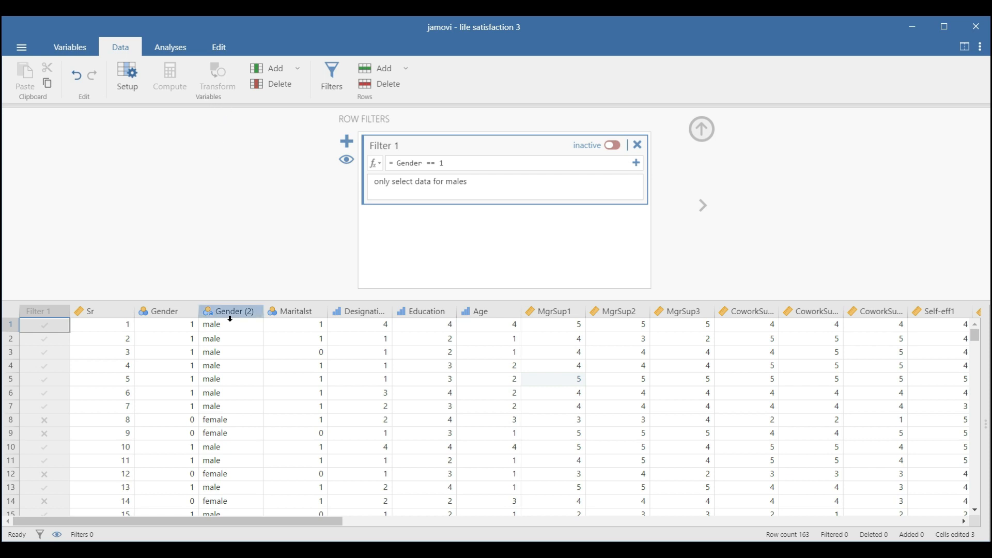
pyautogui.click(235, 350)
pyautogui.click(232, 391)
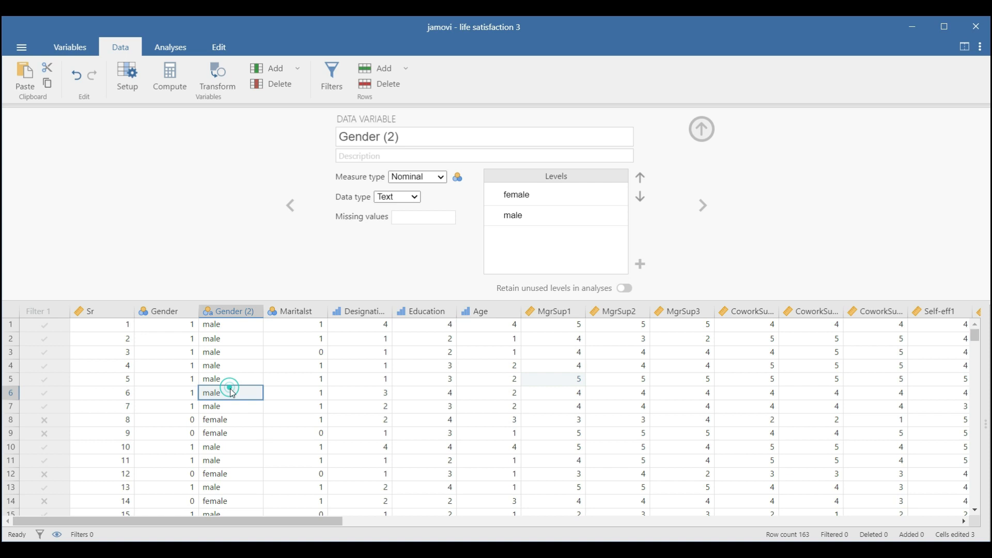
pyautogui.click(225, 337)
pyautogui.click(224, 325)
pyautogui.click(230, 355)
pyautogui.click(225, 387)
pyautogui.click(224, 418)
pyautogui.scroll(-3, 224, 416)
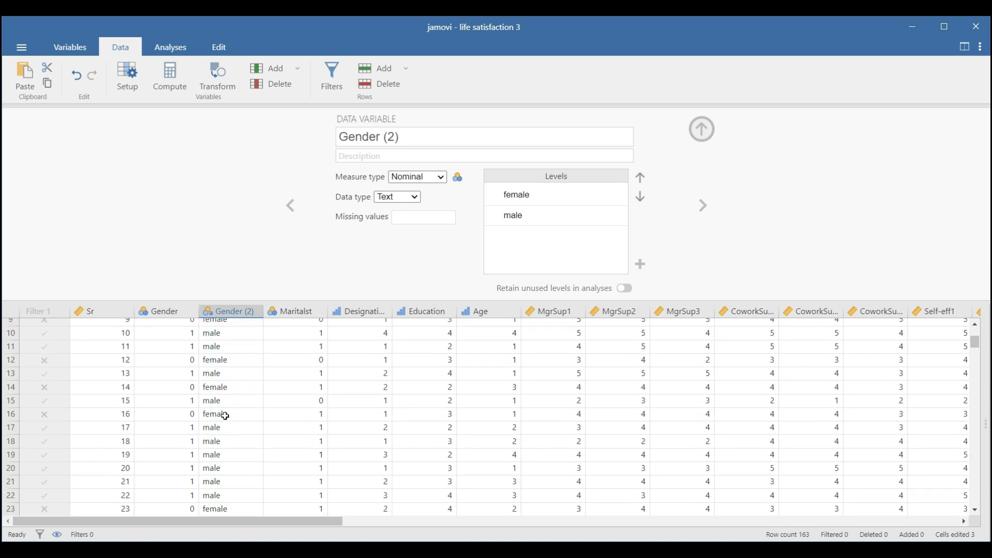
pyautogui.scroll(3, 226, 413)
pyautogui.click(222, 365)
pyautogui.click(228, 327)
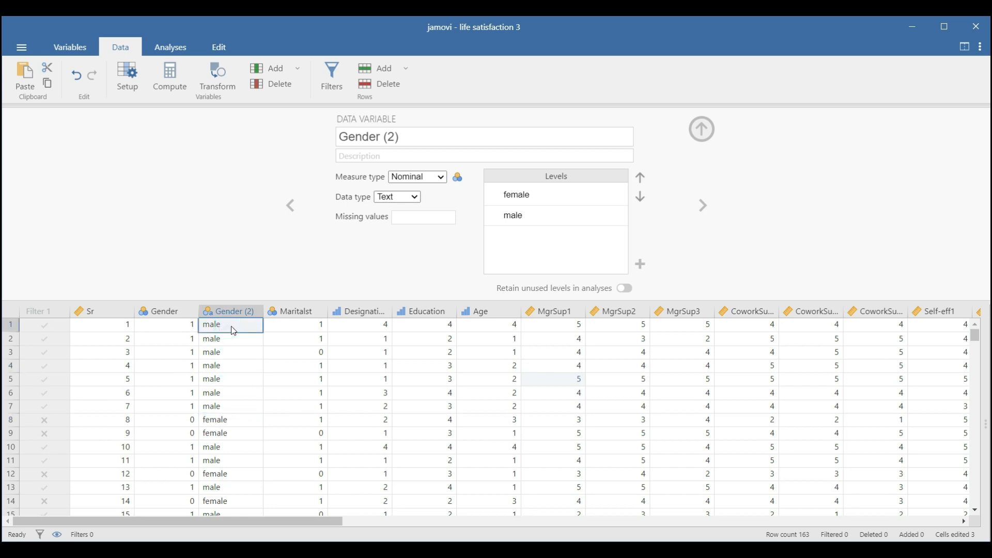
pyautogui.click(238, 395)
pyautogui.click(231, 375)
pyautogui.click(231, 337)
pyautogui.click(231, 324)
pyautogui.click(232, 358)
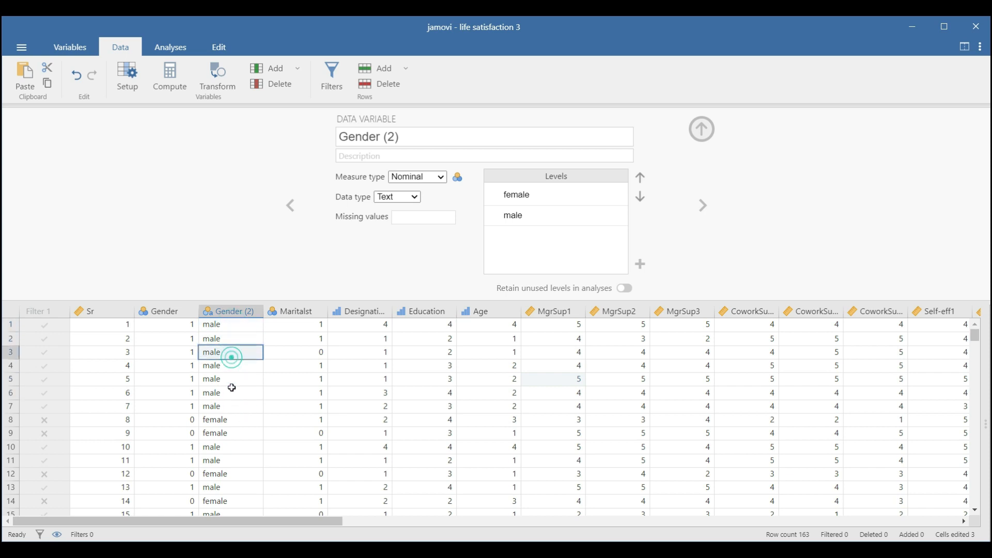
# Step: Close the variable editor and look through the male and female entries of the Gender (2) column
pyautogui.click(233, 391)
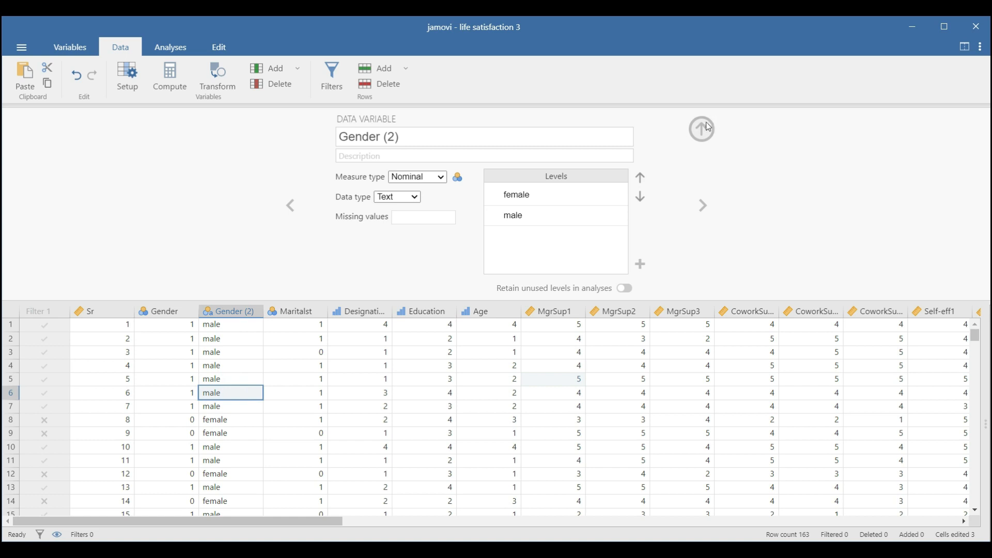
pyautogui.click(699, 125)
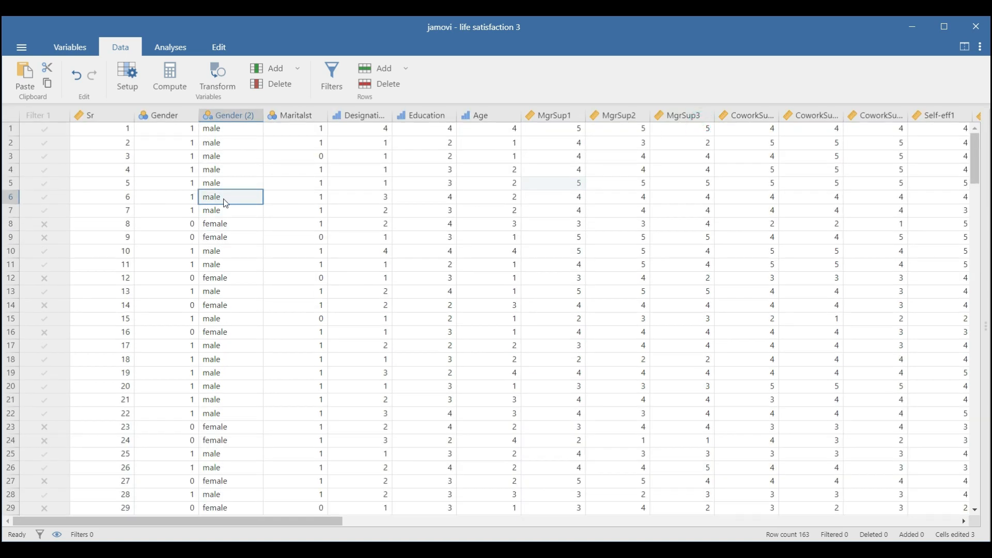
pyautogui.scroll(-3, 215, 242)
pyautogui.scroll(3, 215, 241)
# Step: Create a transformed variable from Gender (2) and name it Gender_num
pyautogui.click(231, 132)
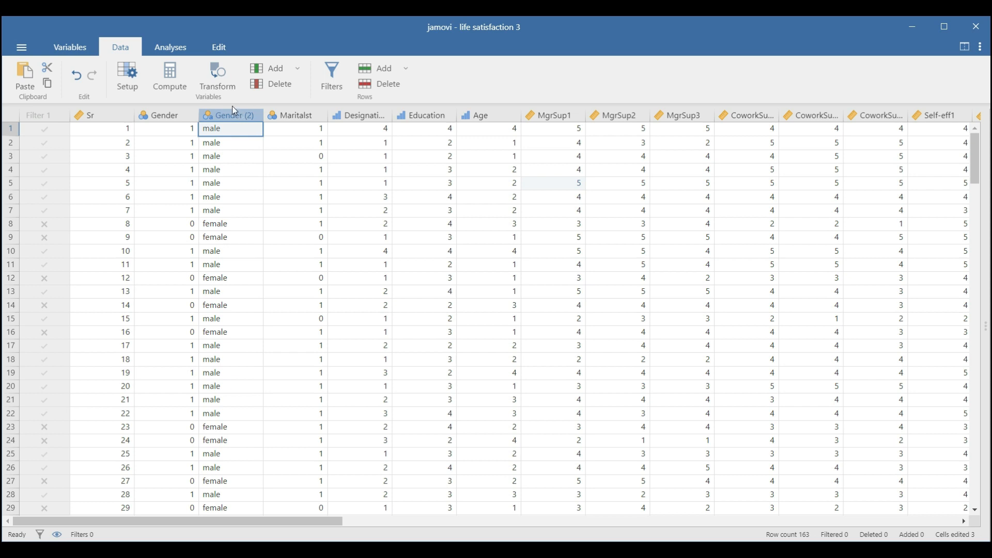
pyautogui.click(223, 88)
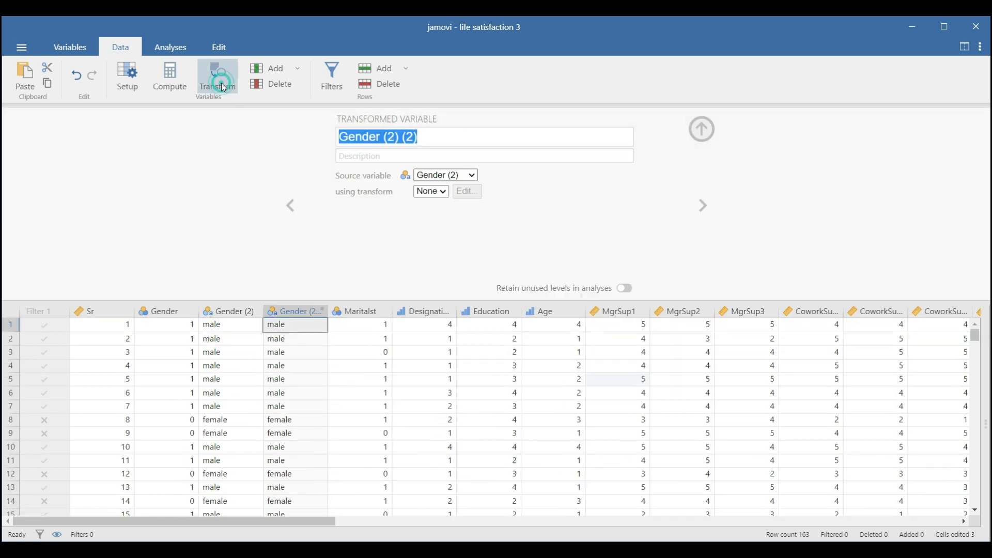
pyautogui.click(432, 135)
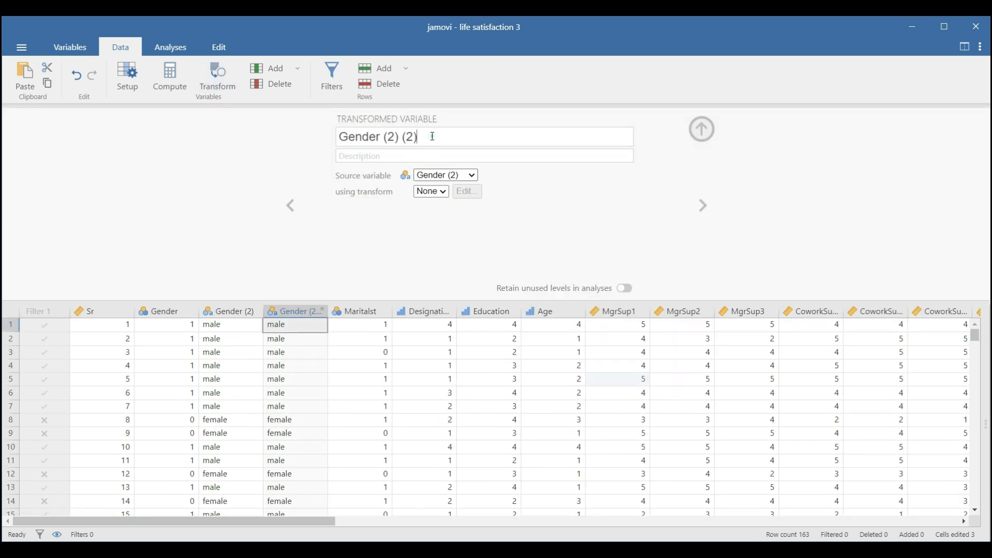
pyautogui.press('BackSpace')
pyautogui.press('BackSpace')
pyautogui.press('BackSpace')
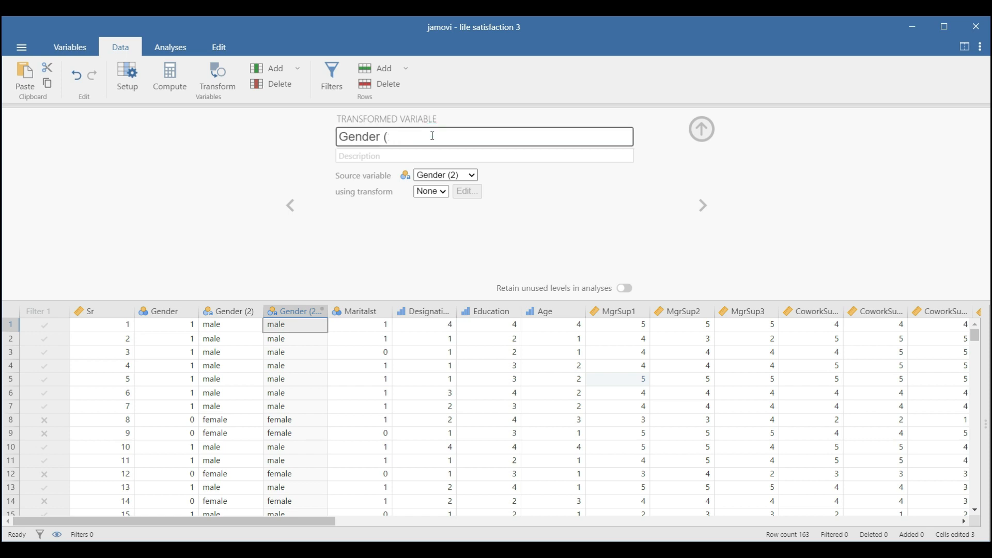
pyautogui.write('_num')
# Step: Create a new transform for Gender_num and name it gendertonum
pyautogui.click(441, 192)
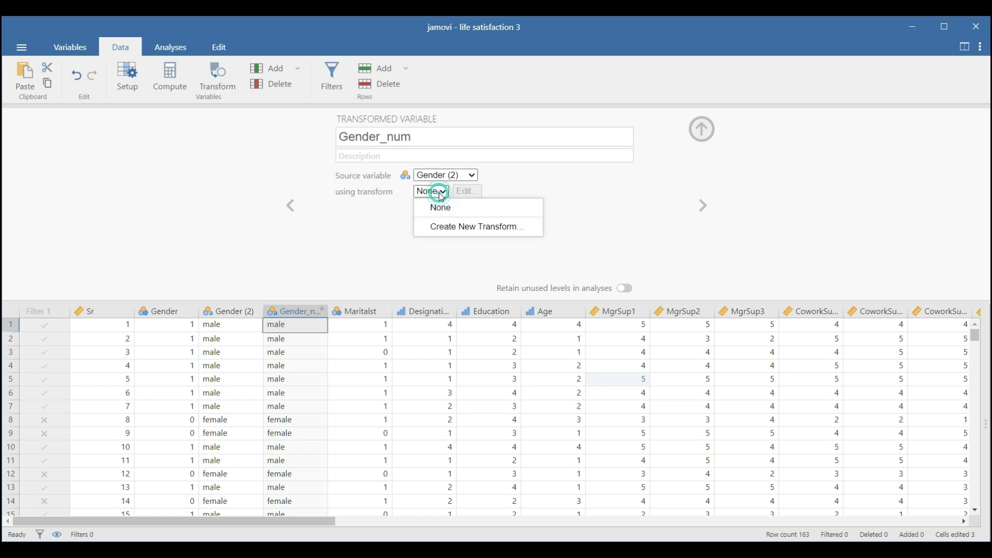
pyautogui.click(455, 231)
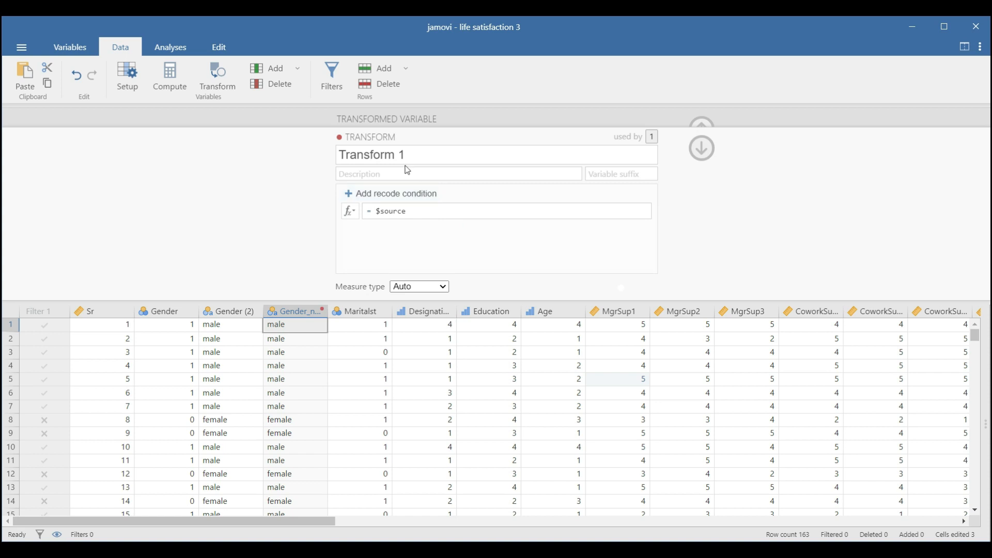
pyautogui.click(415, 153)
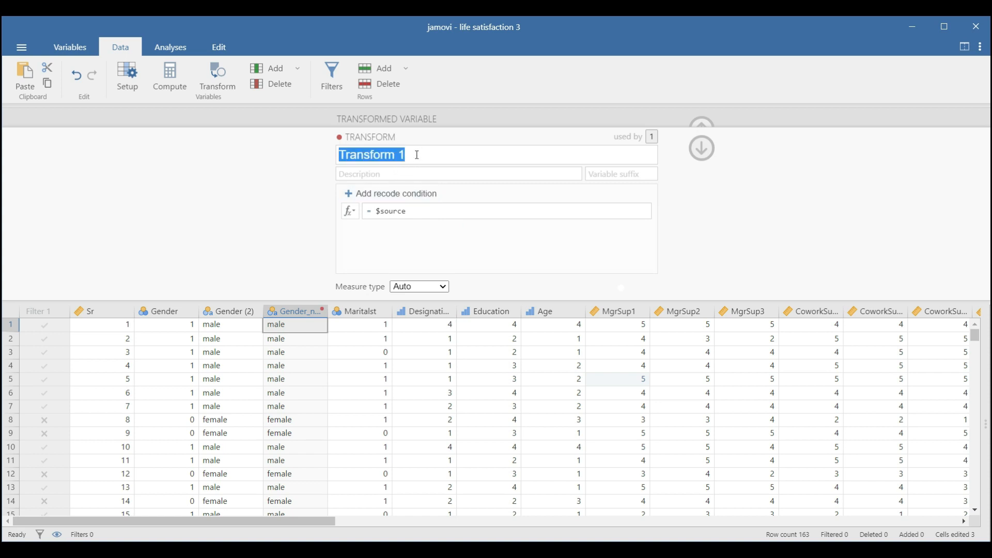
pyautogui.write('genderto')
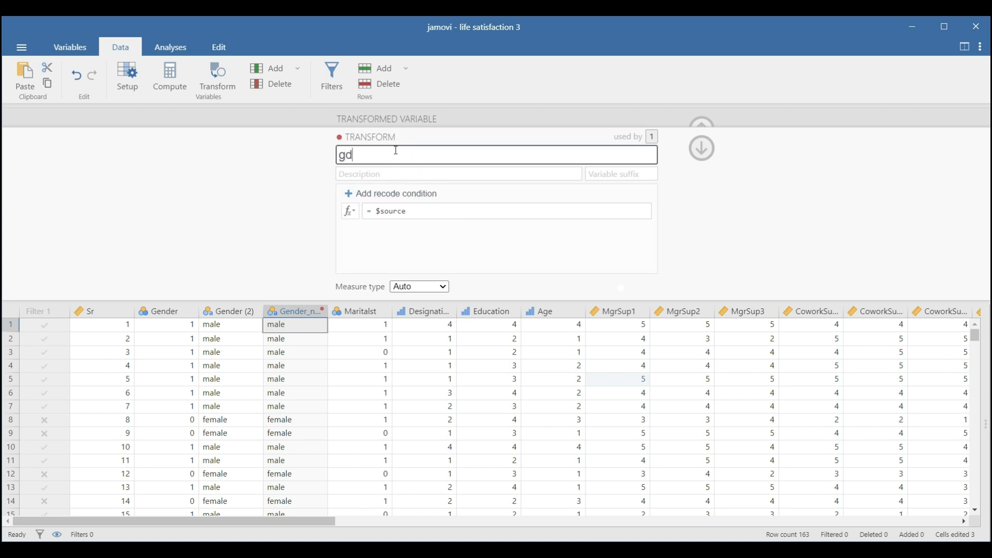
pyautogui.write('num')
# Step: Add a recode condition to gendertonum that uses 1 if the source == male
pyautogui.click(388, 200)
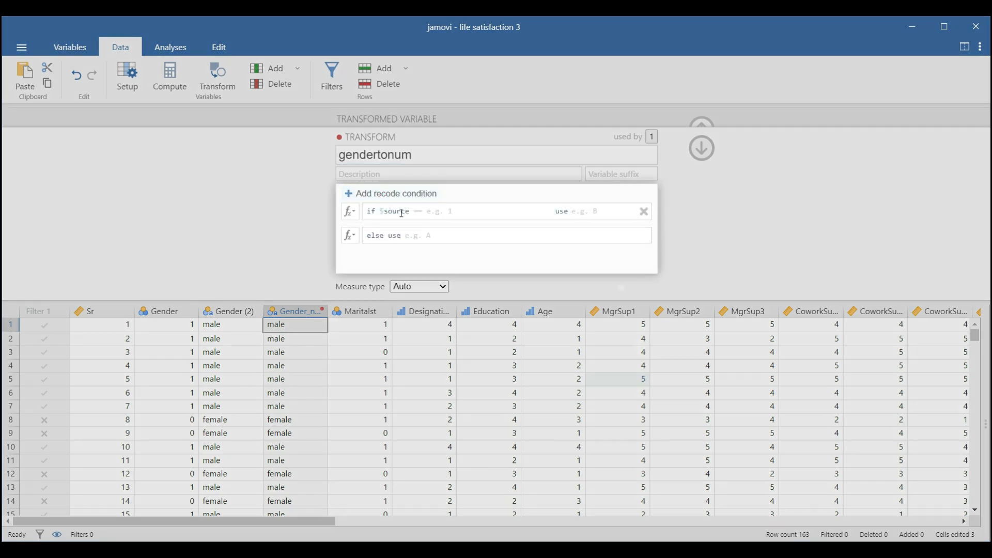
pyautogui.click(438, 211)
pyautogui.click(432, 208)
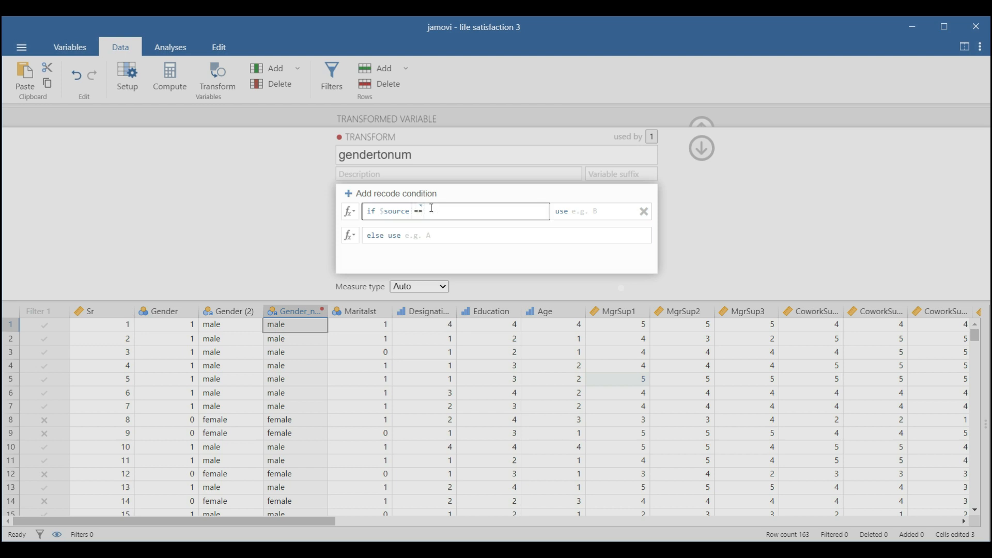
pyautogui.press('Tab')
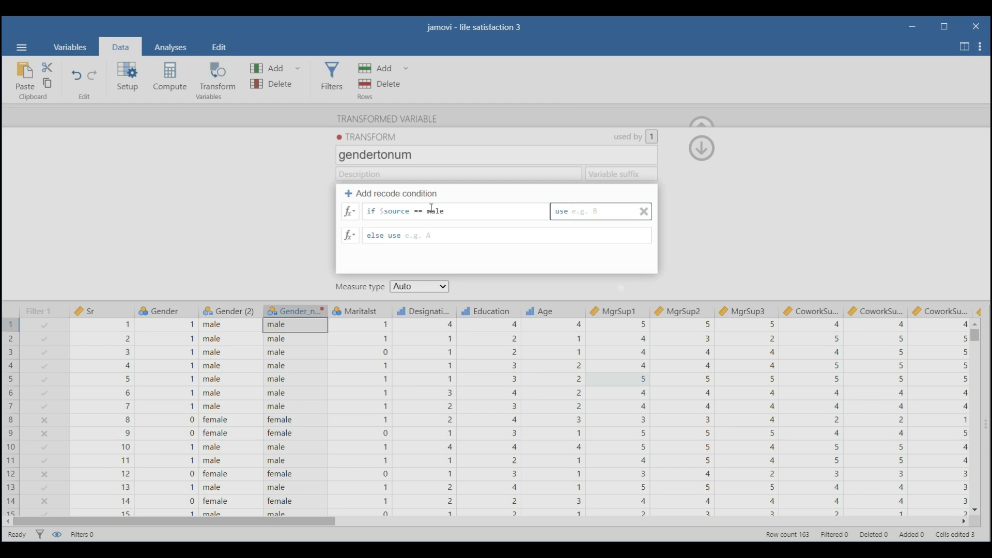
pyautogui.write('1')
# Step: Add a second recode condition using 0 if the source == female, and leave the else value empty
pyautogui.click(388, 199)
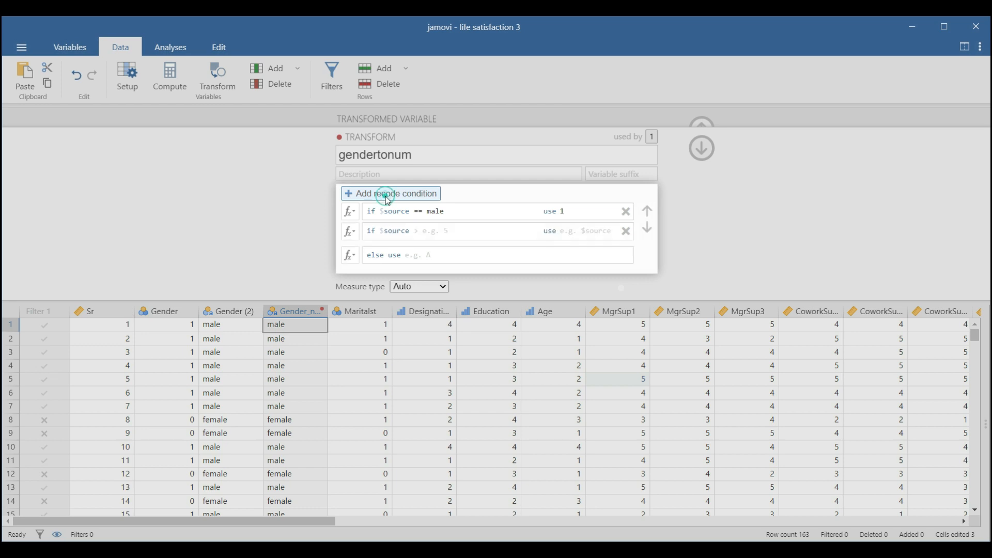
pyautogui.click(432, 234)
pyautogui.write('== female')
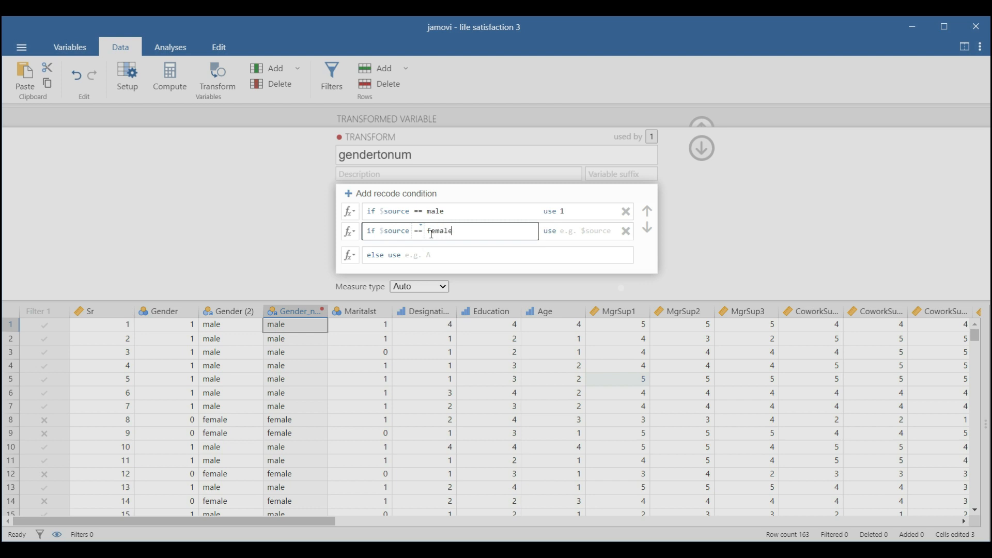
pyautogui.click(564, 228)
pyautogui.write('0')
pyautogui.click(416, 257)
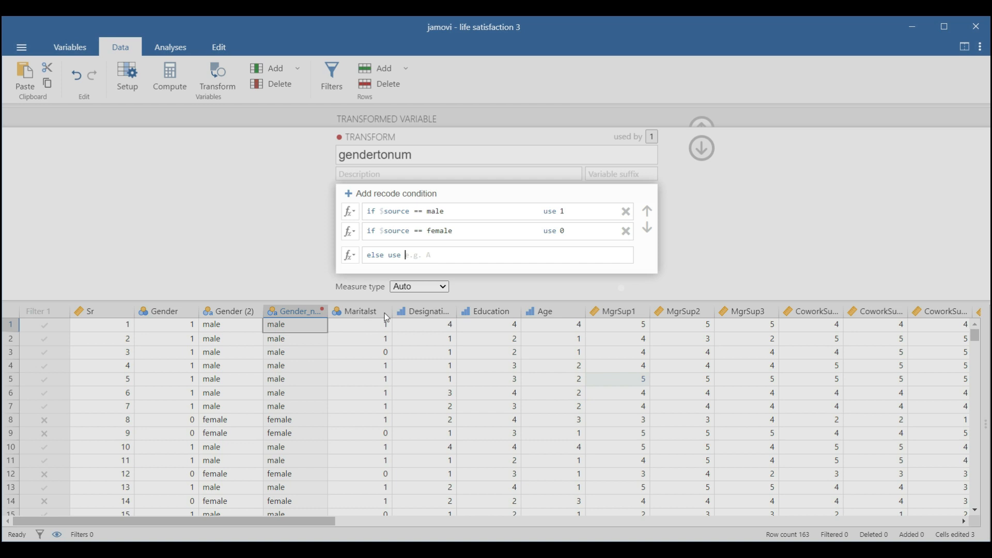
pyautogui.click(415, 254)
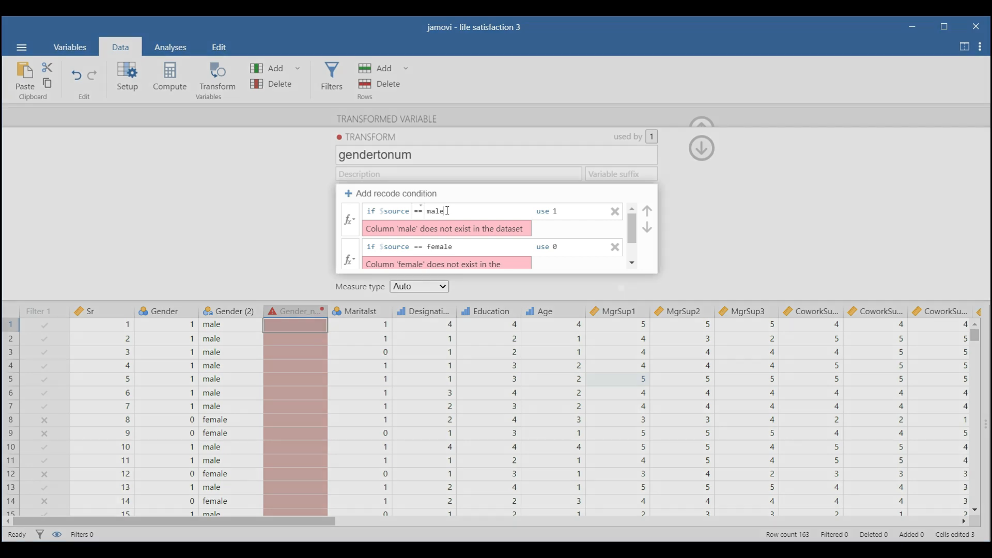
# Step: Enclose male and female in double quotes in the two recode conditions and close the transform settings
pyautogui.click(448, 211)
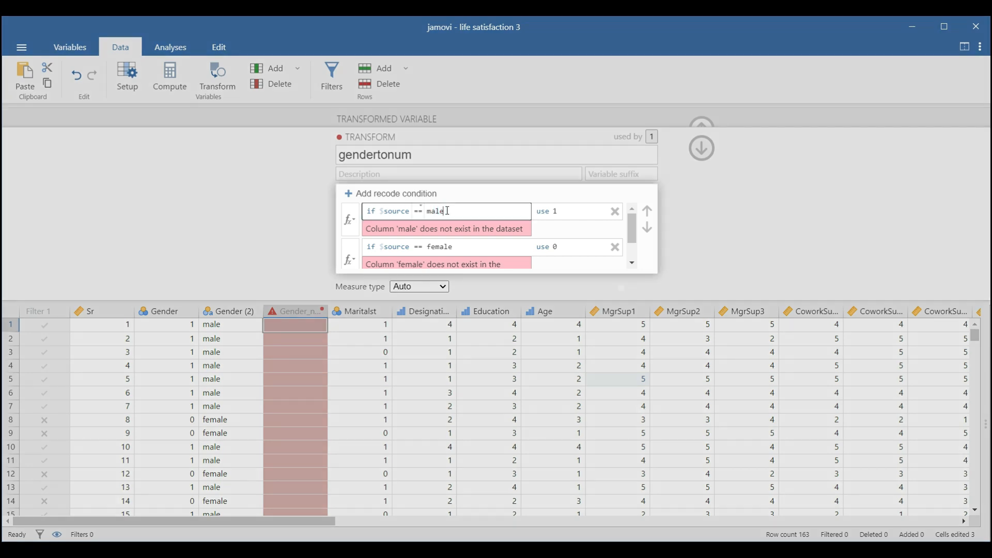
pyautogui.write('"')
pyautogui.press('BackSpace')
pyautogui.write('"')
pyautogui.click(458, 247)
pyautogui.write('"')
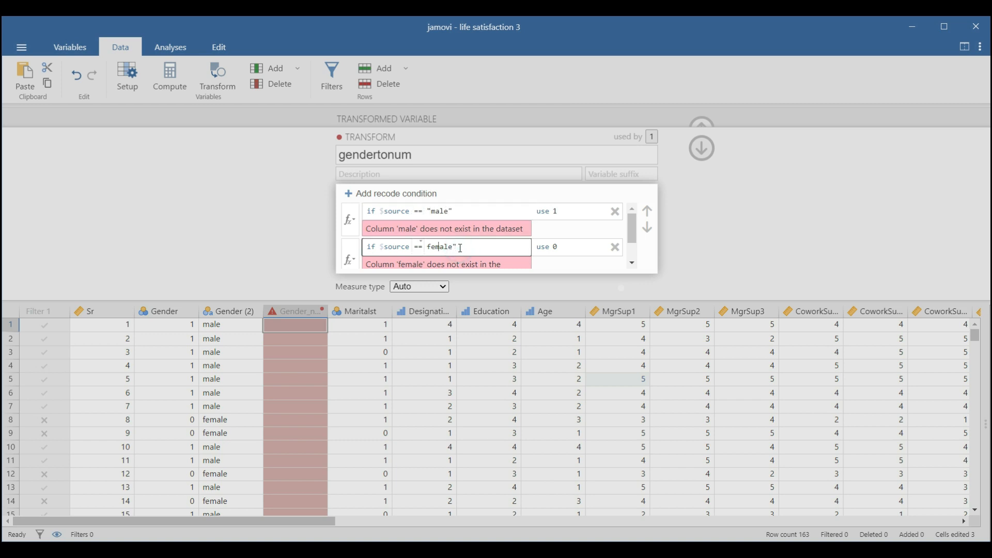
pyautogui.write('"')
pyautogui.press('Return')
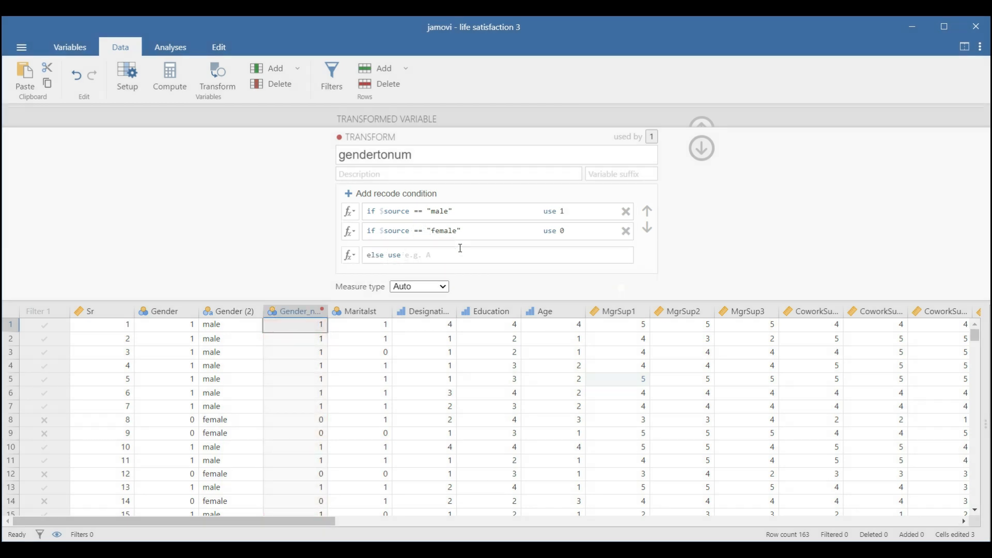
pyautogui.click(701, 148)
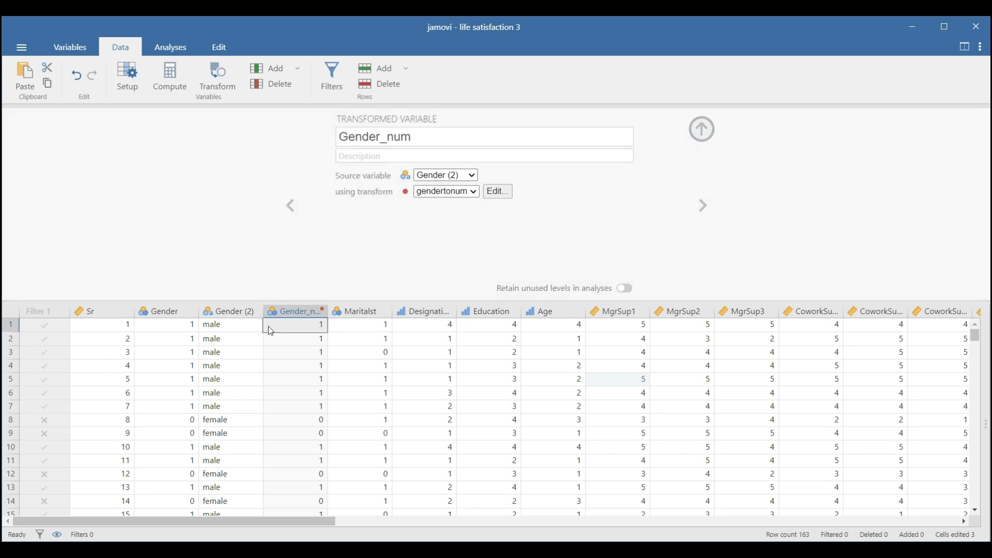
# Step: Compare the text entries in Gender (2) with the recoded values in Gender_num
pyautogui.click(225, 343)
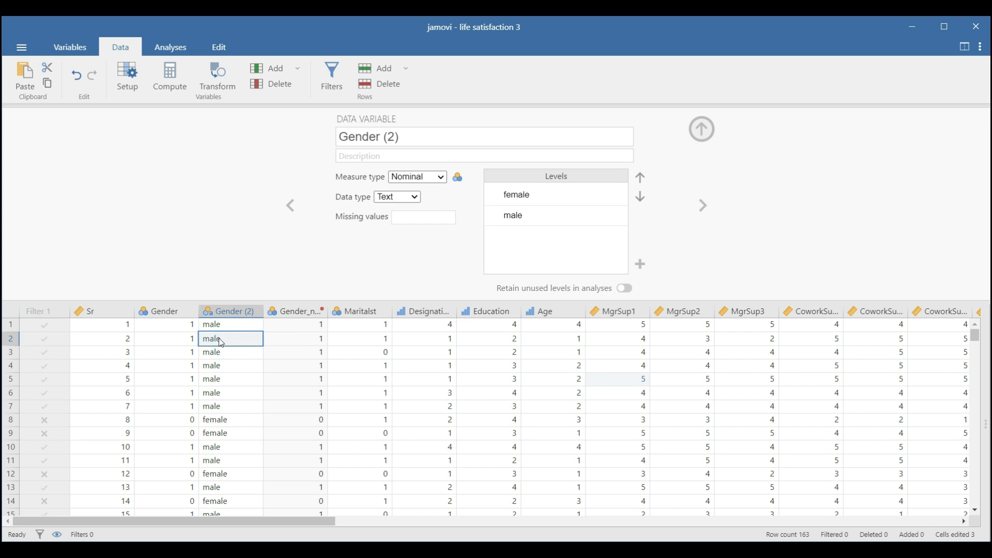
pyautogui.click(304, 331)
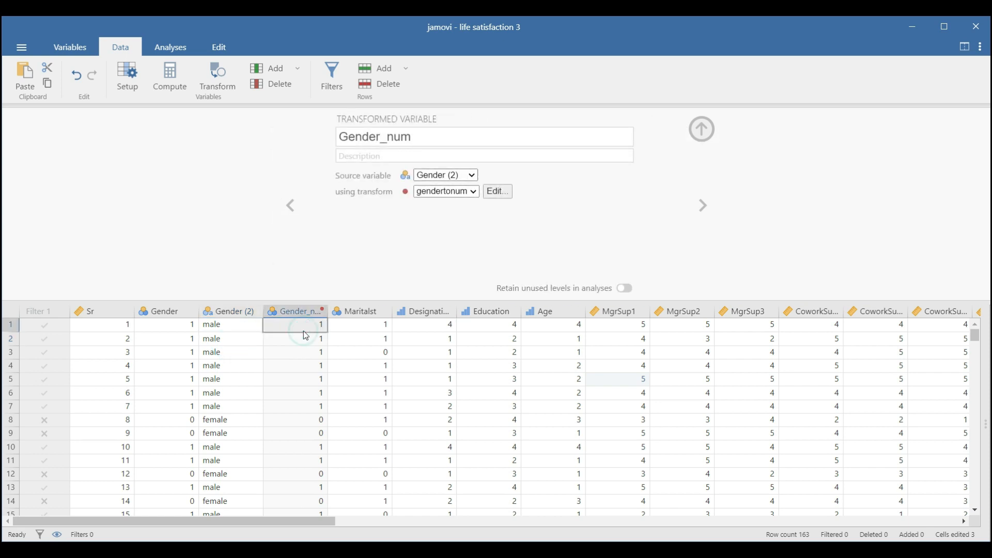
pyautogui.click(238, 338)
pyautogui.click(291, 320)
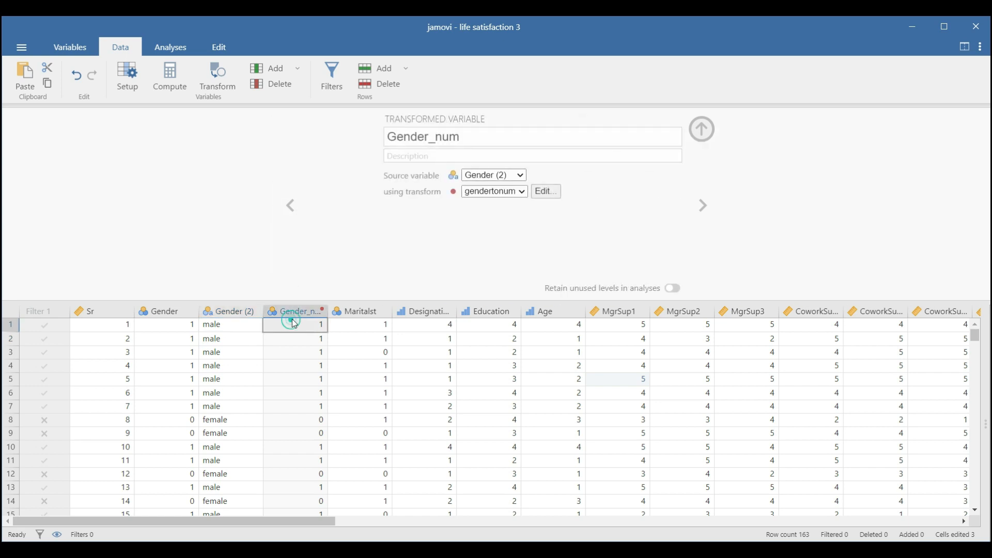
pyautogui.click(219, 328)
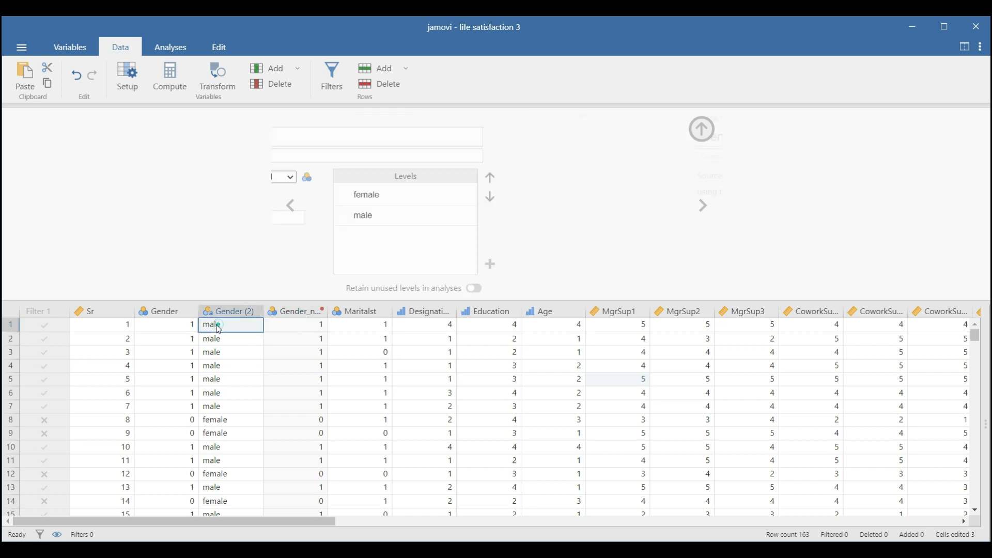
# Step: Label the levels of the original Gender variable as Female for 0 and Male for 1
pyautogui.click(175, 327)
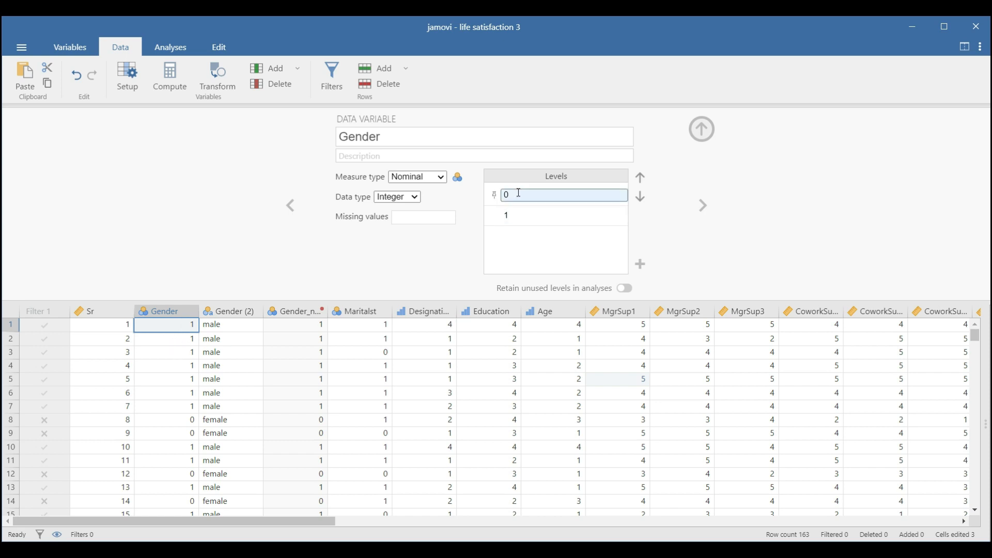
pyautogui.scroll(-3, 178, 397)
pyautogui.scroll(3, 178, 396)
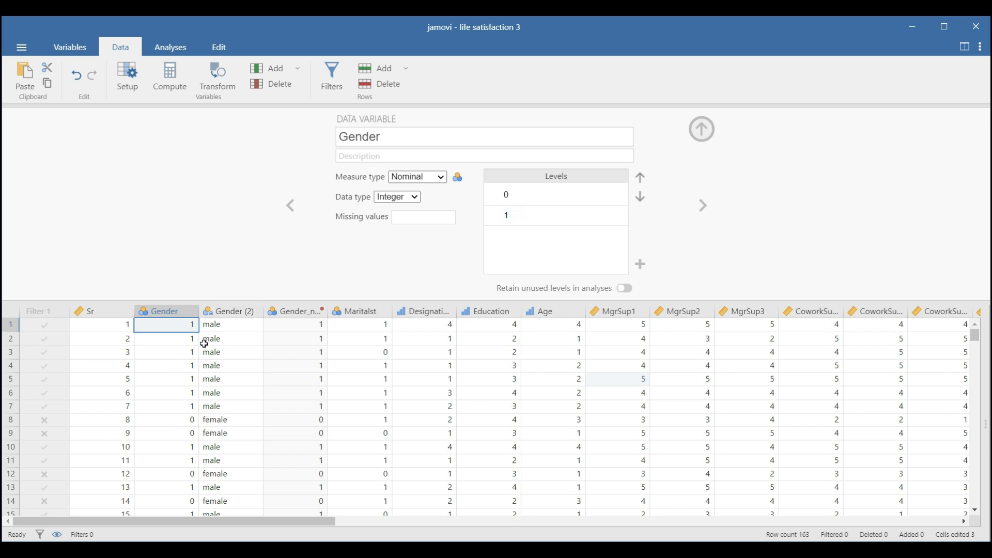
pyautogui.click(506, 194)
pyautogui.doubleClick(506, 195)
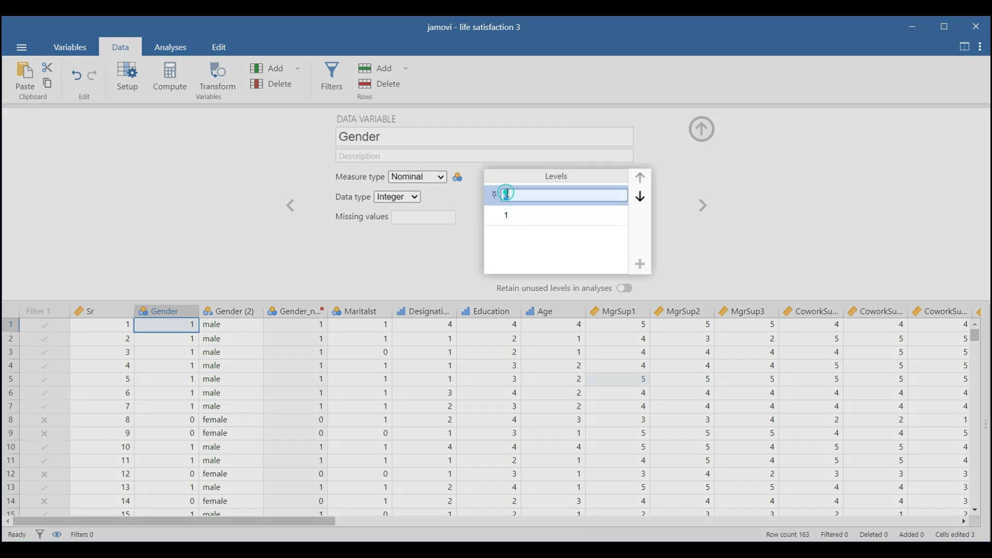
pyautogui.write('Female')
pyautogui.click(520, 212)
pyautogui.doubleClick(521, 210)
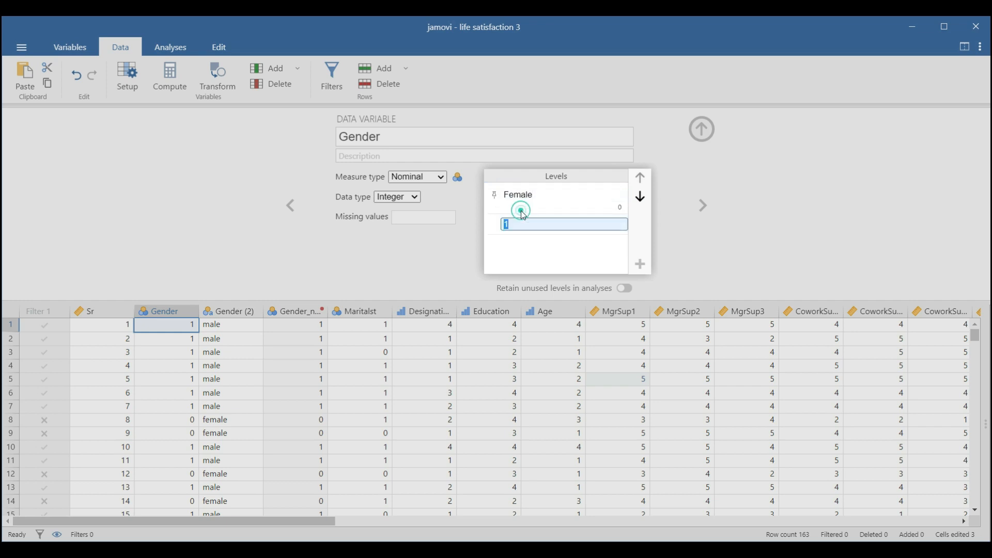
pyautogui.write('MA')
pyautogui.click(292, 334)
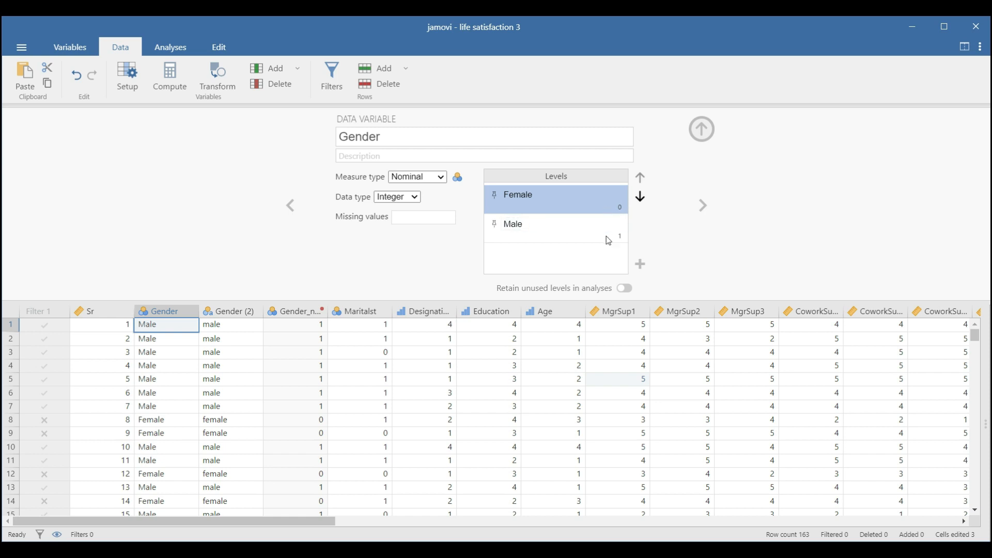
# Step: Check the labelled entries in the Gender column against the Gender (2) and Gender_num columns
pyautogui.click(171, 367)
pyautogui.click(162, 323)
pyautogui.click(166, 361)
pyautogui.click(152, 435)
pyautogui.click(163, 405)
pyautogui.click(243, 358)
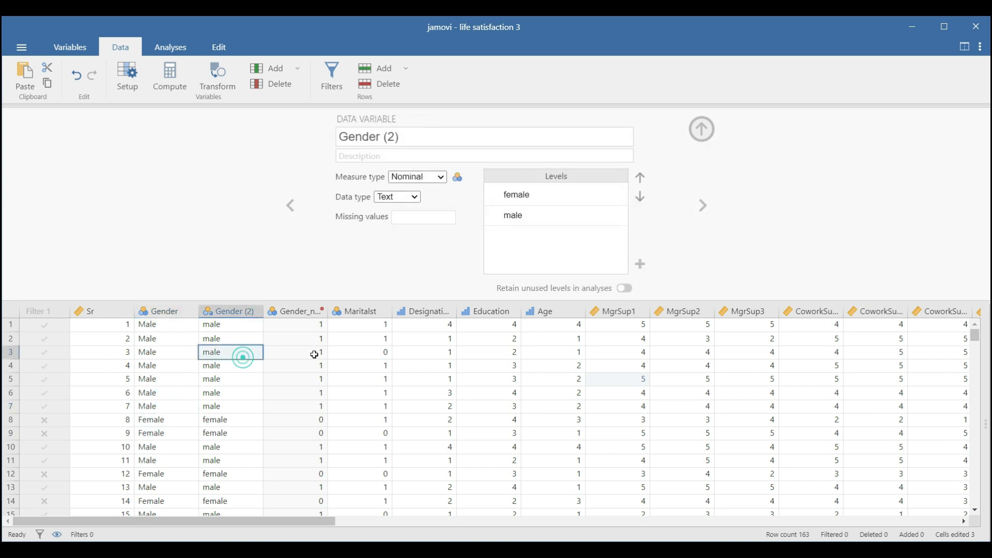
pyautogui.click(302, 340)
pyautogui.click(239, 326)
pyautogui.click(290, 327)
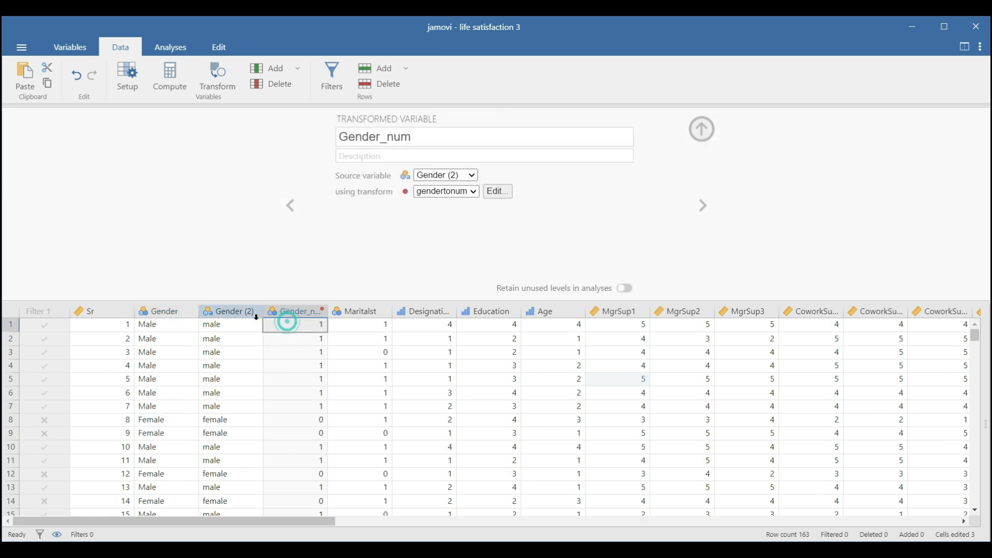
pyautogui.click(176, 339)
pyautogui.click(235, 342)
pyautogui.click(232, 339)
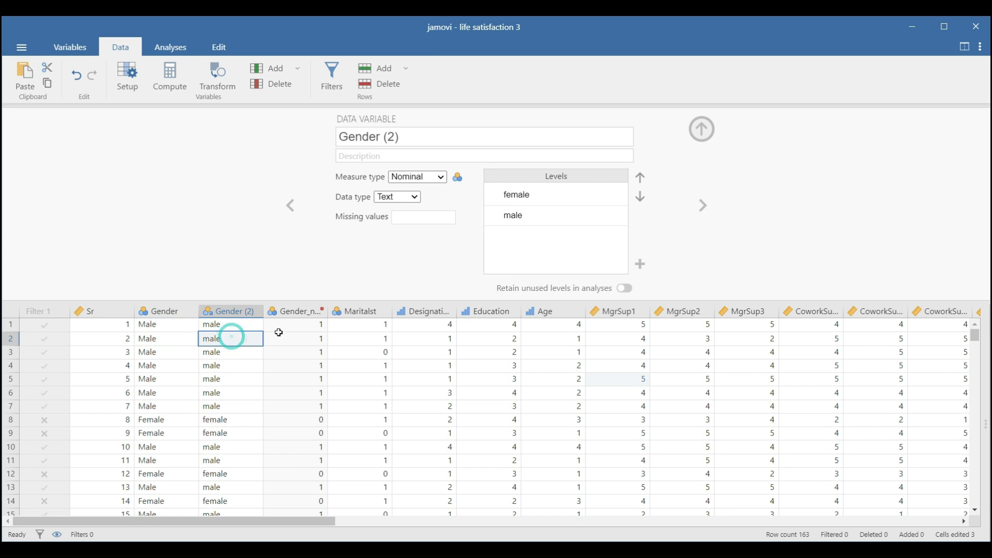
# Step: Delete the Gender (2) and Gender_num columns from the dataset
pyautogui.click(233, 313)
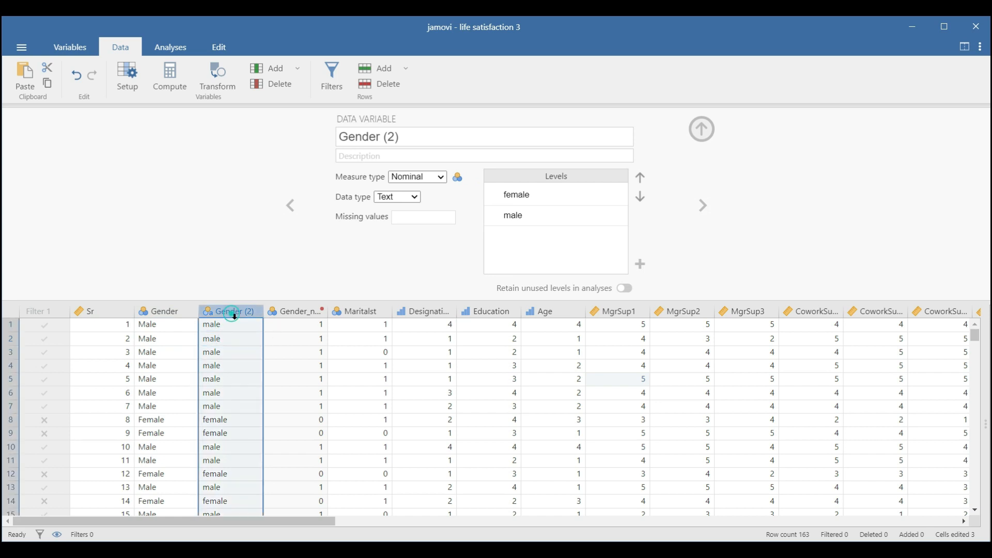
pyautogui.keyDown('shift'); pyautogui.click(297, 310); pyautogui.keyUp('shift')
pyautogui.rightClick(297, 312)
pyautogui.click(352, 393)
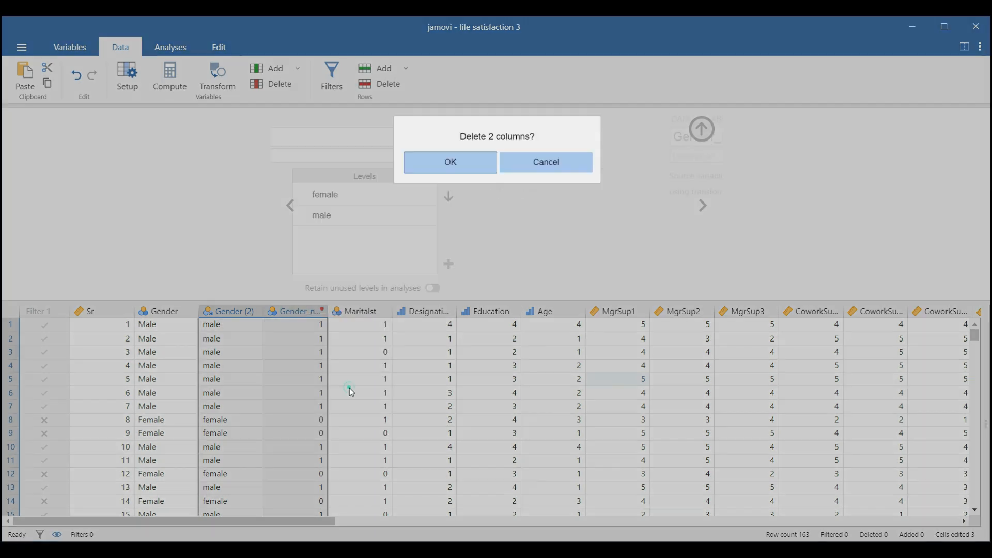
pyautogui.click(455, 162)
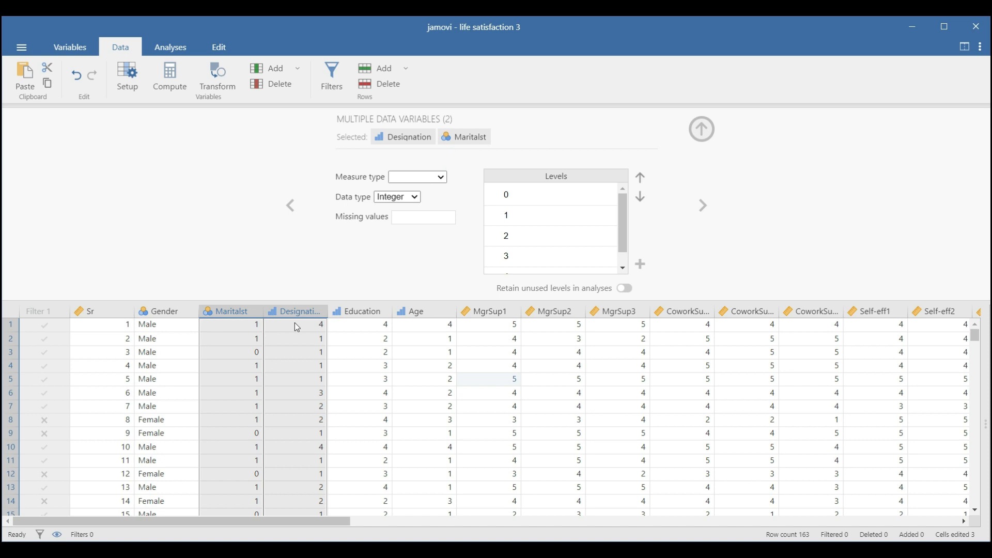
# Step: Review the variable settings and levels of Maritalst, Designation and Gender, and close the variable editor
pyautogui.click(226, 356)
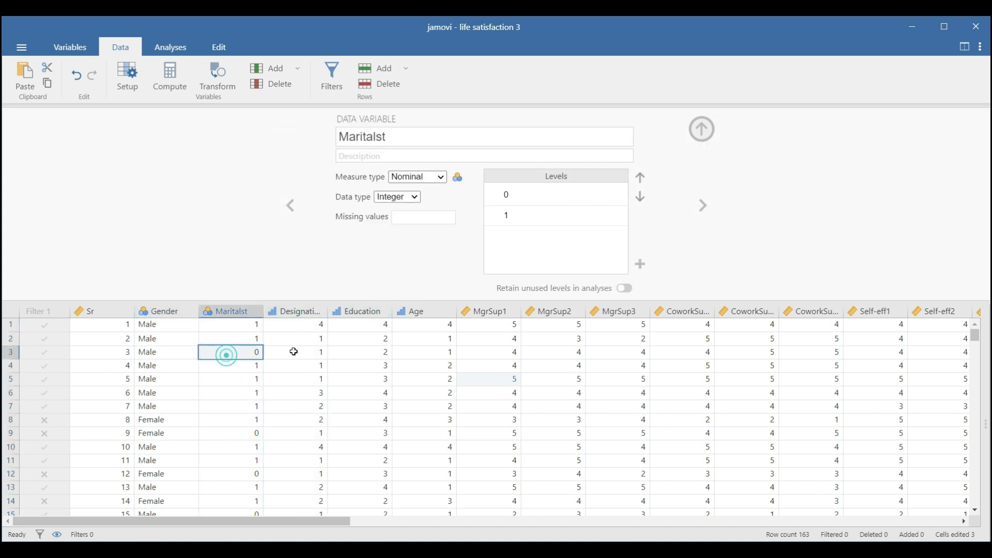
pyautogui.click(290, 352)
pyautogui.click(176, 343)
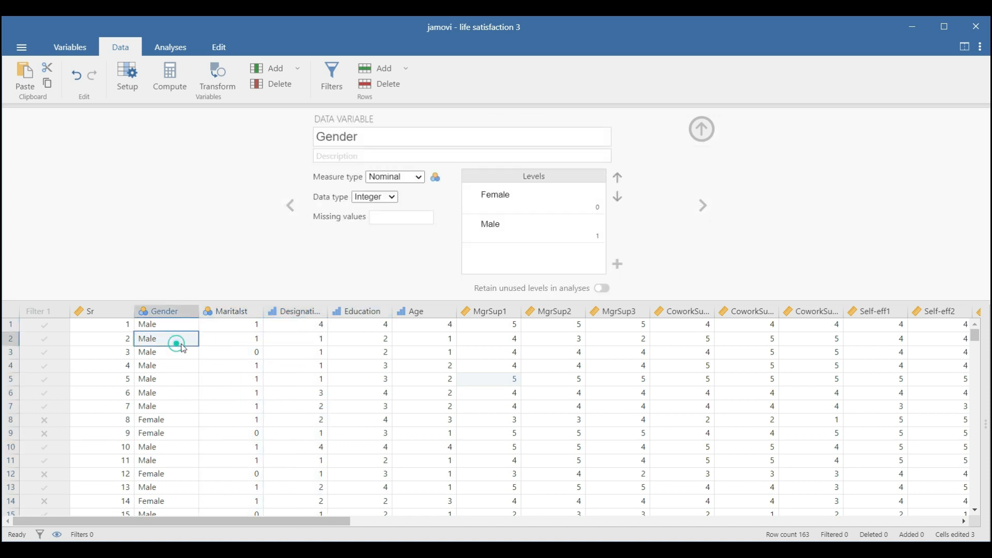
pyautogui.click(241, 344)
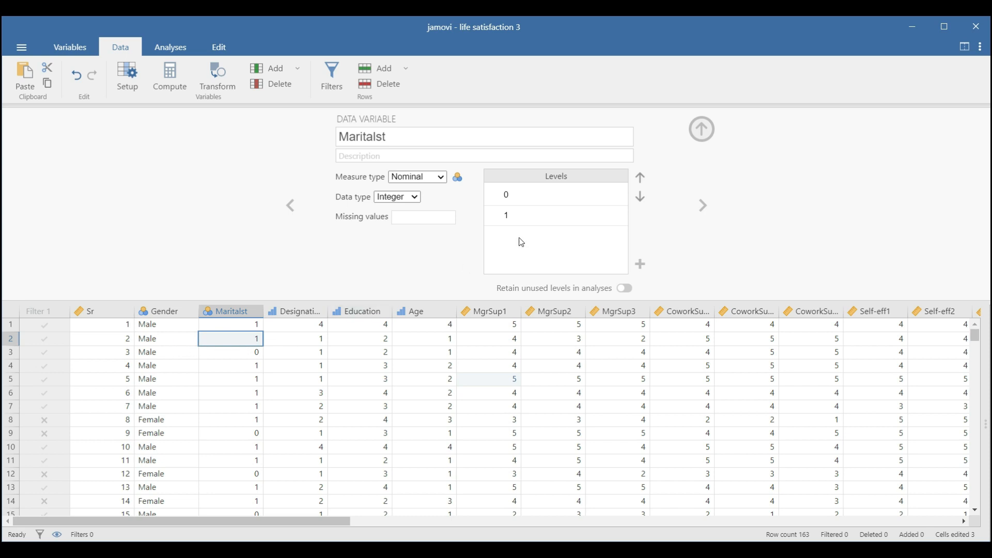
pyautogui.click(702, 129)
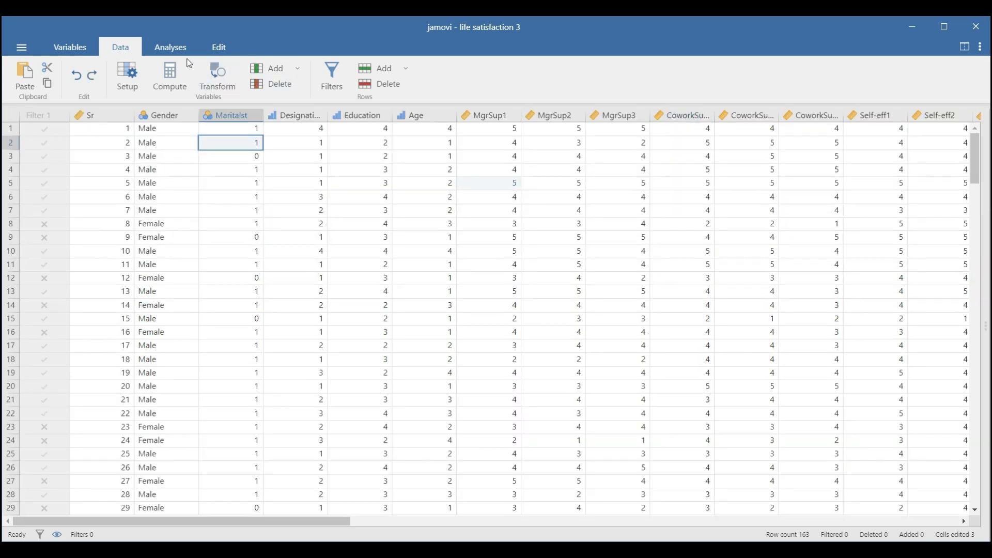
# Step: Show the data beside the results and examine the analyses offered under exploration, t-tests, ANOVA, regression, frequencies and factor
pyautogui.click(171, 48)
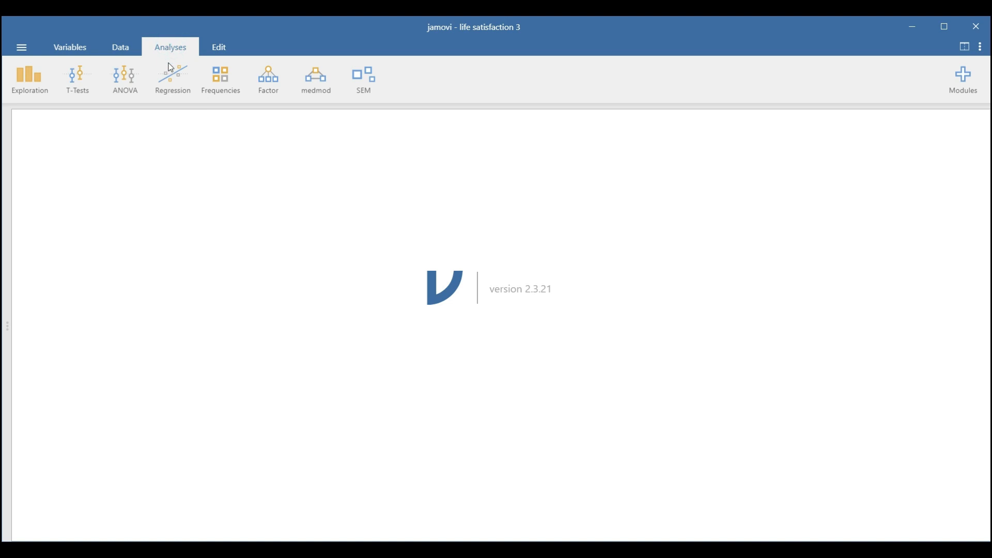
pyautogui.click(964, 47)
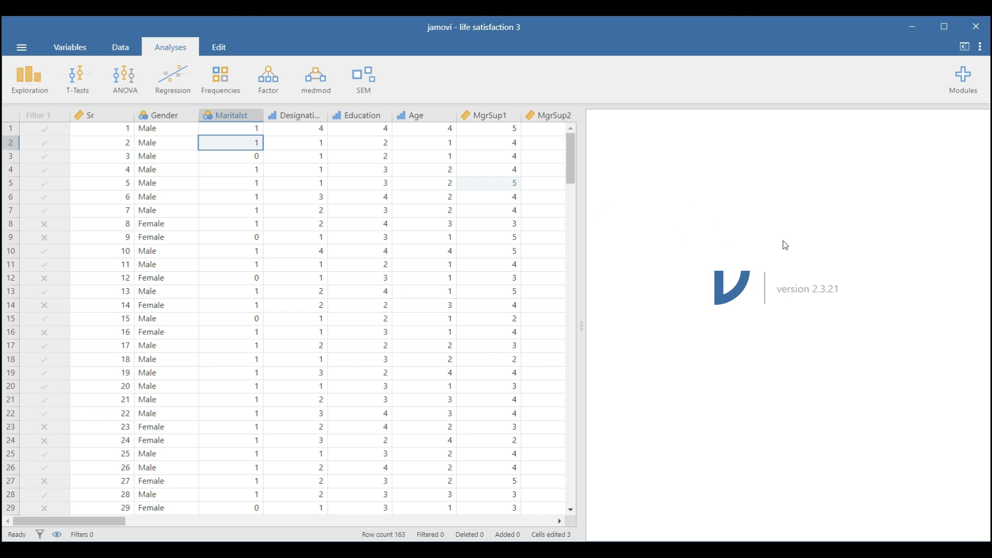
pyautogui.click(39, 89)
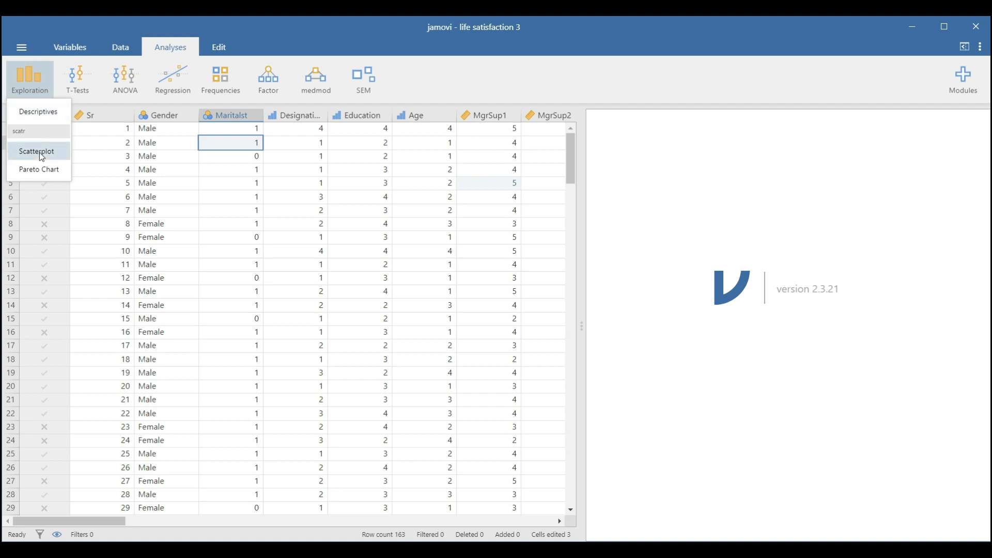
pyautogui.click(84, 80)
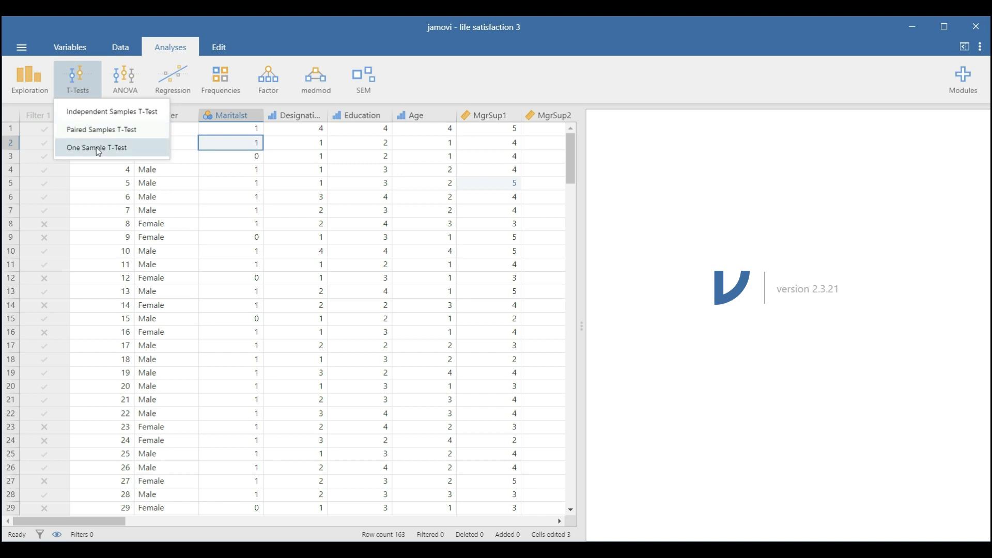
pyautogui.click(128, 86)
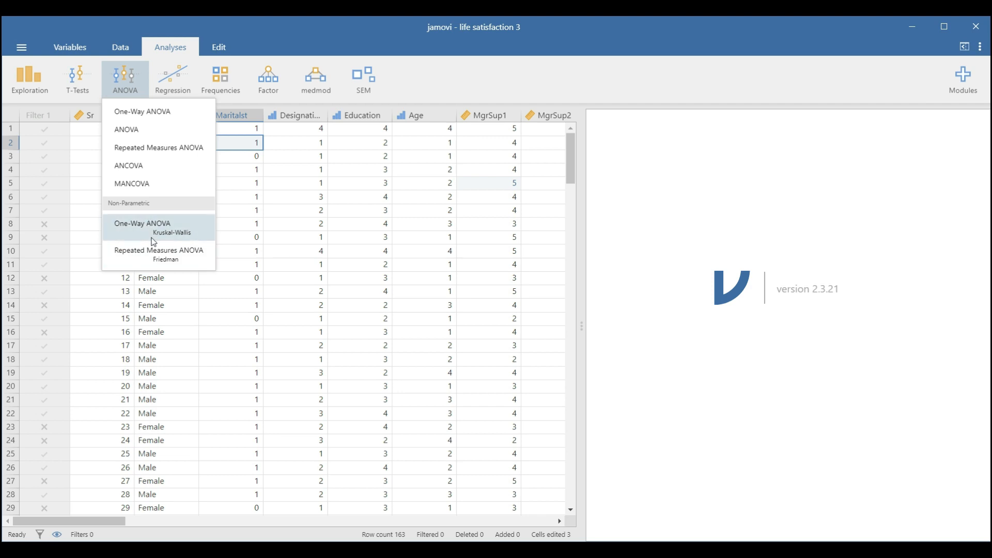
pyautogui.click(173, 88)
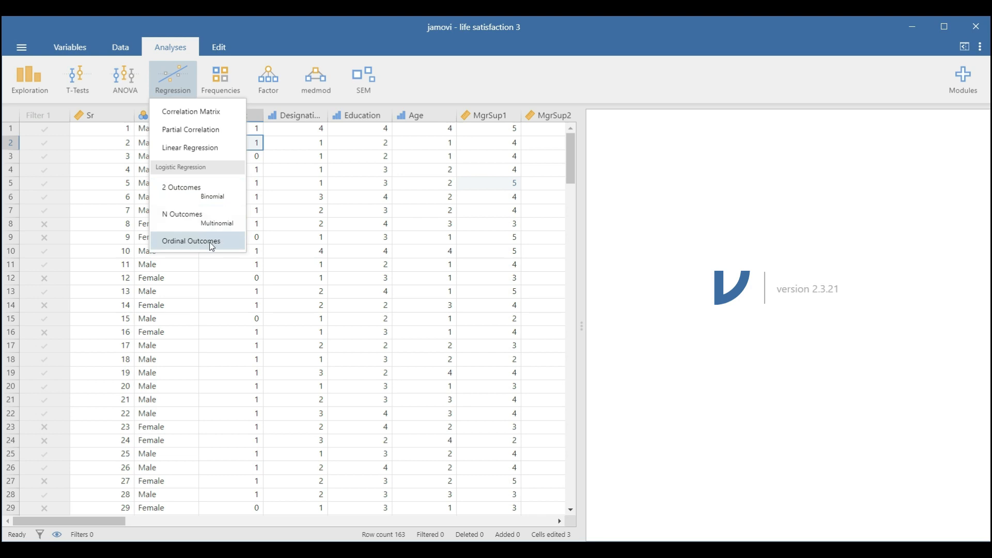
pyautogui.click(224, 82)
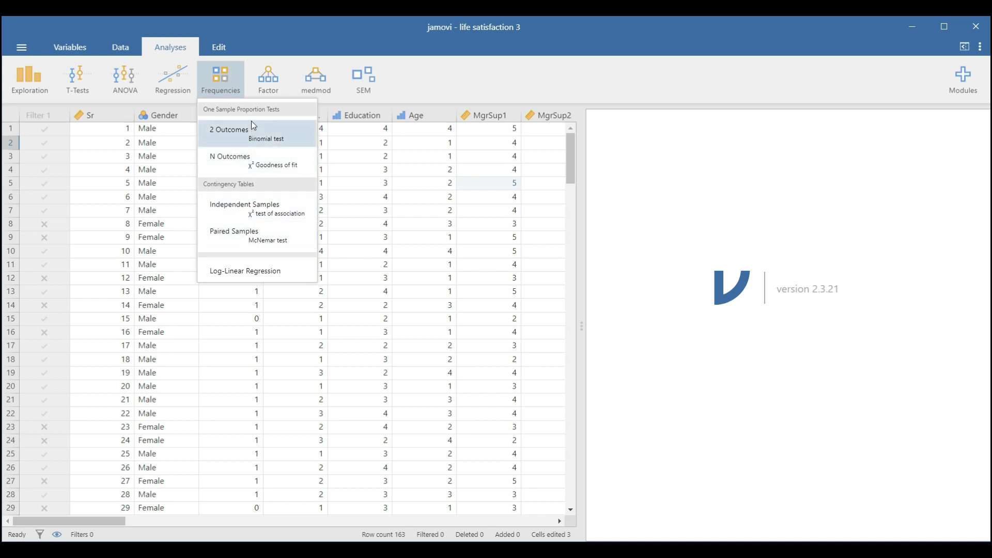
pyautogui.click(276, 80)
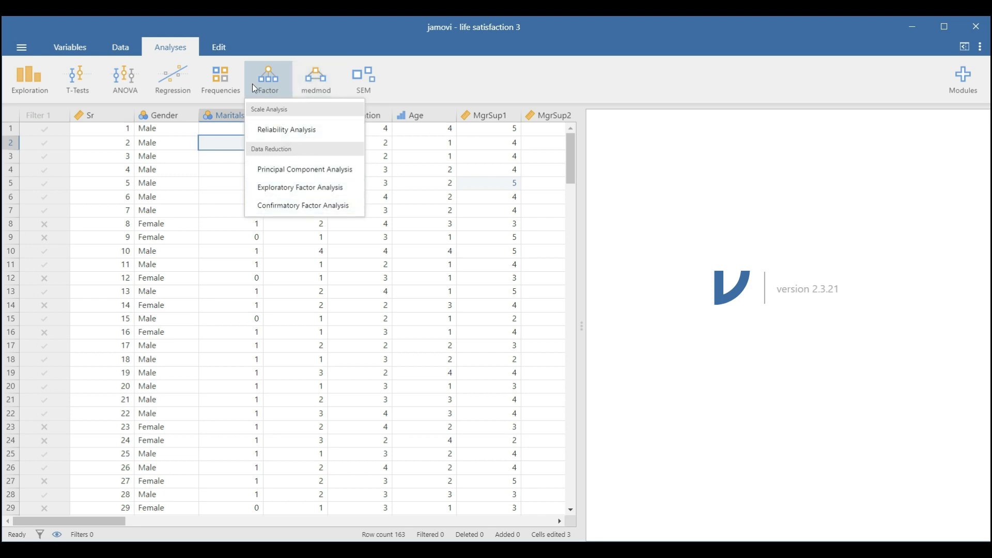
pyautogui.click(450, 90)
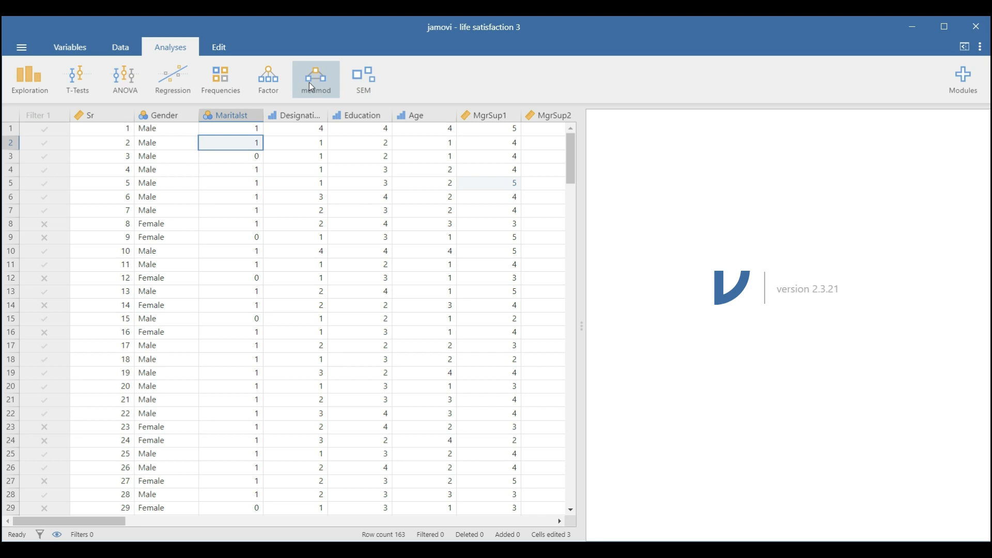
pyautogui.click(449, 85)
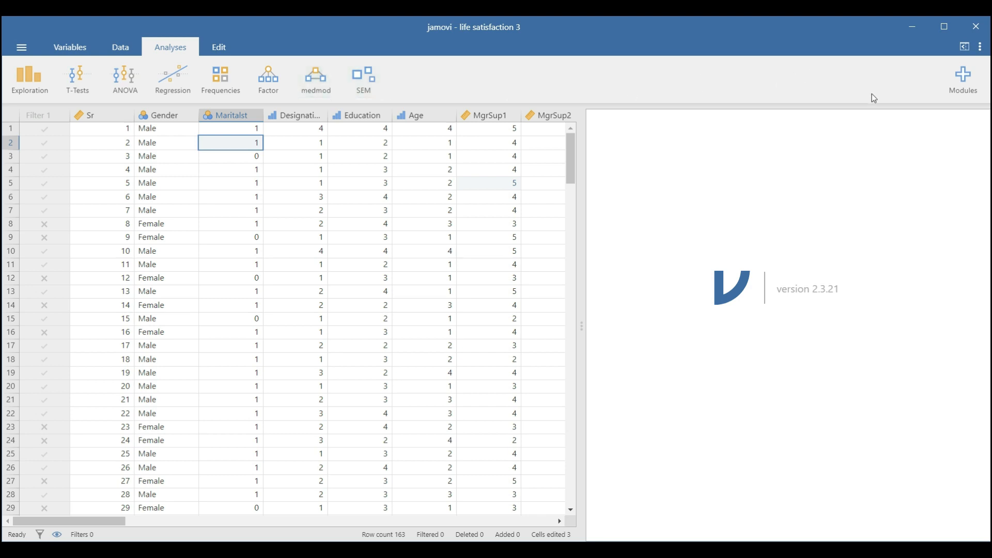
# Step: Open the jamovi library and review the list of installed modules
pyautogui.click(964, 81)
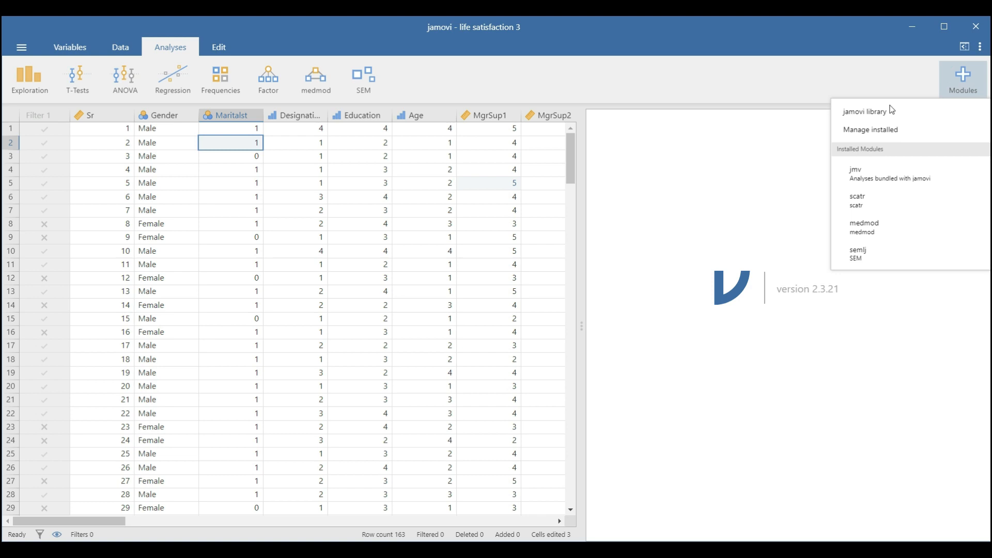
pyautogui.click(864, 113)
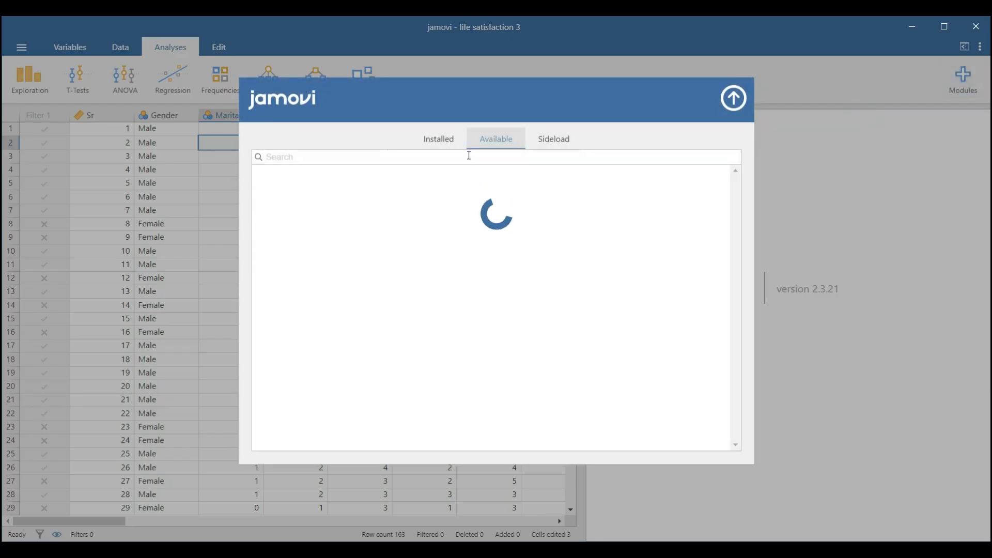
pyautogui.click(434, 139)
pyautogui.scroll(-3, 361, 263)
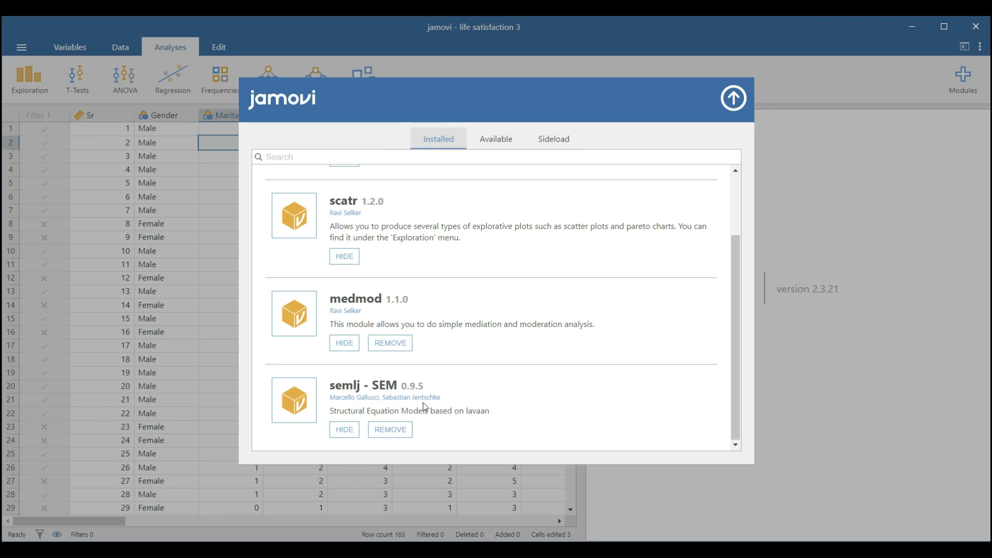
pyautogui.scroll(3, 428, 233)
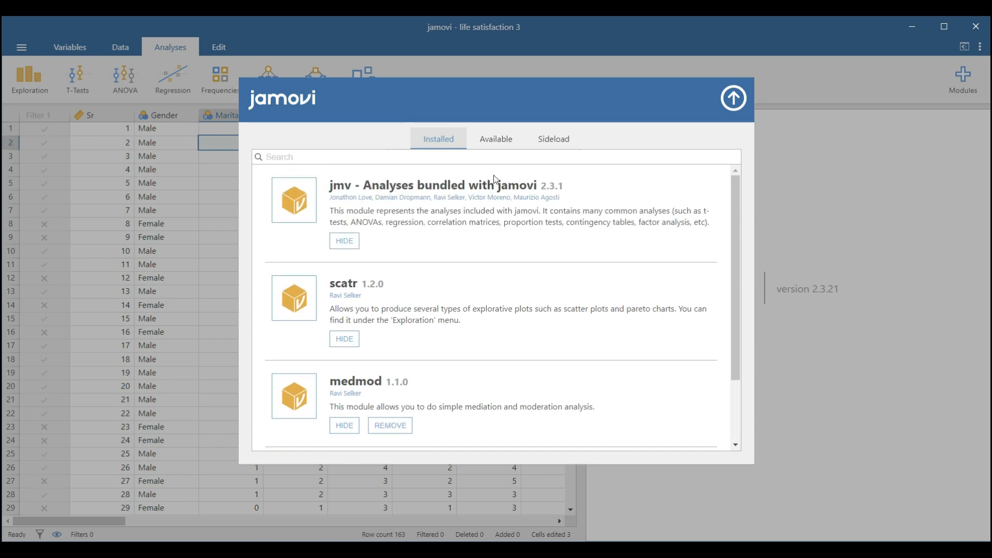
# Step: Browse the modules available for installation in the jamovi library and close it
pyautogui.click(504, 149)
pyautogui.scroll(-5, 447, 286)
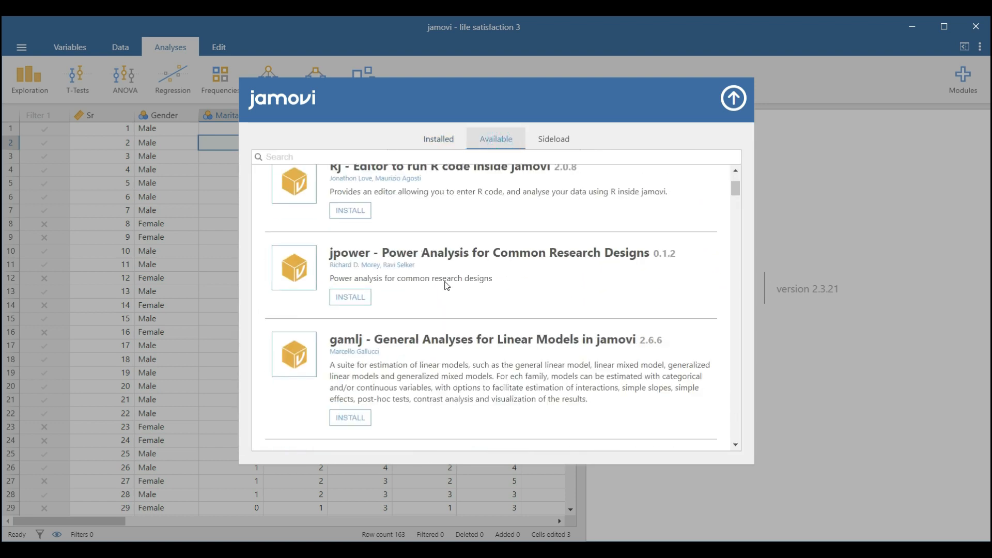
pyautogui.scroll(-15, 447, 286)
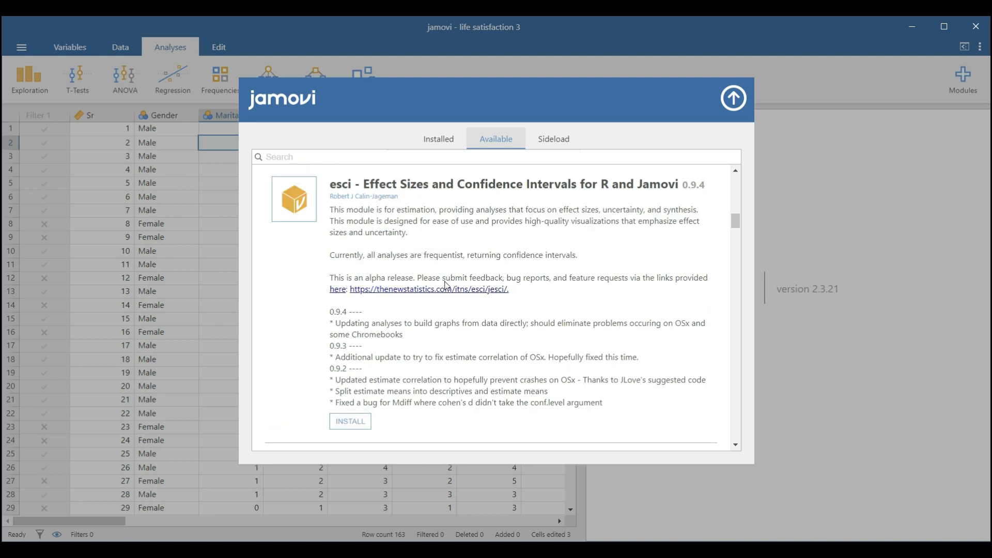
pyautogui.scroll(-3, 447, 285)
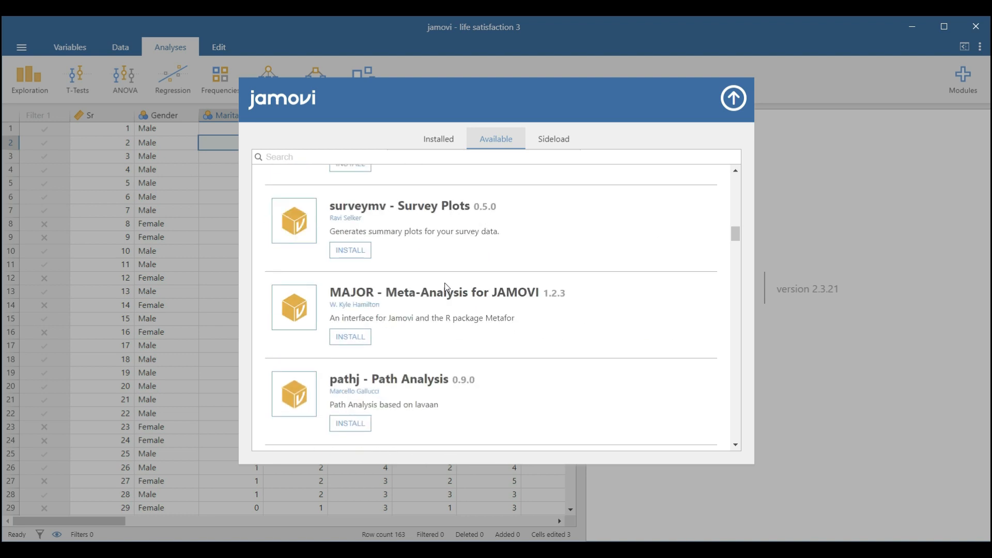
pyautogui.scroll(-5, 447, 287)
pyautogui.scroll(-7, 447, 289)
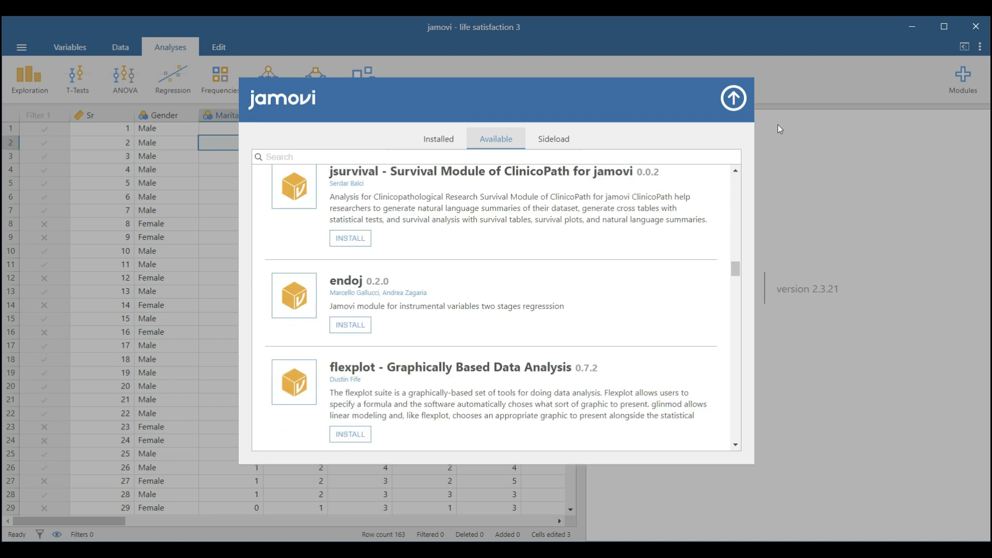
pyautogui.click(734, 99)
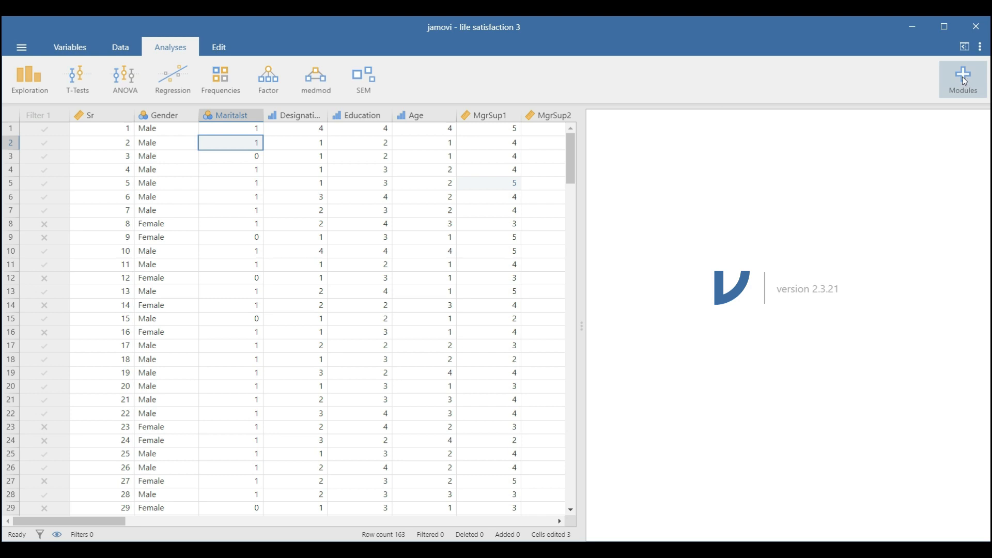
# Step: Start a Descriptives analysis and hide the data sheet to show only the options and results
pyautogui.click(164, 200)
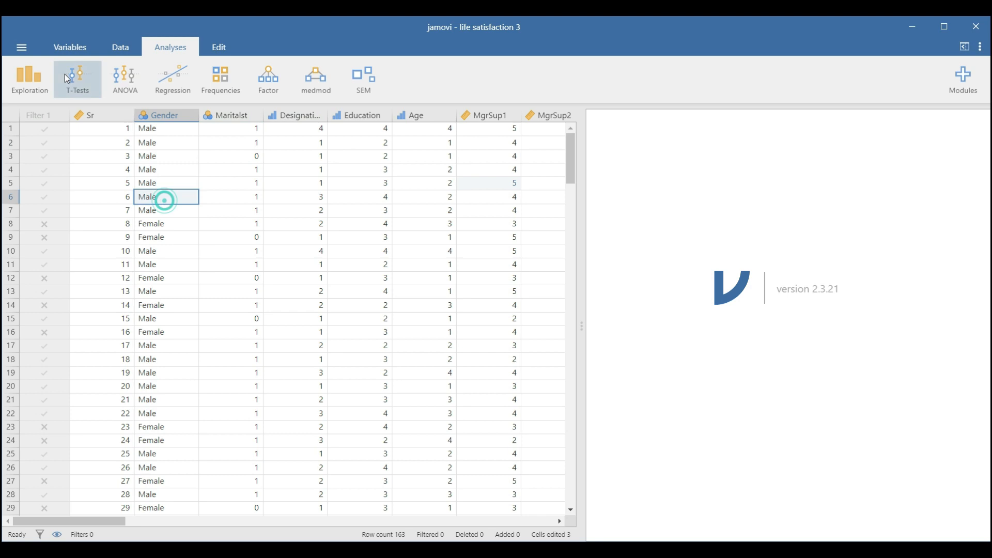
pyautogui.click(30, 82)
pyautogui.click(43, 113)
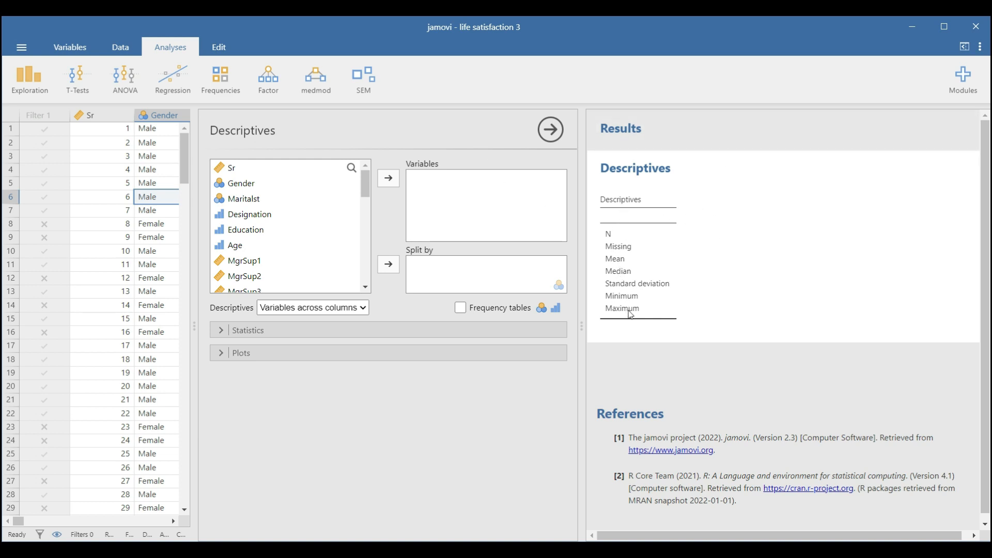
pyautogui.click(964, 47)
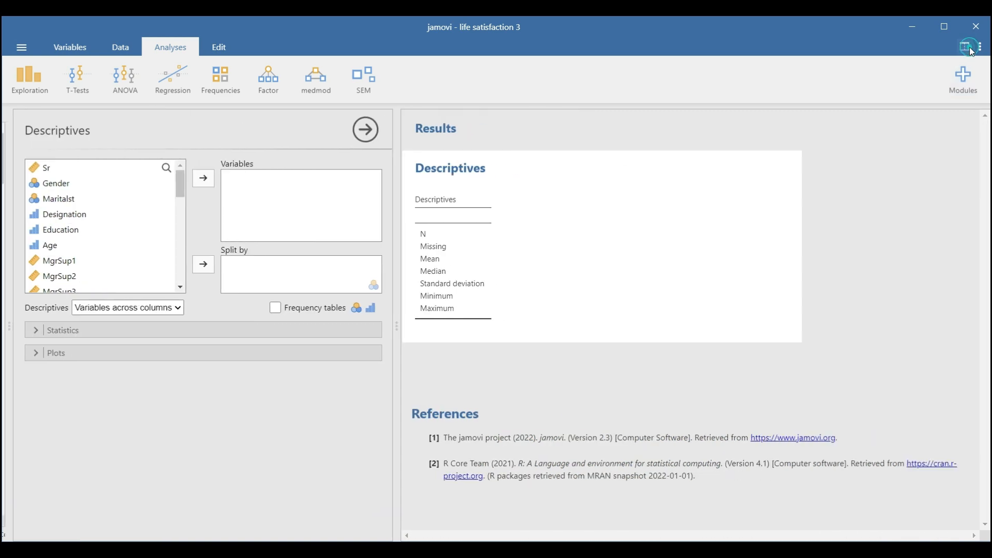
# Step: Add Gender, Maritalst, Designation, Education and Age as the variables of the Descriptives analysis
pyautogui.click(61, 188)
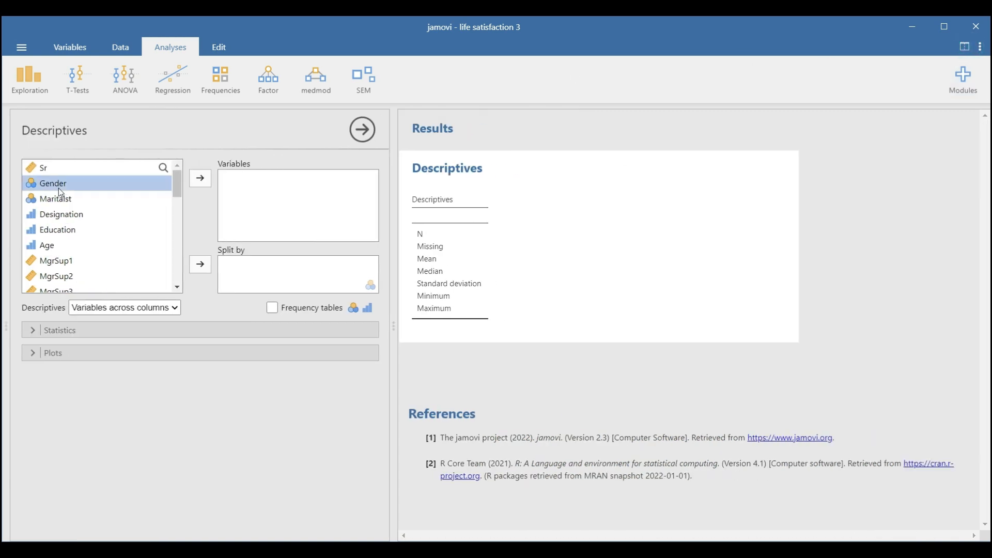
pyautogui.keyDown('ctrl'); pyautogui.click(67, 200); pyautogui.keyUp('ctrl')
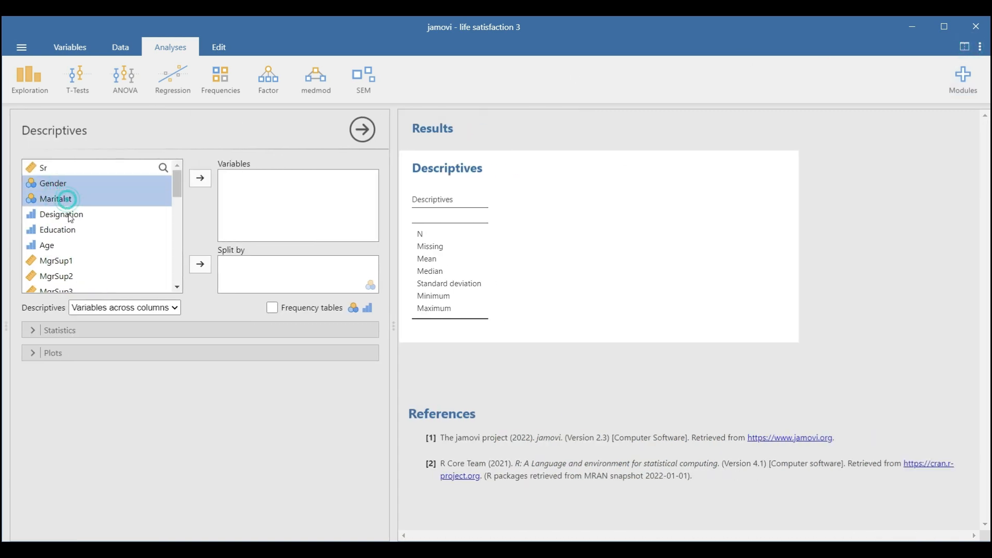
pyautogui.keyDown('ctrl'); pyautogui.click(69, 215); pyautogui.keyUp('ctrl')
pyautogui.keyDown('ctrl'); pyautogui.click(68, 232); pyautogui.keyUp('ctrl')
pyautogui.keyDown('ctrl'); pyautogui.click(50, 246); pyautogui.keyUp('ctrl')
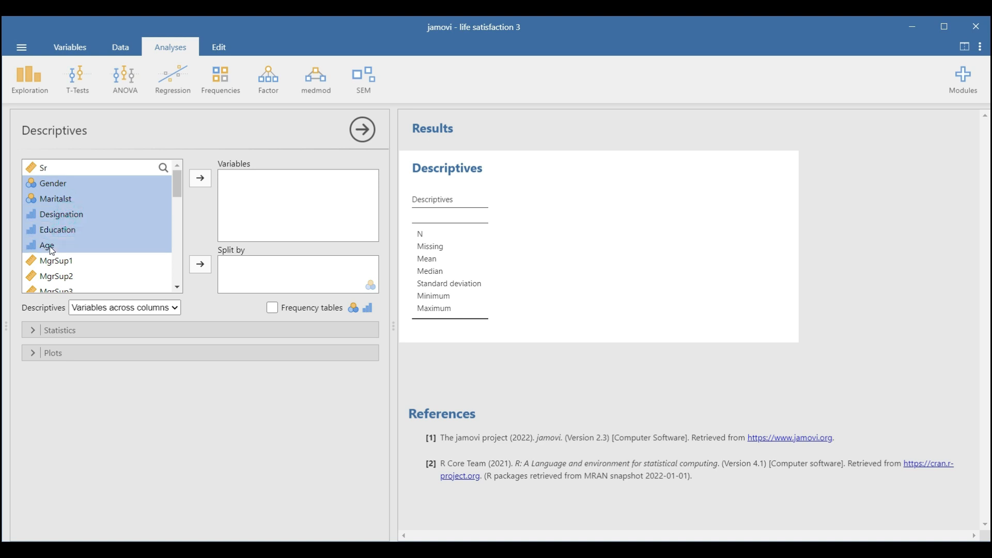
pyautogui.click(201, 179)
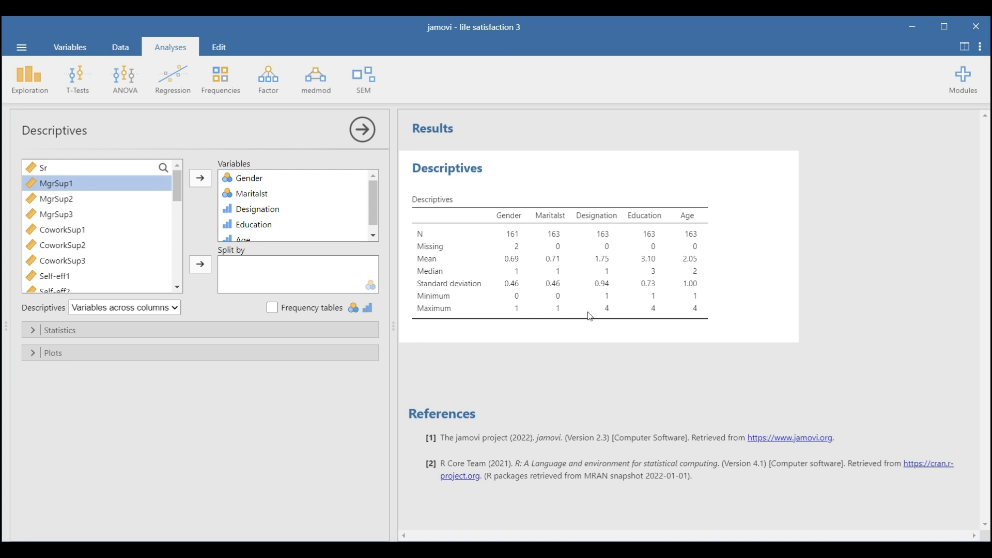
# Step: Try the variables across rows layout for the descriptives table and return it to variables across columns
pyautogui.click(162, 312)
pyautogui.click(155, 323)
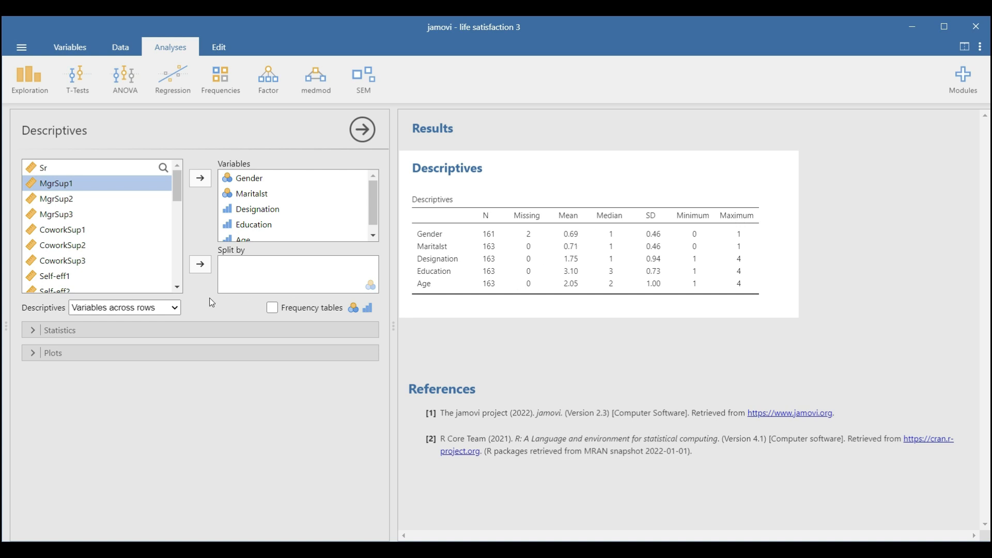
pyautogui.click(155, 308)
pyautogui.click(157, 333)
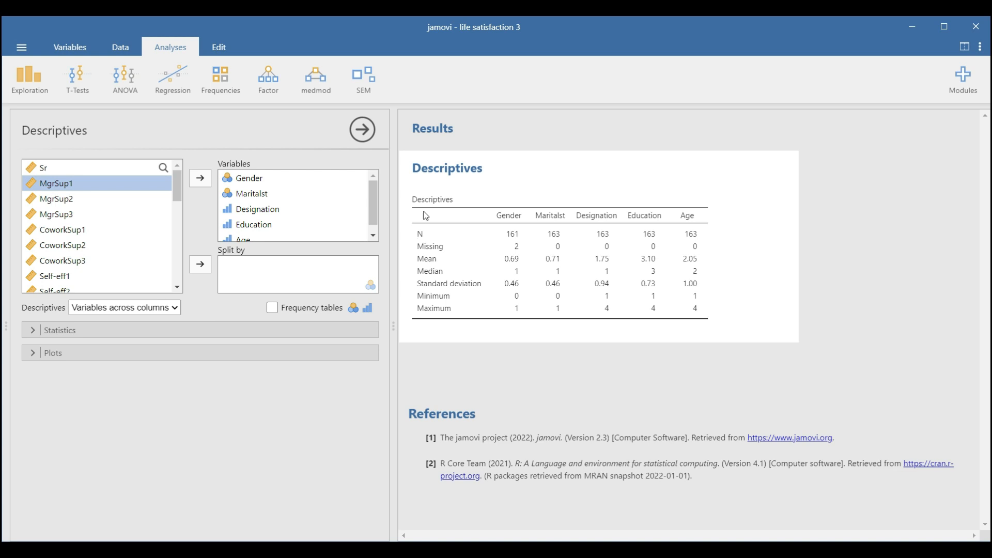
# Step: Lay out the descriptives table with variables across rows and enable frequency tables for the selected variables
pyautogui.click(155, 308)
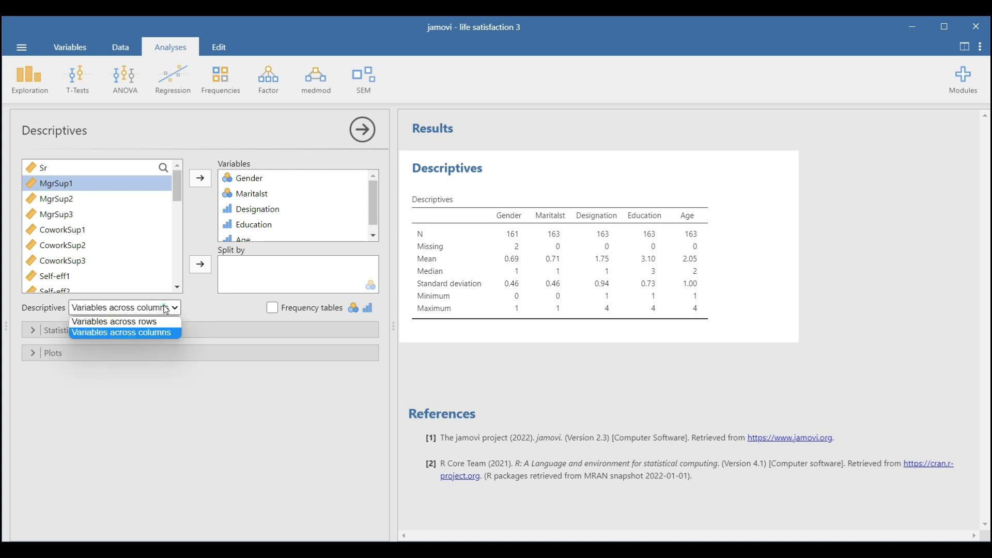
pyautogui.click(153, 324)
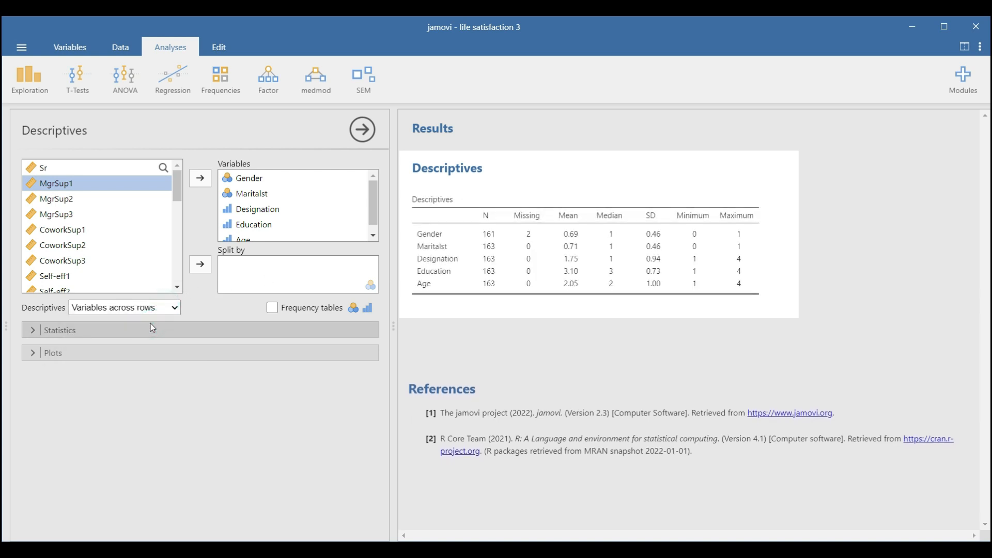
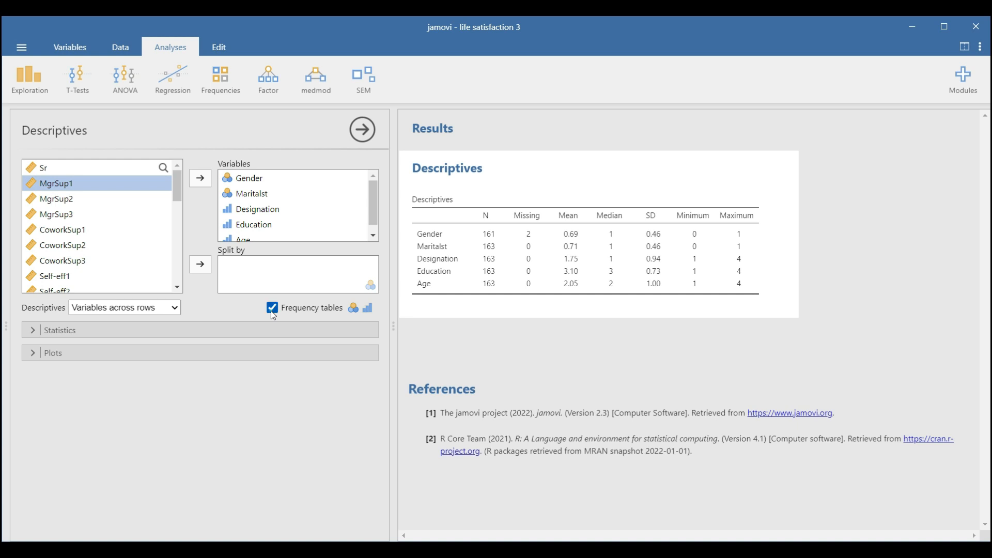
pyautogui.scroll(-3, 615, 349)
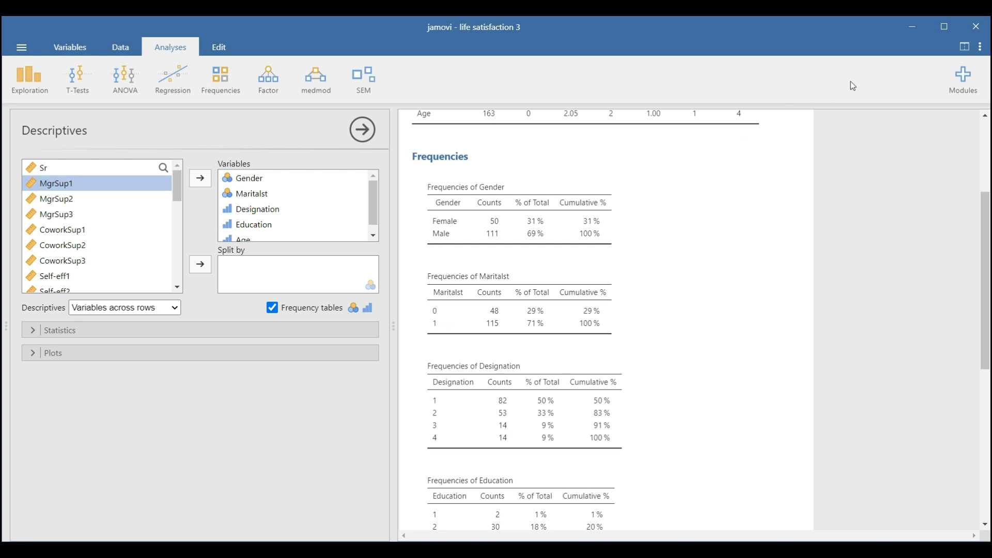
pyautogui.click(965, 48)
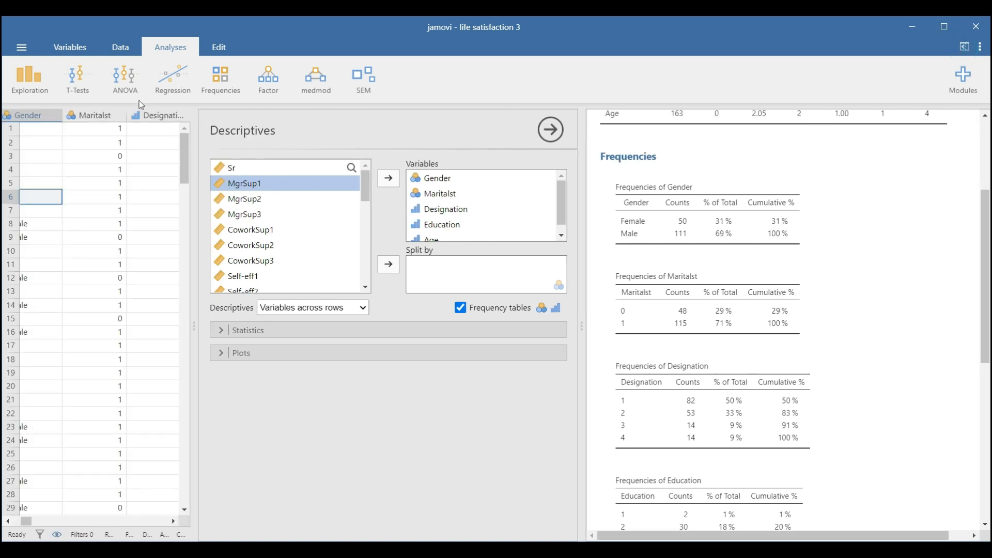
pyautogui.click(70, 46)
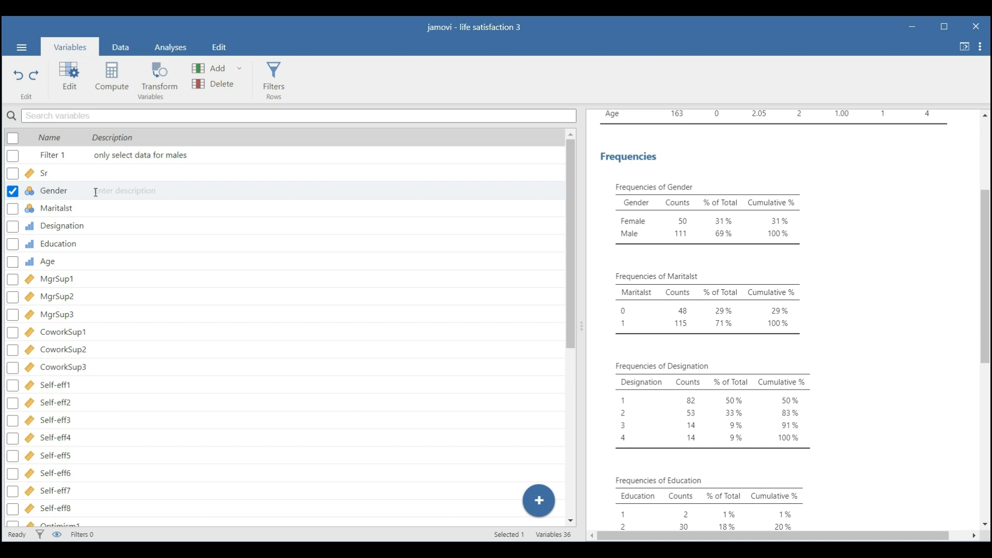
pyautogui.doubleClick(83, 213)
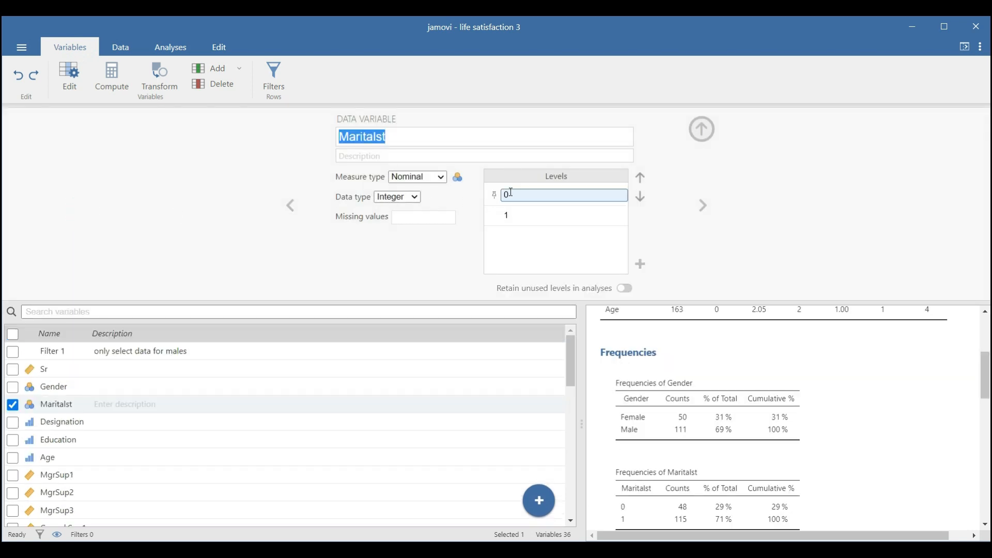
pyautogui.click(505, 194)
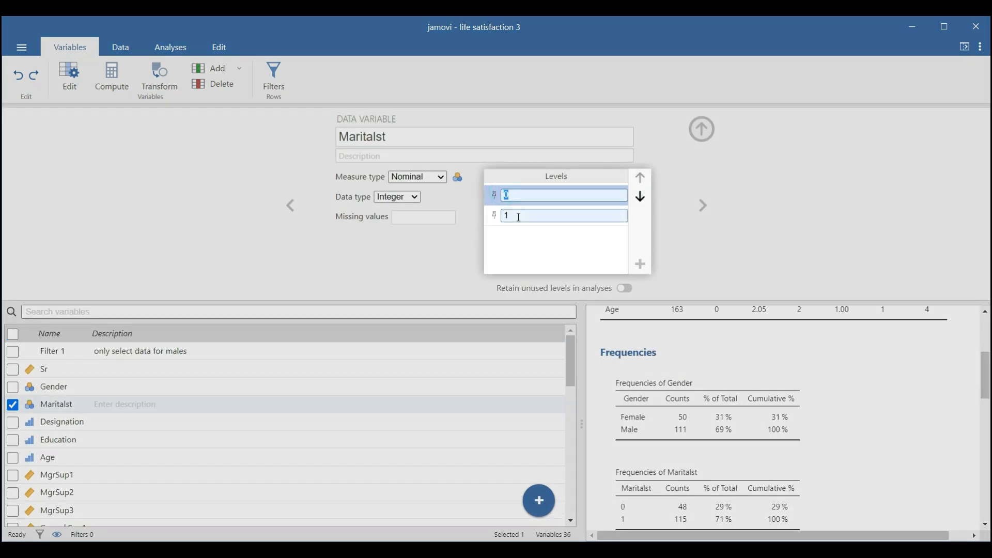
pyautogui.write('Una')
pyautogui.press('BackSpace')
pyautogui.press('BackSpace')
pyautogui.write('nmarrie')
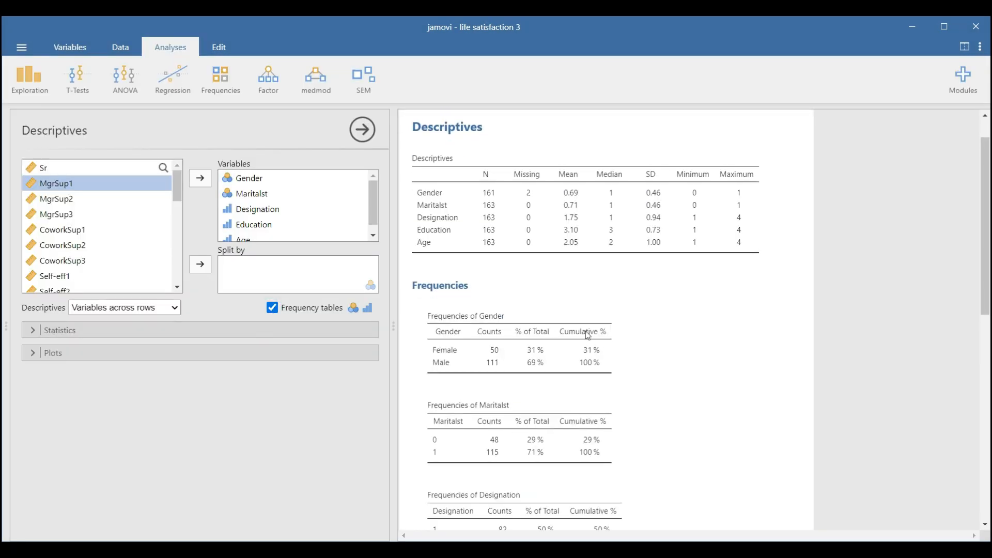
# Step: Label the levels of the Maritalst variable as Unmarried for 0 and Married for 1
pyautogui.scroll(-3, 613, 353)
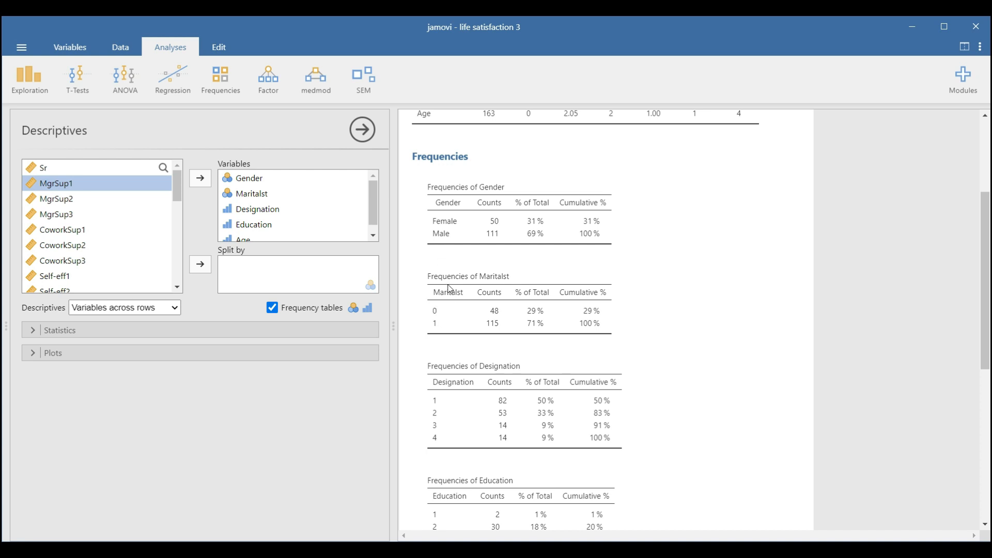
pyautogui.click(965, 48)
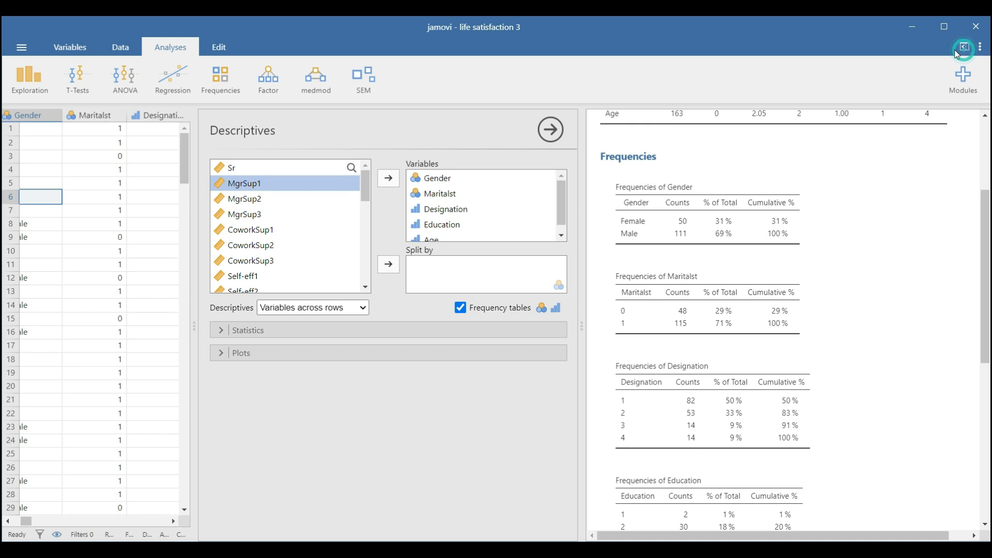
pyautogui.click(81, 55)
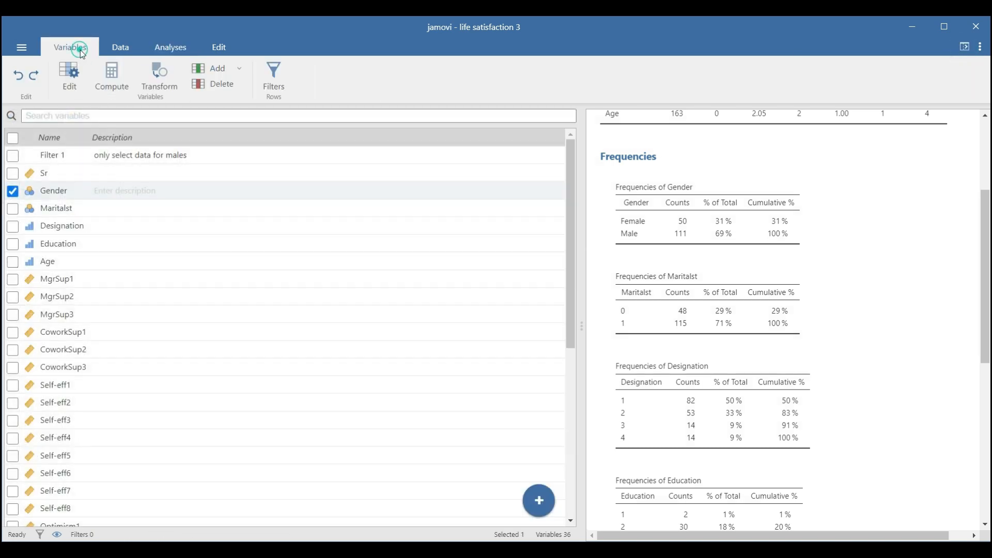
pyautogui.click(84, 212)
pyautogui.doubleClick(83, 212)
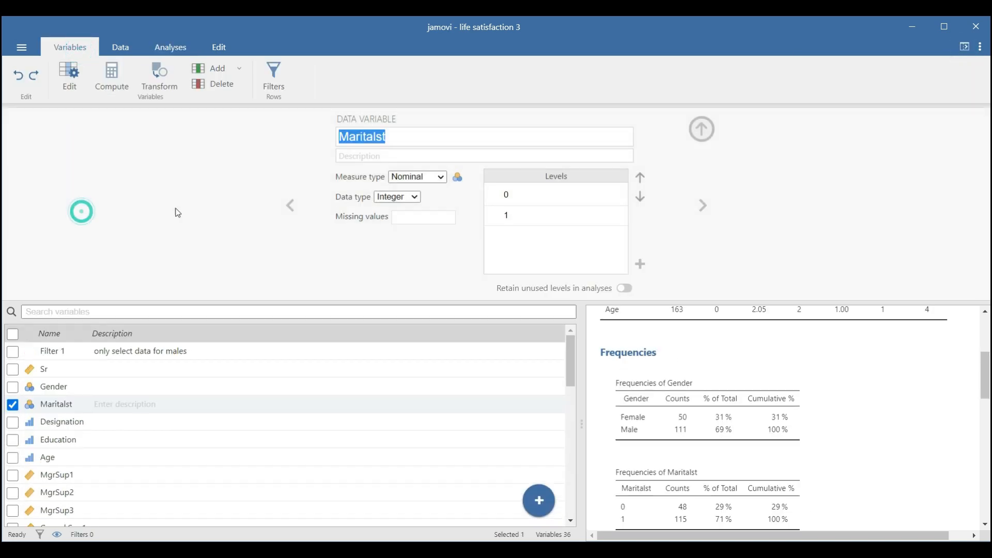
pyautogui.click(507, 194)
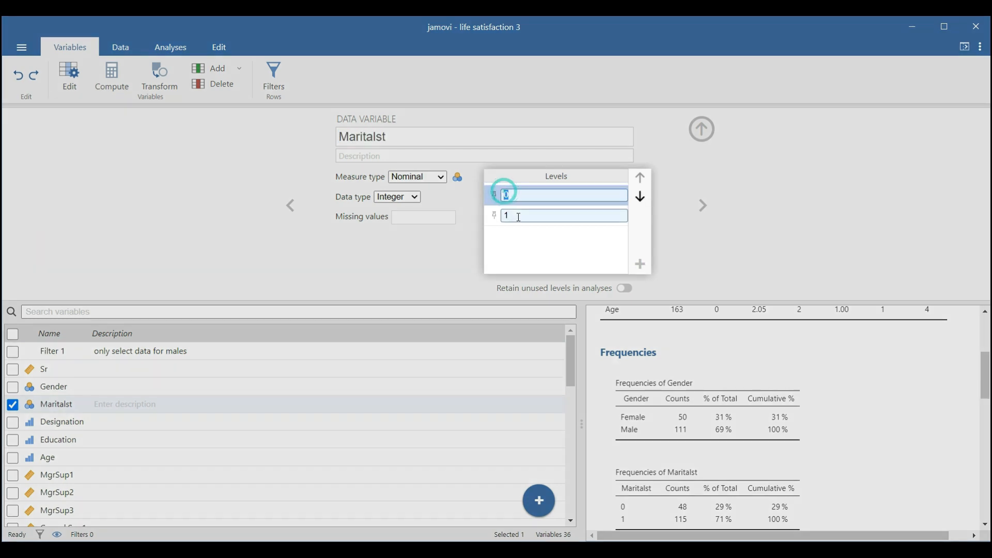
pyautogui.write('Unmarried')
pyautogui.click(517, 217)
pyautogui.write('Married')
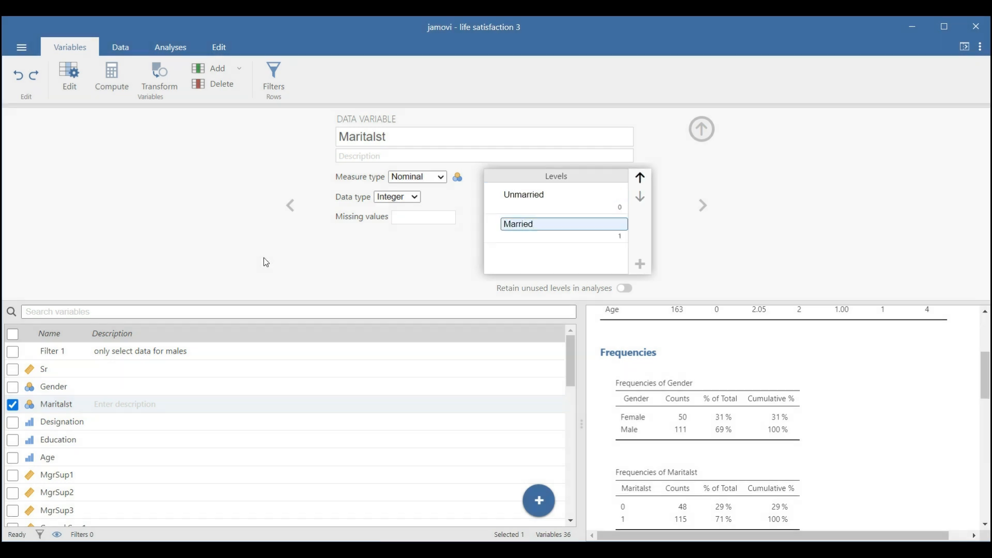
pyautogui.click(264, 260)
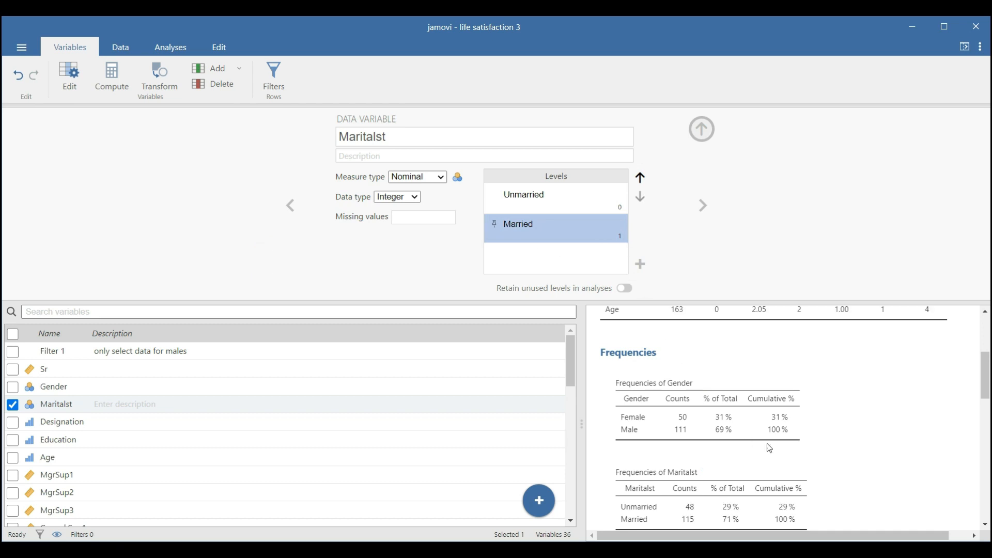
# Step: Label level 1 of the Designation variable as Lecturer and level 2 as Assistant Professor
pyautogui.scroll(-2, 785, 455)
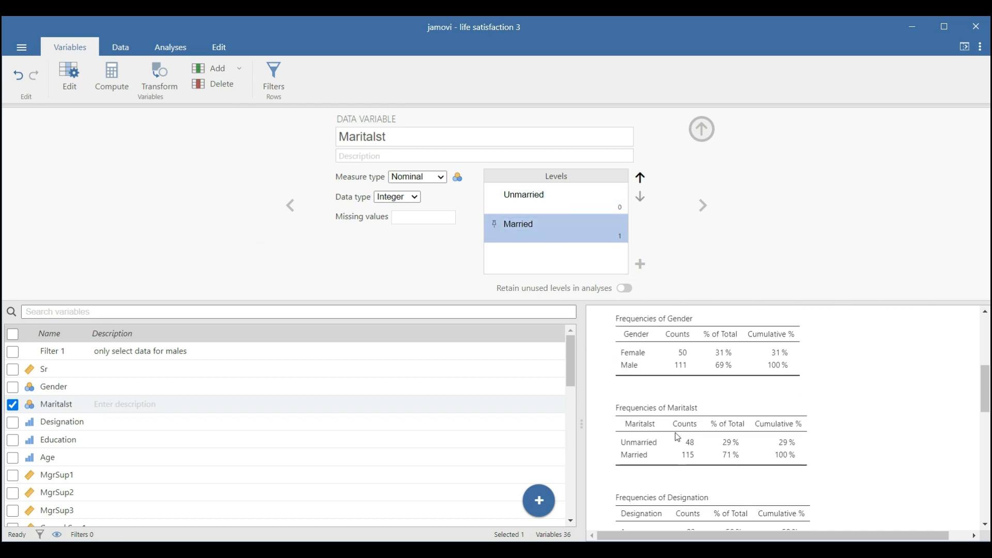
pyautogui.scroll(-1, 713, 399)
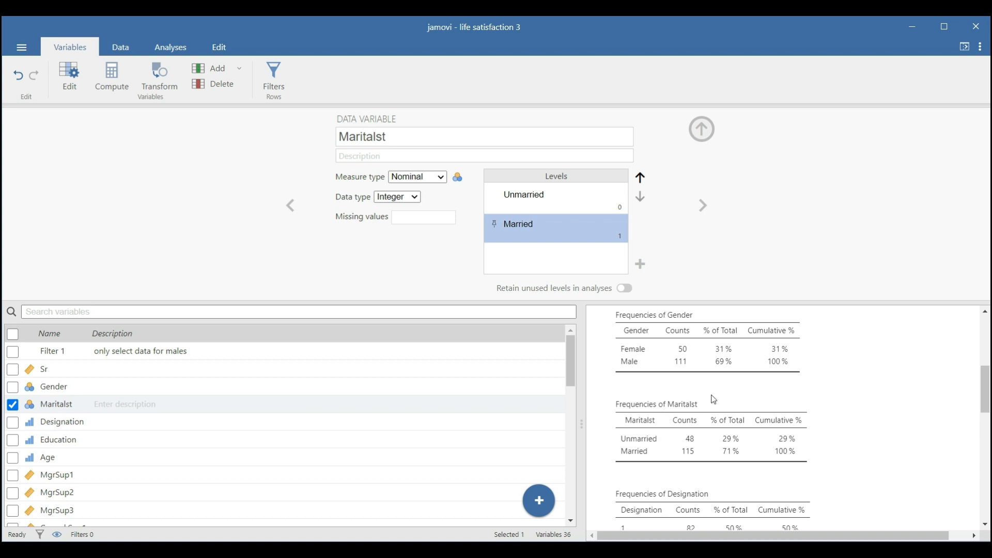
pyautogui.scroll(-2, 714, 399)
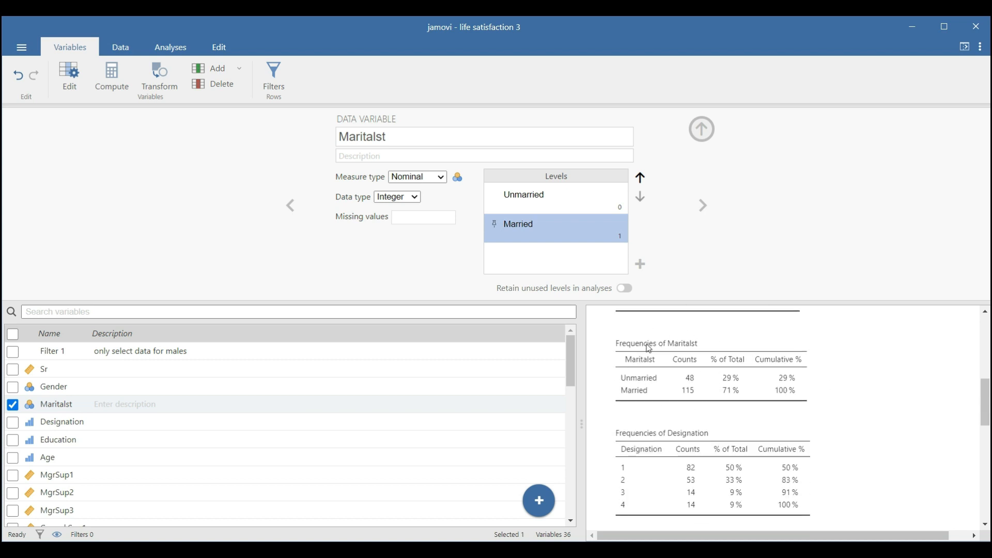
pyautogui.click(94, 425)
pyautogui.click(507, 195)
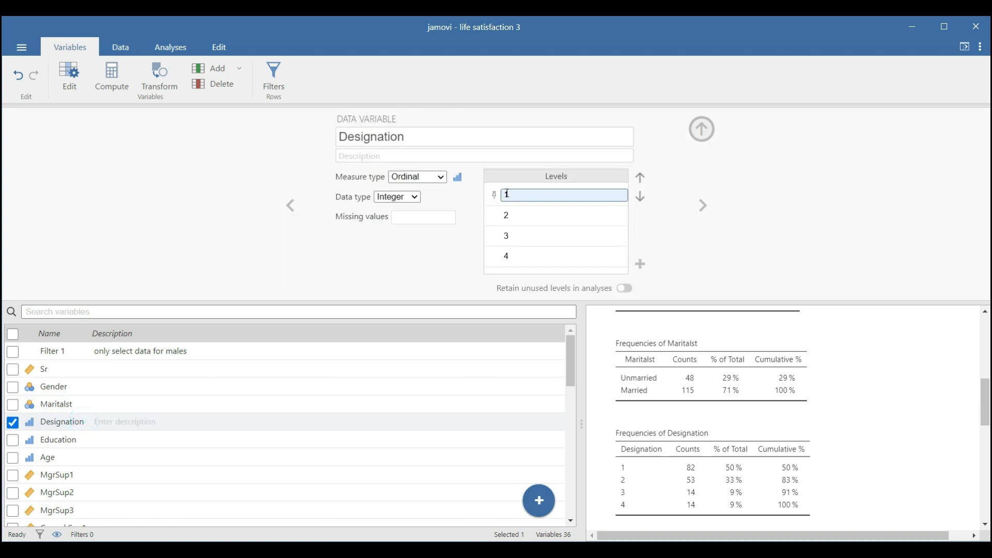
pyautogui.doubleClick(507, 195)
pyautogui.write('Lecturer')
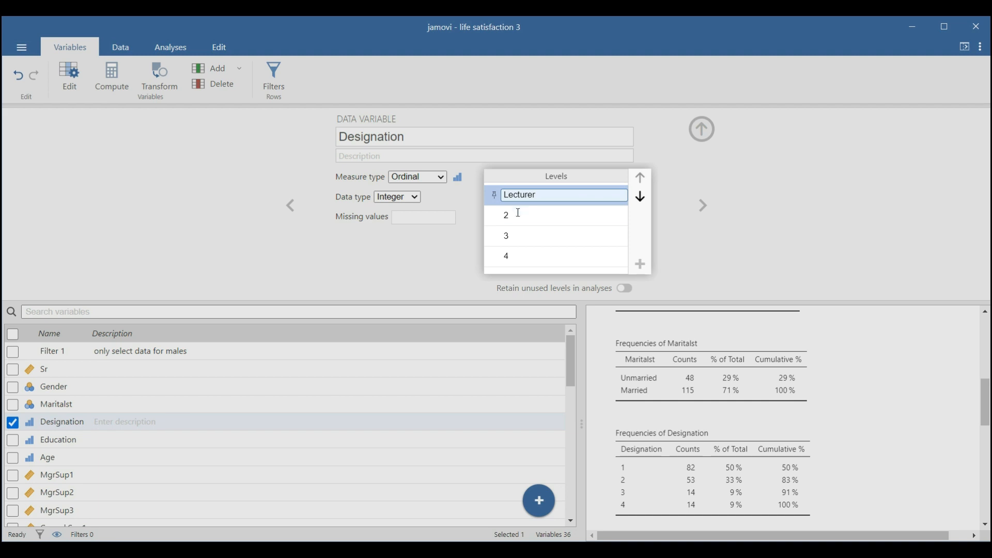
pyautogui.click(518, 213)
pyautogui.write('Ass')
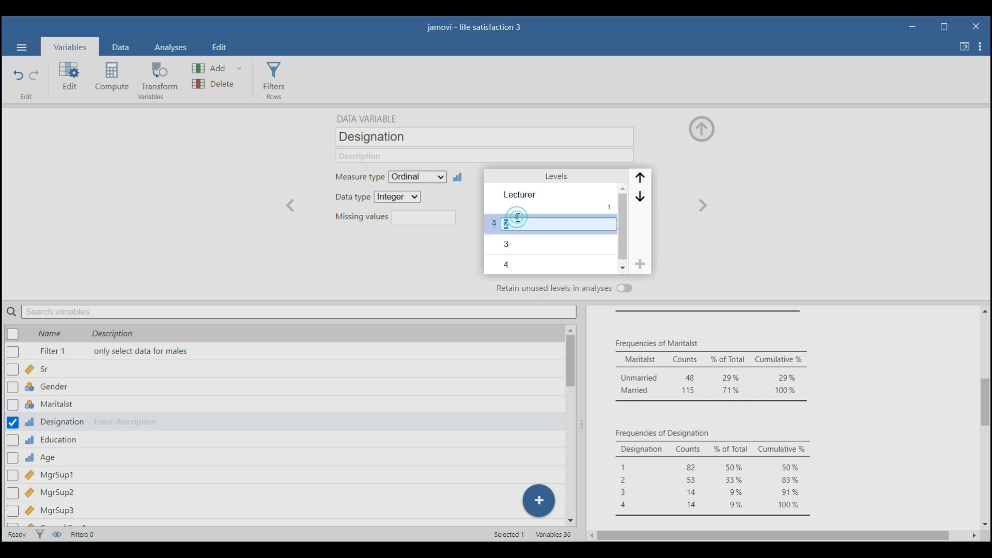
pyautogui.write('istsa')
pyautogui.write('Professor')
# Step: Label level 3 of the Designation variable as Associate Professor and level 4 as Full Professor
pyautogui.click(507, 244)
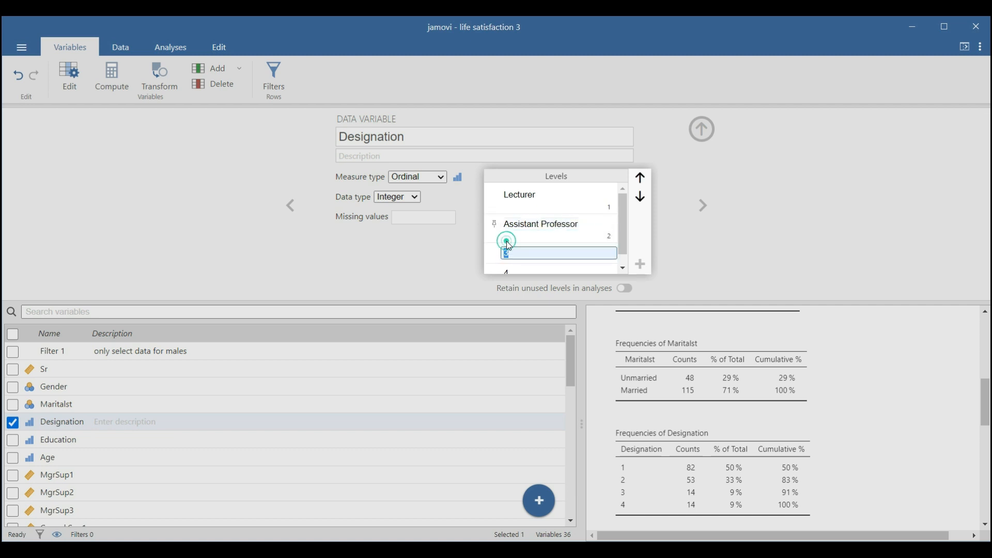
pyautogui.write('Associate Professor')
pyautogui.click(519, 269)
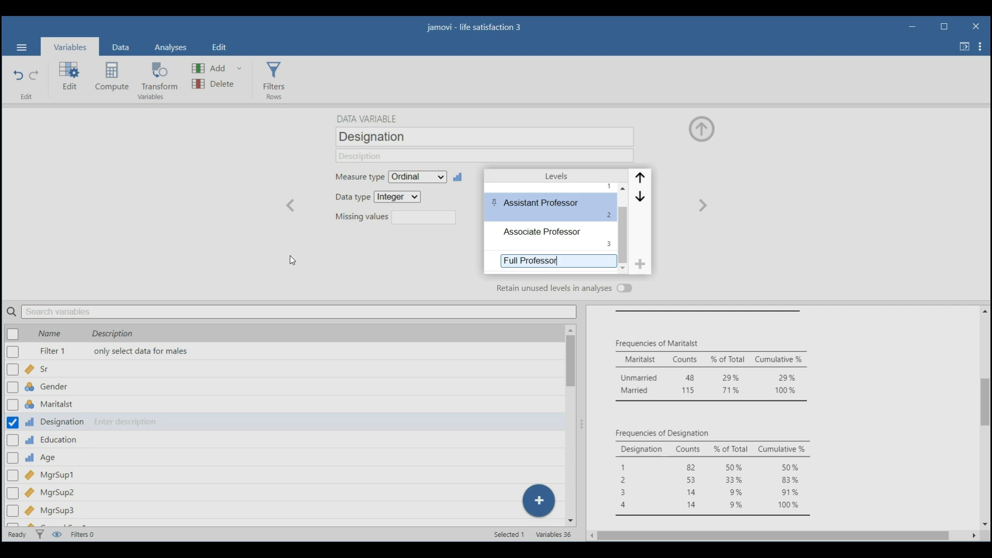
pyautogui.click(267, 260)
# Step: Label levels 1 to 4 of the Education variable as Others, Graduation, Masters and PhD
pyautogui.scroll(-3, 403, 391)
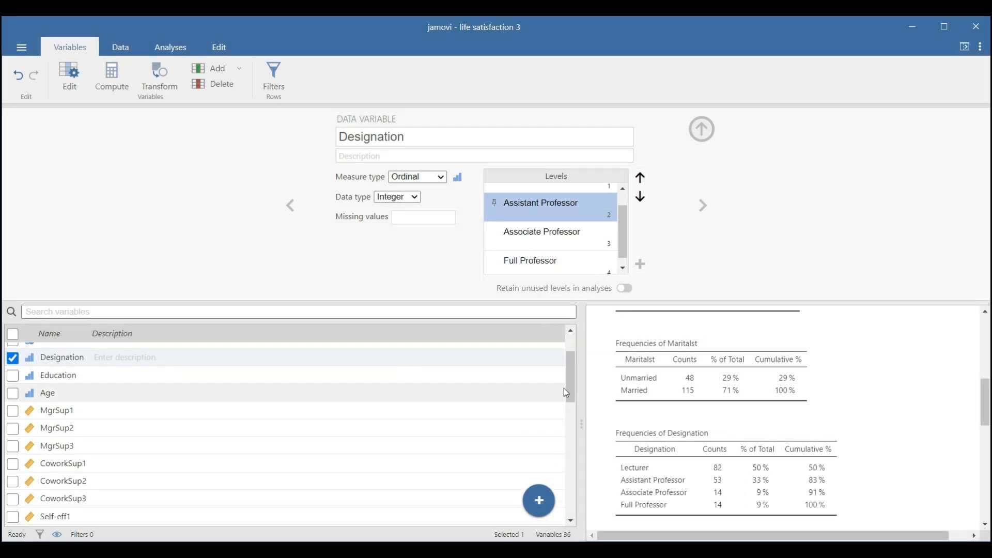
pyautogui.scroll(-5, 644, 407)
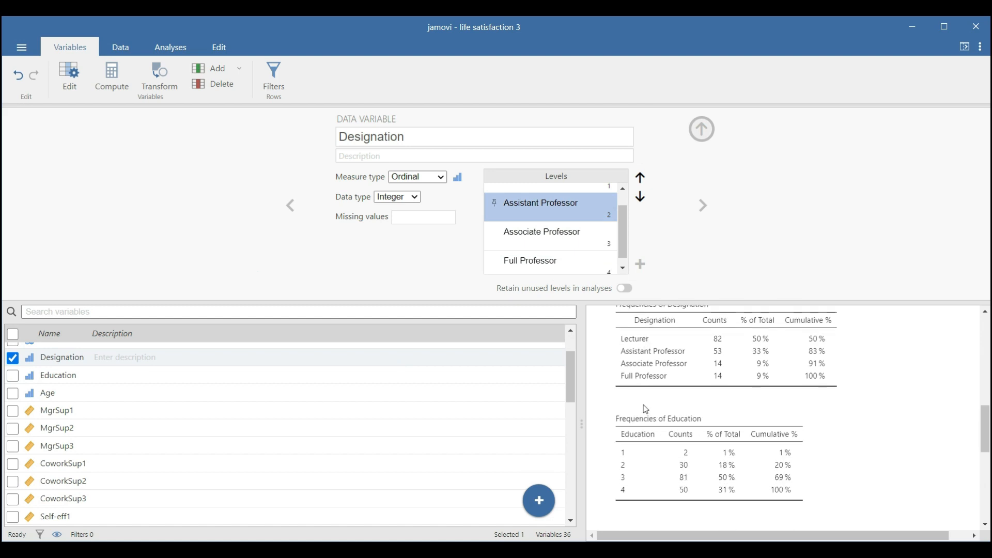
pyautogui.click(112, 377)
pyautogui.click(504, 196)
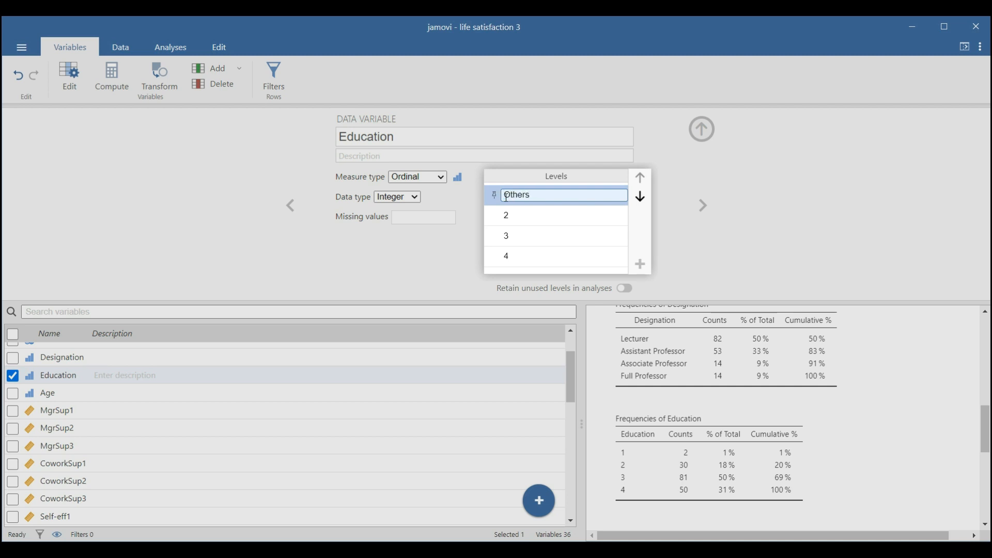
pyautogui.click(514, 213)
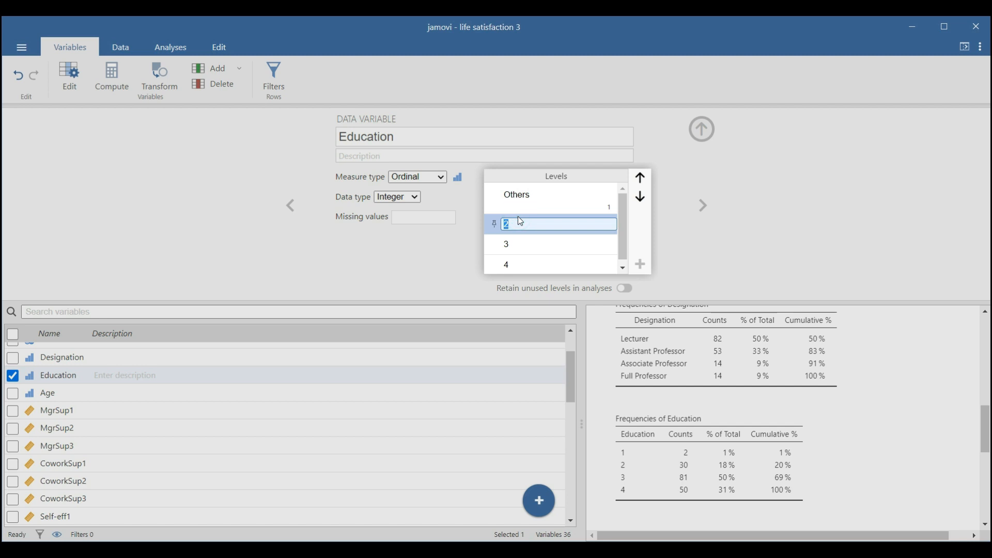
pyautogui.write('Graduation')
pyautogui.click(519, 241)
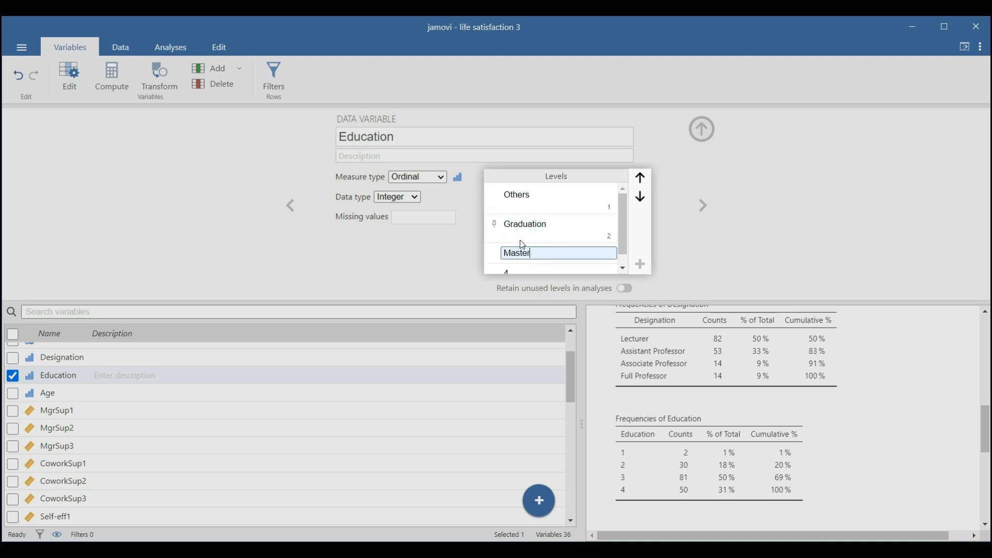
pyautogui.click(529, 237)
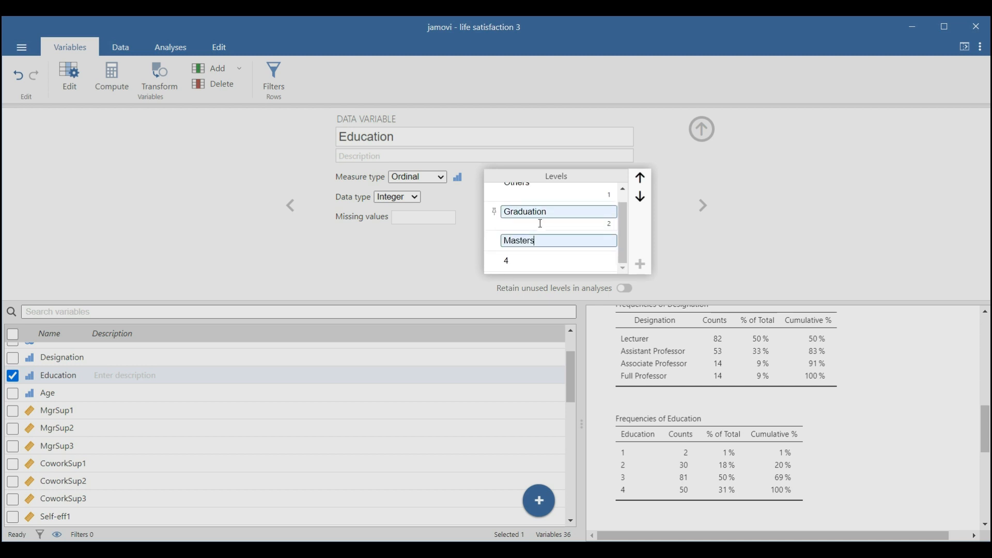
pyautogui.click(532, 256)
pyautogui.write('Ph')
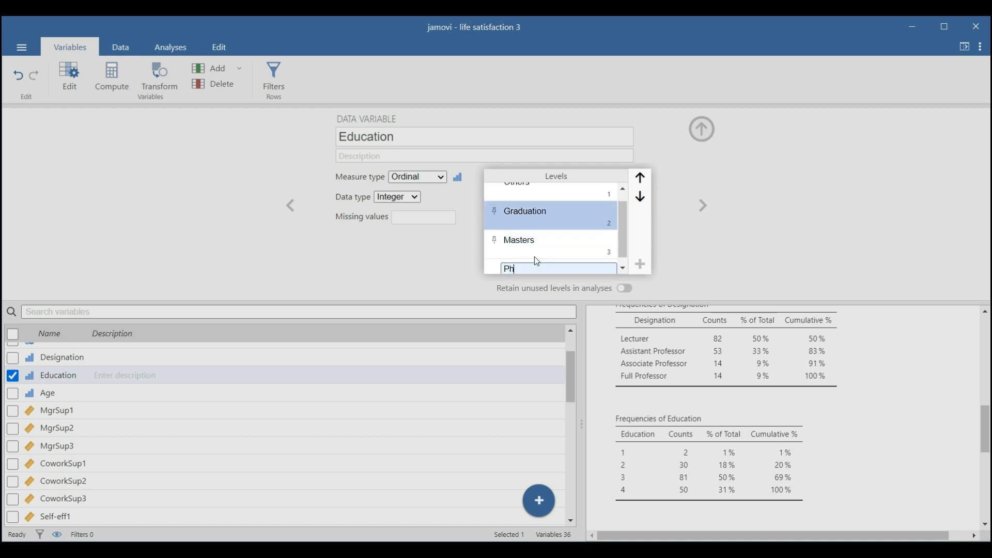
pyautogui.write('D')
pyautogui.click(368, 394)
# Step: Label level 1 of the Age variable as 20-30 and level 2 as 30-40
pyautogui.scroll(-2, 716, 454)
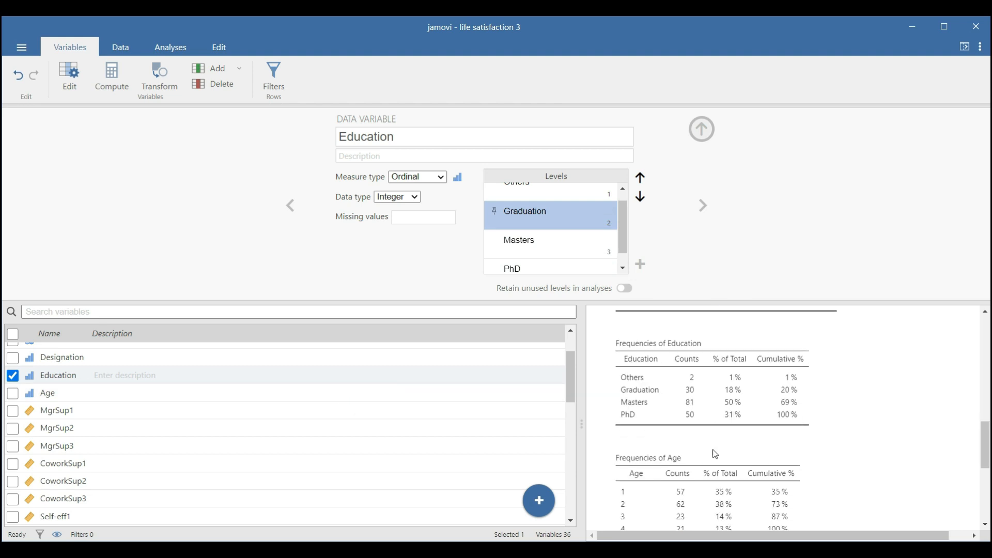
pyautogui.scroll(-1, 715, 454)
pyautogui.scroll(-1, 714, 395)
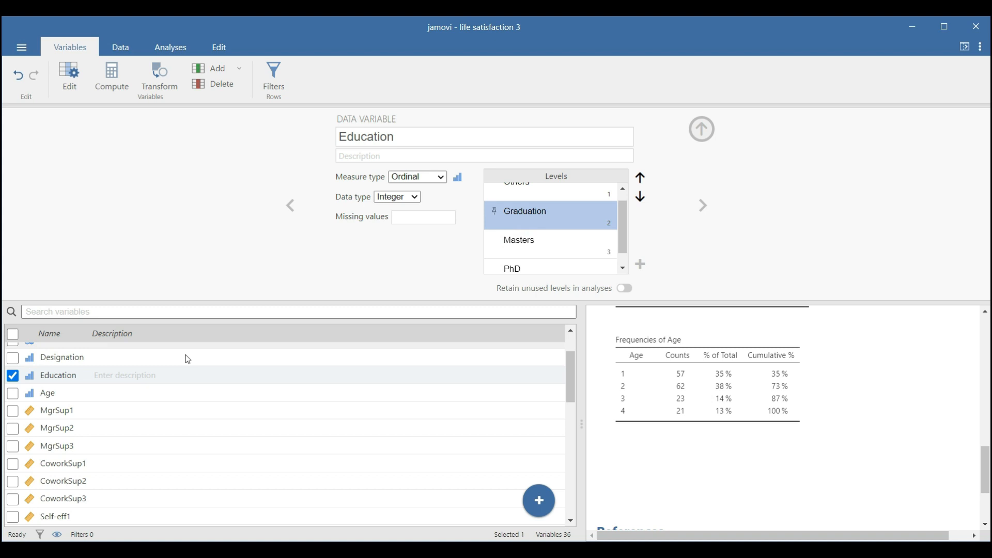
pyautogui.click(78, 393)
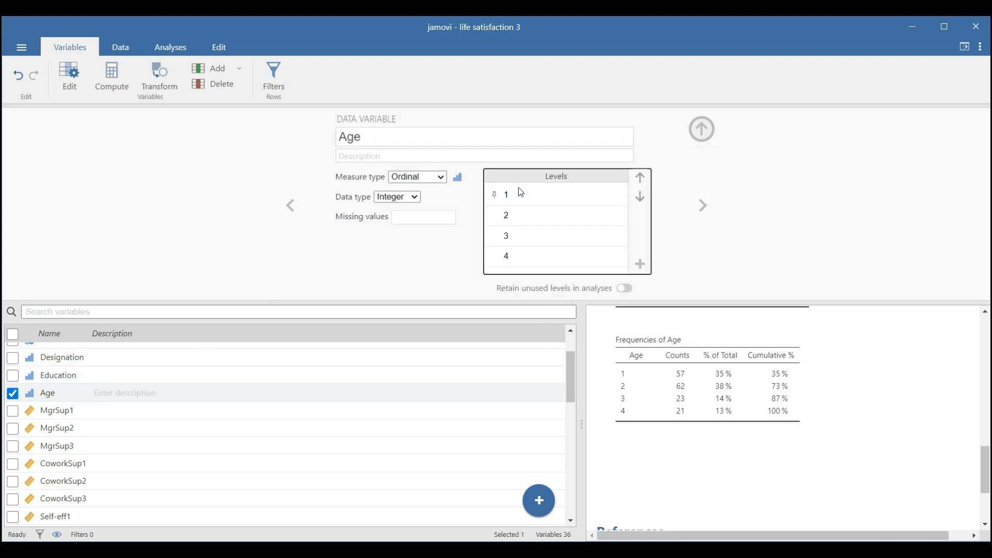
pyautogui.click(517, 192)
pyautogui.write('20-30')
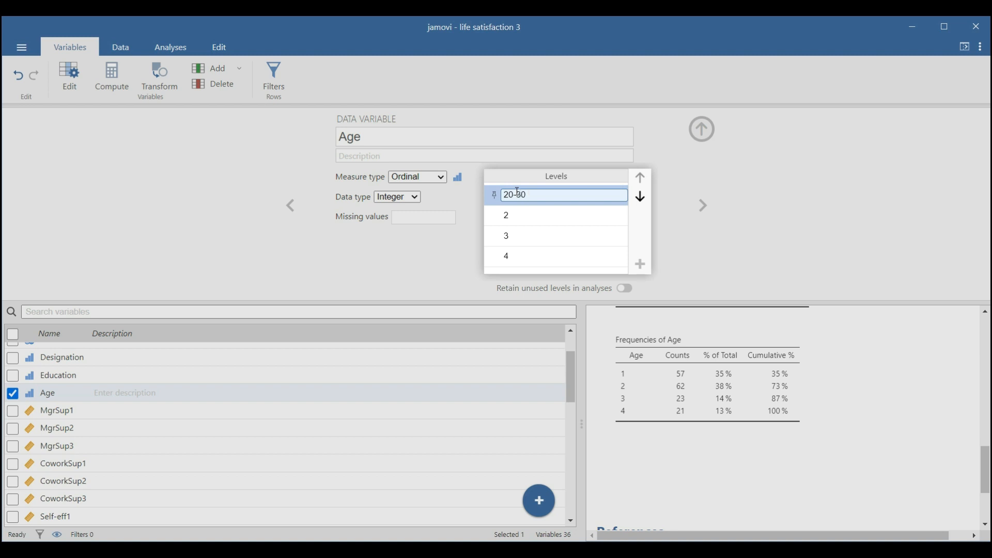
pyautogui.click(519, 217)
pyautogui.write('30-40')
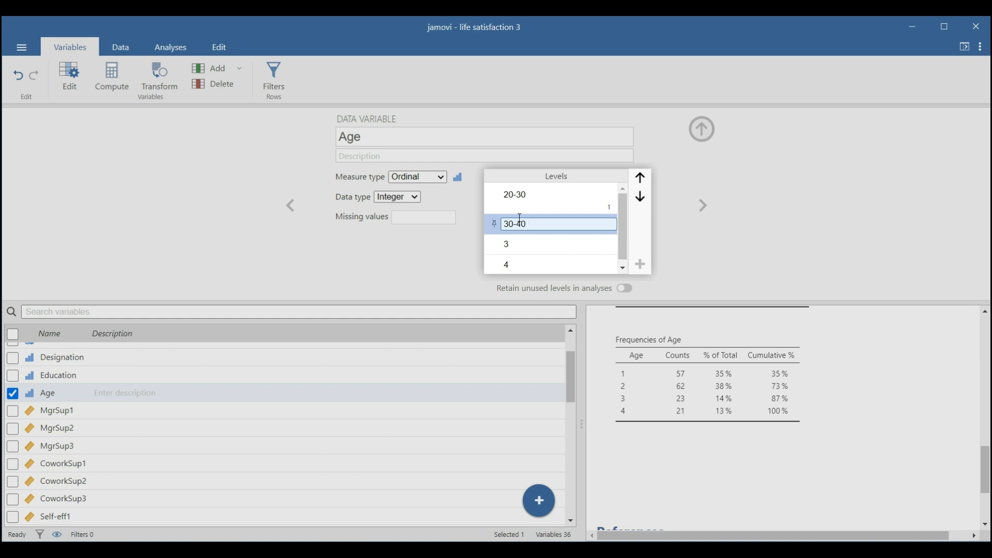
# Step: Label level 3 of the Age variable as 40-50 and level 4 as 50+
pyautogui.click(522, 243)
pyautogui.write('40-50')
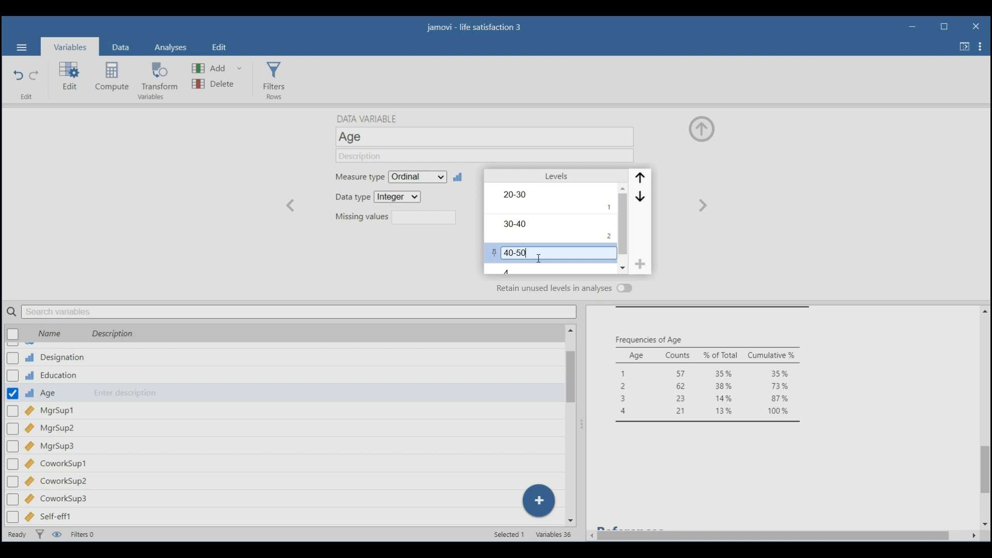
pyautogui.click(522, 268)
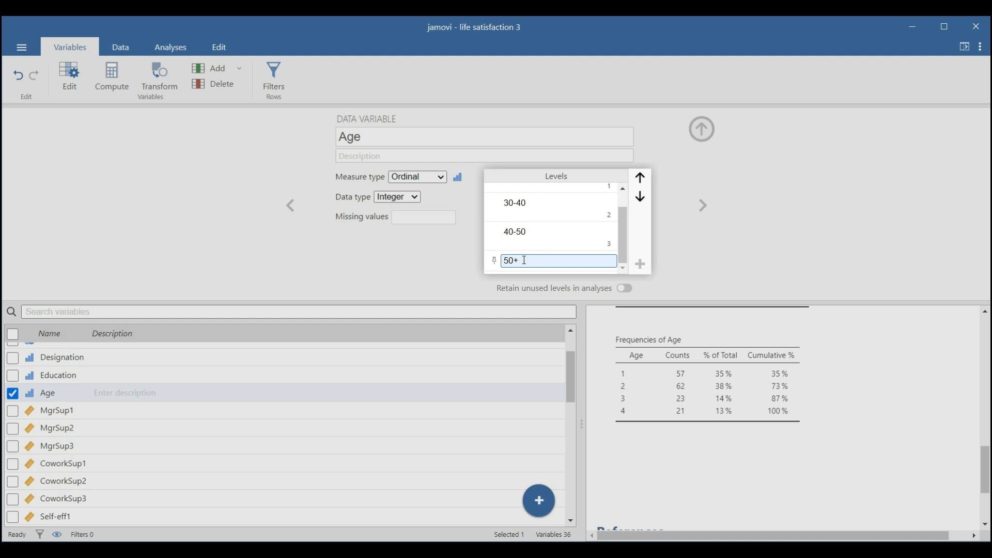
pyautogui.write('50+')
pyautogui.press('Return')
pyautogui.click(540, 205)
pyautogui.press('Return')
# Step: Close the variable editor and check the relabelled levels in the results tables and the data sheet
pyautogui.scroll(2, 565, 256)
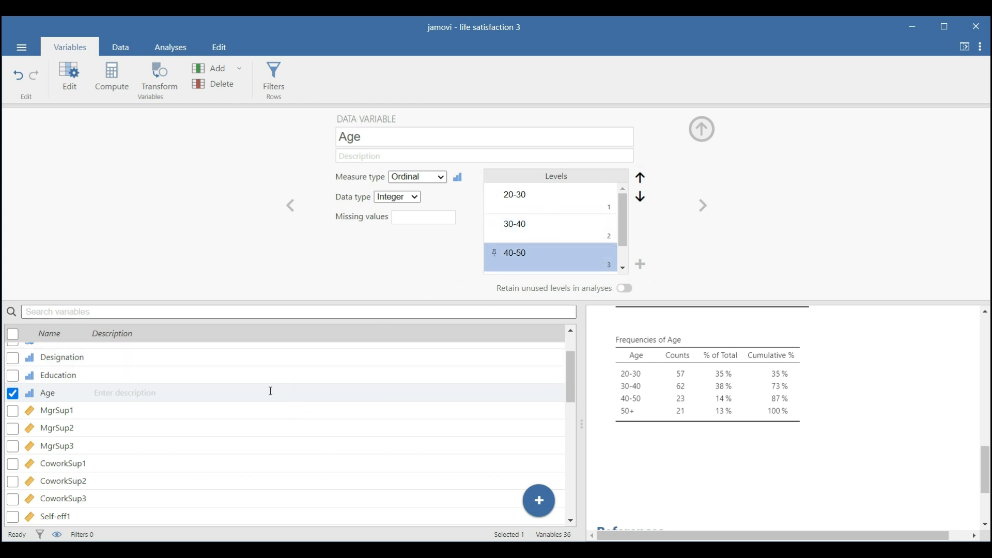
pyautogui.scroll(-1, 274, 387)
pyautogui.scroll(4, 183, 362)
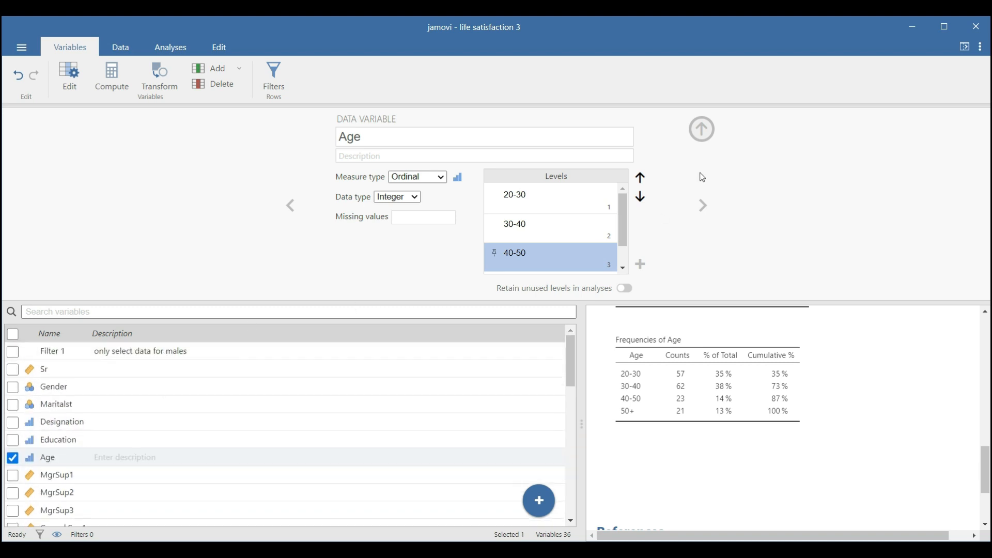
pyautogui.click(697, 134)
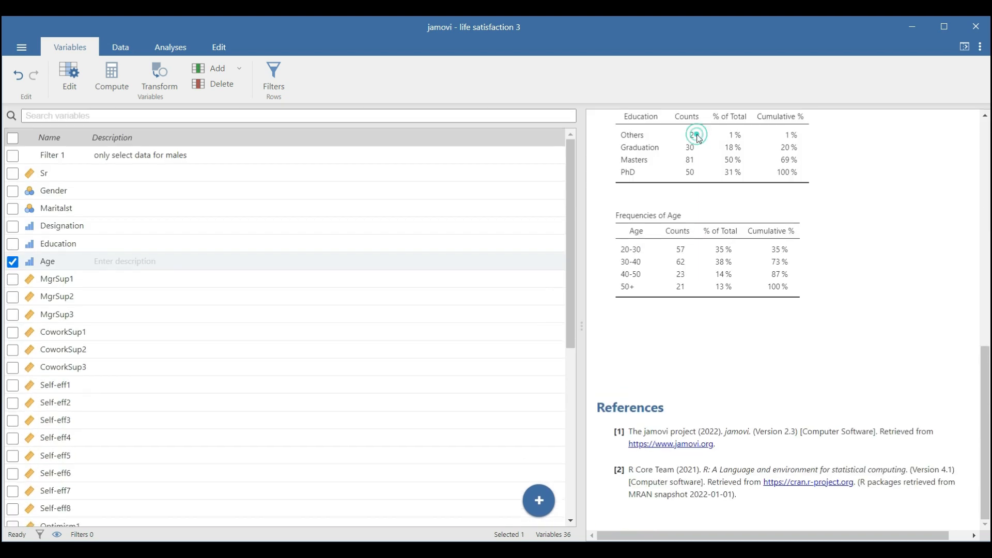
pyautogui.scroll(10, 693, 271)
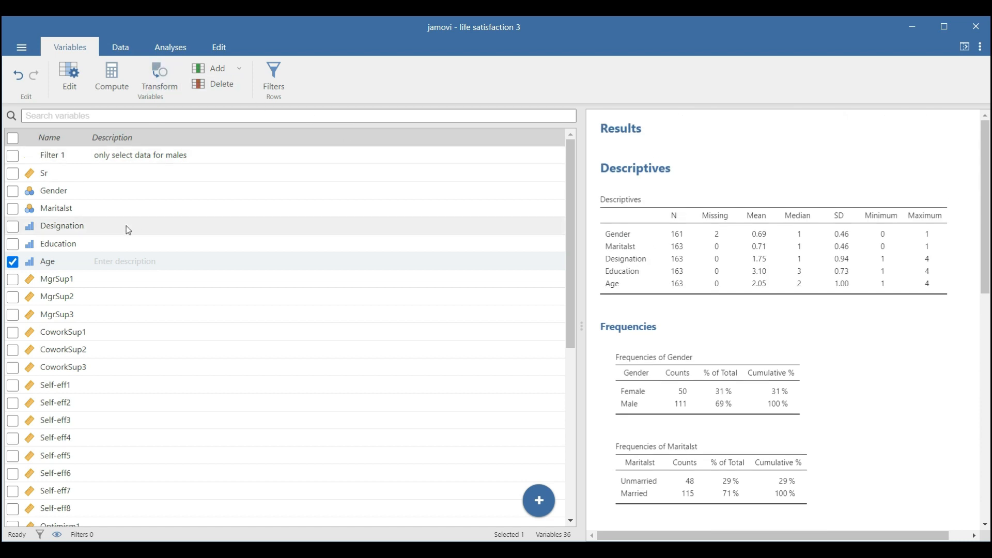
pyautogui.click(121, 47)
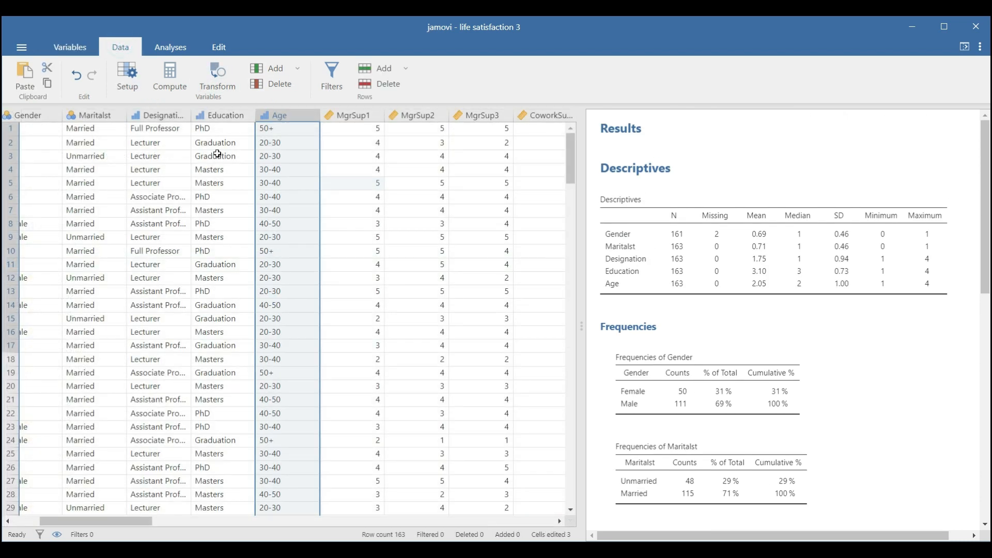
# Step: Start a new Descriptives analysis and add all scale items from MgrSup1 through LS5 as its variables
pyautogui.click(171, 48)
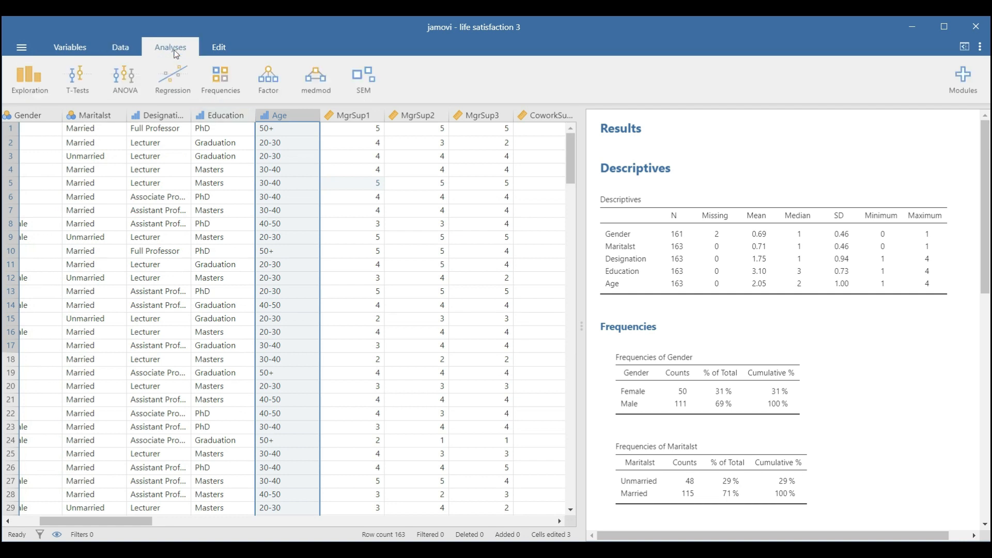
pyautogui.click(32, 91)
pyautogui.click(31, 107)
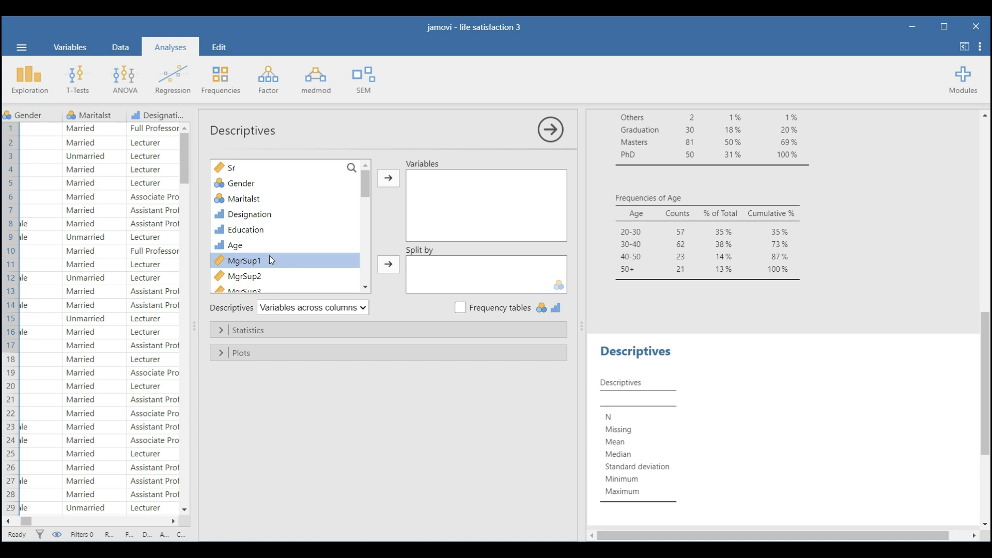
pyautogui.scroll(-10, 268, 256)
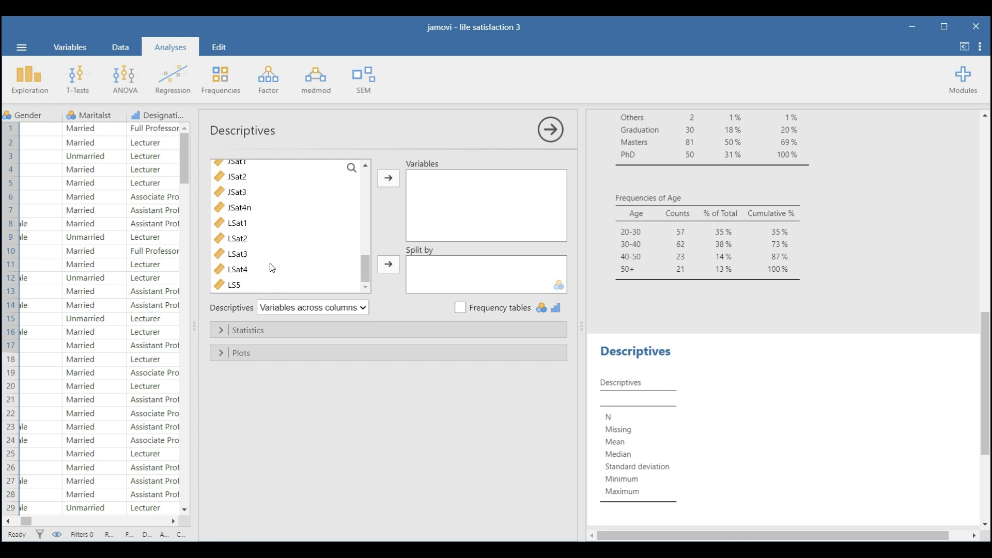
pyautogui.keyDown('shift'); pyautogui.click(236, 285); pyautogui.keyUp('shift')
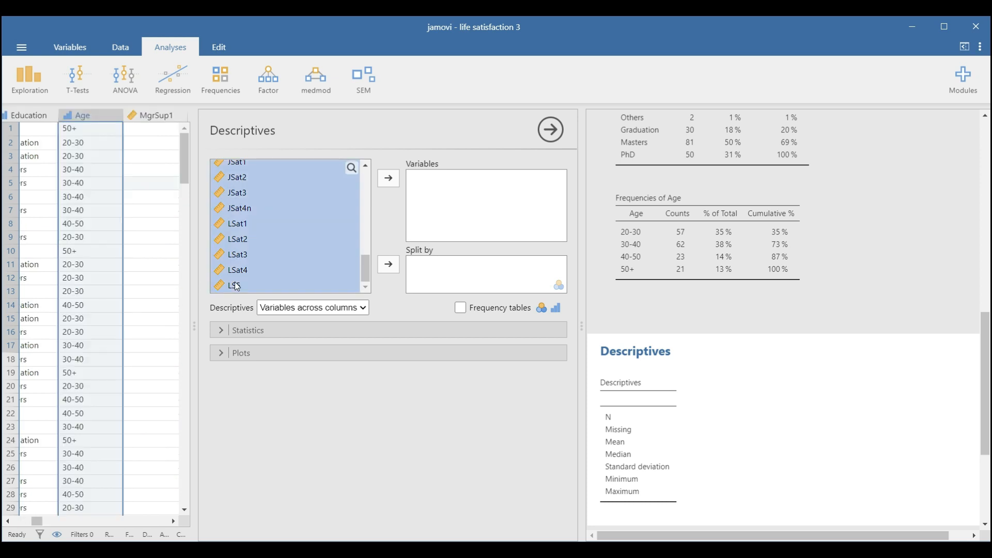
pyautogui.click(390, 268)
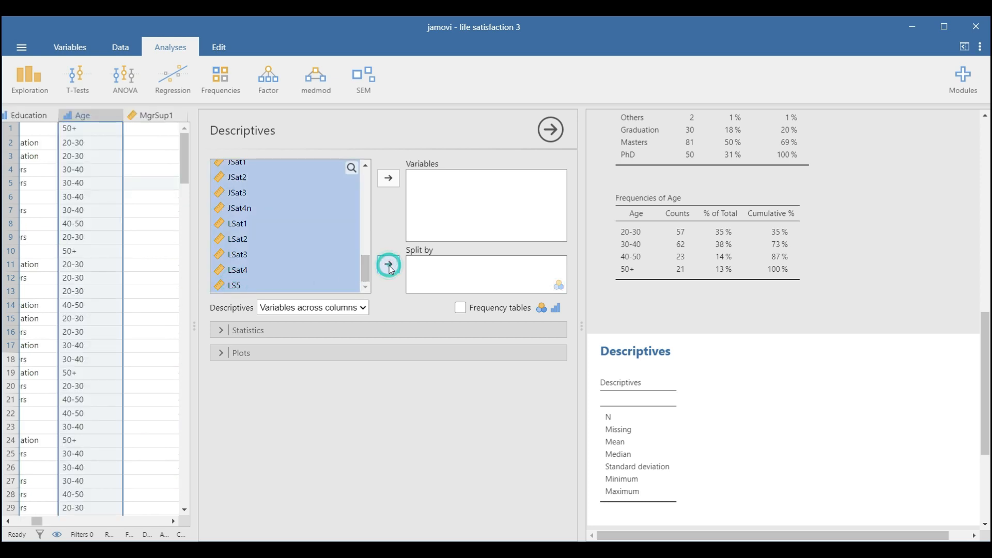
pyautogui.click(388, 178)
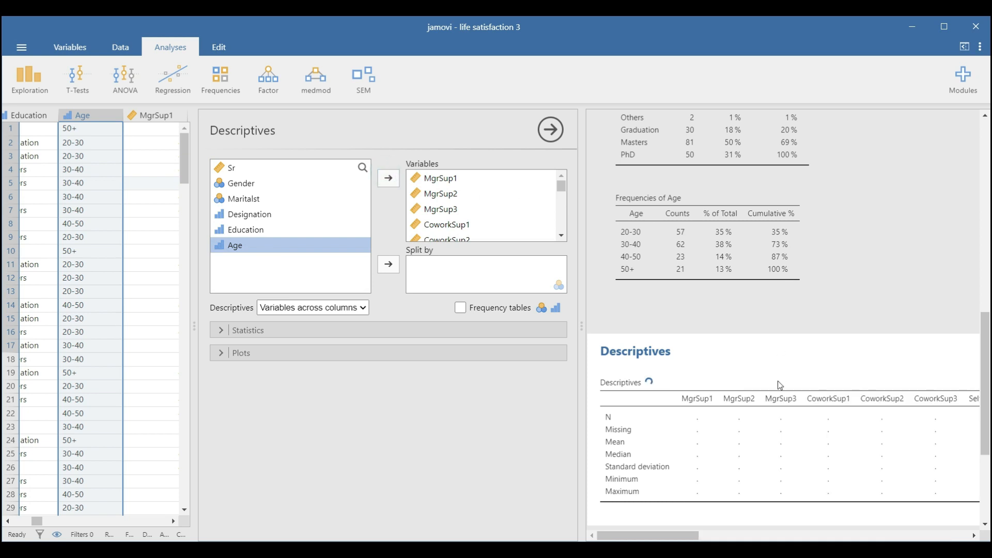
# Step: Arrange the descriptives table with variables across rows and hide the data sheet to show the results wider
pyautogui.scroll(-3, 754, 313)
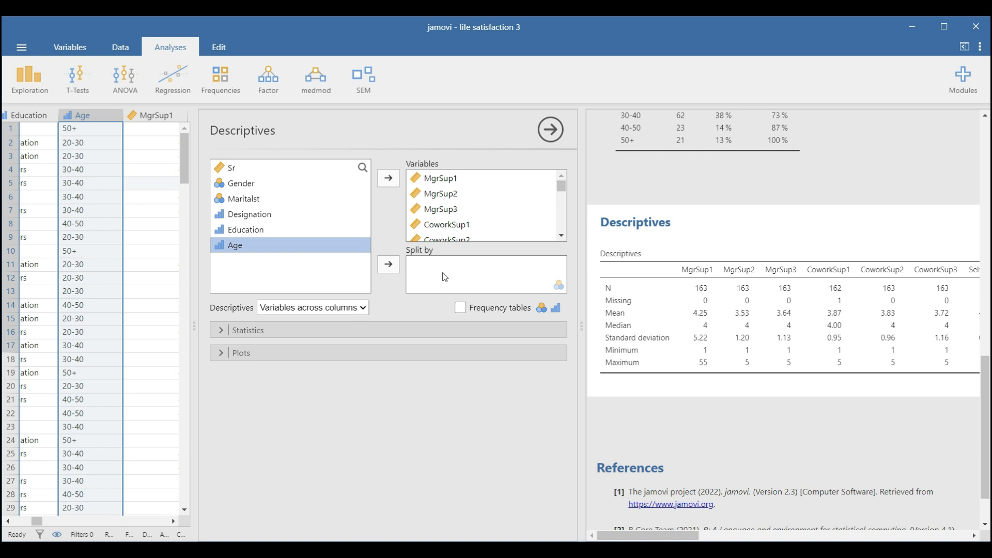
pyautogui.click(331, 307)
pyautogui.click(327, 322)
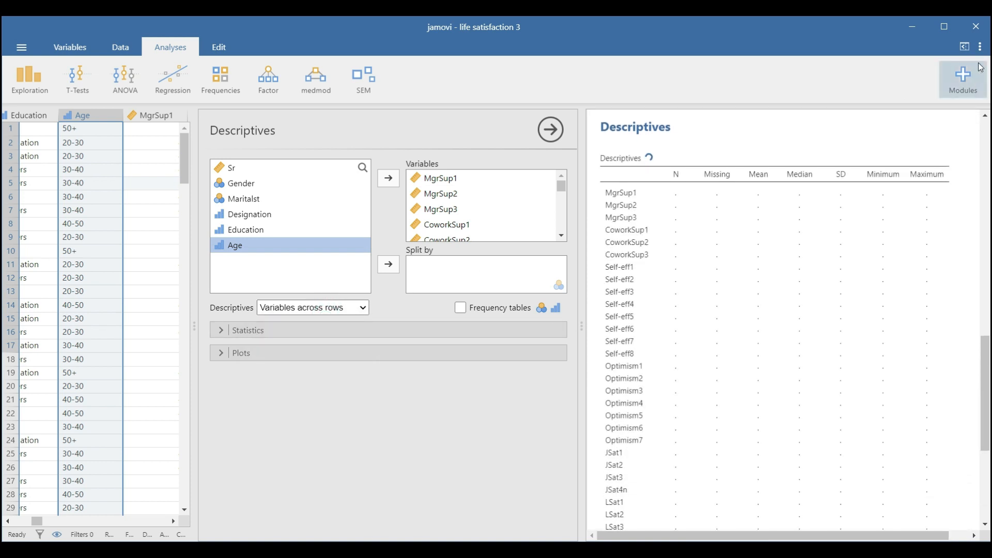
pyautogui.click(964, 47)
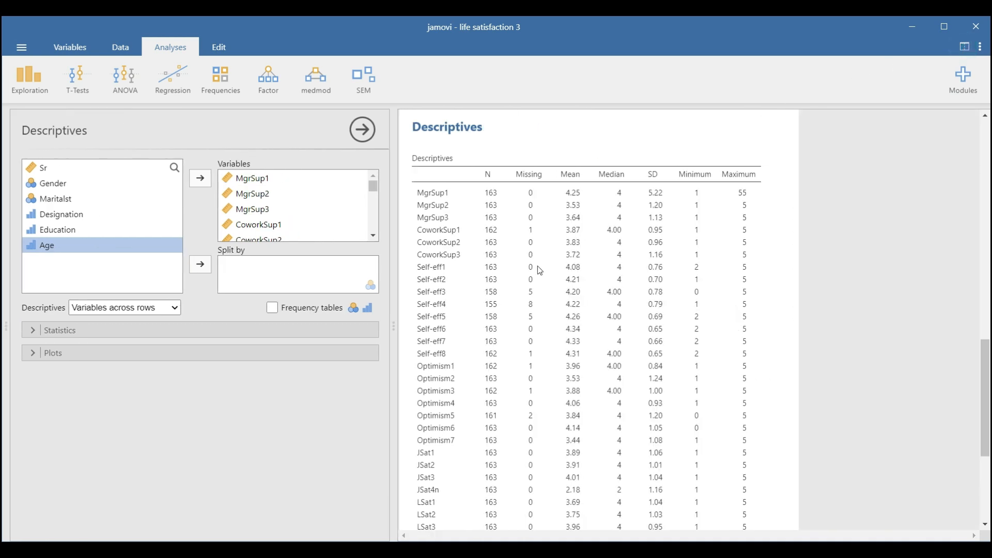
pyautogui.scroll(-2, 541, 271)
pyautogui.scroll(2, 540, 267)
# Step: Add skewness, kurtosis and the Shapiro-Wilk normality test to the scale items' descriptive statistics
pyautogui.click(59, 331)
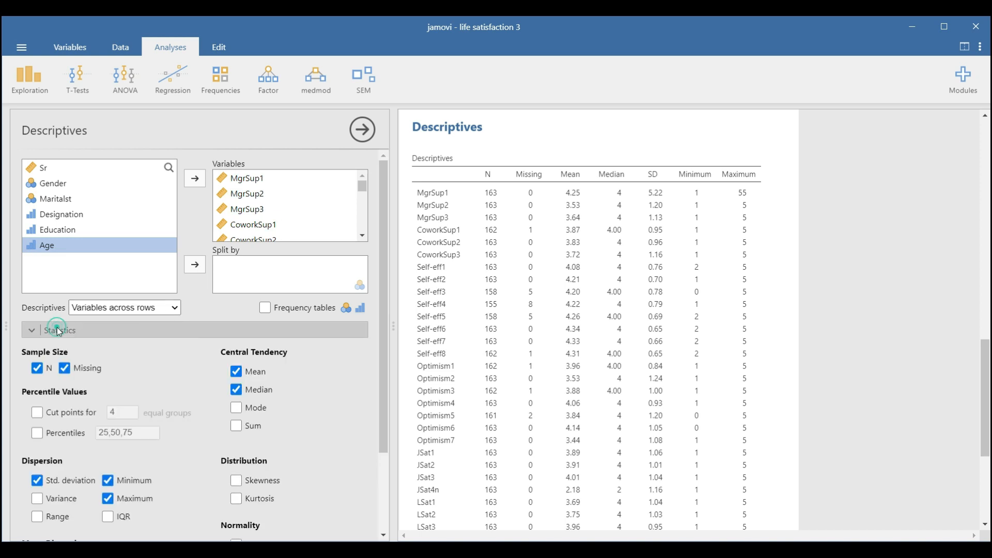
pyautogui.scroll(-2, 187, 375)
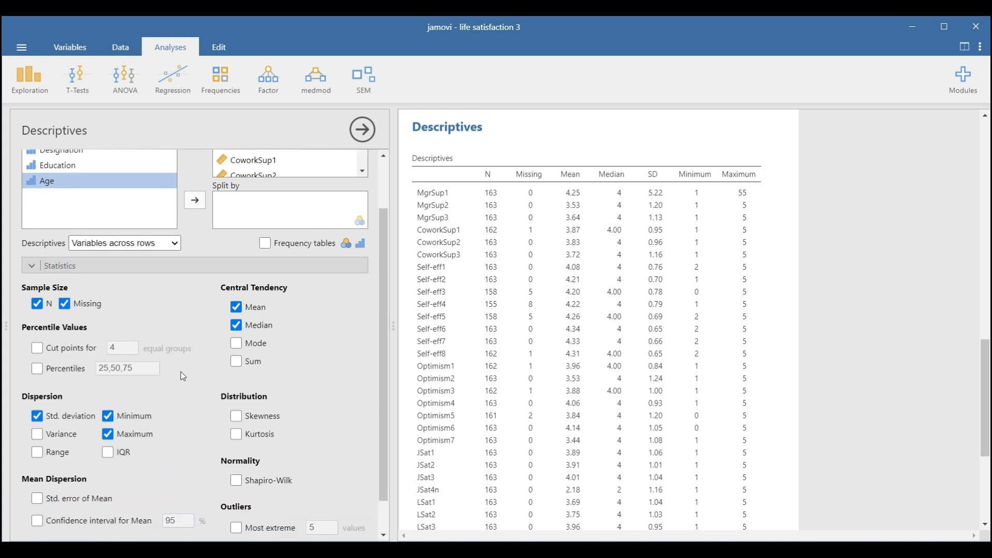
pyautogui.scroll(-1, 188, 377)
pyautogui.click(235, 376)
pyautogui.click(240, 396)
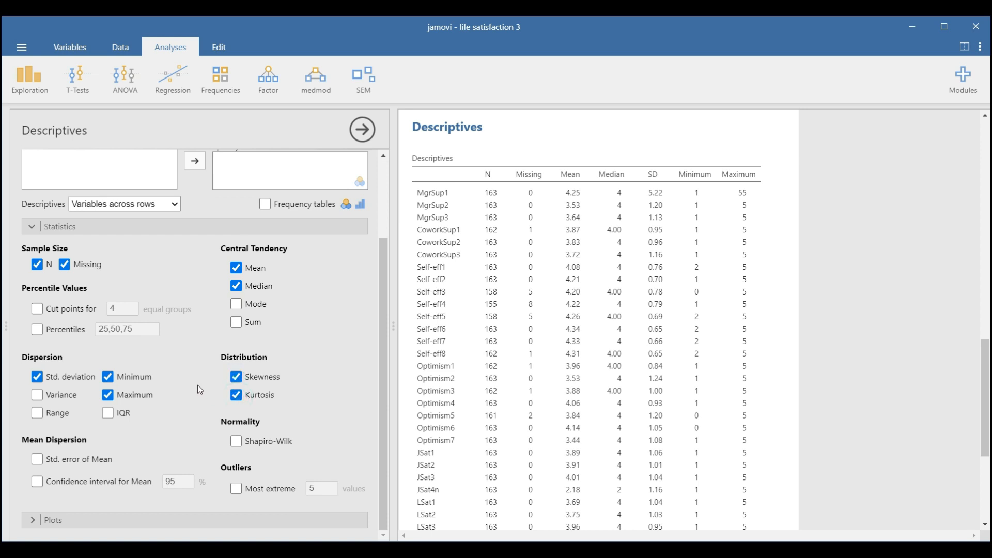
pyautogui.click(238, 443)
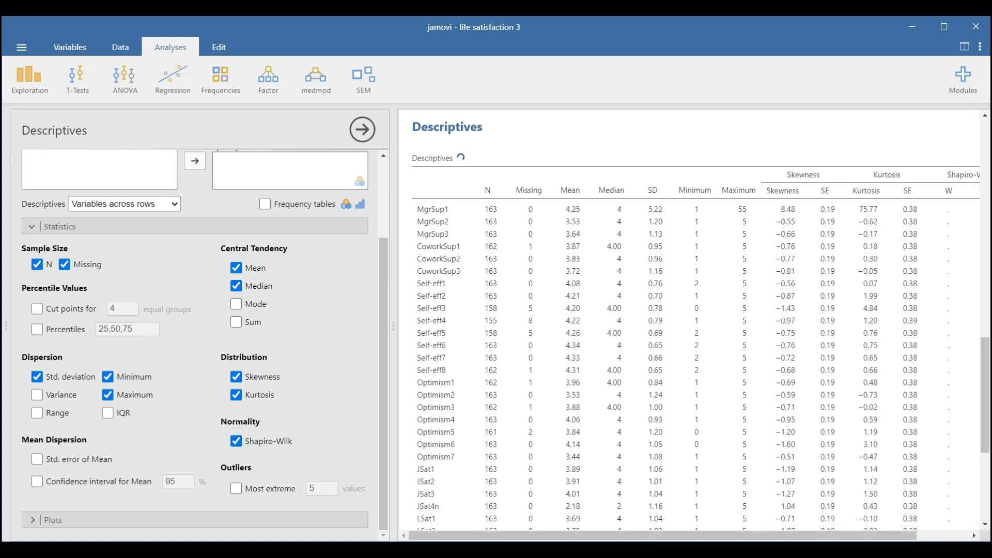
# Step: Add Q-Q plots and histograms for the scale items to the Descriptives analysis
pyautogui.click(73, 520)
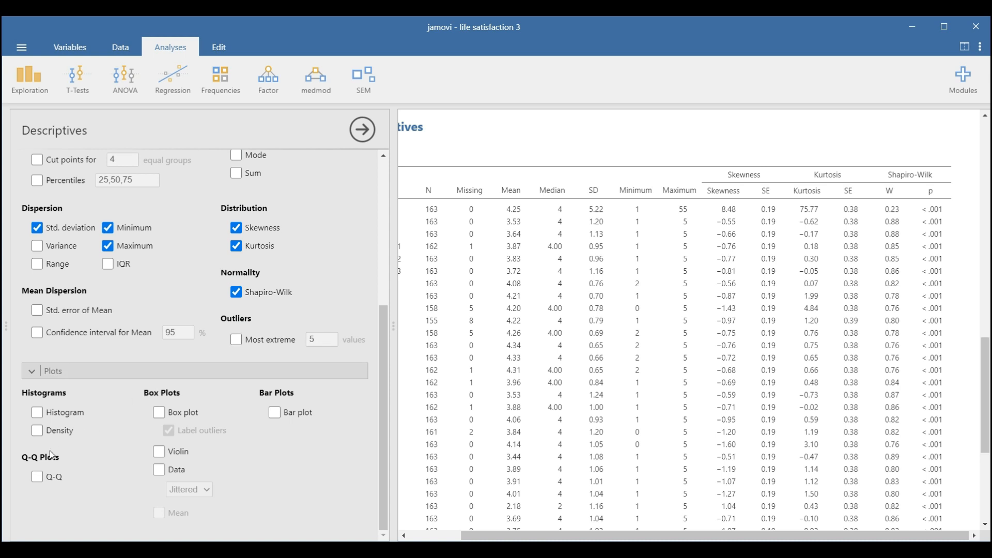
pyautogui.click(35, 479)
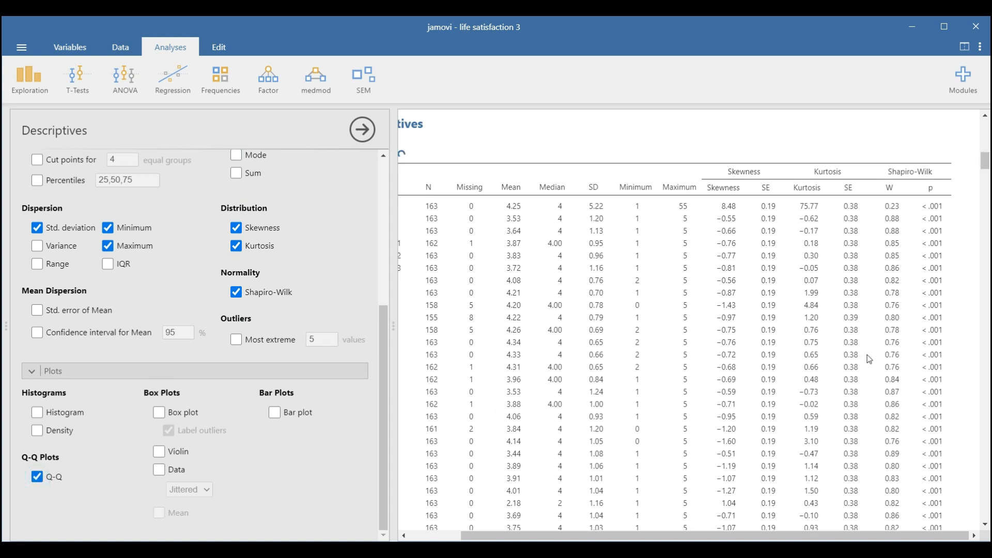
pyautogui.click(38, 411)
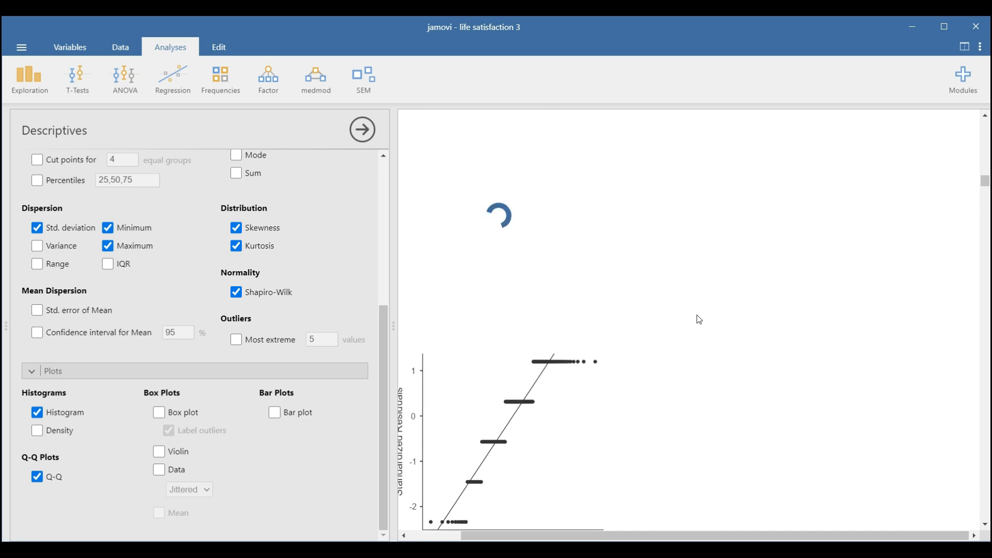
# Step: Examine the items' histograms and Q-Q plots, and the missing values for each item in the Descriptives table
pyautogui.scroll(-3, 699, 320)
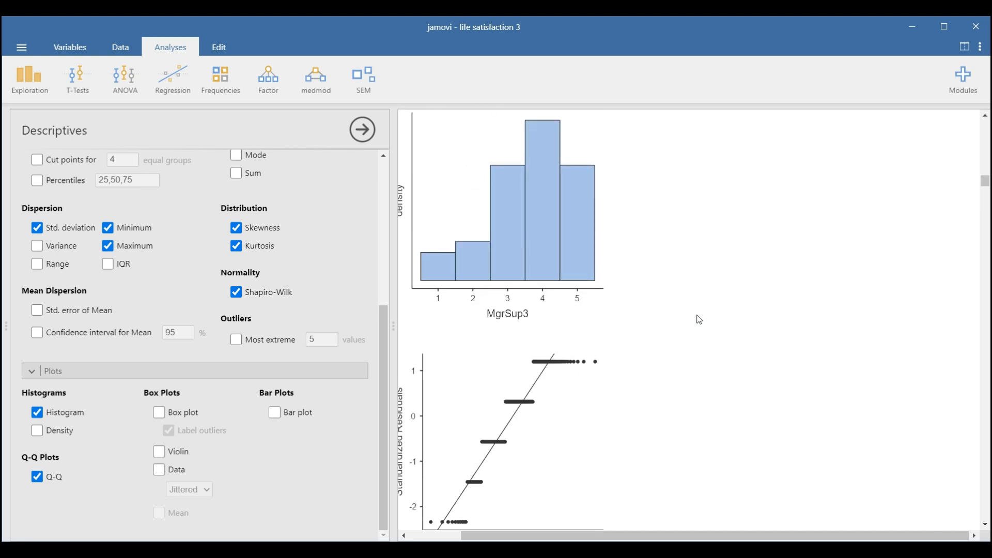
pyautogui.scroll(1, 699, 320)
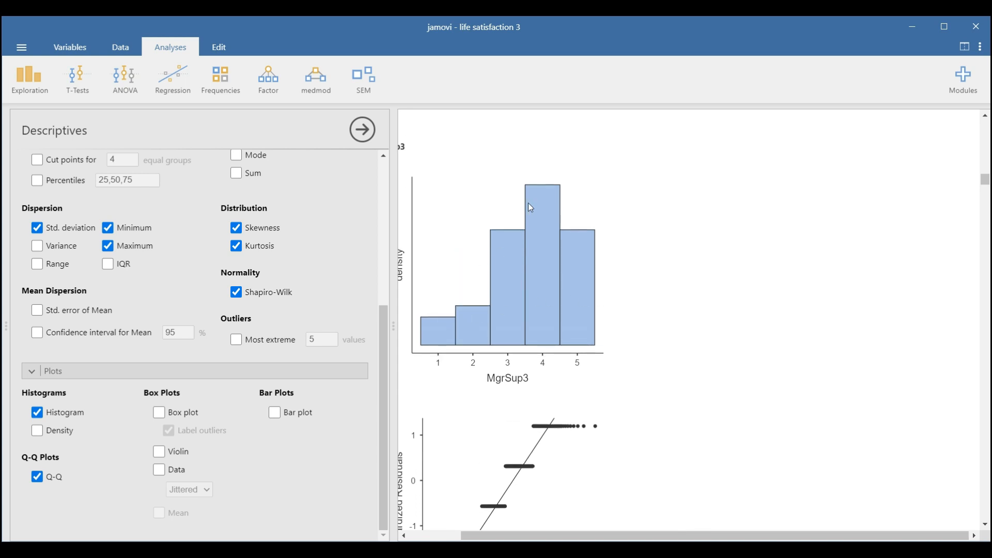
pyautogui.scroll(-8, 723, 390)
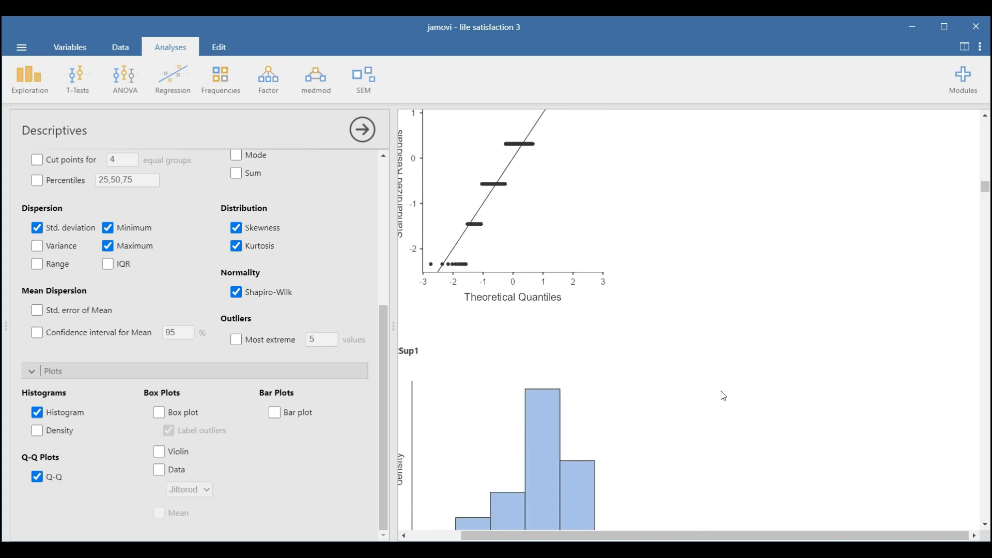
pyautogui.scroll(-10, 557, 355)
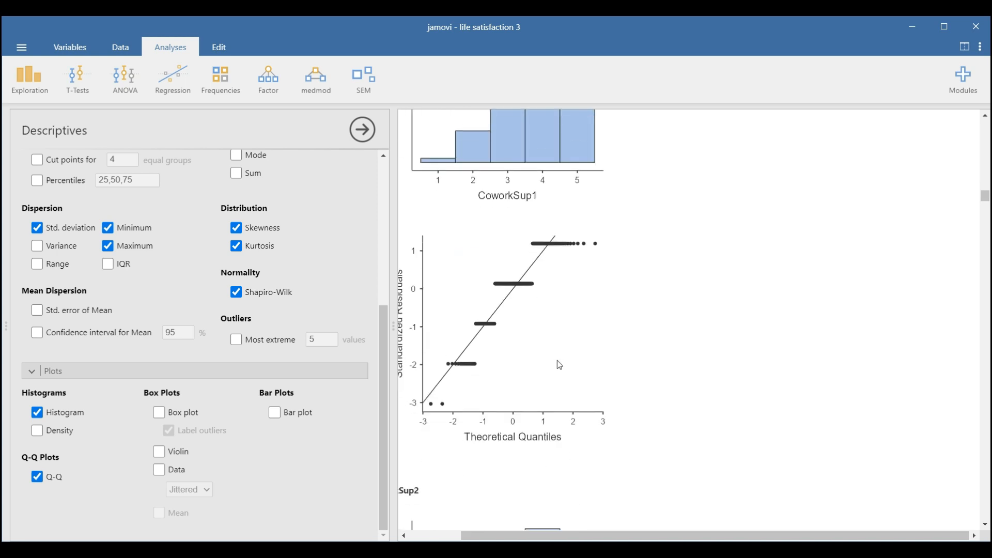
pyautogui.scroll(-14, 563, 362)
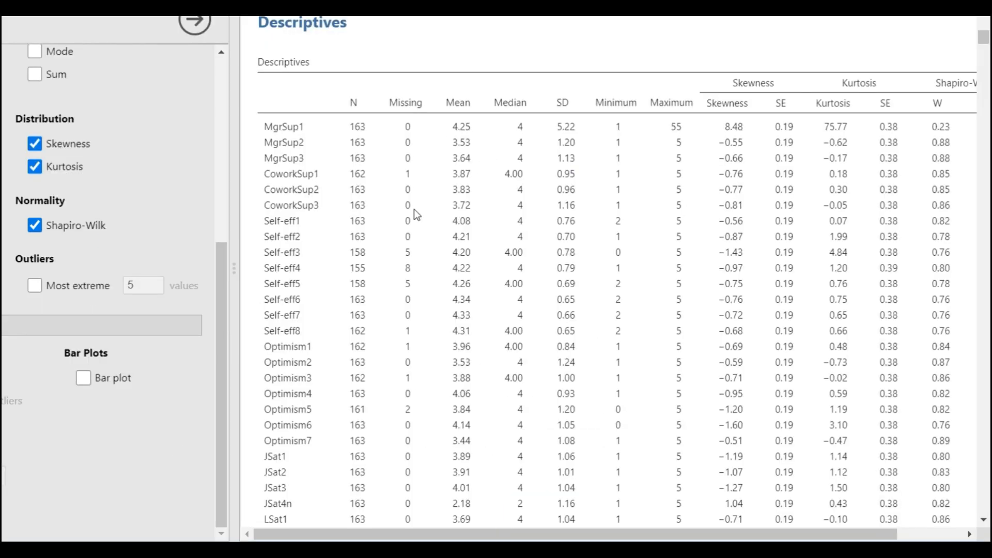
pyautogui.scroll(-3, 417, 223)
pyautogui.scroll(2, 424, 357)
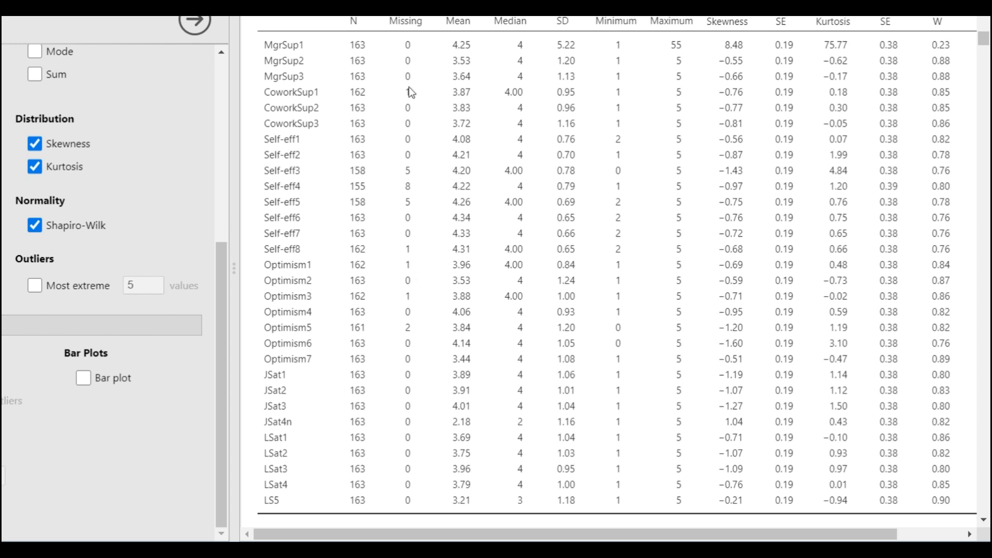
pyautogui.click(410, 396)
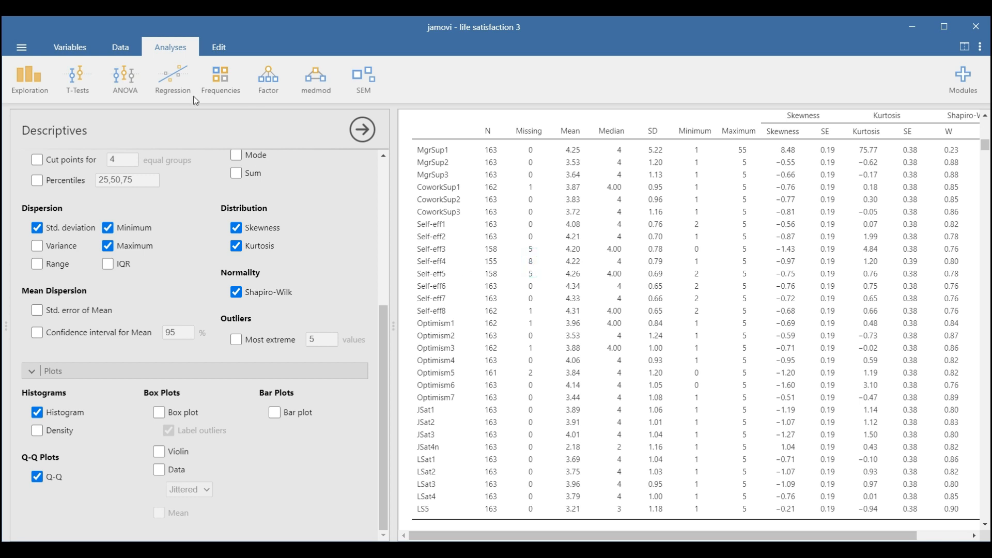
# Step: Return to the variable list and select the Self-eff4 variable
pyautogui.click(71, 49)
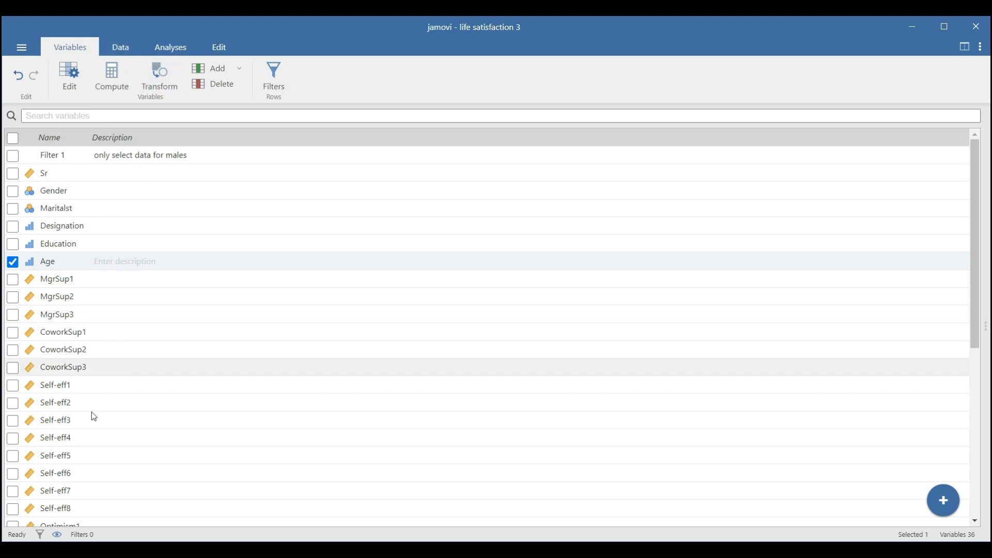
pyautogui.click(44, 437)
pyautogui.scroll(-5, 122, 401)
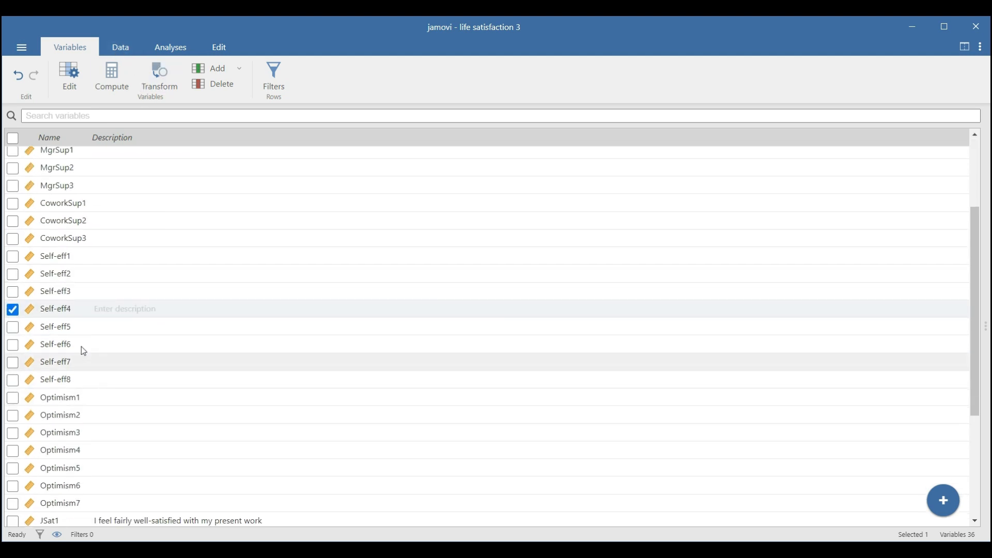
pyautogui.click(47, 309)
pyautogui.rightClick(27, 312)
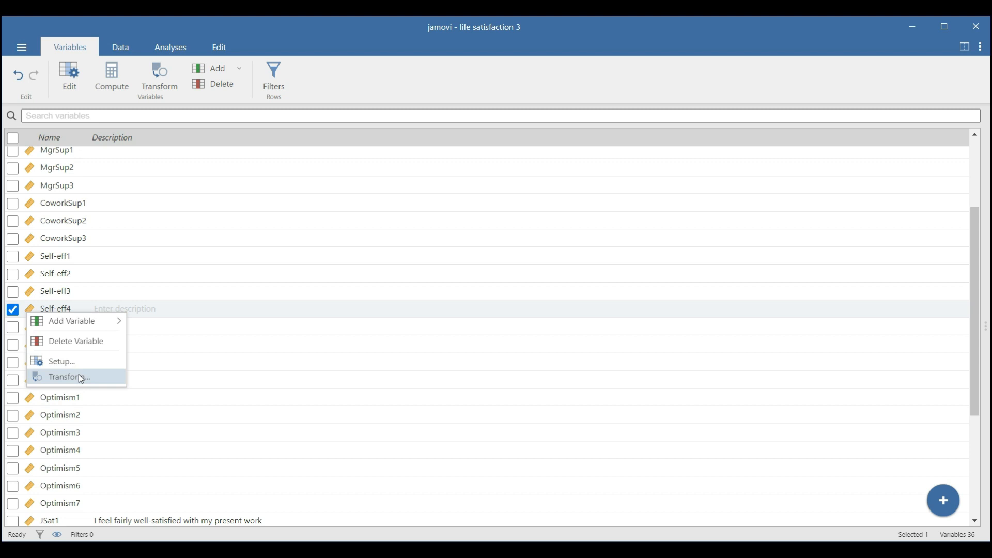
pyautogui.click(237, 355)
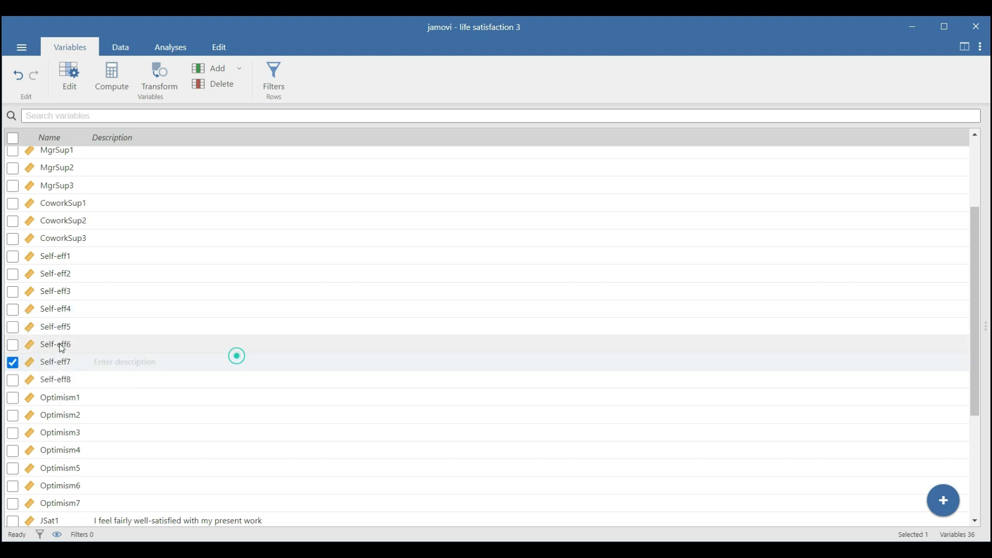
# Step: Insert a transformed variable directly before Self-eff5 and name it self-eff4mean
pyautogui.click(31, 331)
pyautogui.rightClick(29, 331)
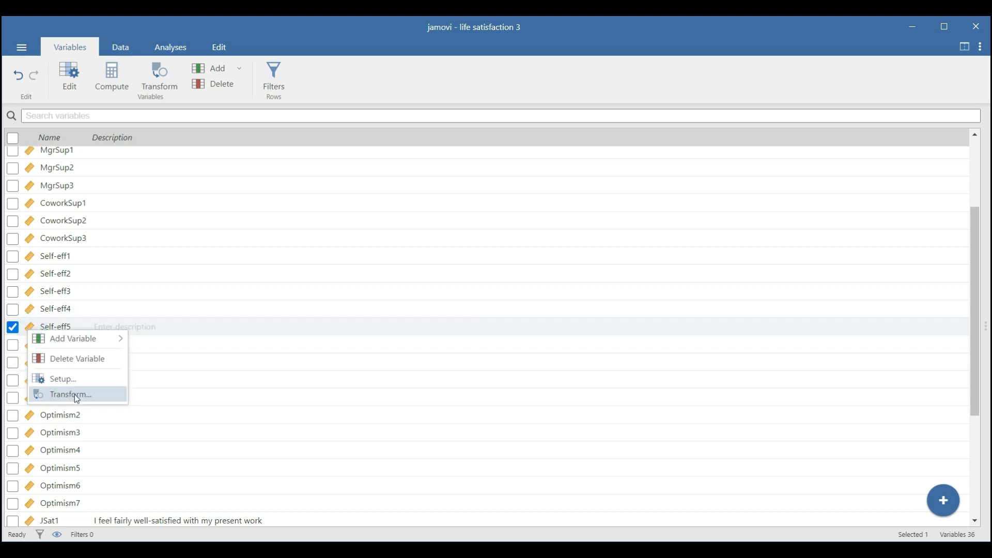
pyautogui.moveTo(87, 342)
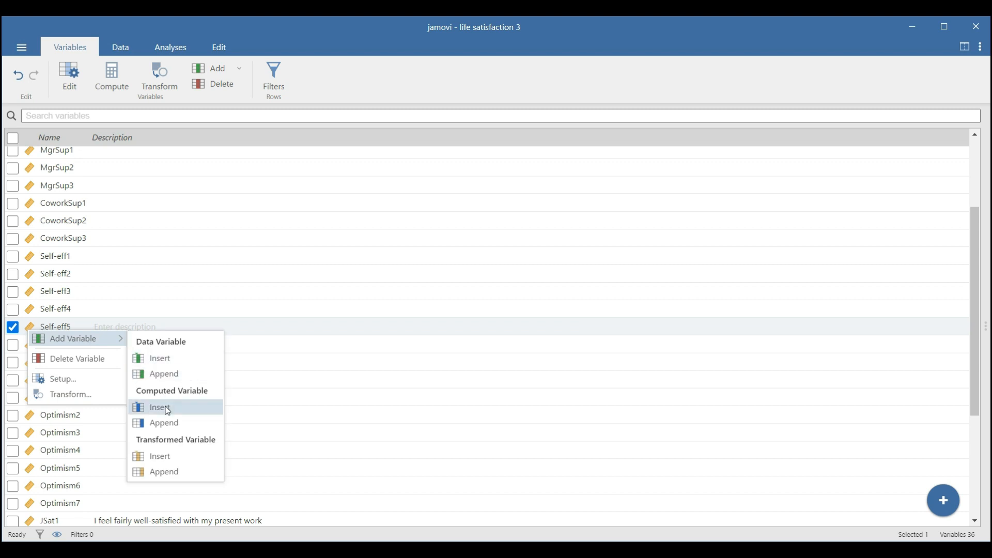
pyautogui.click(173, 457)
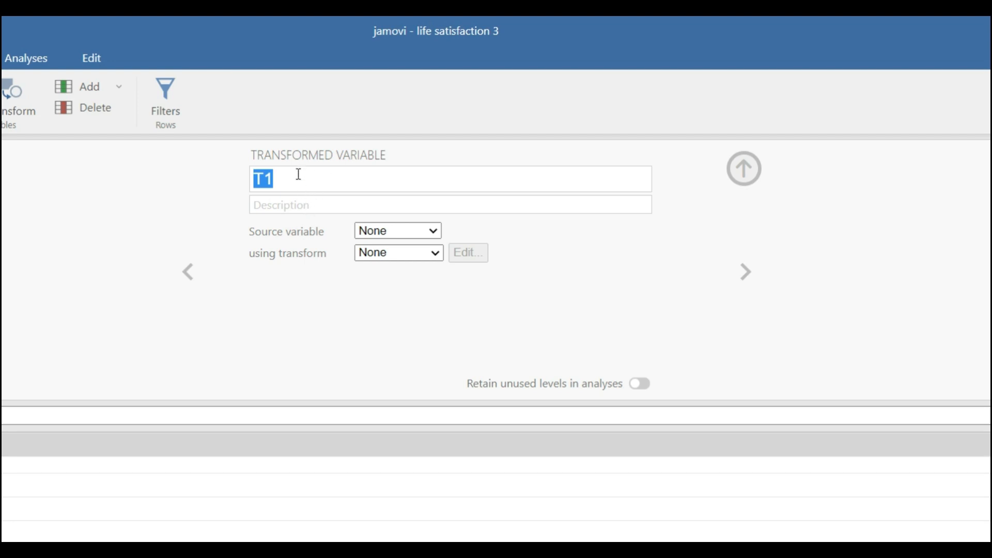
pyautogui.press('BackSpace')
pyautogui.write('self-eff')
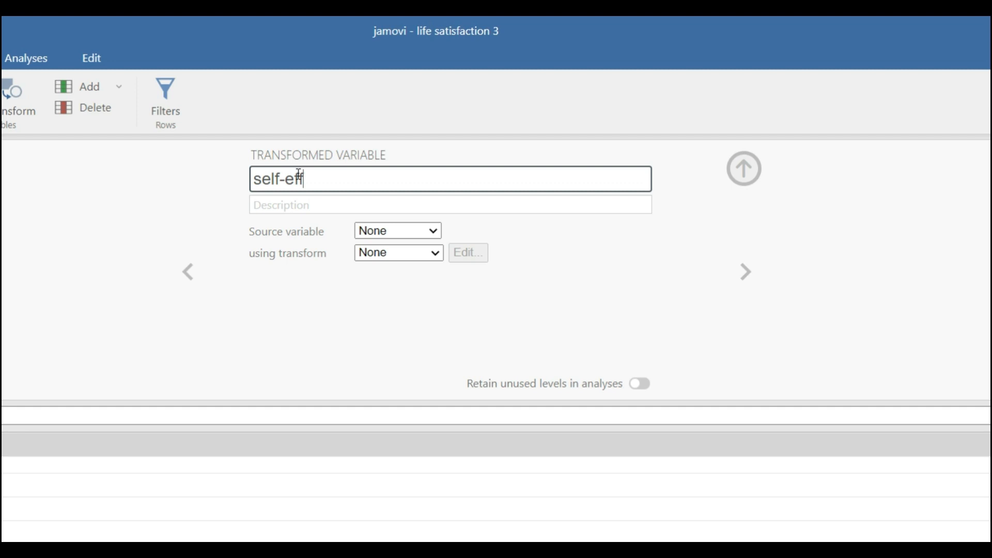
pyautogui.write('4mean')
# Step: Give the self-eff4mean variable the description "trearing for self-eff4"
pyautogui.click(337, 198)
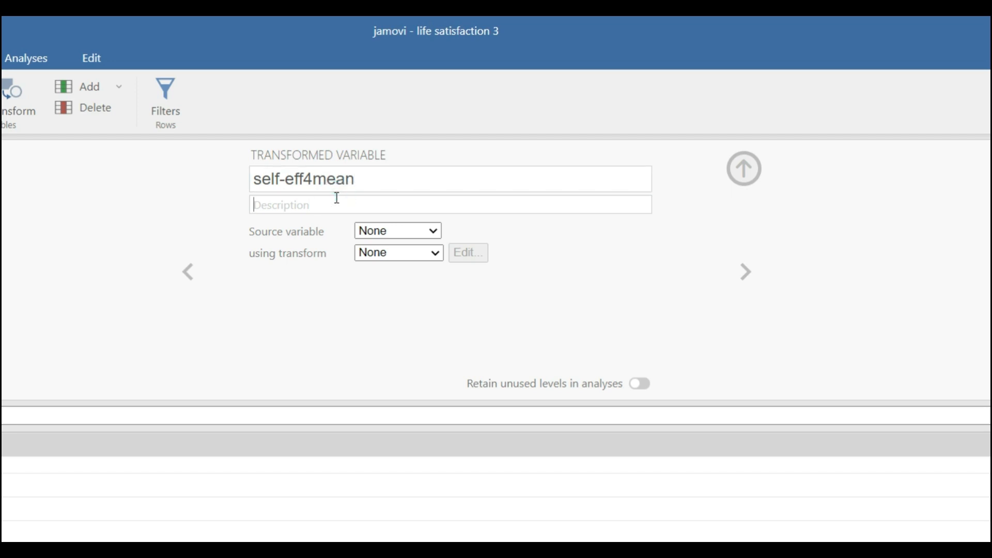
pyautogui.write('treaing missing values')
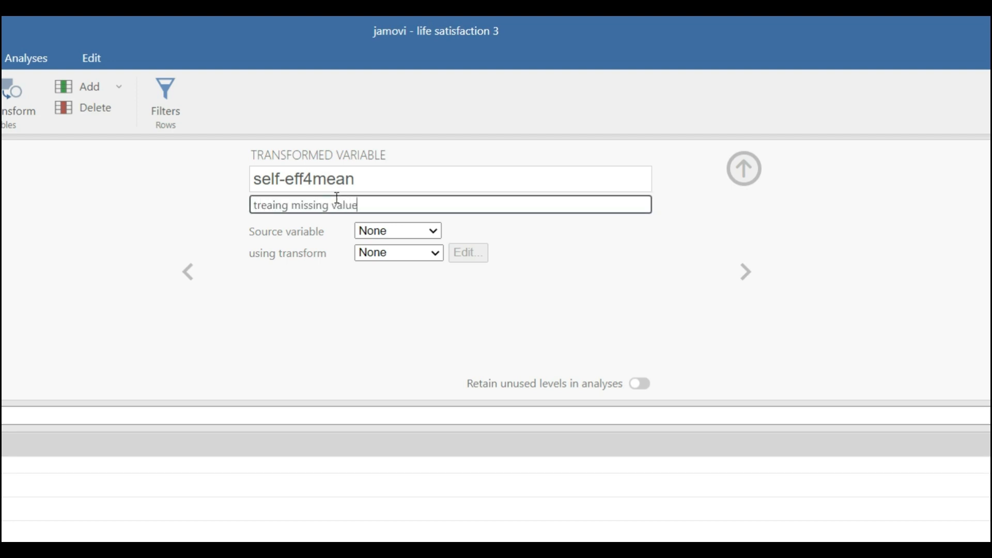
pyautogui.press('BackSpace')
pyautogui.press('BackSpace')
pyautogui.press('BackSpace')
pyautogui.press('BackSpace')
pyautogui.press('BackSpace')
pyautogui.press('BackSpace')
pyautogui.press('BackSpace')
pyautogui.press('BackSpace')
pyautogui.press('BackSpace')
pyautogui.press('BackSpace')
pyautogui.press('BackSpace')
pyautogui.press('BackSpace')
pyautogui.press('BackSpace')
pyautogui.press('BackSpace')
pyautogui.press('BackSpace')
pyautogui.write('ing for self-eff')
pyautogui.write('i')
pyautogui.write('4')
# Step: Set Self-eff4 as the source variable of self-eff4mean and create a new transform for it
pyautogui.click(401, 232)
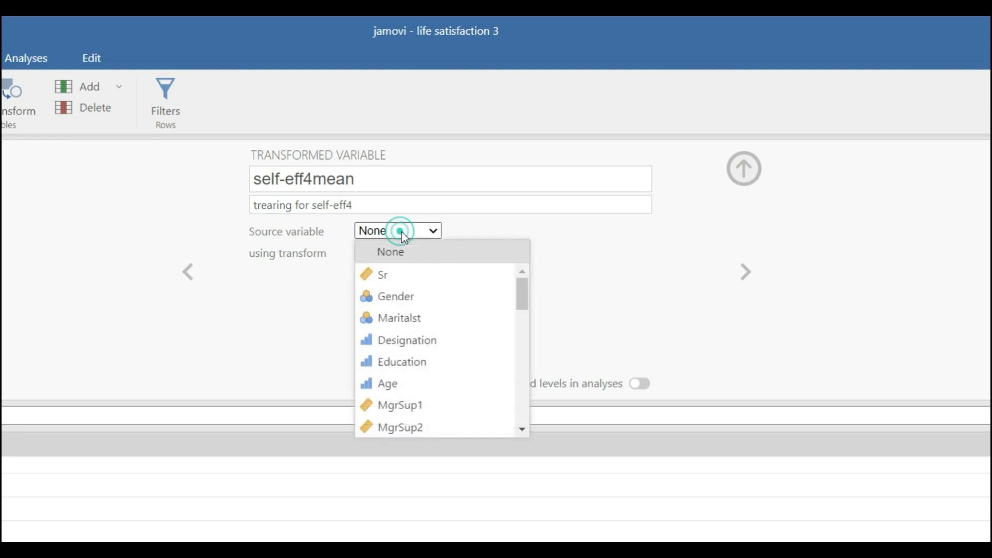
pyautogui.scroll(-2, 434, 367)
pyautogui.scroll(-4, 438, 385)
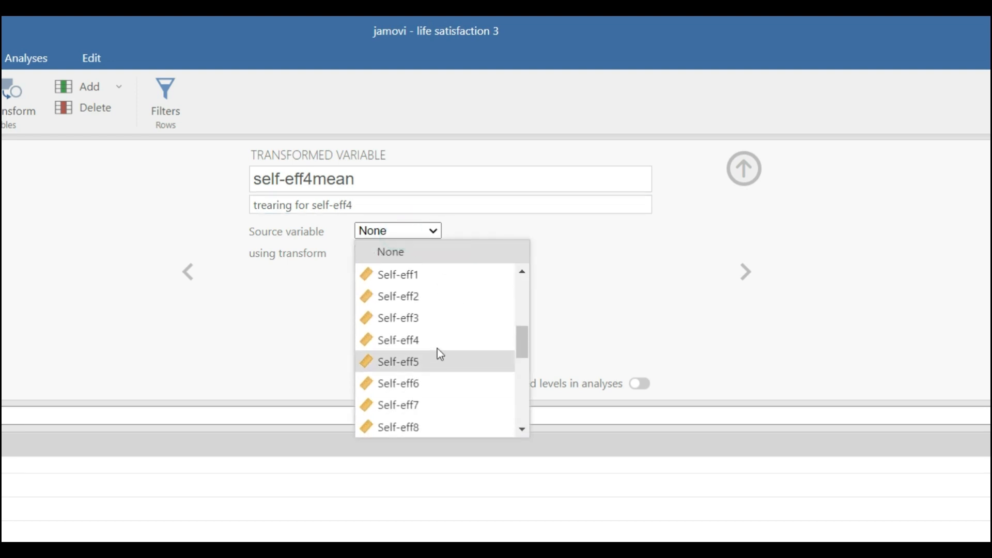
pyautogui.click(434, 341)
pyautogui.click(416, 252)
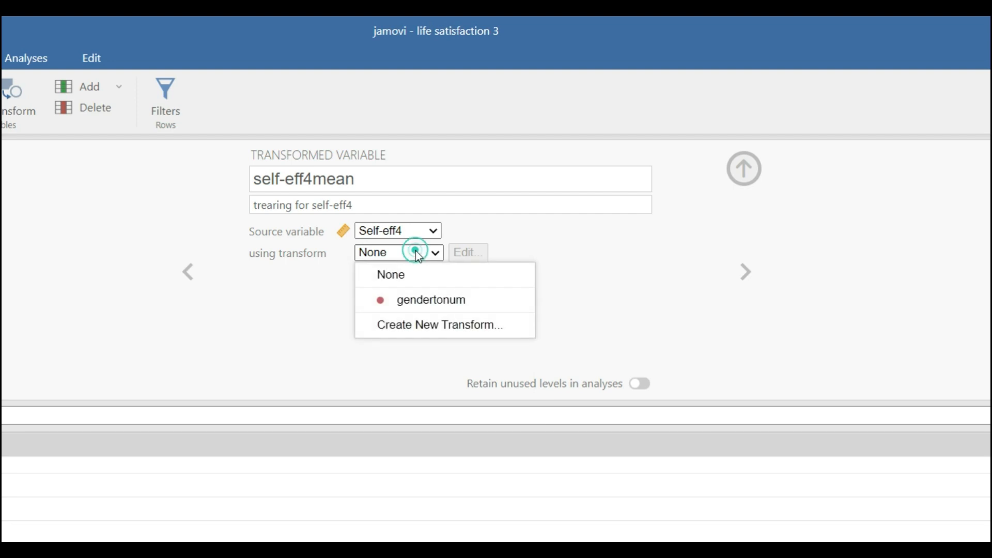
pyautogui.moveTo(436, 313)
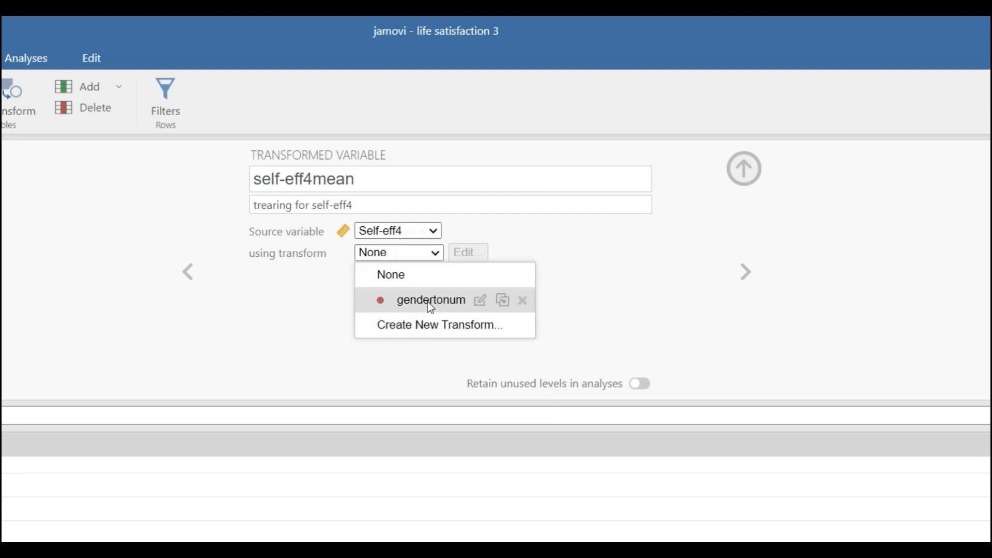
pyautogui.click(435, 324)
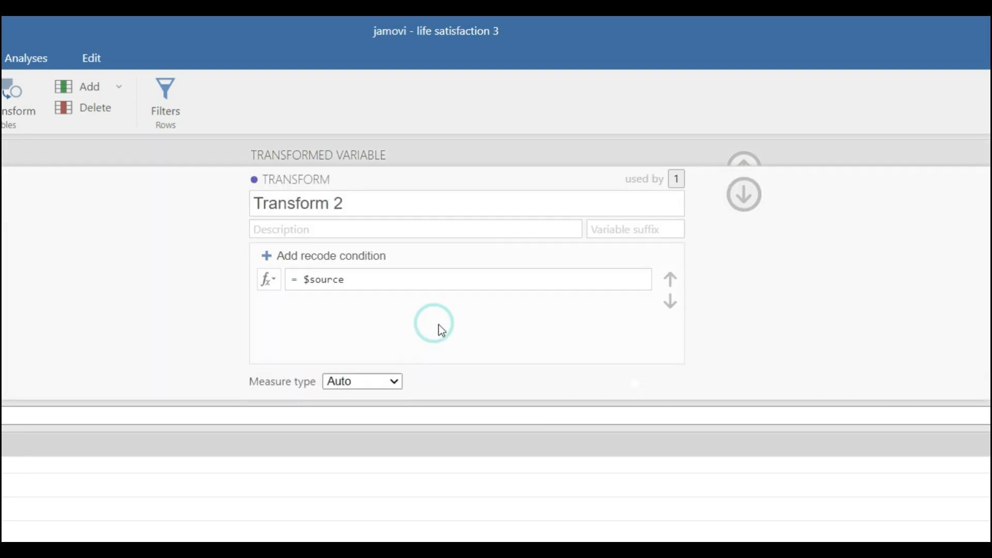
# Step: Add a recode condition to the transform that tests whether $source == NA
pyautogui.click(372, 282)
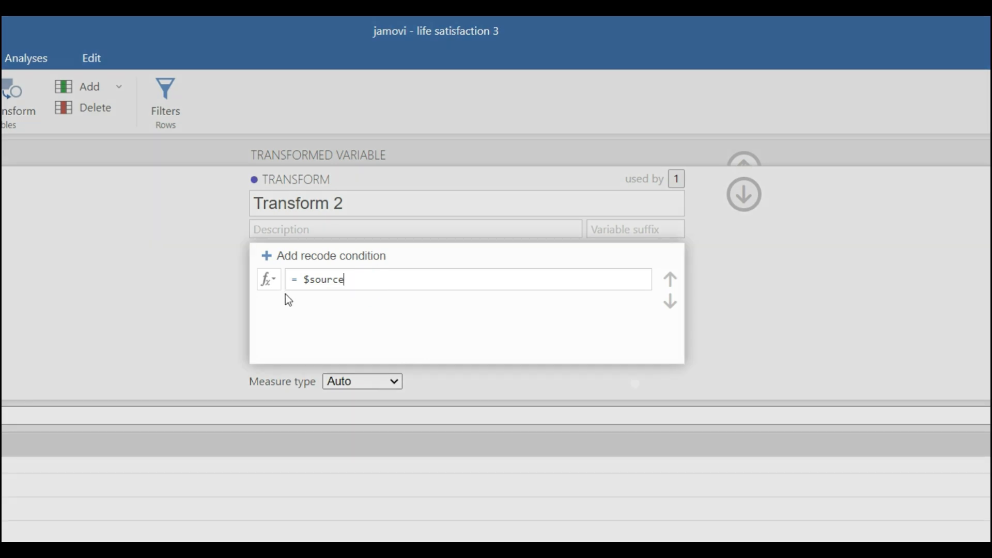
pyautogui.click(324, 256)
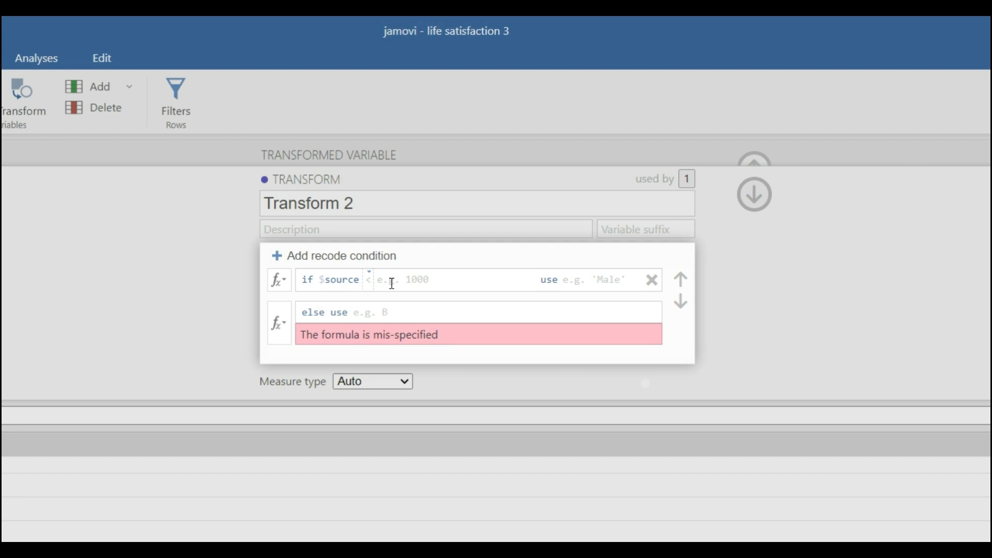
pyautogui.write('== ')
pyautogui.write('NA')
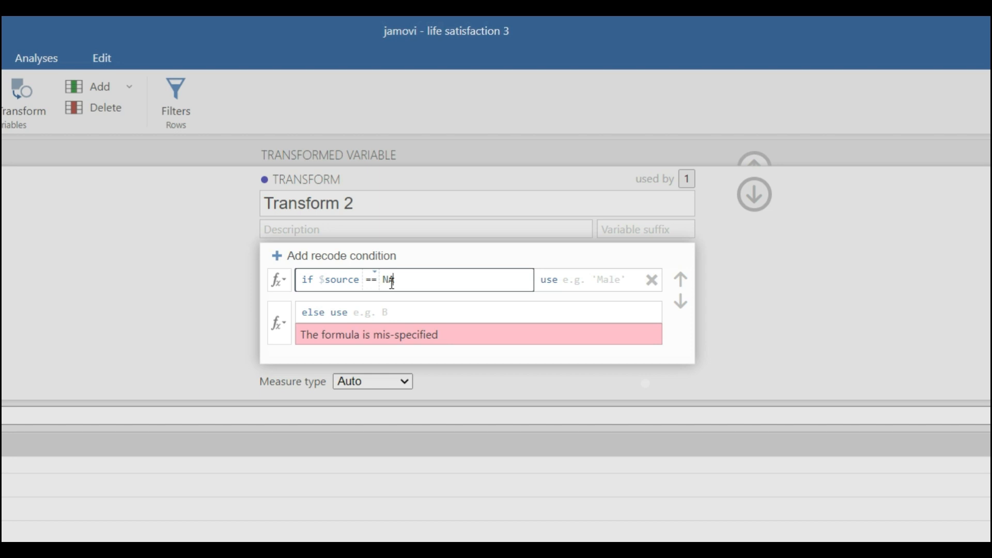
pyautogui.doubleClick(417, 280)
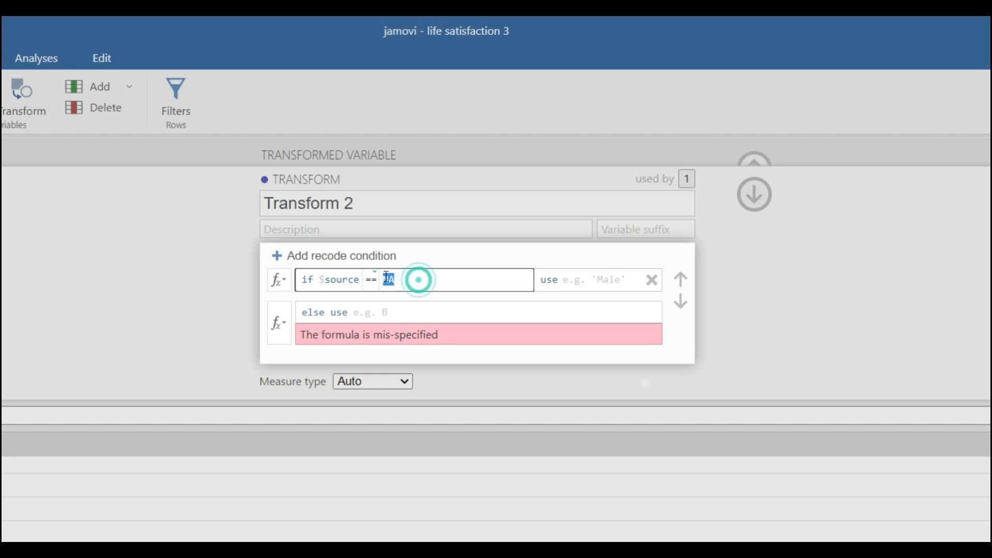
# Step: Set the result used when the NA condition is met to Vmean($source)
pyautogui.click(609, 285)
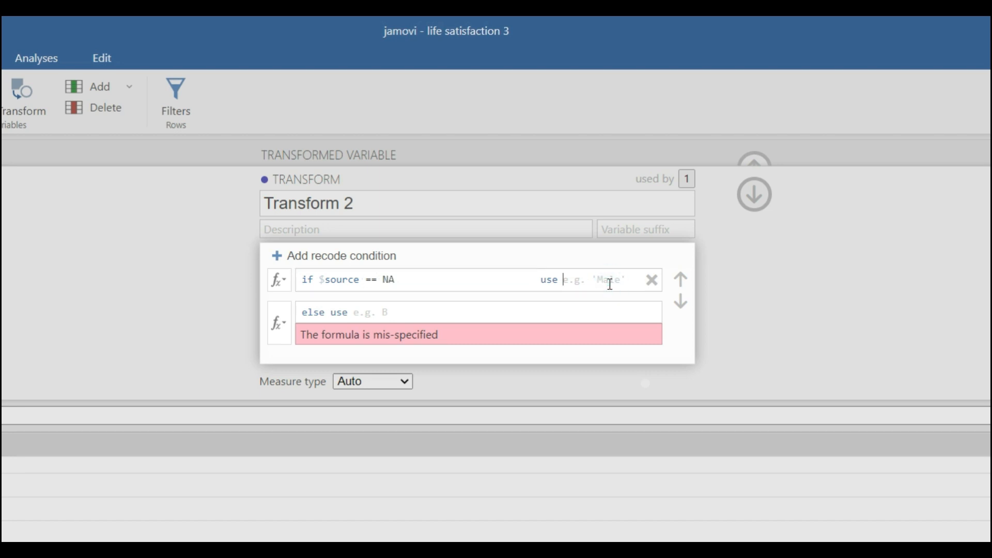
pyautogui.write('v')
pyautogui.press('BackSpace')
pyautogui.write('Vmean')
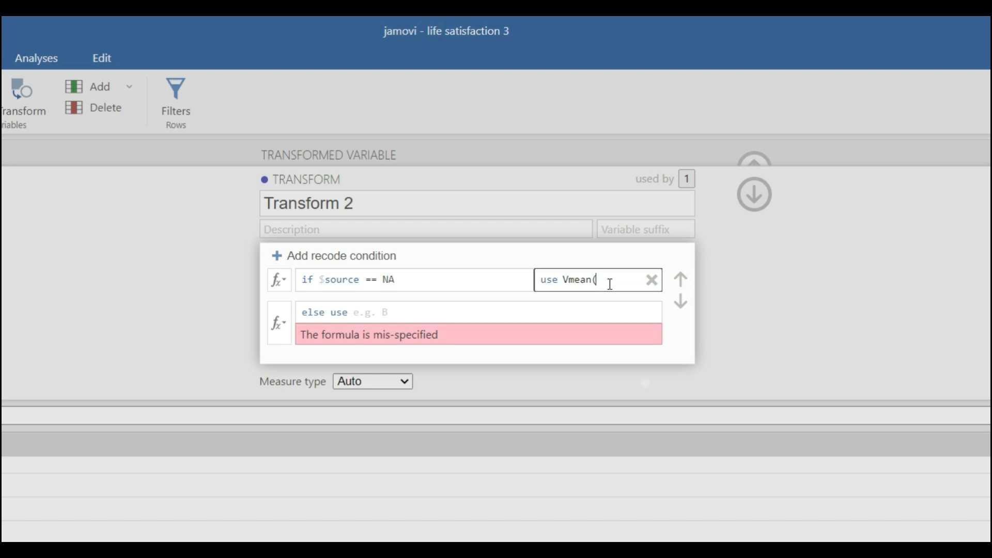
pyautogui.write('($')
pyautogui.write('spur')
pyautogui.write('ce')
# Step: Set the transform's else-use value to $source and apply the formula
pyautogui.click(398, 313)
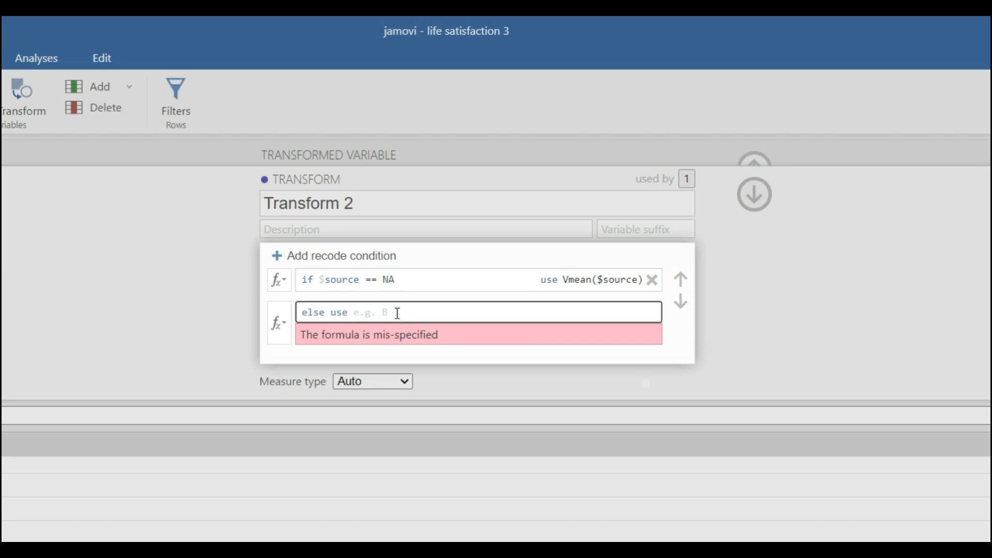
pyautogui.write('$source')
pyautogui.press('Return')
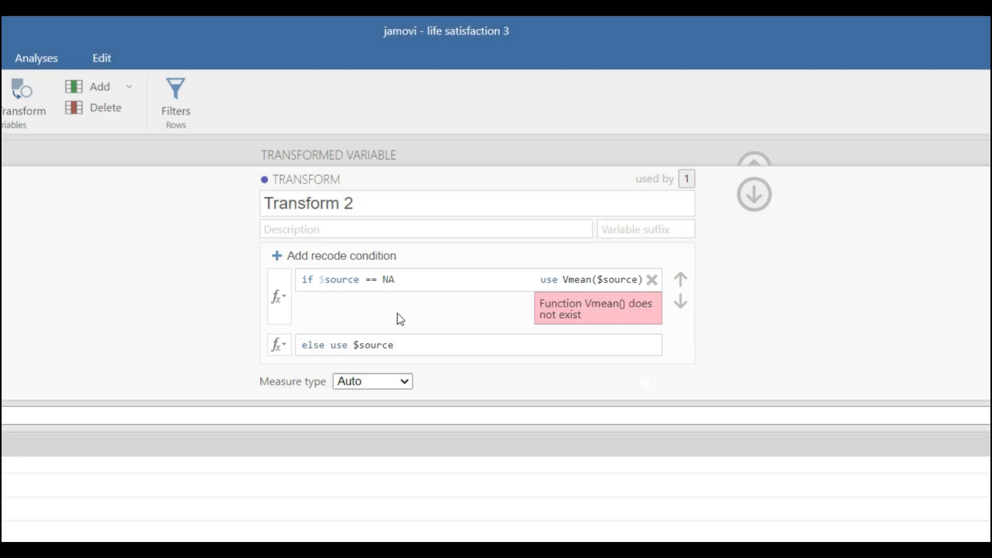
# Step: Change the function in the NA condition's result to VMean($source) and apply it
pyautogui.click(577, 277)
pyautogui.click(578, 277)
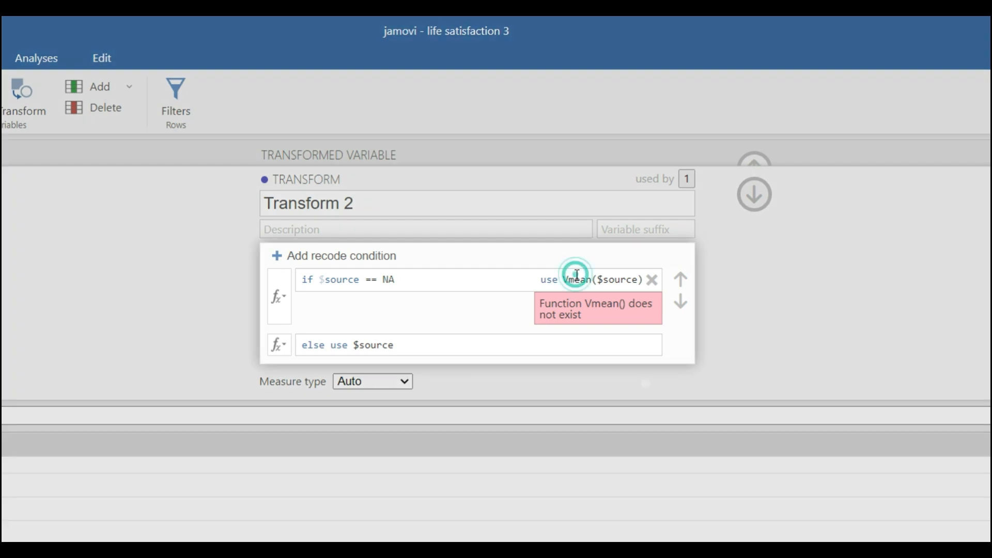
pyautogui.press('BackSpace')
pyautogui.write('M')
pyautogui.press('Return')
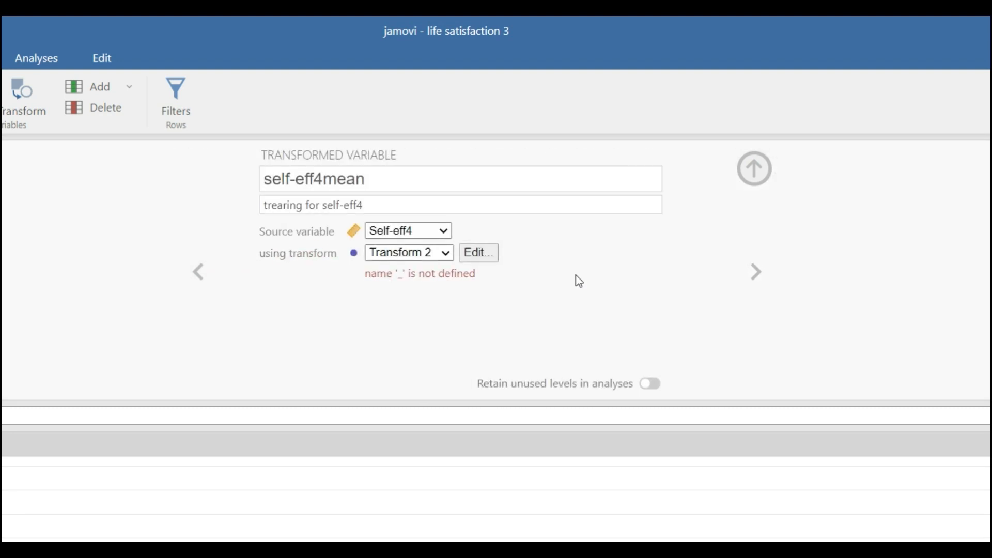
# Step: Reopen Transform 2 for editing, change the NA condition's result to VMEAN($source), and close the transform editor
pyautogui.click(429, 251)
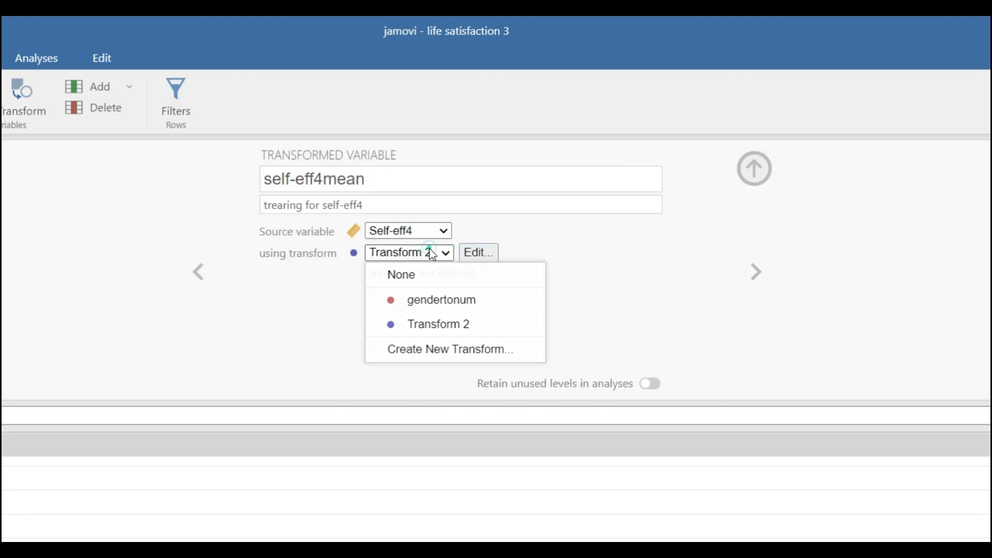
pyautogui.click(483, 254)
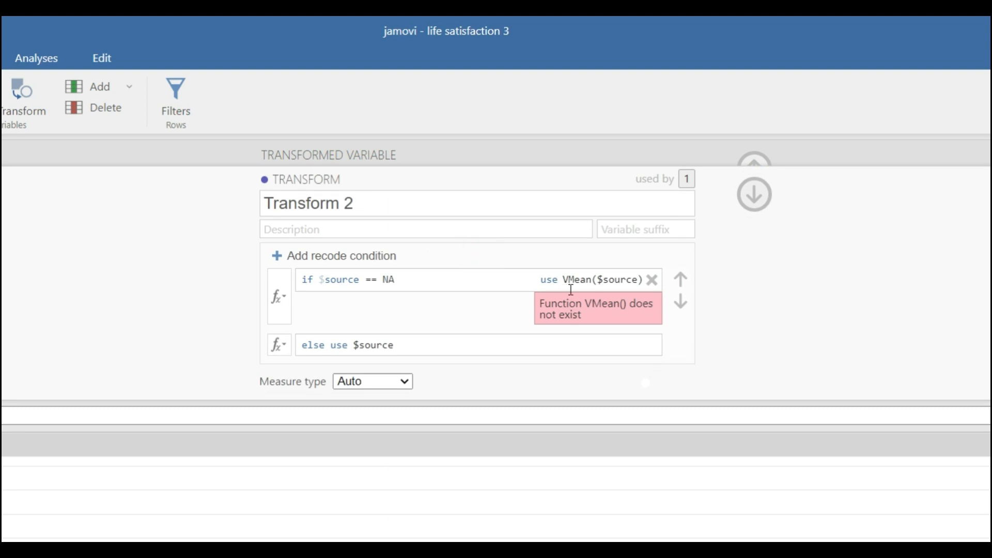
pyautogui.click(589, 280)
pyautogui.click(591, 280)
pyautogui.press('BackSpace')
pyautogui.press('BackSpace')
pyautogui.press('BackSpace')
pyautogui.write('EAN')
pyautogui.press('Return')
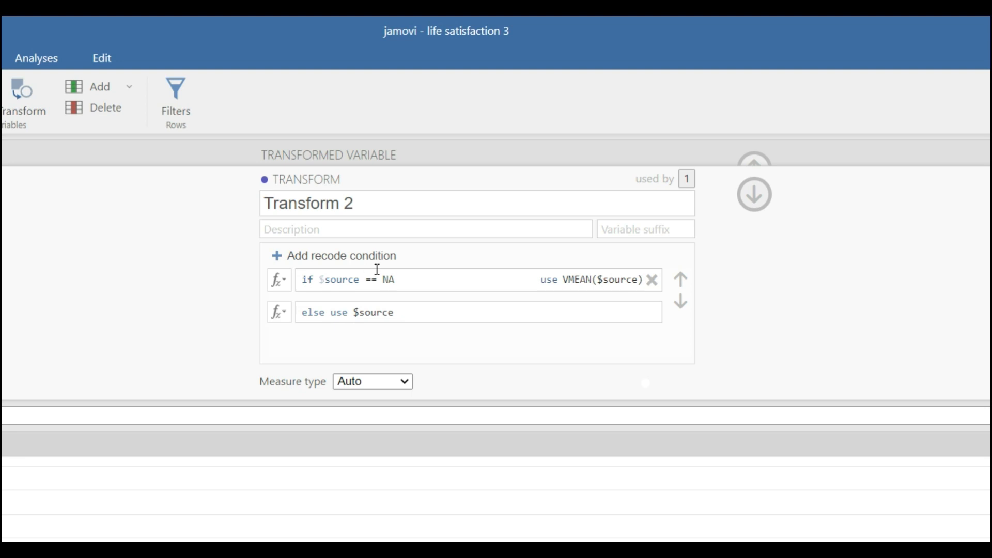
pyautogui.click(753, 186)
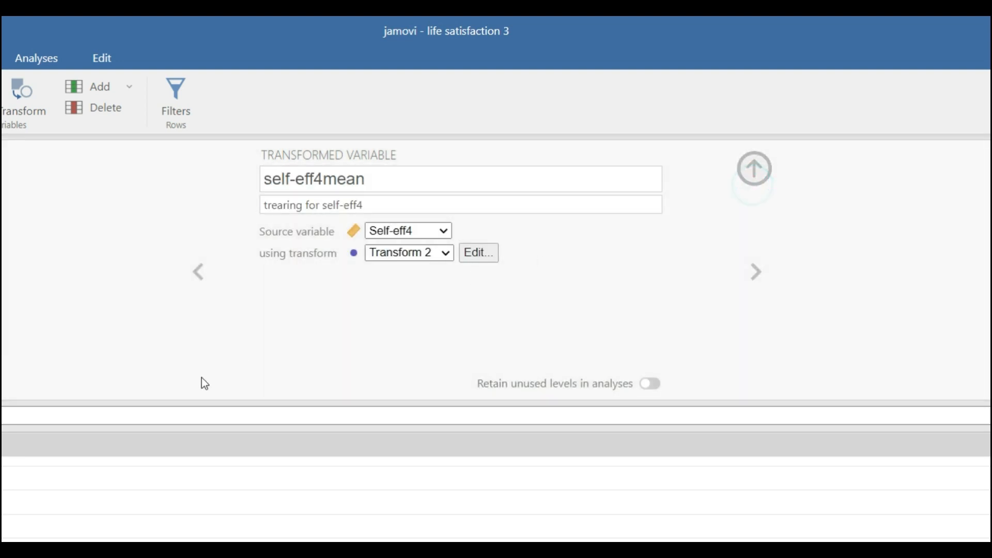
# Step: Examine the self-eff4mean column in the data sheet, comparing its values with Self-eff4 in rows where Self-eff4 is blank
pyautogui.click(126, 46)
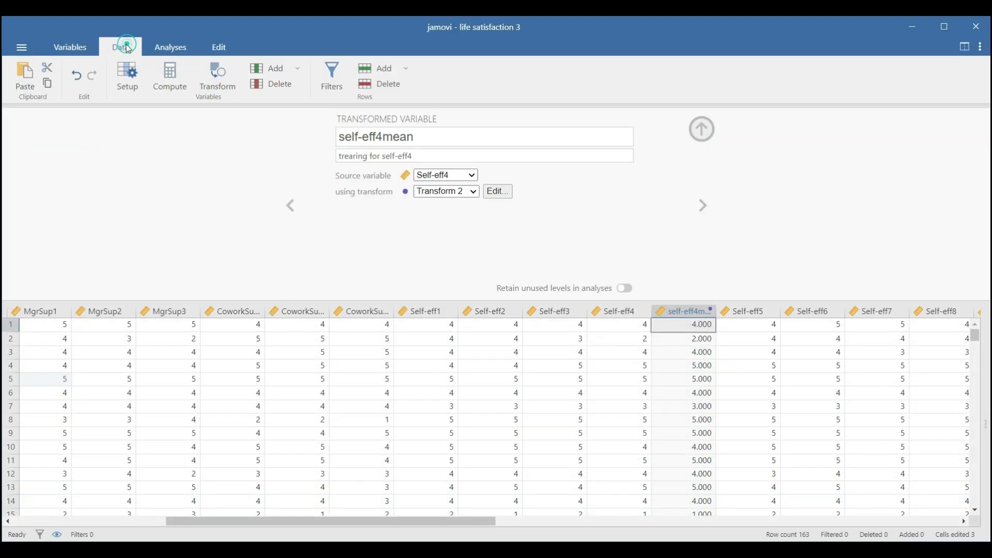
pyautogui.moveTo(483, 523); pyautogui.dragTo(581, 523)
pyautogui.scroll(-3, 520, 417)
pyautogui.scroll(-6, 450, 416)
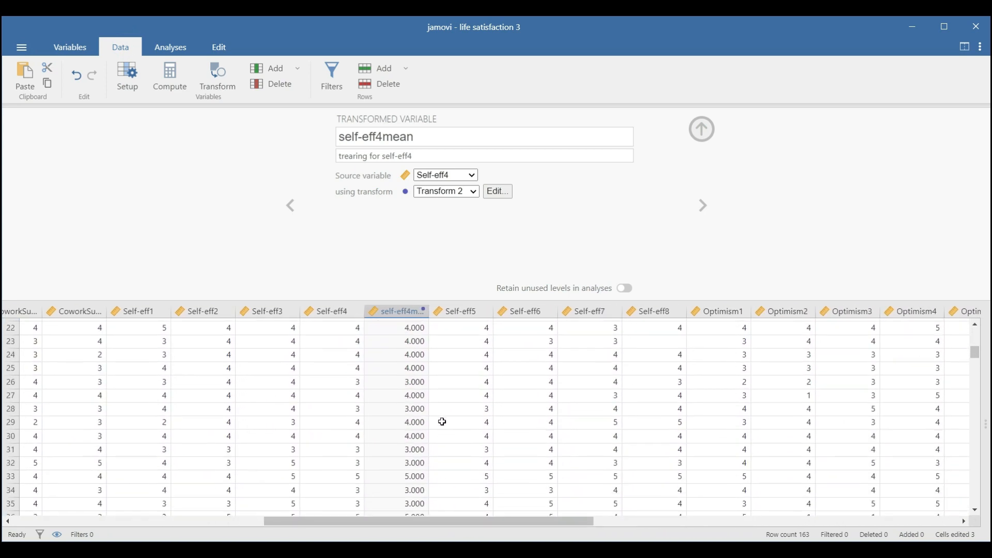
pyautogui.scroll(-5, 343, 361)
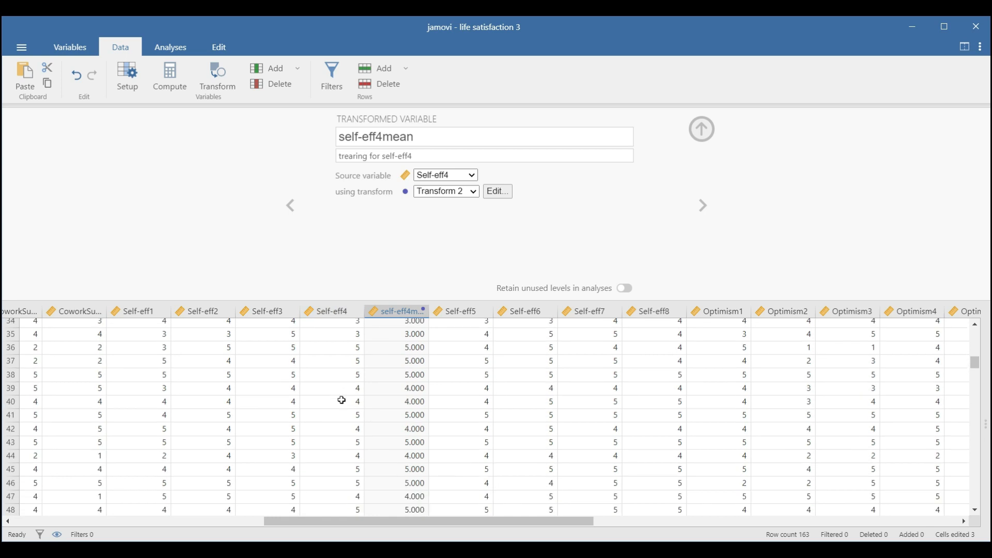
pyautogui.scroll(-3, 341, 412)
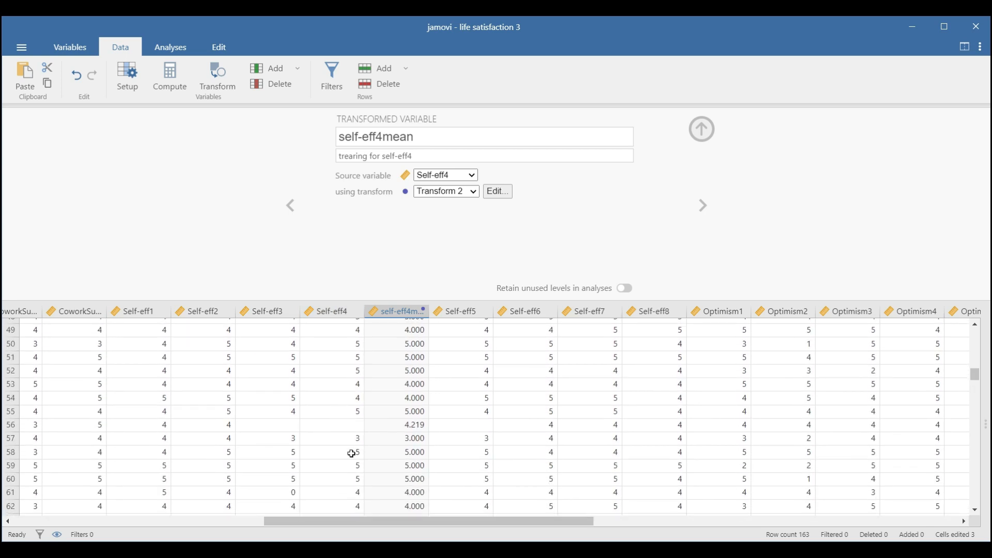
pyautogui.click(406, 429)
pyautogui.scroll(-2, 406, 429)
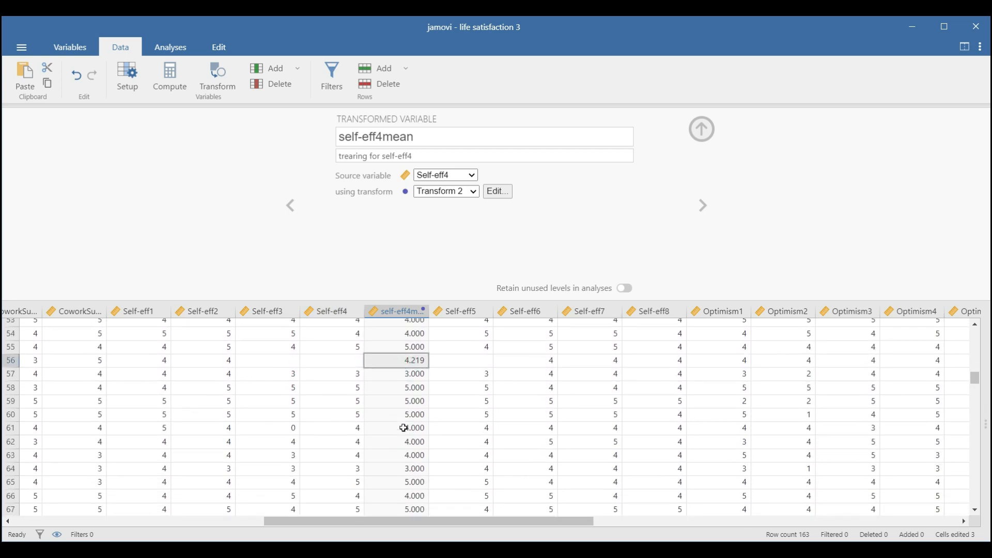
pyautogui.scroll(-3, 404, 428)
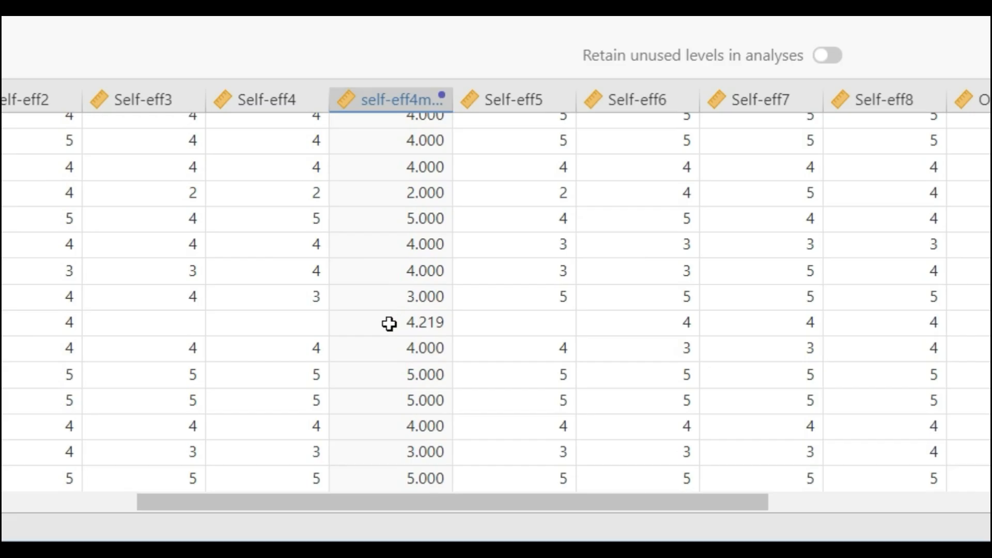
pyautogui.click(389, 324)
pyautogui.scroll(-5, 398, 327)
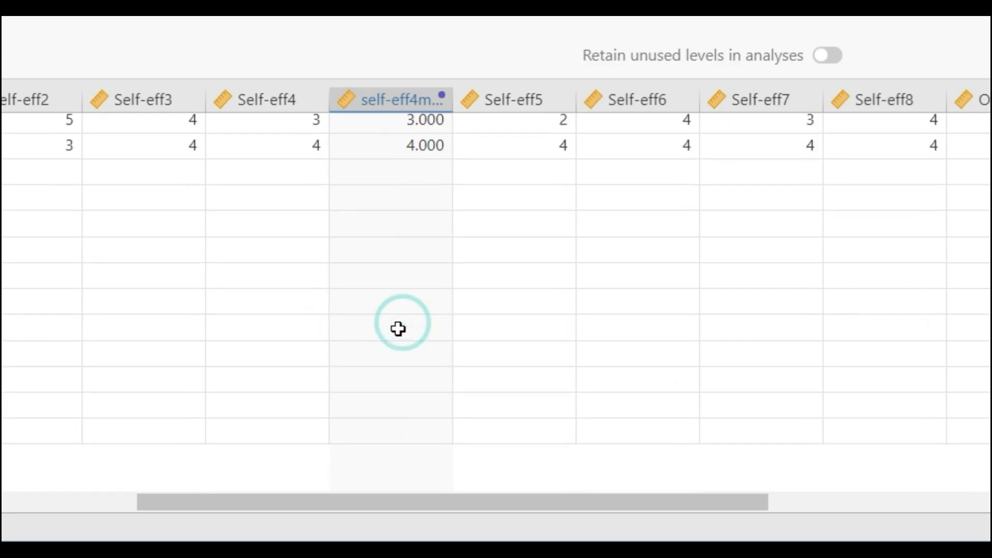
pyautogui.scroll(-5, 398, 329)
pyautogui.scroll(7, 399, 329)
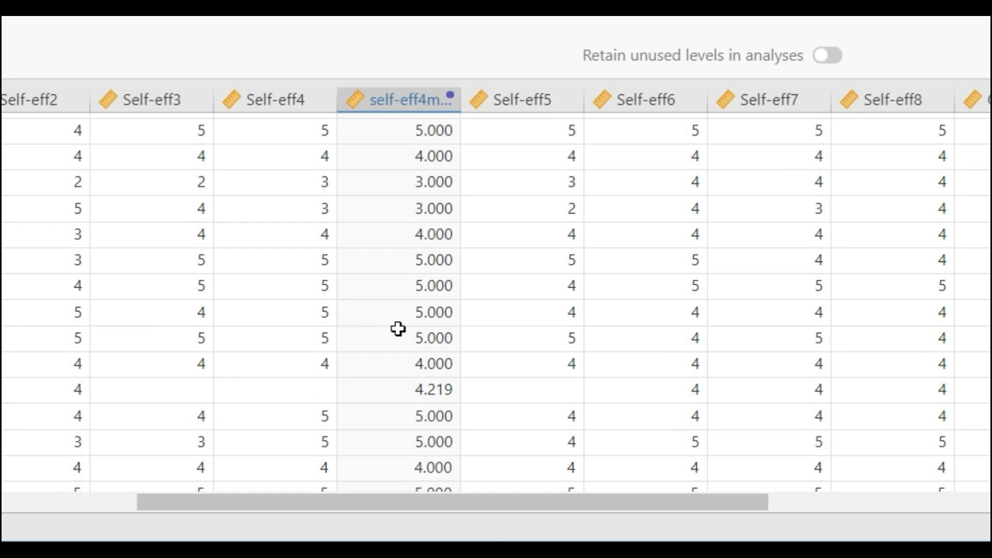
# Step: Compare the filled-in self-eff4mean cell with the blank Self-eff5 cell beside it, and review the Missing column of the descriptives table
pyautogui.click(543, 392)
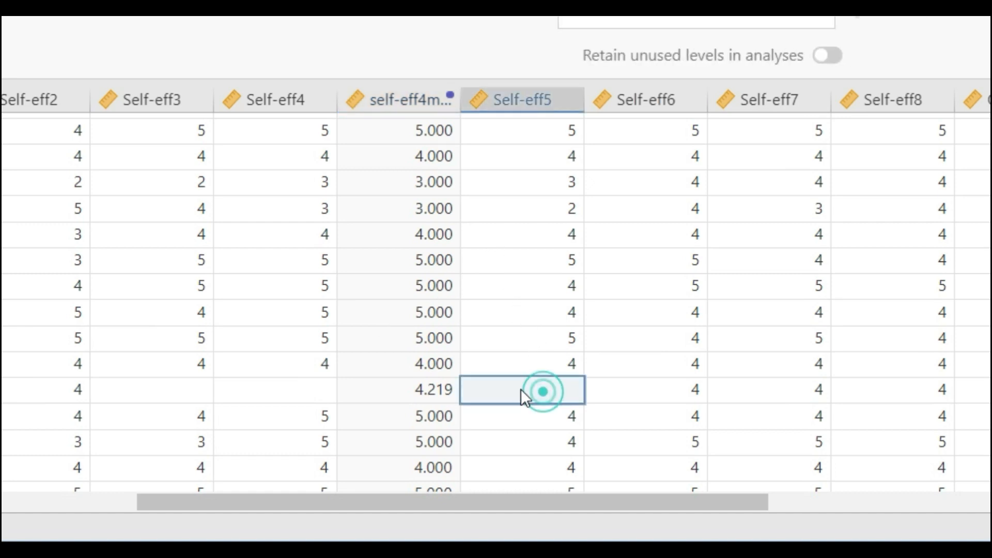
pyautogui.click(417, 385)
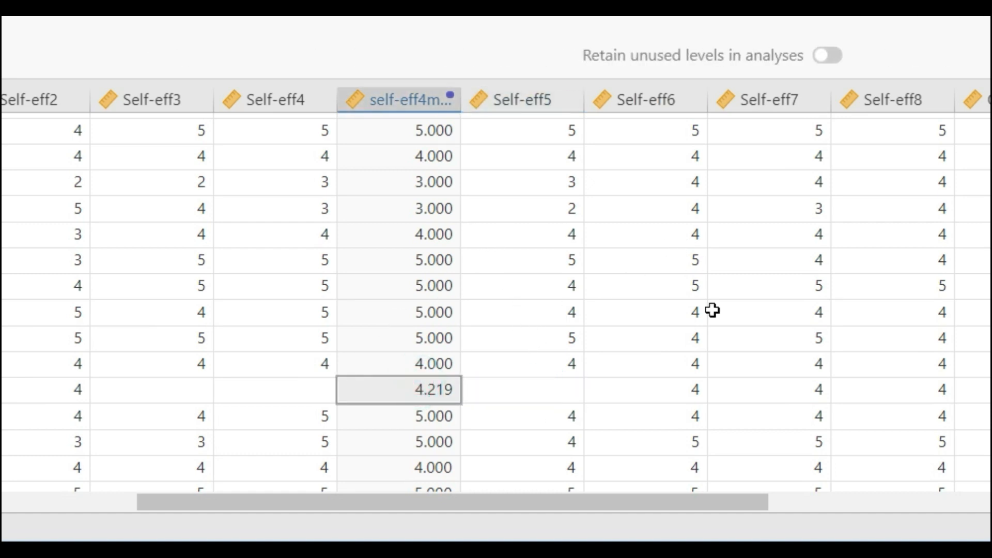
pyautogui.click(734, 497)
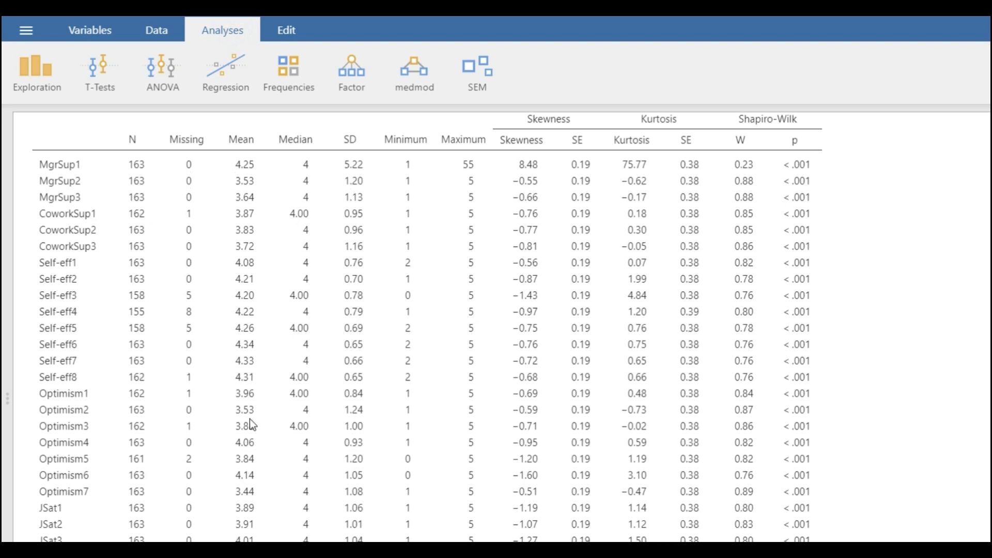
pyautogui.scroll(-4, 194, 398)
pyautogui.scroll(2, 188, 394)
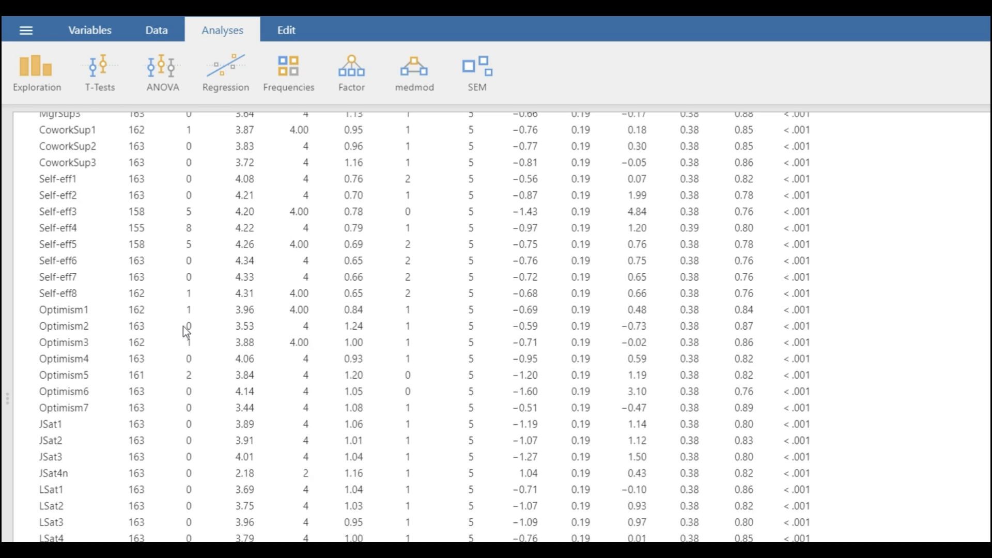
pyautogui.scroll(2, 186, 320)
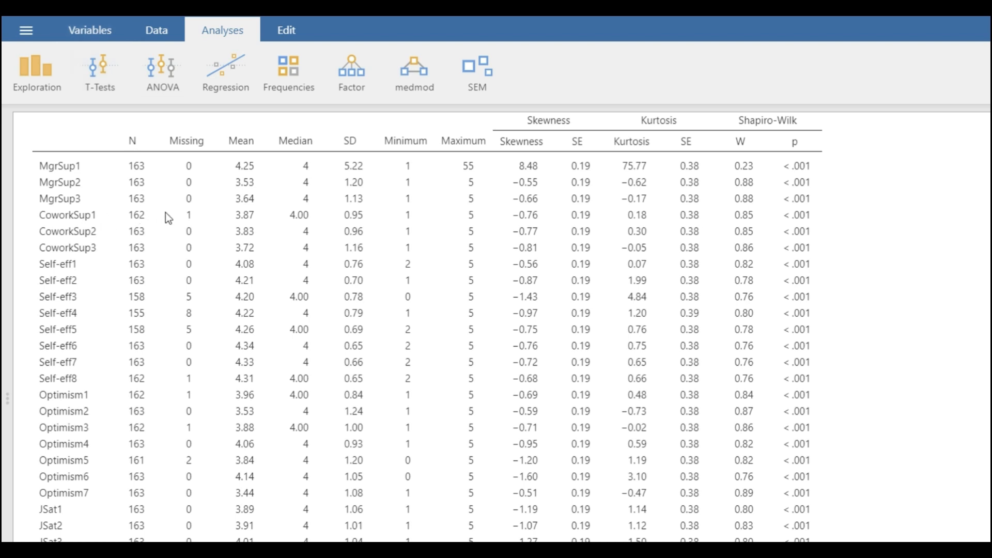
# Step: Insert a new transformed variable directly before CoworkSup2 in the variable list
pyautogui.click(111, 27)
pyautogui.scroll(3, 132, 290)
pyautogui.click(80, 291)
pyautogui.rightClick(80, 291)
pyautogui.click(76, 300)
pyautogui.click(70, 313)
pyautogui.click(70, 312)
pyautogui.rightClick(54, 312)
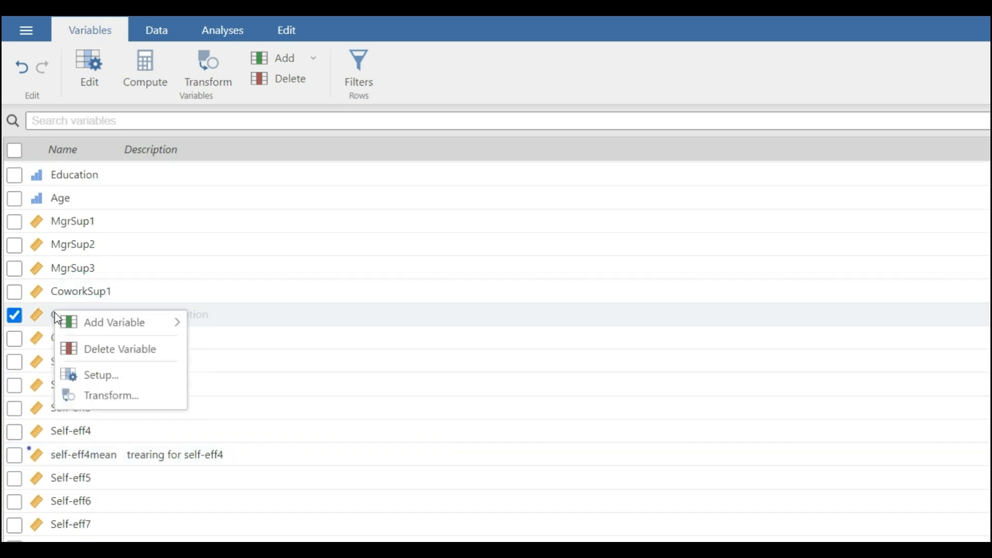
pyautogui.moveTo(125, 324)
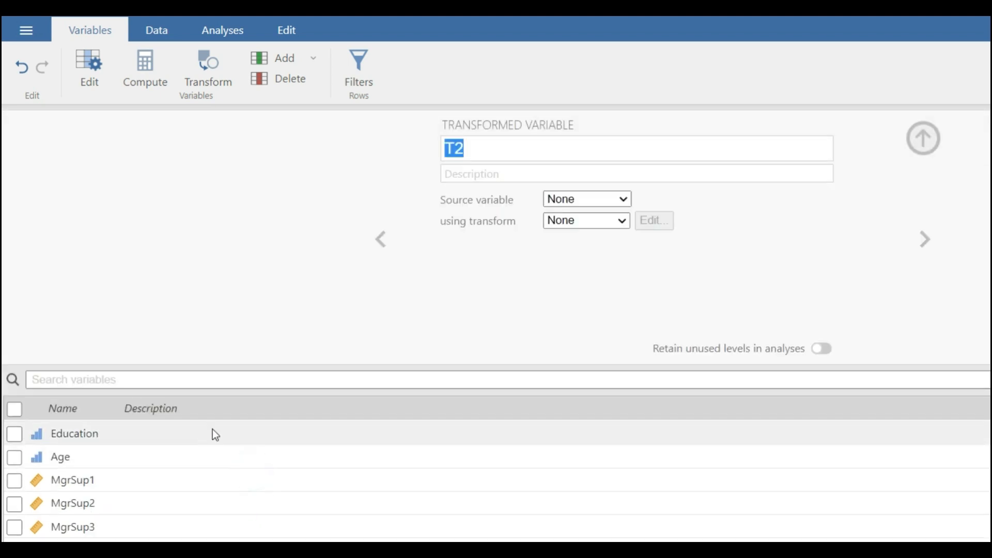
# Step: Name the transformed variable coworksup1m, with CoworkSup1 as its source variable and Transform 2 as its transform
pyautogui.write('cow')
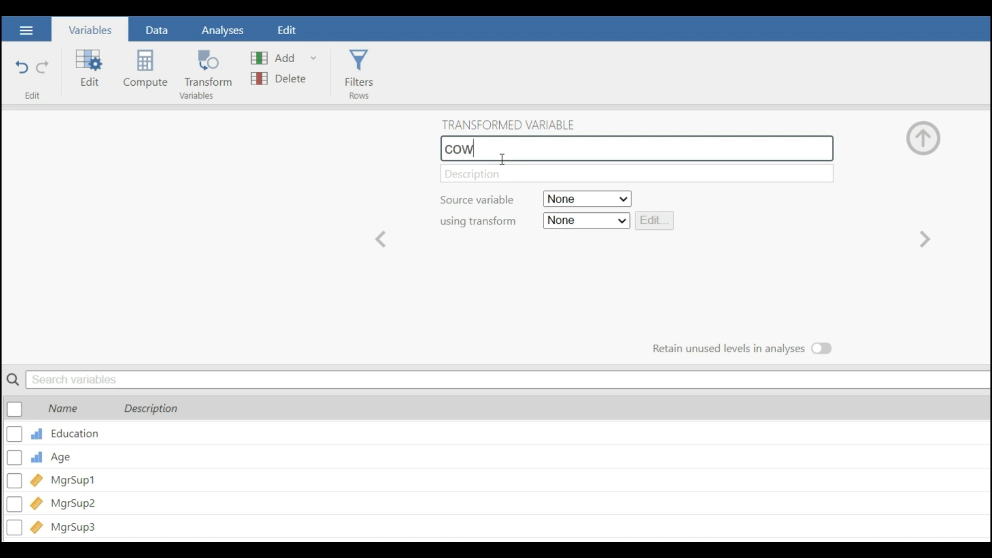
pyautogui.write('orksup1mios')
pyautogui.press('BackSpace')
pyautogui.press('BackSpace')
pyautogui.click(600, 198)
pyautogui.scroll(-3, 613, 310)
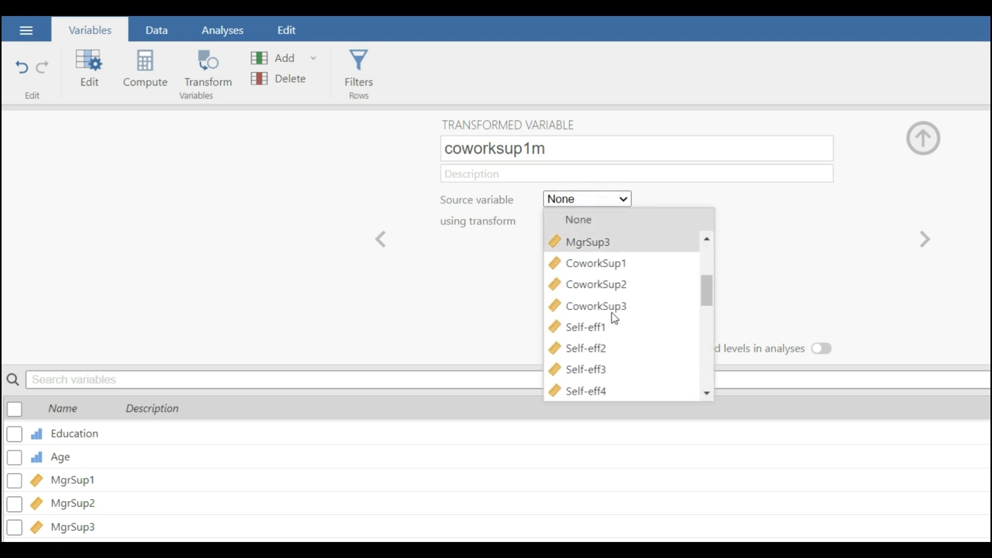
pyautogui.click(614, 262)
pyautogui.click(598, 221)
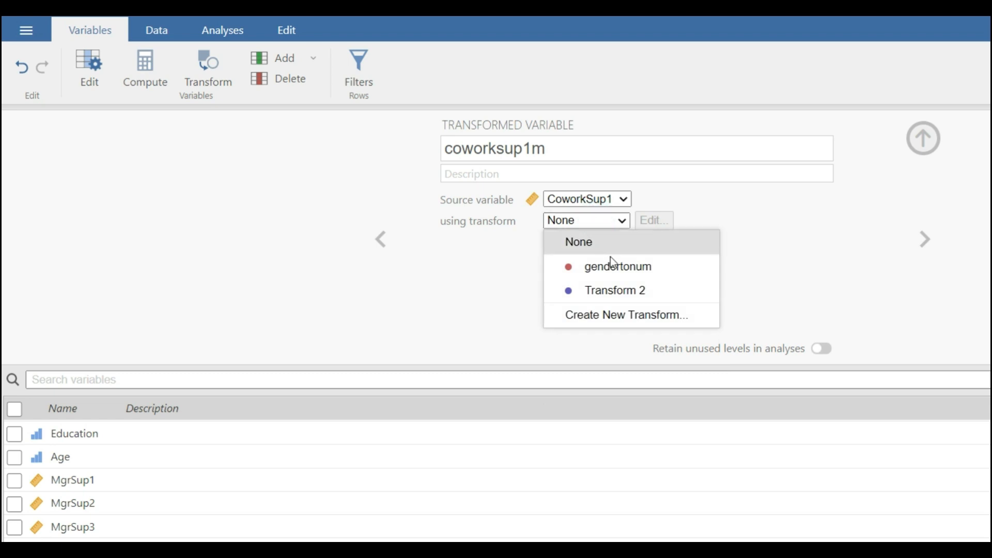
pyautogui.click(623, 289)
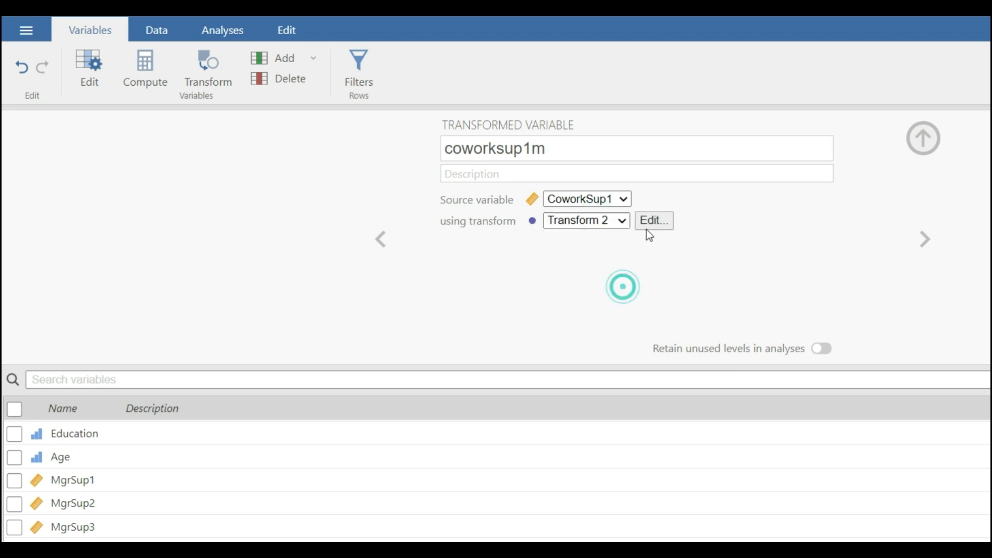
# Step: Rename Transform 2 as "missing value treatment" and close the transform editor
pyautogui.click(646, 224)
pyautogui.click(559, 172)
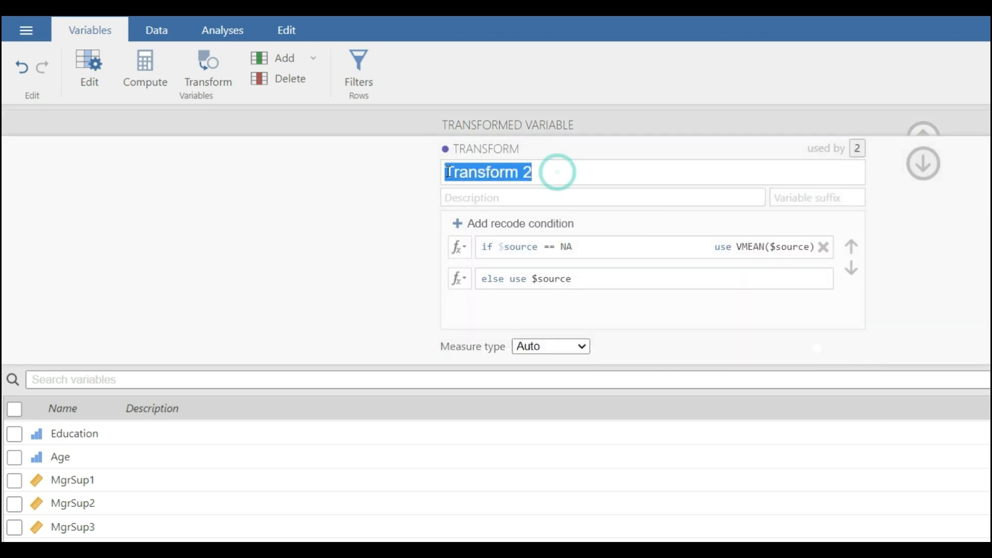
pyautogui.write('missing value')
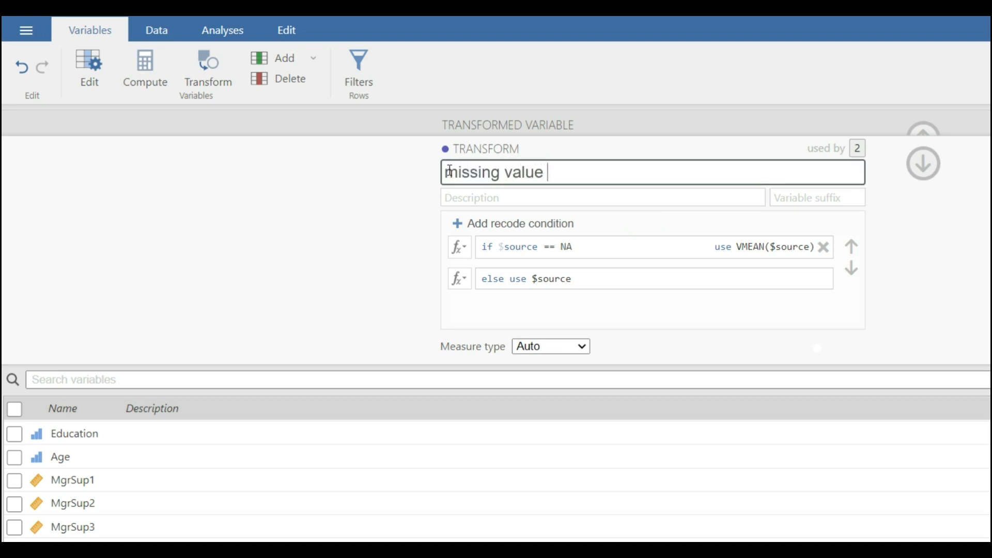
pyautogui.write(' treatment')
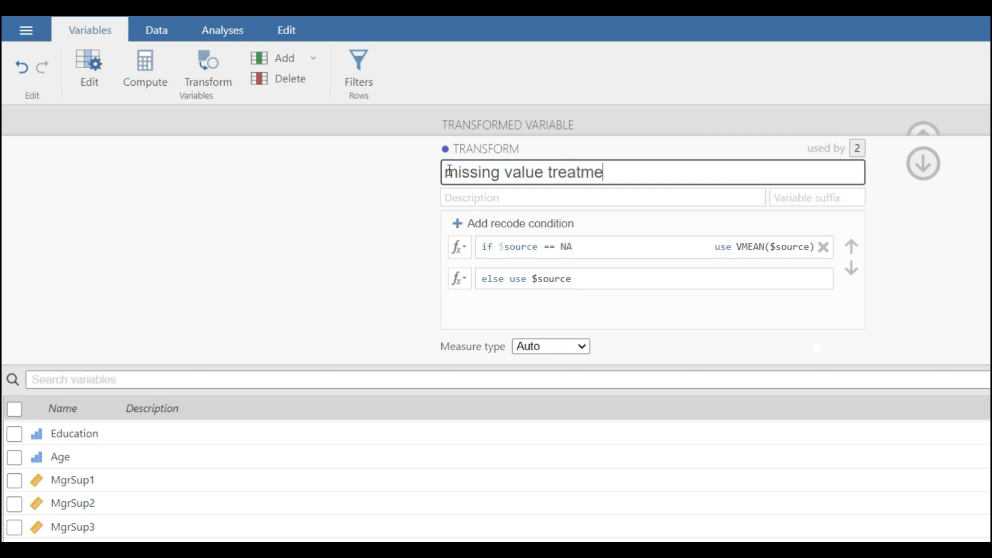
pyautogui.click(923, 164)
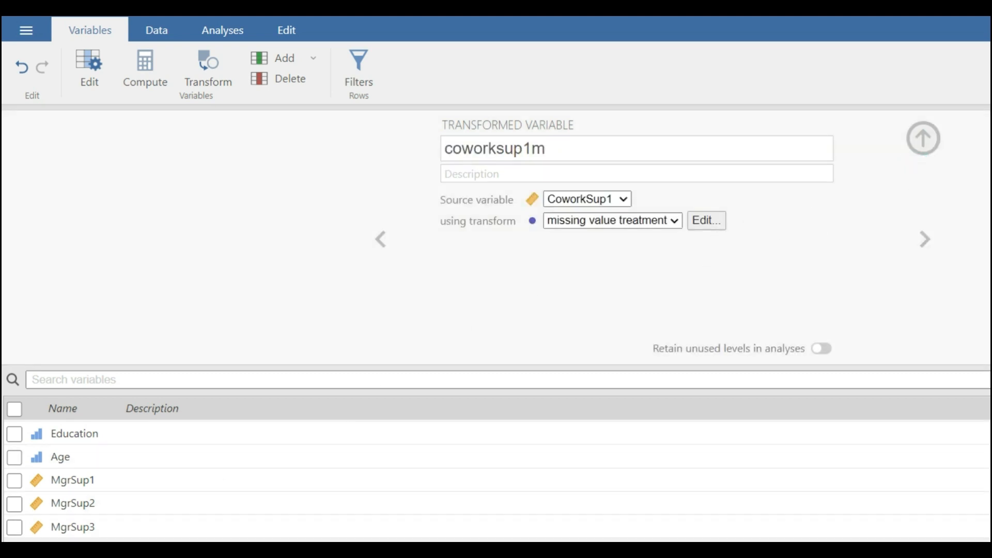
# Step: Examine the coworksup1m column and the columns following it in the data sheet, alongside the missing counts in the descriptives table
pyautogui.click(164, 36)
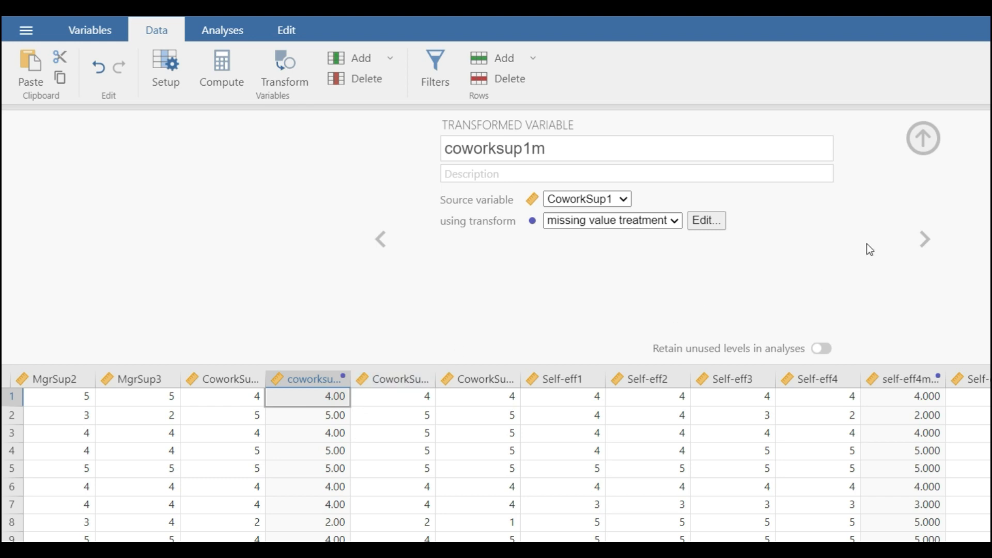
pyautogui.hscroll(10, 496, 456)
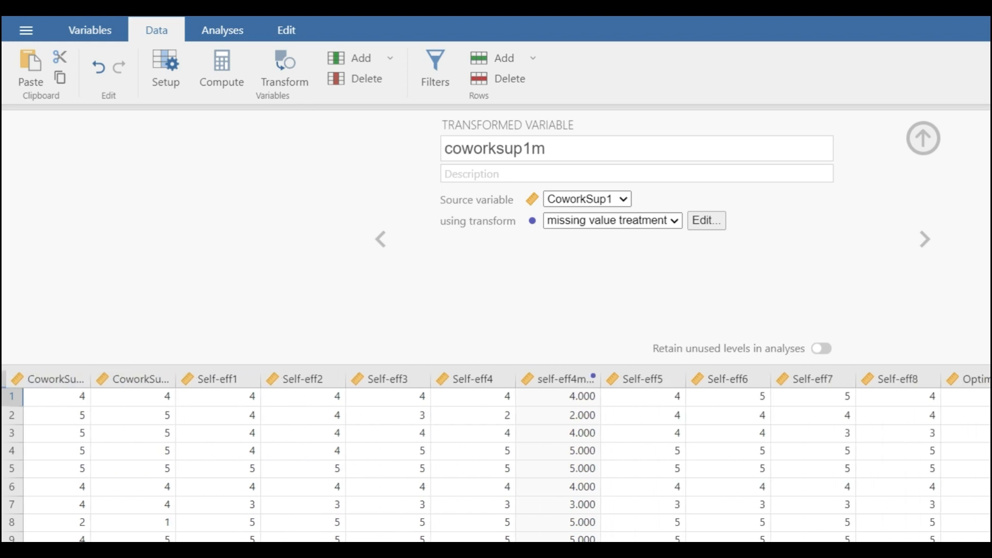
pyautogui.hscroll(8, 496, 456)
pyautogui.hscroll(-10, 497, 456)
pyautogui.hscroll(6, 497, 457)
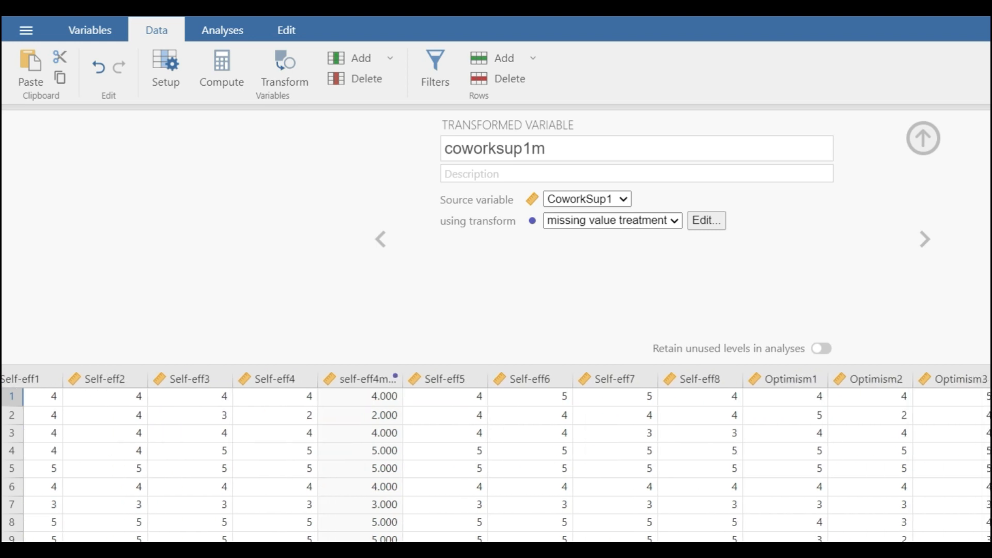
pyautogui.click(970, 49)
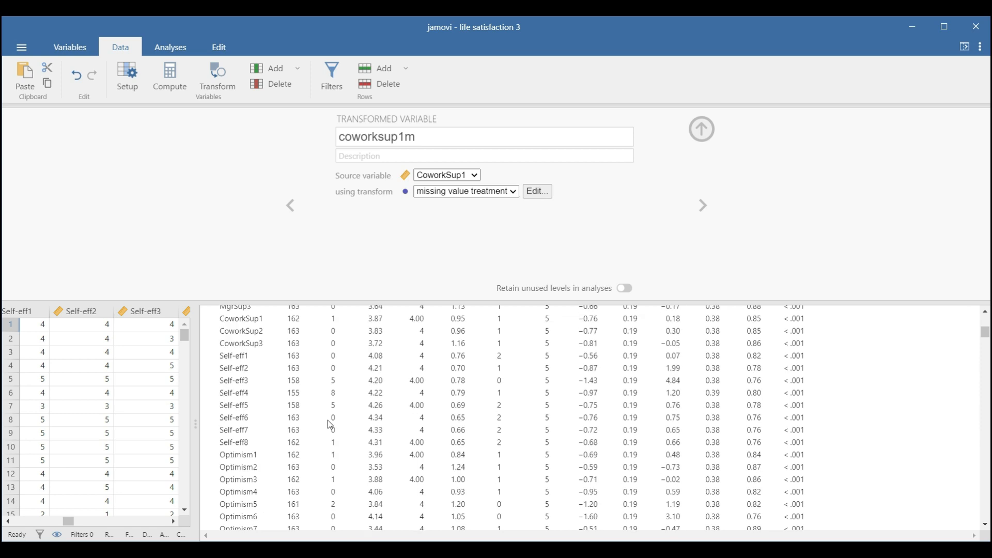
# Step: Widen the data sheet area, insert a transformed variable before Self-eff4 and name it self-eff3m
pyautogui.click(144, 312)
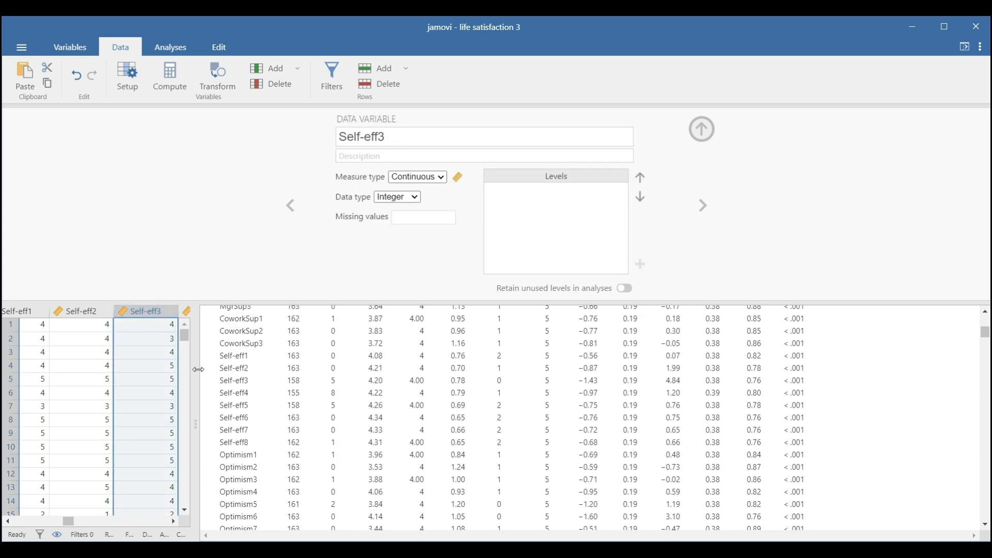
pyautogui.moveTo(199, 369); pyautogui.dragTo(365, 370)
pyautogui.rightClick(212, 312)
pyautogui.moveTo(269, 372)
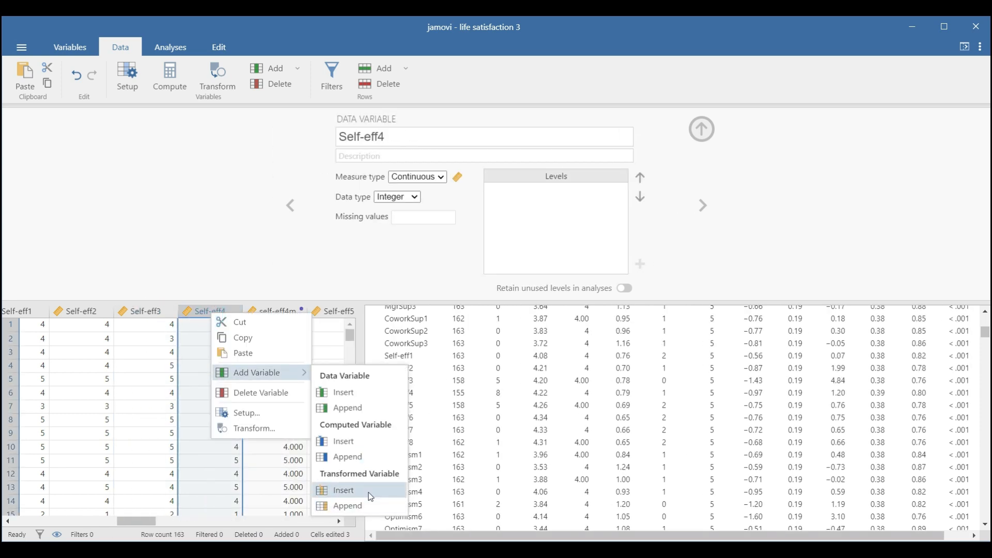
pyautogui.click(370, 492)
pyautogui.doubleClick(374, 139)
pyautogui.write('self-eff')
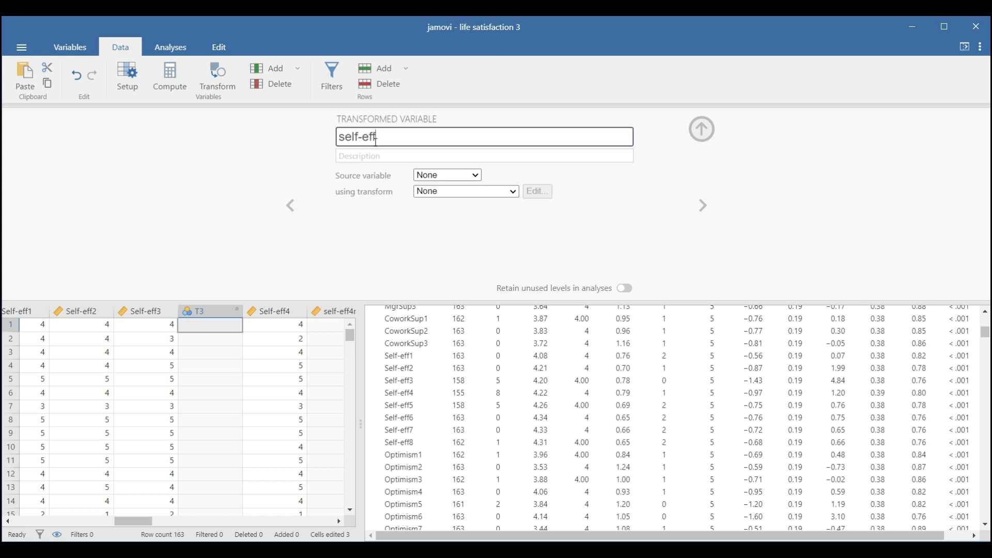
# Step: Set self-eff3m's source variable to Self-eff3 and apply the missing value treatment transform
pyautogui.click(473, 176)
pyautogui.scroll(-5, 465, 288)
pyautogui.click(465, 256)
pyautogui.click(472, 195)
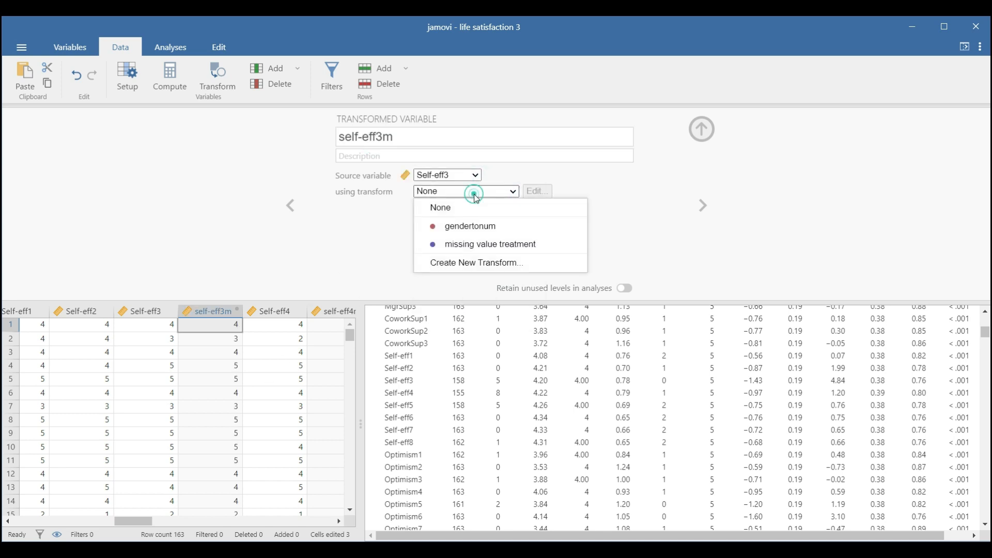
pyautogui.click(472, 240)
# Step: Widen the data sheet area further, insert a transformed variable before Self-eff6 and name it self-eff5m
pyautogui.moveTo(361, 367); pyautogui.dragTo(501, 367)
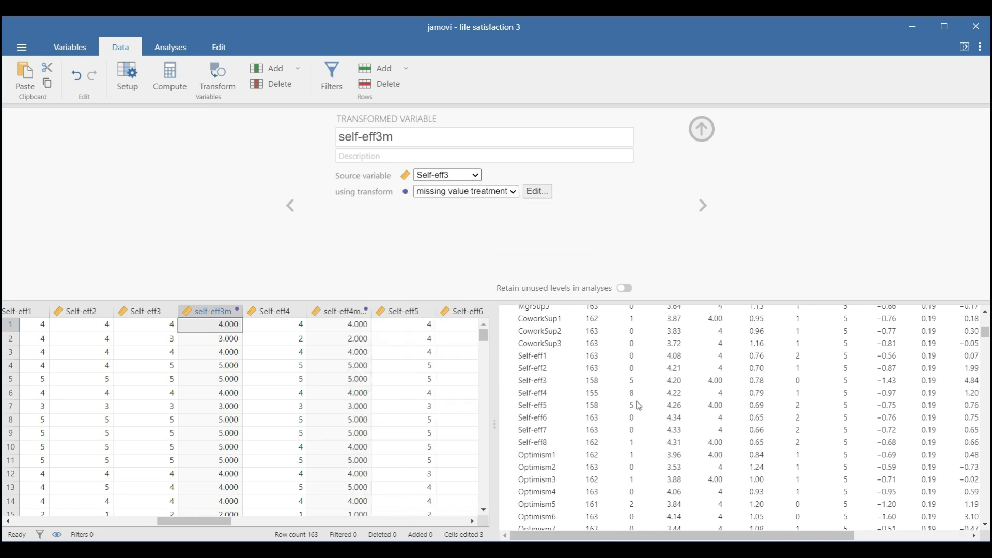
pyautogui.rightClick(443, 313)
pyautogui.moveTo(511, 375)
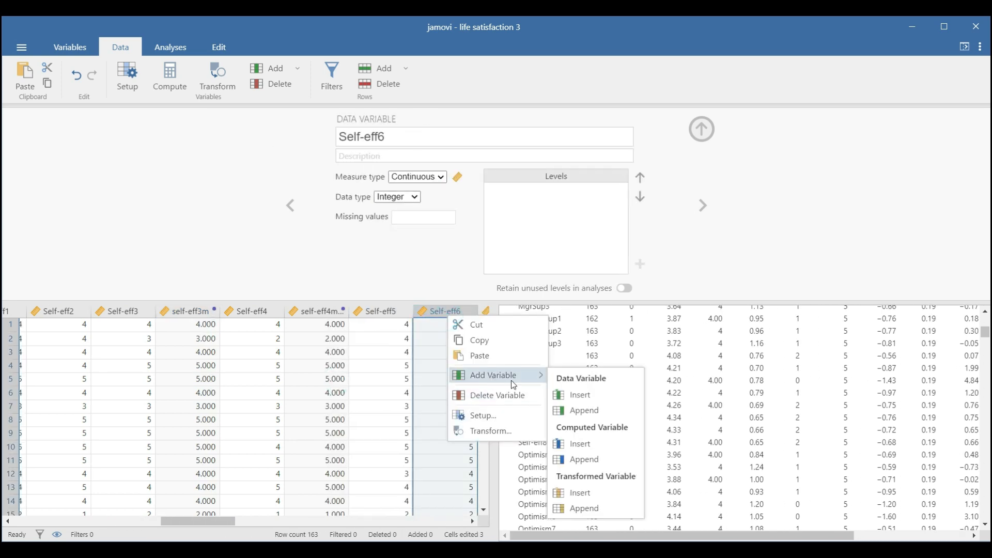
pyautogui.click(592, 496)
pyautogui.click(398, 137)
pyautogui.write('self-eff5m')
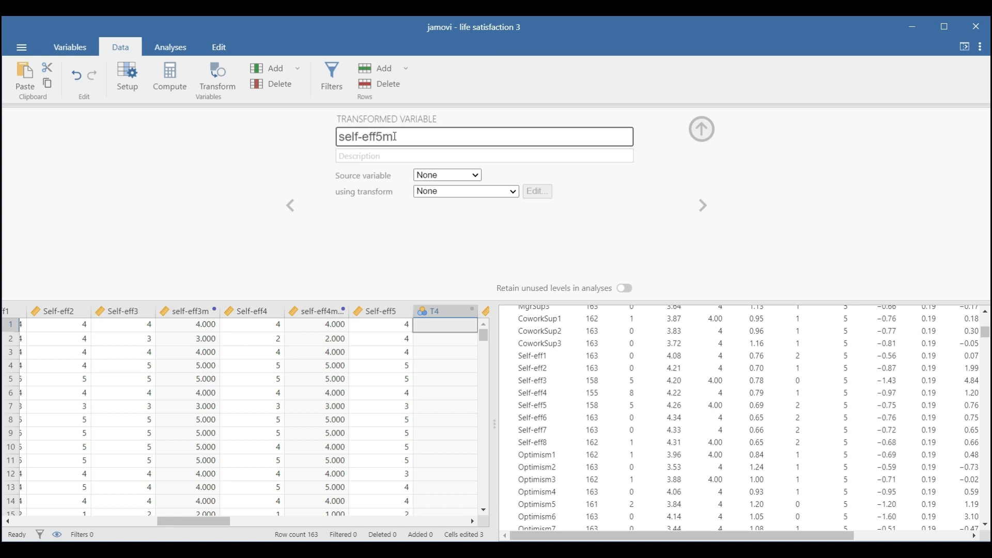
# Step: Set self-eff5m's source variable to Self-eff5 and apply the missing value treatment transform
pyautogui.click(471, 175)
pyautogui.scroll(-5, 462, 289)
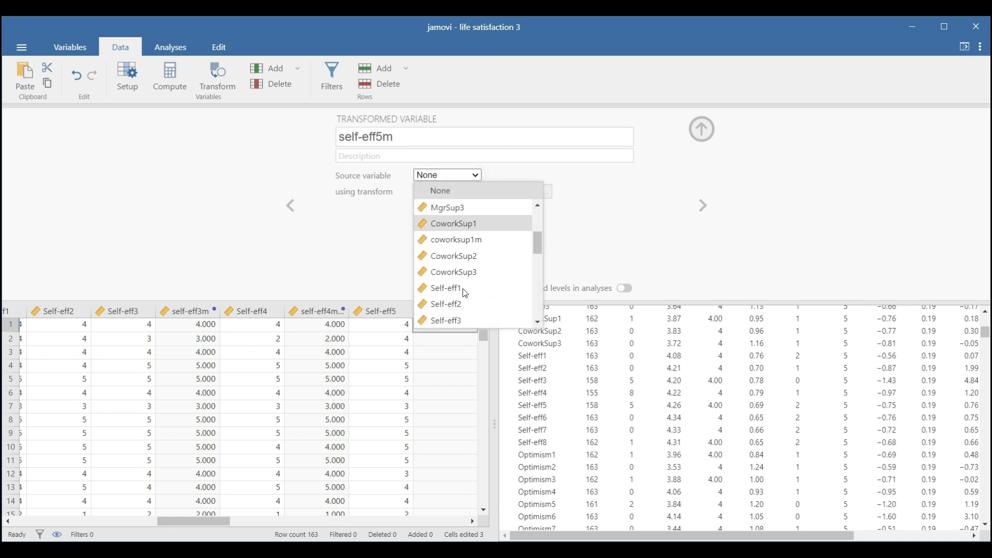
pyautogui.click(449, 320)
pyautogui.click(467, 191)
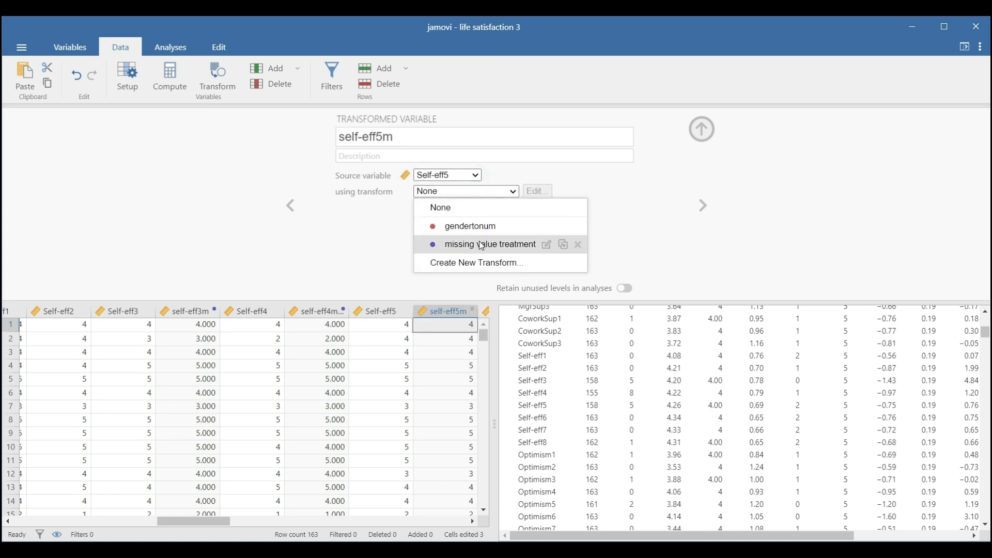
pyautogui.click(485, 244)
# Step: Insert a transformed variable before Optimism4 in the data sheet and name it Optimism3m
pyautogui.click(472, 522)
pyautogui.scroll(-1, 657, 433)
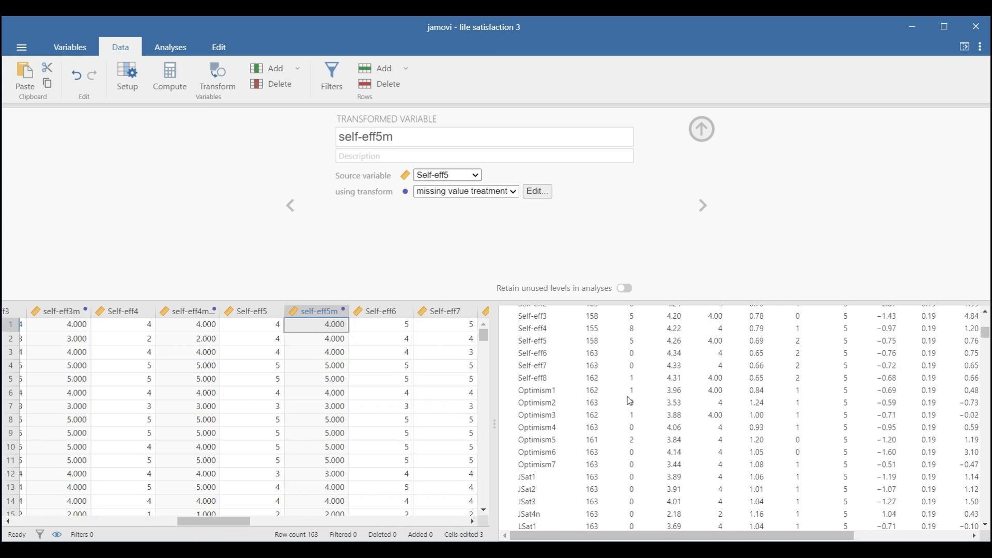
pyautogui.moveTo(244, 521); pyautogui.dragTo(311, 520)
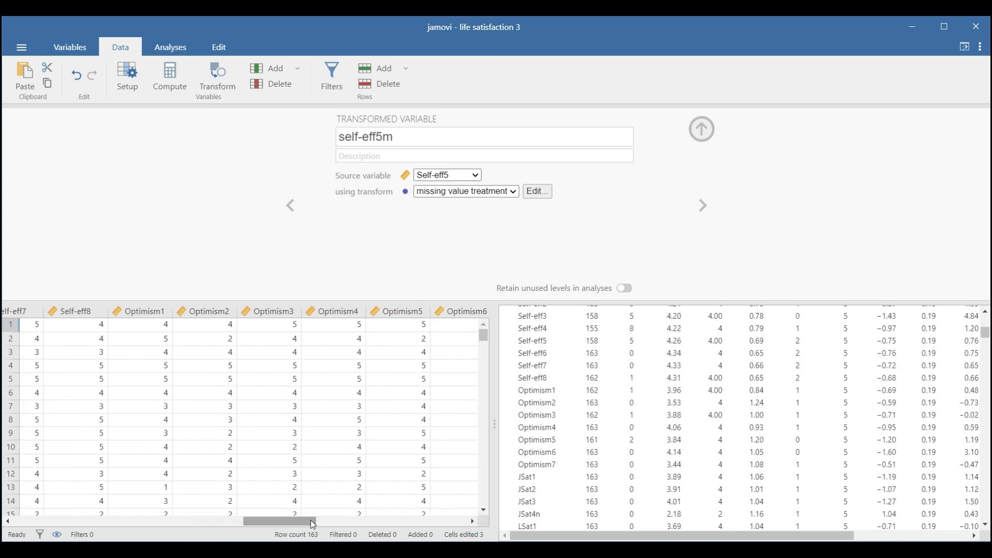
pyautogui.rightClick(338, 310)
pyautogui.moveTo(382, 367)
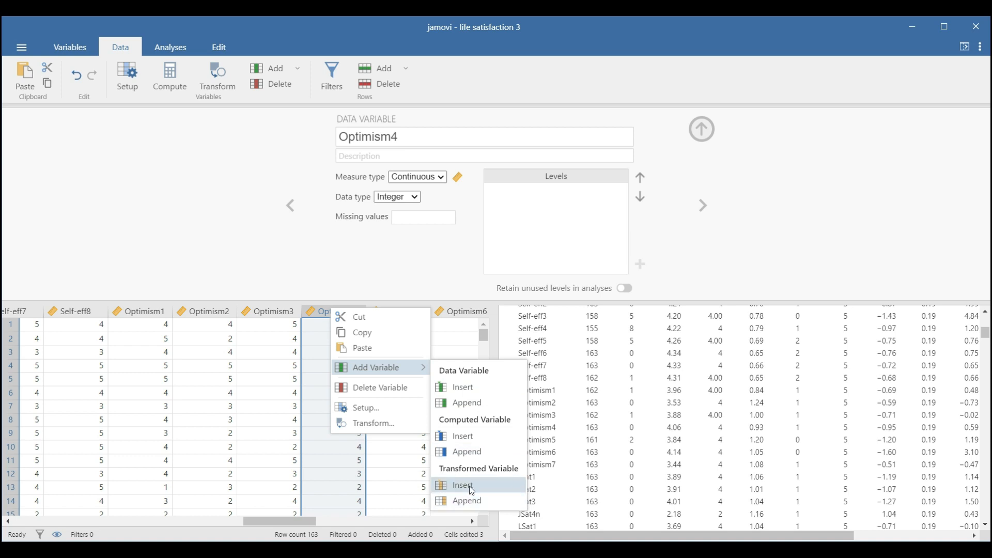
pyautogui.click(466, 481)
pyautogui.click(419, 138)
pyautogui.write('Optimism')
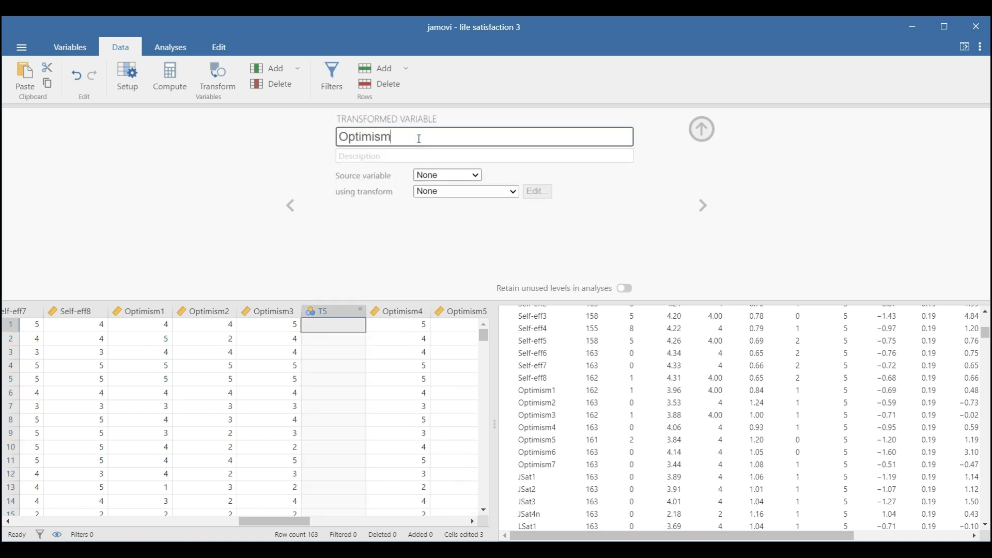
pyautogui.click(333, 367)
pyautogui.click(334, 328)
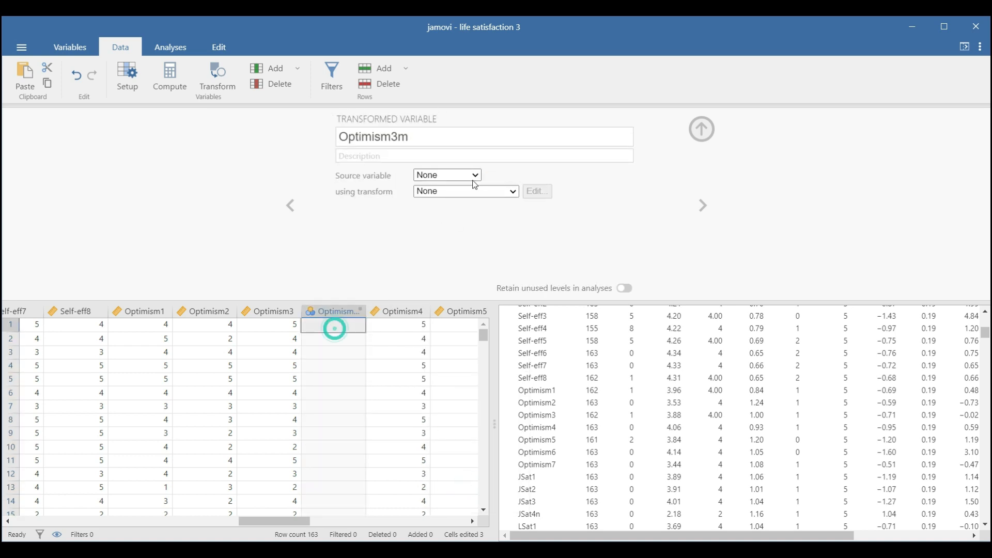
# Step: Set Optimism3m's source variable to Optimism3 and apply the missing value treatment transform
pyautogui.click(473, 177)
pyautogui.scroll(-6, 475, 280)
pyautogui.click(468, 303)
pyautogui.click(465, 192)
pyautogui.click(476, 248)
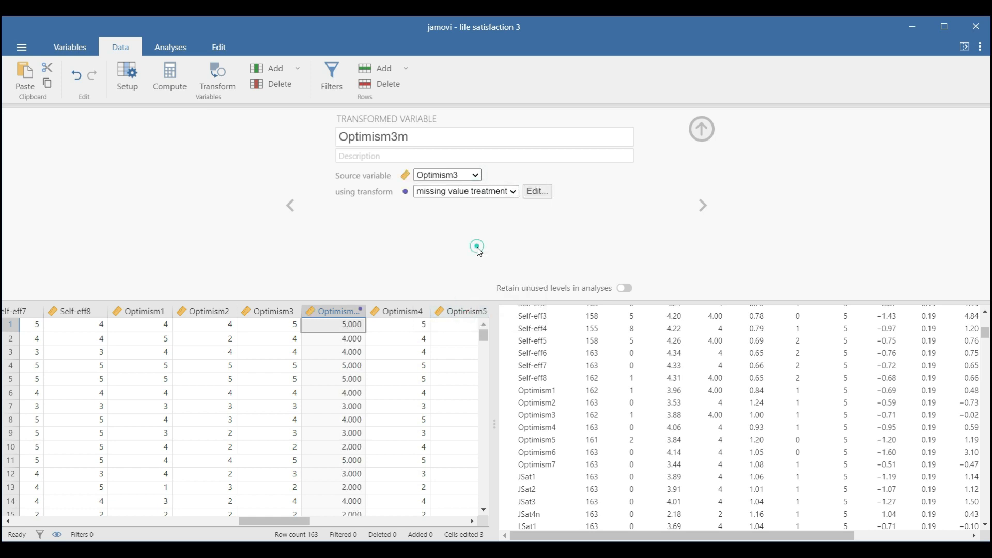
# Step: Insert a transformed variable before Optimism6 in the data sheet and name it optimism5m
pyautogui.moveTo(292, 521); pyautogui.dragTo(326, 519)
pyautogui.scroll(-2, 636, 425)
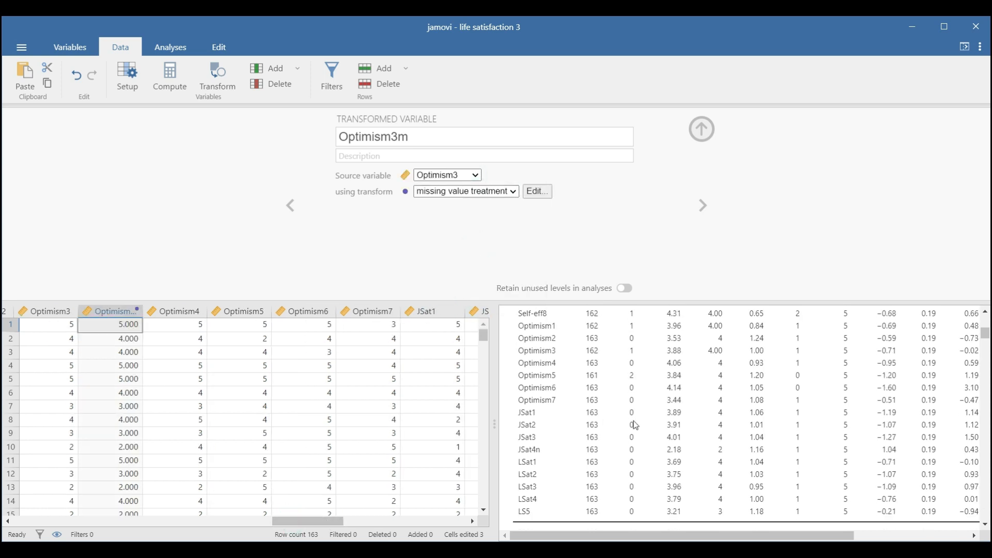
pyautogui.rightClick(302, 312)
pyautogui.moveTo(348, 381)
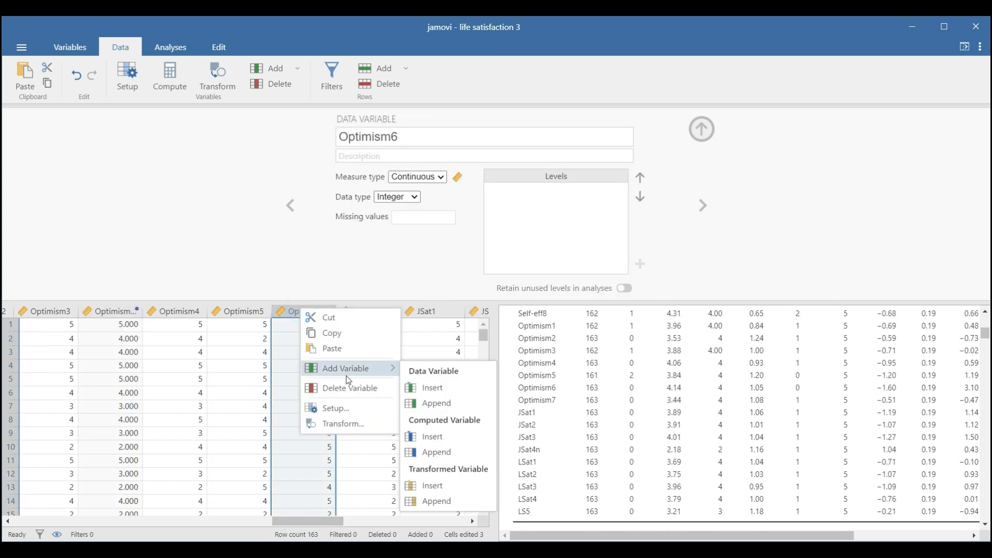
pyautogui.click(429, 486)
pyautogui.write('optimism')
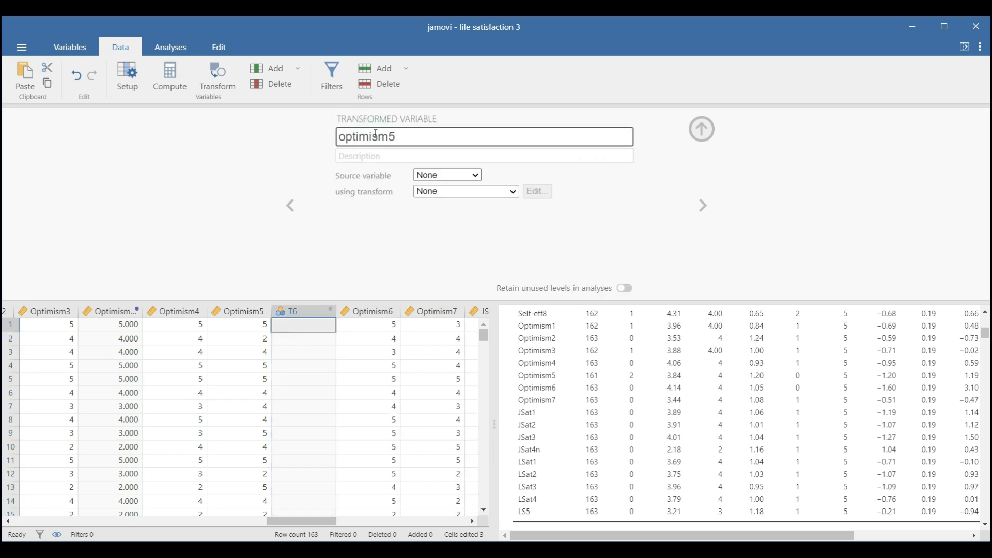
# Step: Set optimism5m's source variable to Optimism5, apply the missing value treatment transform and close the variable setup
pyautogui.click(456, 175)
pyautogui.scroll(-10, 466, 258)
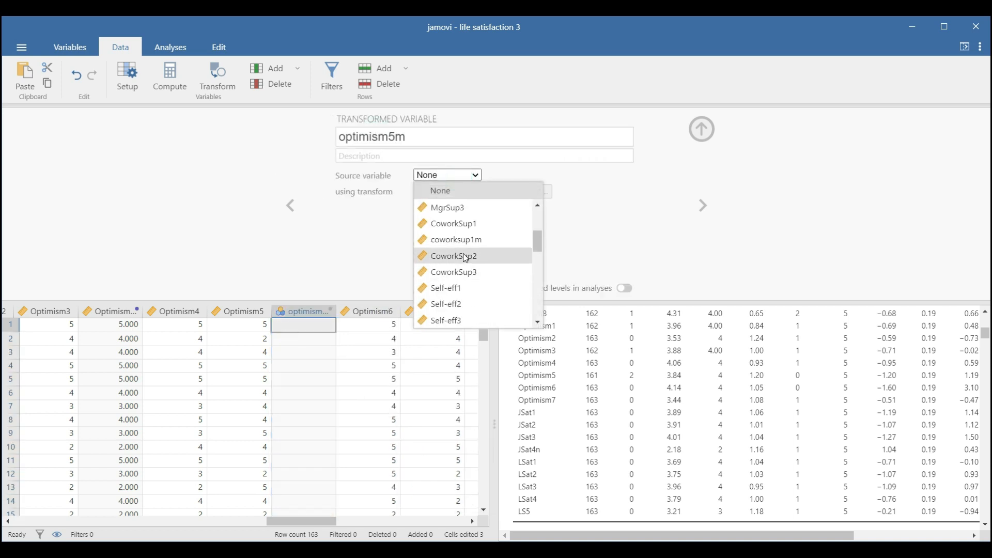
pyautogui.scroll(5, 465, 258)
pyautogui.click(454, 255)
pyautogui.click(455, 191)
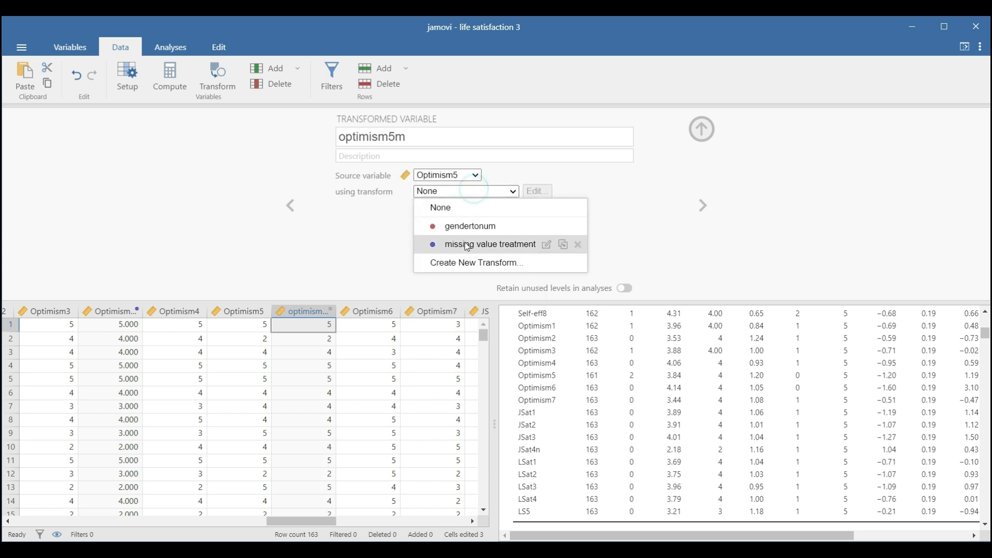
pyautogui.click(486, 243)
pyautogui.click(377, 365)
pyautogui.moveTo(325, 523); pyautogui.dragTo(318, 525)
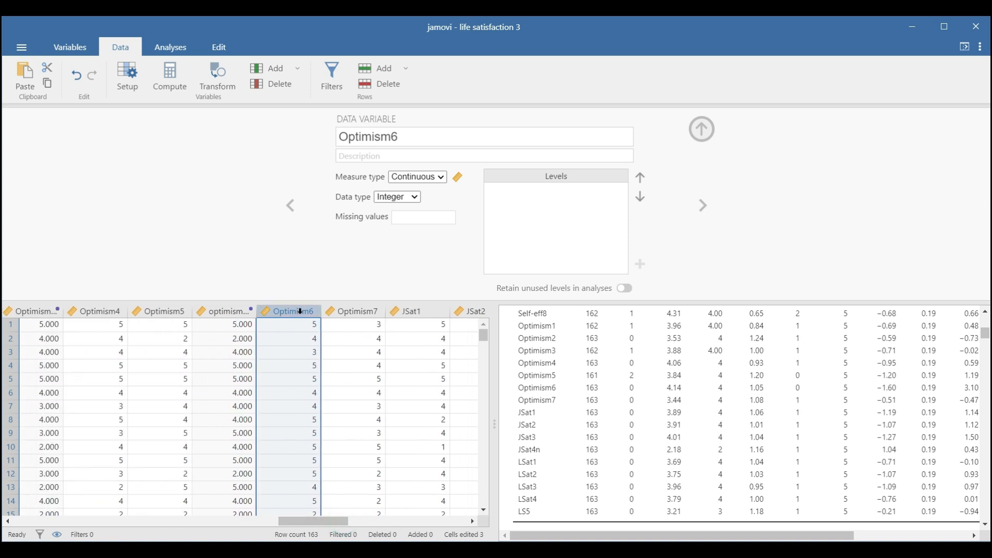
pyautogui.click(693, 132)
# Step: Rename self-eff4mean as self-eff4m in the variables list
pyautogui.click(79, 52)
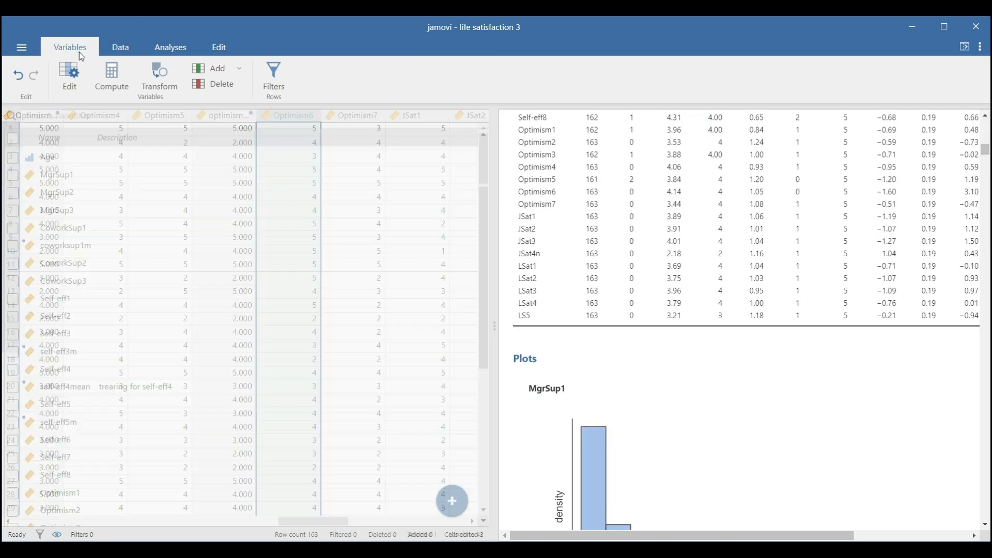
pyautogui.scroll(-5, 109, 354)
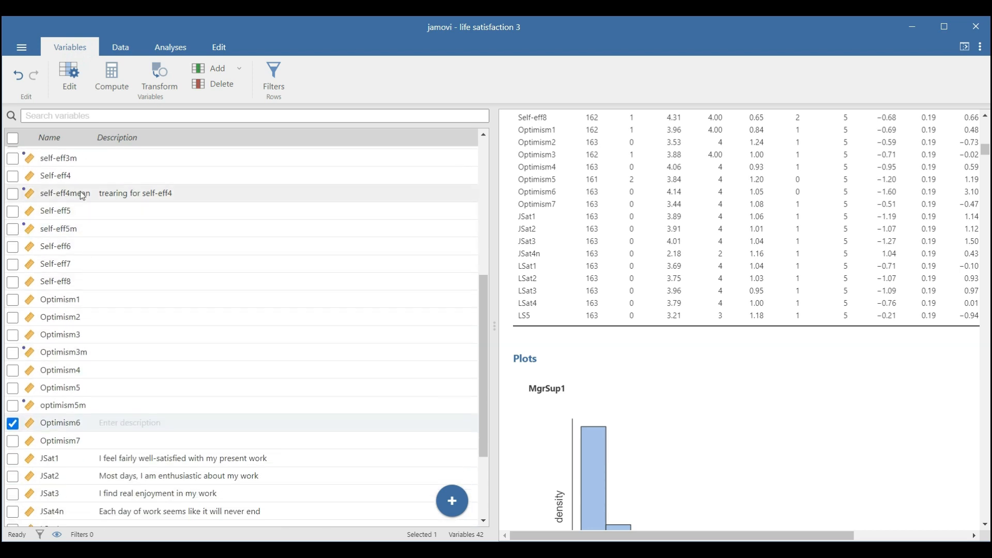
pyautogui.doubleClick(87, 196)
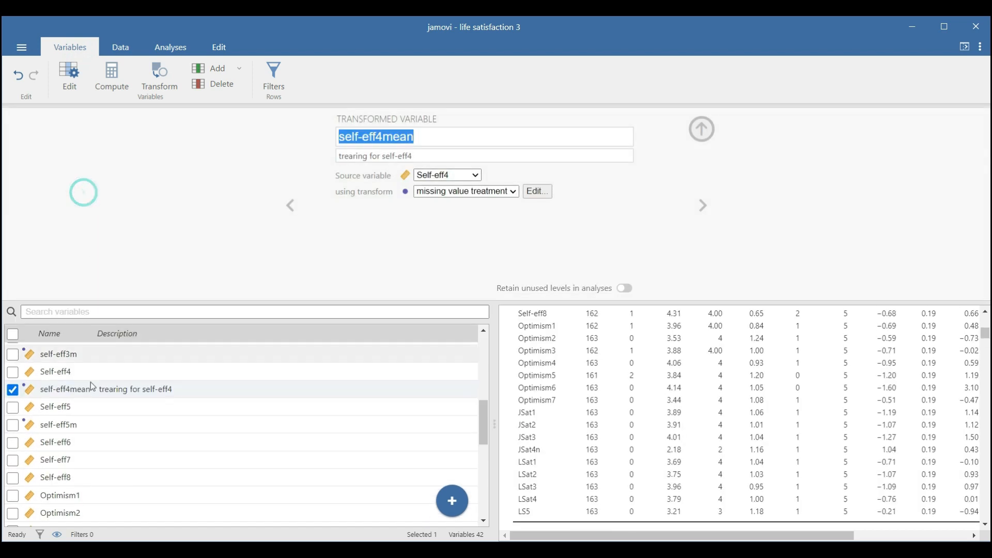
pyautogui.click(88, 388)
pyautogui.click(85, 387)
pyautogui.click(82, 387)
pyautogui.moveTo(79, 388); pyautogui.dragTo(93, 387)
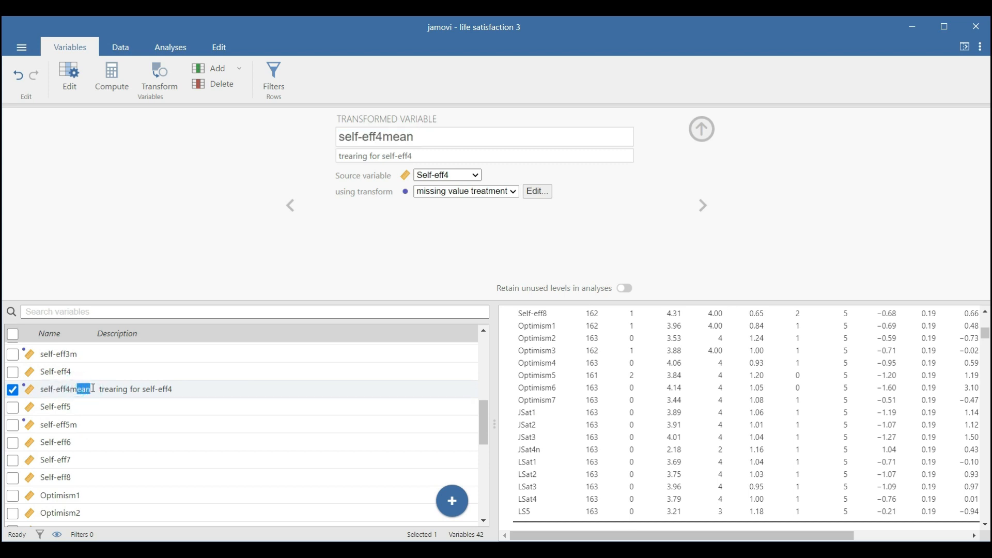
pyautogui.press('BackSpace')
pyautogui.click(159, 245)
# Step: Start a new Descriptives analysis and select MgrSup1, MgrSup2, MgrSup3 and coworksup1m, leaving out CoworkSup1
pyautogui.click(166, 50)
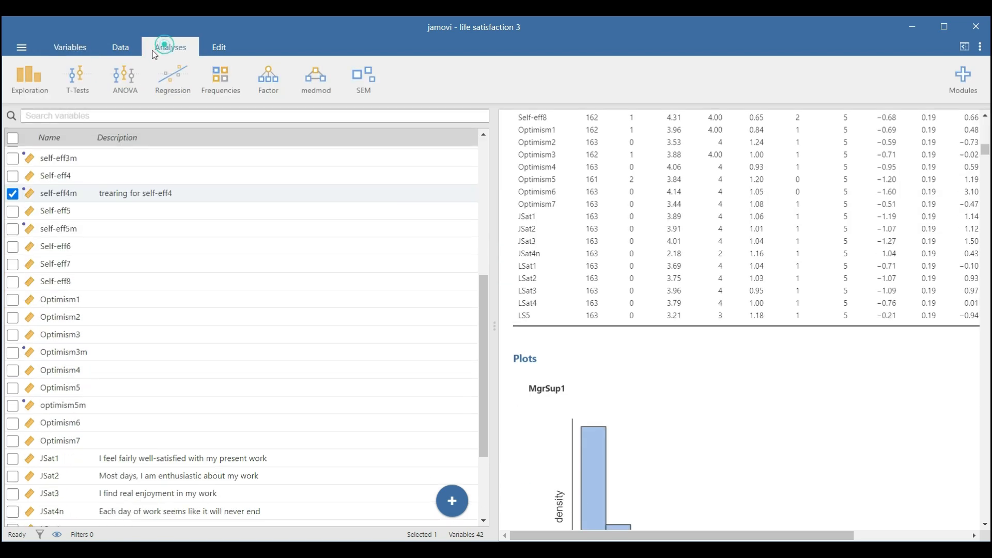
pyautogui.click(39, 92)
pyautogui.click(39, 111)
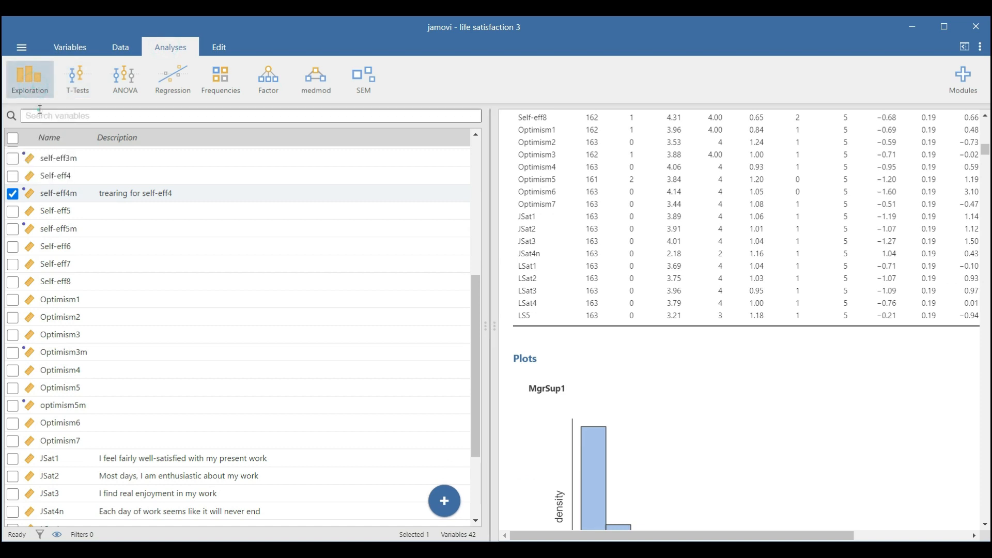
pyautogui.scroll(5, 318, 261)
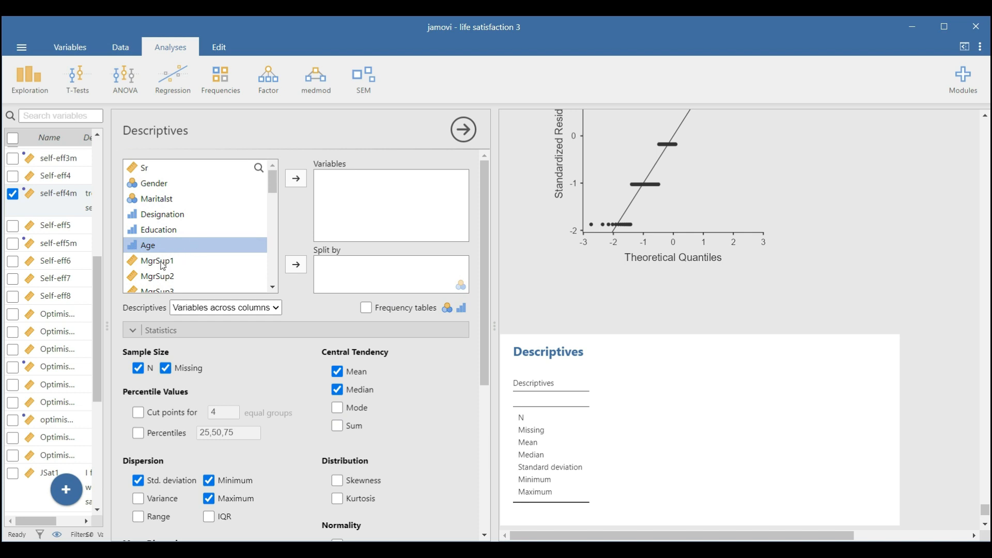
pyautogui.scroll(-3, 186, 253)
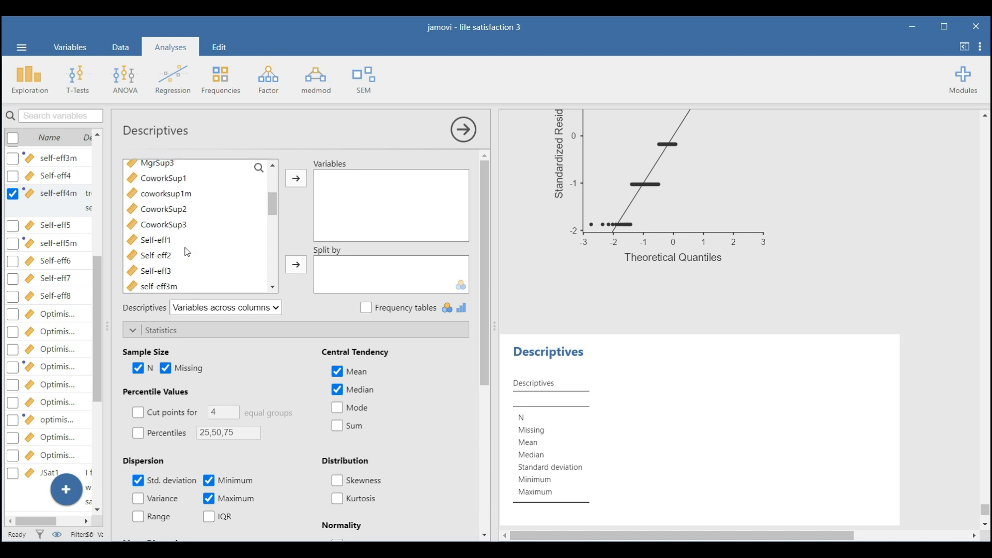
pyautogui.click(174, 195)
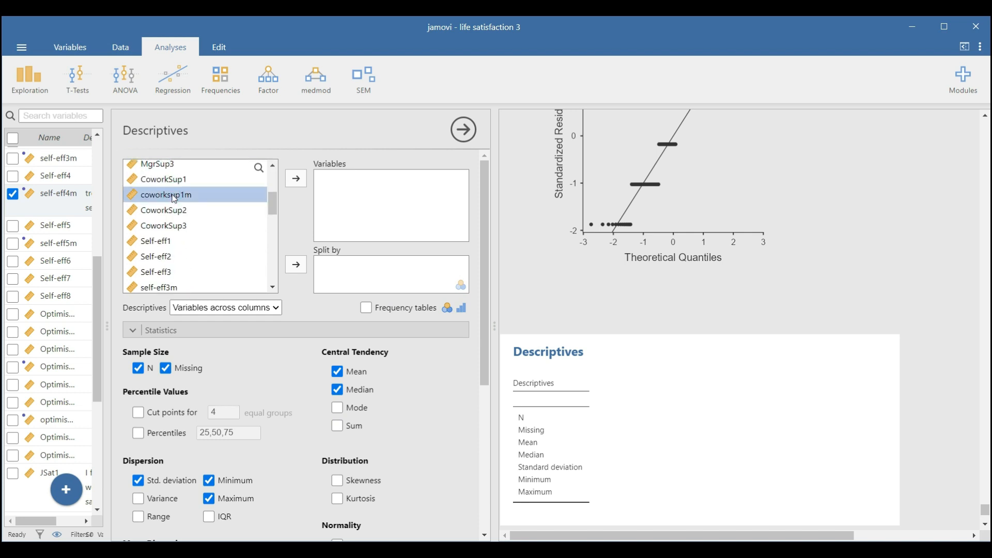
pyautogui.scroll(3, 175, 199)
pyautogui.click(174, 198)
pyautogui.keyDown('shift'); pyautogui.click(173, 212); pyautogui.keyUp('shift')
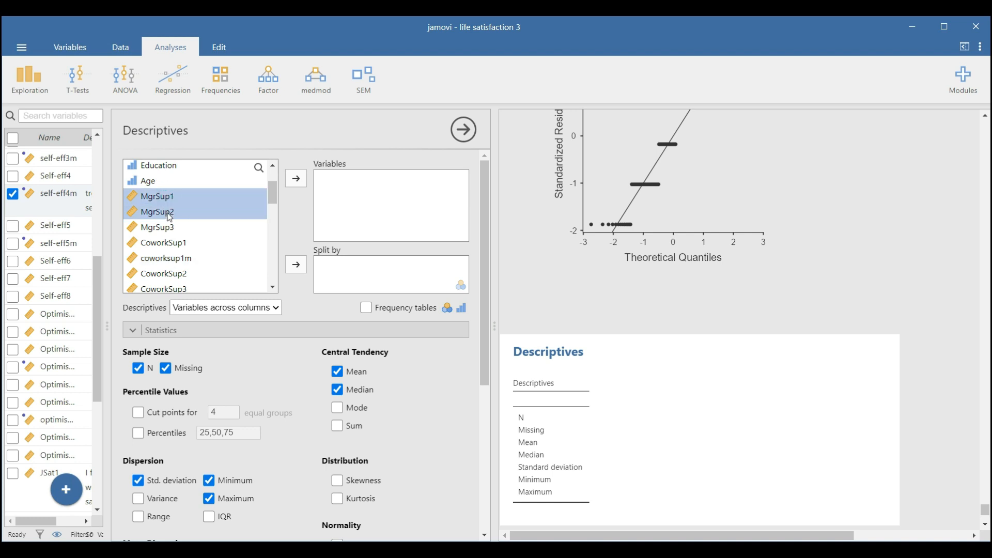
pyautogui.keyDown('shift'); pyautogui.click(172, 229); pyautogui.keyUp('shift')
pyautogui.keyDown('shift'); pyautogui.click(176, 260); pyautogui.keyUp('shift')
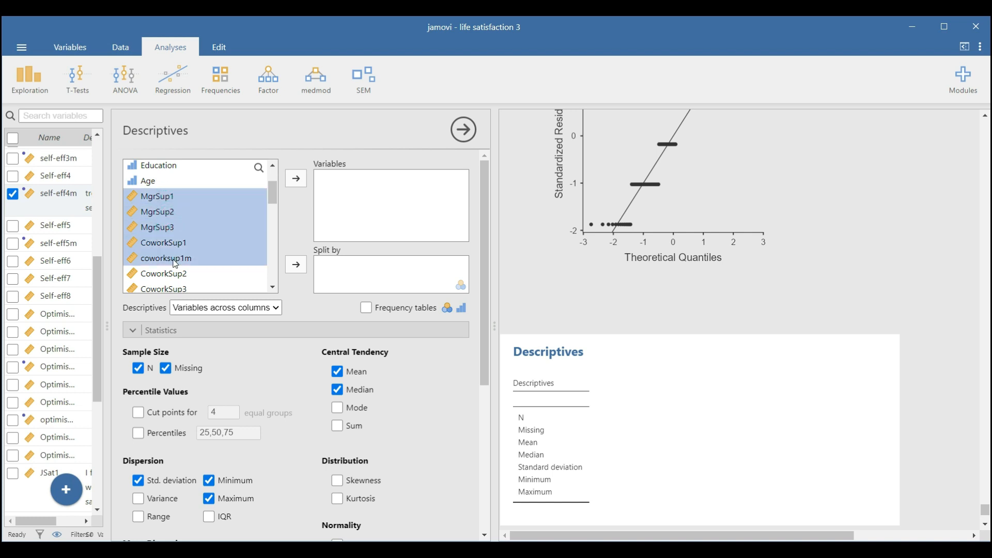
pyautogui.keyDown('ctrl'); pyautogui.click(177, 248); pyautogui.keyUp('ctrl')
# Step: Extend the selection with CoworkSup2, CoworkSup3, Self-eff1 and Self-eff2, leaving out Self-eff3
pyautogui.scroll(-3, 181, 248)
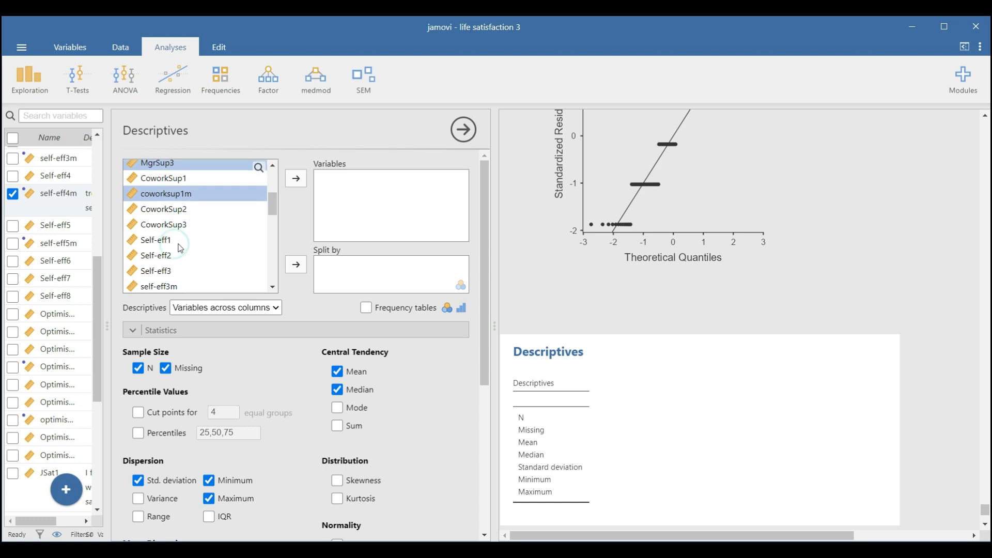
pyautogui.keyDown('ctrl'); pyautogui.click(175, 212); pyautogui.keyUp('ctrl')
pyautogui.keyDown('ctrl'); pyautogui.click(175, 225); pyautogui.keyUp('ctrl')
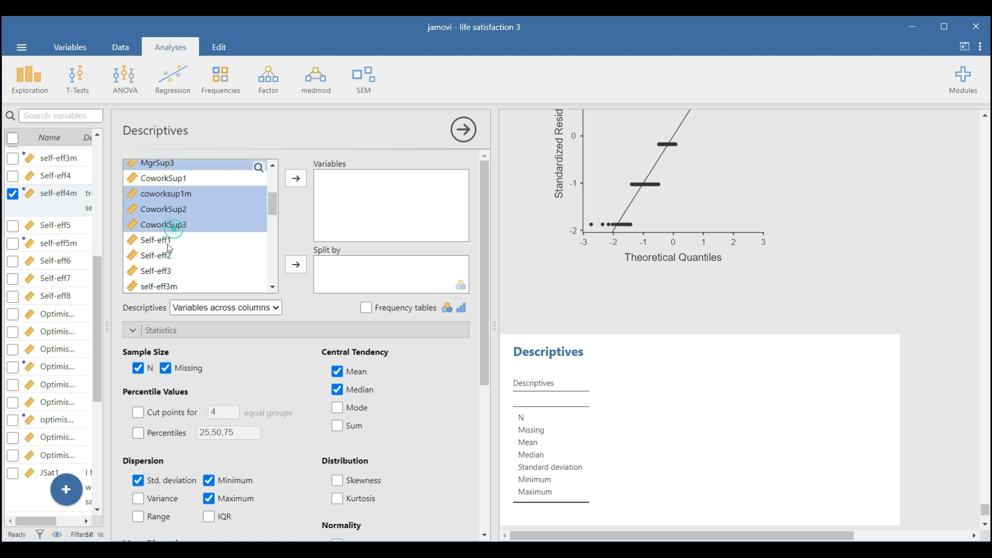
pyautogui.keyDown('ctrl'); pyautogui.click(172, 241); pyautogui.keyUp('ctrl')
pyautogui.keyDown('ctrl'); pyautogui.click(169, 254); pyautogui.keyUp('ctrl')
pyautogui.keyDown('ctrl'); pyautogui.click(168, 269); pyautogui.keyUp('ctrl')
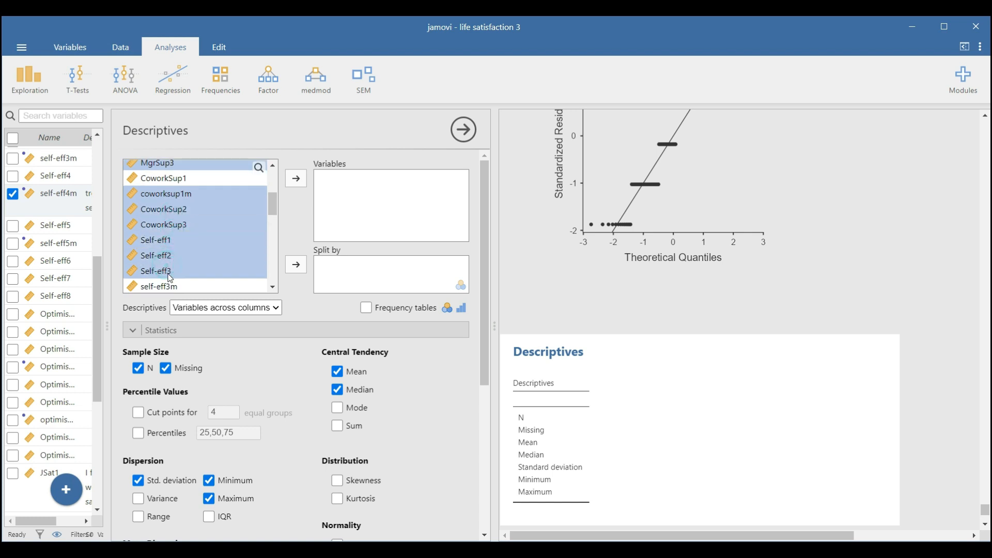
pyautogui.keyDown('ctrl'); pyautogui.click(169, 272); pyautogui.keyUp('ctrl')
# Step: Add self-eff3m, self-eff4m, self-eff5m, Self-eff6, Self-eff7 and Self-eff8 to the selection
pyautogui.scroll(-3, 169, 271)
pyautogui.keyDown('ctrl'); pyautogui.click(166, 226); pyautogui.keyUp('ctrl')
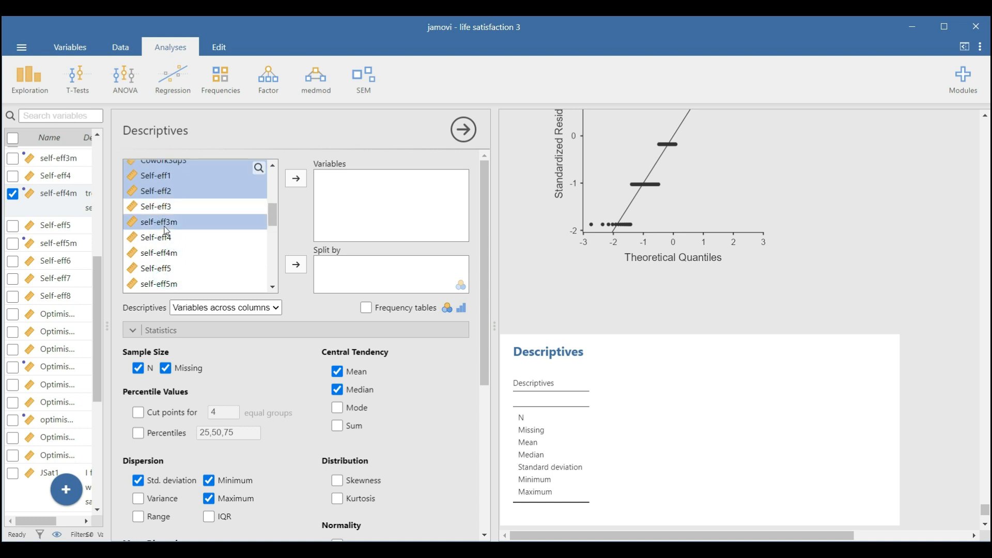
pyautogui.keyDown('ctrl'); pyautogui.click(166, 255); pyautogui.keyUp('ctrl')
pyautogui.scroll(-3, 172, 247)
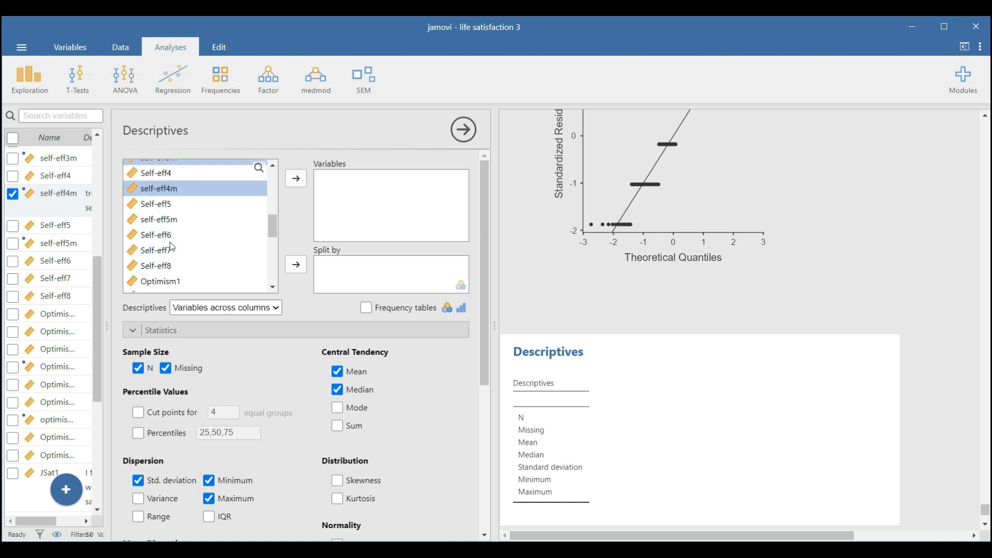
pyautogui.keyDown('ctrl'); pyautogui.click(163, 222); pyautogui.keyUp('ctrl')
pyautogui.keyDown('ctrl'); pyautogui.click(164, 235); pyautogui.keyUp('ctrl')
pyautogui.keyDown('ctrl'); pyautogui.click(165, 251); pyautogui.keyUp('ctrl')
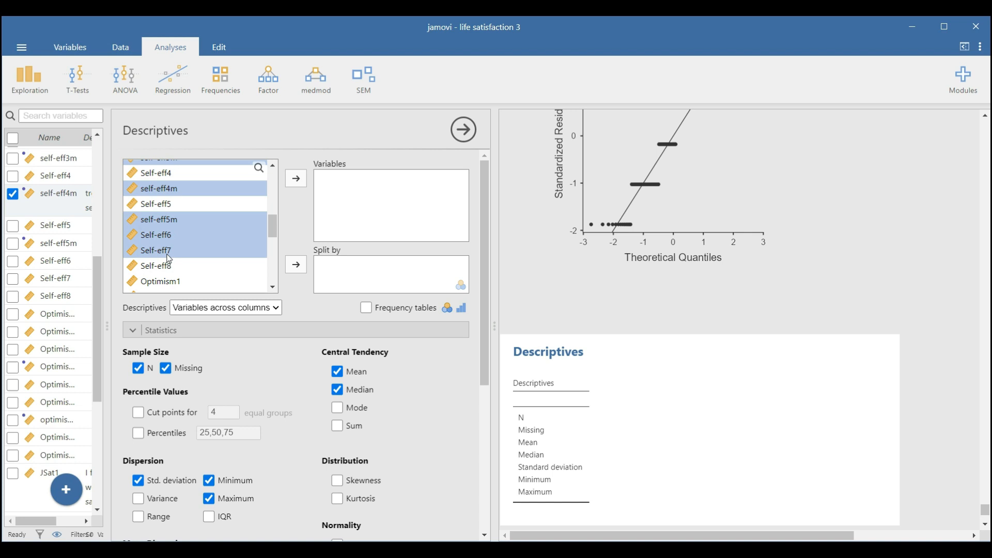
pyautogui.keyDown('ctrl'); pyautogui.click(166, 266); pyautogui.keyUp('ctrl')
# Step: Add Optimism1, Optimism2, Optimism3m, Optimism4, optimism5m, Optimism6 and Optimism7 to the selection
pyautogui.scroll(-3, 177, 259)
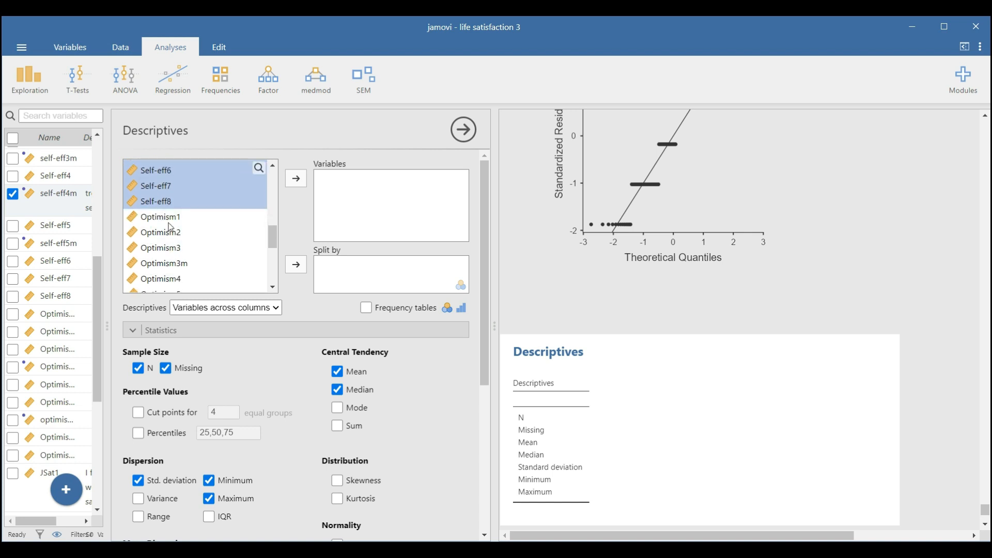
pyautogui.keyDown('ctrl'); pyautogui.click(170, 217); pyautogui.keyUp('ctrl')
pyautogui.keyDown('ctrl'); pyautogui.click(171, 232); pyautogui.keyUp('ctrl')
pyautogui.keyDown('ctrl'); pyautogui.click(172, 249); pyautogui.keyUp('ctrl')
pyautogui.keyDown('ctrl'); pyautogui.click(172, 248); pyautogui.keyUp('ctrl')
pyautogui.keyDown('ctrl'); pyautogui.click(173, 263); pyautogui.keyUp('ctrl')
pyautogui.scroll(-3, 174, 261)
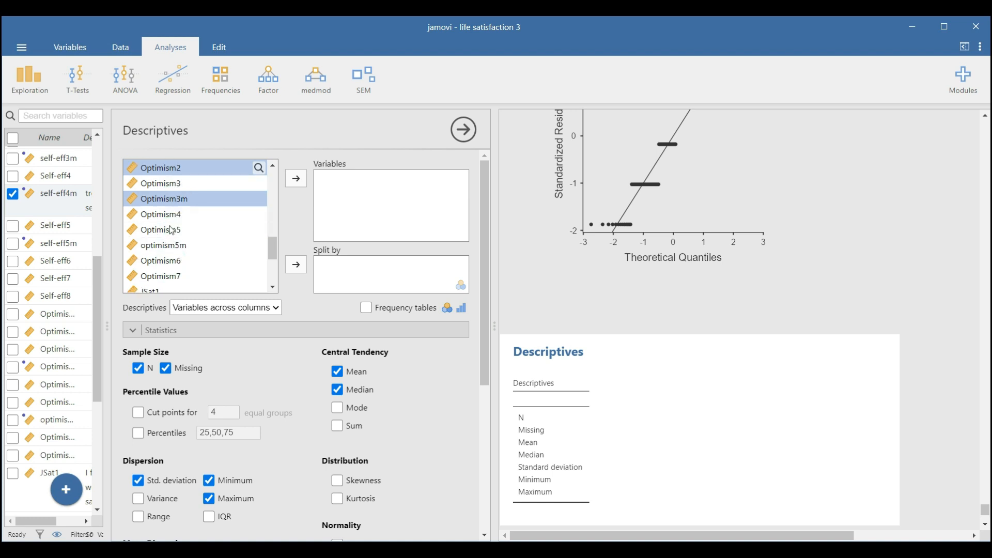
pyautogui.keyDown('ctrl'); pyautogui.click(172, 217); pyautogui.keyUp('ctrl')
pyautogui.keyDown('ctrl'); pyautogui.click(176, 245); pyautogui.keyUp('ctrl')
pyautogui.keyDown('ctrl'); pyautogui.click(173, 261); pyautogui.keyUp('ctrl')
pyautogui.scroll(-3, 171, 279)
pyautogui.keyDown('ctrl'); pyautogui.click(171, 211); pyautogui.keyUp('ctrl')
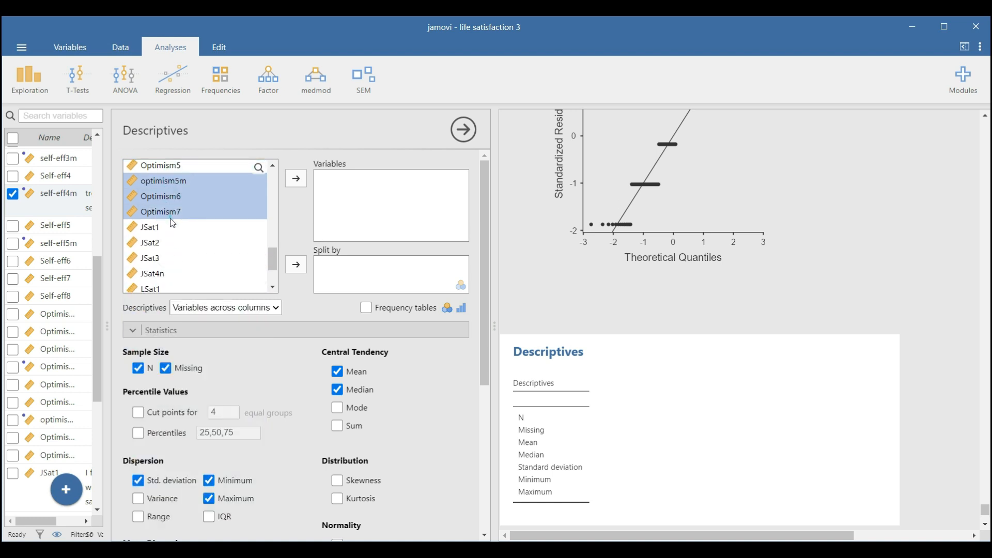
# Step: Add JSat1 to JSat3, JSat4n, LSat1 to LSat4 and LS5 to the selection and assign all selected items as the analysis variables
pyautogui.keyDown('ctrl'); pyautogui.click(167, 228); pyautogui.keyUp('ctrl')
pyautogui.keyDown('ctrl'); pyautogui.click(162, 243); pyautogui.keyUp('ctrl')
pyautogui.keyDown('ctrl'); pyautogui.click(161, 260); pyautogui.keyUp('ctrl')
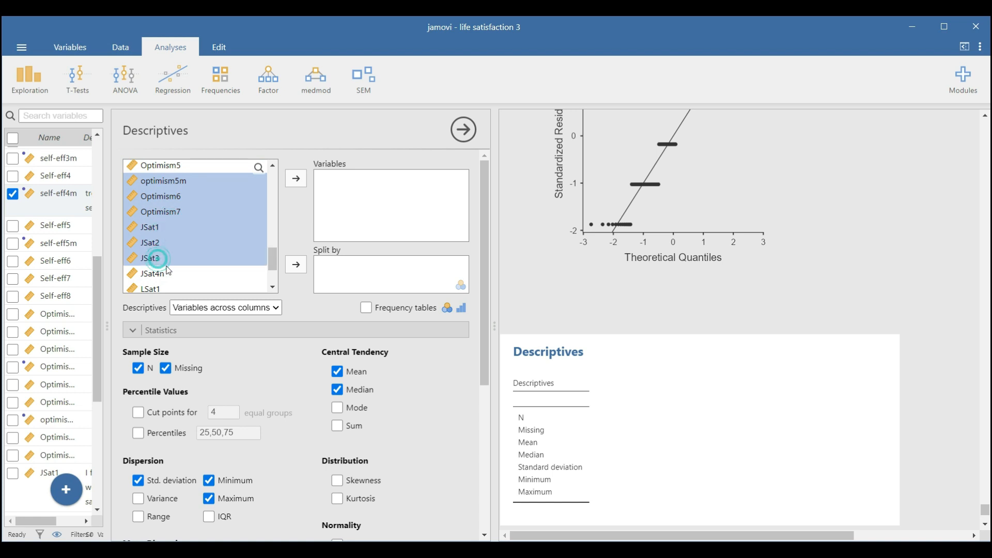
pyautogui.scroll(-3, 164, 238)
pyautogui.keyDown('ctrl'); pyautogui.click(162, 212); pyautogui.keyUp('ctrl')
pyautogui.keyDown('ctrl'); pyautogui.click(160, 224); pyautogui.keyUp('ctrl')
pyautogui.keyDown('ctrl'); pyautogui.click(159, 240); pyautogui.keyUp('ctrl')
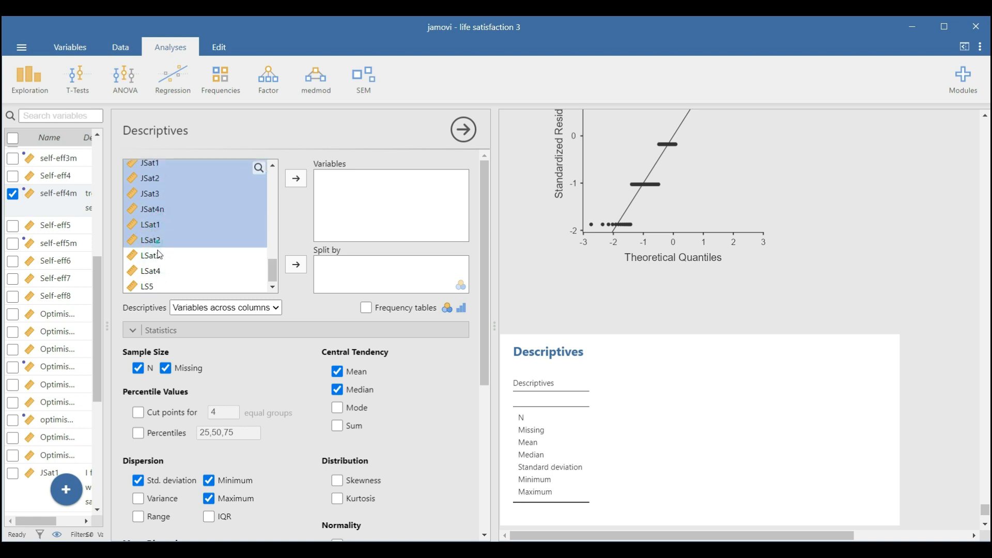
pyautogui.keyDown('ctrl'); pyautogui.click(157, 252); pyautogui.keyUp('ctrl')
pyautogui.keyDown('ctrl'); pyautogui.click(156, 274); pyautogui.keyUp('ctrl')
pyautogui.keyDown('ctrl'); pyautogui.click(151, 288); pyautogui.keyUp('ctrl')
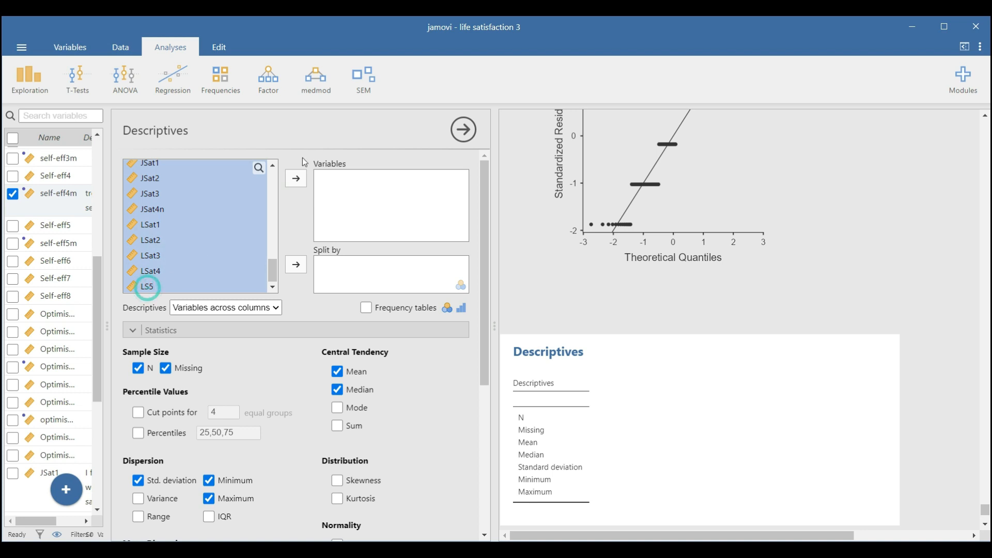
pyautogui.click(296, 180)
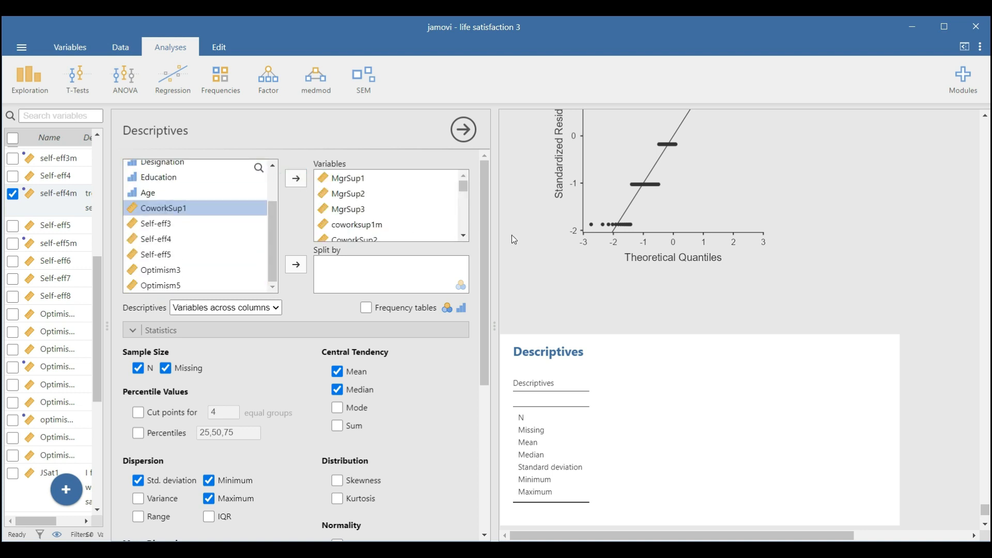
# Step: Set the descriptives table layout to variables across rows
pyautogui.scroll(-3, 688, 372)
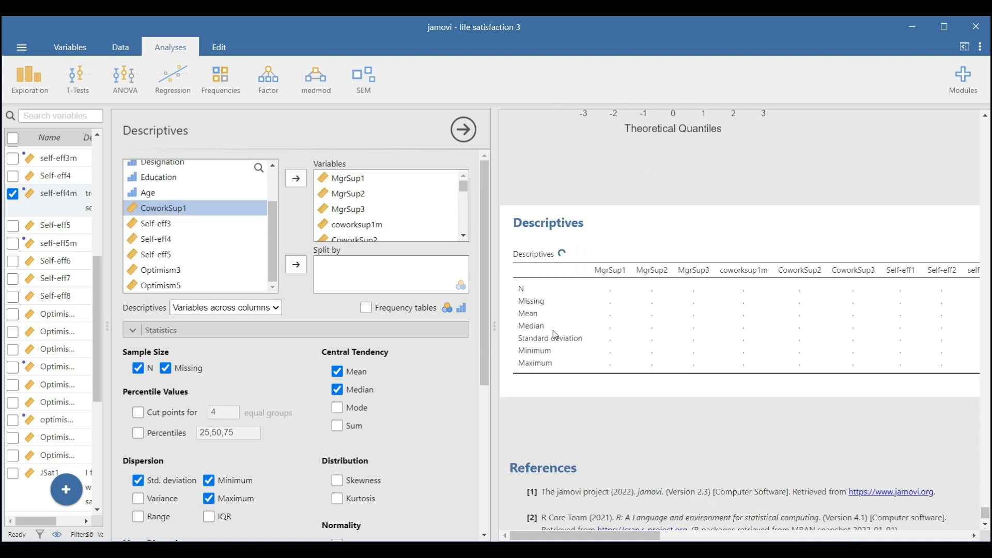
pyautogui.click(261, 309)
pyautogui.click(262, 320)
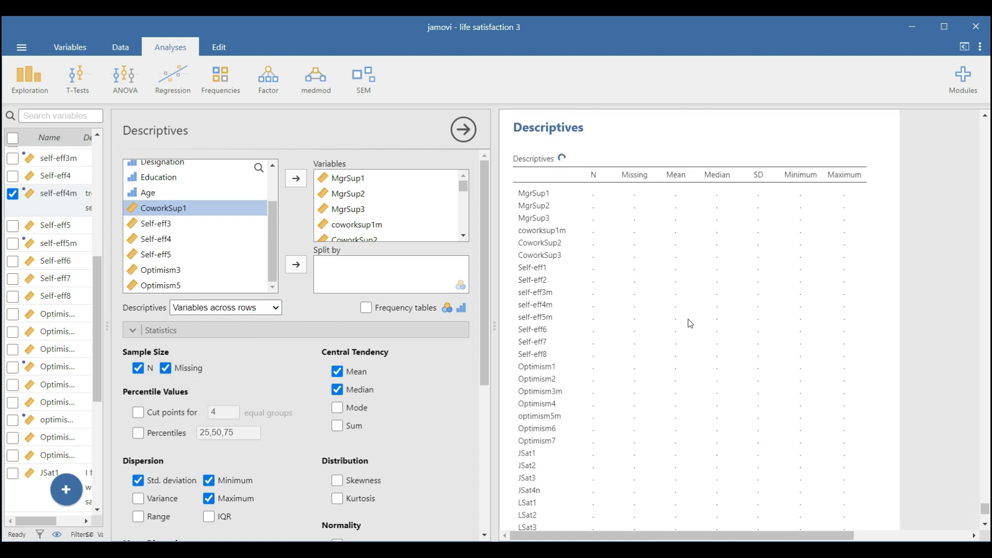
# Step: Check the descriptives table for items that still have missing values and return to the data sheet
pyautogui.scroll(-2, 689, 284)
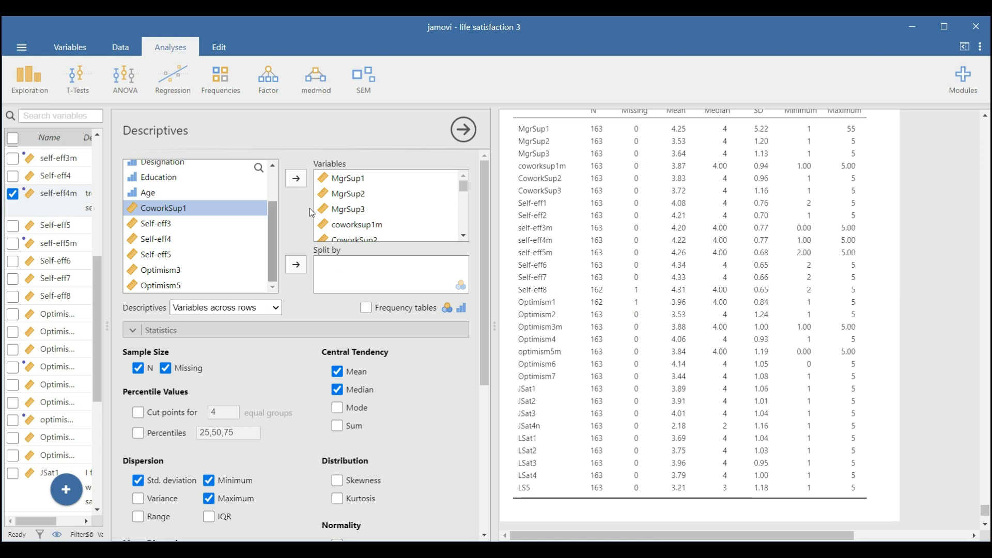
pyautogui.click(464, 131)
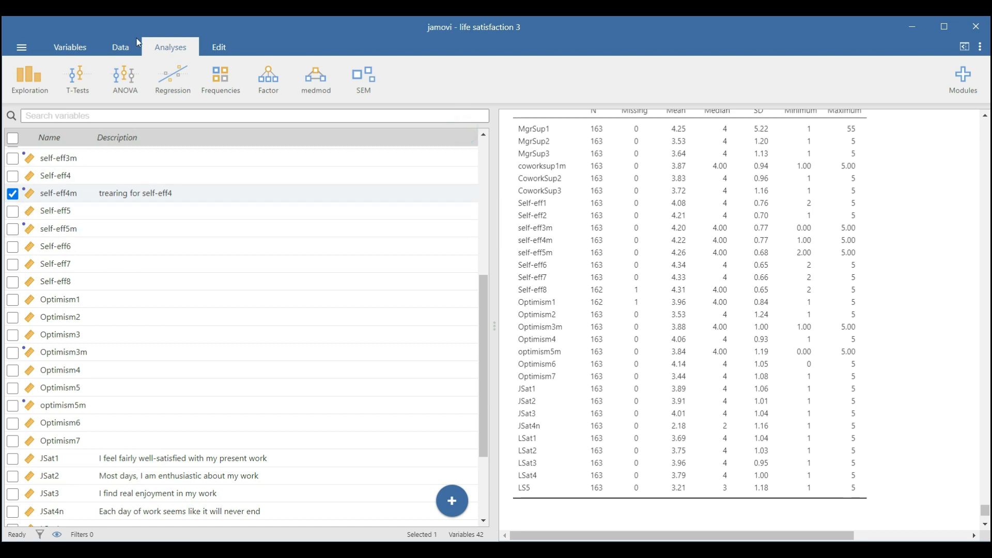
pyautogui.click(120, 48)
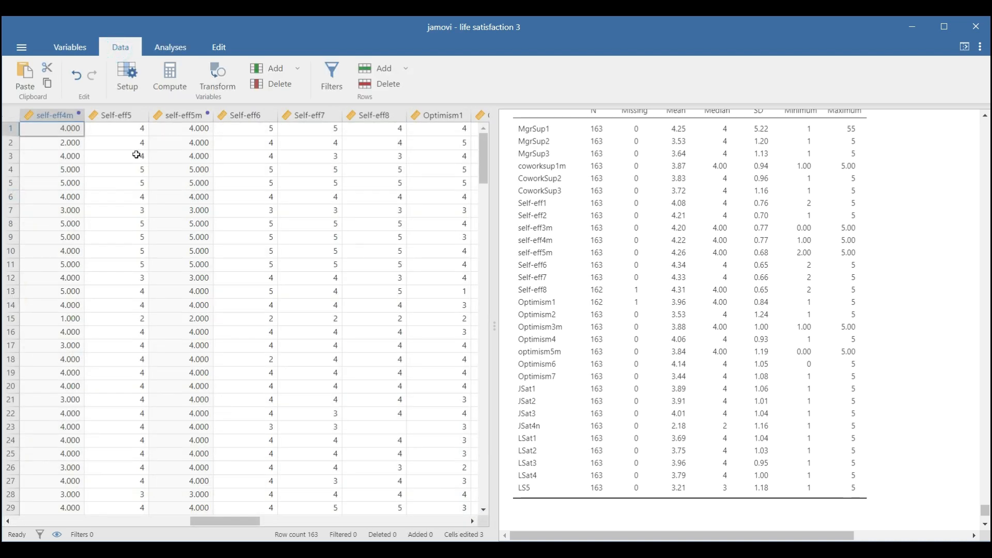
# Step: Clear the Self-eff5 values to test how self-eff5m depends on them, and undo the clearing
pyautogui.click(111, 113)
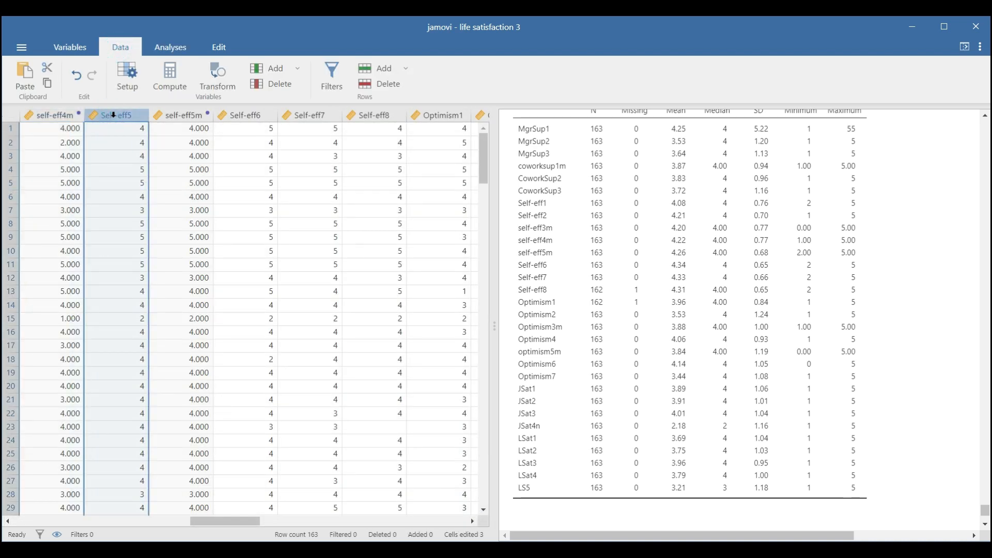
pyautogui.press('Delete')
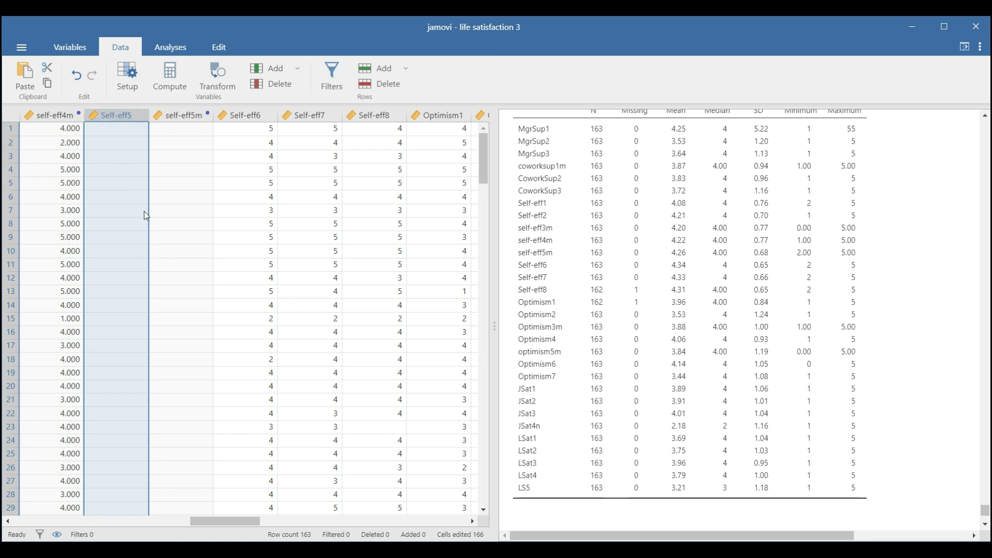
pyautogui.click(178, 198)
pyautogui.click(197, 116)
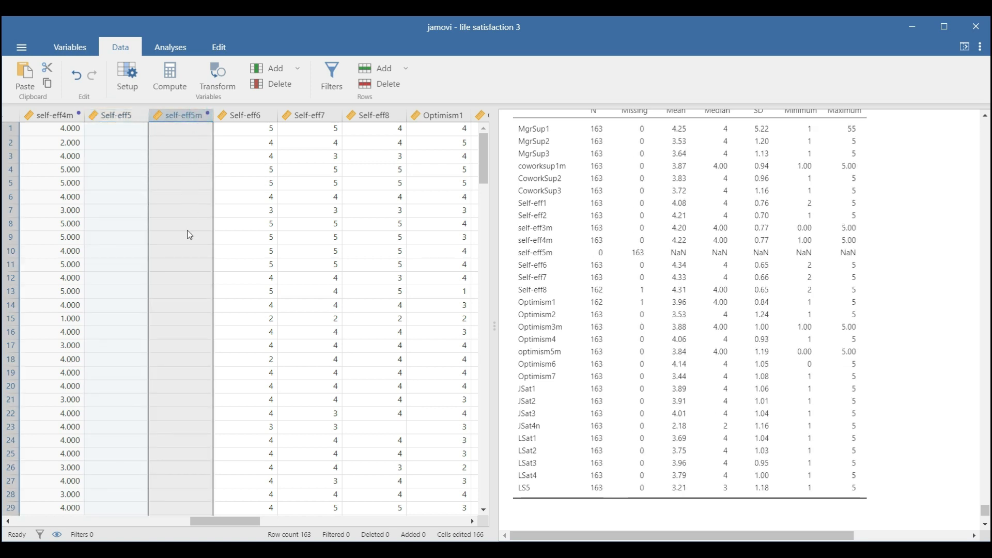
pyautogui.hotkey('ctrl', 'z')
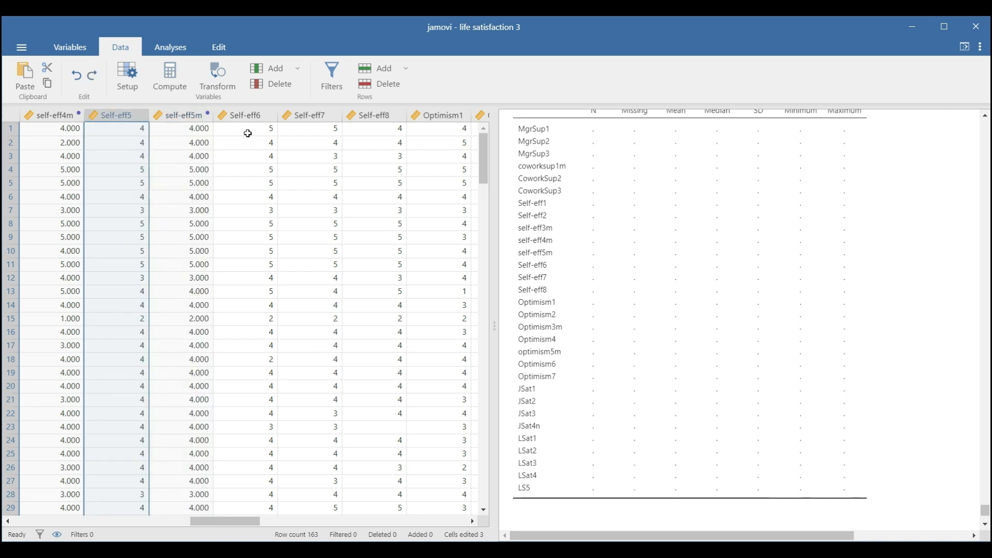
# Step: Copy the self-eff5m column
pyautogui.click(243, 115)
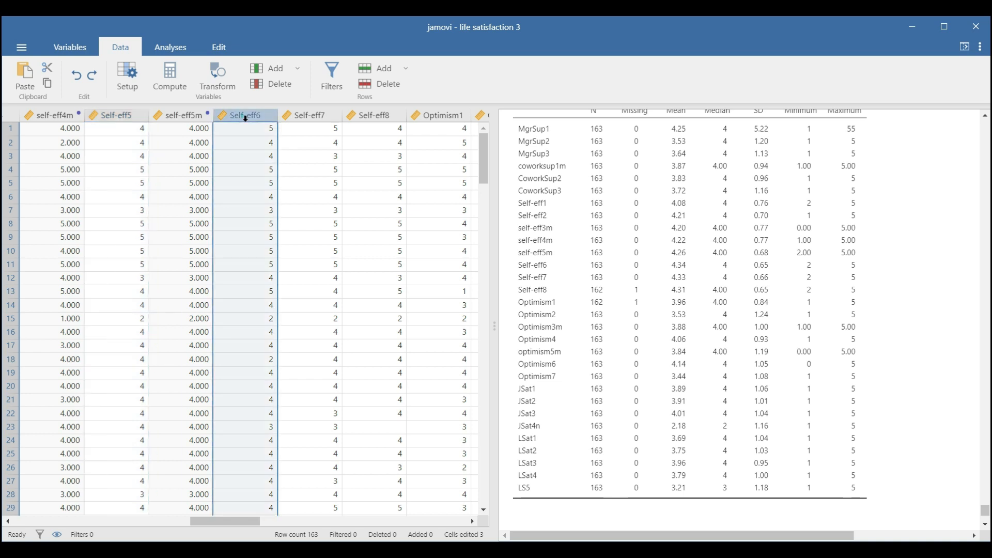
pyautogui.rightClick(243, 117)
pyautogui.moveTo(295, 175)
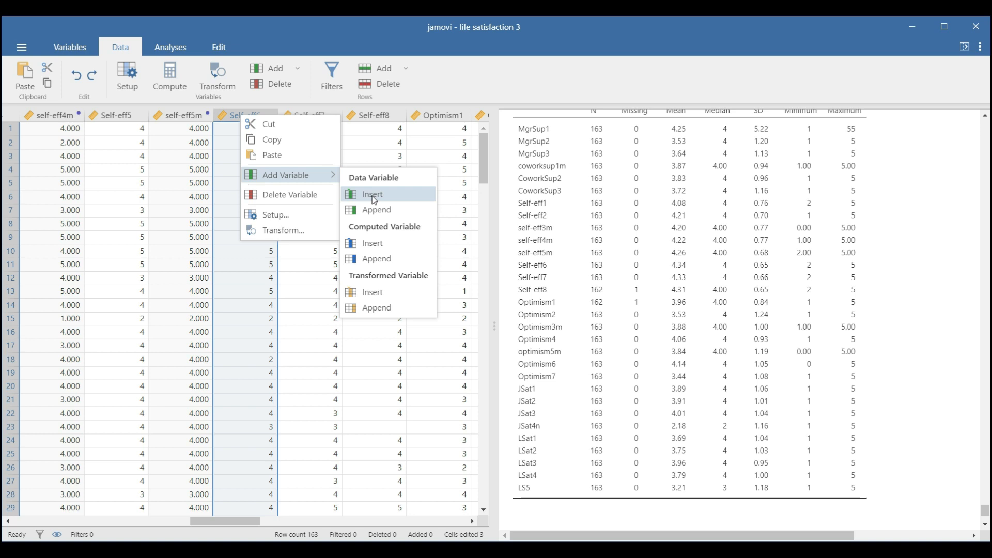
pyautogui.click(189, 115)
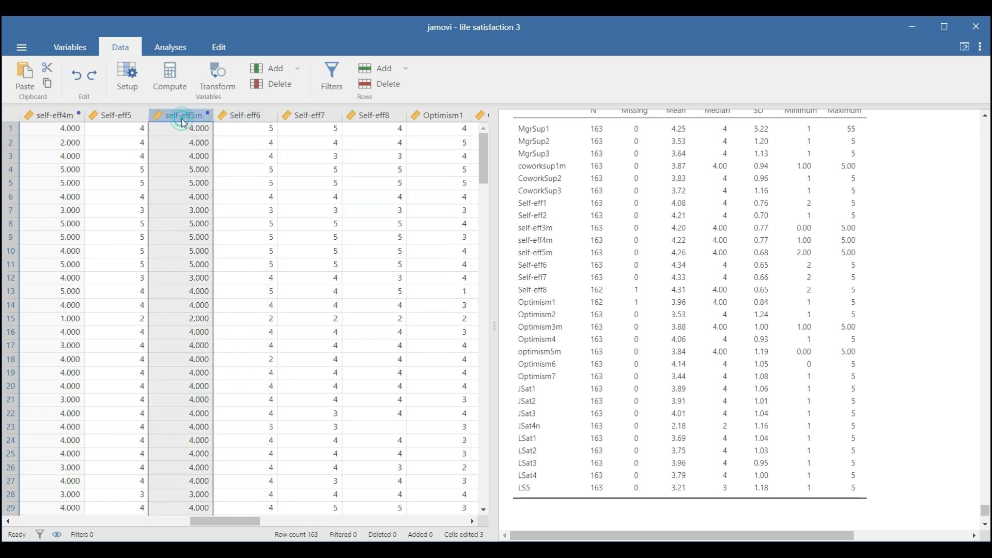
pyautogui.rightClick(192, 125)
pyautogui.click(211, 143)
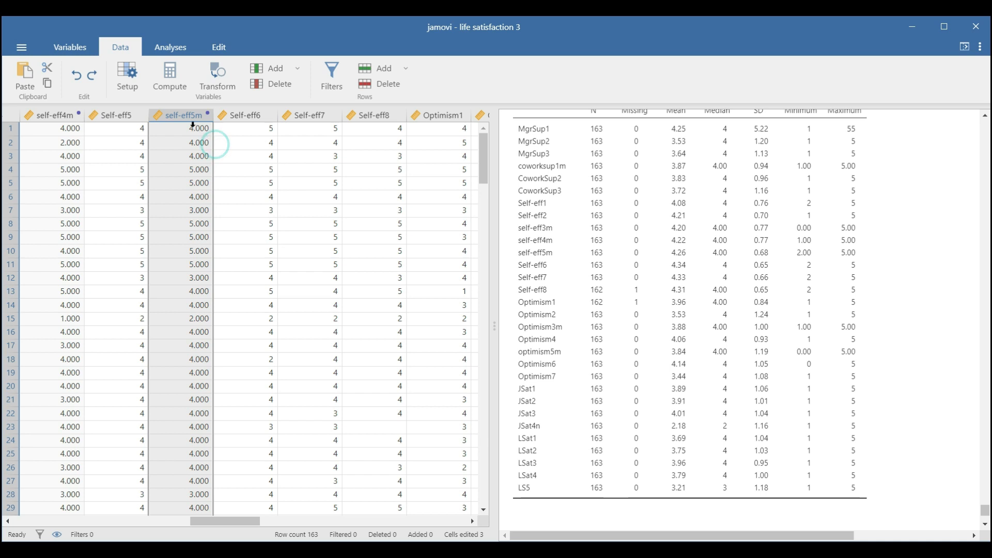
# Step: Try to paste the copied column onto Self-eff6
pyautogui.click(238, 116)
pyautogui.rightClick(237, 118)
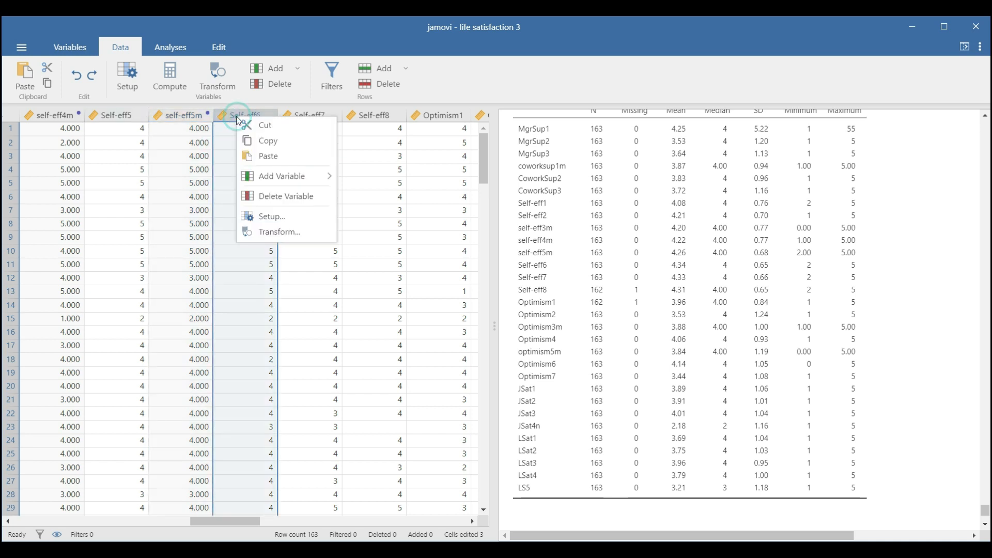
pyautogui.click(278, 155)
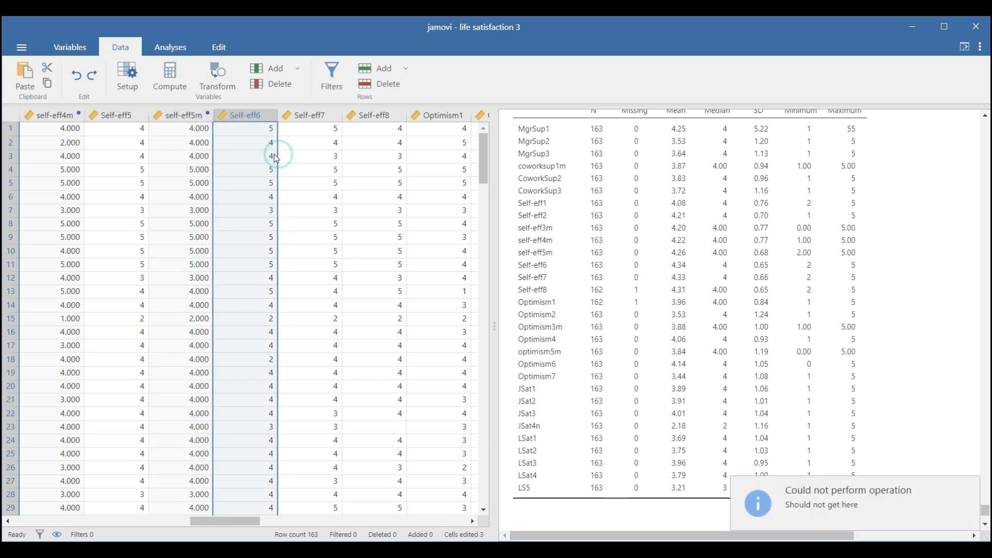
# Step: Insert a new data variable before Self-eff6 and paste the copied self-eff5m values into it
pyautogui.click(238, 193)
pyautogui.click(239, 117)
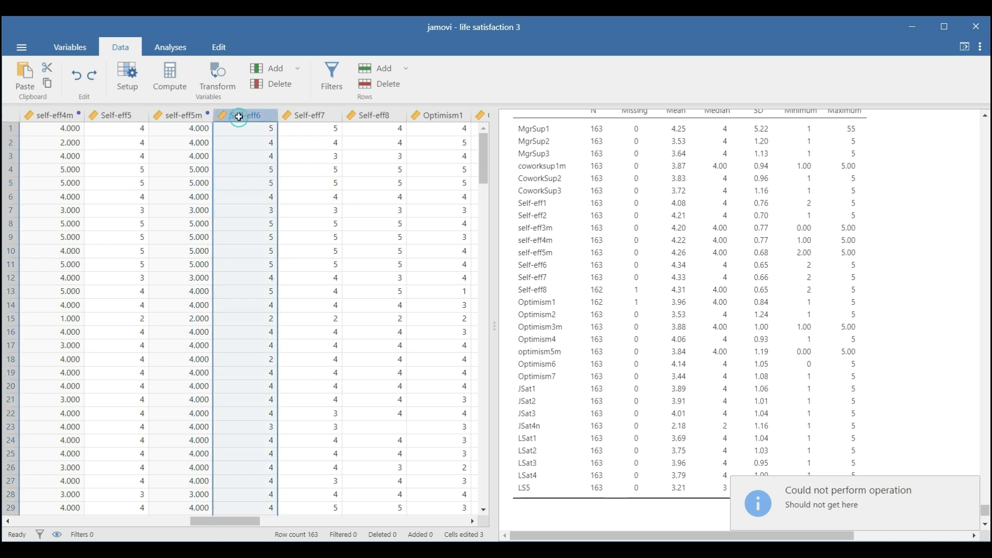
pyautogui.rightClick(239, 116)
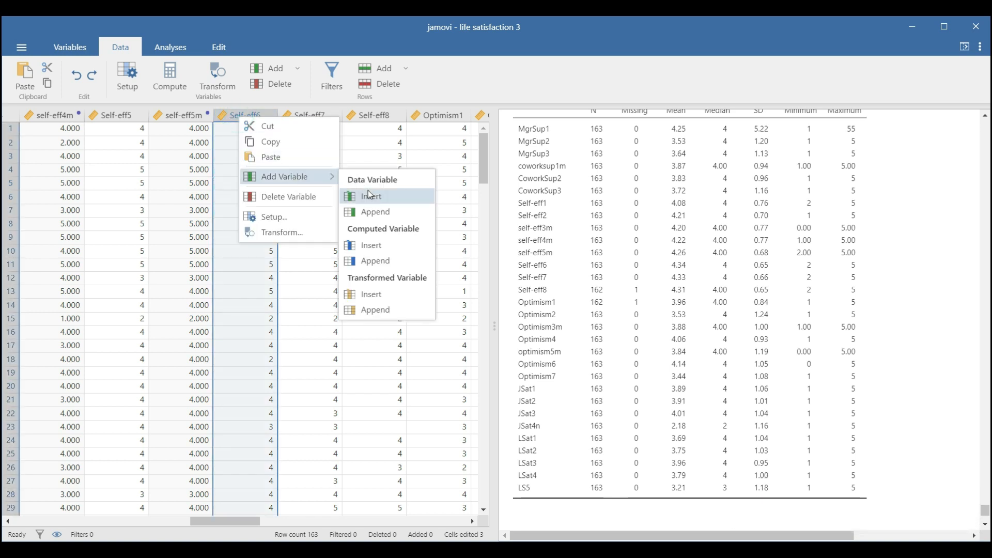
pyautogui.click(374, 197)
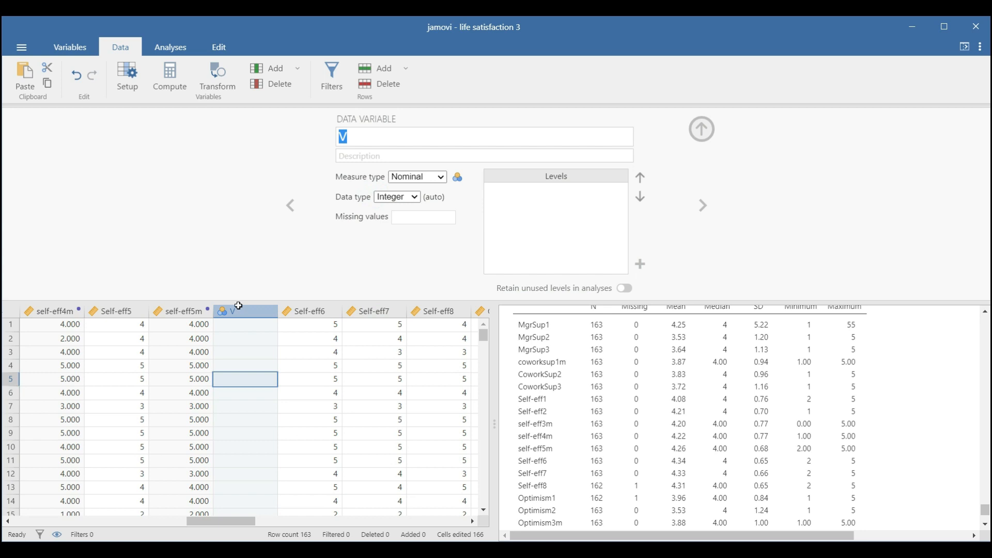
pyautogui.click(240, 309)
pyautogui.hotkey('ctrl', 'v')
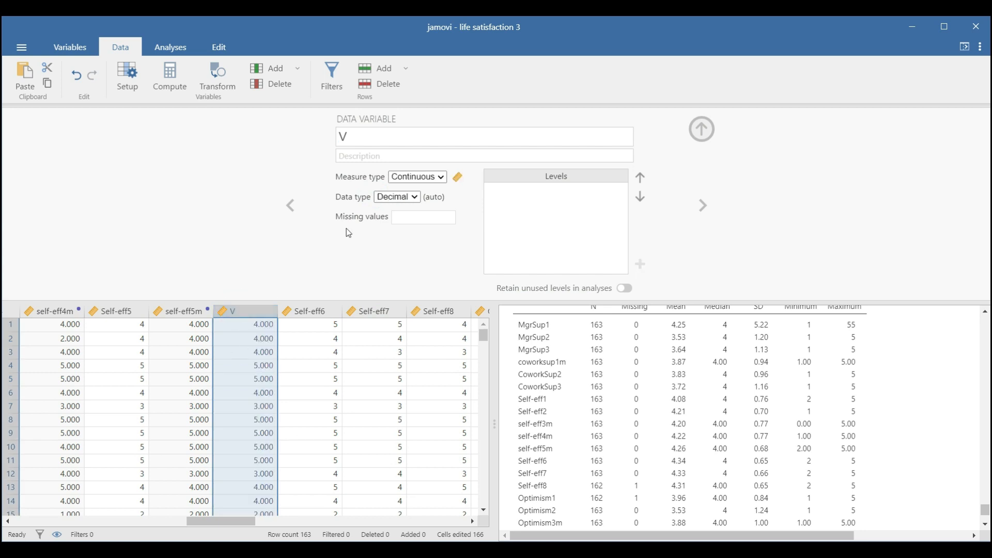
# Step: Rename the new data variable as selfeff5
pyautogui.doubleClick(357, 132)
pyautogui.write('self-effmiss')
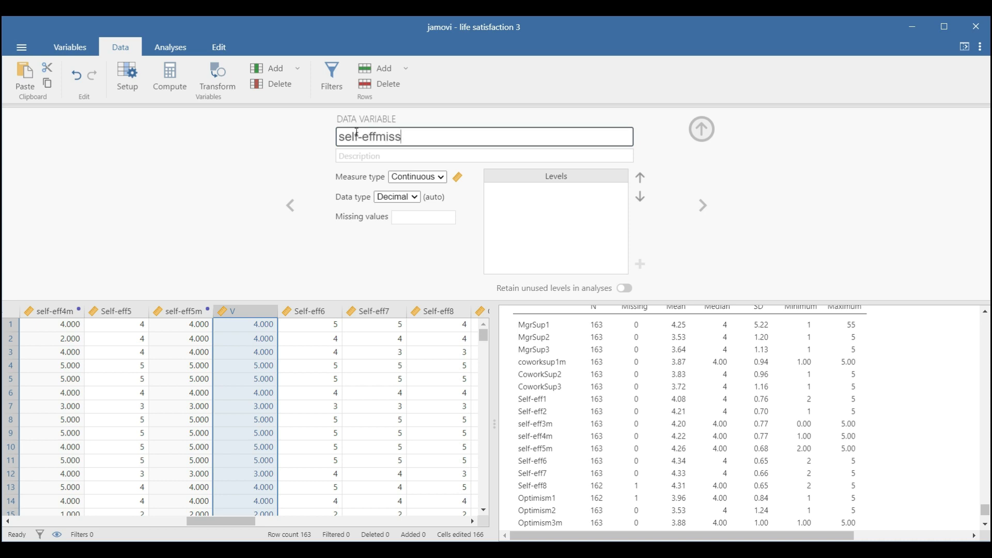
pyautogui.press('BackSpace')
pyautogui.press('BackSpace')
pyautogui.press('BackSpace')
pyautogui.click(227, 400)
# Step: Delete the original Self-eff5 and the transformed self-eff5m columns
pyautogui.click(186, 312)
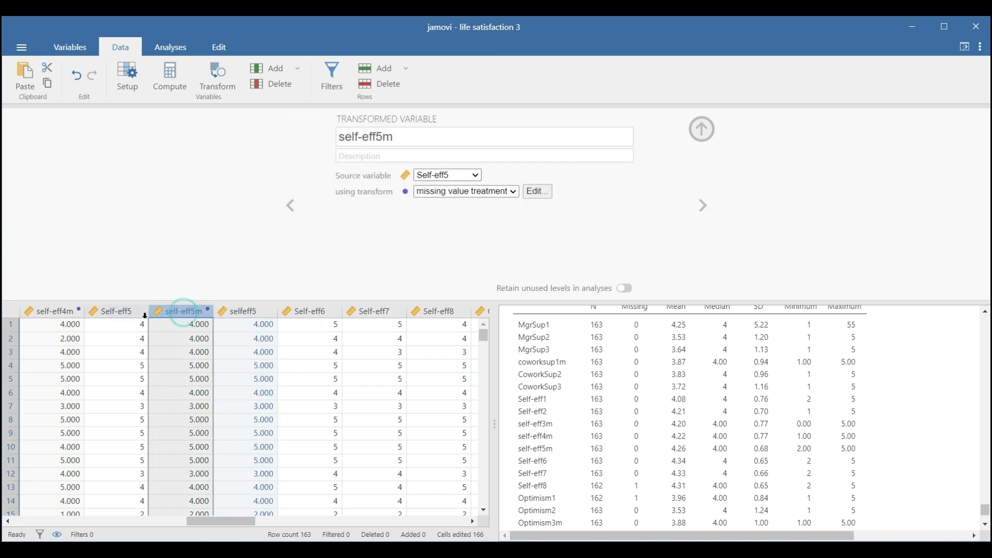
pyautogui.click(118, 311)
pyautogui.rightClick(133, 314)
pyautogui.click(174, 390)
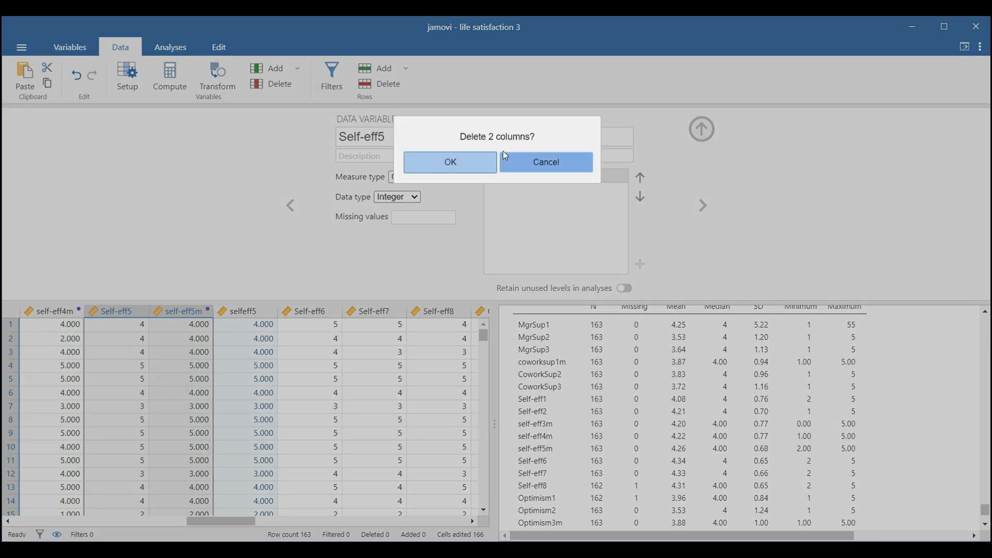
pyautogui.click(448, 164)
pyautogui.click(133, 365)
pyautogui.click(126, 339)
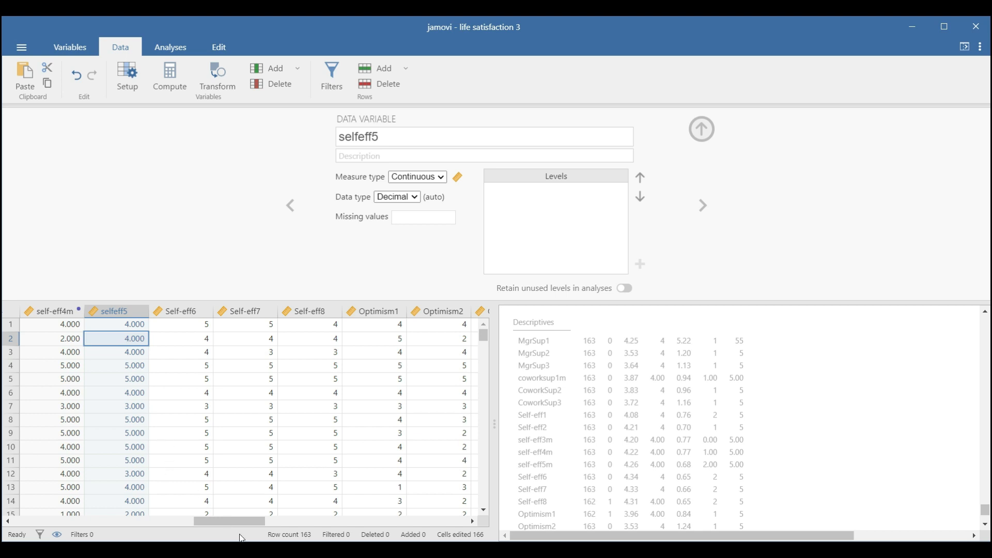
# Step: Clear the Self-eff4 values to test how self-eff4m depends on them, and undo the clearing
pyautogui.moveTo(241, 520); pyautogui.dragTo(222, 520)
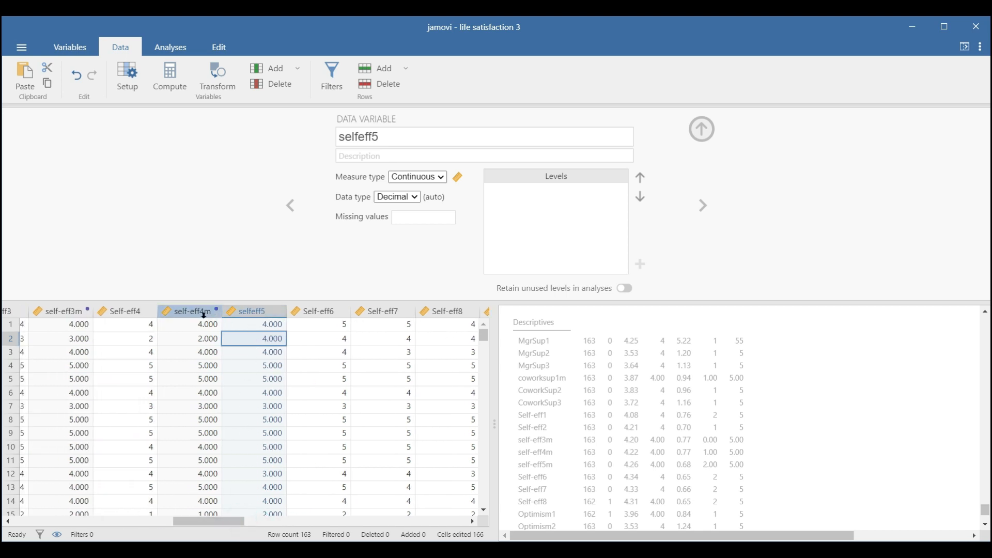
pyautogui.moveTo(201, 313); pyautogui.dragTo(121, 312)
pyautogui.click(183, 312)
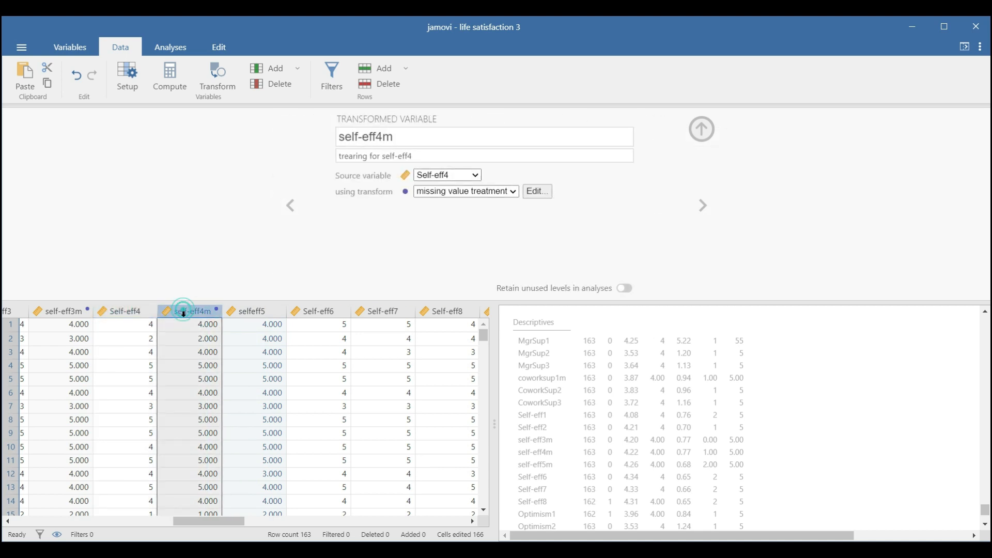
pyautogui.click(137, 312)
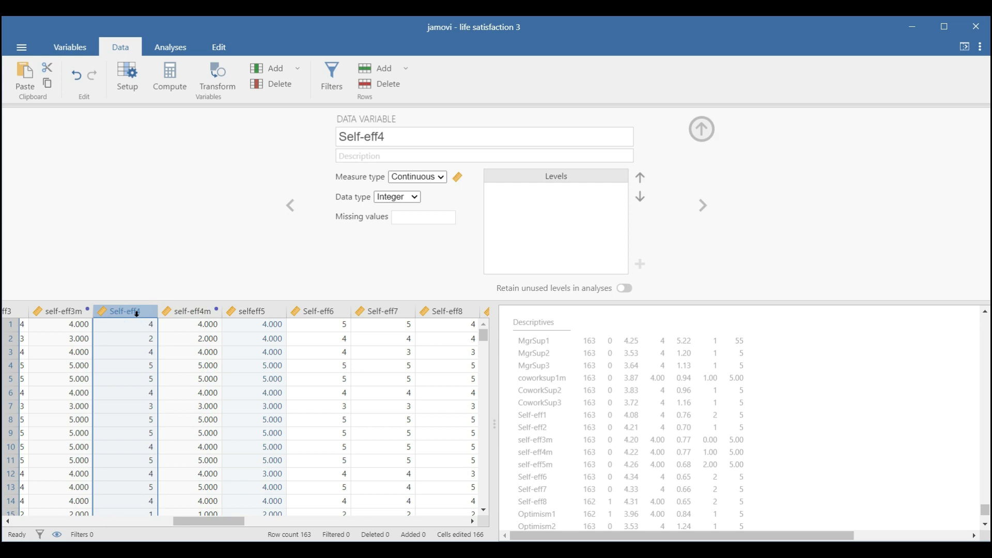
pyautogui.click(189, 311)
pyautogui.click(137, 312)
pyautogui.click(191, 311)
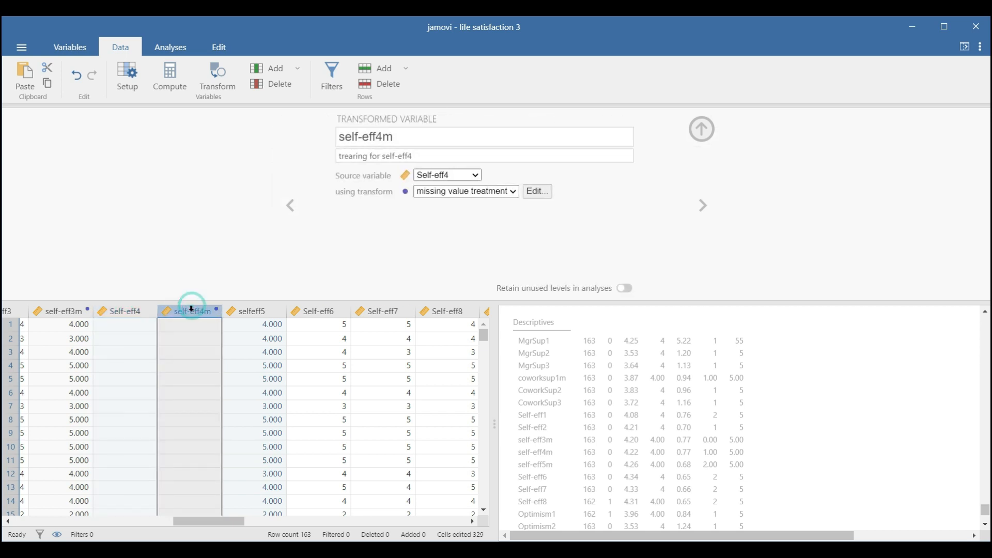
pyautogui.click(190, 312)
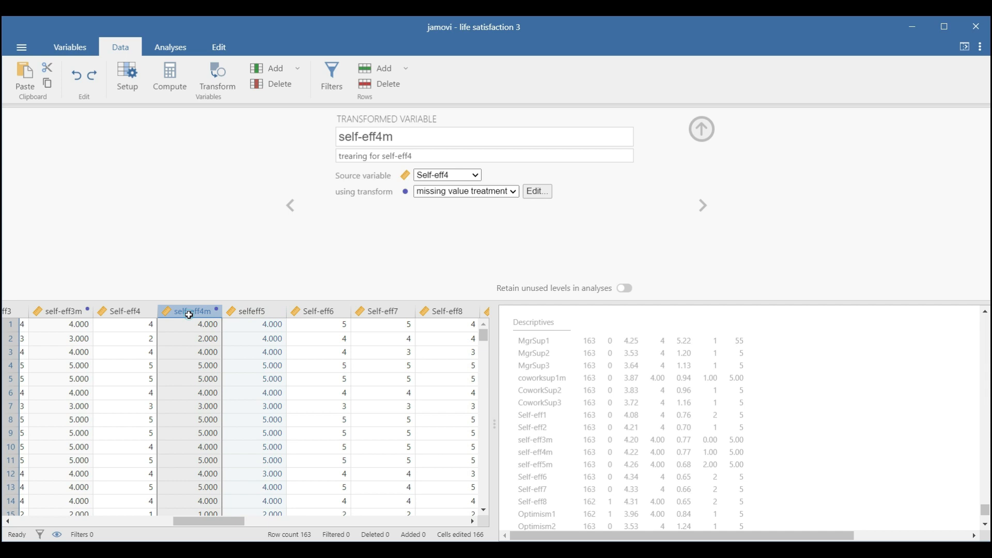
pyautogui.click(251, 313)
pyautogui.click(290, 328)
pyautogui.click(184, 314)
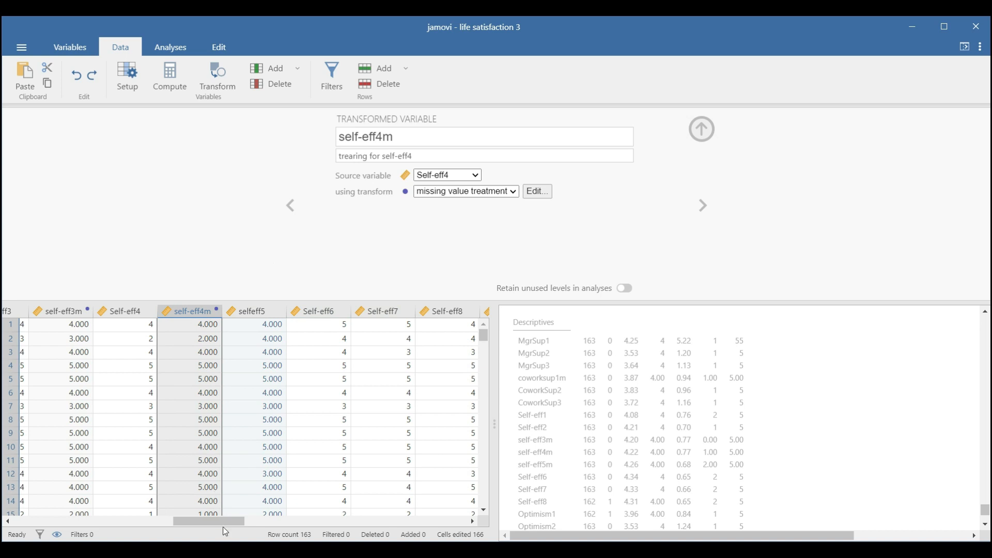
pyautogui.hscroll(-5, 226, 532)
pyautogui.moveTo(198, 524); pyautogui.dragTo(220, 522)
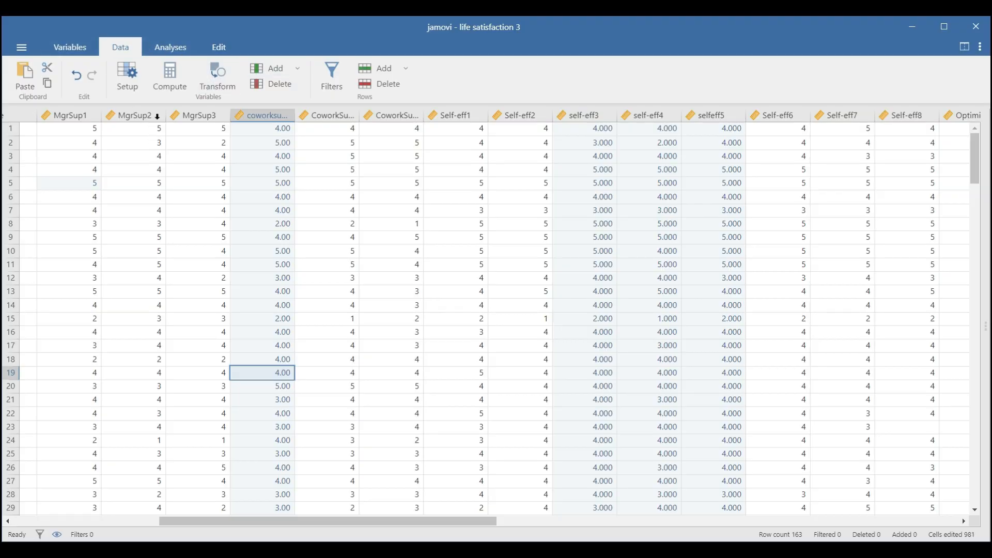
# Step: Widen the coworksup1 column so its full name fits in the header
pyautogui.click(241, 214)
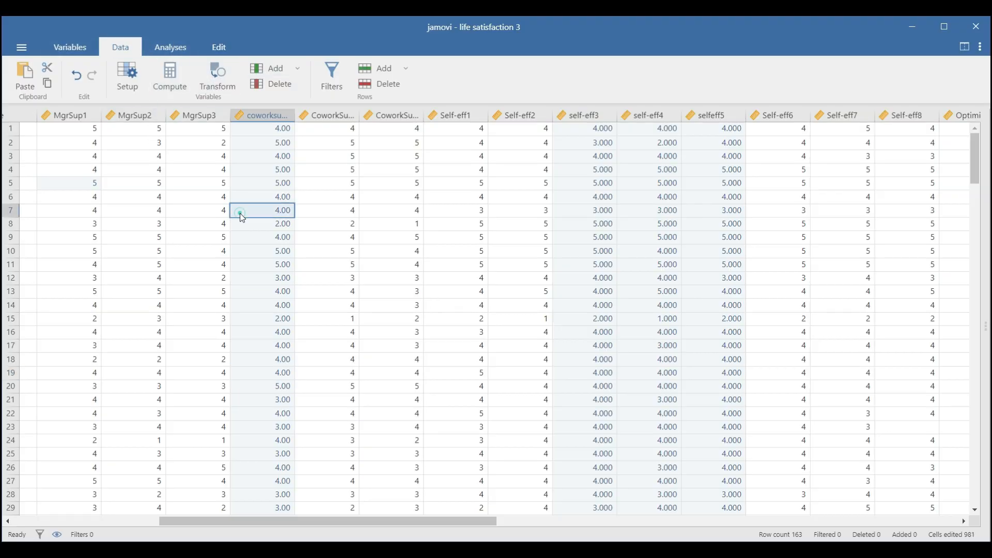
pyautogui.click(259, 115)
pyautogui.click(327, 115)
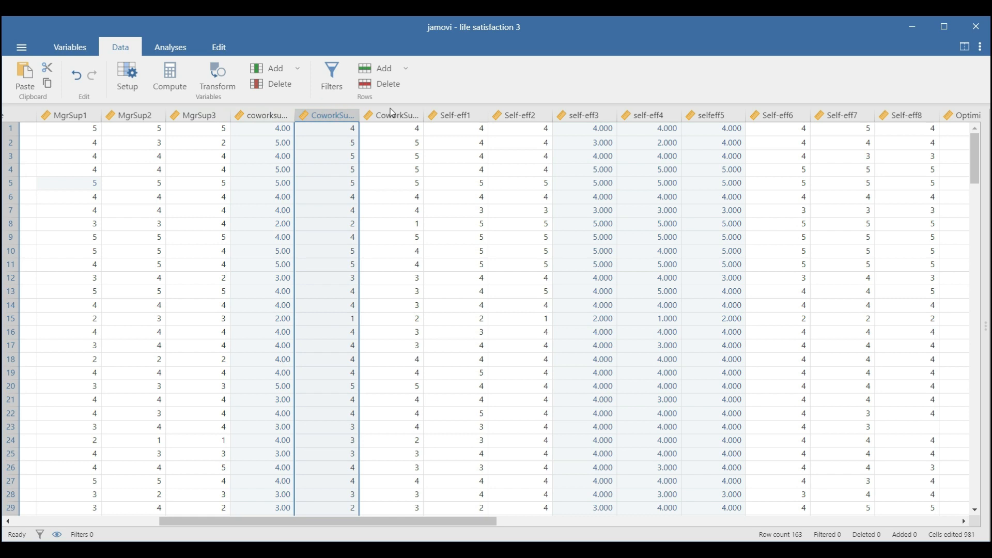
pyautogui.press('Left')
pyautogui.click(330, 117)
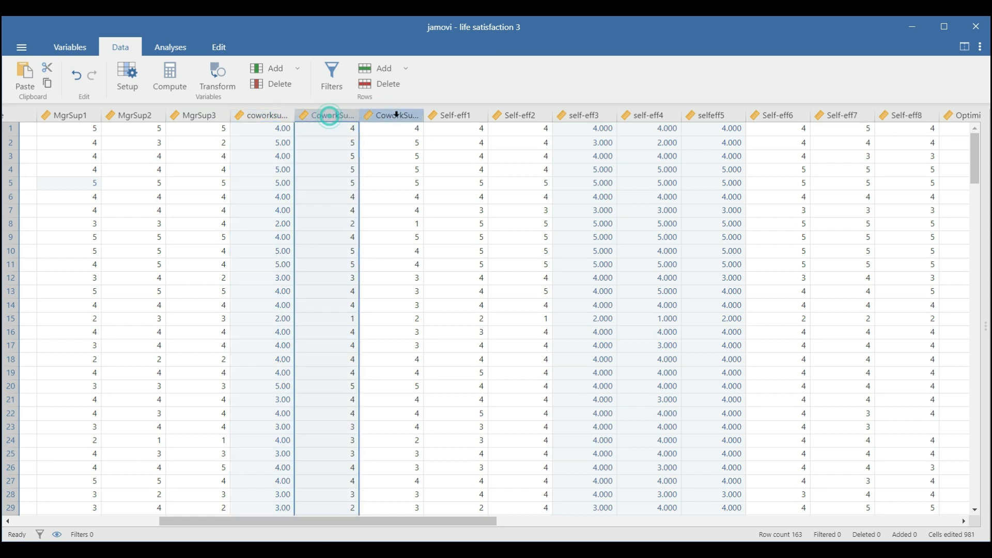
pyautogui.click(393, 115)
pyautogui.moveTo(296, 116); pyautogui.dragTo(321, 116)
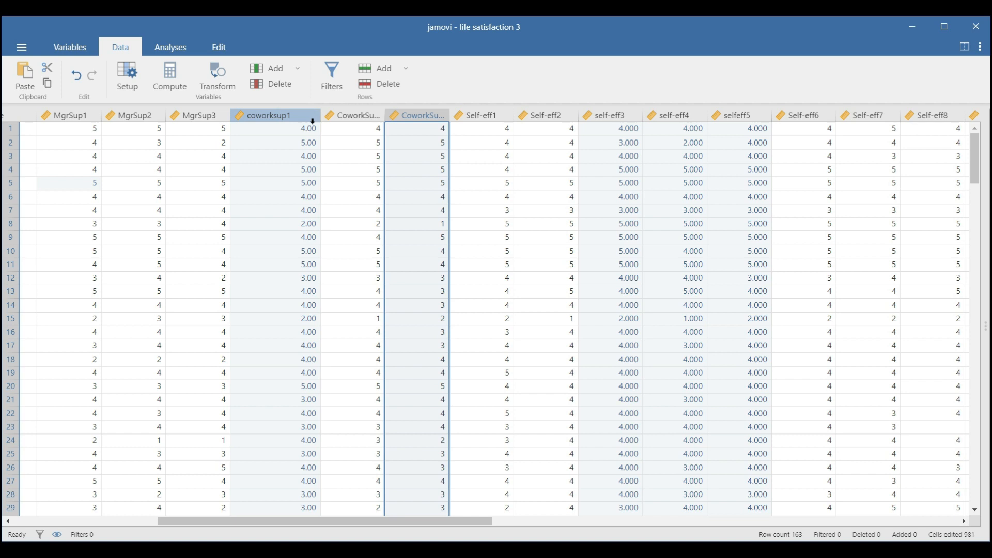
# Step: Open the Descriptives analysis and check its results against the replaced variables
pyautogui.click(170, 47)
pyautogui.click(39, 89)
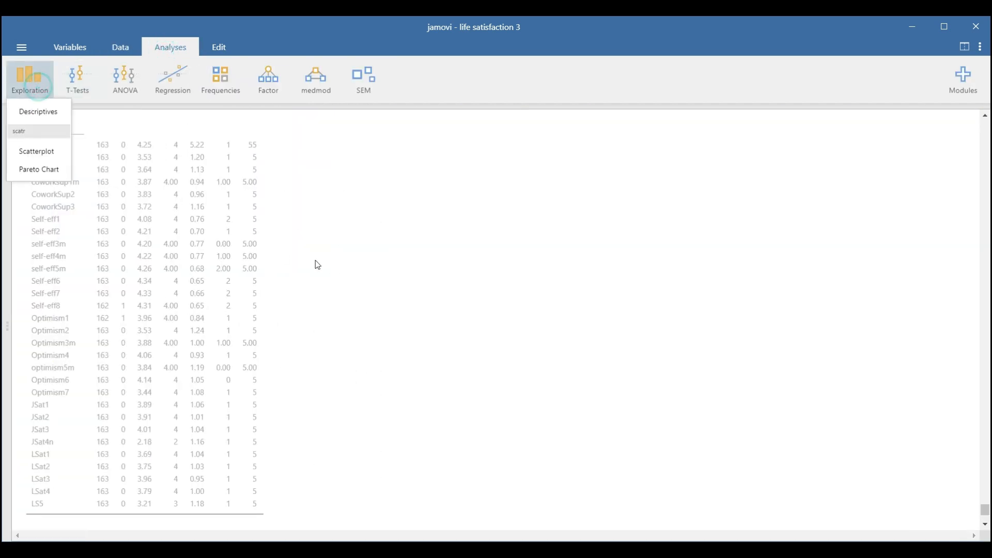
pyautogui.click(38, 112)
pyautogui.scroll(-2, 537, 269)
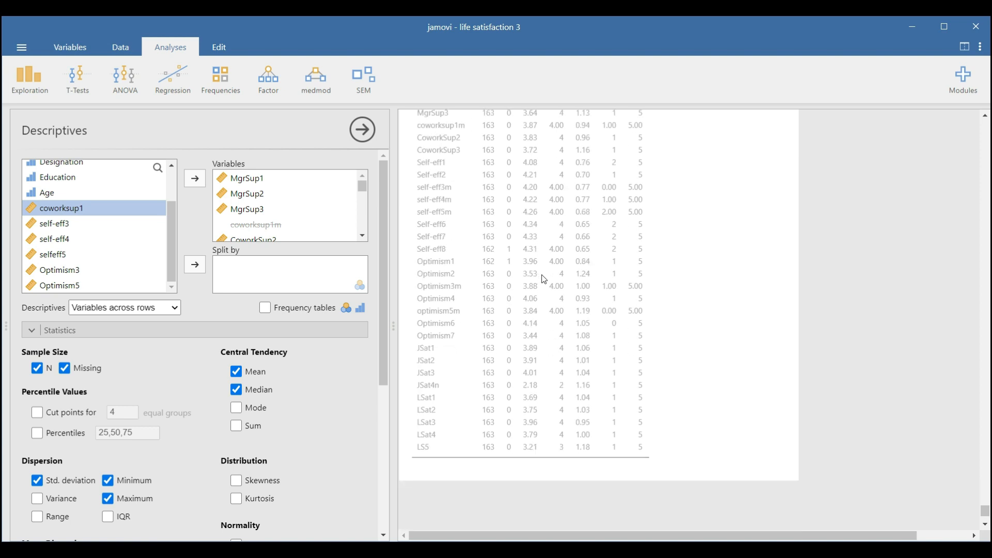
pyautogui.scroll(2, 556, 287)
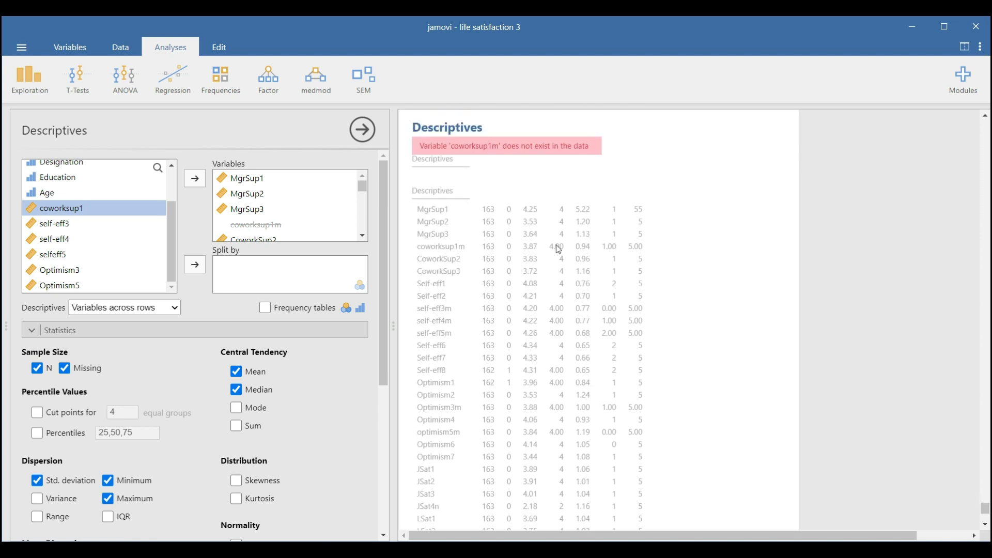
# Step: Remove all assigned variables from the Descriptives analysis, starting with MgrSup1
pyautogui.click(241, 194)
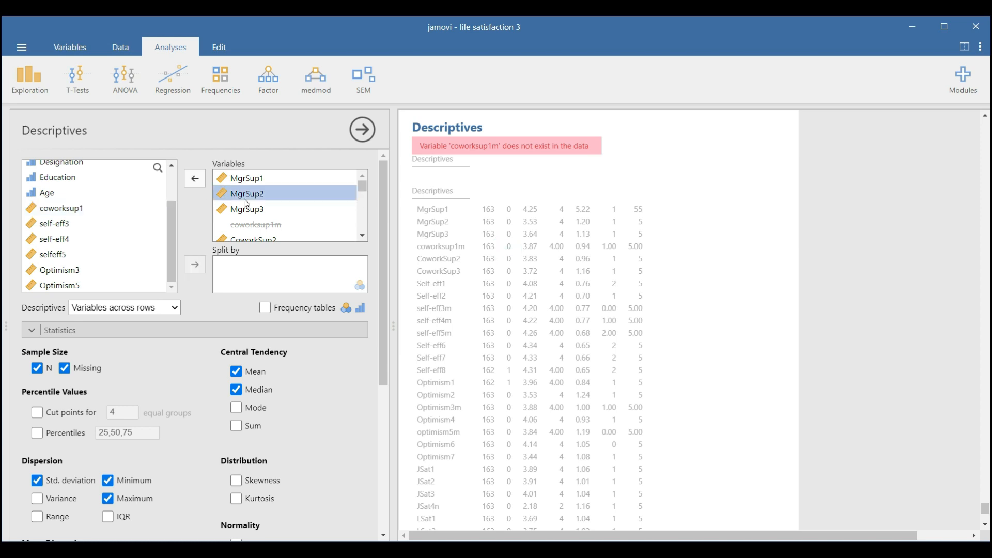
pyautogui.click(235, 178)
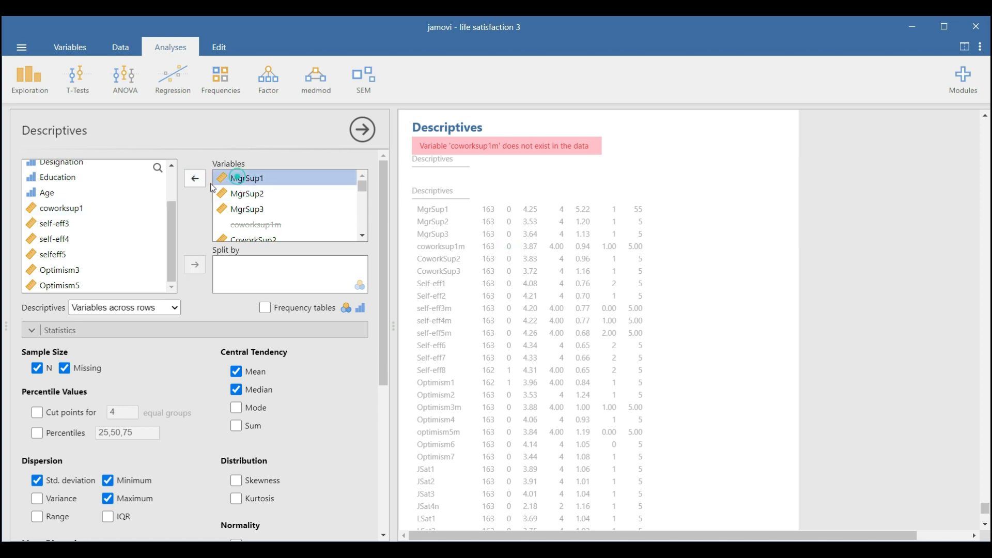
pyautogui.click(194, 178)
pyautogui.click(195, 179)
pyautogui.click(195, 178)
pyautogui.click(242, 192)
pyautogui.click(195, 178)
pyautogui.click(195, 179)
pyautogui.click(195, 178)
pyautogui.click(195, 178)
pyautogui.click(195, 178)
pyautogui.click(194, 178)
pyautogui.click(195, 178)
pyautogui.click(195, 178)
pyautogui.click(195, 178)
pyautogui.click(195, 178)
pyautogui.click(195, 178)
pyautogui.click(195, 179)
pyautogui.click(195, 178)
pyautogui.click(195, 179)
pyautogui.click(194, 178)
pyautogui.click(195, 178)
pyautogui.click(195, 178)
pyautogui.click(194, 178)
pyautogui.click(188, 182)
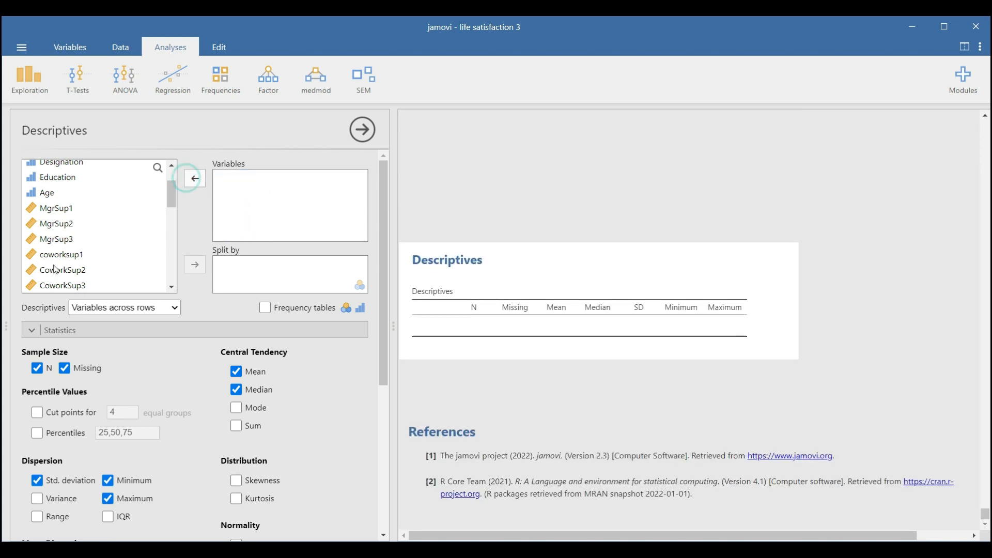
# Step: Assign all scale items from MgrSup1 through LS5 as variables of the Descriptives analysis
pyautogui.click(61, 209)
pyautogui.scroll(-5, 64, 227)
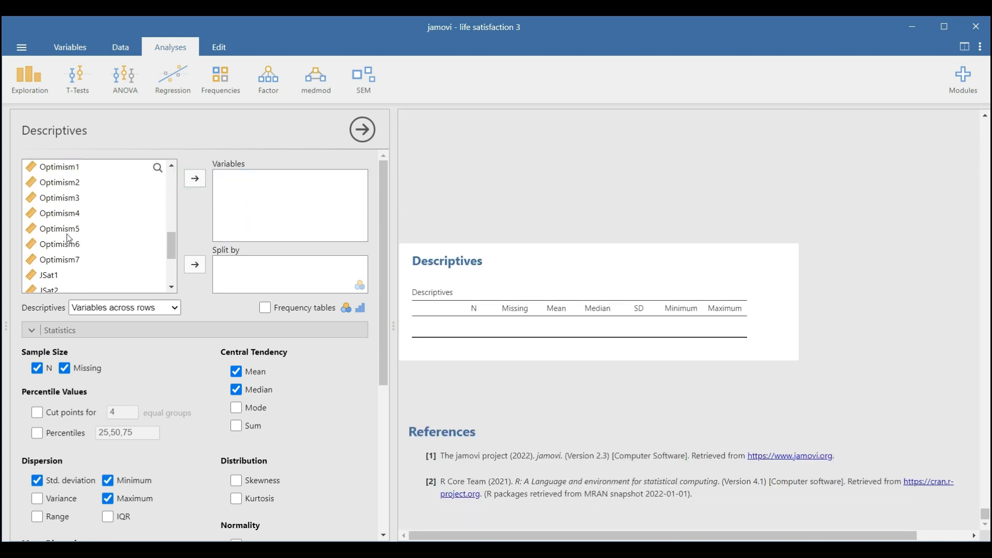
pyautogui.keyDown('shift'); pyautogui.click(69, 245); pyautogui.keyUp('shift')
pyautogui.scroll(-4, 68, 268)
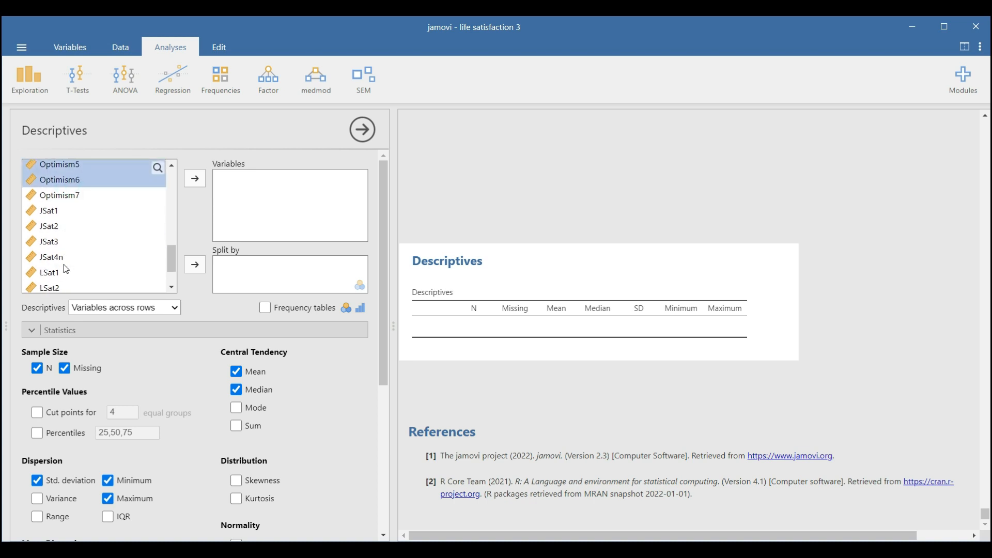
pyautogui.keyDown('shift'); pyautogui.click(51, 287); pyautogui.keyUp('shift')
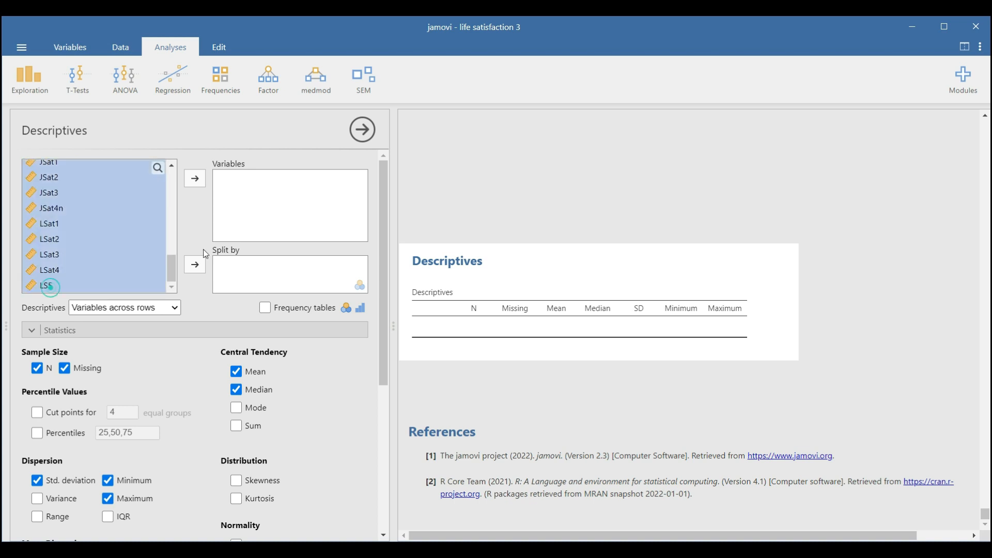
pyautogui.click(195, 179)
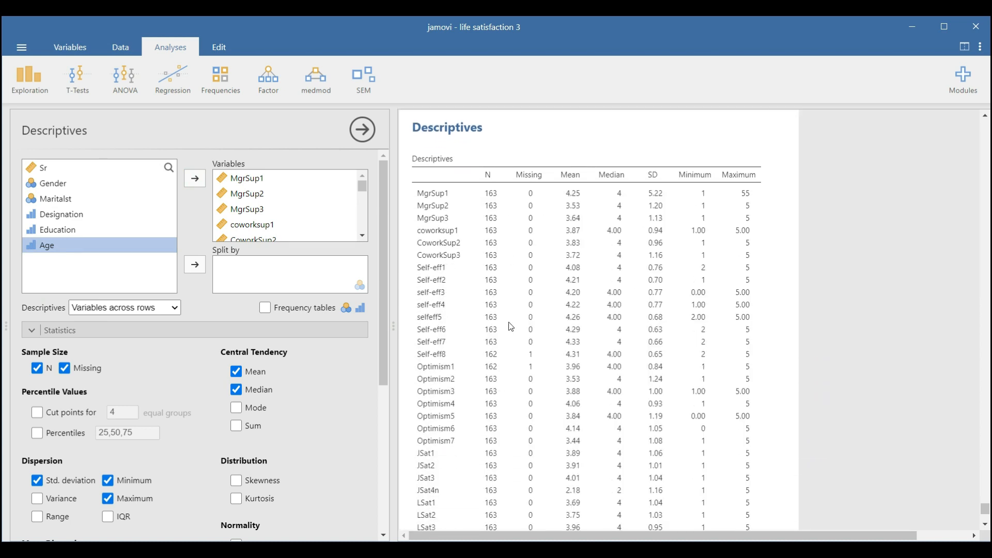
# Step: Examine the missing, minimum and maximum values in the Descriptives table, and look through the available statistics and plot options
pyautogui.scroll(-3, 503, 356)
pyautogui.scroll(5, 509, 253)
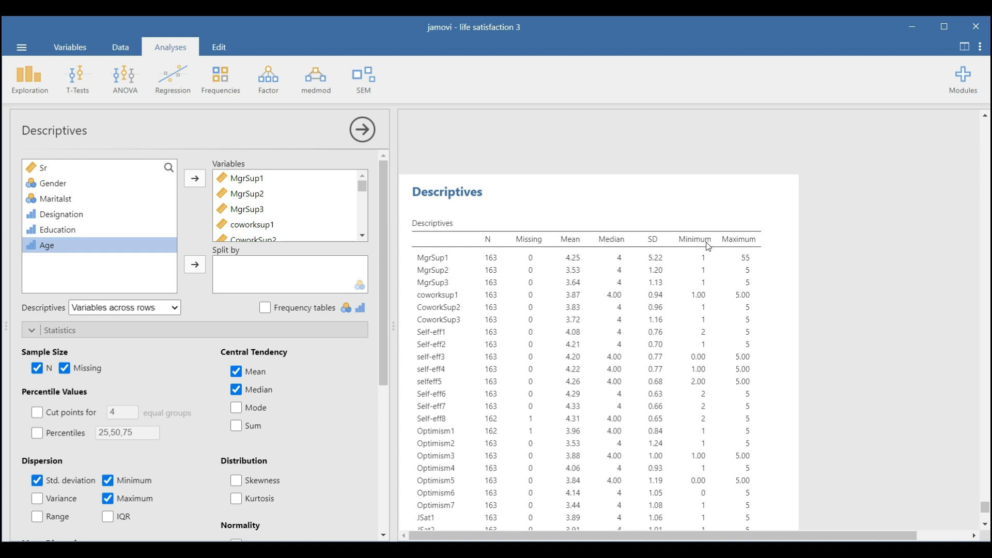
pyautogui.scroll(-2, 751, 272)
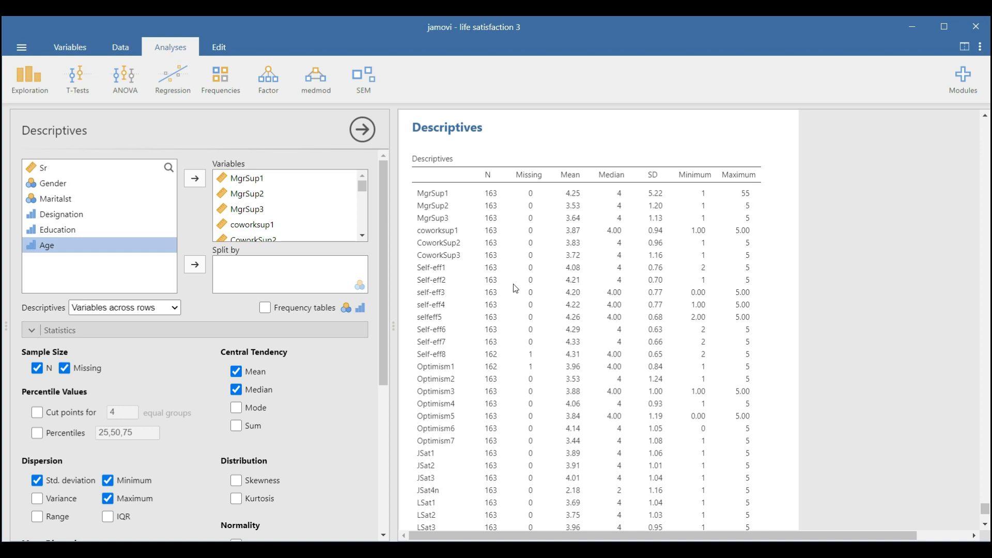
pyautogui.scroll(-3, 333, 438)
pyautogui.scroll(-3, 324, 438)
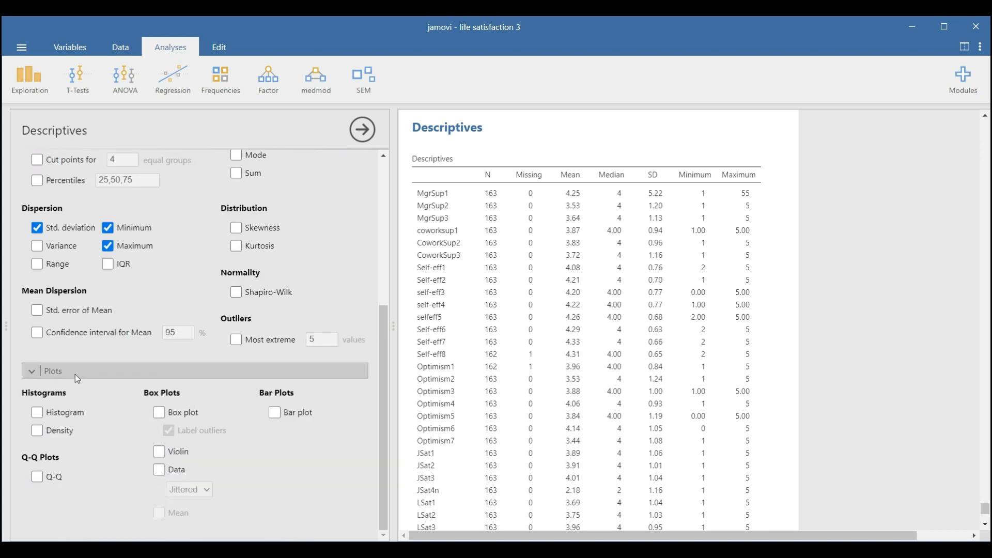
pyautogui.scroll(2, 152, 293)
pyautogui.scroll(3, 153, 292)
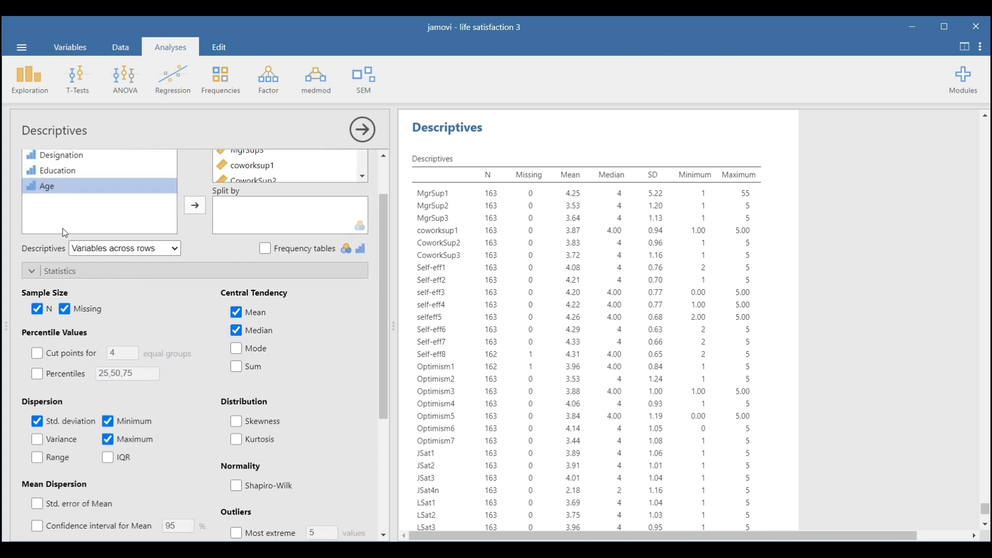
pyautogui.click(38, 271)
pyautogui.click(32, 355)
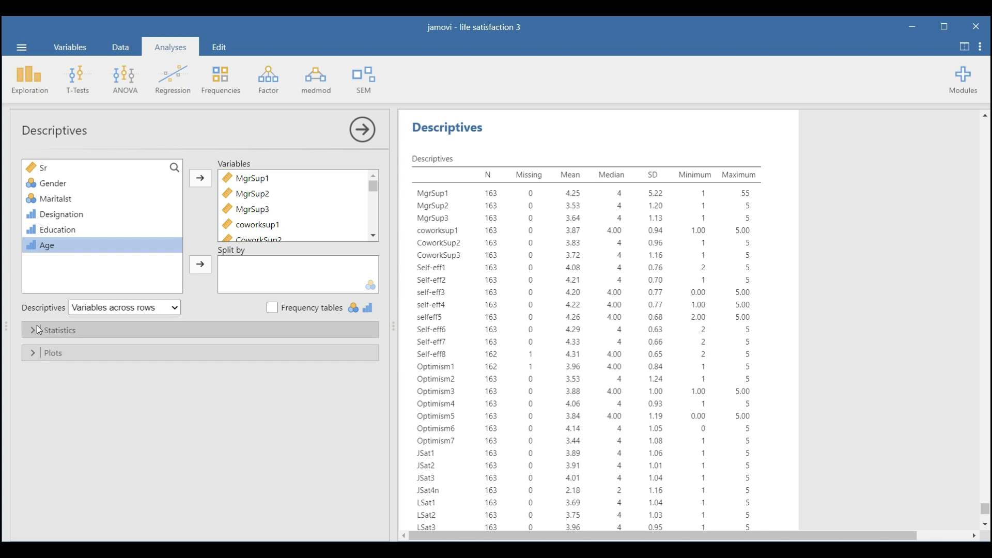
pyautogui.click(36, 334)
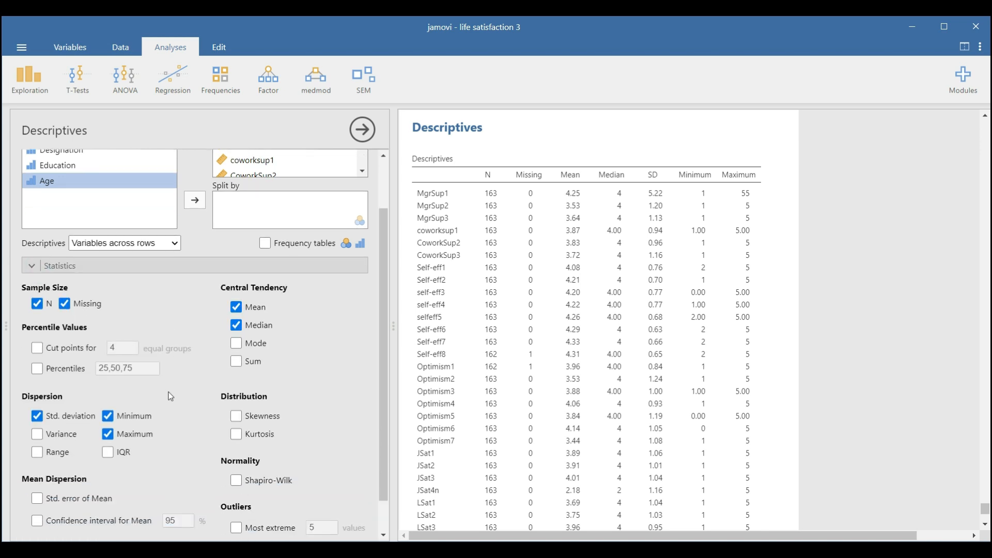
pyautogui.scroll(-1, 247, 421)
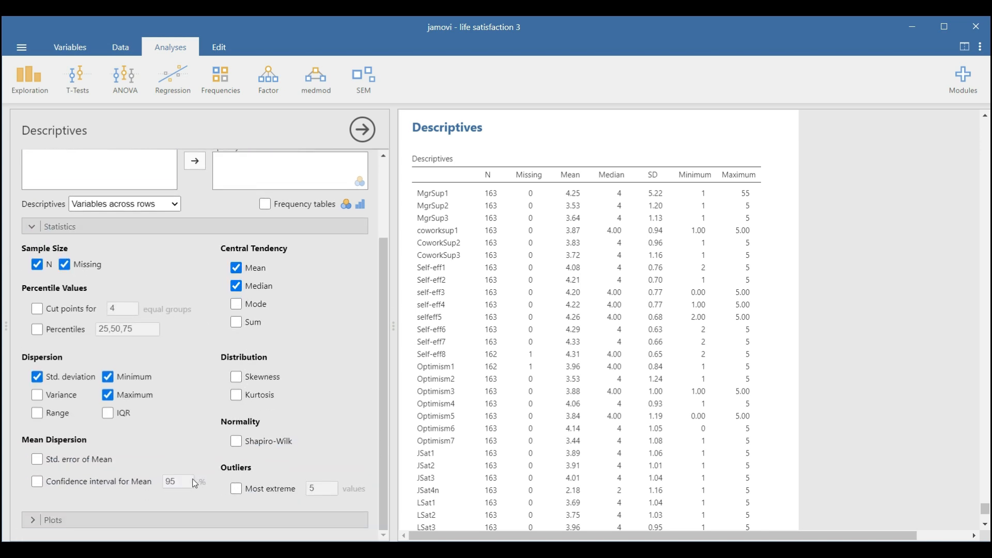
pyautogui.scroll(3, 126, 402)
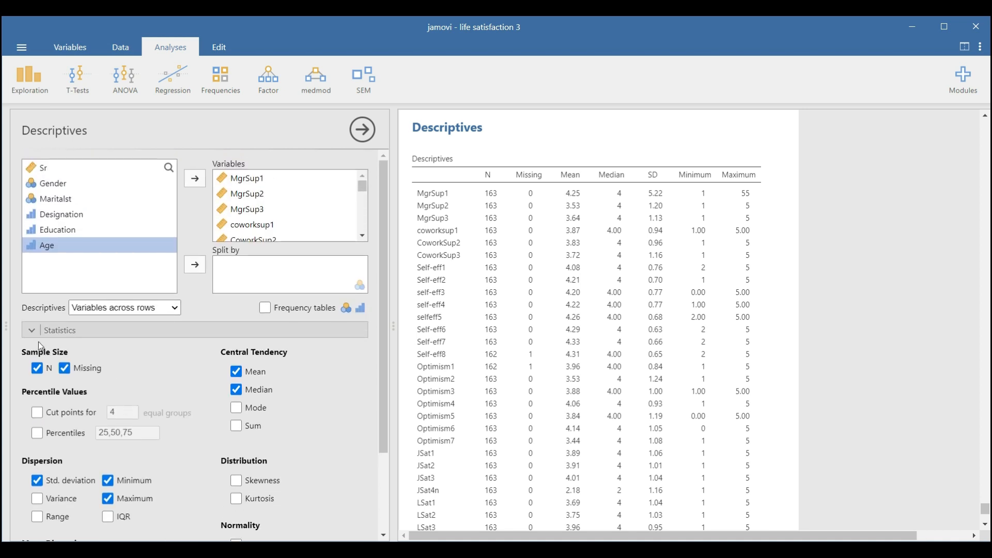
# Step: Add box plots with labelled outliers to the Descriptives output
pyautogui.click(38, 330)
pyautogui.click(33, 355)
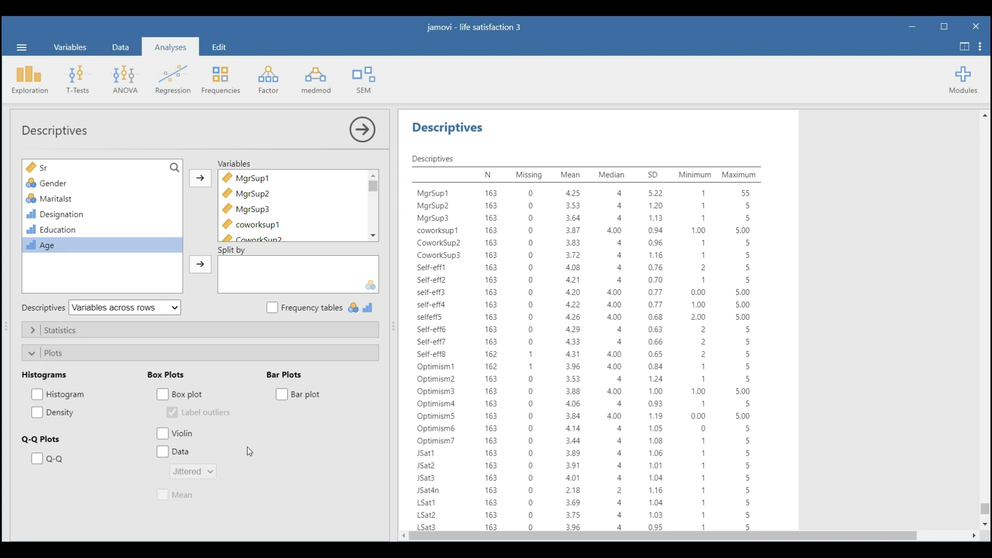
pyautogui.click(163, 395)
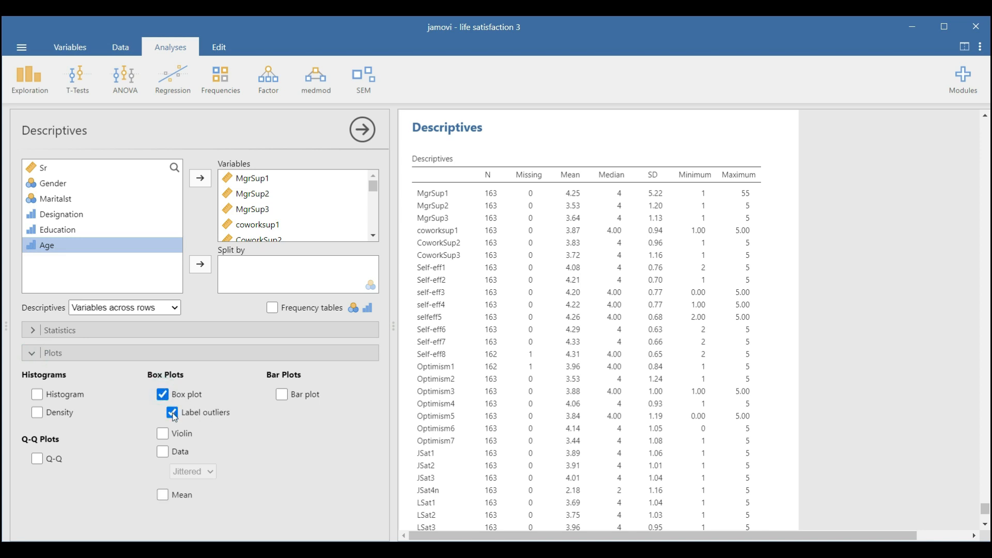
pyautogui.scroll(-9, 629, 421)
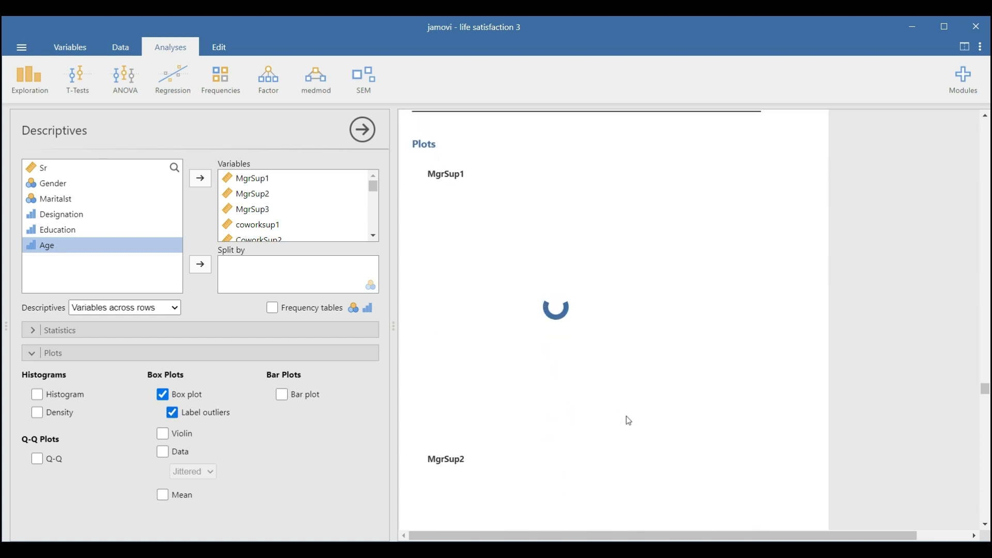
pyautogui.scroll(3, 628, 421)
pyautogui.scroll(-2, 629, 420)
pyautogui.scroll(6, 628, 421)
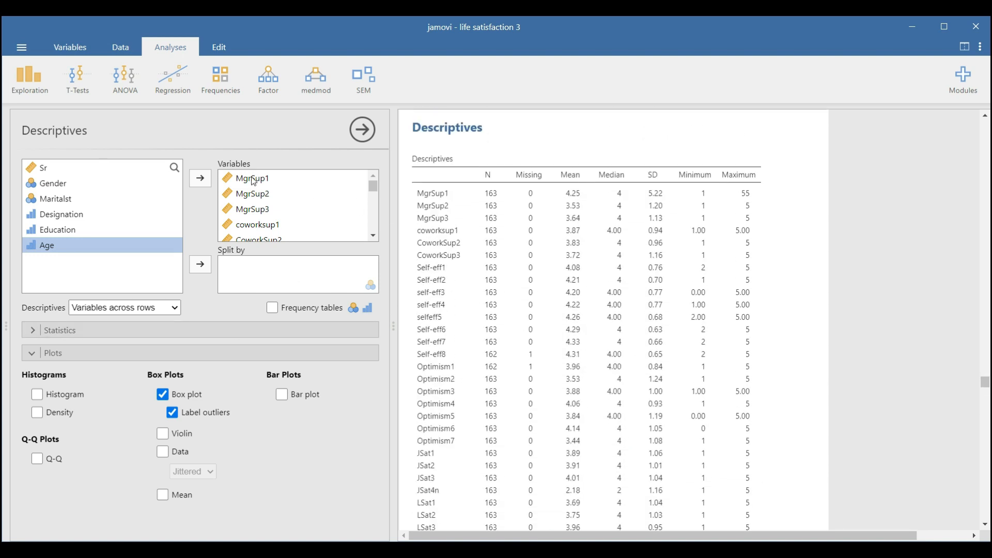
# Step: Remove the variables from MgrSup2 through LS5 from the analysis, keeping only MgrSup1
pyautogui.click(249, 194)
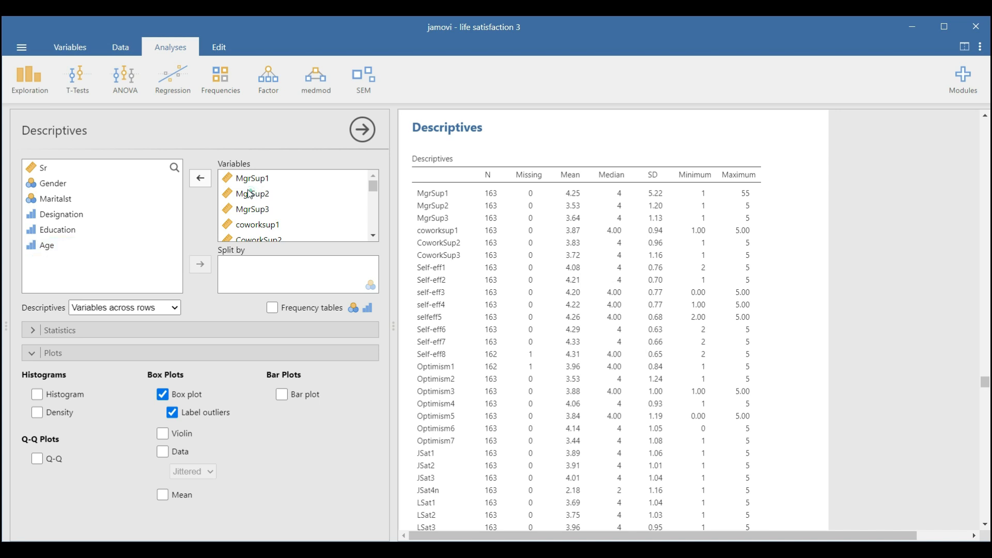
pyautogui.moveTo(252, 215); pyautogui.dragTo(251, 217)
pyautogui.scroll(-3, 250, 219)
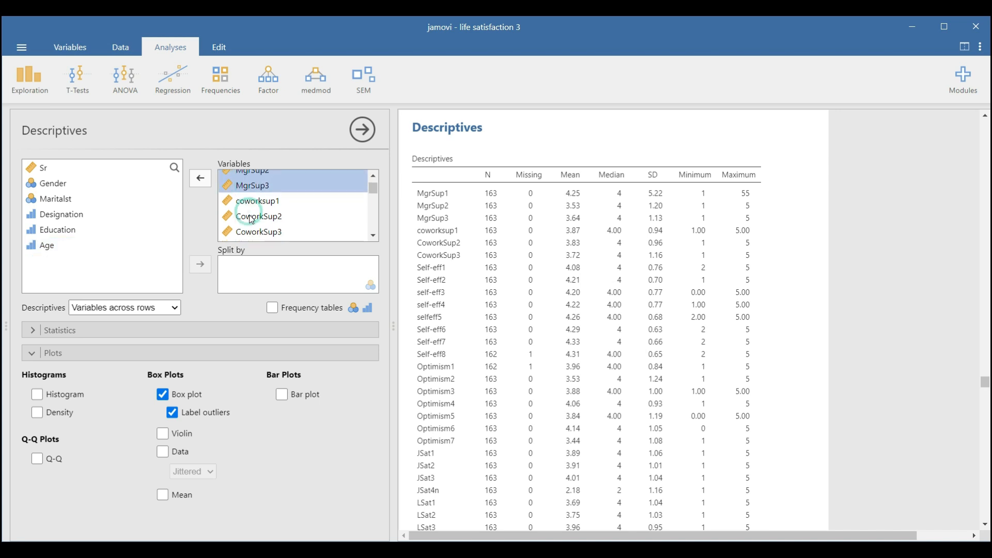
pyautogui.scroll(-6, 250, 222)
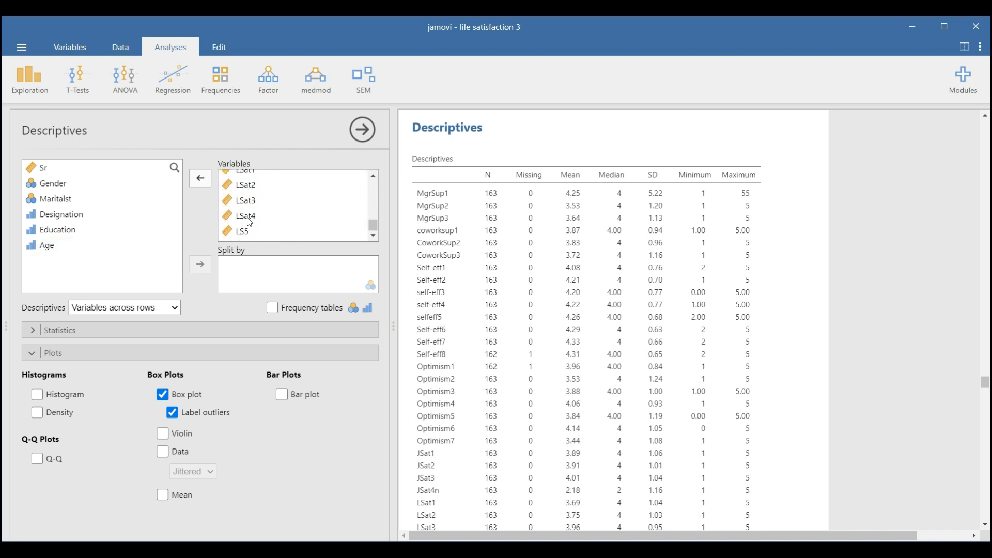
pyautogui.keyDown('shift'); pyautogui.click(247, 231); pyautogui.keyUp('shift')
pyautogui.click(200, 178)
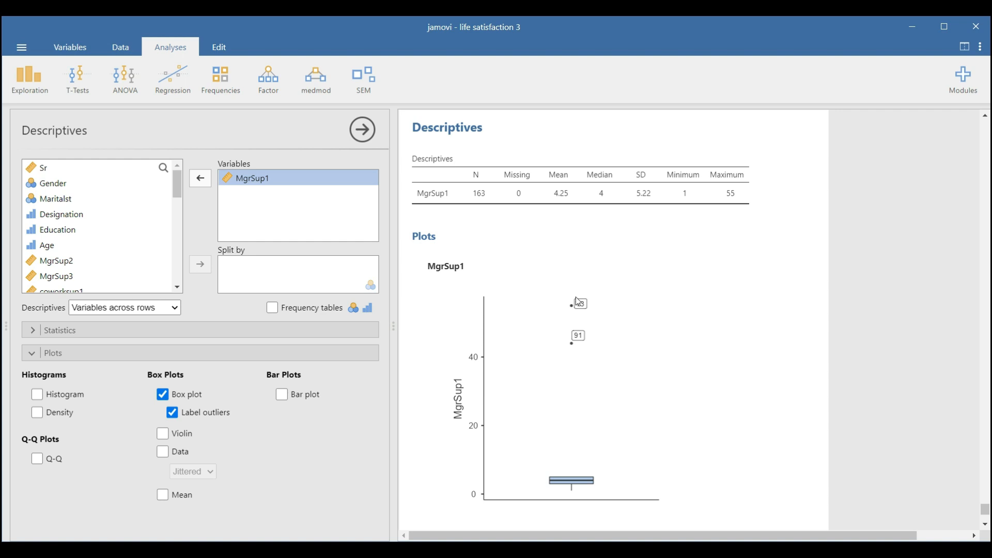
# Step: Locate the outlying case 73 in the data and select its MgrSup1 value
pyautogui.press('alt')
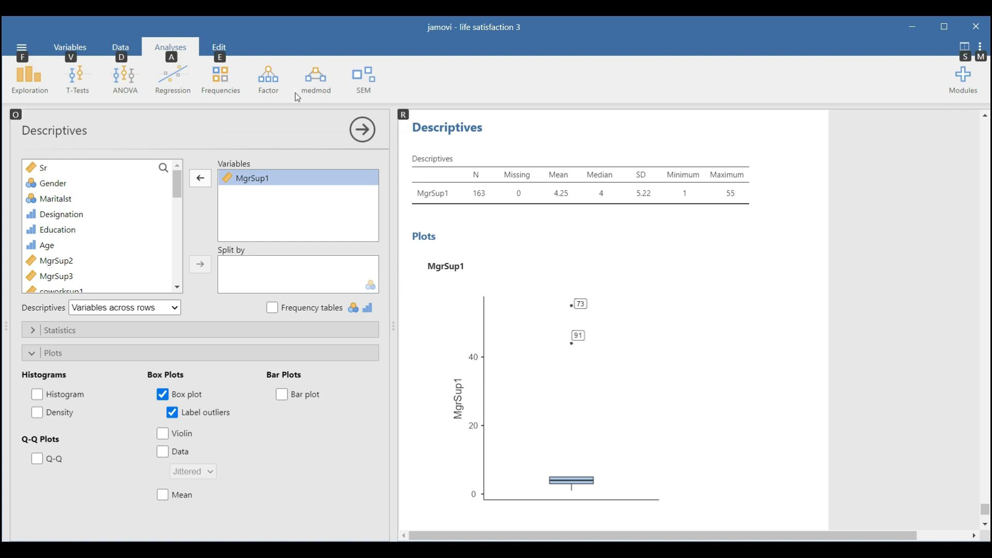
pyautogui.click(118, 52)
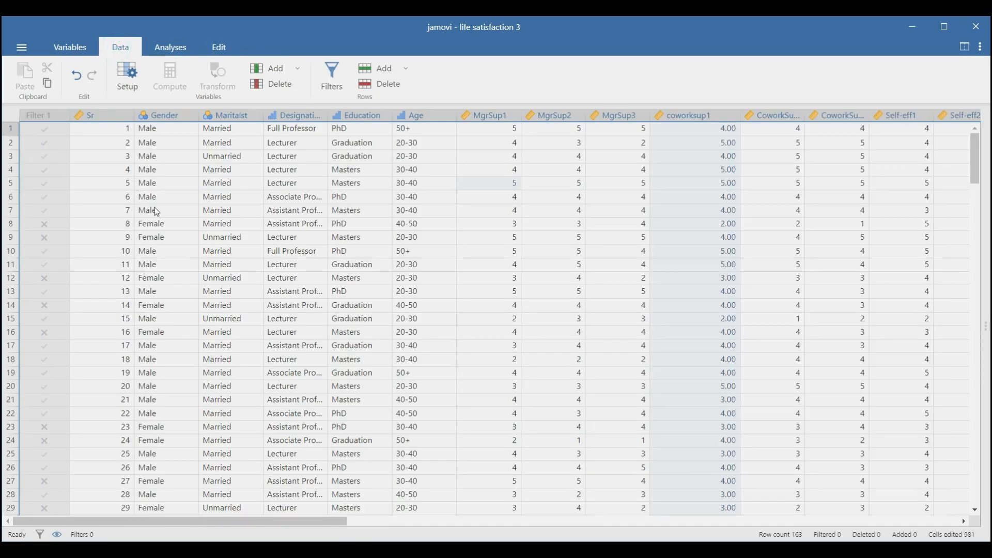
pyautogui.click(188, 50)
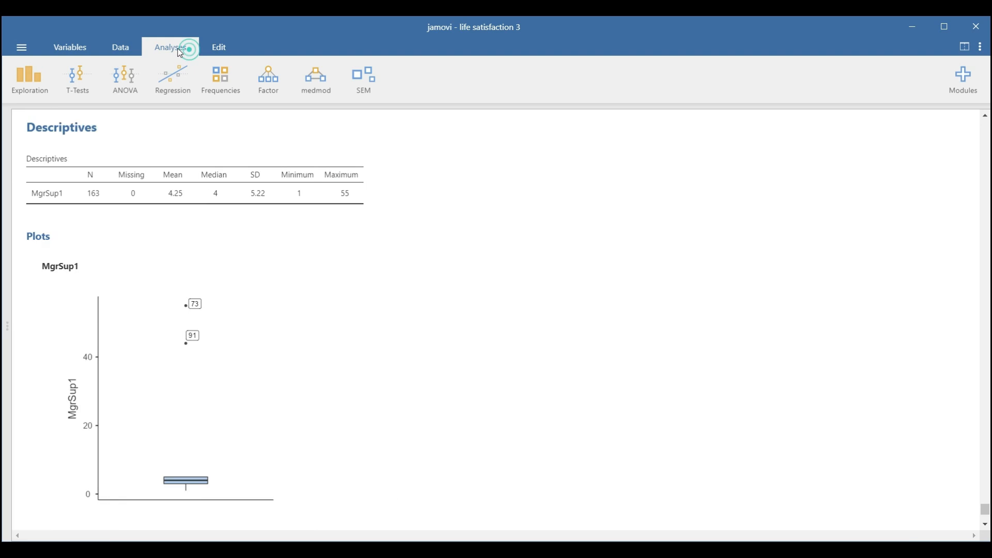
pyautogui.click(118, 51)
pyautogui.scroll(-10, 30, 356)
pyautogui.scroll(-8, 29, 355)
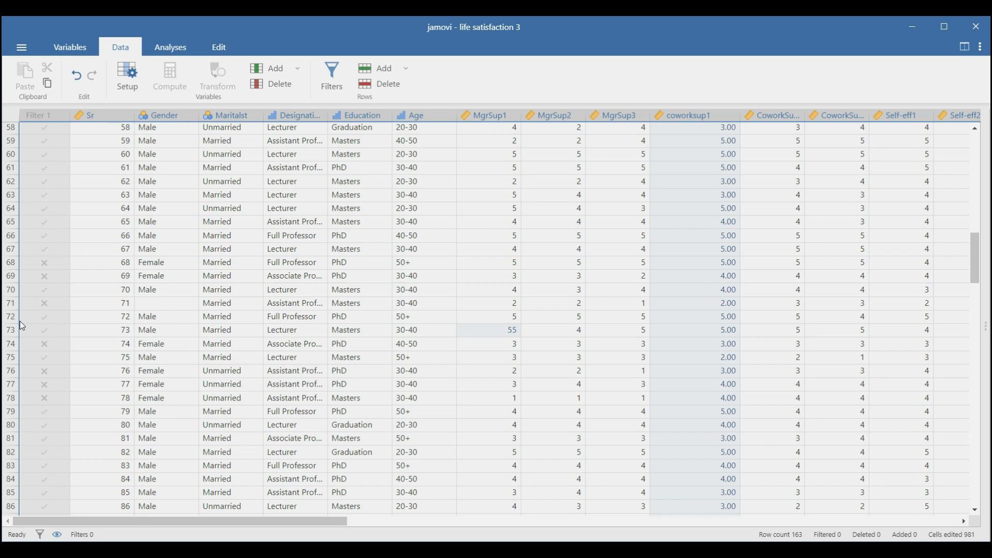
pyautogui.click(20, 327)
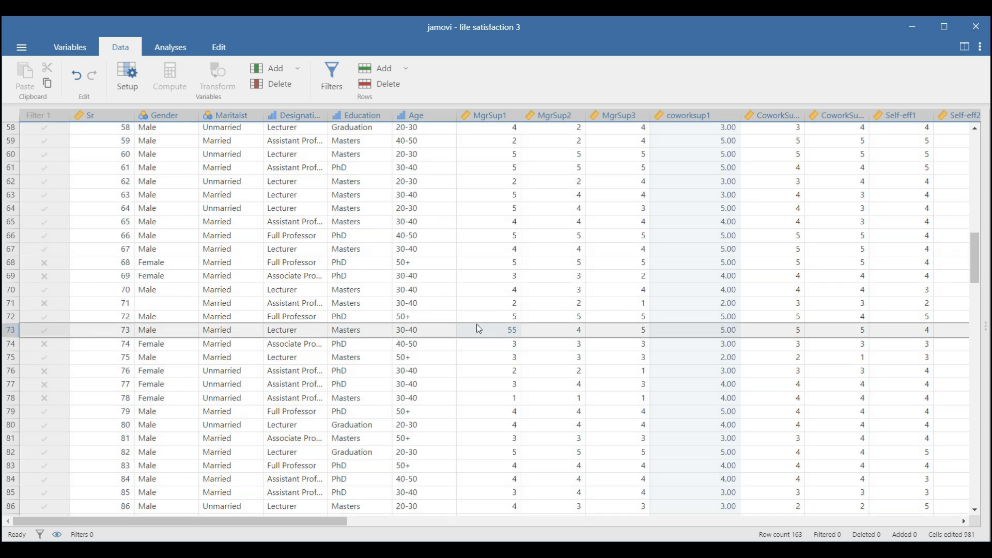
pyautogui.click(515, 332)
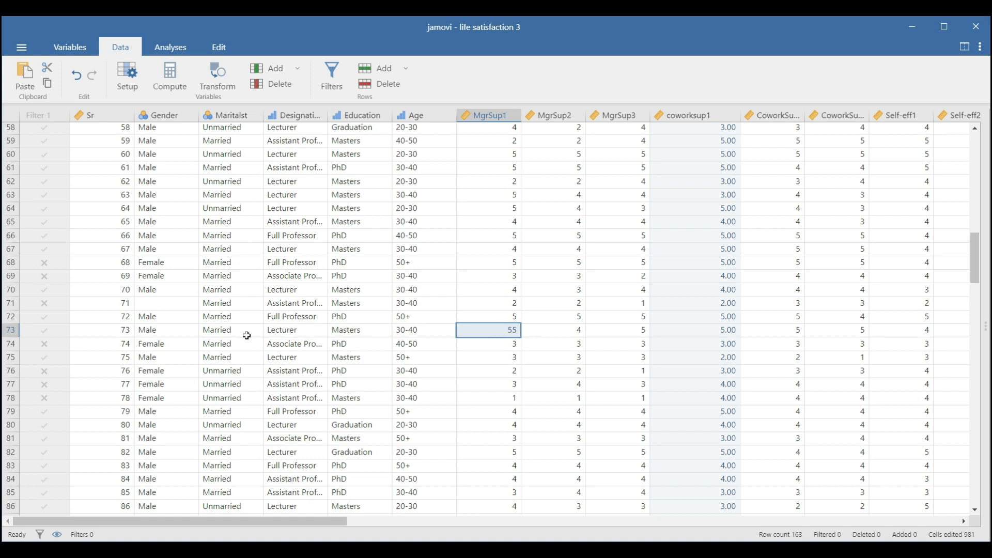
pyautogui.click(118, 330)
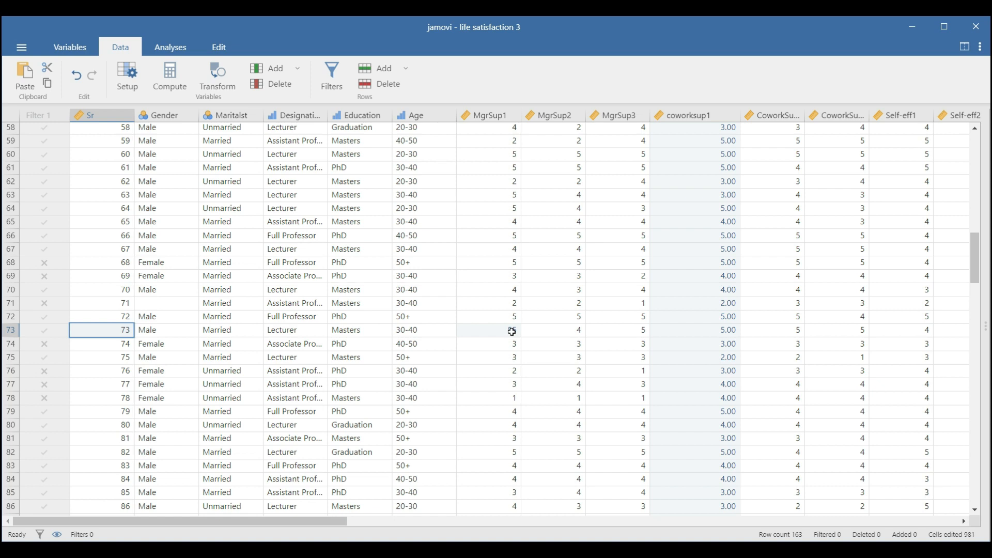
pyautogui.write('5')
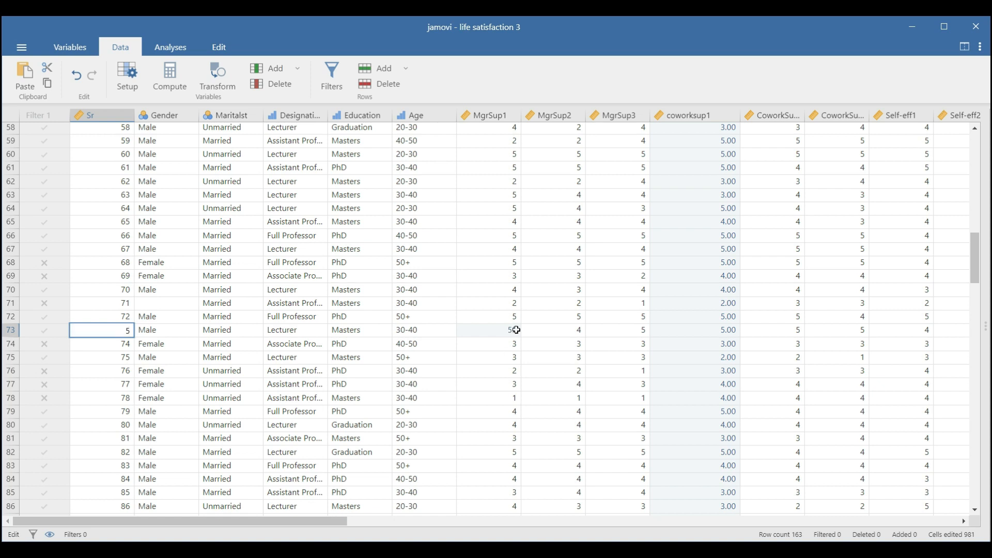
pyautogui.click(496, 359)
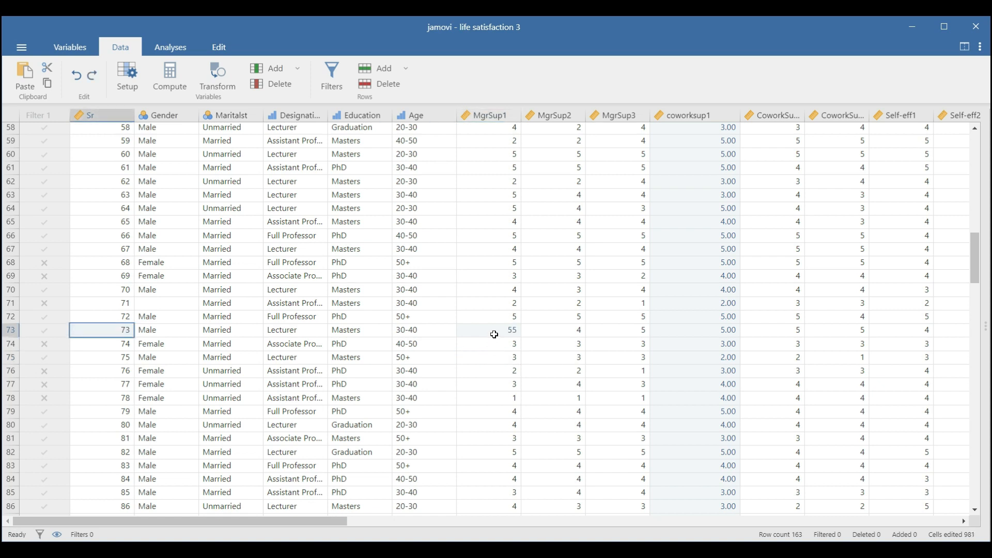
# Step: Set the MgrSup1 value of case 73 to 5
pyautogui.click(495, 332)
pyautogui.write('5')
pyautogui.click(495, 361)
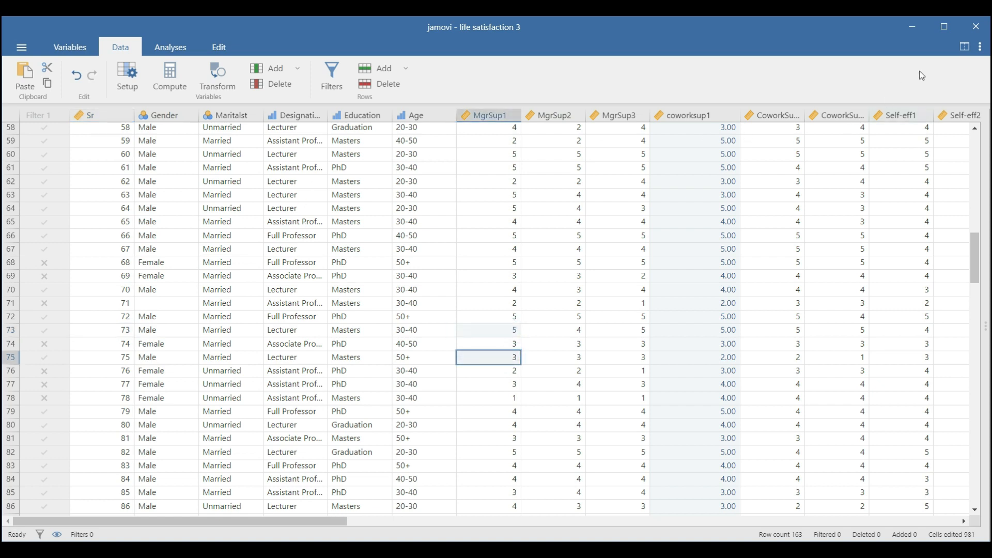
# Step: Check the updated MgrSup1 box plot for remaining outliers and locate case 91 in the data
pyautogui.click(964, 46)
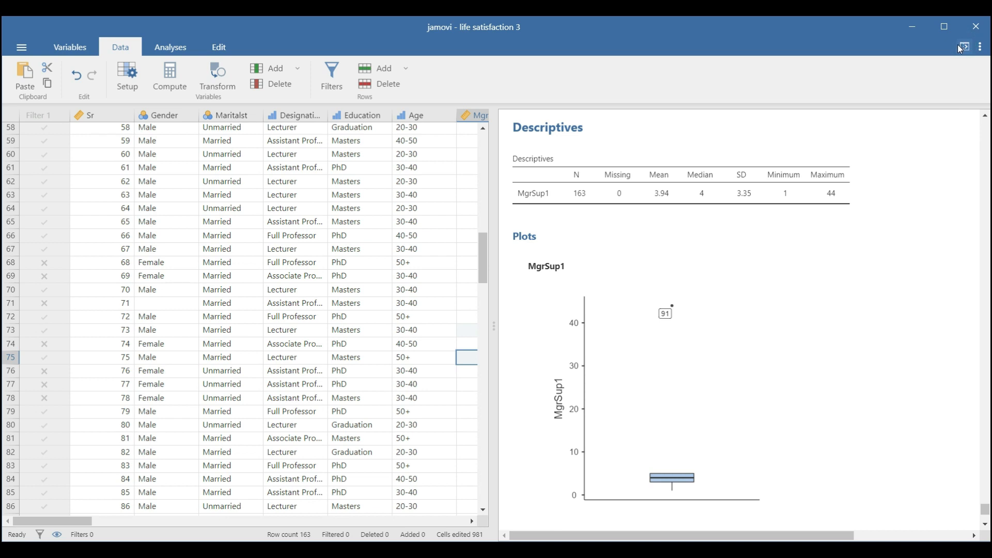
pyautogui.click(960, 45)
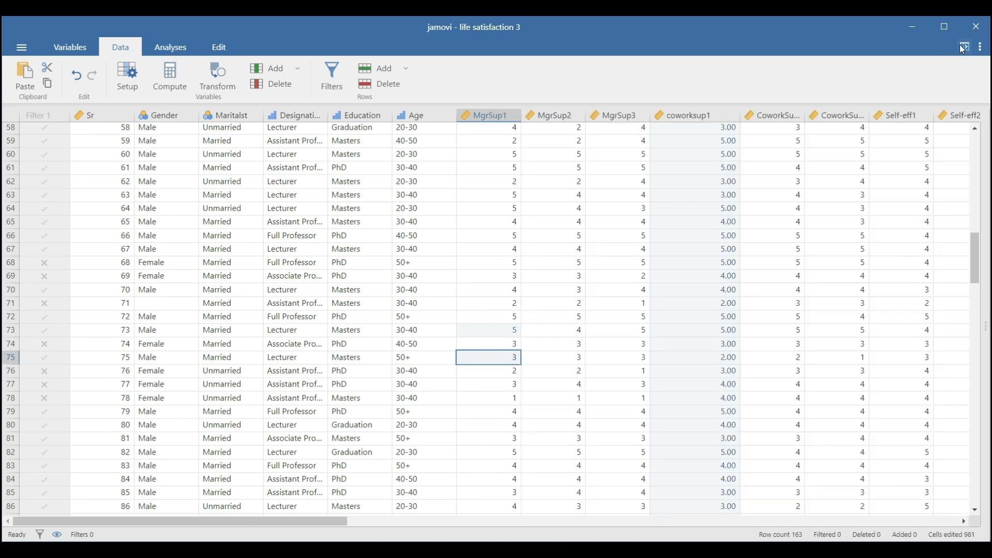
pyautogui.click(963, 47)
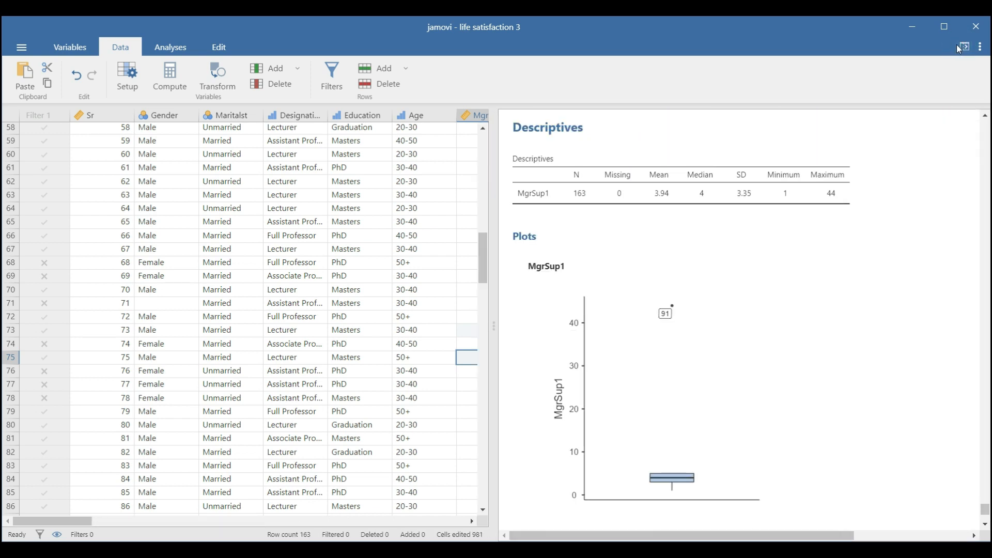
pyautogui.click(963, 47)
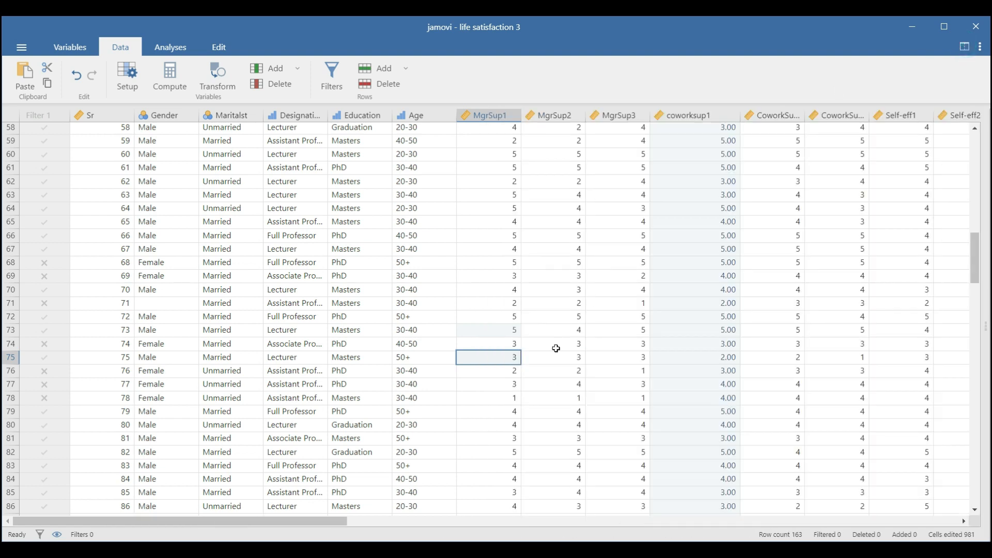
pyautogui.scroll(-5, 556, 348)
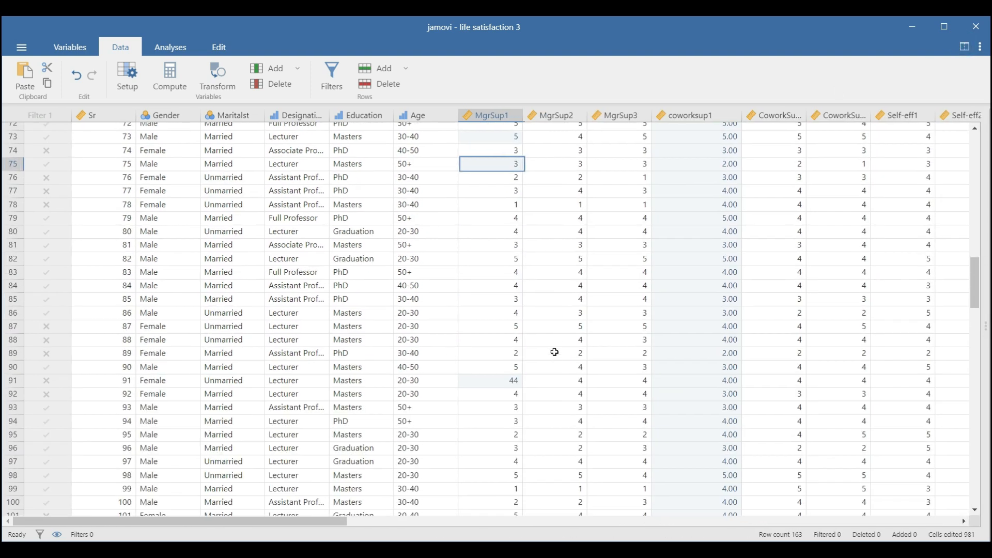
# Step: Set the outlying MgrSup1 value of case 91 to 4
pyautogui.click(9, 386)
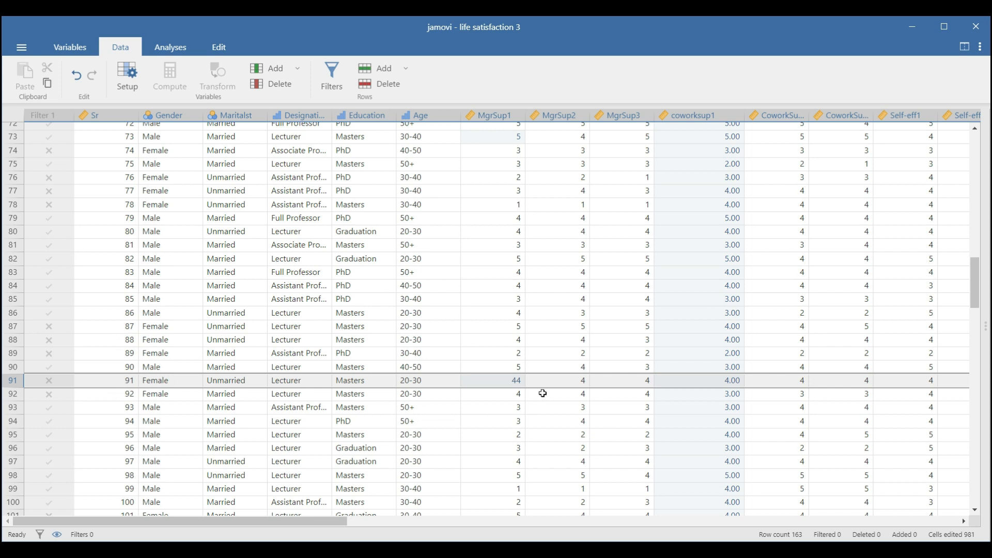
pyautogui.click(519, 381)
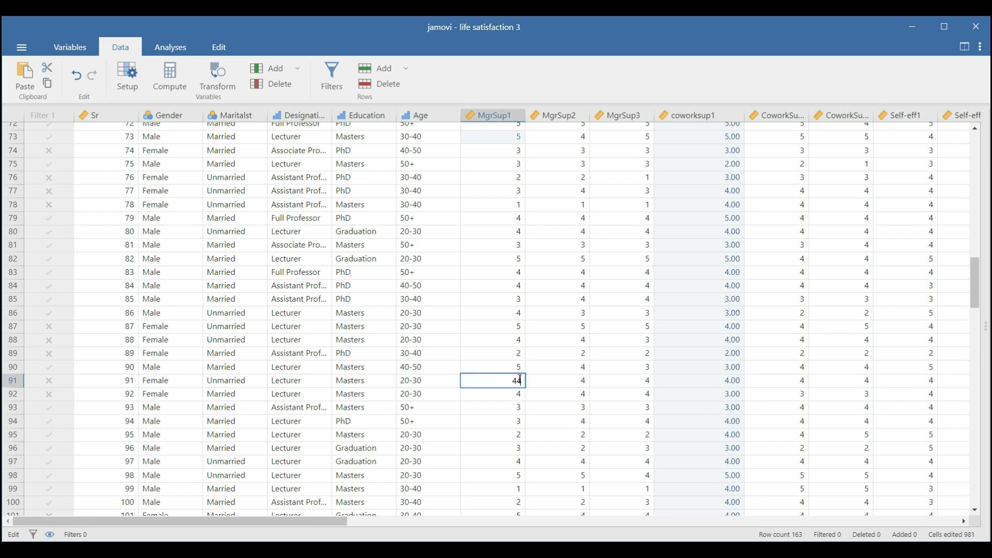
pyautogui.click(499, 407)
pyautogui.moveTo(511, 375); pyautogui.dragTo(511, 368)
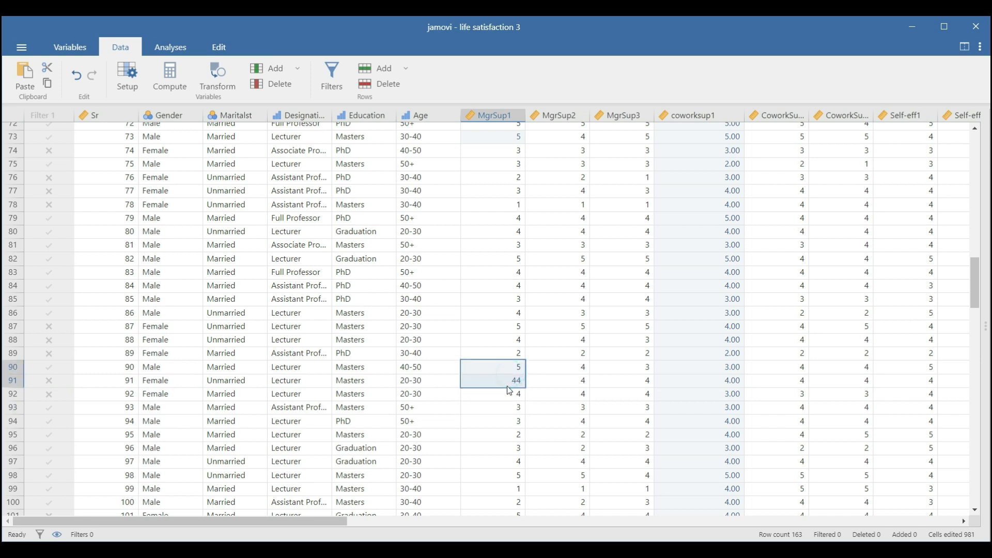
pyautogui.click(510, 383)
pyautogui.write('4')
pyautogui.click(493, 408)
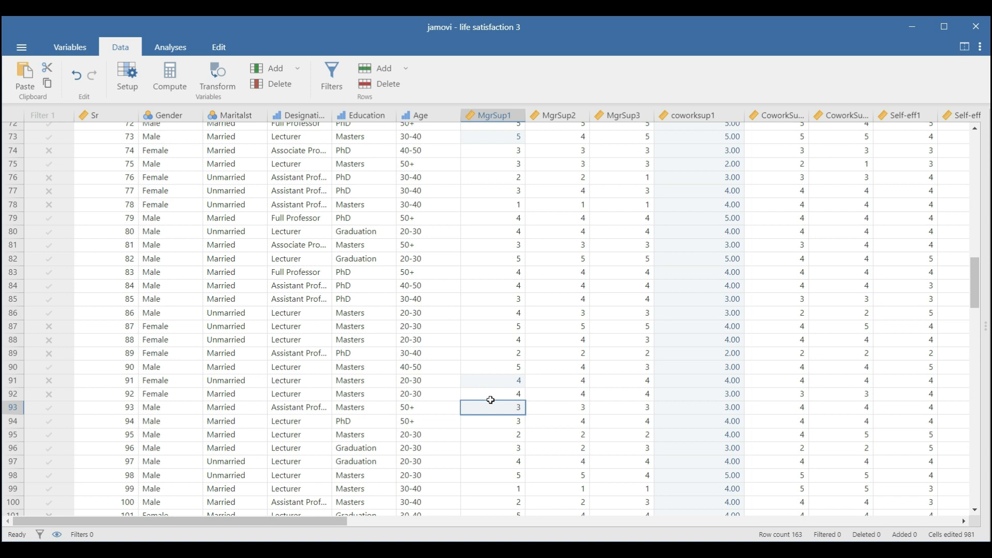
pyautogui.click(507, 380)
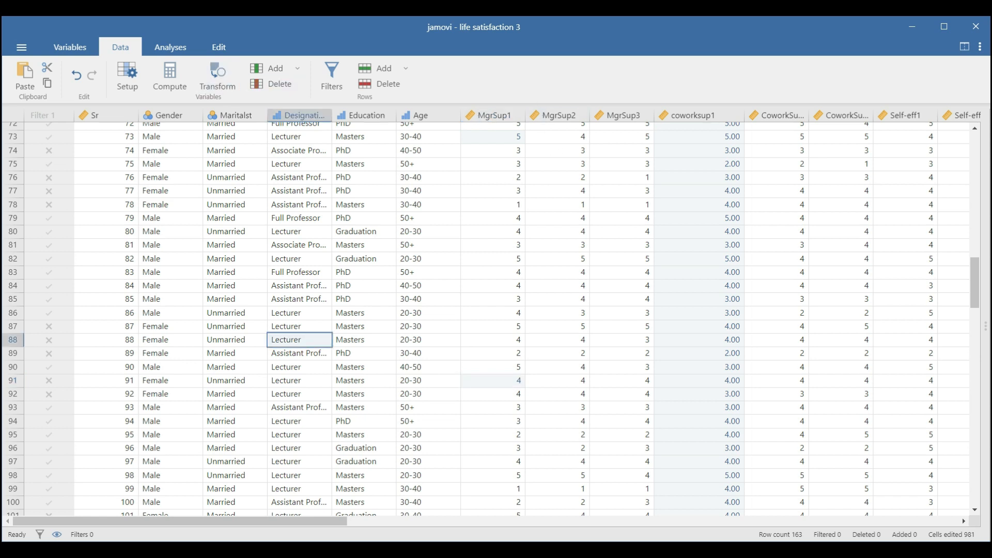
# Step: Examine the JSat4n column and compare its first-case response with those of JSat1, JSat2 and JSat3
pyautogui.moveTo(325, 525); pyautogui.dragTo(835, 537)
pyautogui.click(620, 116)
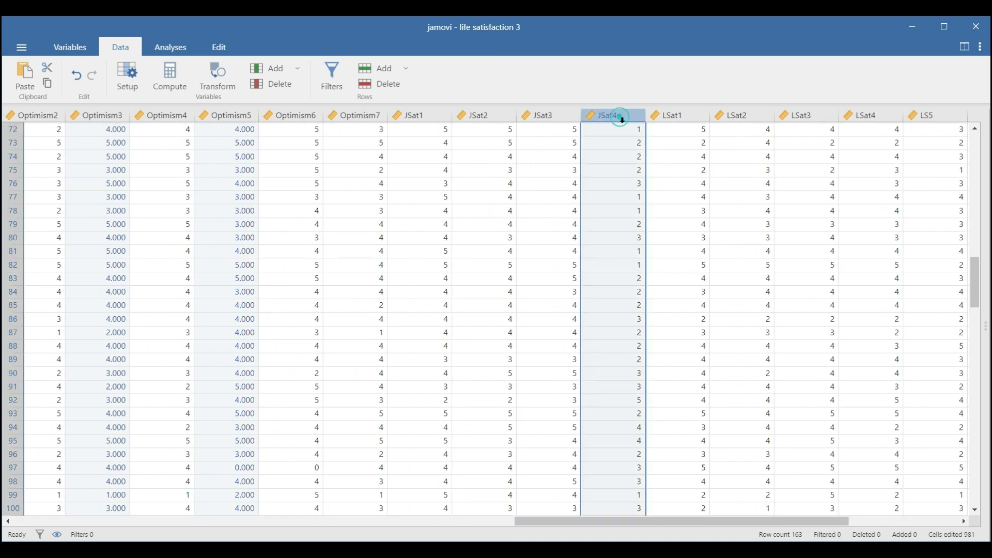
pyautogui.scroll(10, 615, 233)
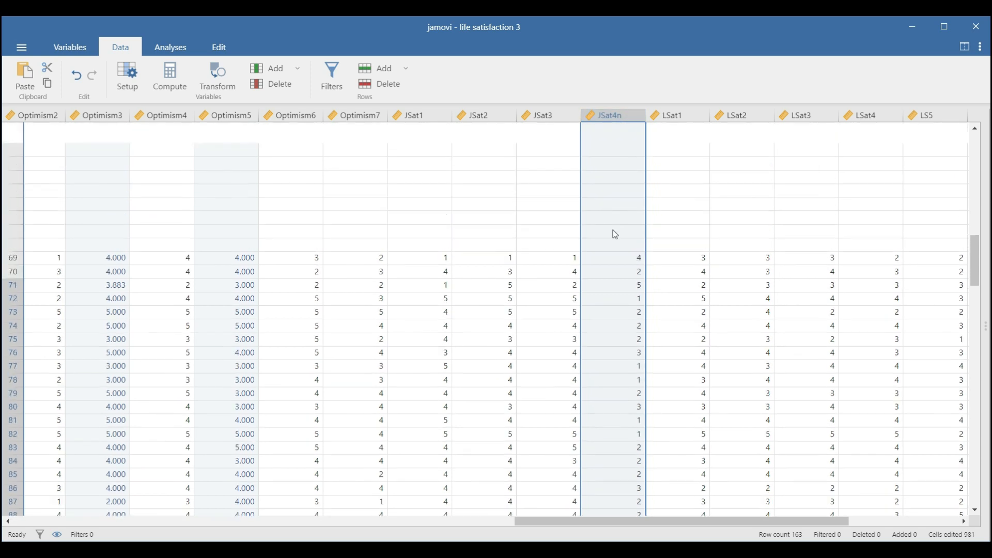
pyautogui.scroll(7, 615, 234)
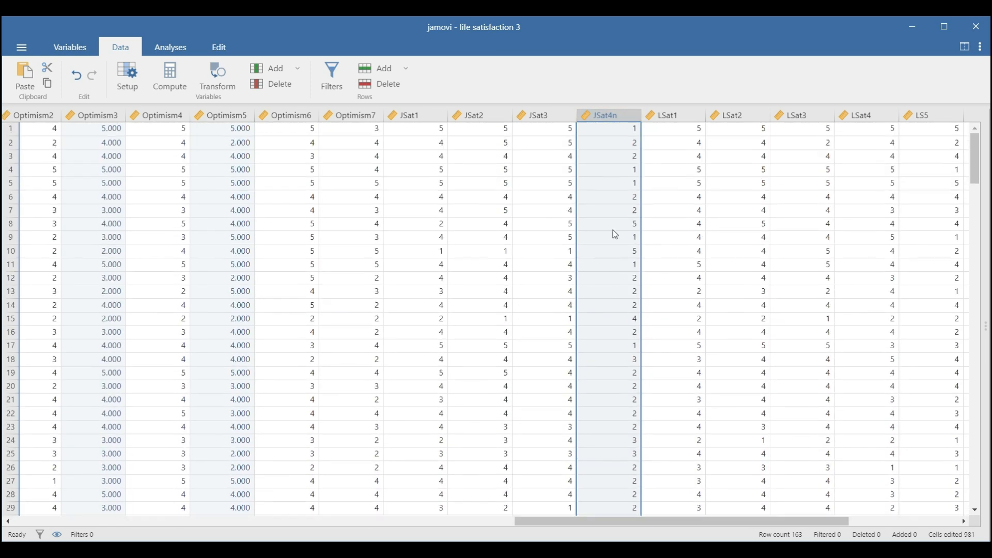
pyautogui.click(443, 128)
pyautogui.click(466, 129)
pyautogui.click(541, 129)
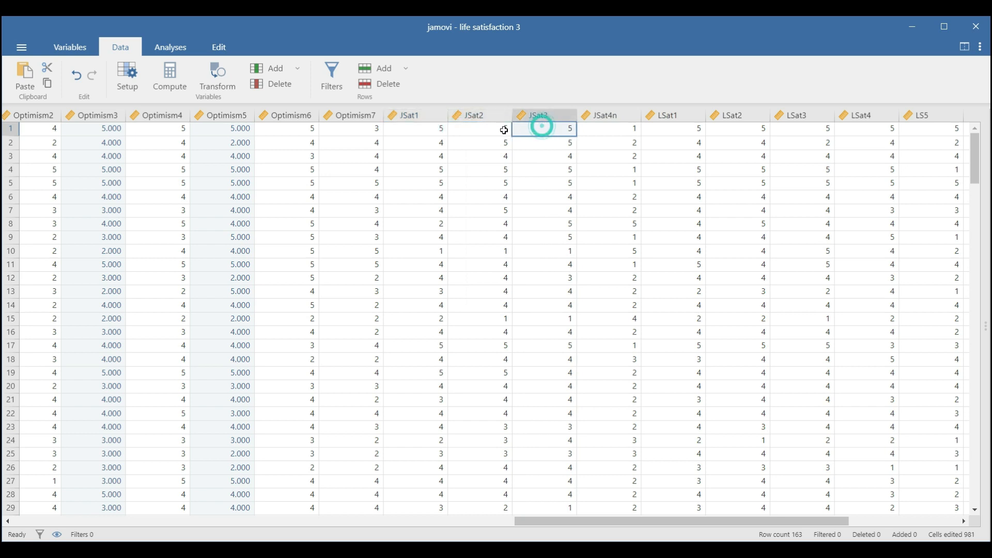
pyautogui.click(625, 129)
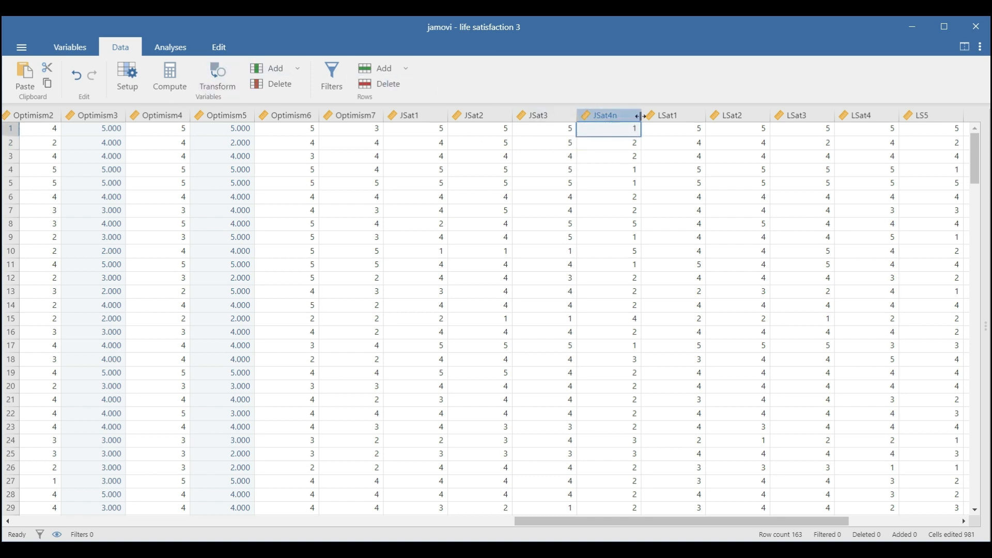
# Step: Insert a transformed variable before LSat1 and name it JSat4
pyautogui.click(664, 115)
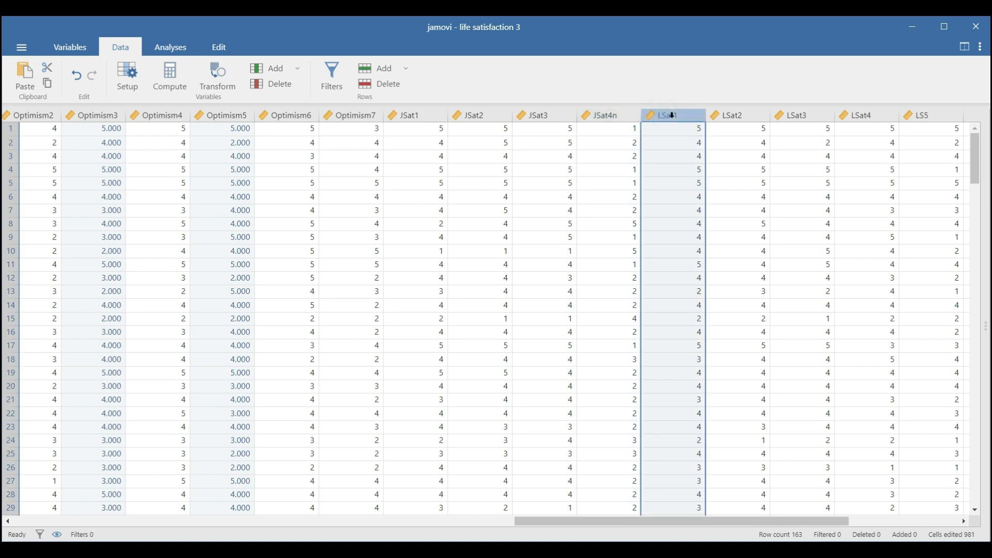
pyautogui.rightClick(672, 115)
pyautogui.moveTo(707, 174)
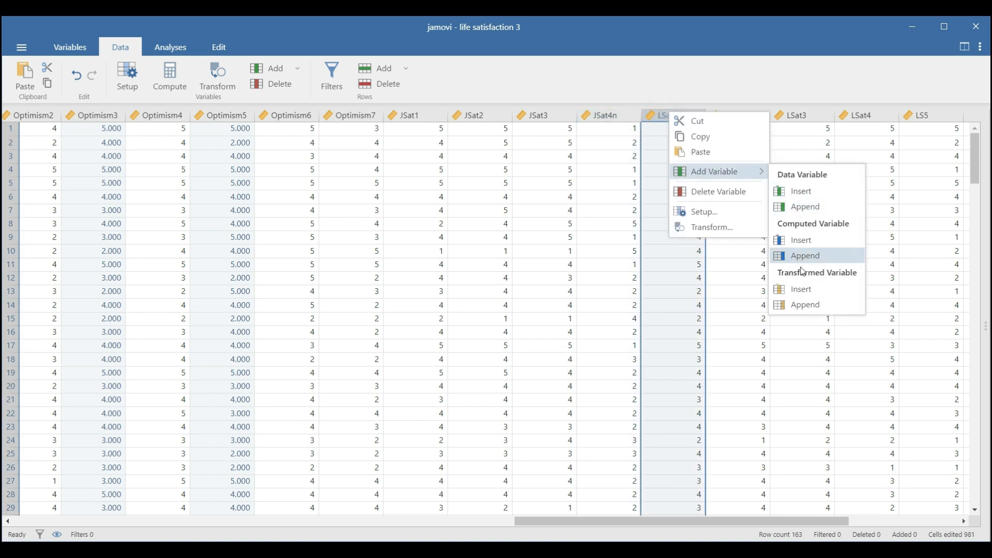
pyautogui.click(805, 292)
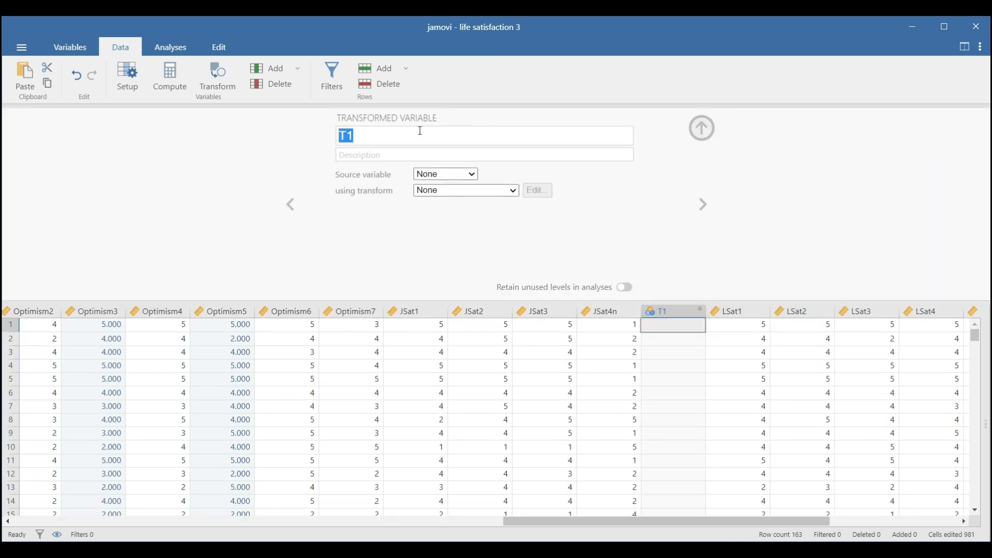
pyautogui.write('JSat')
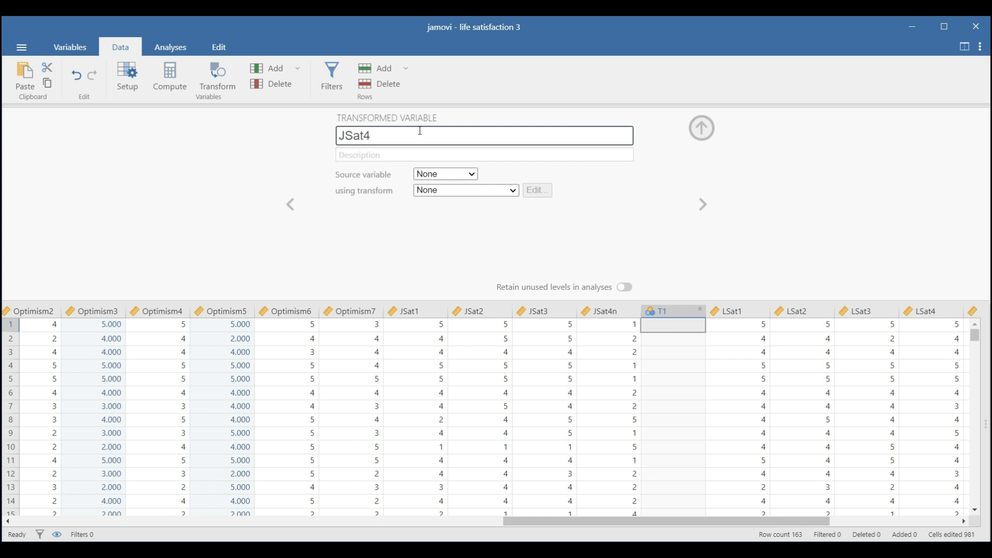
pyautogui.write('4')
pyautogui.click(587, 352)
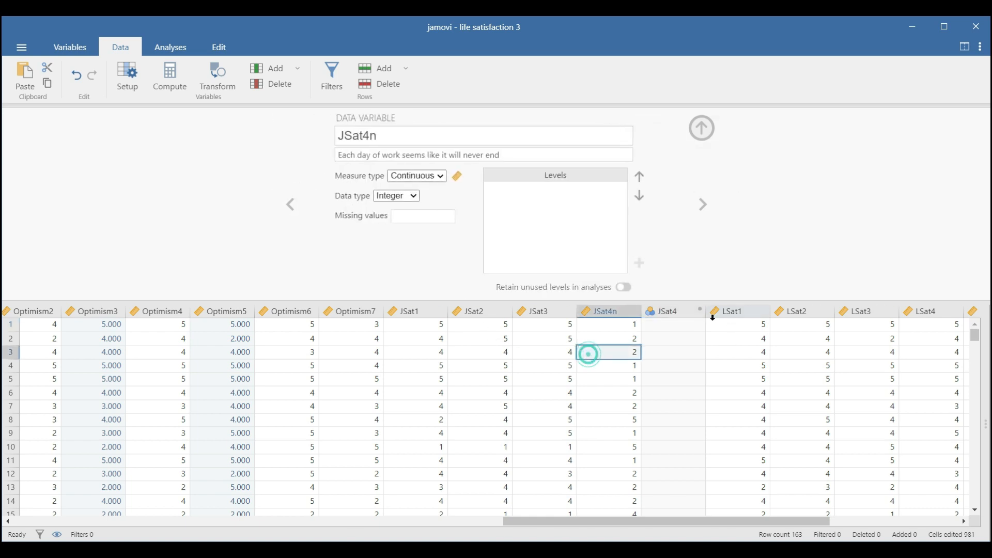
# Step: Set JSat4n as the source variable of the transformed variable JSat4
pyautogui.click(675, 312)
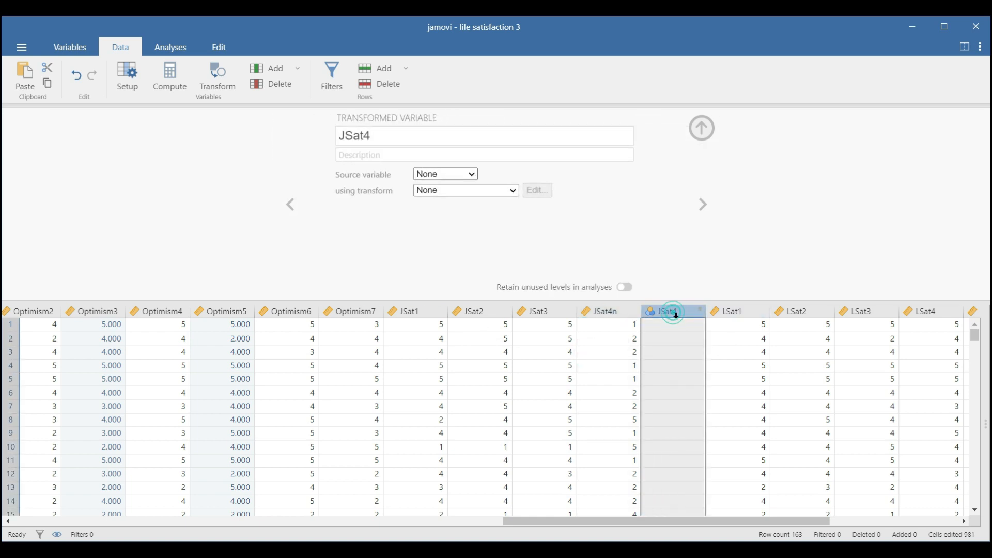
pyautogui.click(471, 174)
pyautogui.scroll(-5, 476, 266)
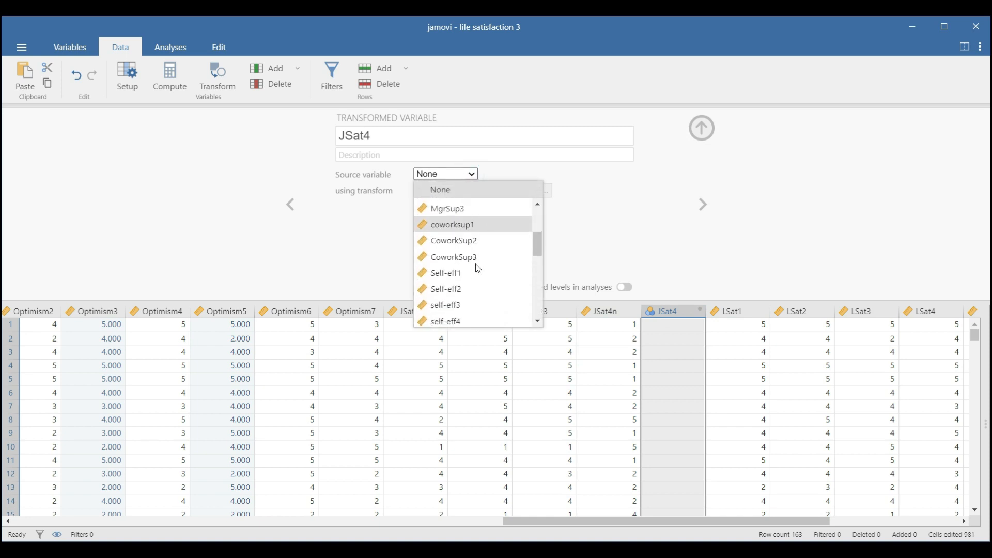
pyautogui.scroll(-2, 478, 269)
pyautogui.scroll(-3, 475, 265)
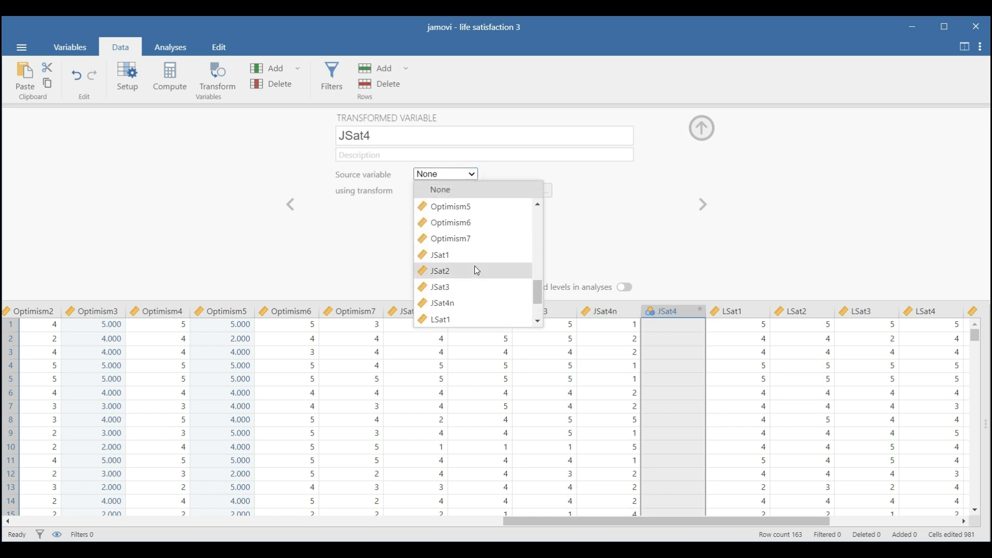
pyautogui.click(450, 308)
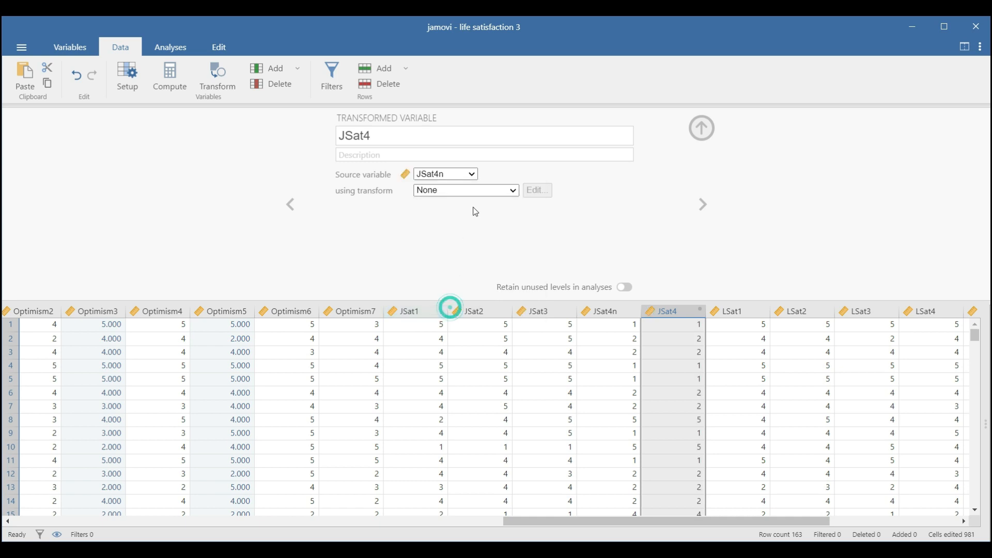
# Step: Create a new transform for JSat4 and add a recode condition that turns source value 5 into 1
pyautogui.click(508, 190)
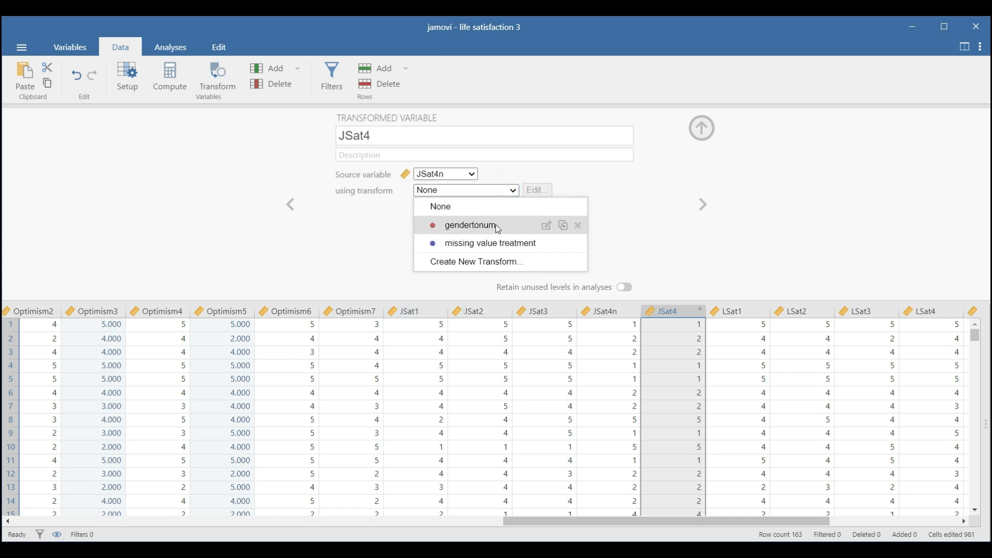
pyautogui.click(478, 264)
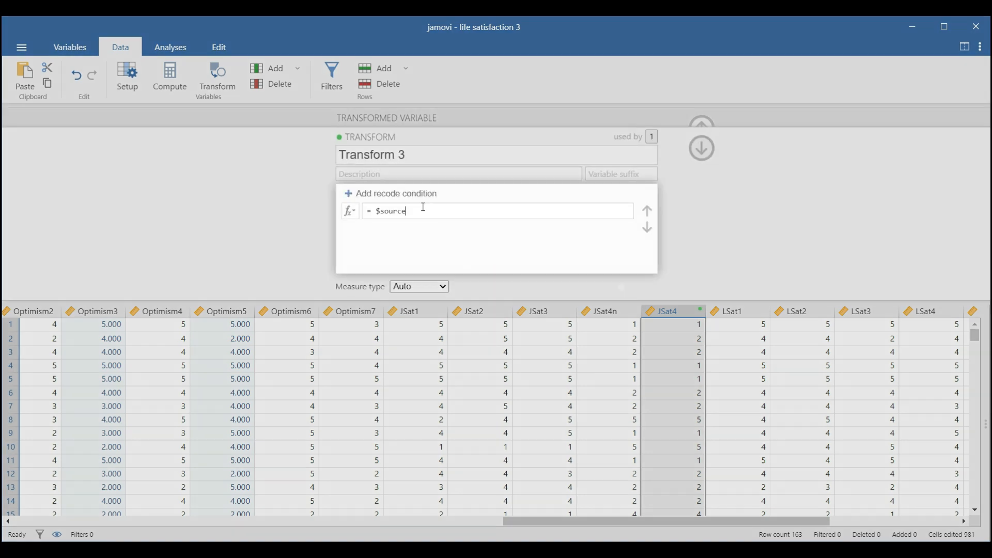
pyautogui.click(420, 207)
pyautogui.click(388, 190)
pyautogui.write('>')
pyautogui.click(433, 214)
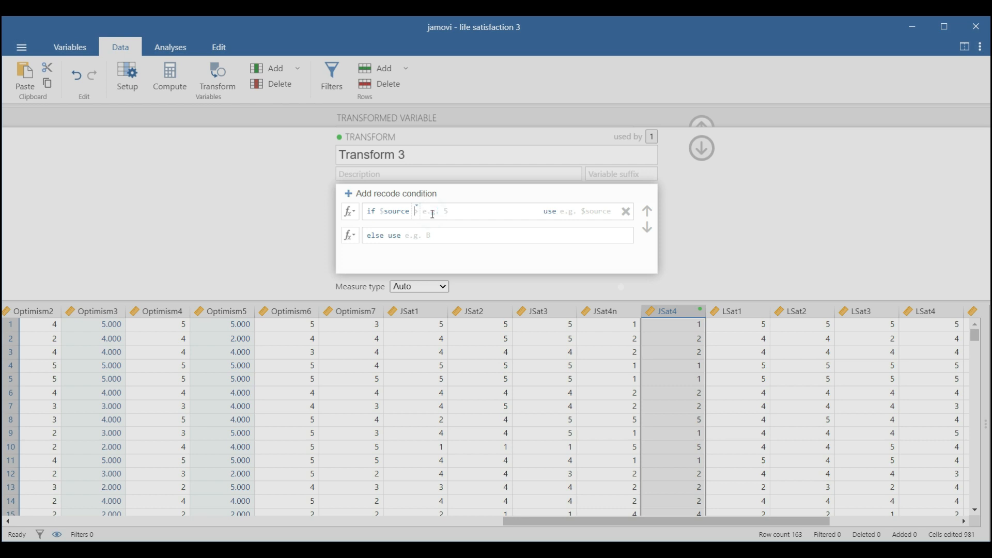
pyautogui.write('5')
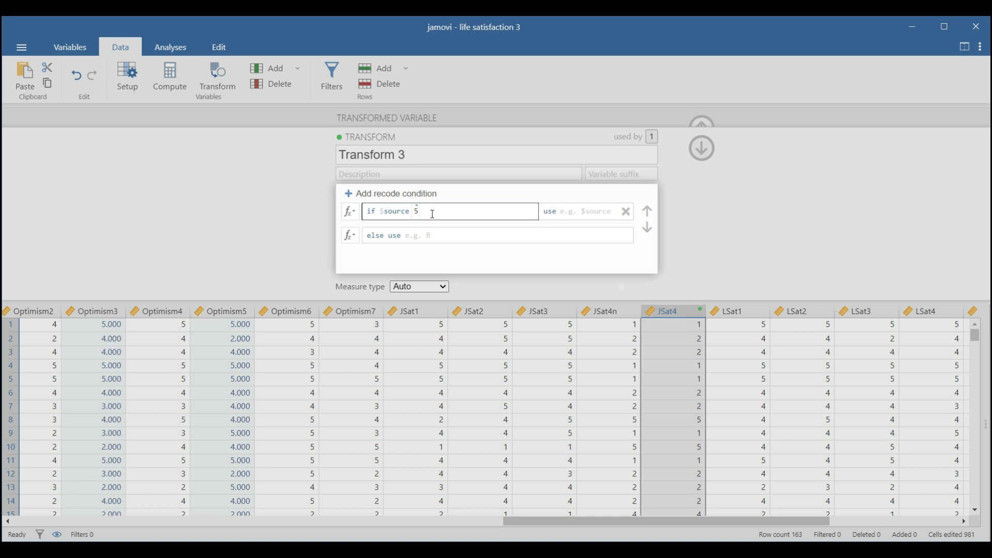
pyautogui.click(586, 204)
pyautogui.write('1')
# Step: Add recode conditions that turn source value 4 into 2 and keep source value 3 as 3
pyautogui.click(381, 194)
pyautogui.click(432, 231)
pyautogui.write('4')
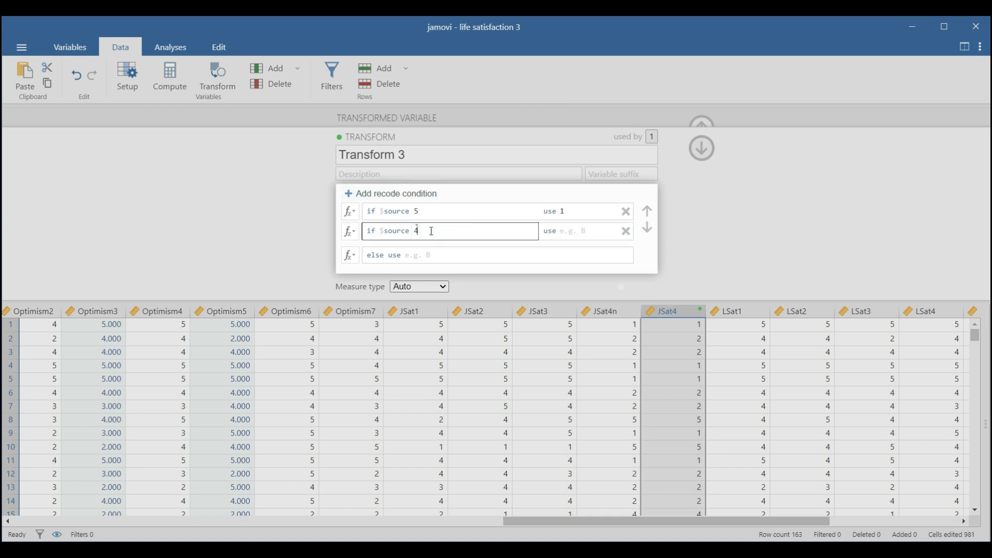
pyautogui.click(577, 232)
pyautogui.write('2')
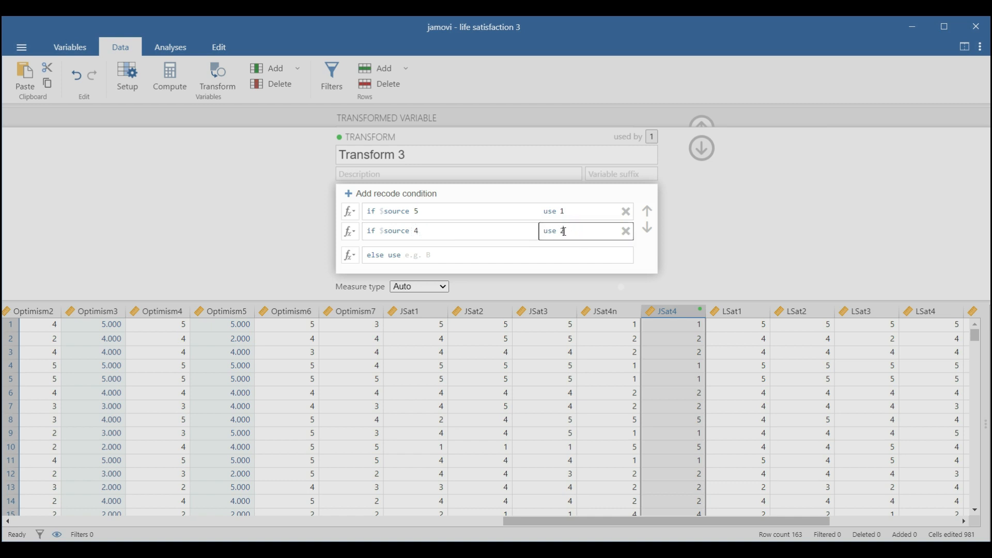
pyautogui.click(419, 195)
pyautogui.click(426, 235)
pyautogui.write('3')
pyautogui.click(562, 238)
pyautogui.write('3')
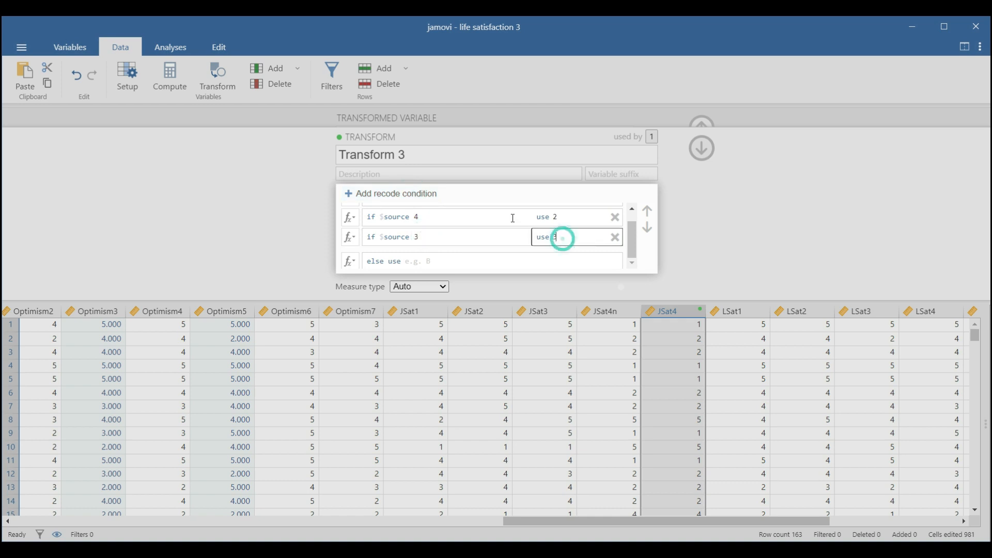
# Step: Add recode conditions that turn source value 2 into 4 and source value 1 into 5, and apply the transform
pyautogui.click(391, 193)
pyautogui.click(420, 238)
pyautogui.write('2')
pyautogui.click(559, 238)
pyautogui.write('3')
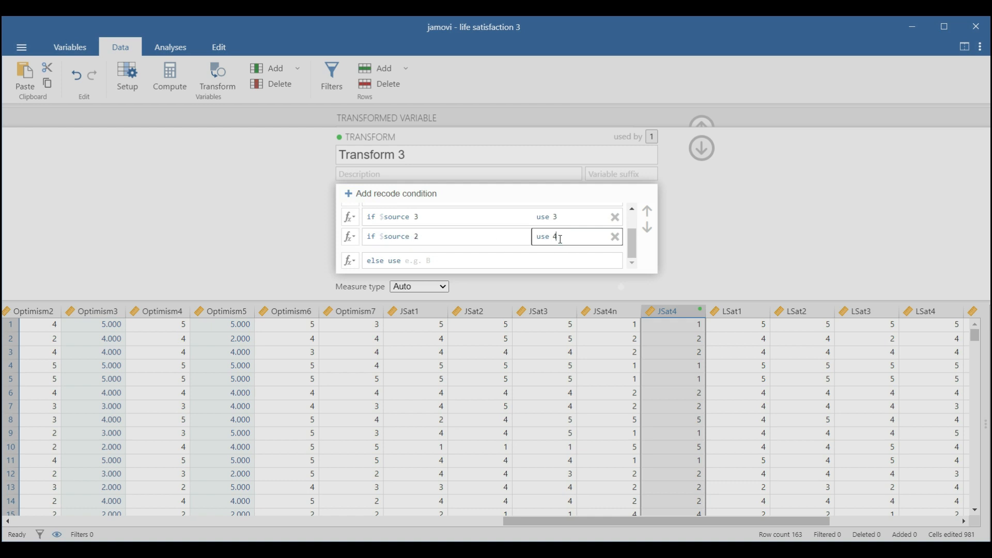
pyautogui.click(405, 194)
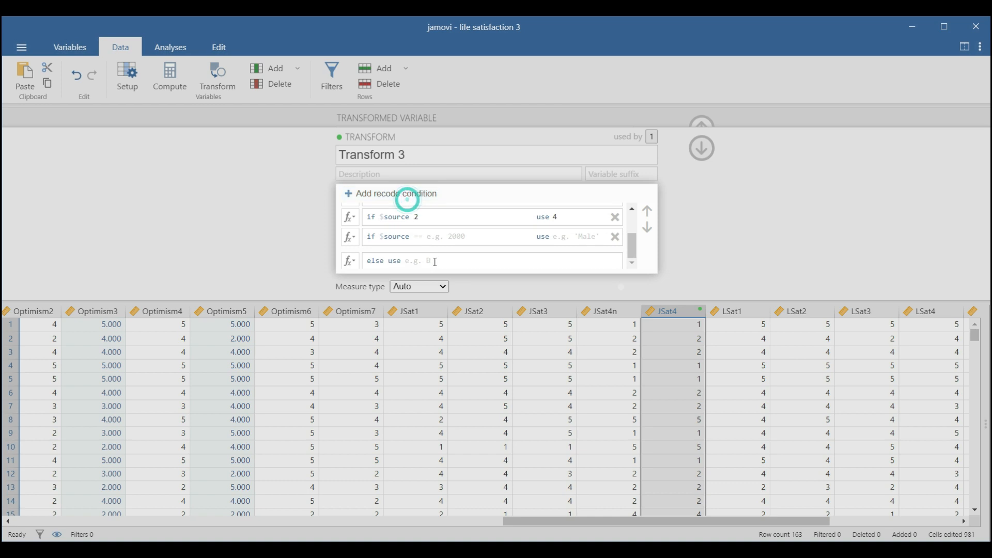
pyautogui.click(428, 239)
pyautogui.write('1')
pyautogui.click(566, 239)
pyautogui.write('5')
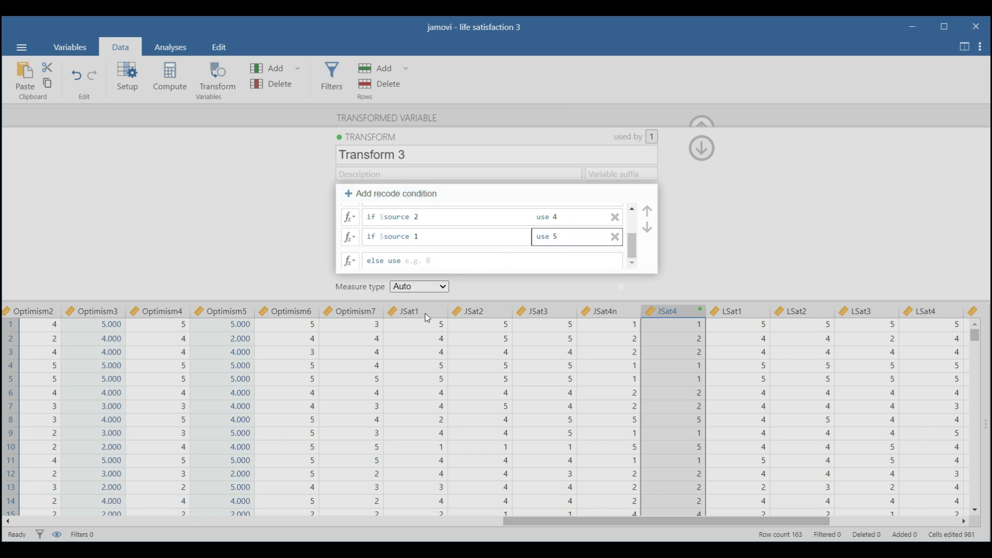
pyautogui.click(691, 187)
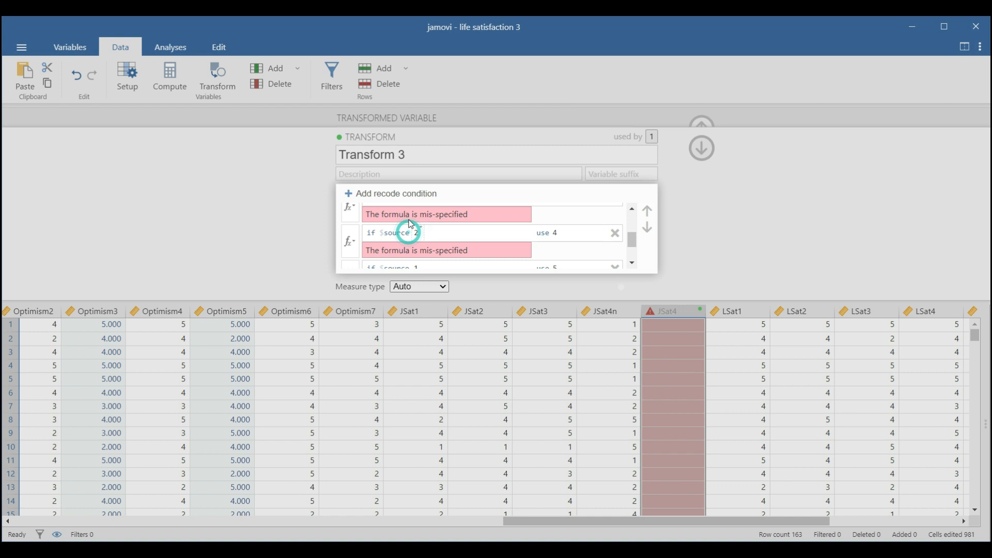
# Step: Add equality operators before the values 5 and 4 in the first two recode conditions
pyautogui.click(412, 223)
pyautogui.scroll(1, 455, 228)
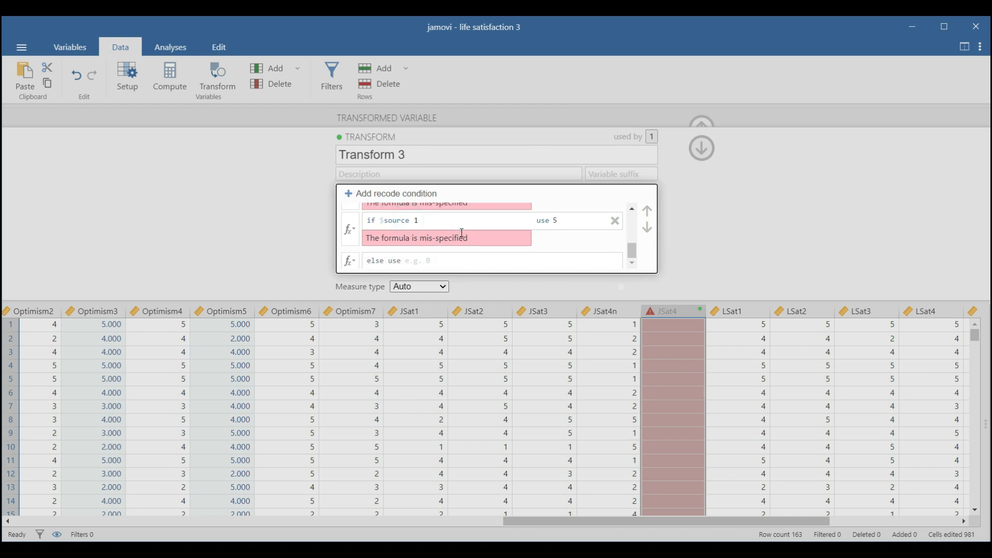
pyautogui.scroll(2, 463, 237)
pyautogui.click(411, 214)
pyautogui.write('= =5')
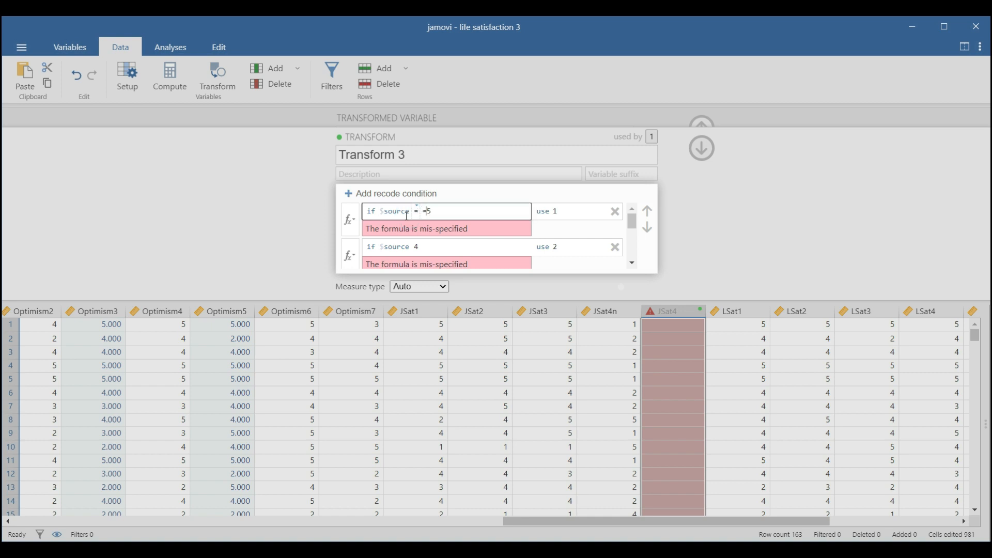
pyautogui.click(416, 245)
pyautogui.write('= =')
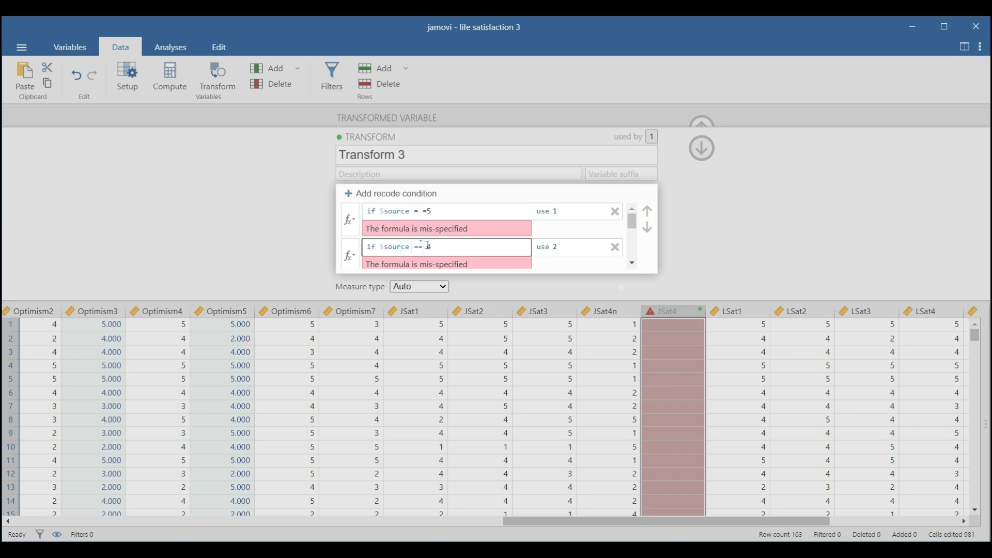
# Step: Correct the recode conditions for source values 3 and 2 to use the == operator
pyautogui.scroll(-2, 432, 250)
pyautogui.click(417, 218)
pyautogui.write('= =')
pyautogui.click(416, 249)
pyautogui.write('= =')
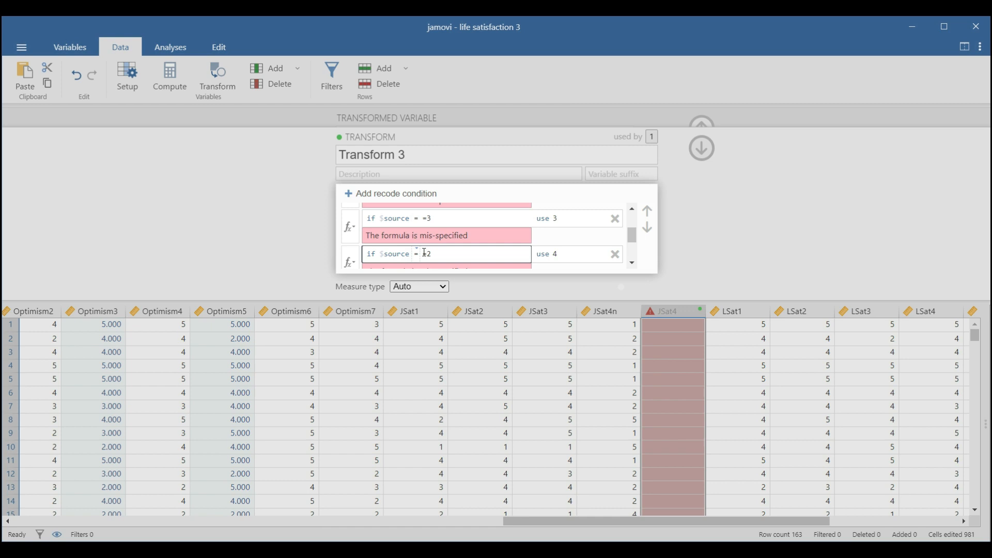
pyautogui.press('BackSpace')
pyautogui.write('=')
pyautogui.click(421, 218)
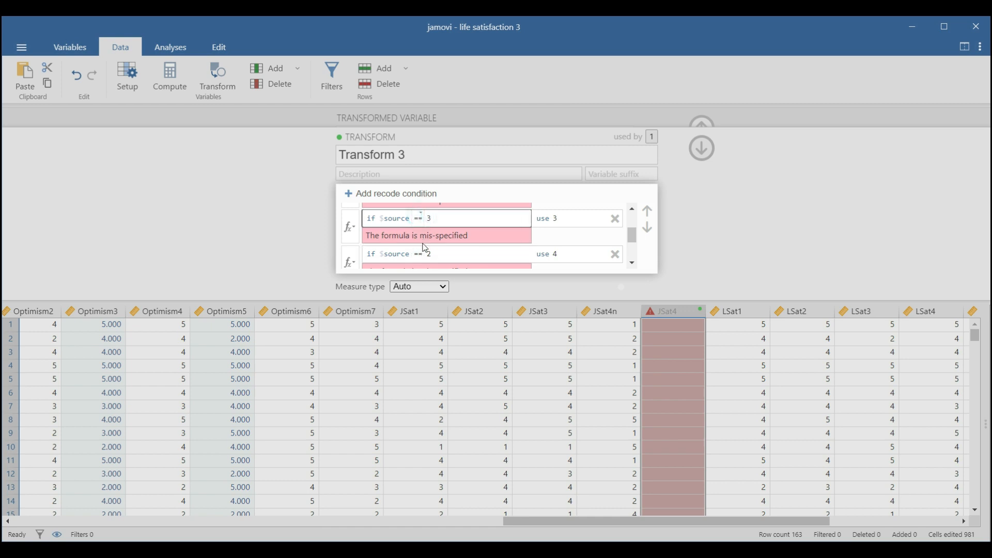
# Step: Correct the recode condition for source value 1 to use the == operator and return to the JSat4 variable settings
pyautogui.scroll(-2, 425, 247)
pyautogui.click(414, 225)
pyautogui.write('= =')
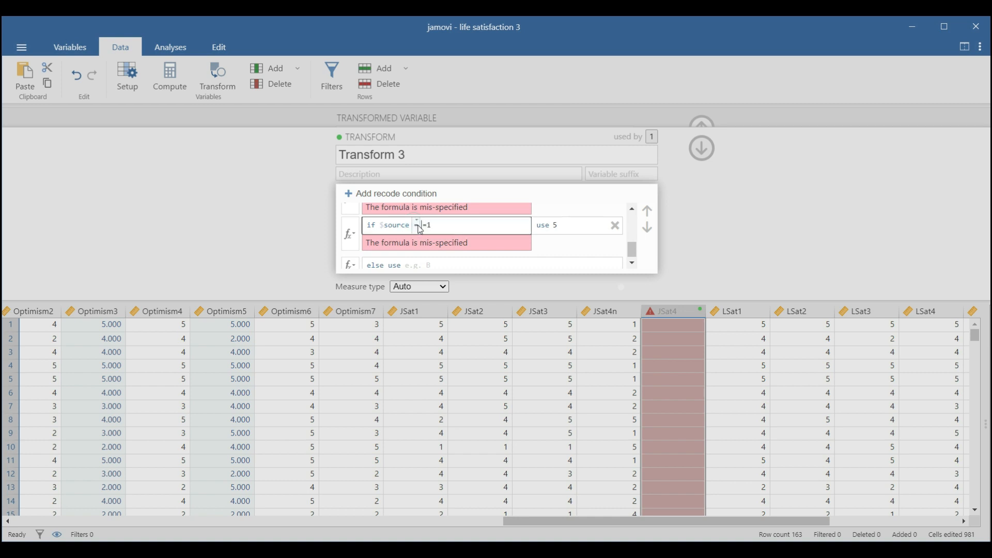
pyautogui.click(652, 257)
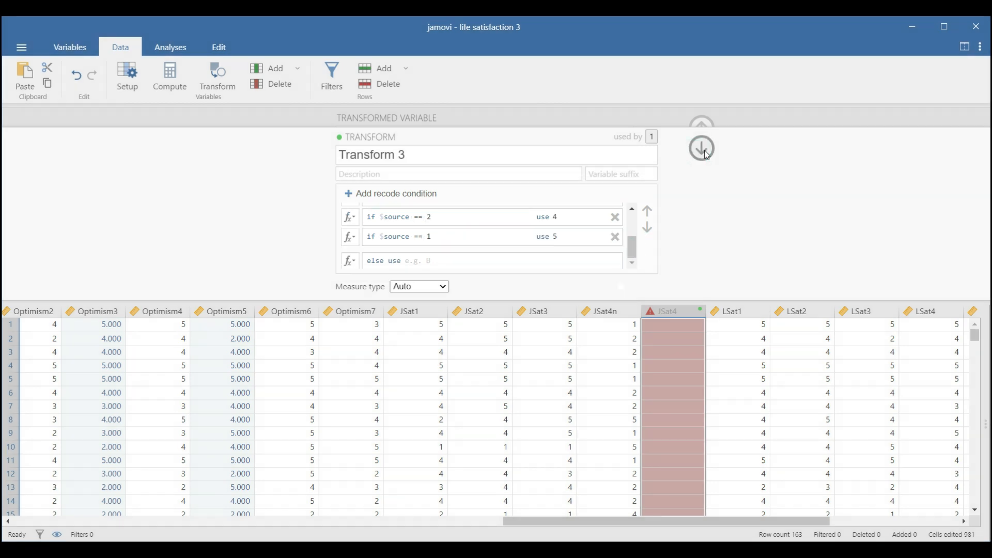
pyautogui.click(702, 149)
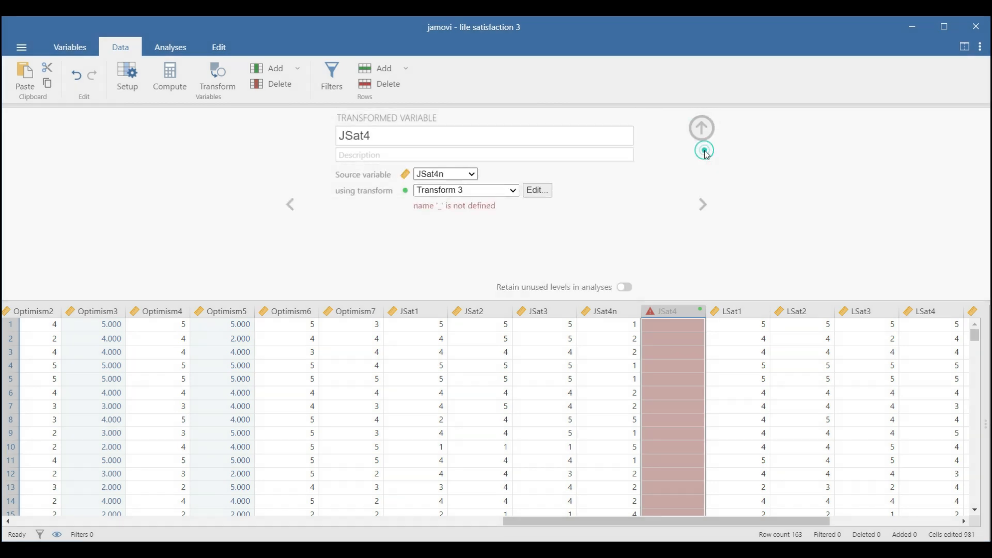
pyautogui.click(673, 353)
pyautogui.click(443, 207)
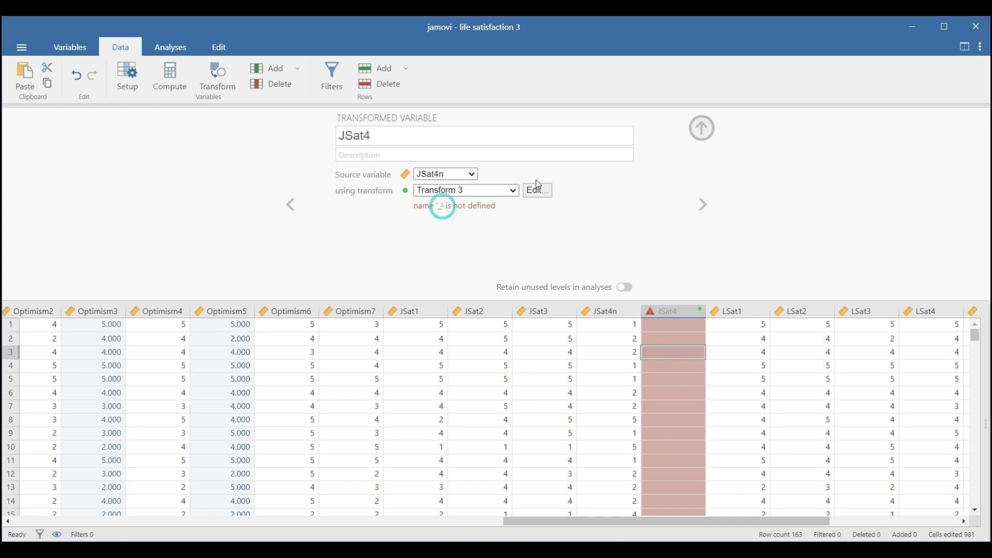
# Step: Reopen the transform, correct the condition for source value 5 to use ==, and check the recoded JSat4 values
pyautogui.click(537, 191)
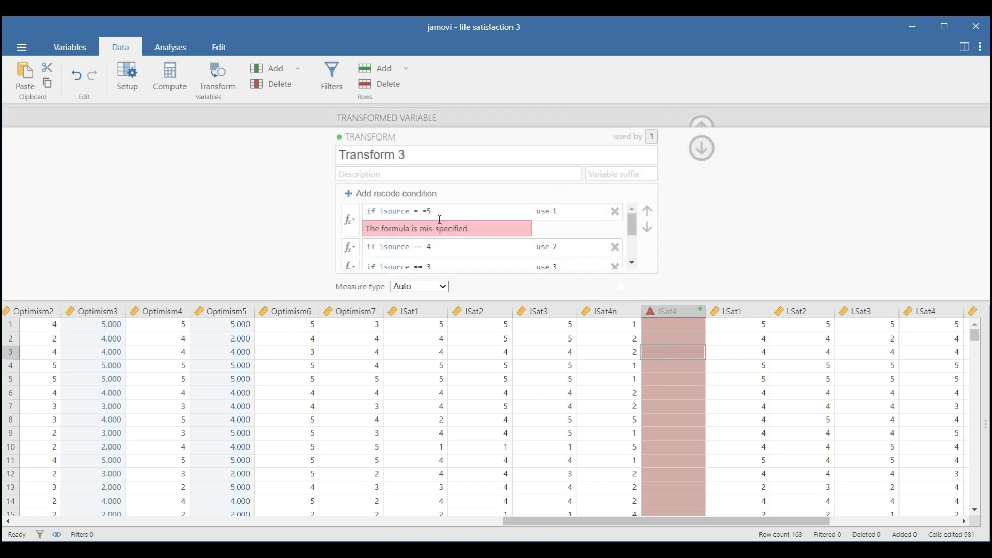
pyautogui.click(425, 212)
pyautogui.write('=')
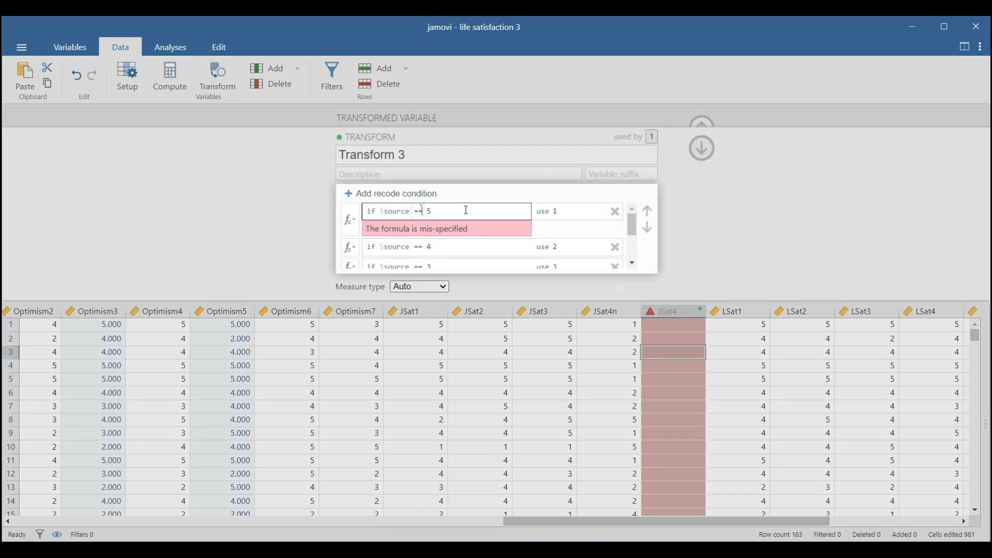
pyautogui.click(720, 197)
pyautogui.click(666, 422)
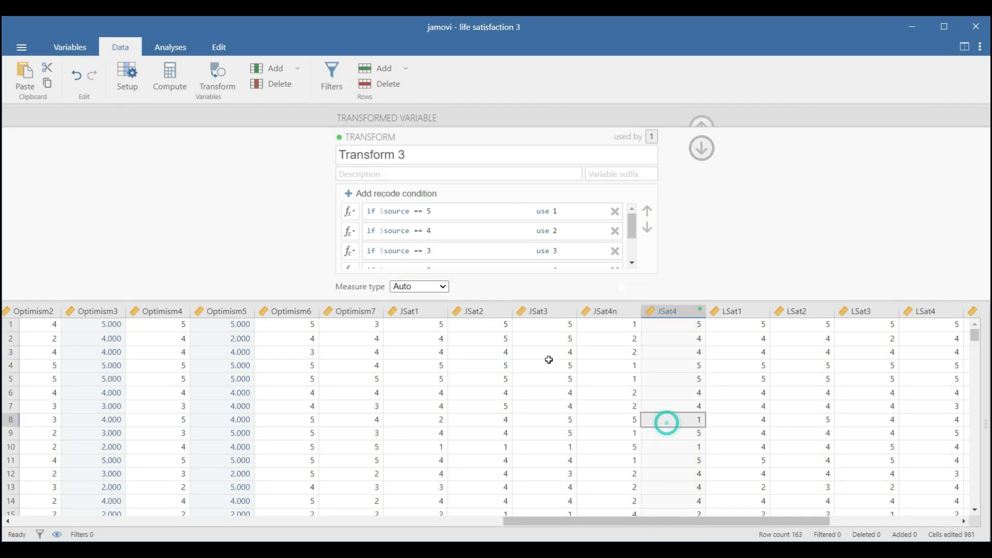
pyautogui.scroll(-5, 698, 366)
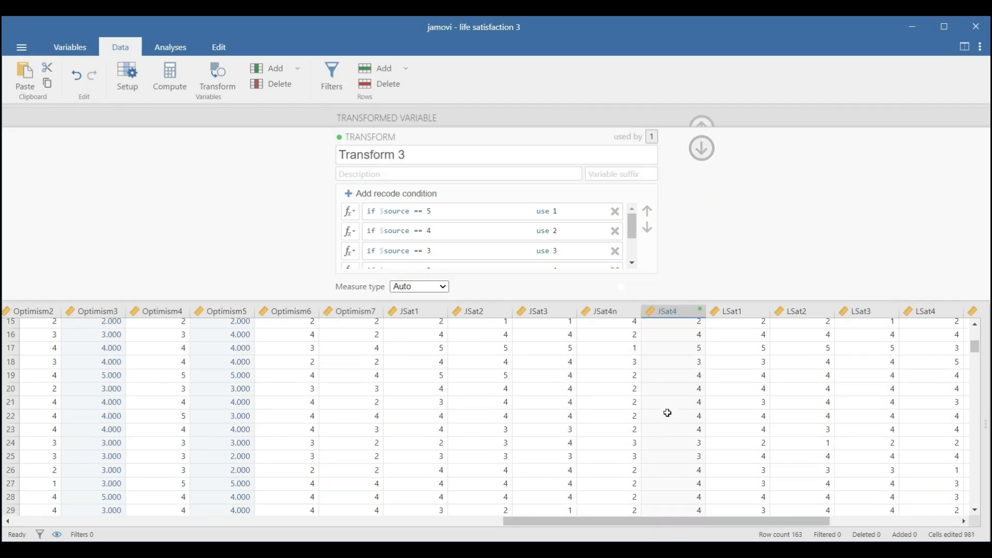
pyautogui.scroll(5, 665, 403)
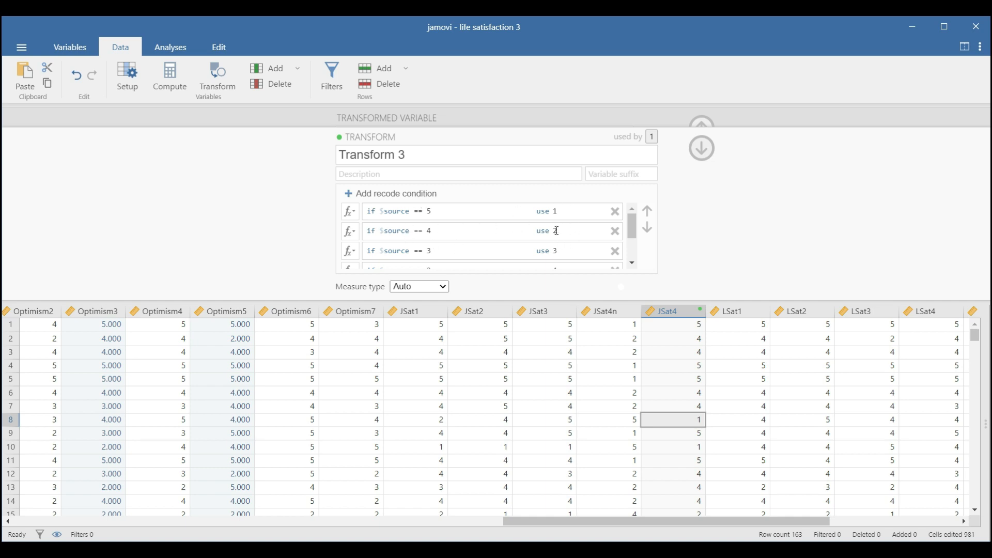
pyautogui.scroll(-3, 460, 238)
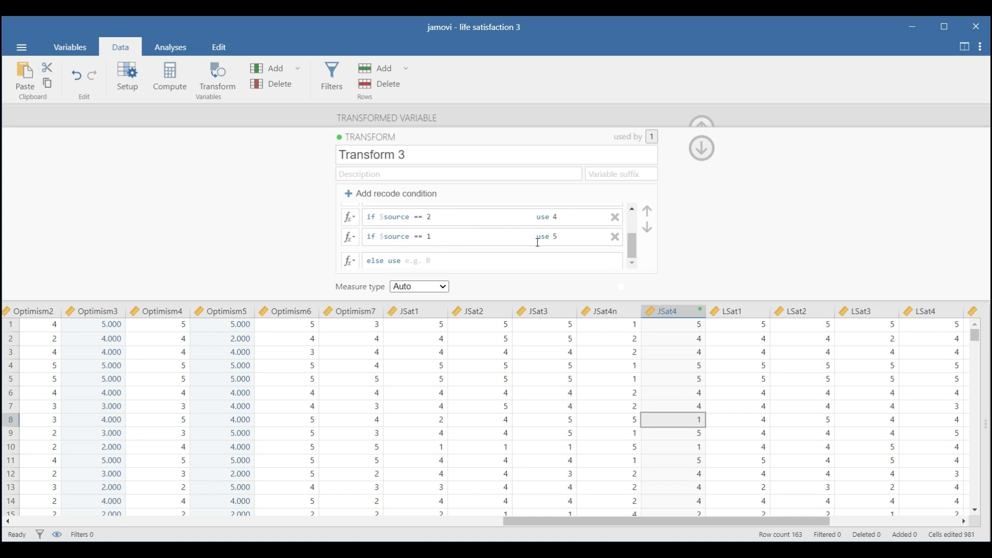
# Step: Rename the transform as "recode negative" and close the JSat4 variable editor
pyautogui.click(421, 155)
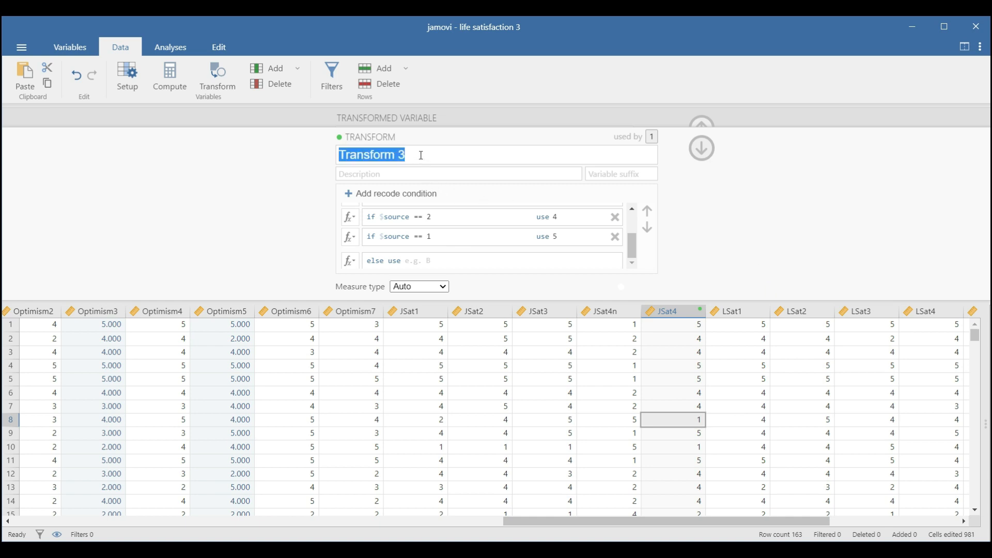
pyautogui.click(421, 155)
pyautogui.write('recod')
pyautogui.write('ene')
pyautogui.write(' negativ')
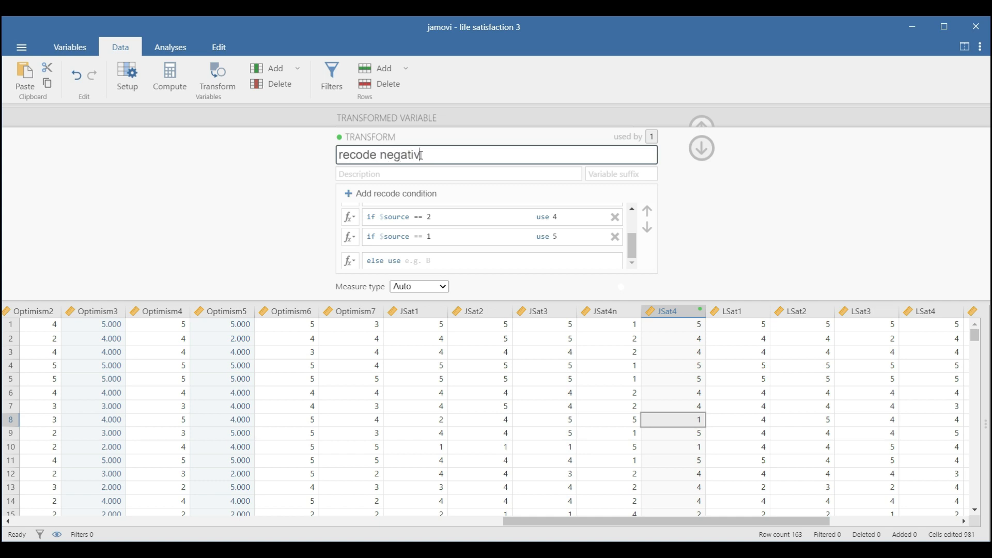
pyautogui.click(795, 182)
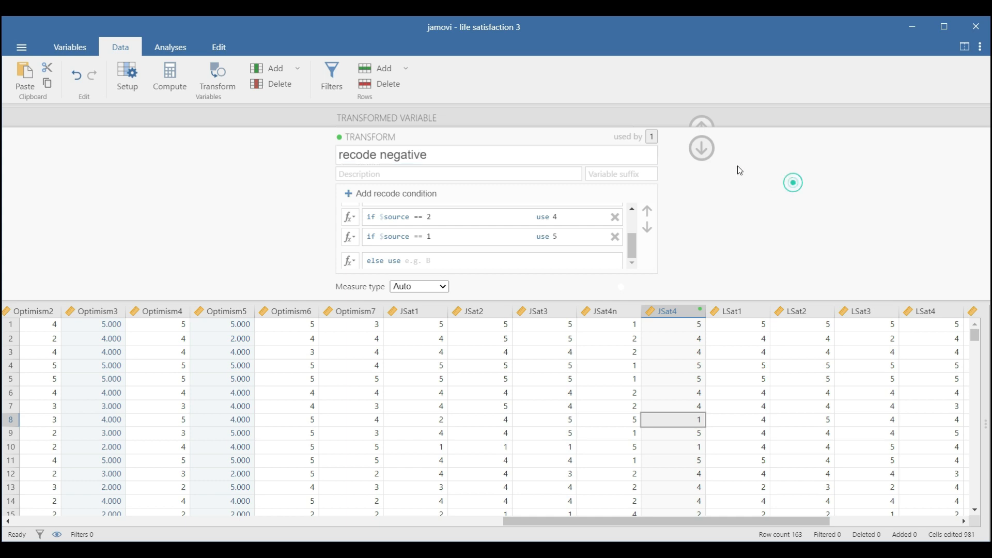
pyautogui.click(702, 149)
pyautogui.click(667, 421)
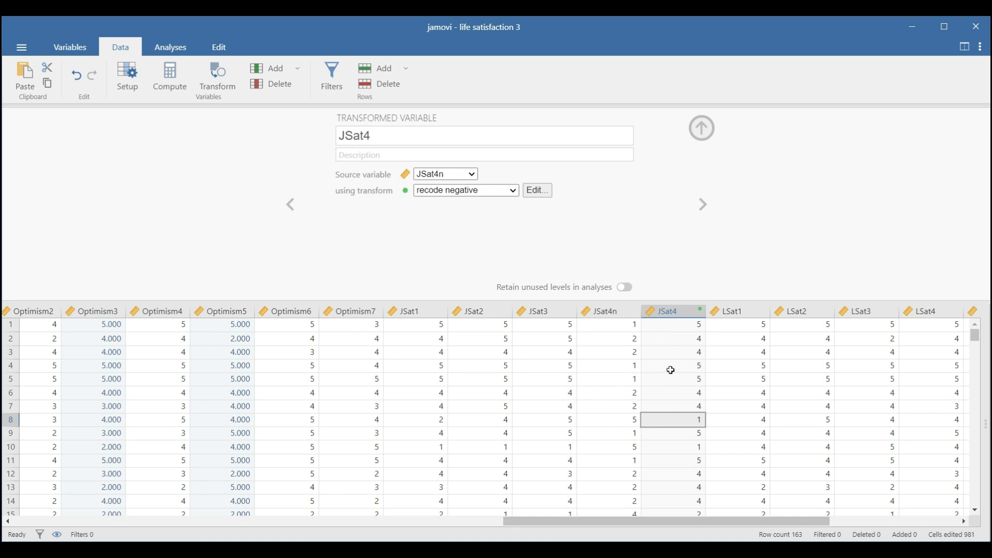
pyautogui.click(711, 126)
pyautogui.click(505, 290)
pyautogui.click(380, 263)
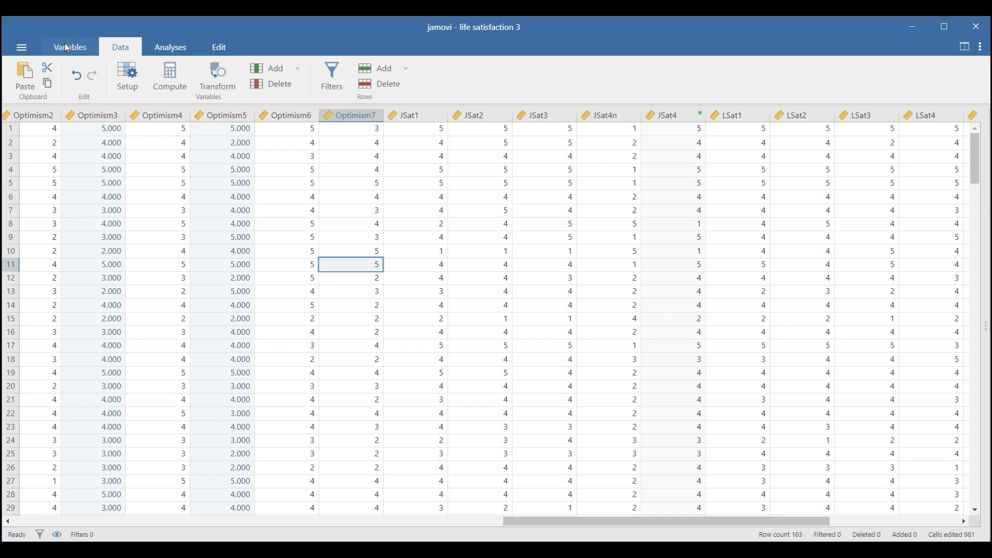
# Step: Start a new Descriptives analysis and add Gender and Age as its variables
pyautogui.click(170, 46)
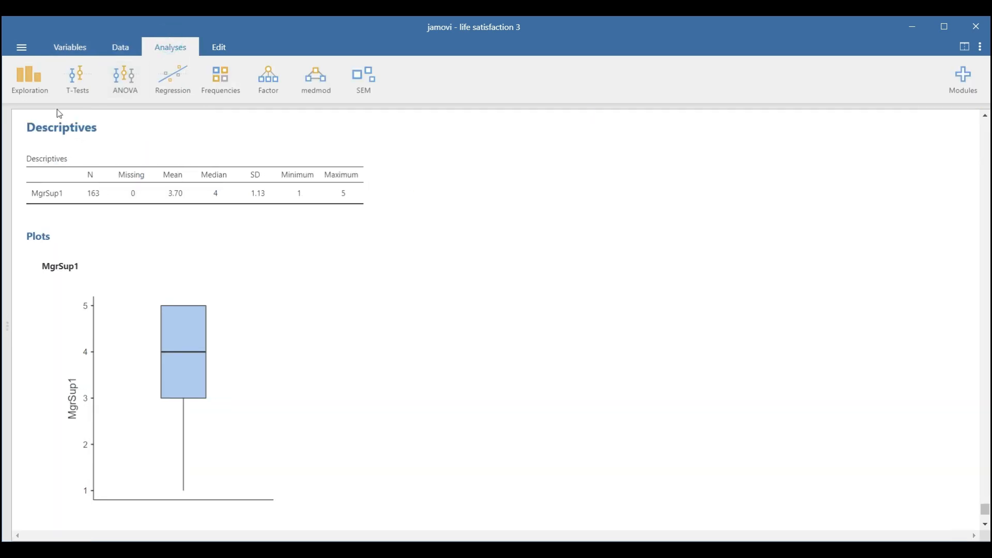
pyautogui.click(35, 77)
pyautogui.click(39, 106)
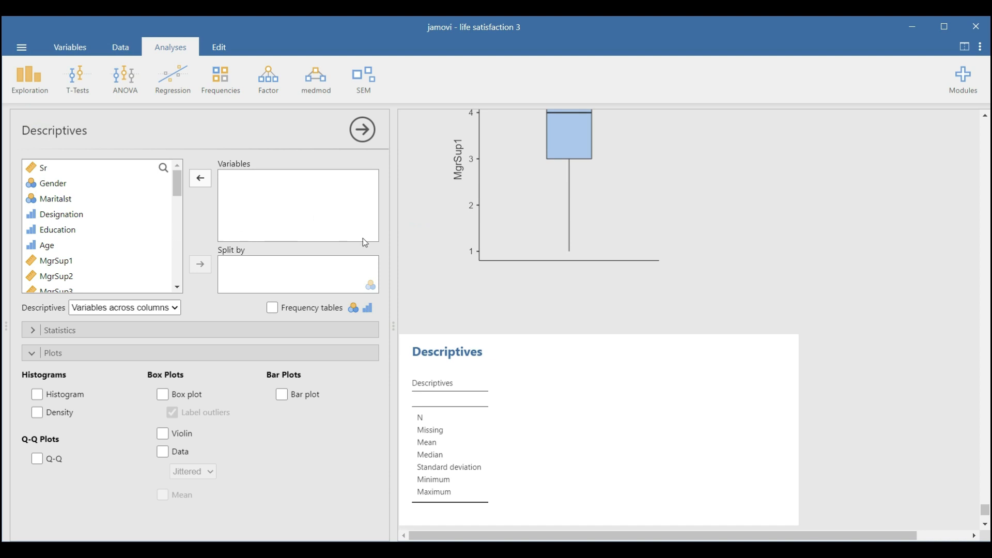
pyautogui.scroll(-1, 476, 370)
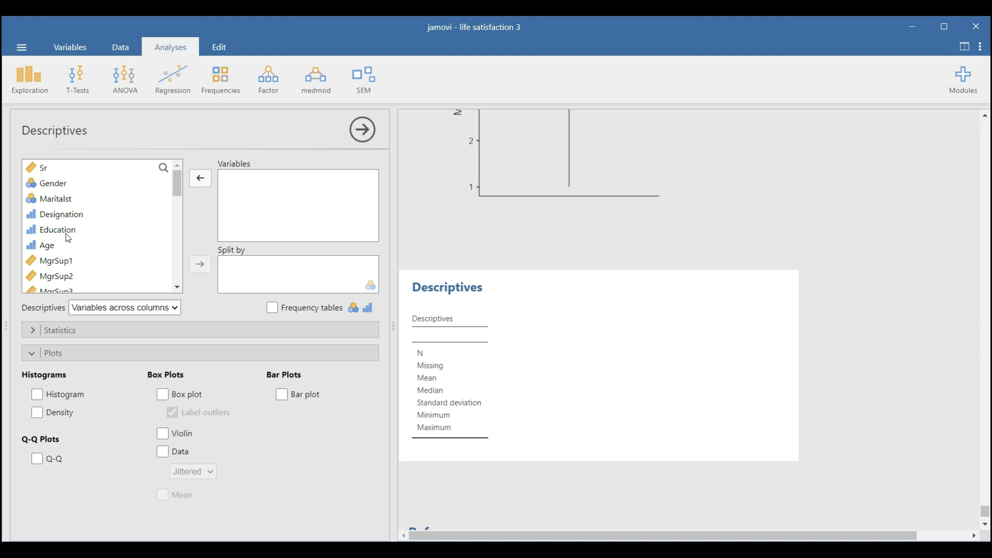
pyautogui.scroll(-3, 108, 248)
pyautogui.scroll(3, 106, 245)
pyautogui.click(61, 185)
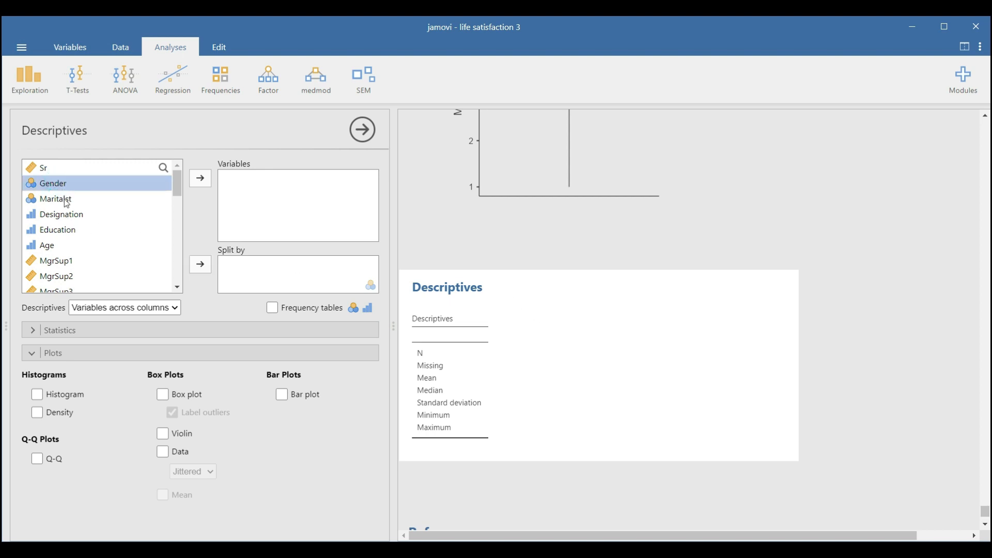
pyautogui.click(200, 179)
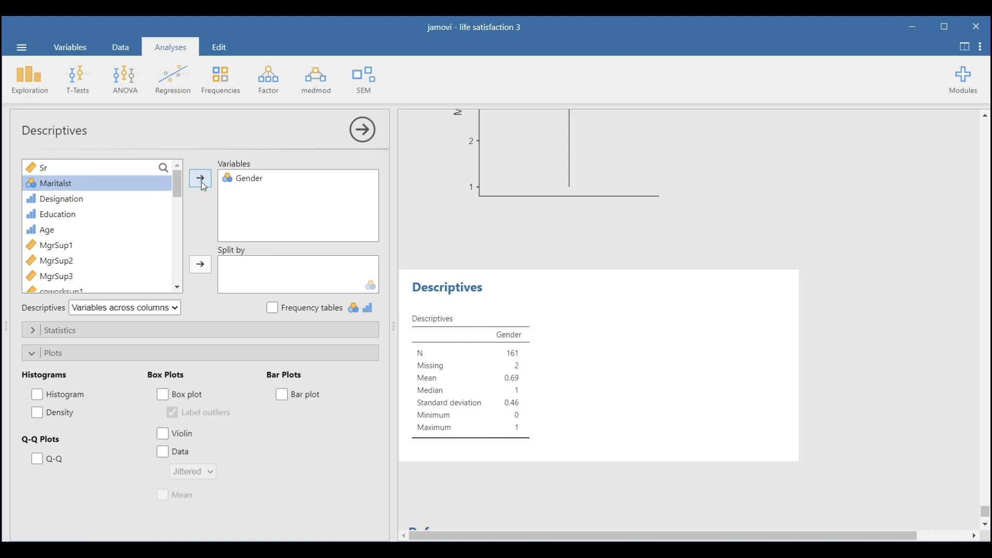
pyautogui.click(66, 231)
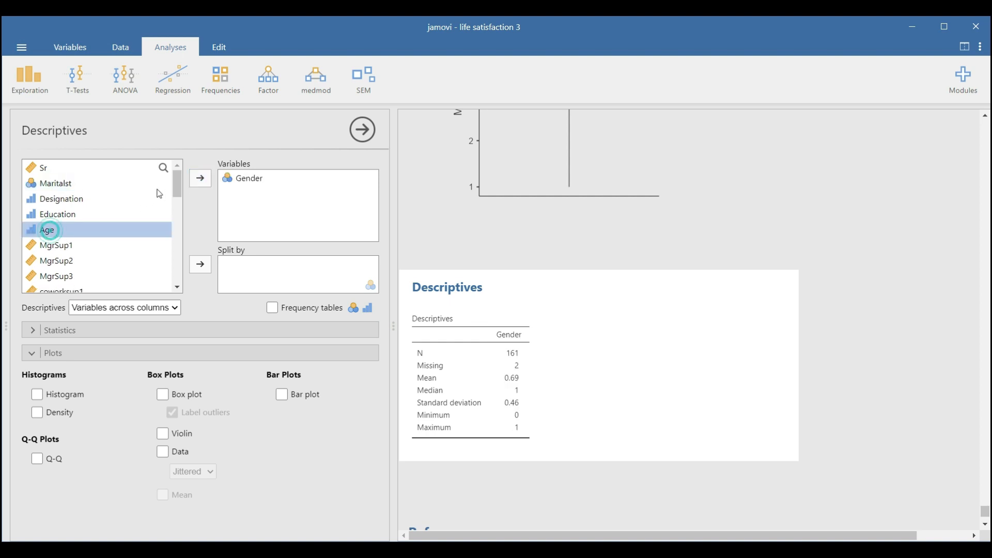
pyautogui.click(201, 179)
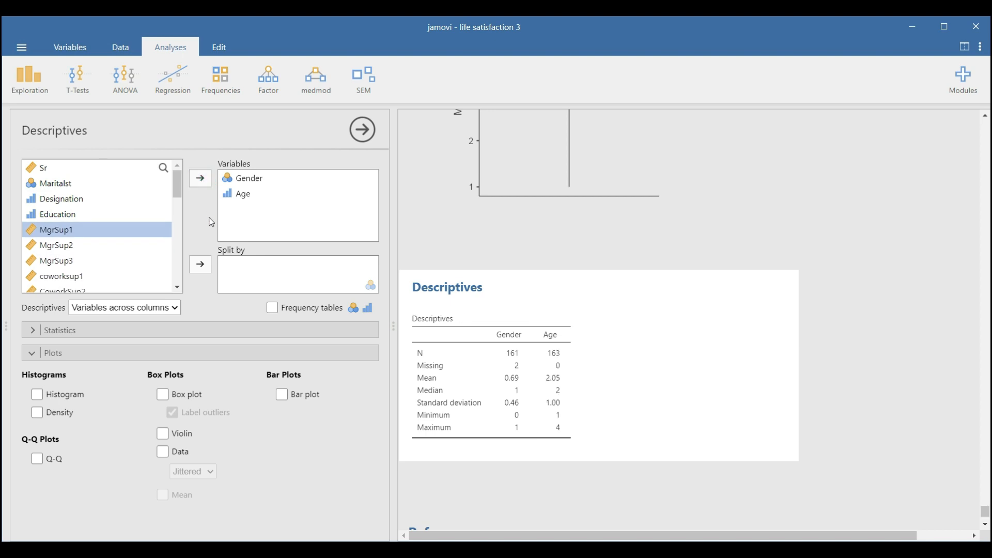
# Step: Remove Gender from the analysed variables and add Designation and Education
pyautogui.click(244, 181)
pyautogui.click(200, 179)
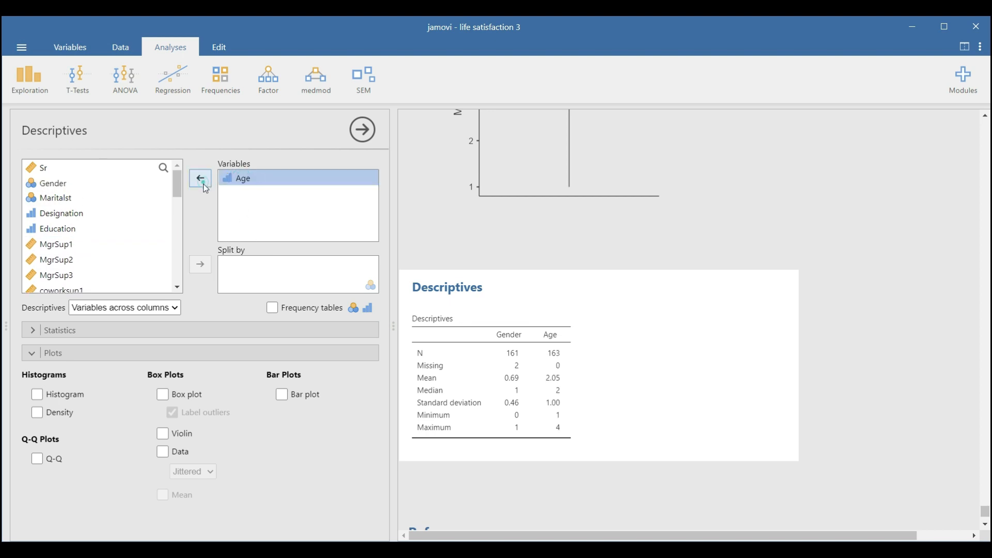
pyautogui.click(105, 213)
pyautogui.click(200, 178)
pyautogui.click(200, 179)
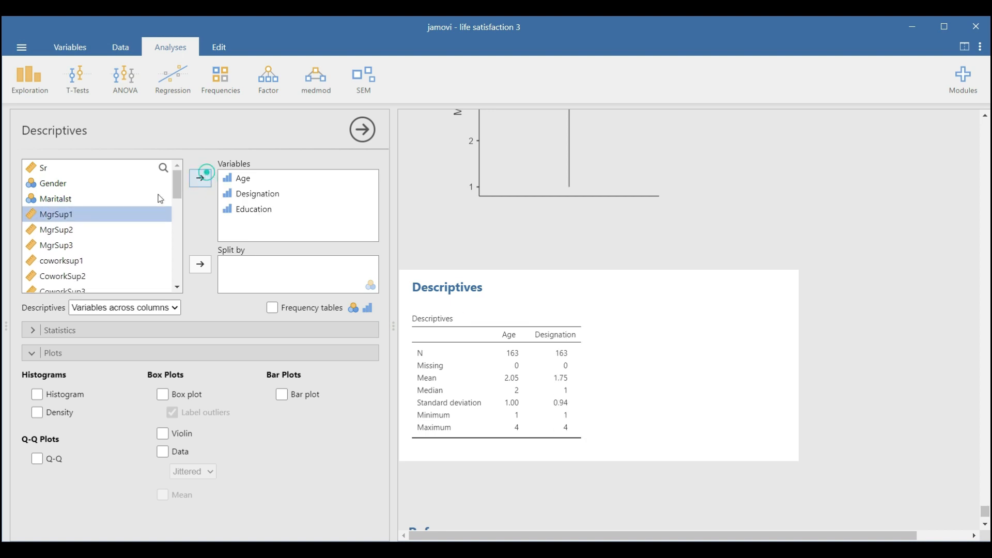
# Step: Split the descriptives by Gender and lay out the table with variables across rows
pyautogui.click(53, 187)
pyautogui.click(200, 265)
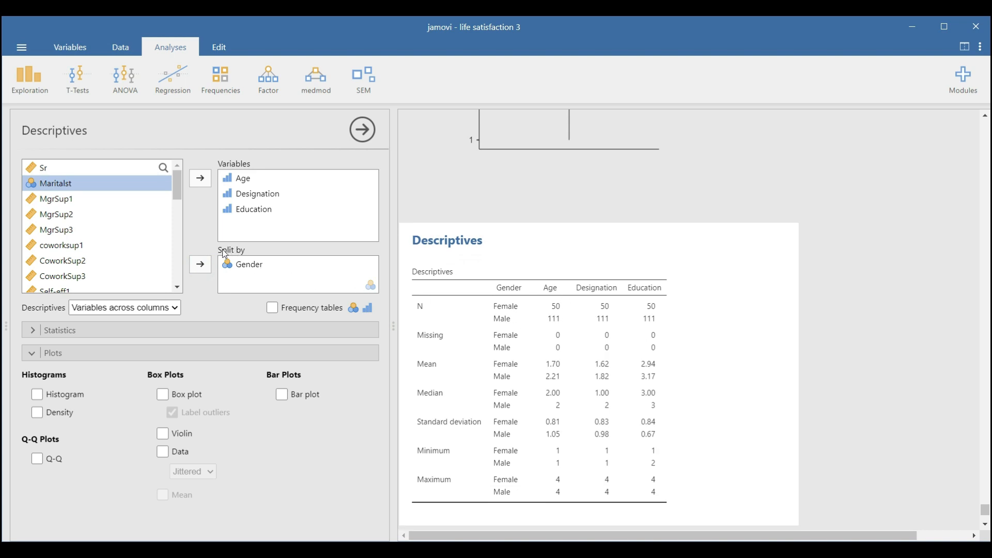
pyautogui.click(143, 314)
pyautogui.click(245, 269)
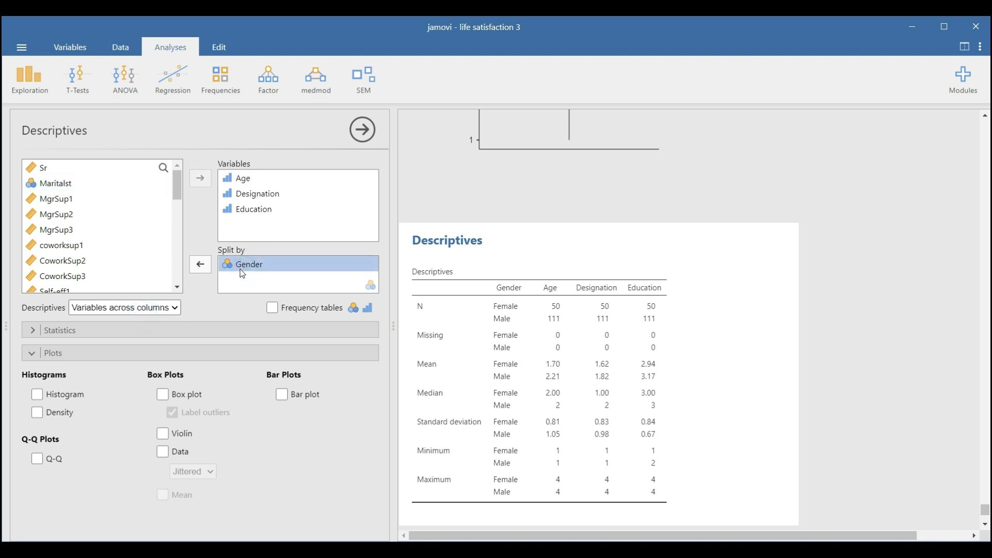
pyautogui.click(175, 308)
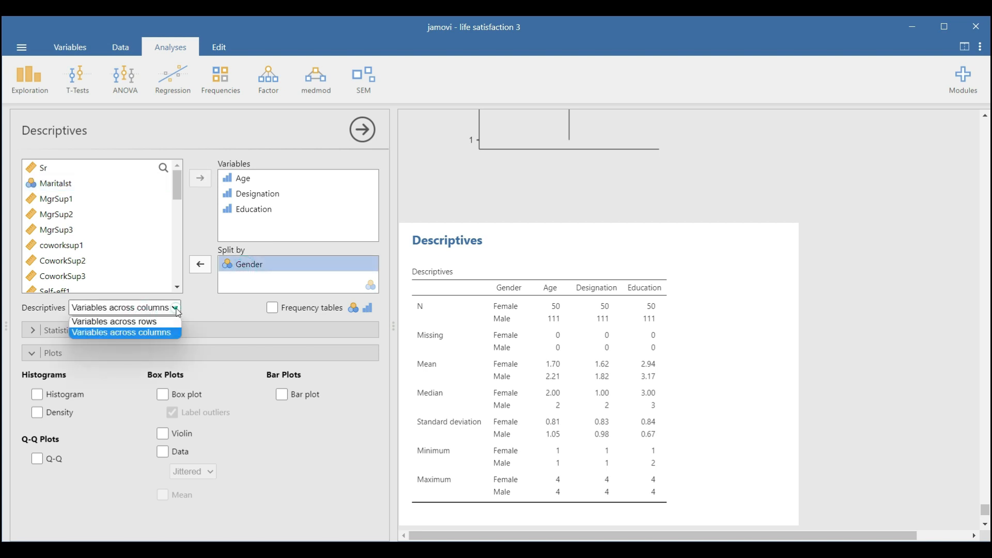
pyautogui.click(124, 322)
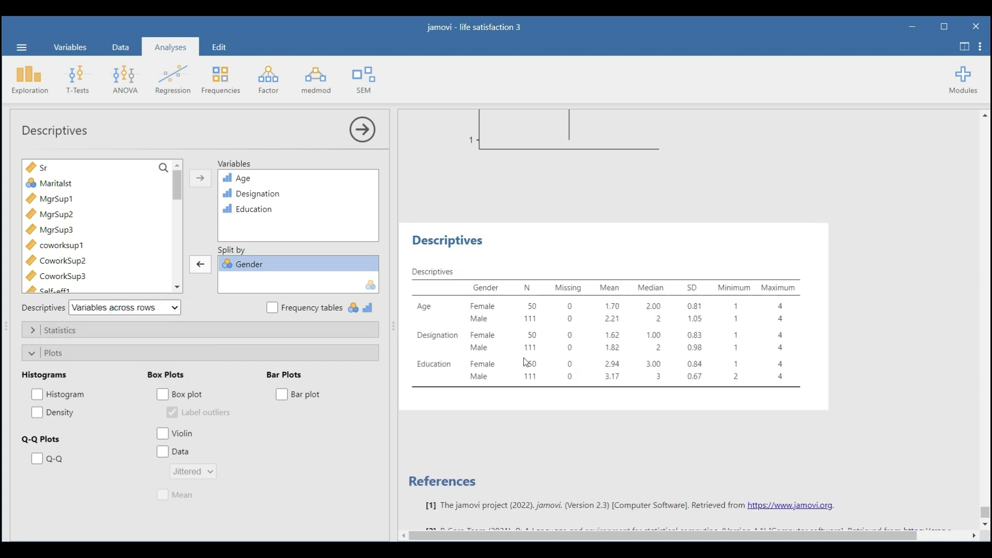
# Step: Add bar plots to the descriptives and examine the Age, Designation and Education charts by gender
pyautogui.click(285, 399)
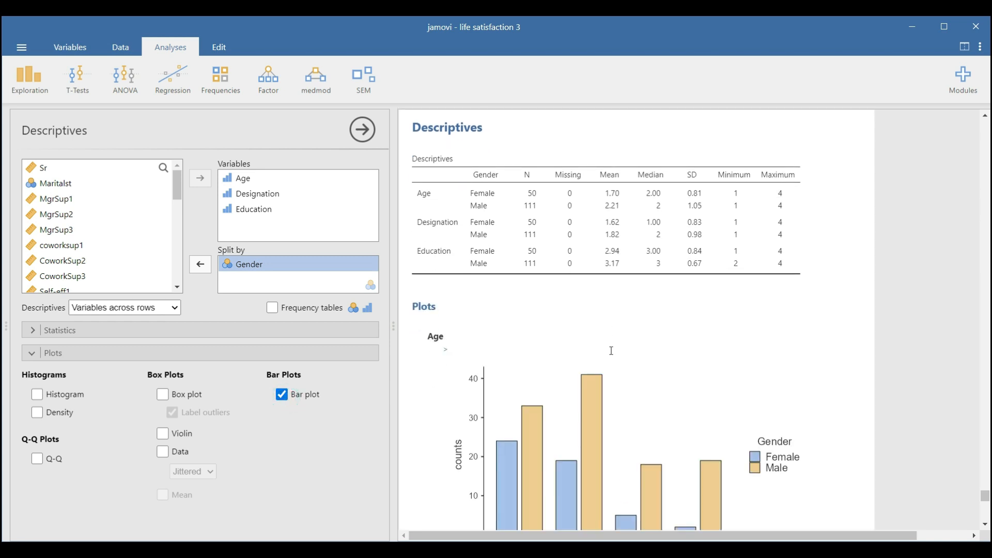
pyautogui.scroll(-3, 611, 351)
pyautogui.scroll(-3, 612, 356)
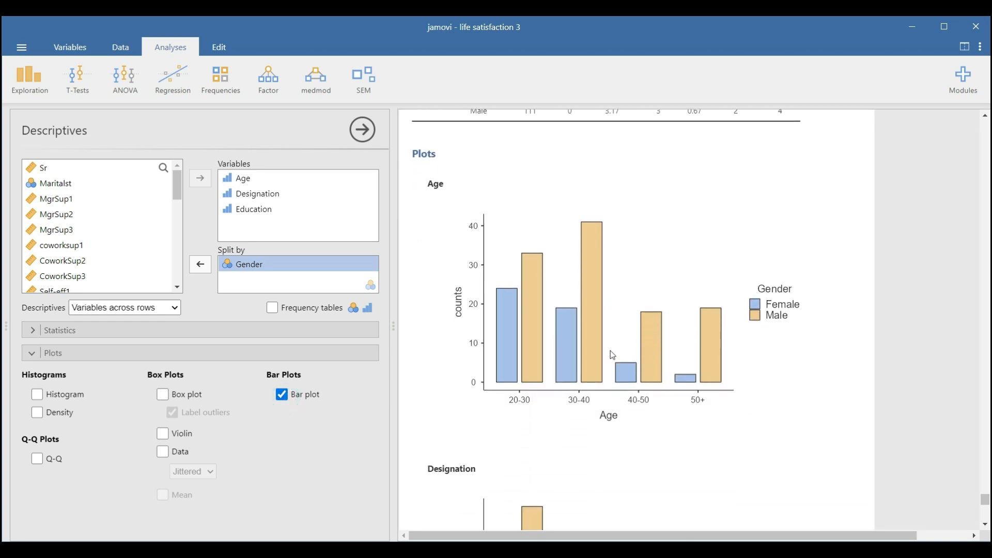
pyautogui.scroll(2, 611, 353)
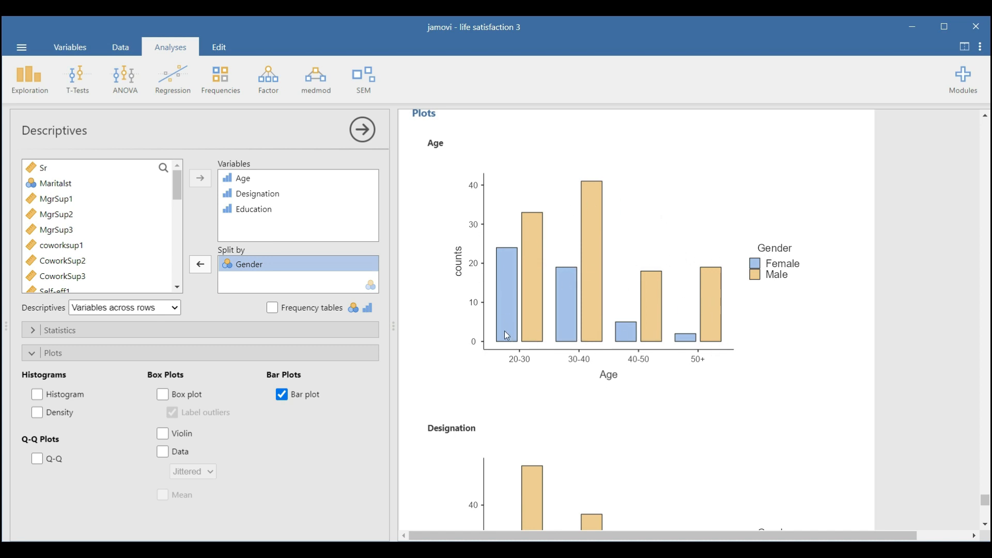
pyautogui.scroll(-4, 640, 310)
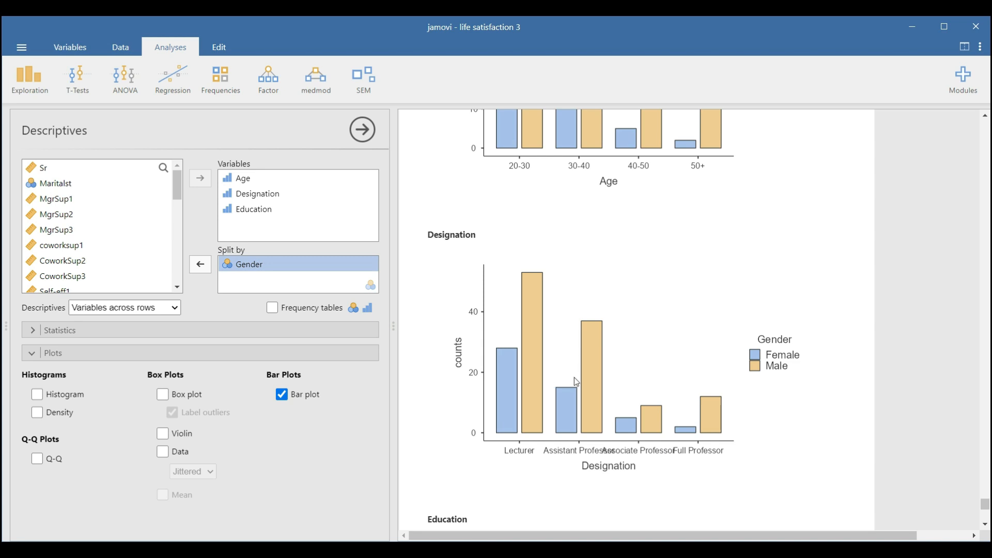
pyautogui.scroll(-1, 574, 378)
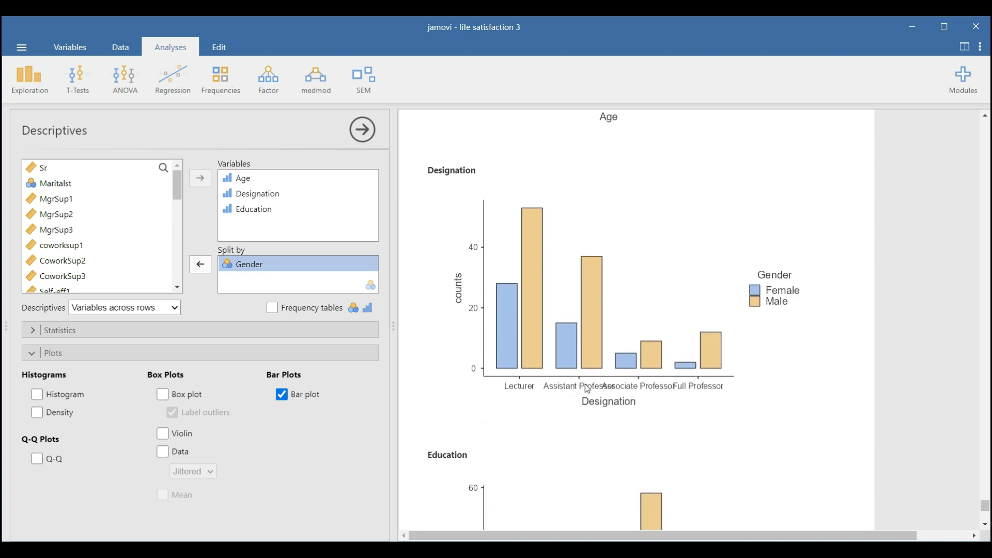
pyautogui.scroll(-5, 629, 396)
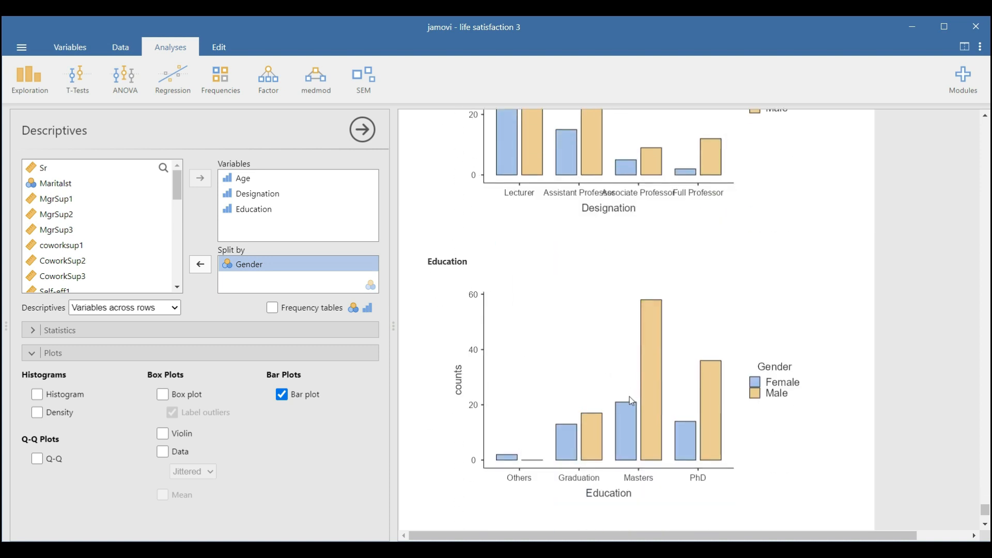
pyautogui.scroll(4, 627, 378)
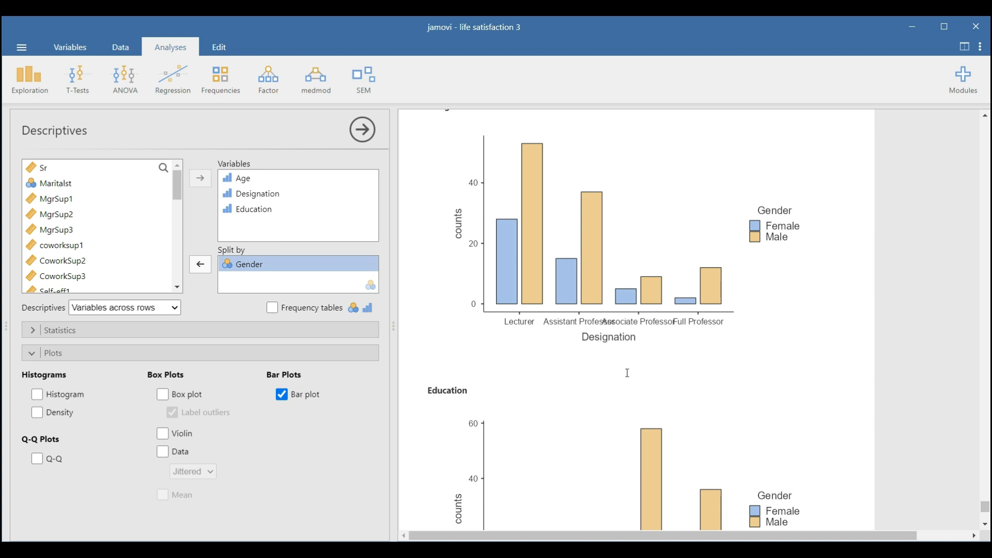
# Step: Review the Designation and Education charts and check which export formats are available for the descriptives table
pyautogui.scroll(-3, 626, 375)
pyautogui.scroll(4, 546, 337)
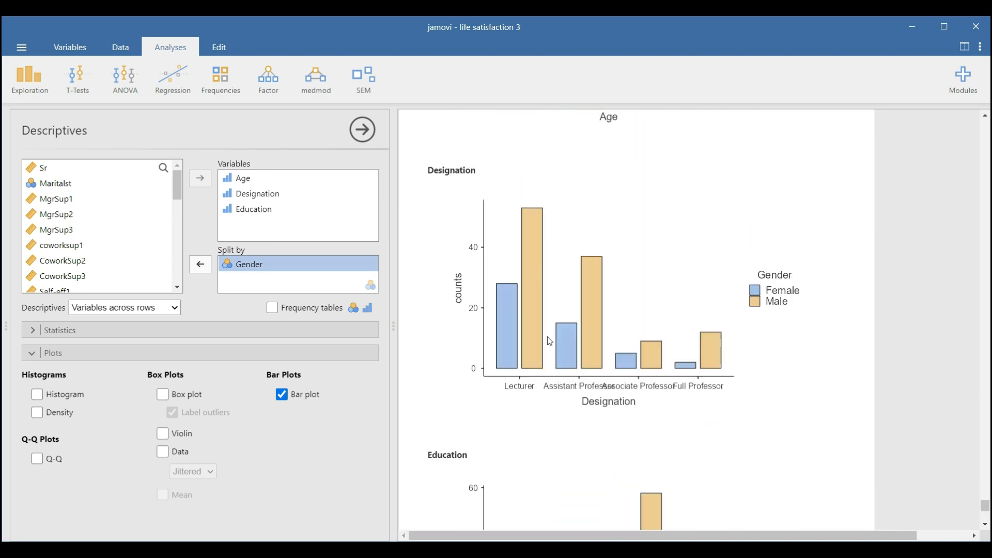
pyautogui.scroll(-3, 545, 336)
pyautogui.scroll(6, 546, 336)
pyautogui.scroll(6, 547, 337)
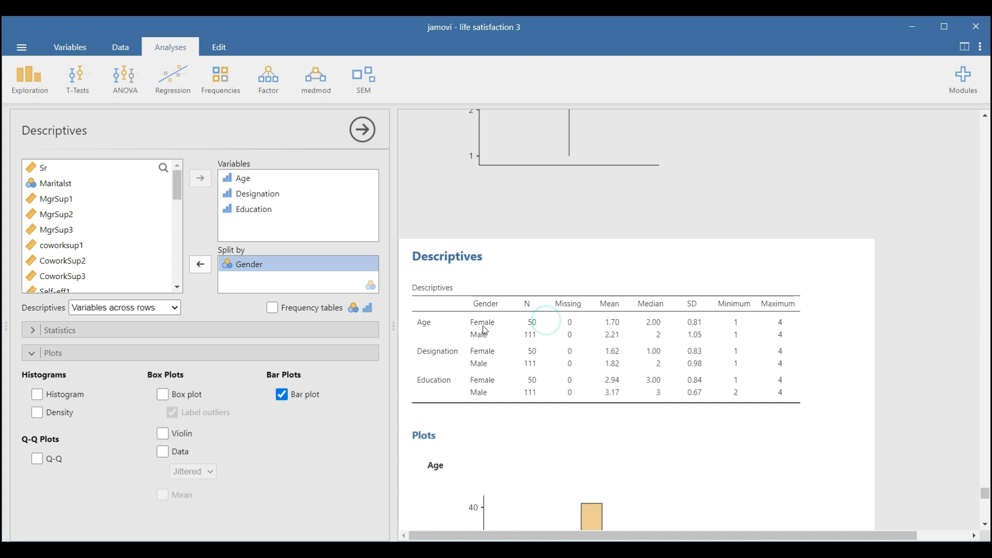
pyautogui.rightClick(498, 329)
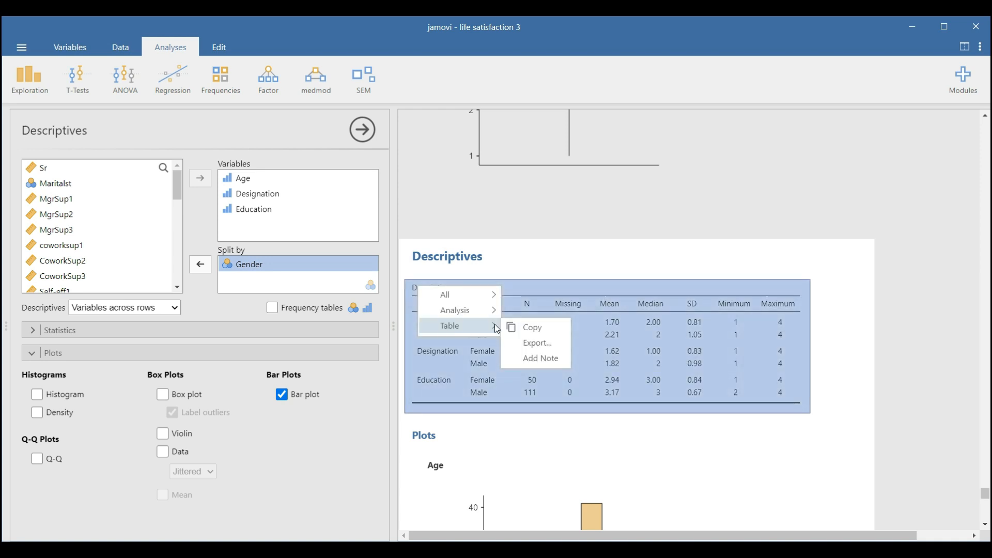
pyautogui.click(533, 341)
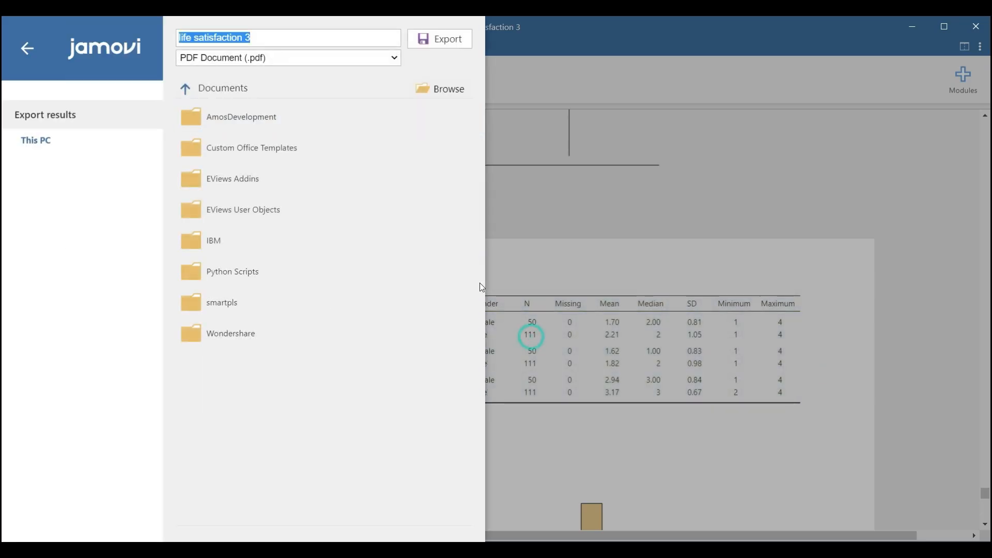
pyautogui.click(308, 60)
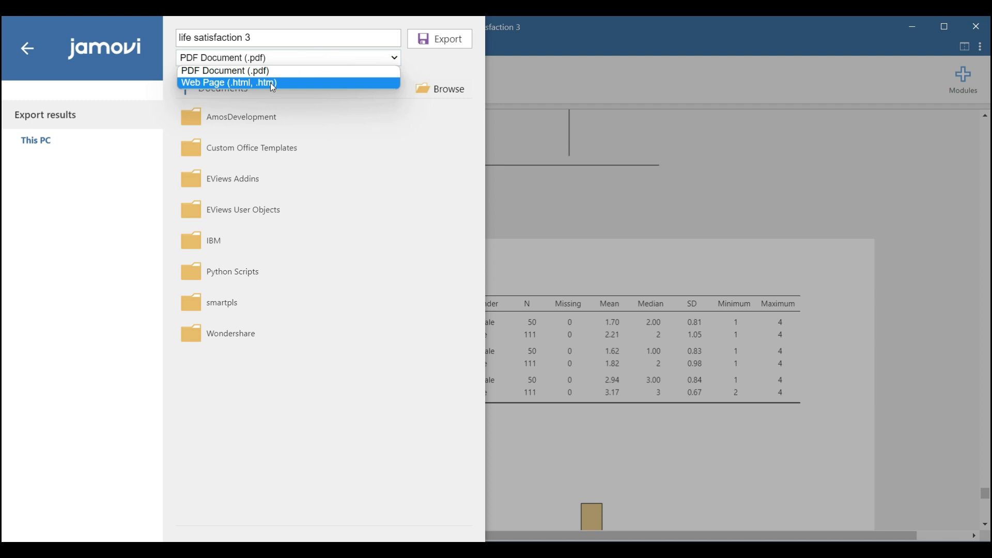
pyautogui.click(676, 348)
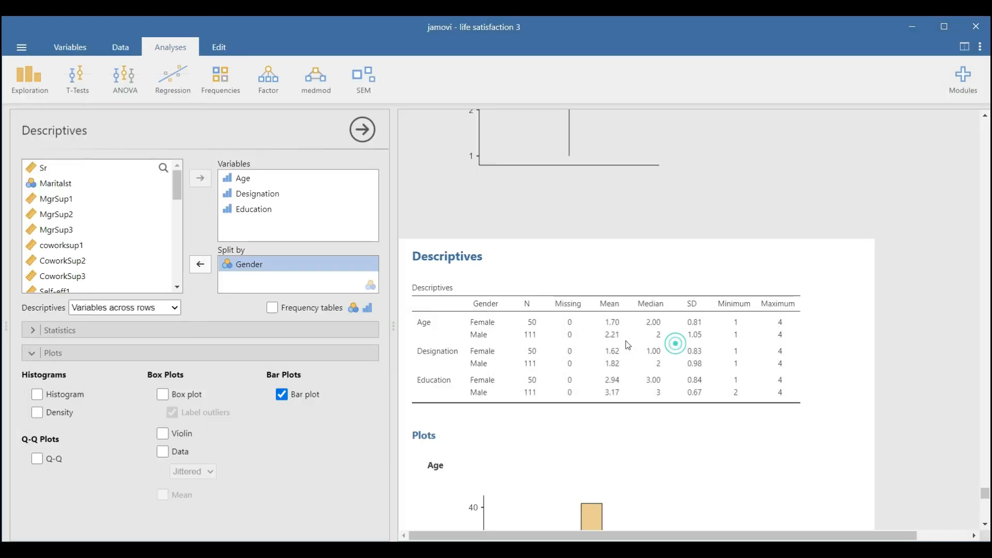
# Step: Copy the gender-split descriptives table and the Age bar plot into a new Word document, placing the plot below the table
pyautogui.rightClick(535, 337)
pyautogui.click(568, 336)
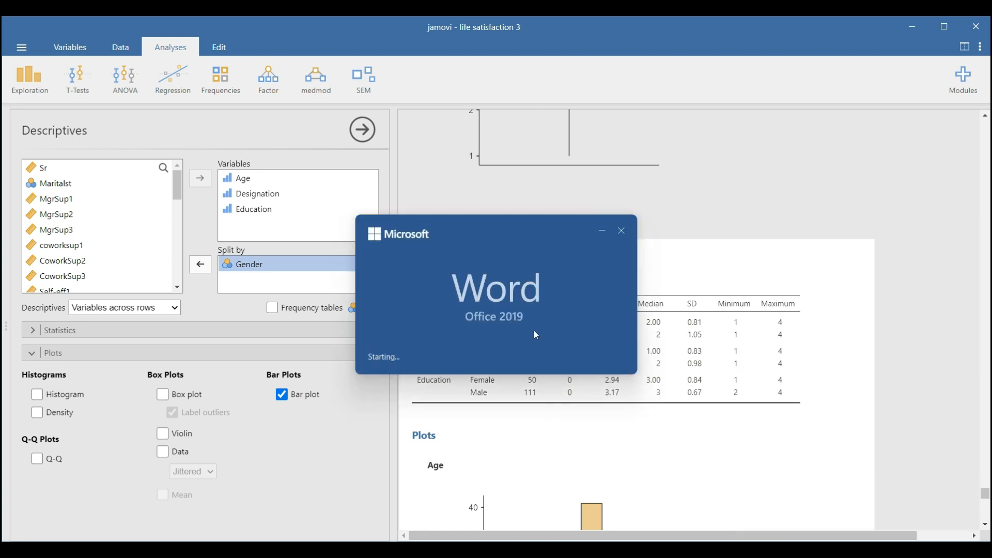
pyautogui.scroll(-5, 526, 379)
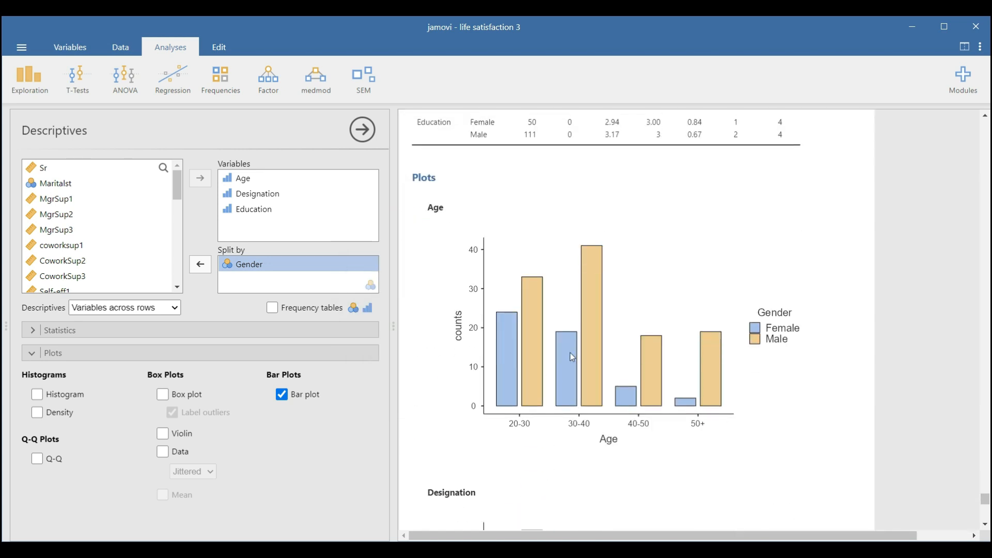
pyautogui.rightClick(569, 353)
pyautogui.click(616, 354)
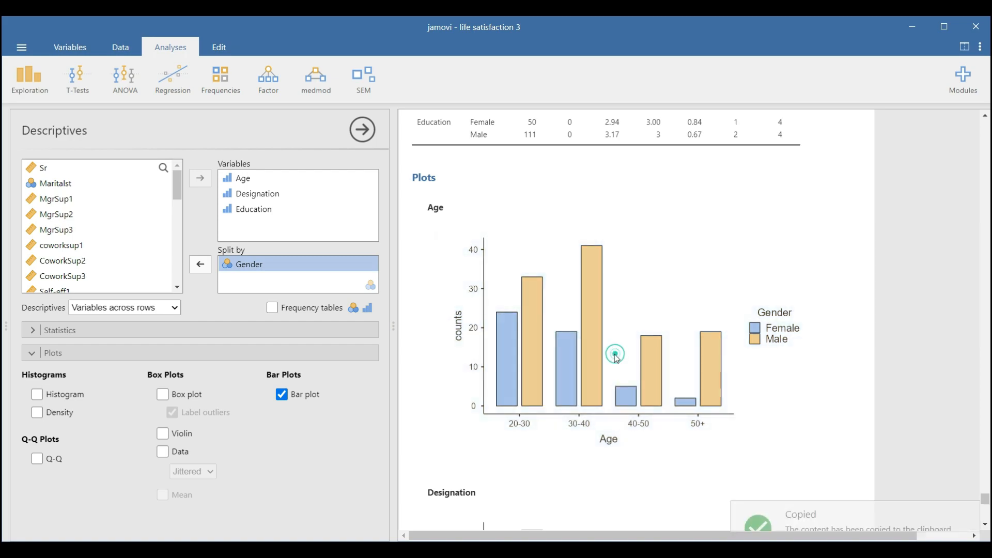
pyautogui.hotkey('alt', 'Tab')
pyautogui.hotkey('alt', 'Tab')
pyautogui.press('Tab')
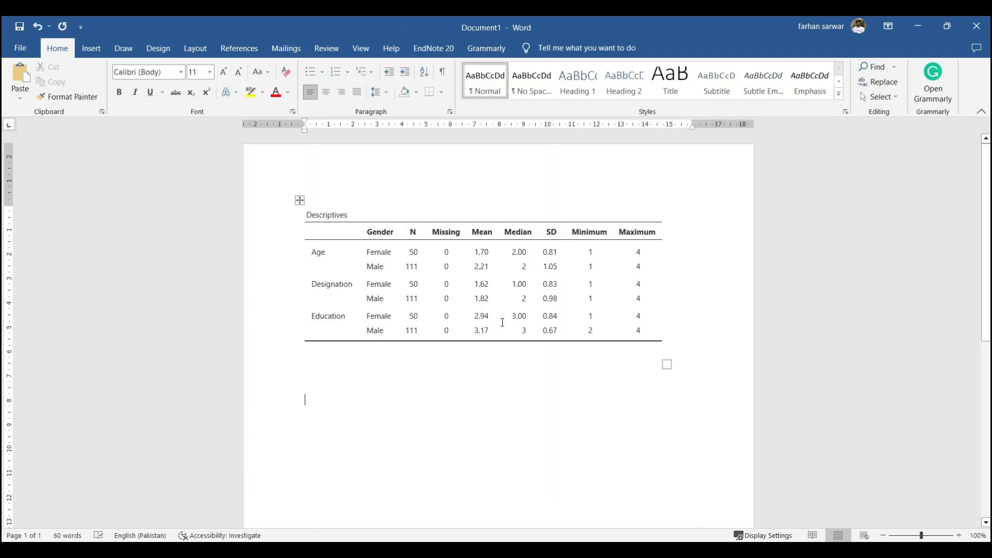
pyautogui.hotkey('ctrl', 'v')
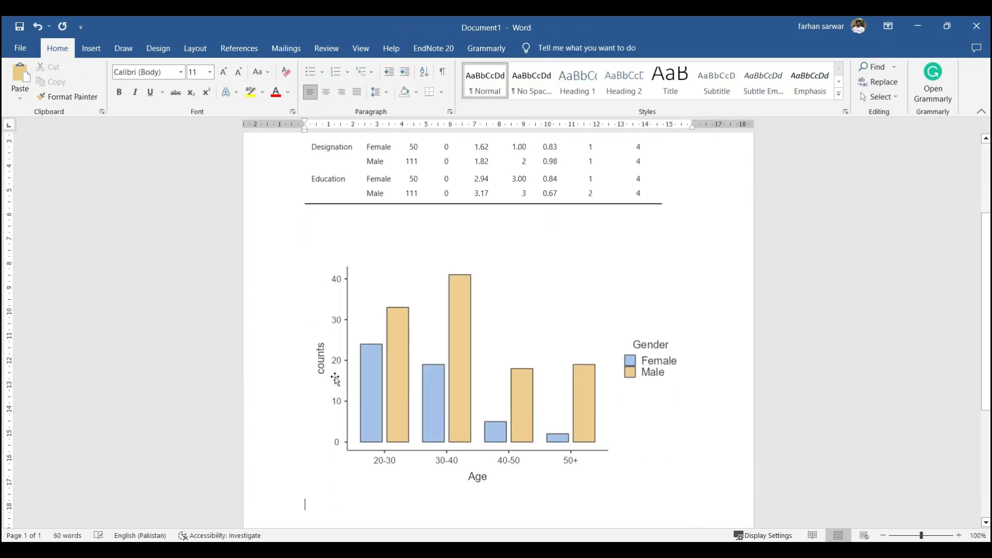
# Step: Inspect the pasted Age chart and the descriptives table in the Word document
pyautogui.click(420, 380)
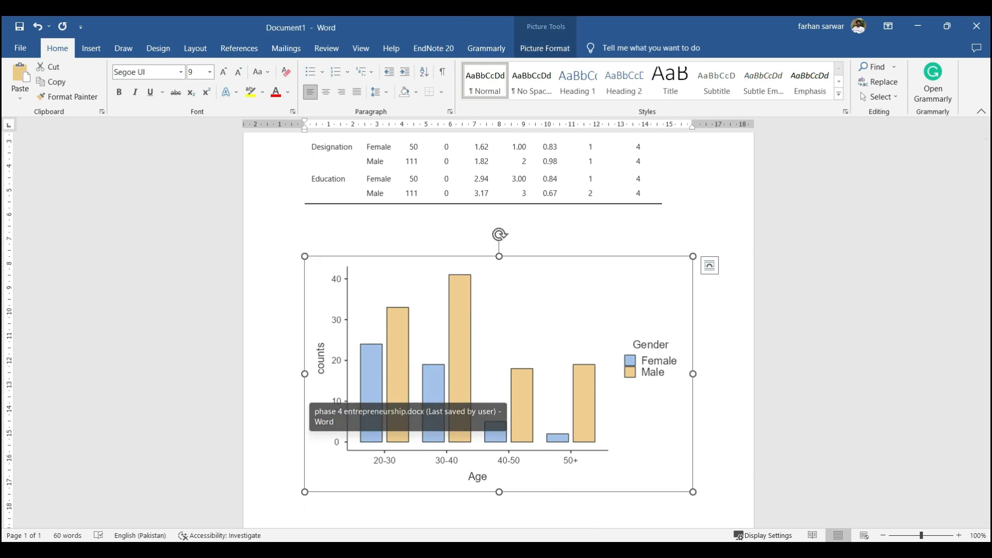
pyautogui.rightClick(545, 551)
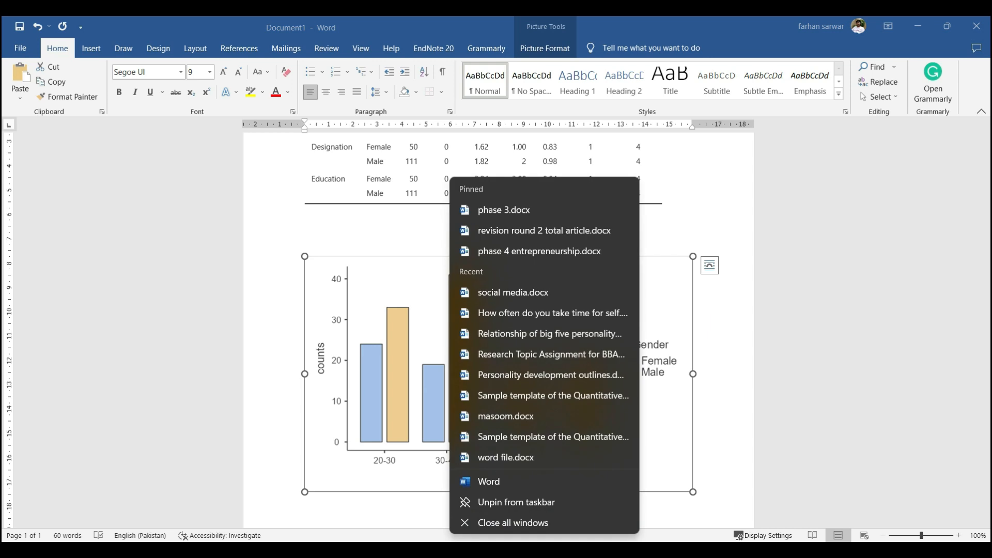
pyautogui.click(662, 428)
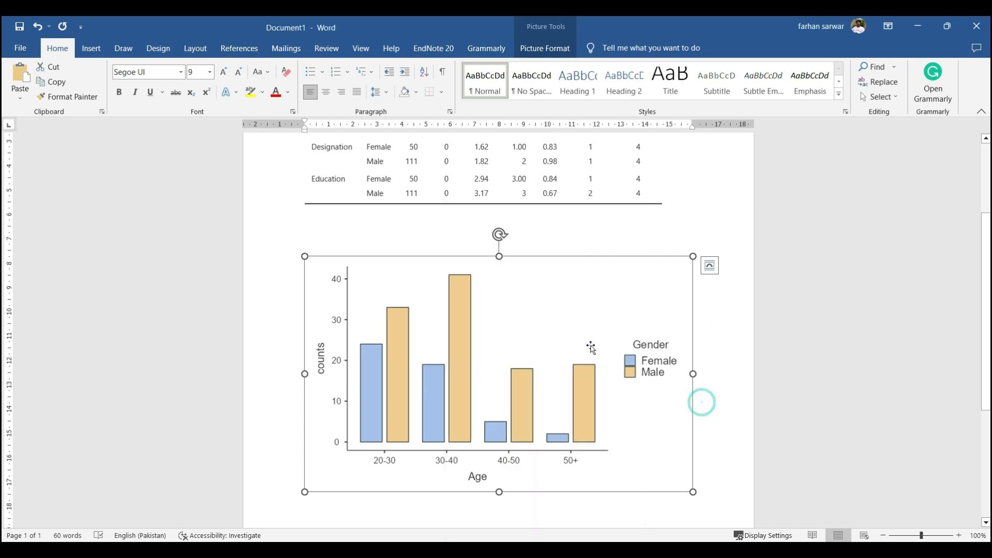
pyautogui.scroll(2, 448, 195)
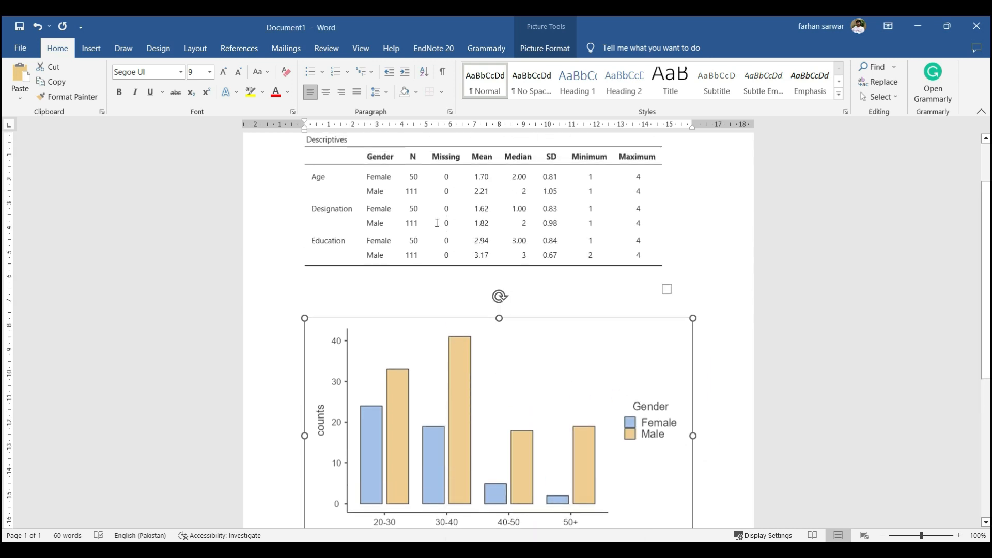
pyautogui.click(434, 223)
pyautogui.scroll(1, 434, 223)
pyautogui.click(385, 239)
pyautogui.click(367, 190)
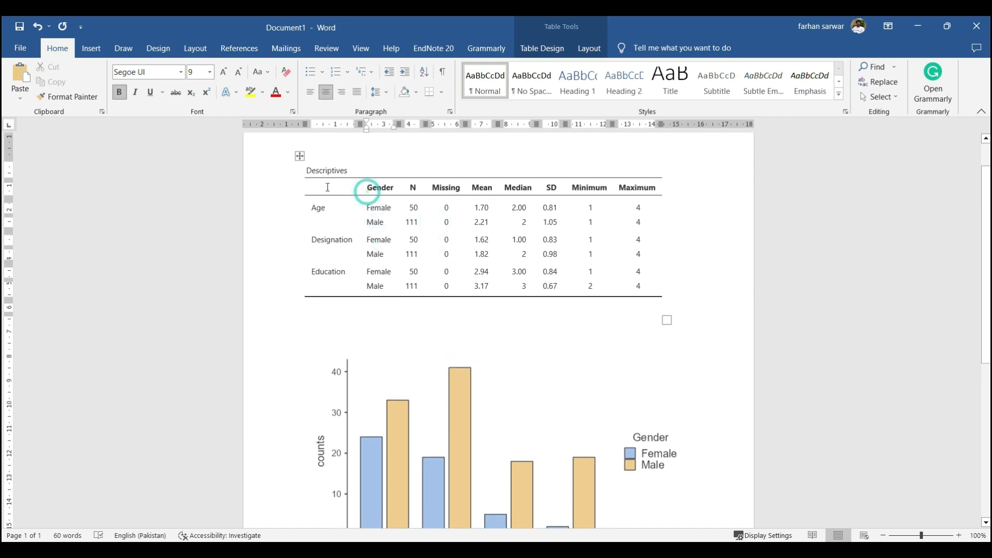
# Step: Switch back to jamovi, close the Descriptives options and examine the MgrSup1, MgrSup2 and MgrSup3 columns in the data
pyautogui.hotkey('alt', 'Tab')
pyautogui.hotkey('alt', 'Tab')
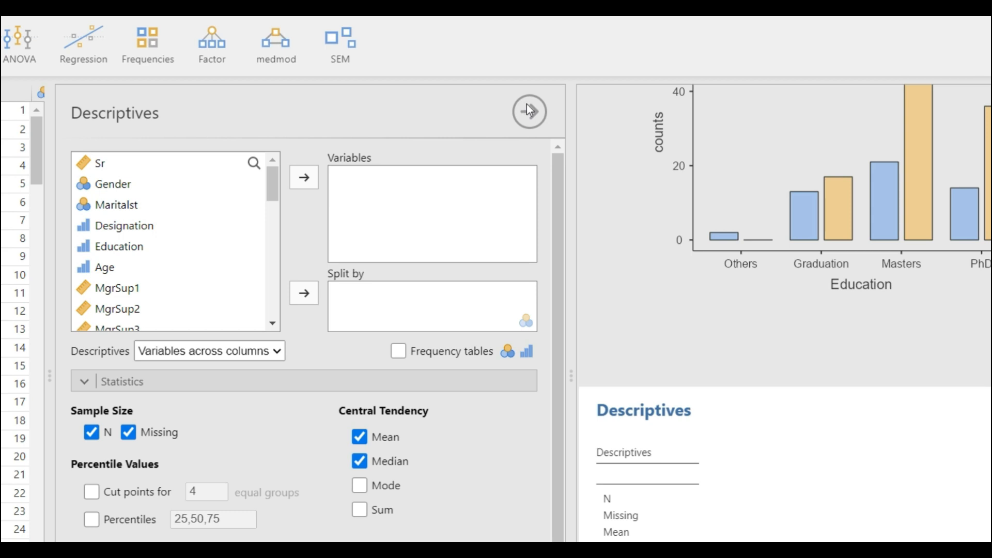
pyautogui.click(506, 130)
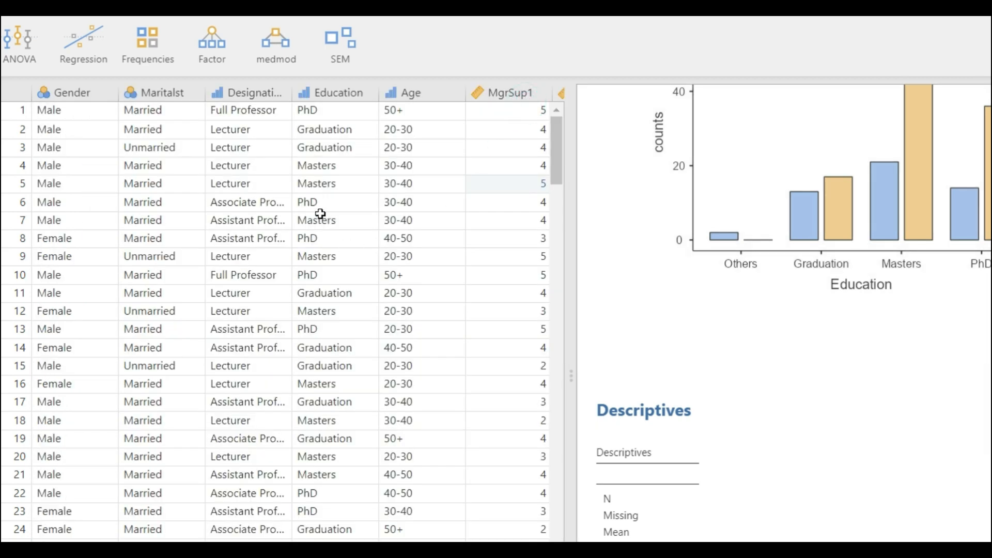
pyautogui.hscroll(7, 284, 311)
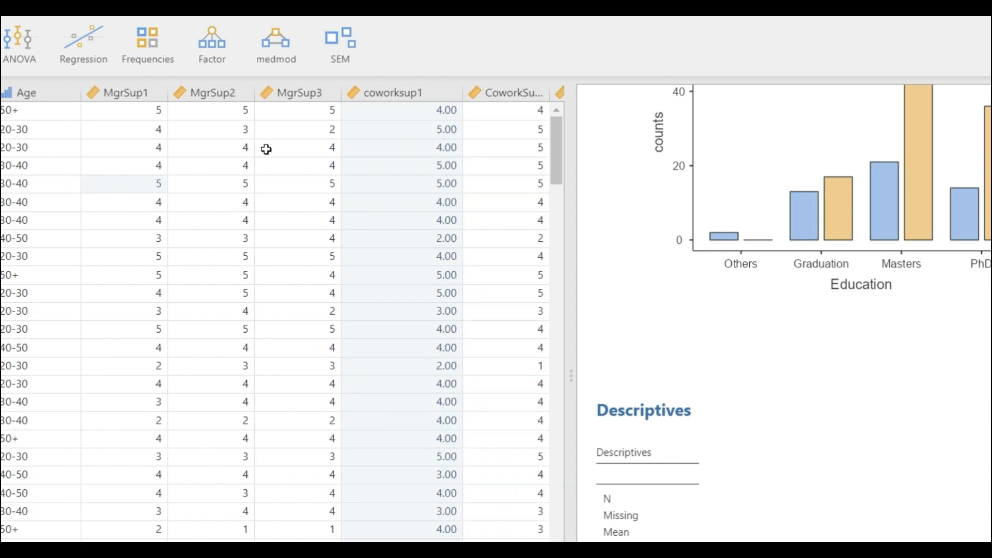
pyautogui.click(265, 149)
pyautogui.click(294, 109)
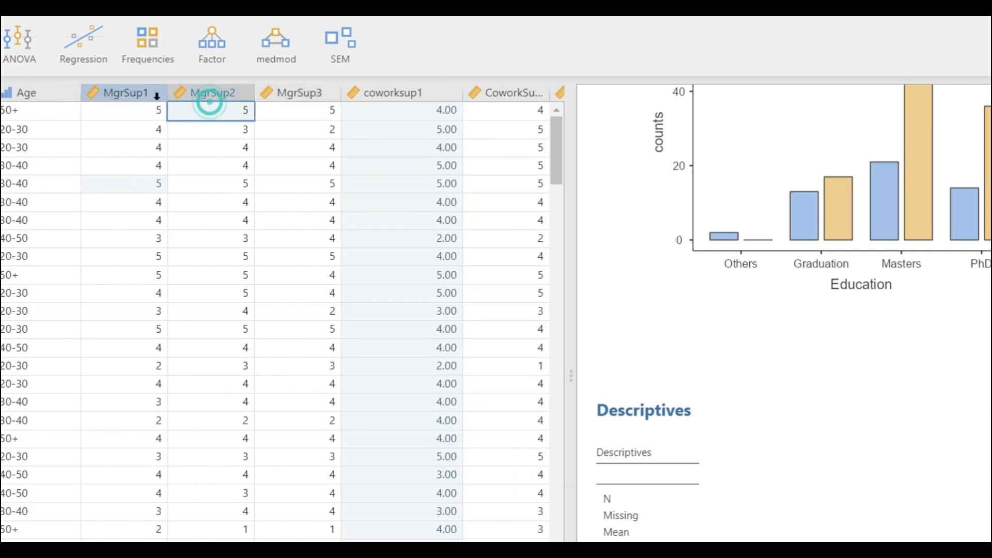
pyautogui.click(150, 92)
pyautogui.click(227, 93)
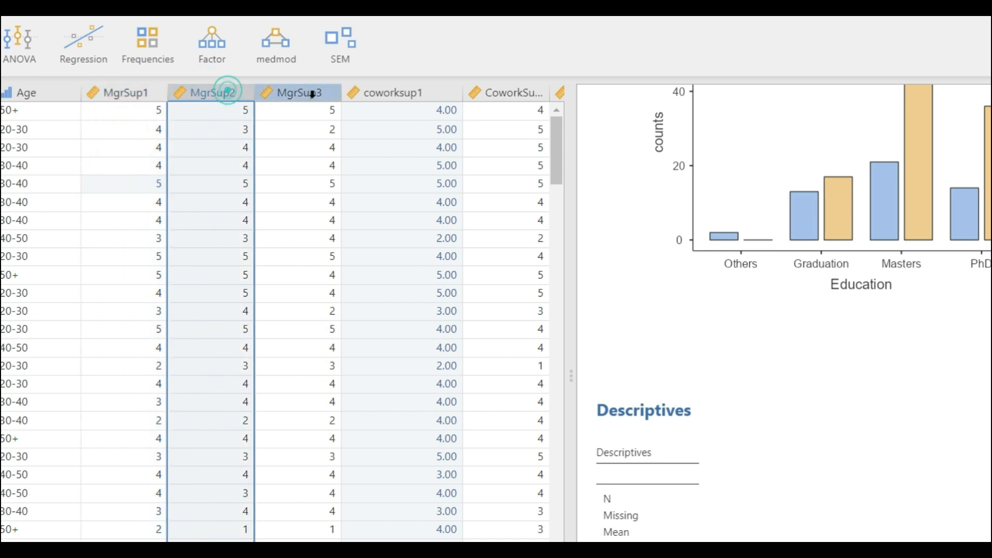
pyautogui.click(299, 92)
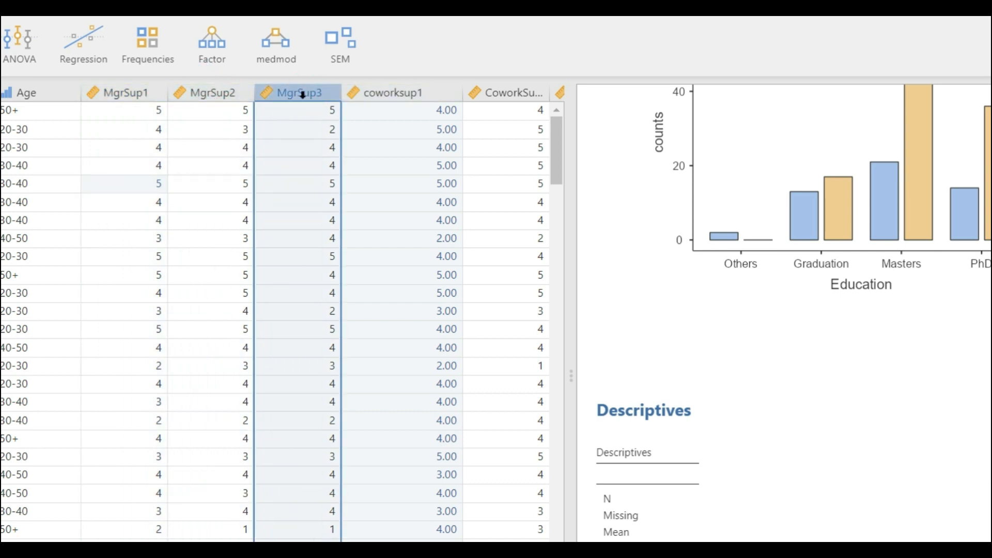
# Step: Insert a computed variable between MgrSup3 and coworksup1 and name it MgrSupport
pyautogui.click(397, 94)
pyautogui.rightClick(395, 92)
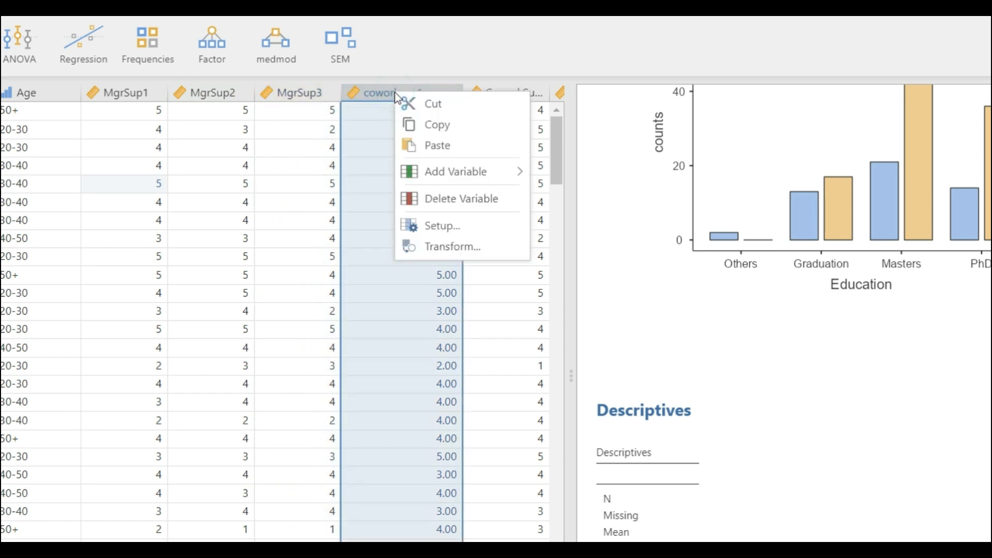
pyautogui.moveTo(471, 170)
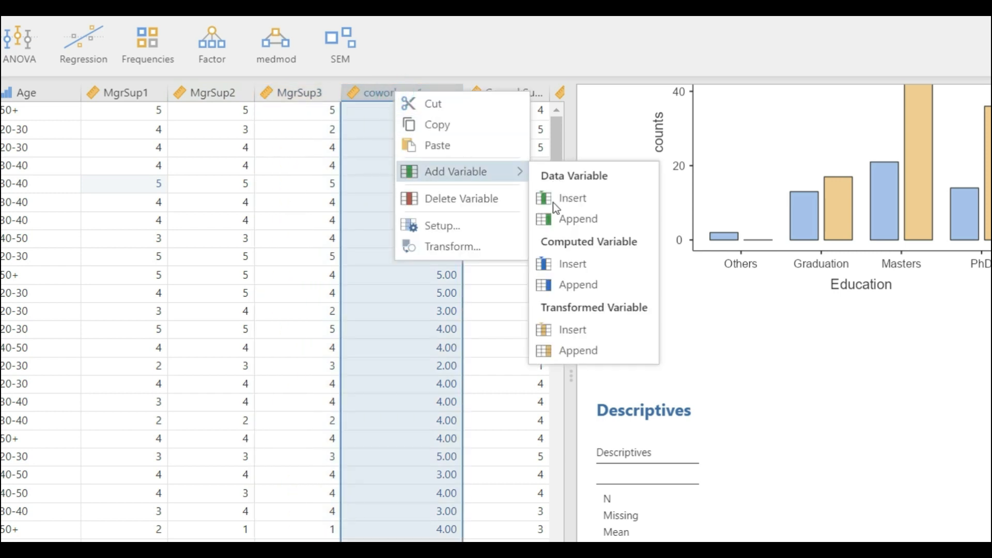
pyautogui.click(581, 268)
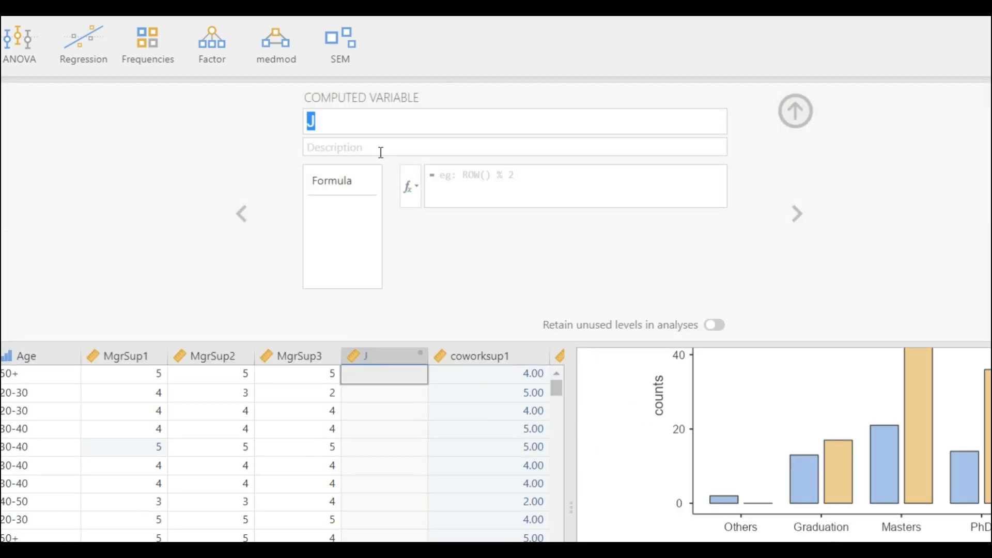
pyautogui.write('Mg')
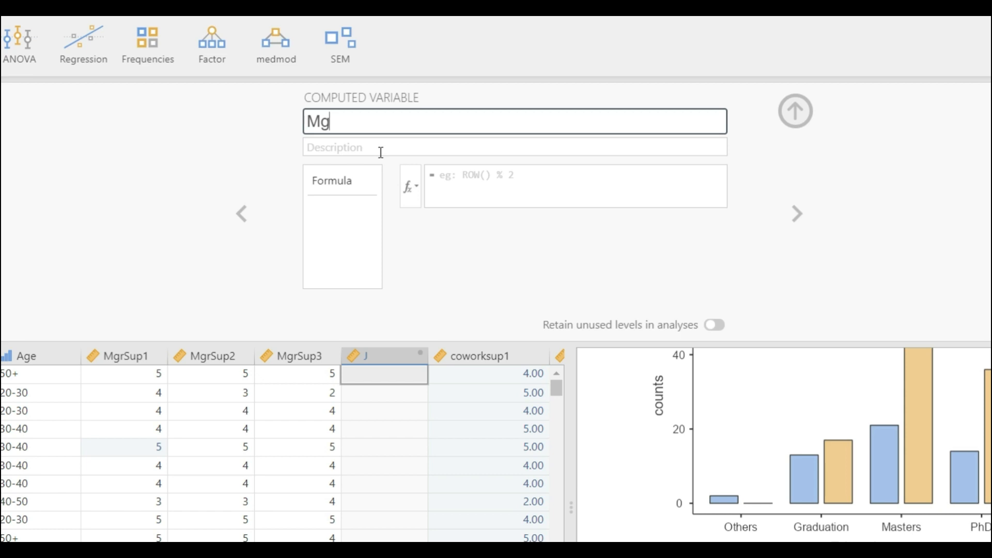
pyautogui.write('rSupport')
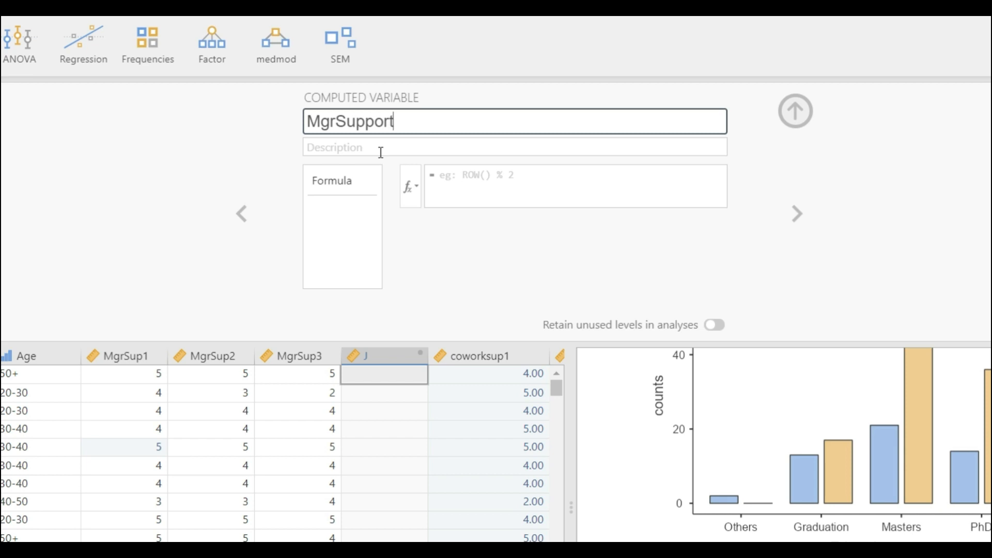
pyautogui.click(488, 174)
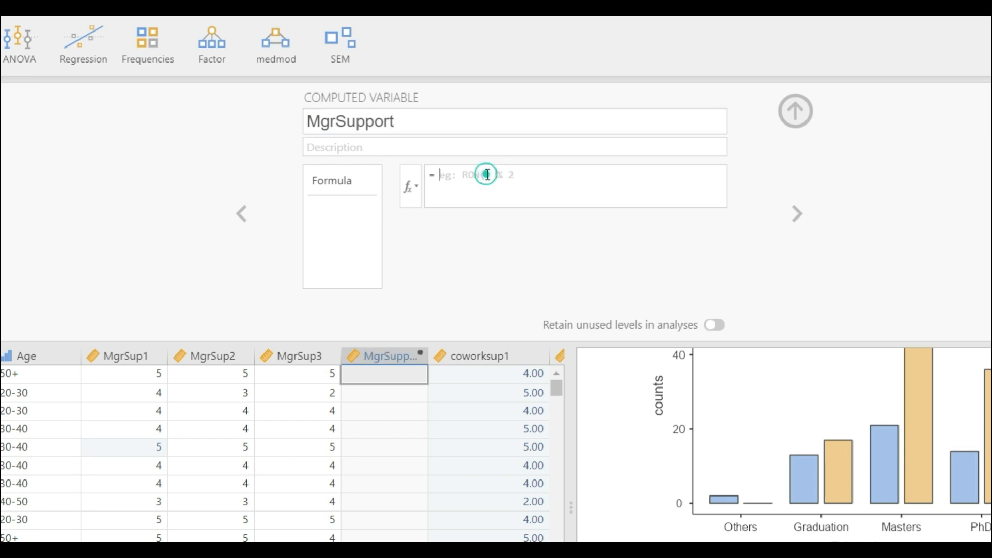
pyautogui.write('SUM')
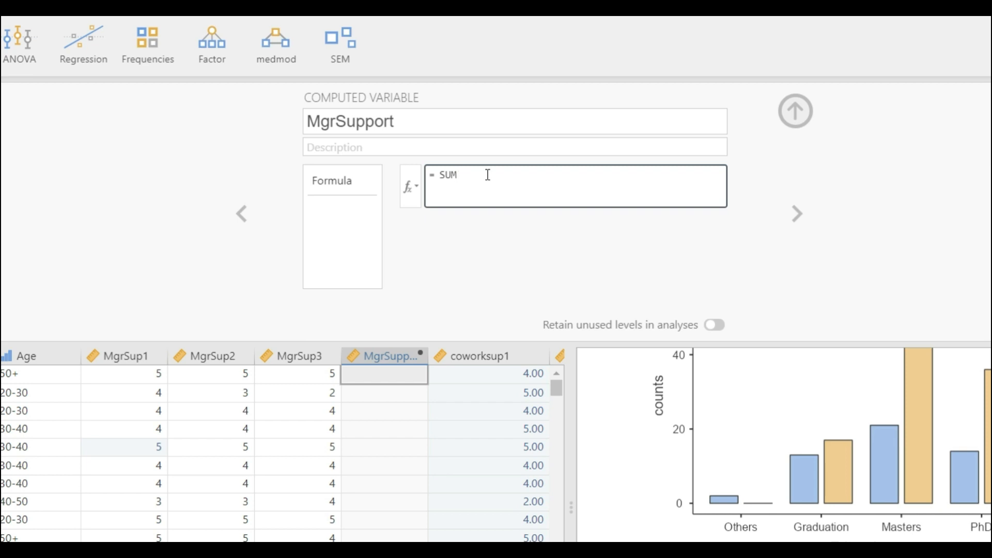
pyautogui.press('BackSpace')
pyautogui.press('BackSpace')
pyautogui.press('BackSpace')
# Step: Open the function list for the MgrSupport formula and browse to the statistical functions
pyautogui.click(409, 181)
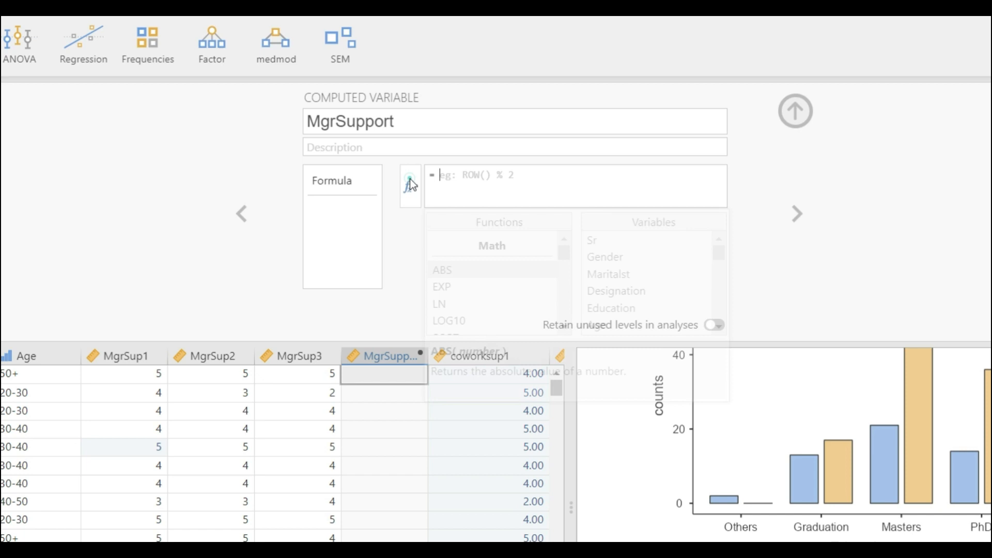
pyautogui.scroll(-6, 509, 307)
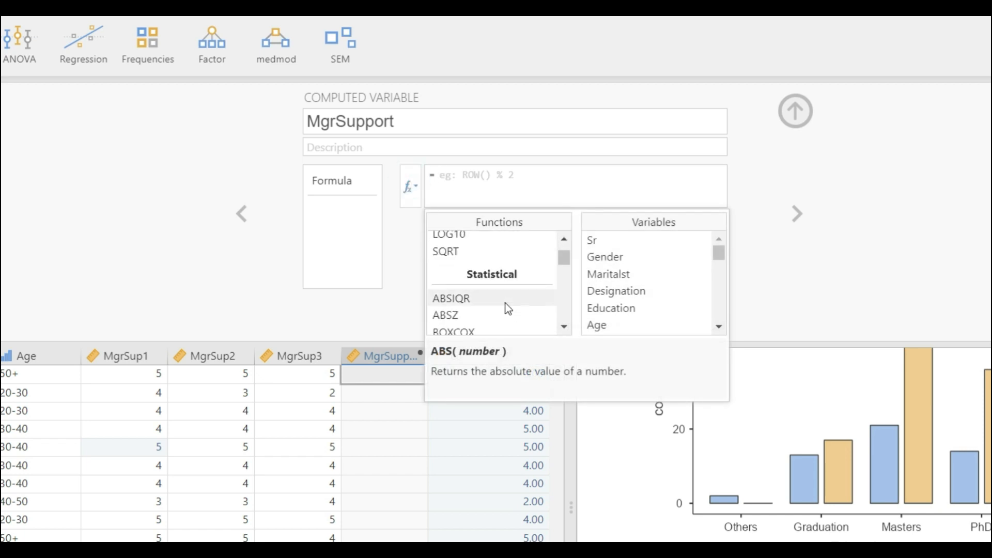
# Step: Insert an empty SUM function into the MgrSupport formula, removing the MgrSup1 reference placed in front of it
pyautogui.scroll(-5, 506, 308)
pyautogui.scroll(2, 491, 281)
pyautogui.scroll(1, 491, 281)
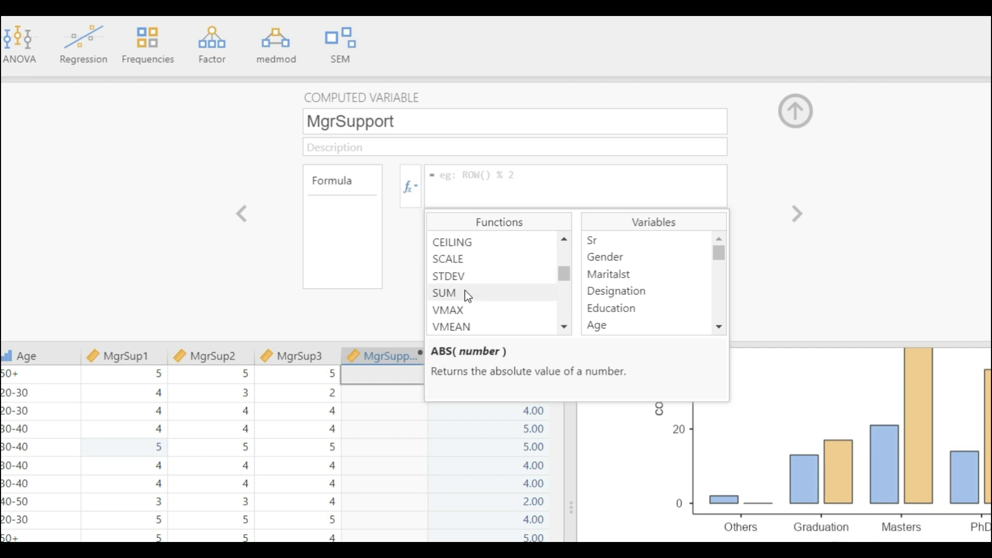
pyautogui.click(464, 293)
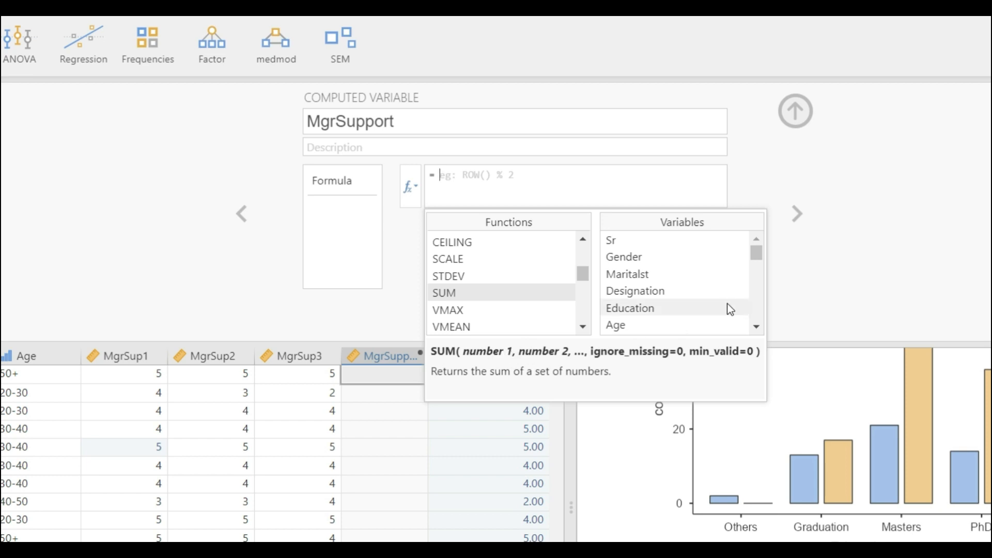
pyautogui.moveTo(758, 255); pyautogui.dragTo(759, 265)
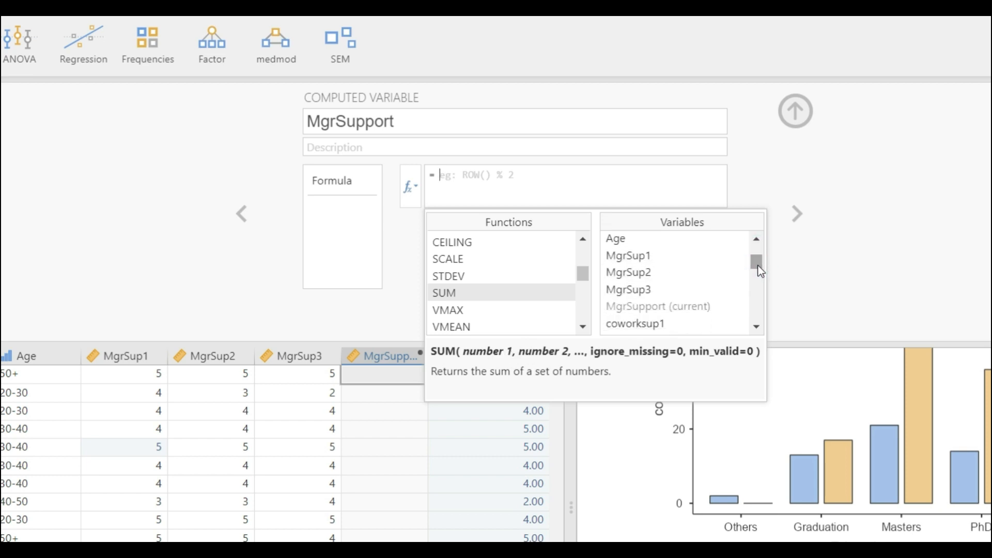
pyautogui.doubleClick(640, 260)
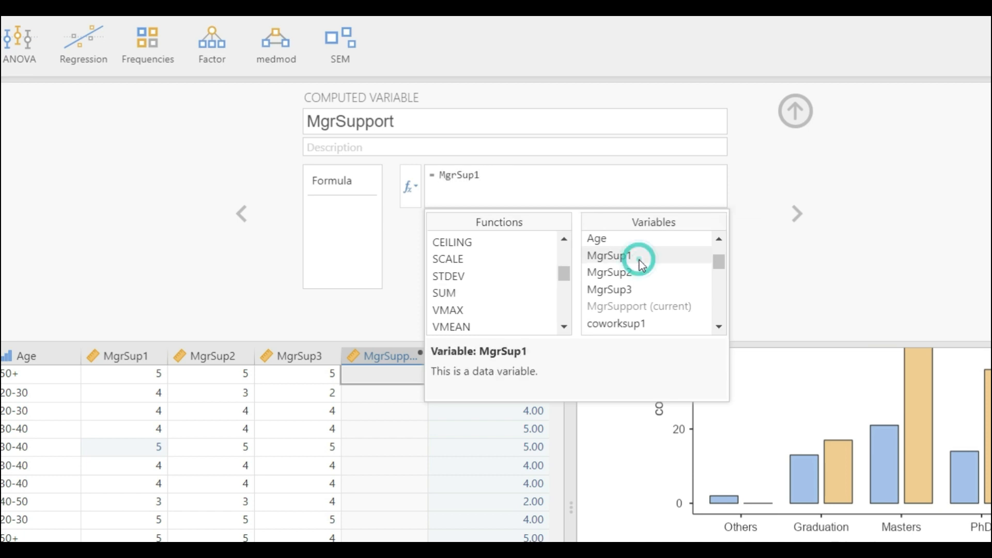
pyautogui.doubleClick(444, 292)
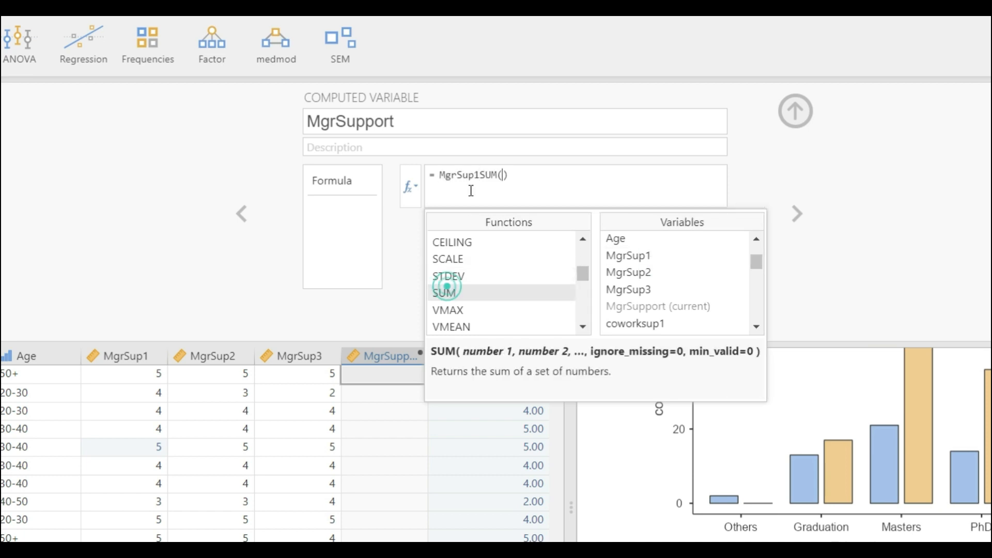
pyautogui.doubleClick(473, 175)
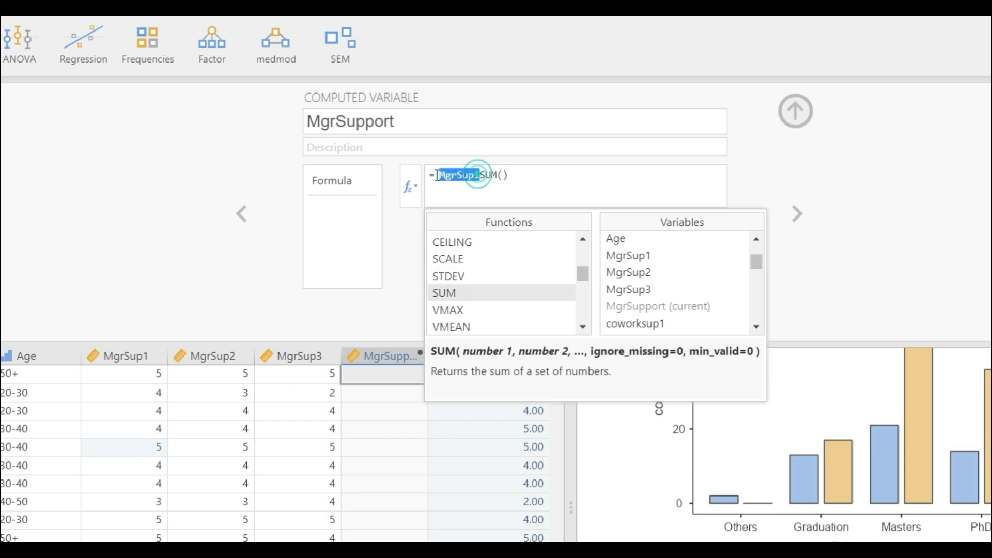
pyautogui.press('BackSpace')
pyautogui.press('BackSpace')
pyautogui.press('Return')
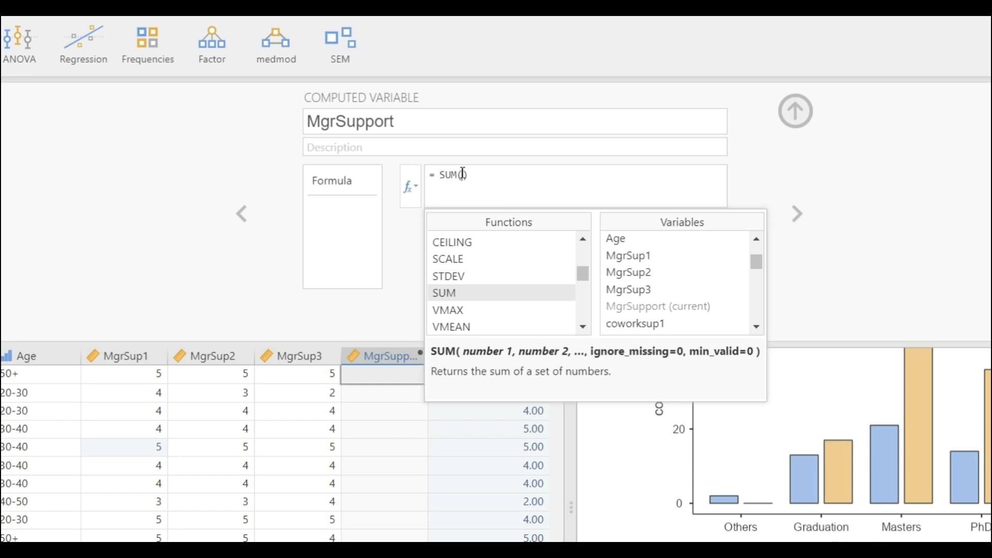
# Step: Add MgrSup1, MgrSup2 and MgrSup3 as comma-separated arguments inside the SUM function
pyautogui.click(463, 175)
pyautogui.doubleClick(646, 259)
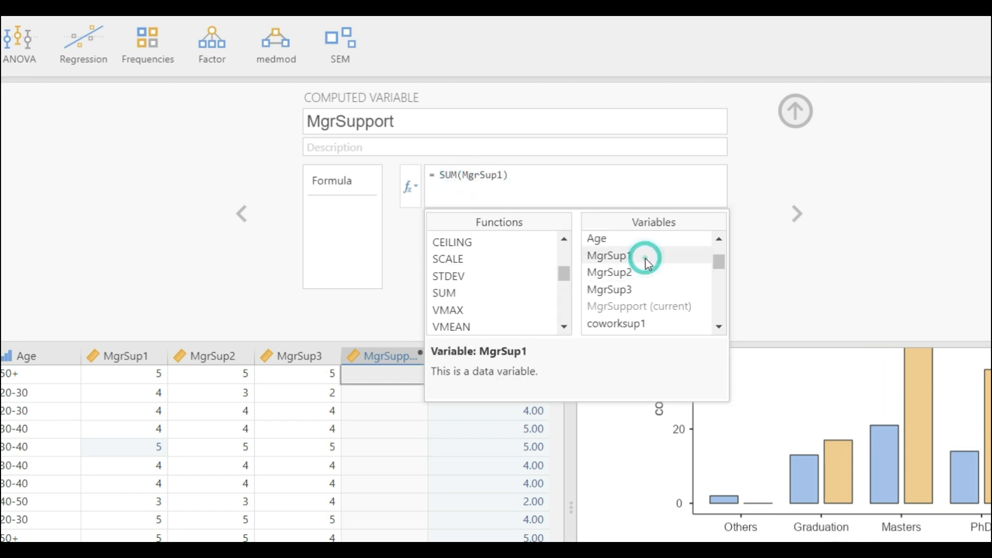
pyautogui.write(',MgrSup2,')
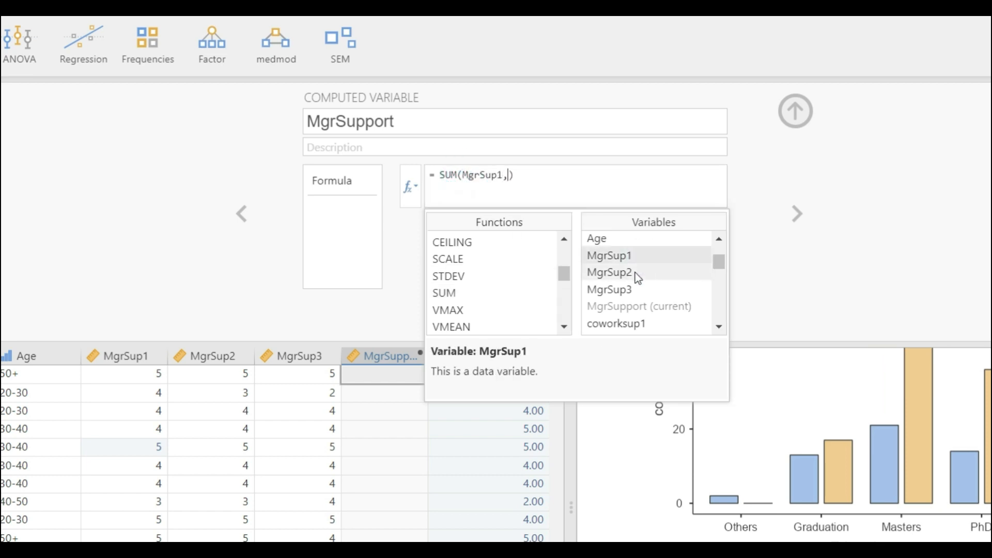
pyautogui.doubleClick(634, 272)
pyautogui.write(',MgrSup3')
pyautogui.doubleClick(630, 291)
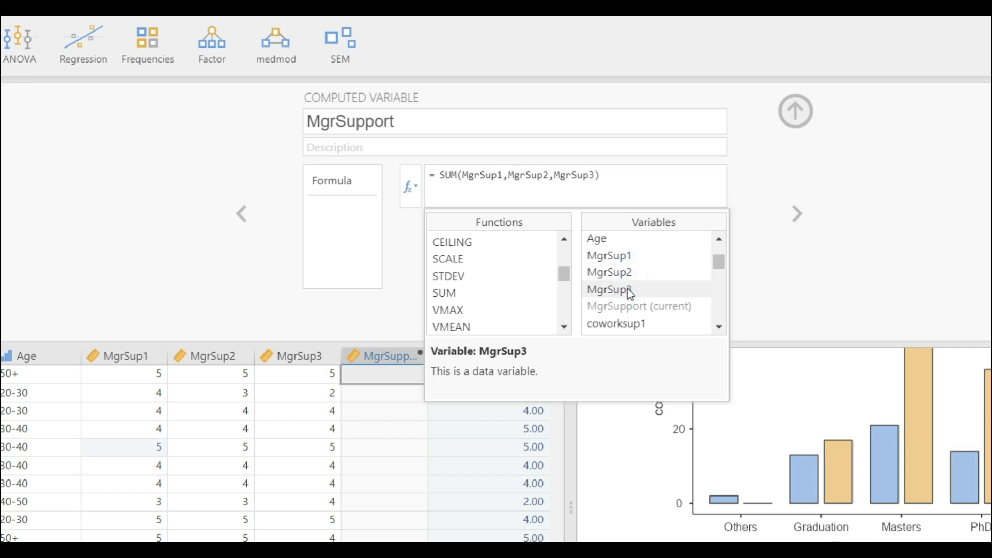
# Step: Replace the SUM function with MEAN and apply the formula MEAN(MgrSup1,MgrSup2,MgrSup3) to MgrSupport
pyautogui.doubleClick(460, 173)
pyautogui.press('BackSpace')
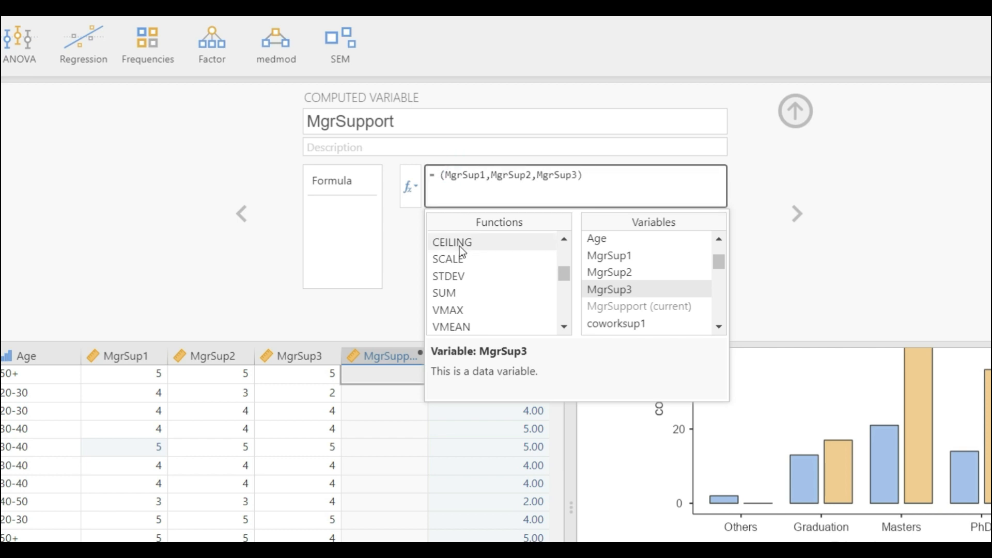
pyautogui.write('A')
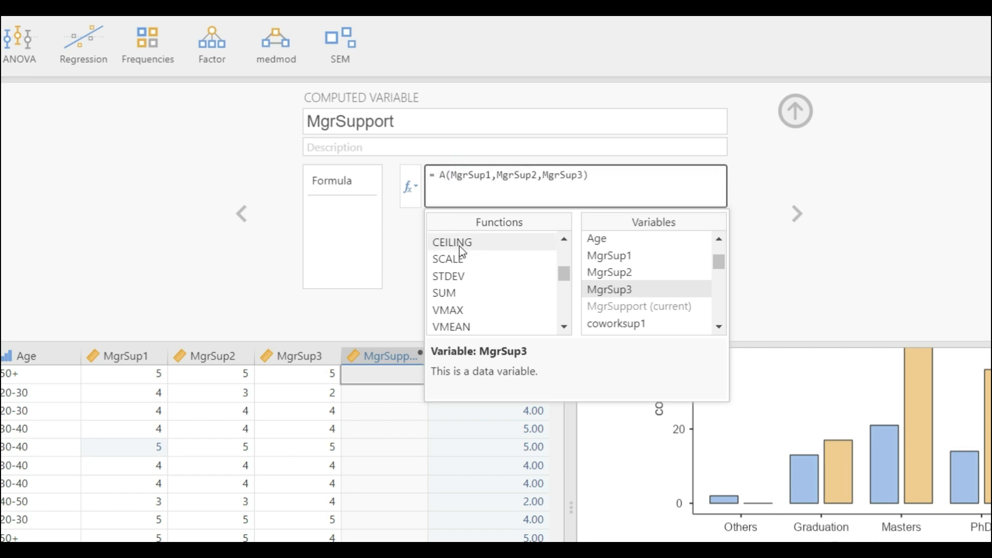
pyautogui.press('BackSpace')
pyautogui.scroll(-3, 464, 294)
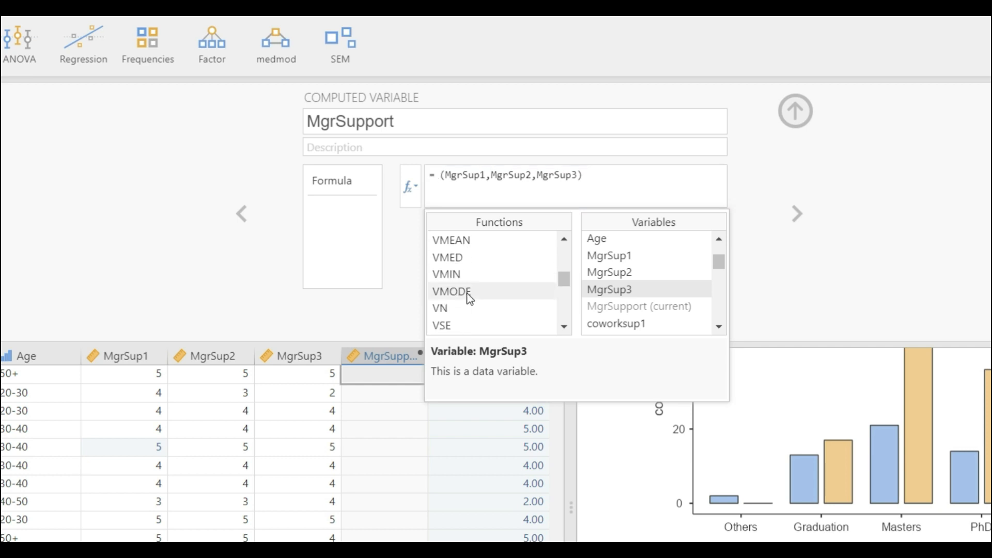
pyautogui.scroll(5, 471, 295)
pyautogui.scroll(-1, 470, 296)
pyautogui.doubleClick(468, 247)
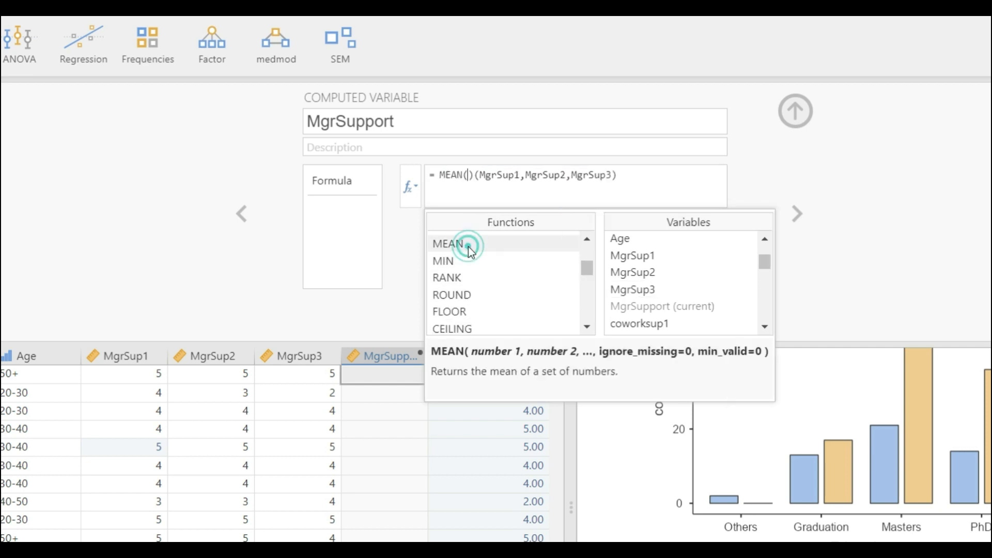
pyautogui.click(476, 173)
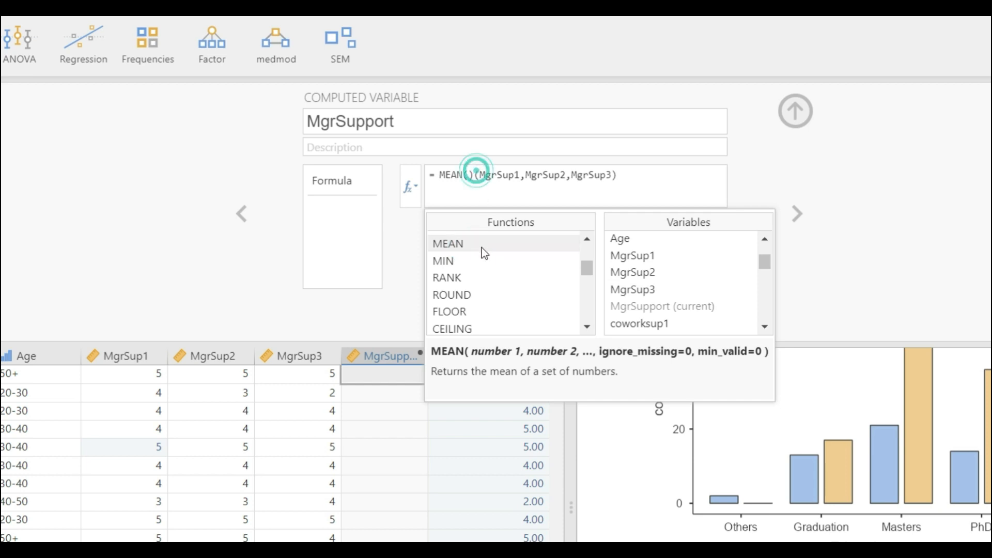
pyautogui.press('BackSpace')
pyautogui.press('BackSpace')
pyautogui.press('Right')
pyautogui.press('Right')
pyautogui.press('Right')
pyautogui.press('Right')
pyautogui.press('Right')
pyautogui.press('Right')
pyautogui.press('Right')
pyautogui.press('Right')
pyautogui.press('Right')
pyautogui.press('Right')
pyautogui.press('Right')
pyautogui.press('Right')
pyautogui.press('Right')
pyautogui.press('Right')
pyautogui.press('Right')
pyautogui.press('Right')
pyautogui.press('Right')
pyautogui.press('Right')
pyautogui.press('Right')
pyautogui.press('Right')
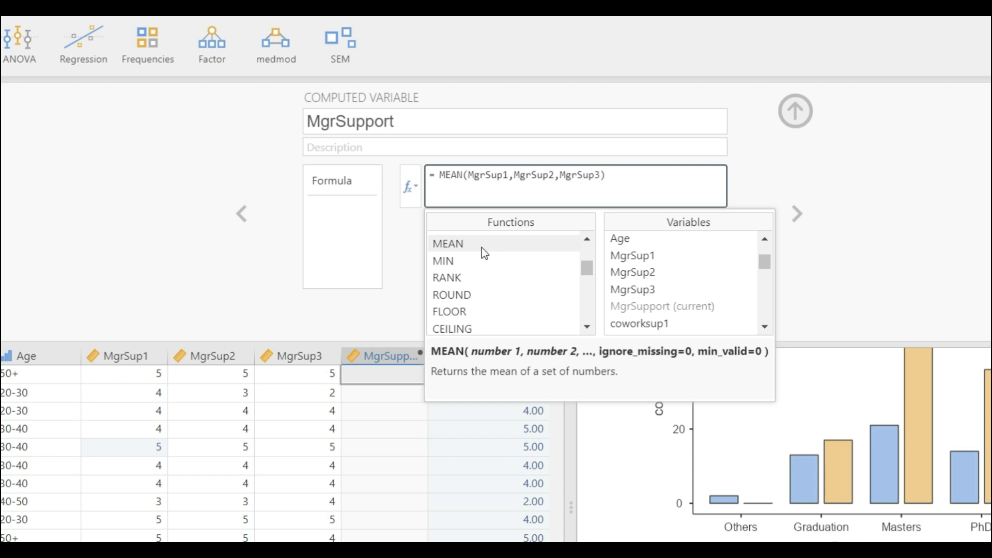
pyautogui.press('Return')
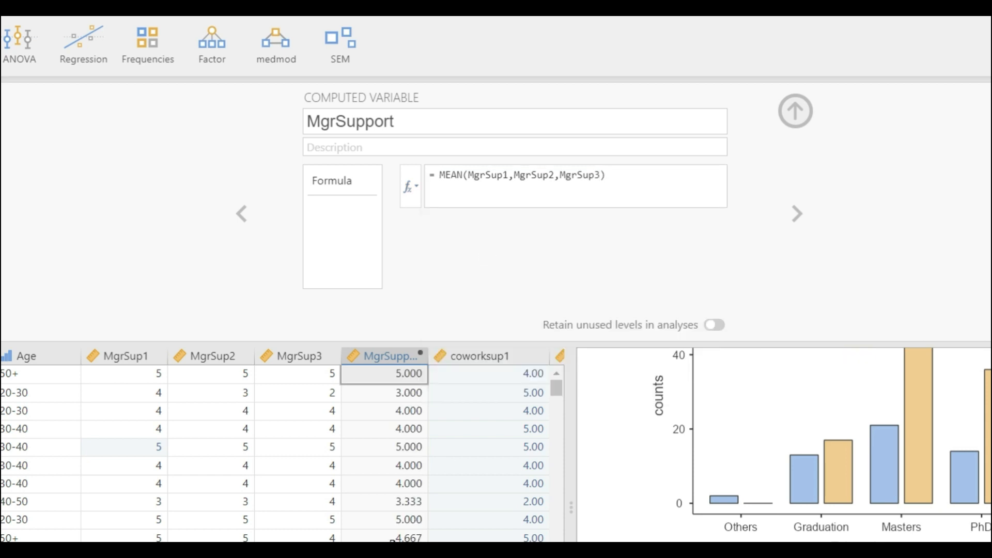
# Step: Examine the computed MgrSupport values against the source columns MgrSup1, MgrSup2 and MgrSup3
pyautogui.scroll(-5, 393, 533)
pyautogui.scroll(5, 394, 533)
pyautogui.click(295, 354)
pyautogui.click(231, 357)
pyautogui.click(158, 355)
pyautogui.click(230, 355)
pyautogui.moveTo(231, 355); pyautogui.dragTo(299, 355)
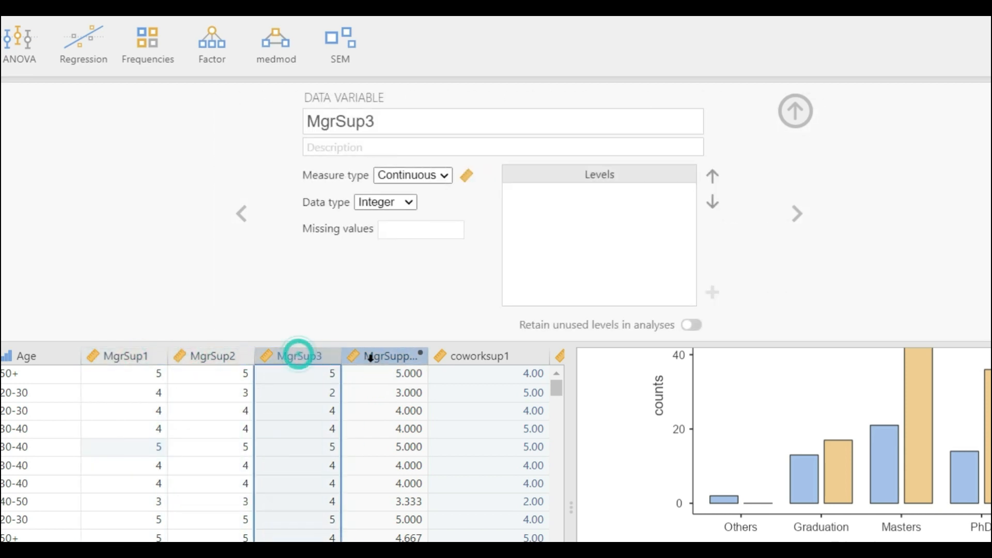
pyautogui.moveTo(377, 354); pyautogui.dragTo(381, 355)
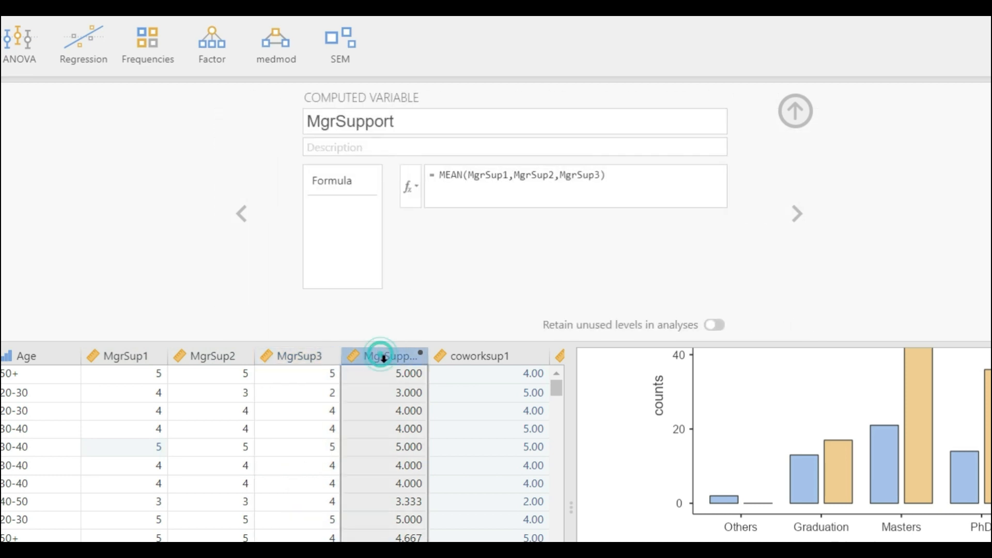
pyautogui.click(146, 357)
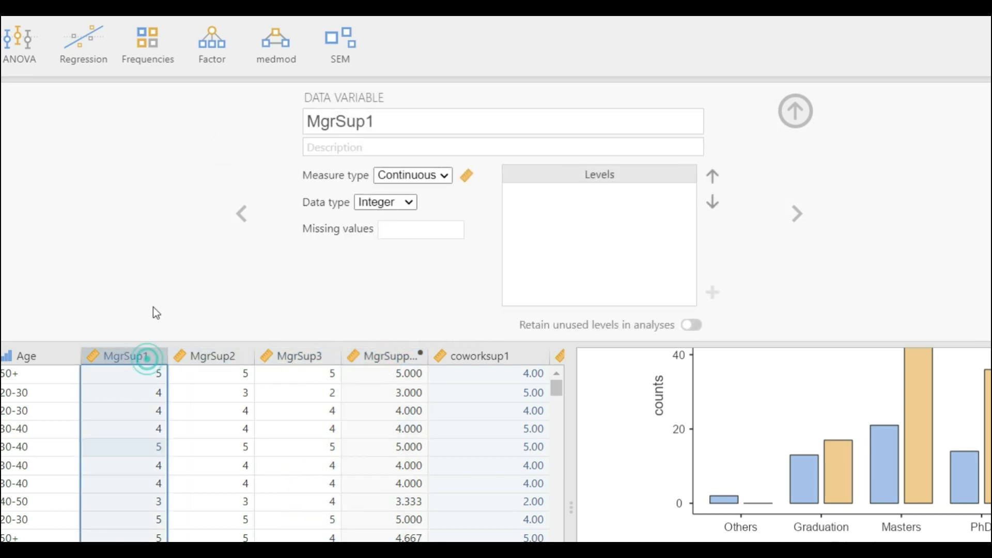
pyautogui.click(211, 356)
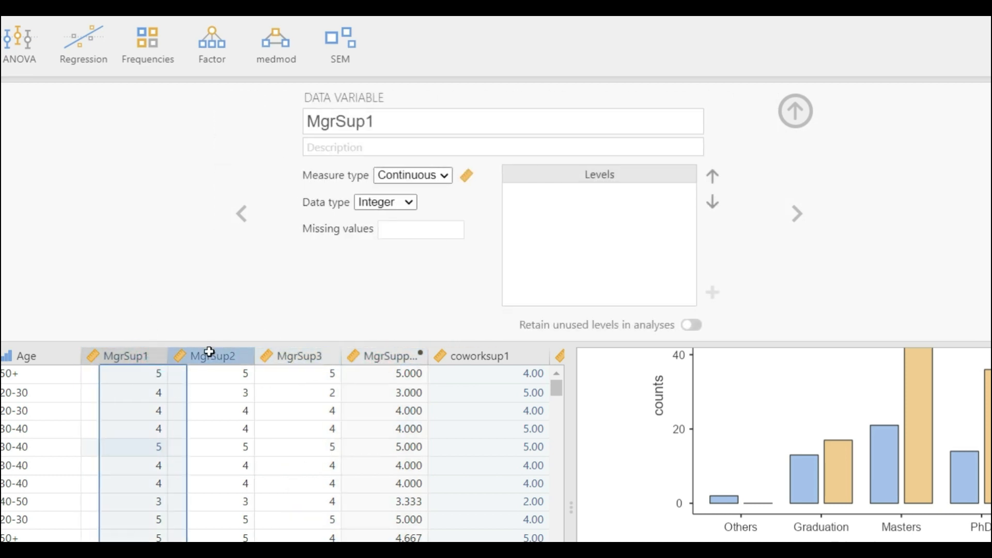
pyautogui.click(293, 356)
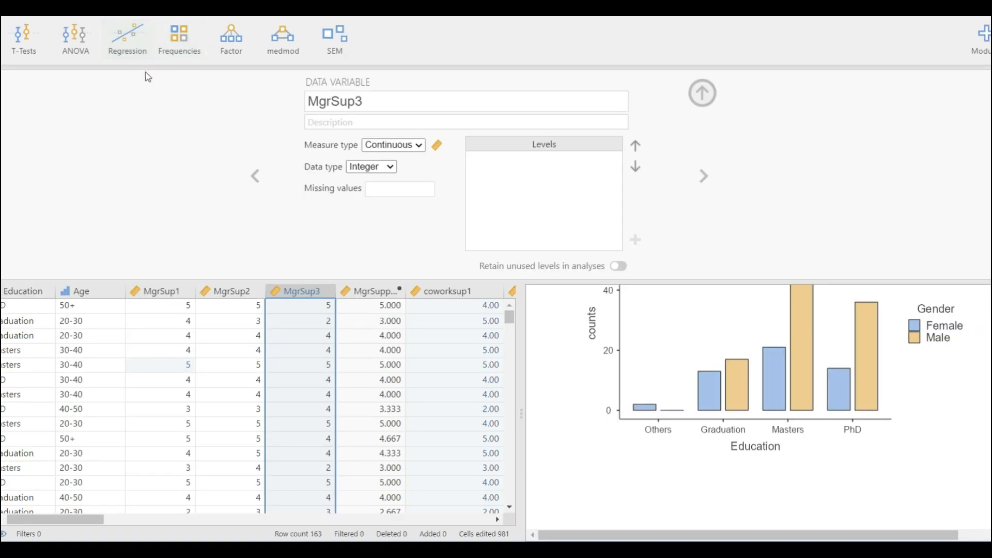
# Step: Create a Reliability Analysis with MgrSup1, MgrSup2 and MgrSup3 as its items
pyautogui.click(223, 38)
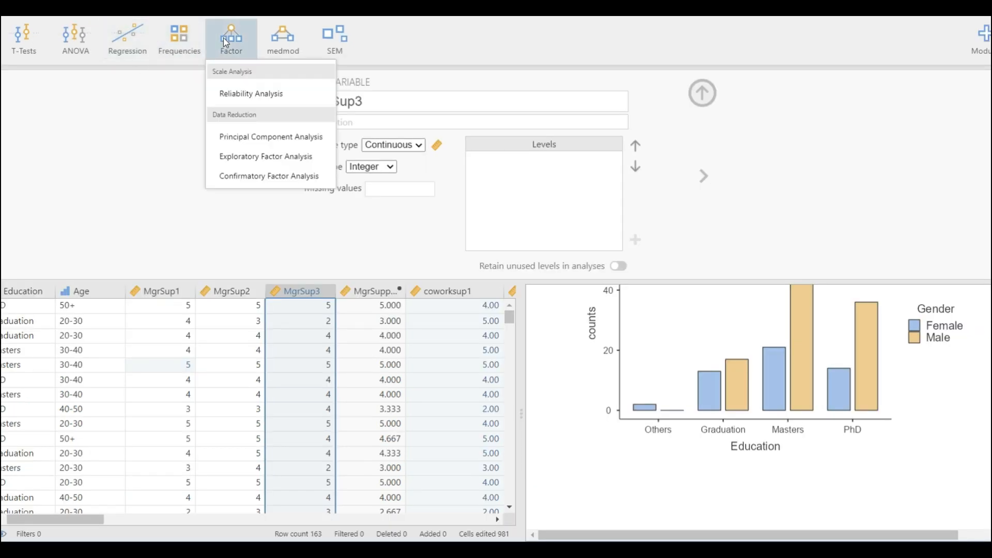
pyautogui.click(251, 94)
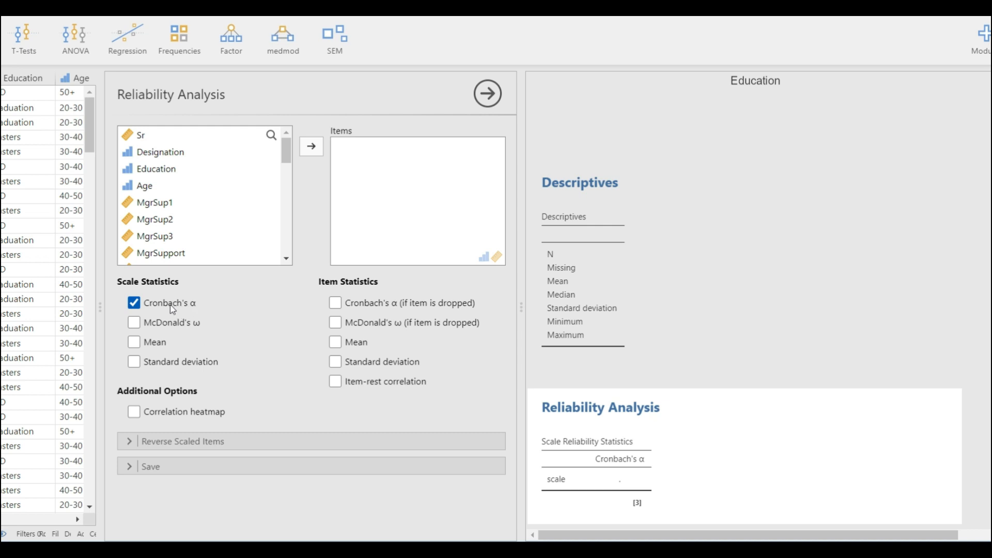
pyautogui.click(169, 206)
pyautogui.keyDown('shift'); pyautogui.click(166, 219); pyautogui.keyUp('shift')
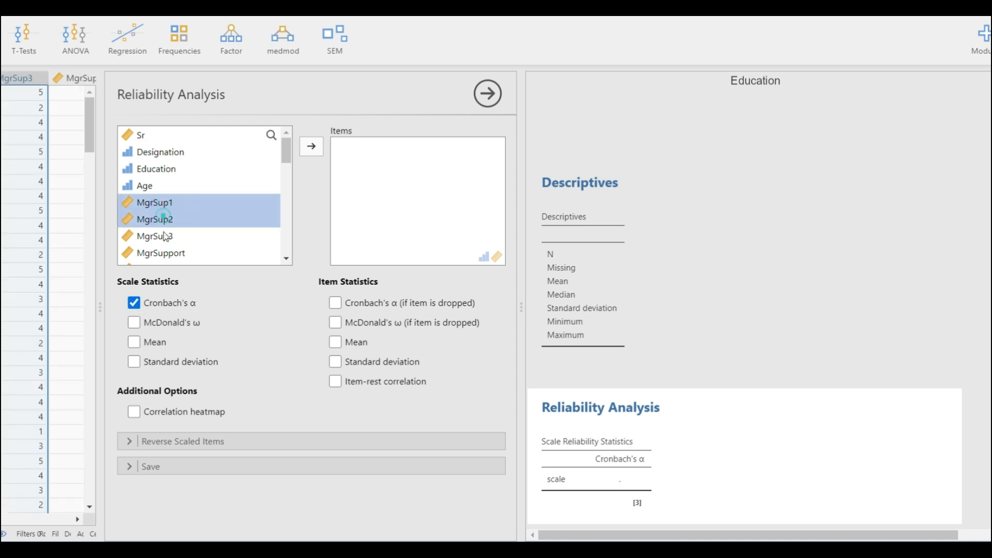
pyautogui.keyDown('shift'); pyautogui.click(166, 235); pyautogui.keyUp('shift')
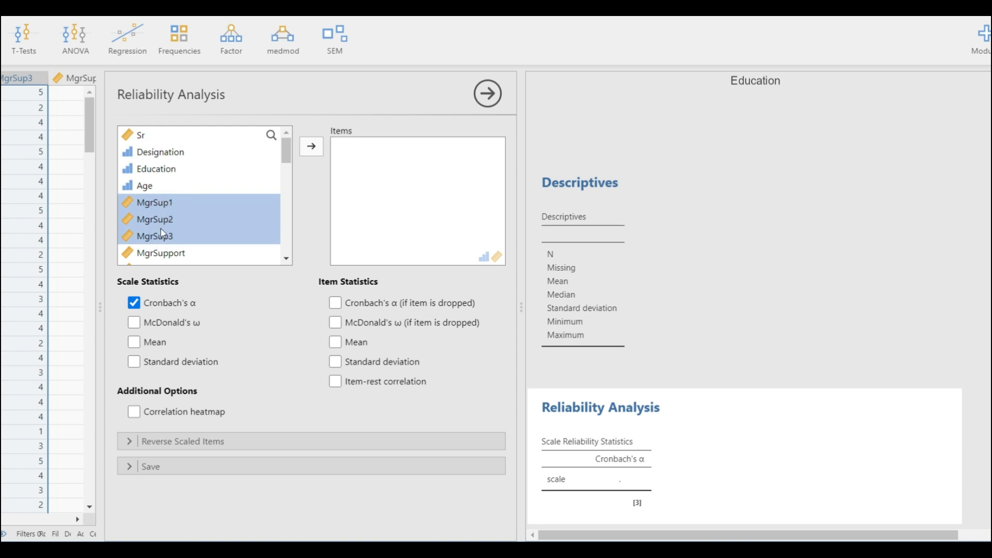
pyautogui.click(320, 150)
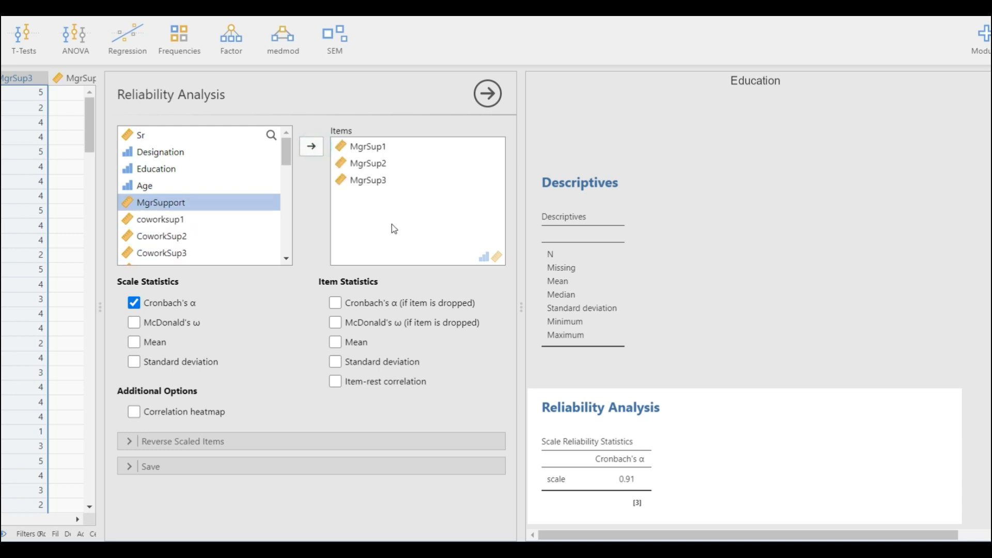
# Step: Add Cronbach's α (if item is dropped) to the item statistics, and Mean and Standard deviation to the scale statistics
pyautogui.scroll(-2, 648, 280)
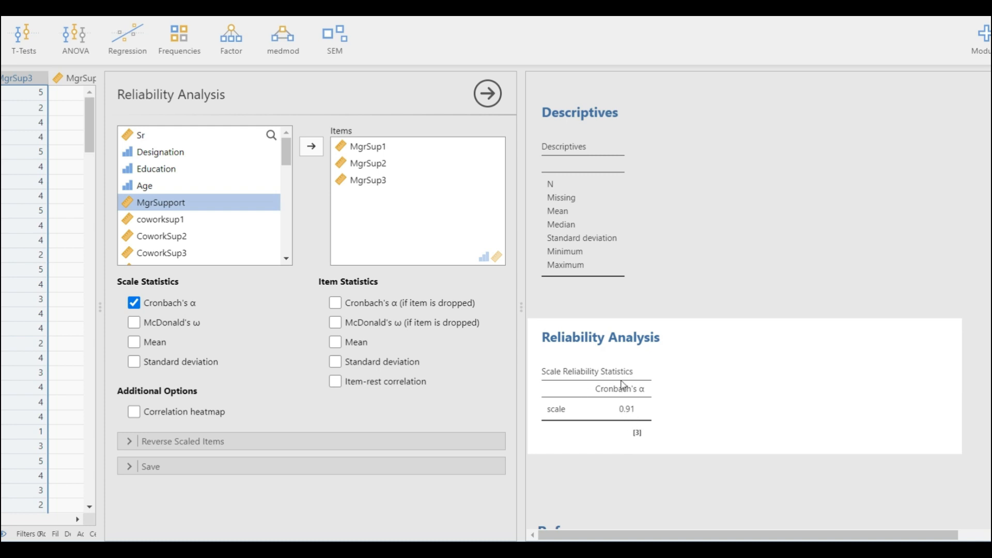
pyautogui.scroll(-4, 654, 366)
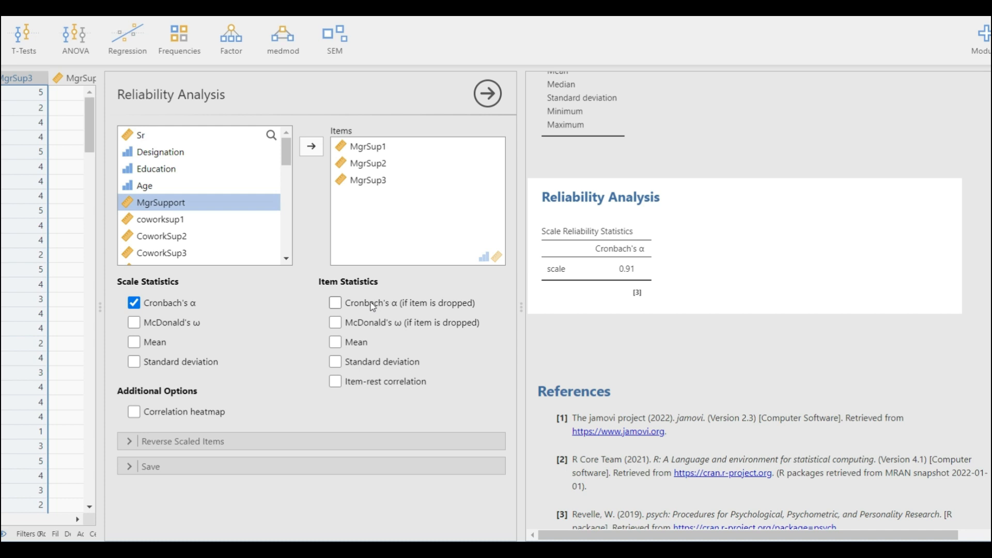
pyautogui.click(337, 305)
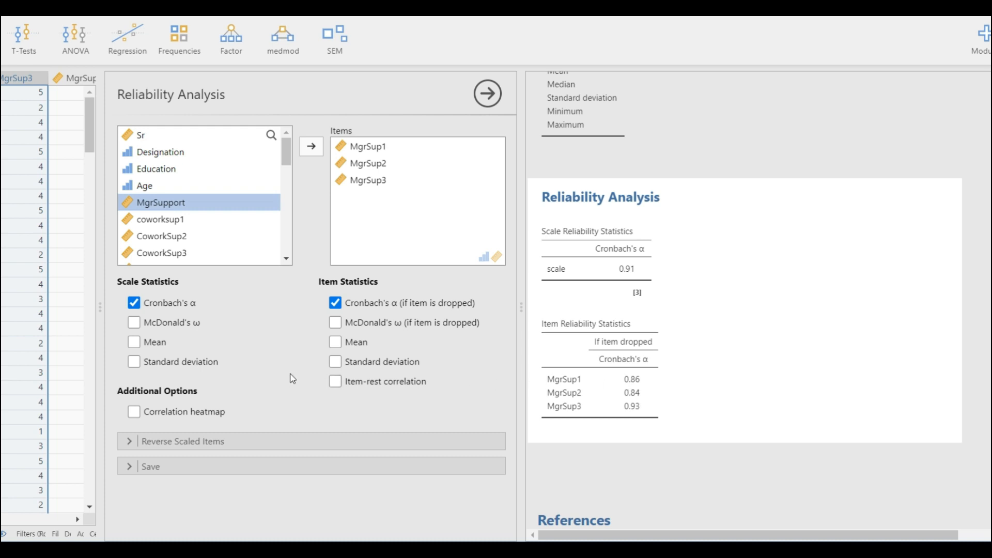
pyautogui.click(134, 343)
pyautogui.click(134, 362)
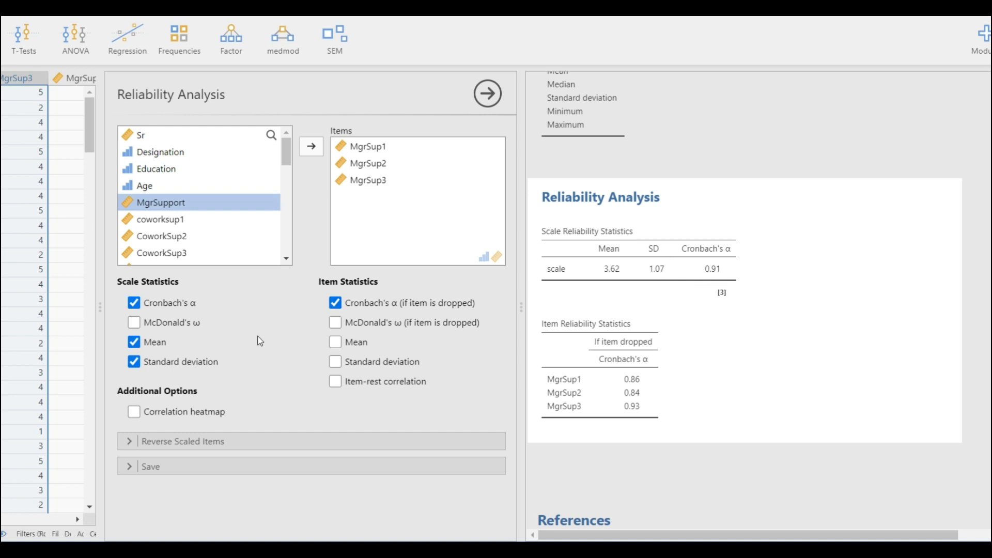
# Step: Expand the reverse-scaled item settings, enable saving the scale's mean score, and open the dataset's variable list
pyautogui.click(132, 444)
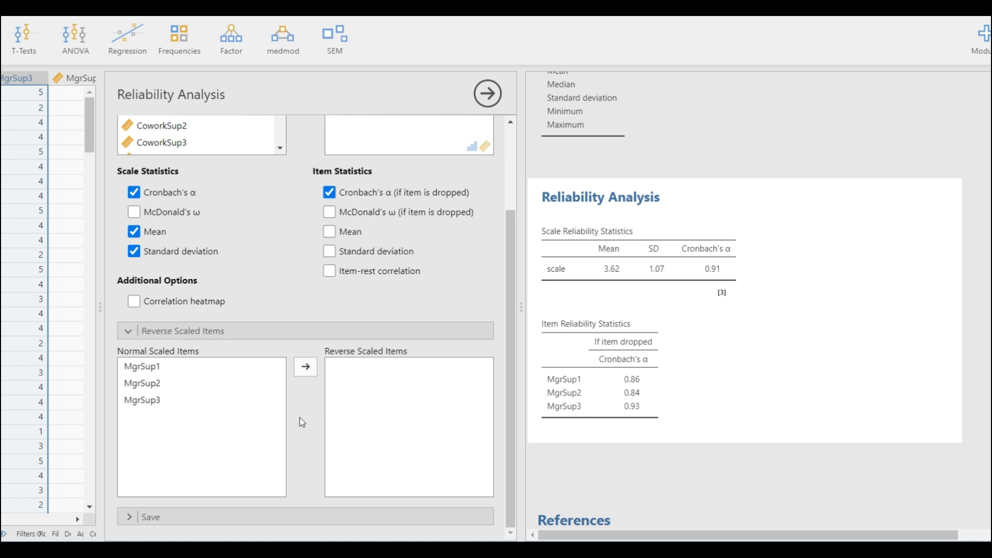
pyautogui.click(133, 518)
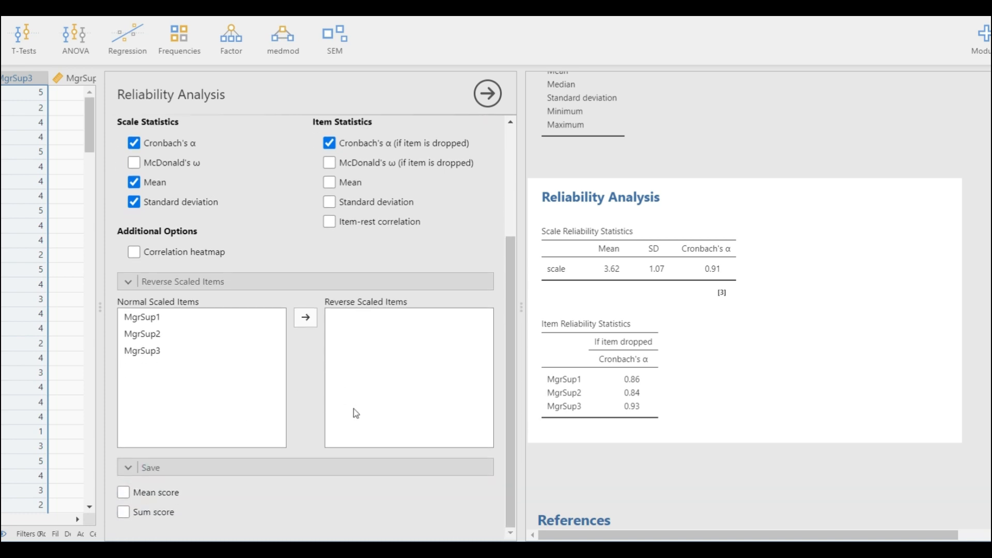
pyautogui.click(124, 493)
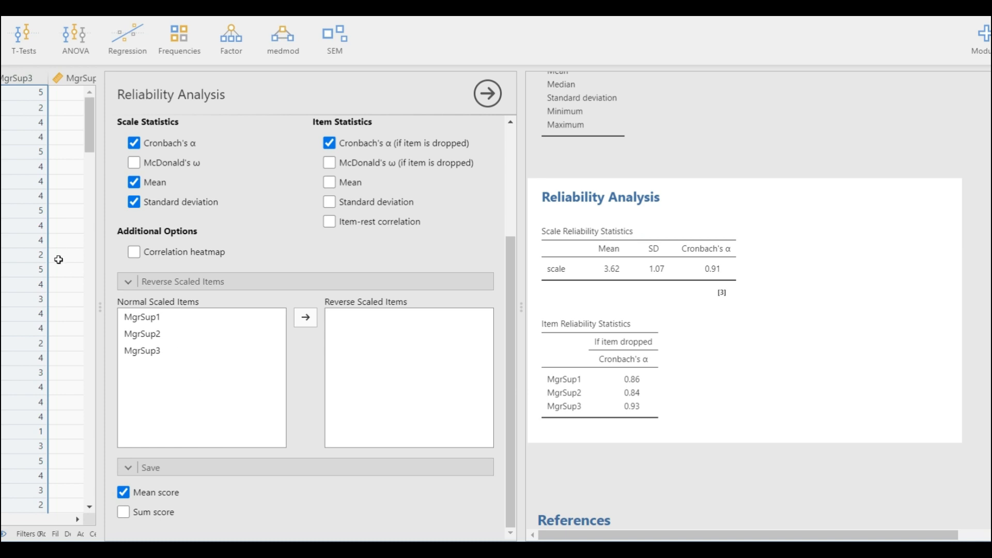
pyautogui.click(21, 18)
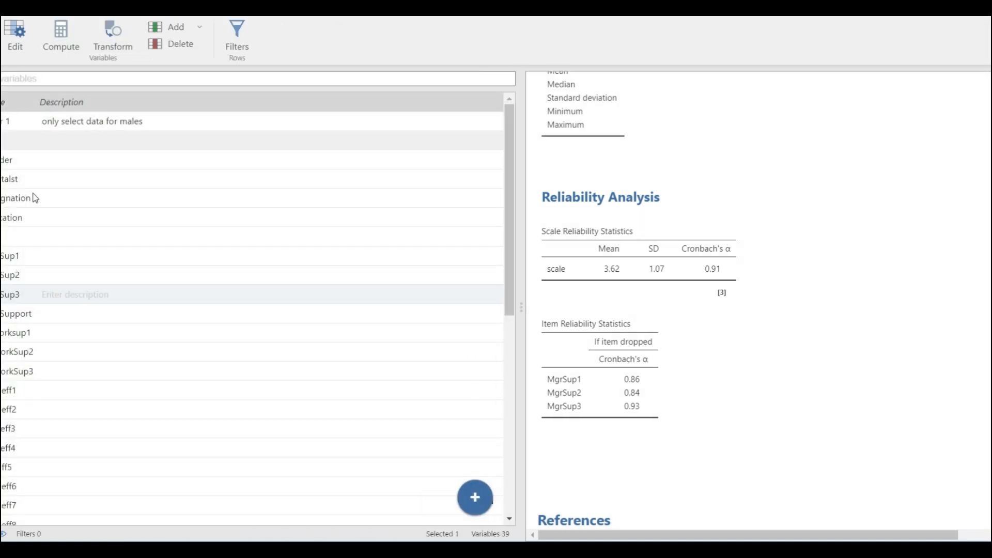
# Step: Rename the saved mean score variable for the MgrSup items as Mgr_support
pyautogui.scroll(-5, 87, 453)
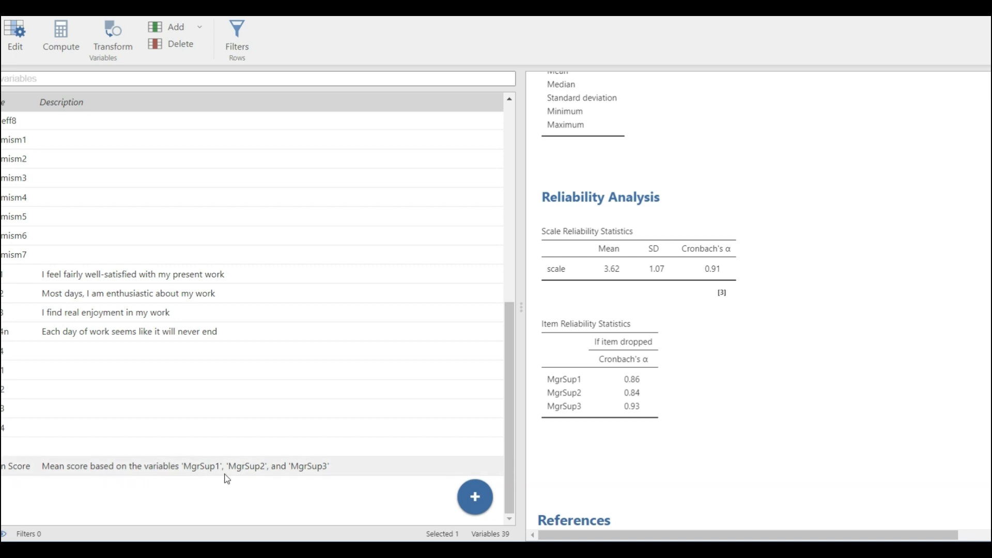
pyautogui.doubleClick(5, 468)
pyautogui.write('M')
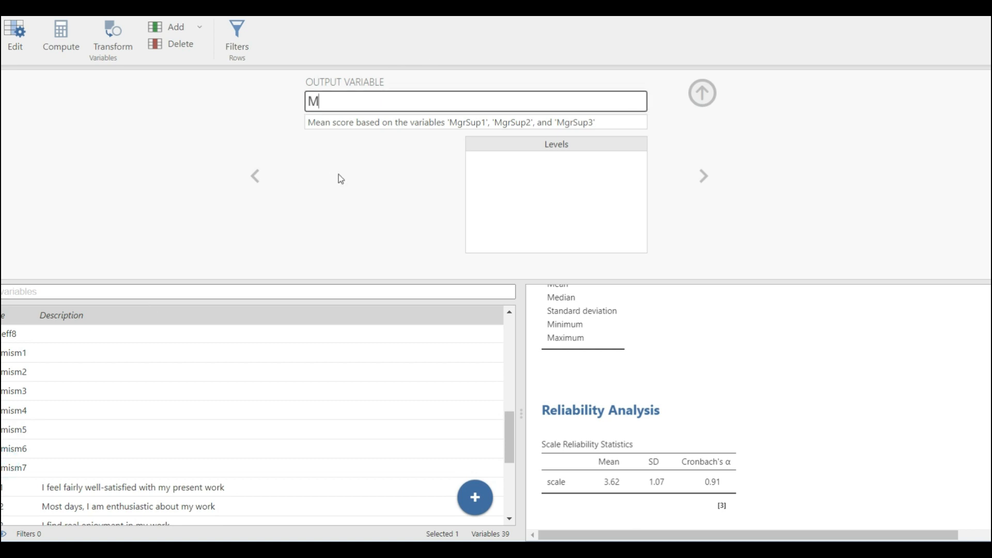
pyautogui.write('gr_support')
pyautogui.press('Return')
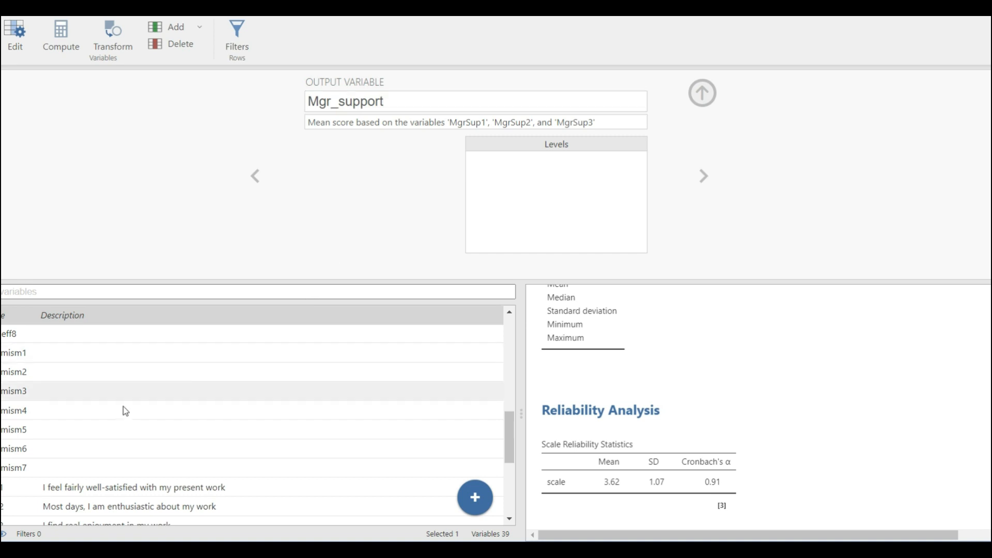
# Step: Compare the computed MgrSupport variable and its formula with the saved Mgr_support variable in the variable list
pyautogui.scroll(3, 104, 413)
pyautogui.scroll(8, 98, 418)
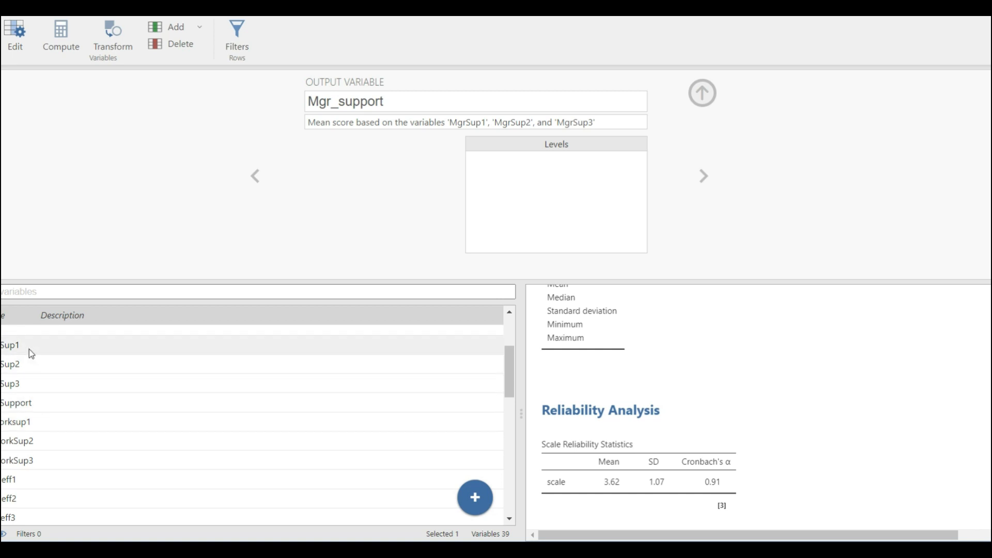
pyautogui.click(25, 402)
pyautogui.scroll(-10, 26, 401)
pyautogui.scroll(-5, 26, 400)
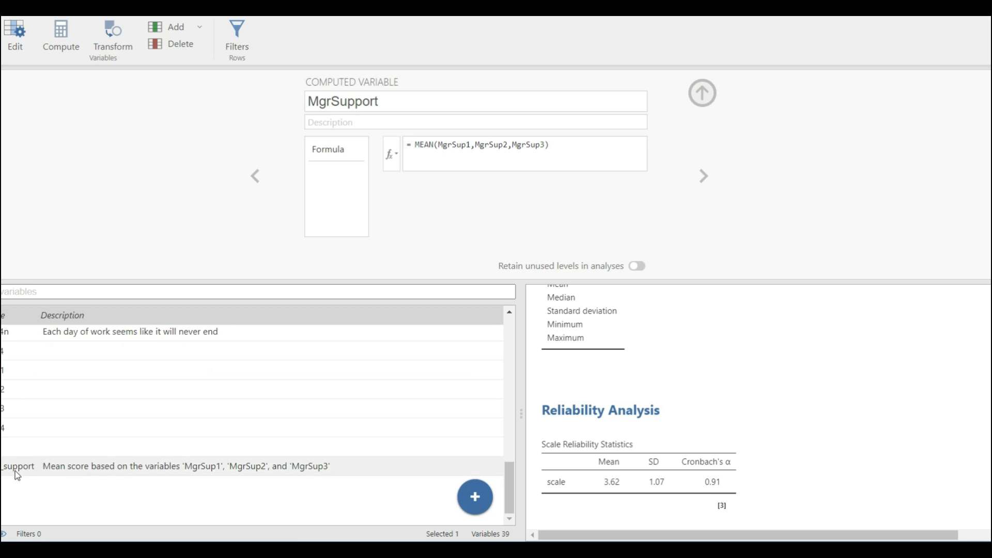
pyautogui.scroll(5, 27, 453)
pyautogui.scroll(-5, 29, 456)
pyautogui.scroll(3, 30, 451)
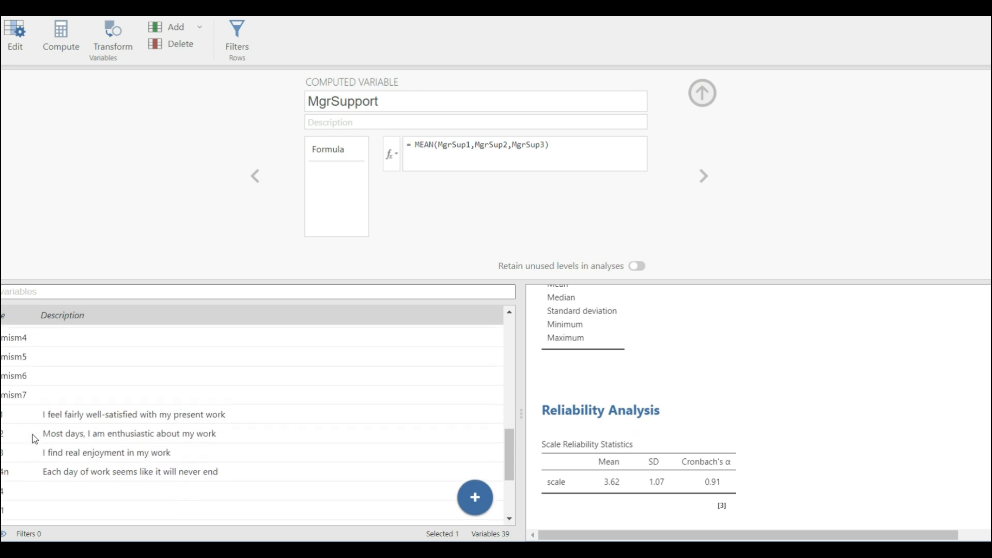
pyautogui.scroll(-3, 34, 439)
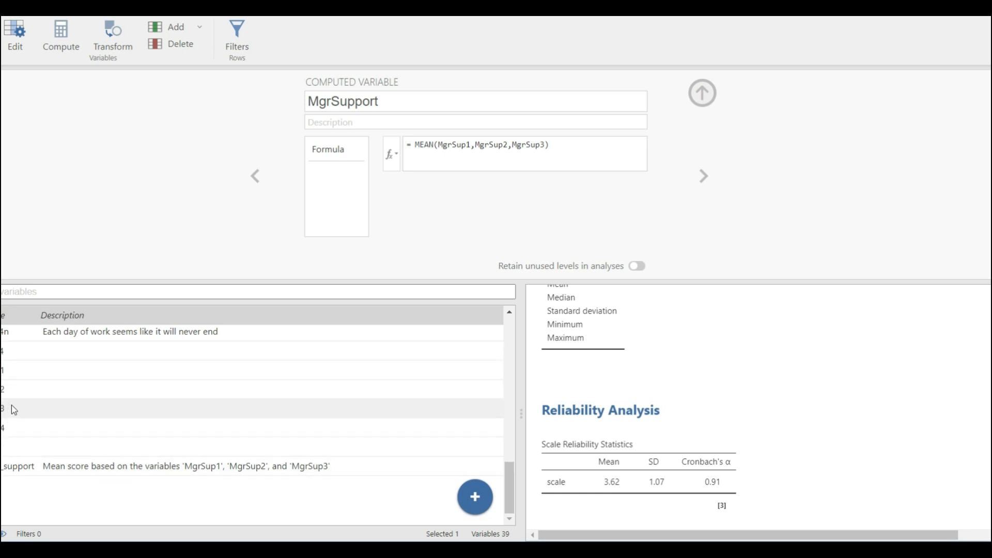
pyautogui.scroll(3, 14, 410)
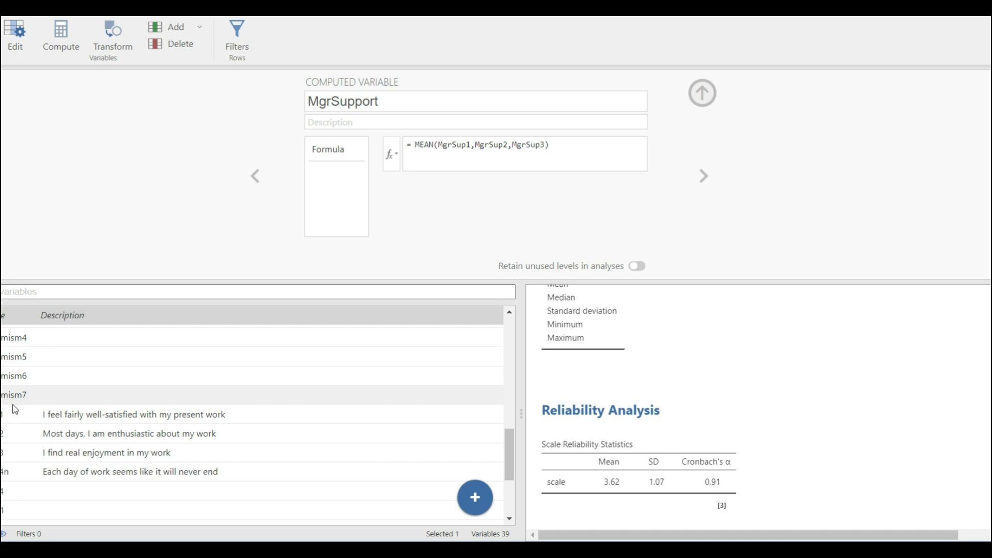
pyautogui.scroll(5, 14, 410)
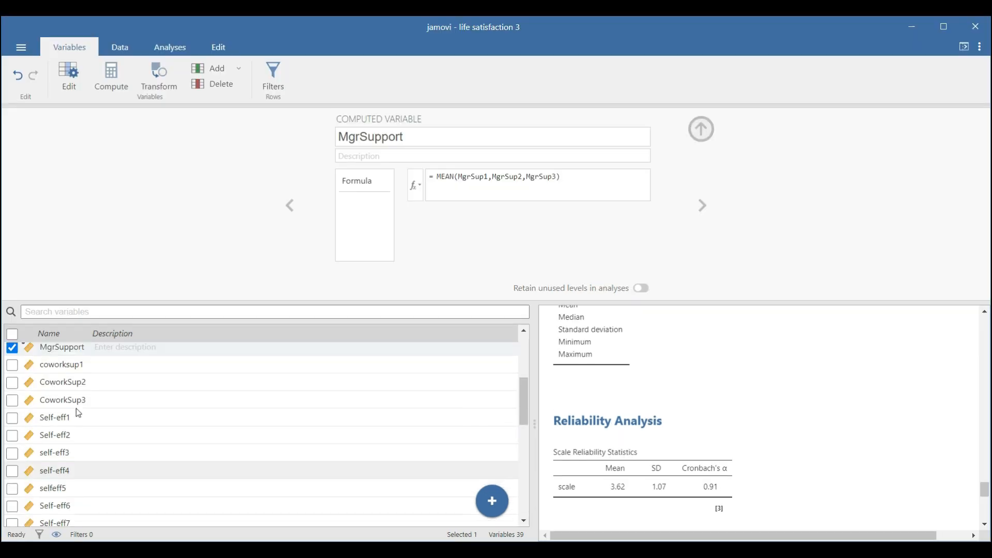
# Step: Create a Reliability Analysis with coworksup1, CoworkSup2 and CoworkSup3 as its items
pyautogui.click(78, 412)
pyautogui.scroll(2, 70, 418)
pyautogui.click(170, 47)
pyautogui.click(267, 80)
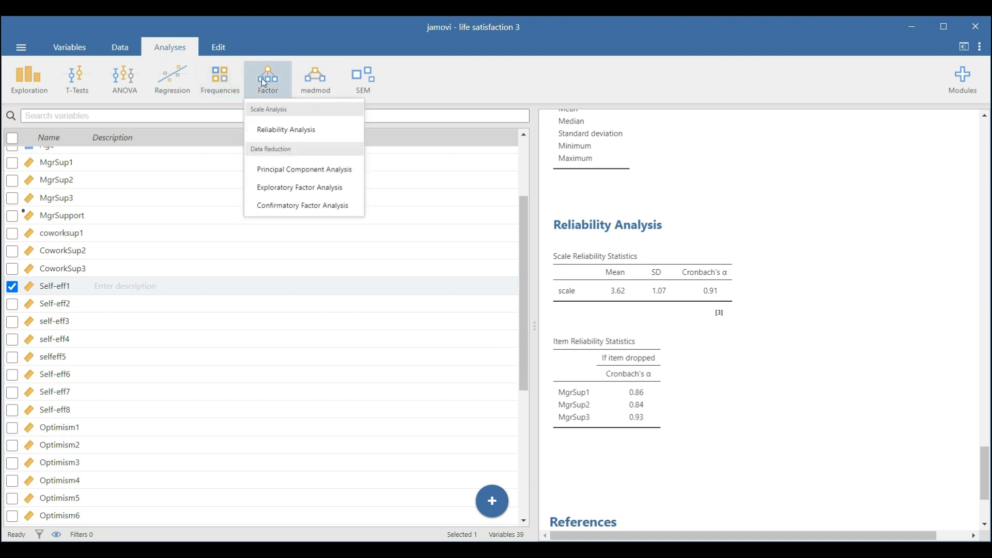
pyautogui.click(286, 130)
pyautogui.scroll(3, 225, 212)
pyautogui.scroll(-2, 222, 261)
pyautogui.click(217, 229)
pyautogui.keyDown('shift'); pyautogui.click(217, 259); pyautogui.keyUp('shift')
pyautogui.click(337, 178)
pyautogui.scroll(-3, 304, 381)
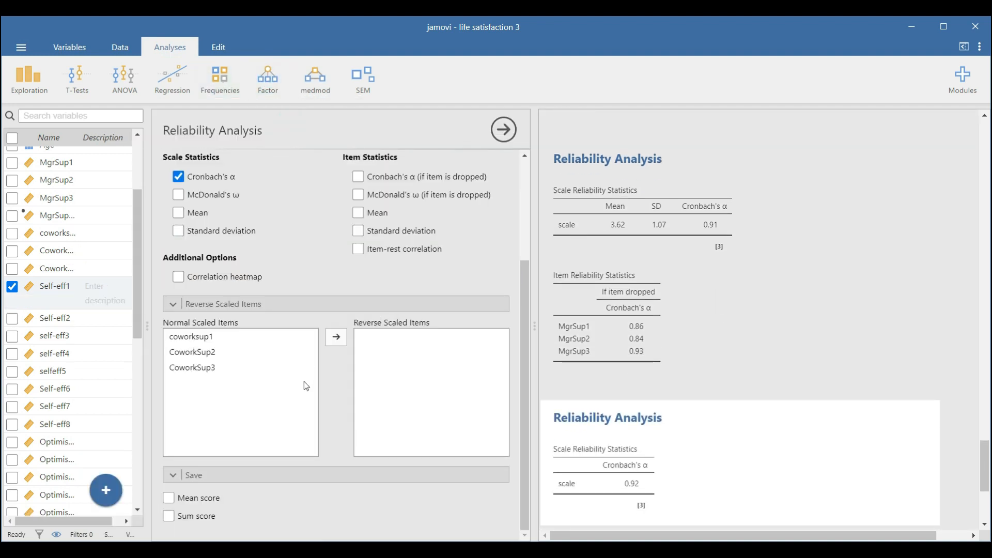
# Step: Save the mean score of the co-worker support items and name the new variable Co-worker_support
pyautogui.click(170, 498)
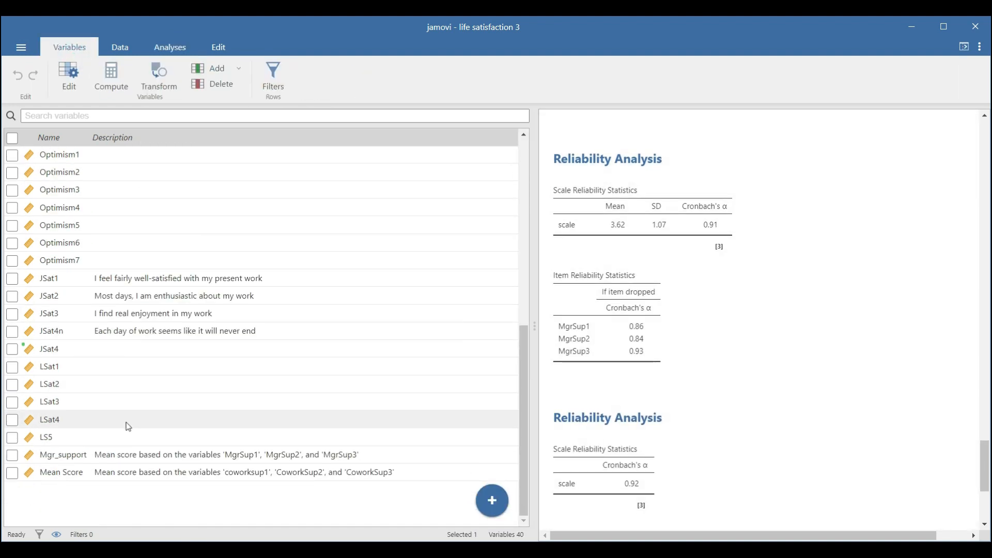
pyautogui.rightClick(70, 476)
pyautogui.doubleClick(59, 473)
pyautogui.write('Co-worker_support')
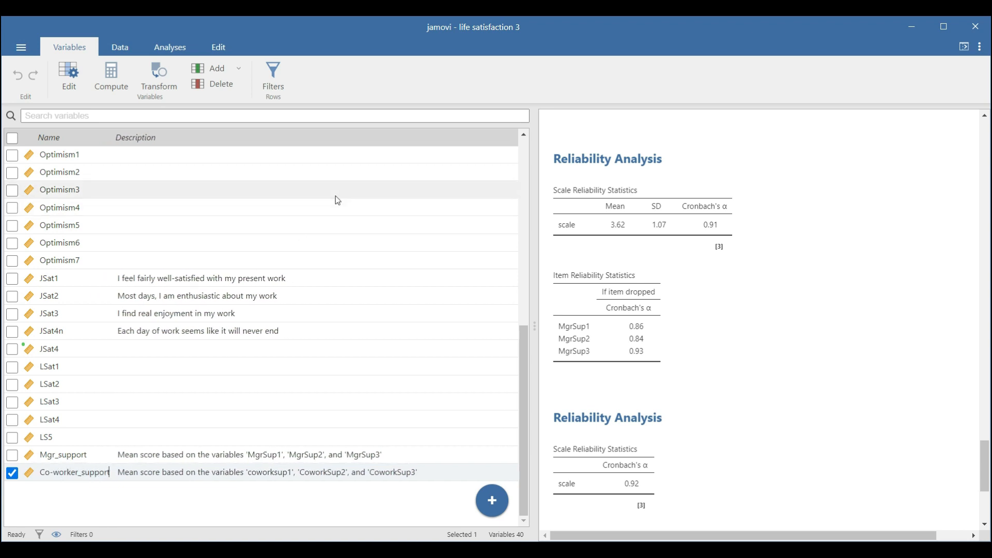
# Step: Create a Reliability Analysis of the eight self-efficacy items, Self-eff1 to Self-eff8, including Cronbach's α (if item is dropped)
pyautogui.click(170, 47)
pyautogui.click(268, 78)
pyautogui.click(285, 129)
pyautogui.moveTo(200, 170); pyautogui.dragTo(222, 285)
pyautogui.click(335, 178)
pyautogui.click(358, 322)
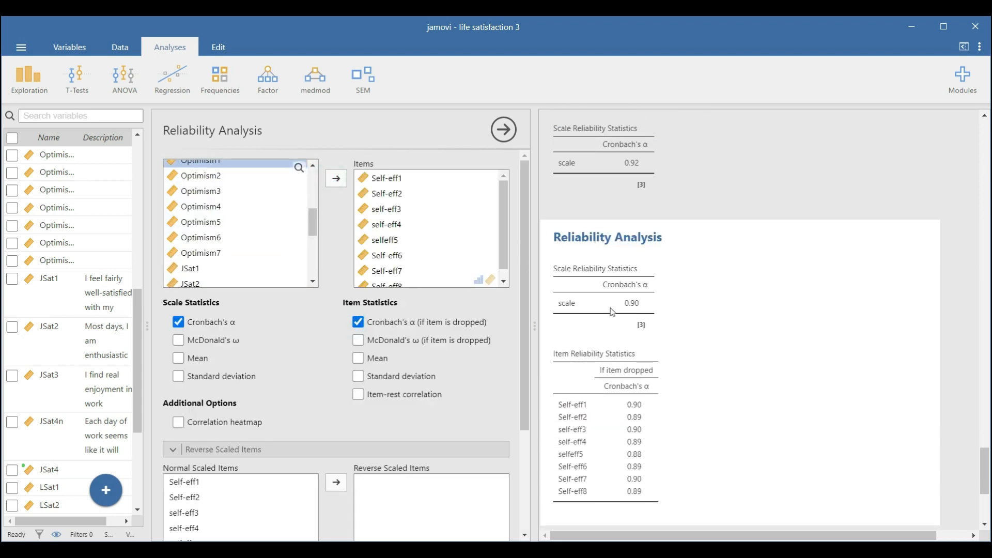
# Step: Save the mean score of the self-efficacy items, name the variable self-efficacy, and close the analysis options
pyautogui.scroll(-4, 228, 480)
pyautogui.click(228, 475)
pyautogui.click(168, 498)
pyautogui.doubleClick(57, 439)
pyautogui.write('self-efficacy')
pyautogui.click(503, 129)
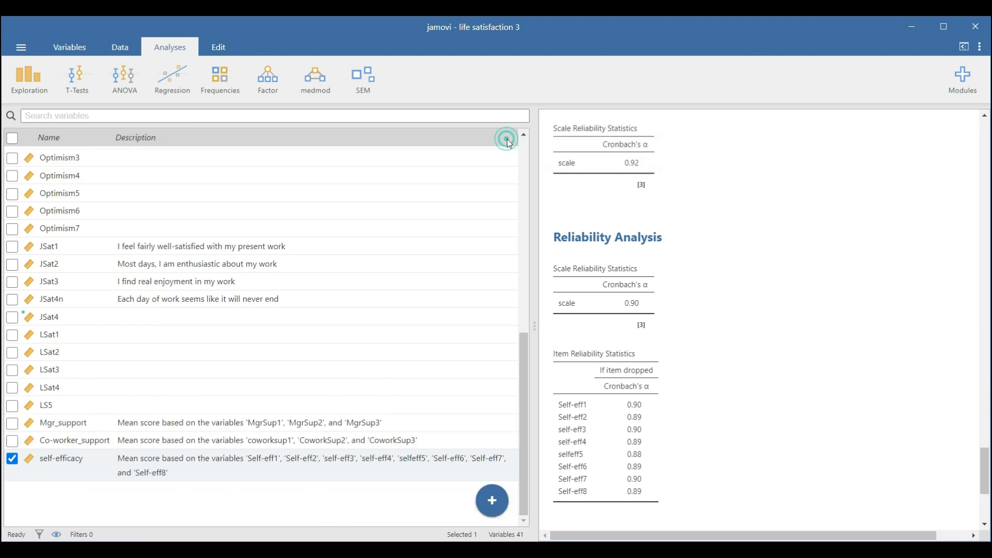
# Step: Create a Reliability Analysis with JSat1, JSat2, JSat3 and JSat4n as its items
pyautogui.click(268, 78)
pyautogui.click(294, 119)
pyautogui.scroll(-2, 209, 232)
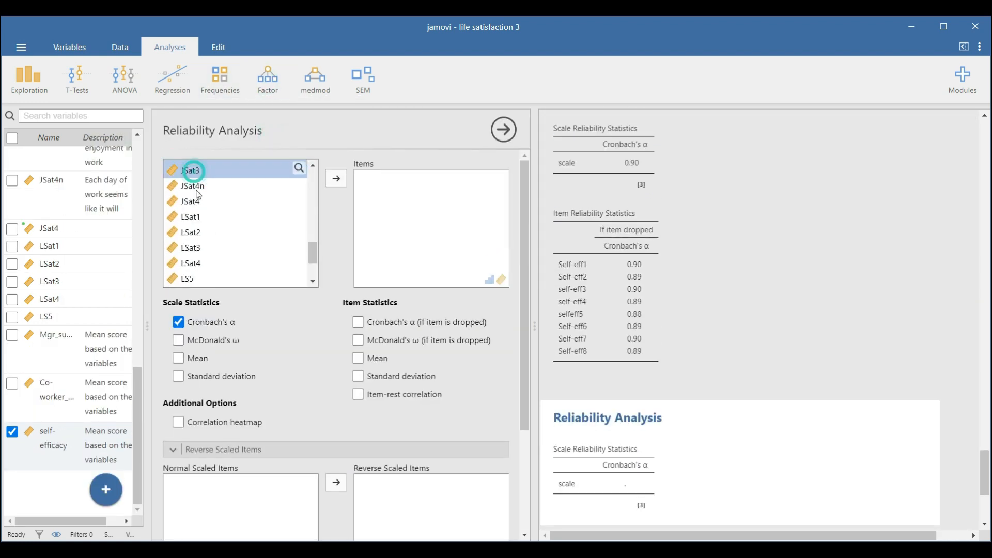
pyautogui.click(196, 201)
pyautogui.scroll(2, 196, 201)
pyautogui.click(196, 248)
pyautogui.keyDown('shift'); pyautogui.click(281, 201); pyautogui.keyUp('shift')
pyautogui.click(336, 179)
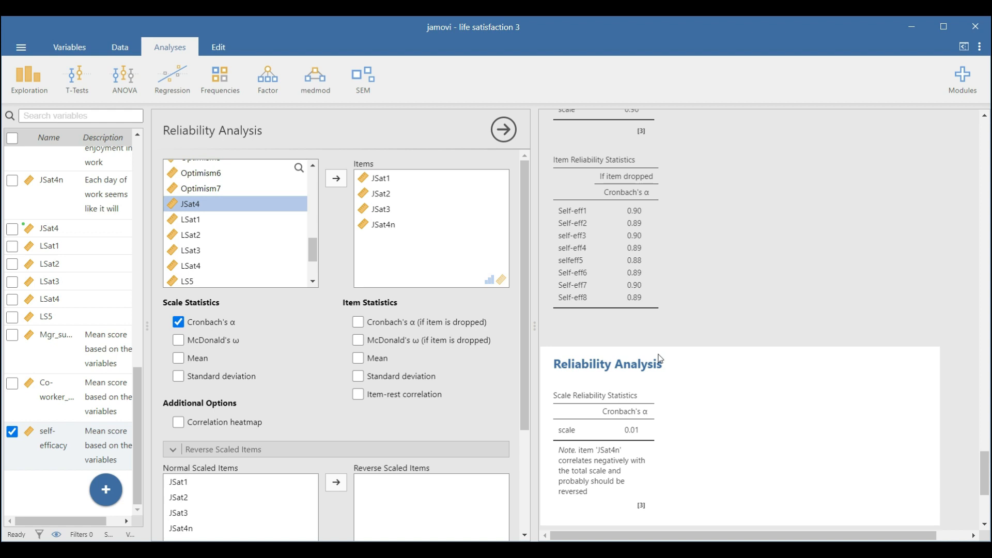
# Step: Set JSat4n as a reverse scaled item and save the job satisfaction mean score under the name Job_sat
pyautogui.scroll(-2, 207, 439)
pyautogui.moveTo(178, 464); pyautogui.dragTo(387, 421)
pyautogui.scroll(-2, 387, 421)
pyautogui.click(168, 498)
pyautogui.doubleClick(58, 441)
pyautogui.write('Job')
# Step: Create a Reliability Analysis with Optimism1 to Optimism7 as its items and collapse the reverse scaled item settings
pyautogui.scroll(10, 281, 234)
pyautogui.scroll(2, 200, 210)
pyautogui.click(220, 79)
pyautogui.click(276, 81)
pyautogui.click(279, 127)
pyautogui.scroll(-7, 238, 186)
pyautogui.click(207, 206)
pyautogui.scroll(-1, 211, 217)
pyautogui.keyDown('shift'); pyautogui.click(215, 236); pyautogui.keyUp('shift')
pyautogui.click(336, 162)
pyautogui.scroll(-3, 223, 385)
pyautogui.click(217, 304)
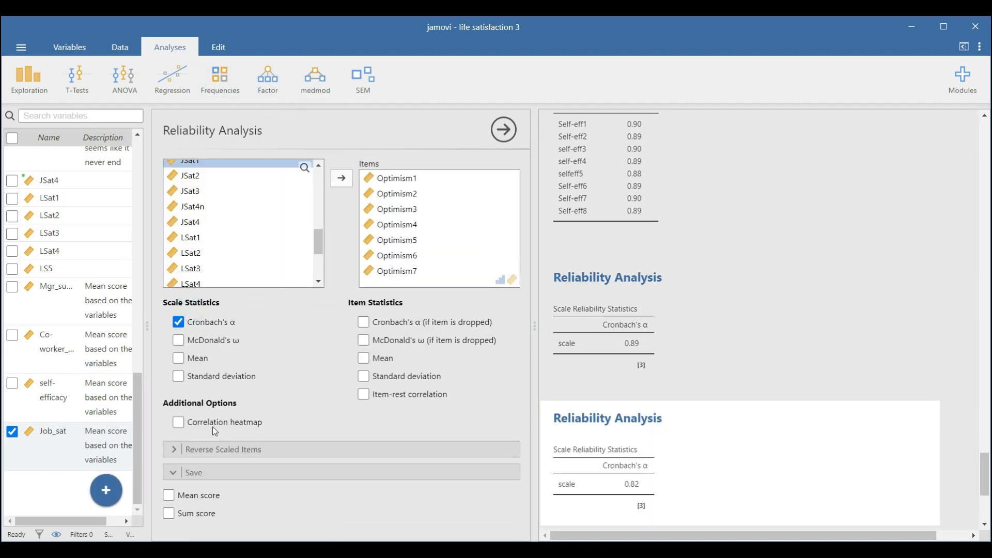
# Step: Save the mean score of the optimism items, name the variable optimism, and close the analysis options
pyautogui.click(169, 495)
pyautogui.doubleClick(50, 487)
pyautogui.write('optimism')
pyautogui.click(266, 231)
pyautogui.click(503, 130)
# Step: Create a Reliability Analysis with LSat1, LSat2, LSat3, LSat4 and LS5 as its items
pyautogui.click(268, 78)
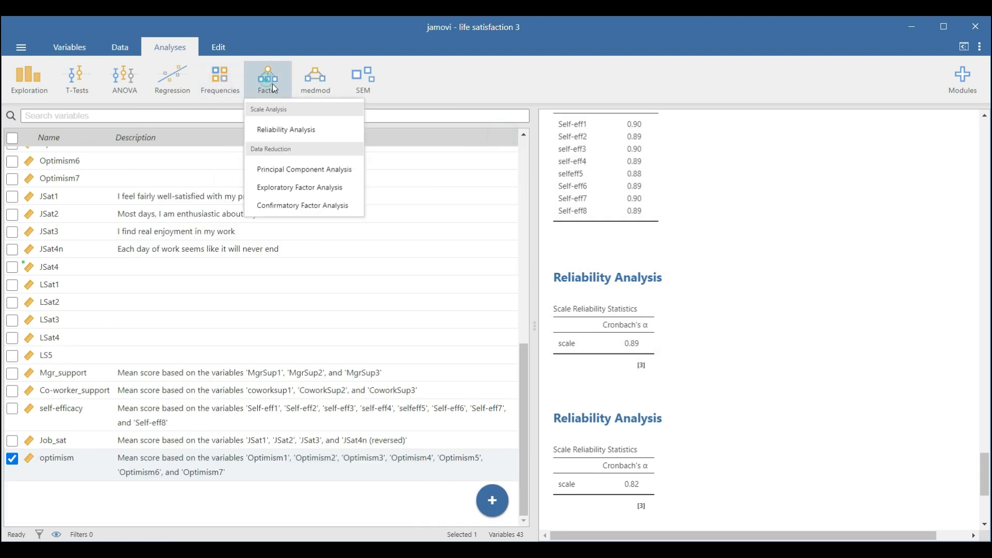
pyautogui.click(281, 129)
pyautogui.click(196, 235)
pyautogui.scroll(-2, 227, 223)
pyautogui.keyDown('shift'); pyautogui.click(188, 231); pyautogui.keyUp('shift')
pyautogui.click(341, 177)
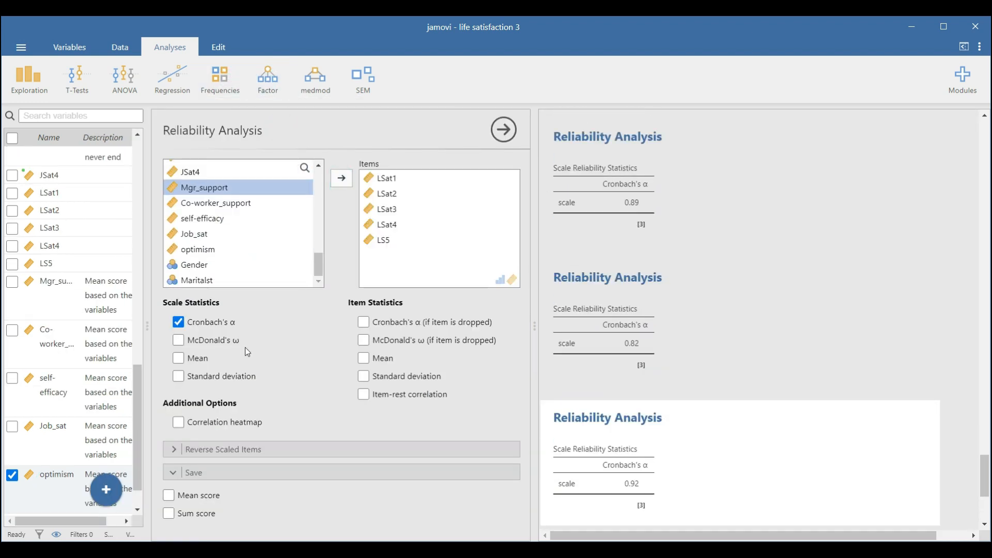
# Step: Save the mean score of the life satisfaction items and name the new variable Lifesatisfaction
pyautogui.click(168, 495)
pyautogui.doubleClick(52, 433)
pyautogui.write('Lifesatisfaction')
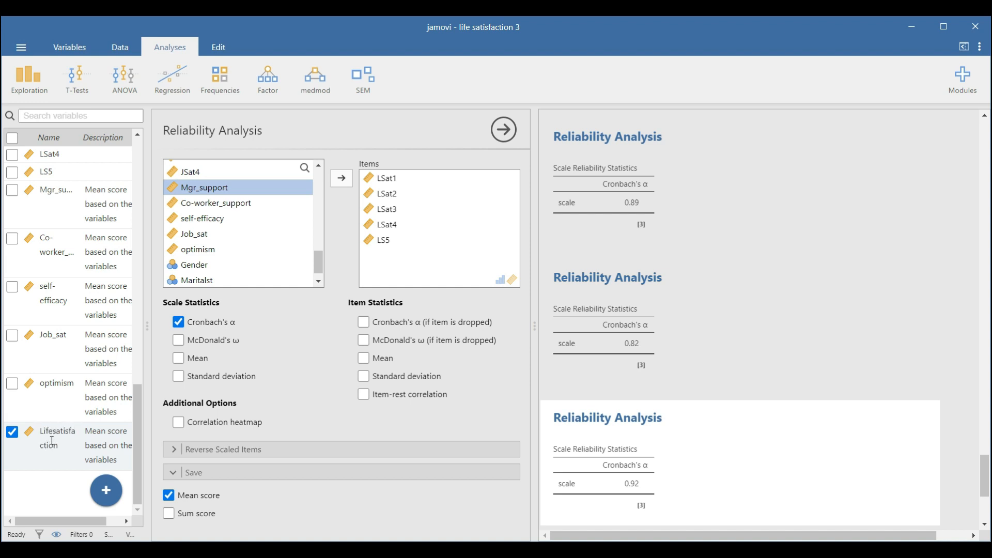
pyautogui.press('Return')
# Step: Review the saved scale scores in the data sheet, and their descriptions in the variable list with the results hidden
pyautogui.click(120, 47)
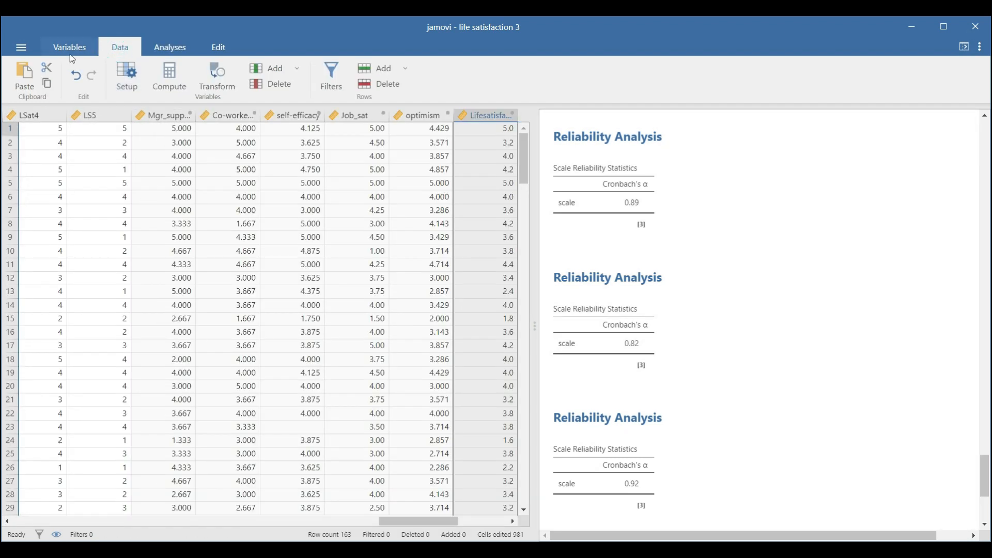
pyautogui.click(69, 52)
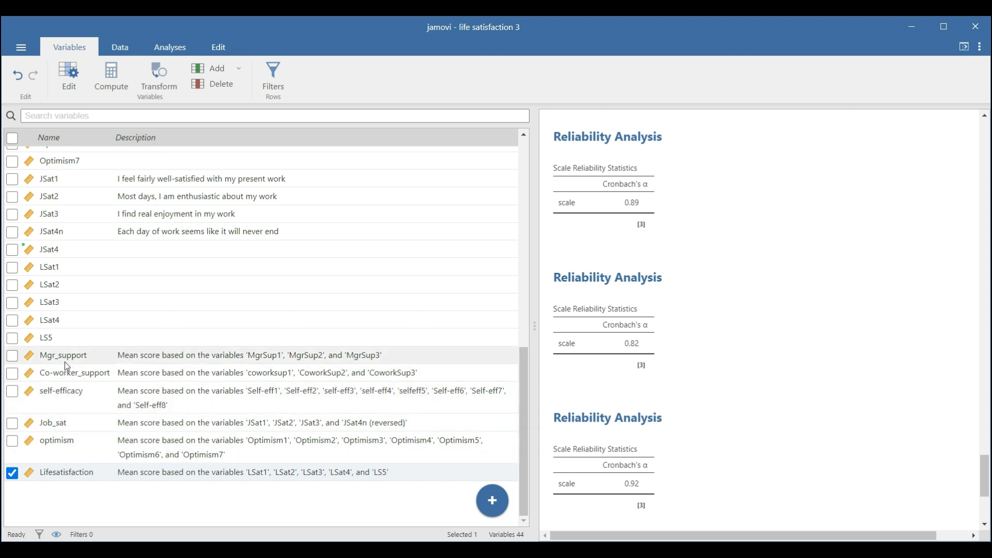
pyautogui.click(970, 48)
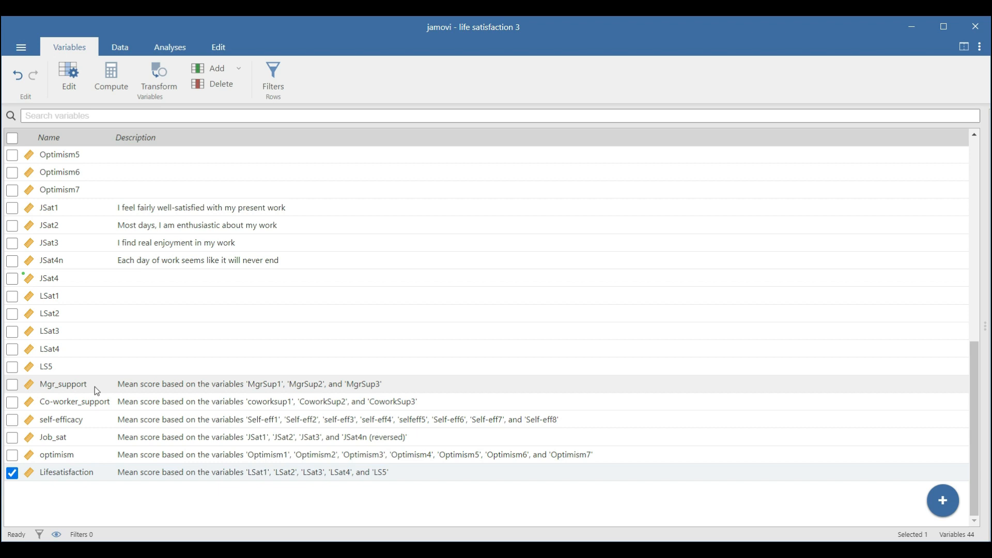
pyautogui.click(70, 473)
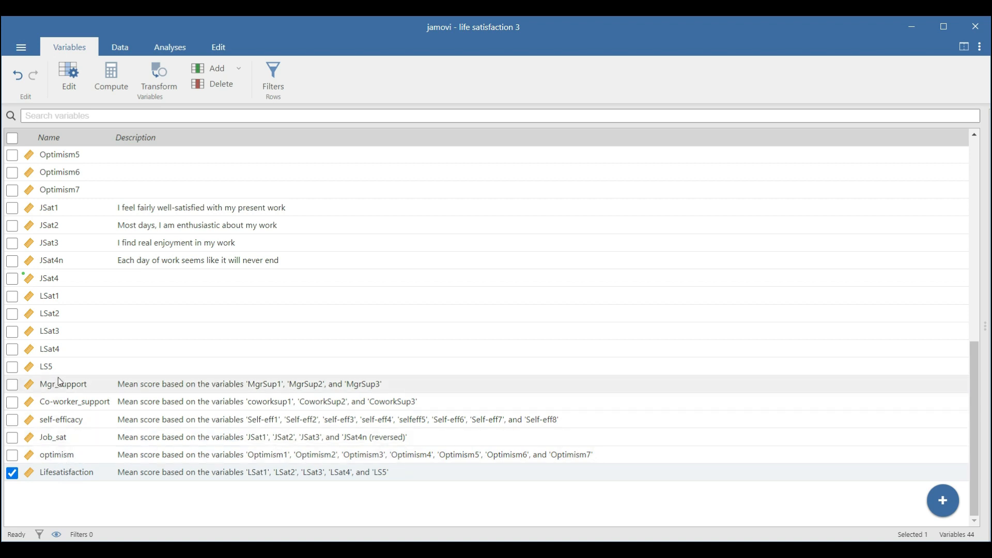
# Step: Copy the optimism column's values into a new data variable appended after Lifesatisfaction
pyautogui.click(68, 455)
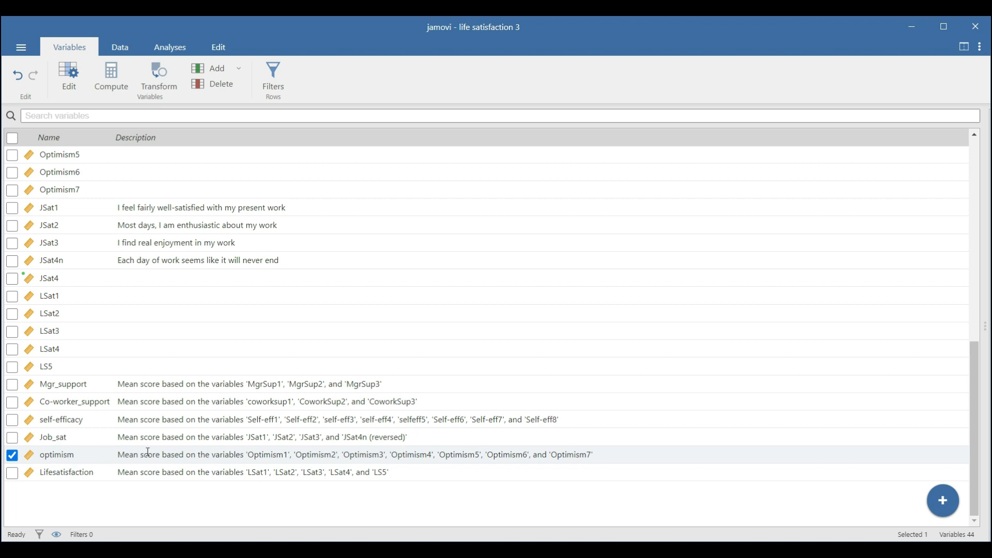
pyautogui.click(119, 50)
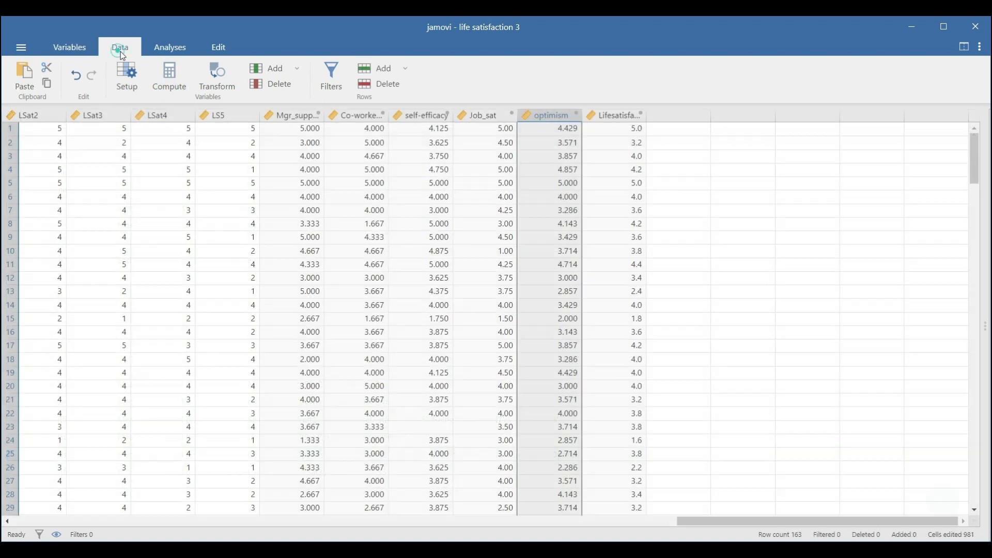
pyautogui.rightClick(563, 111)
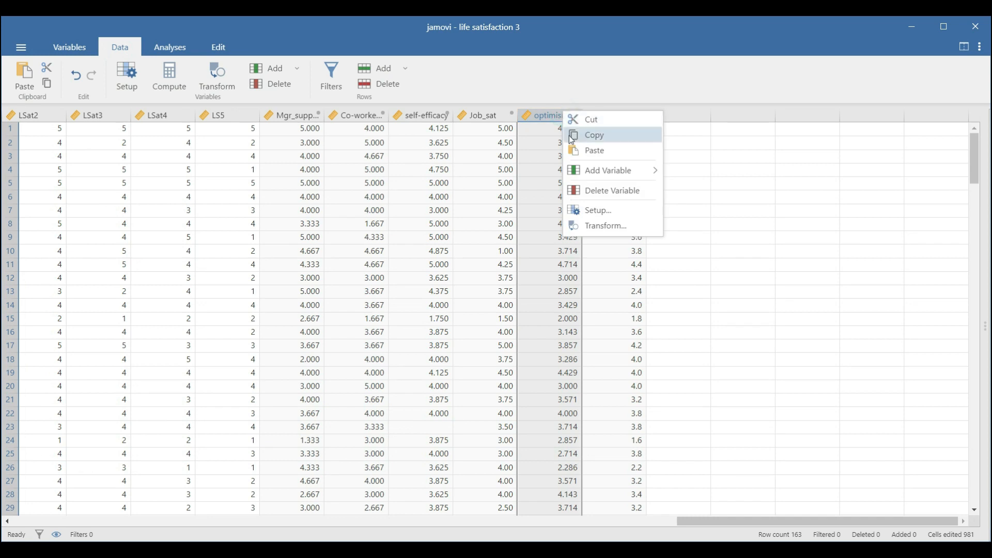
pyautogui.click(595, 122)
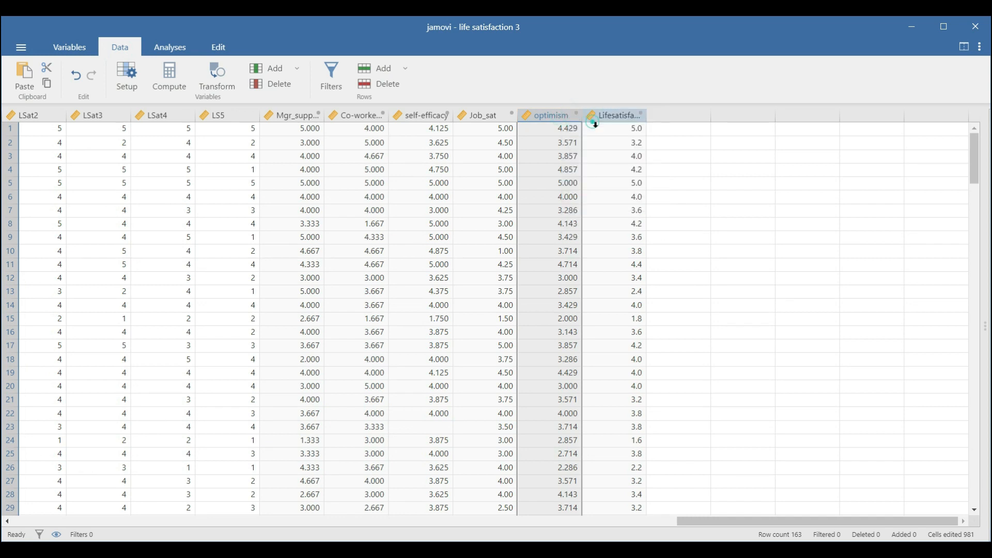
pyautogui.click(671, 120)
pyautogui.rightClick(671, 118)
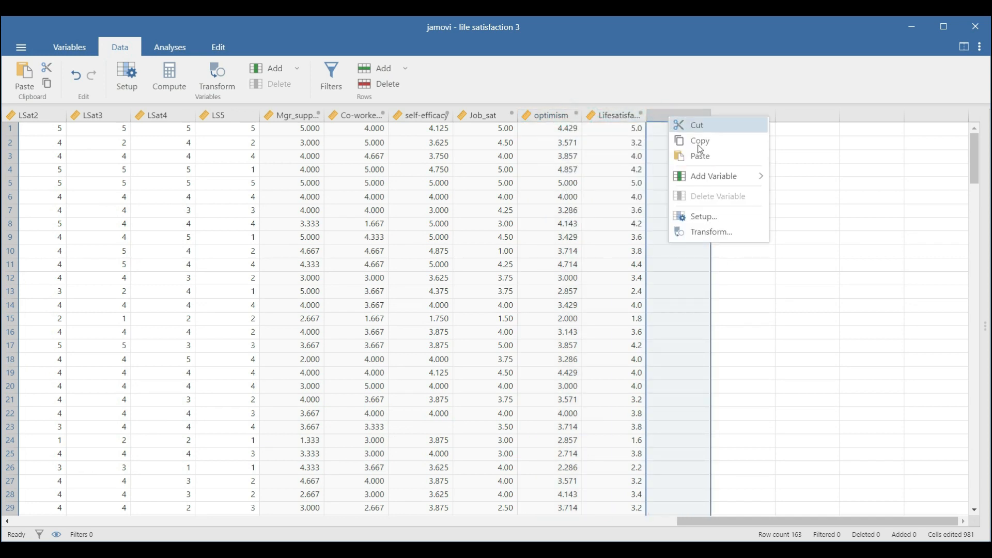
pyautogui.moveTo(716, 176)
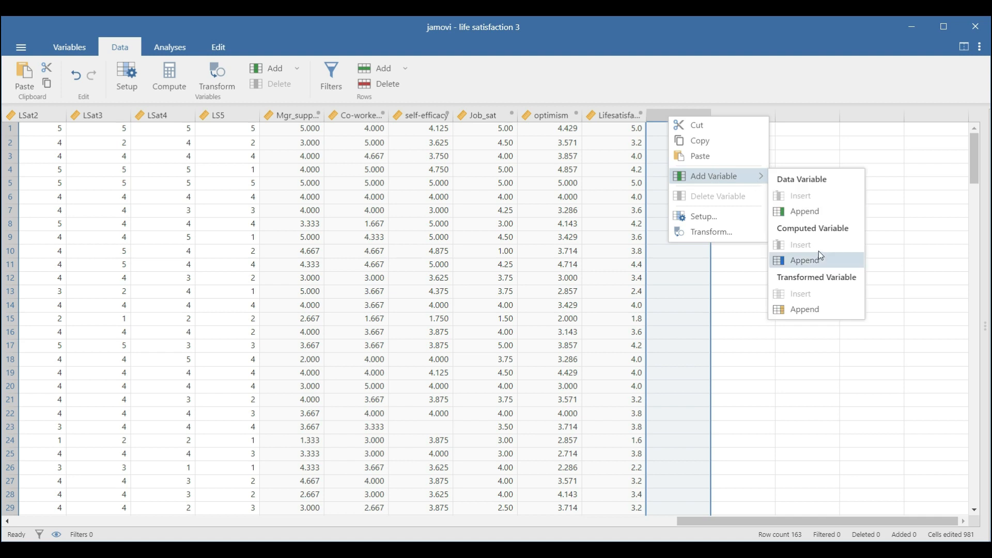
pyautogui.click(815, 213)
pyautogui.hotkey('ctrl', 'v')
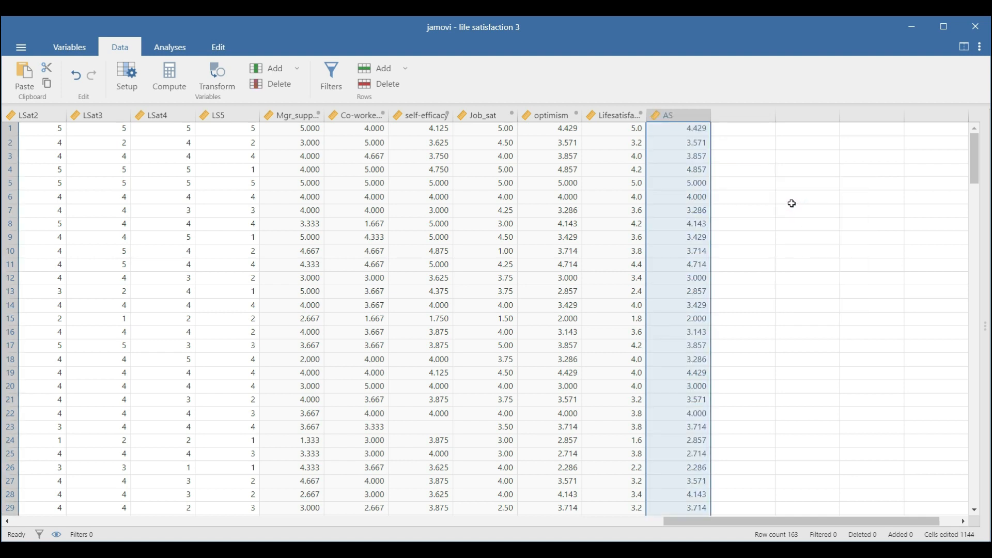
# Step: Delete the original optimism variable and open the variable setup of its copied column AS
pyautogui.click(545, 114)
pyautogui.rightClick(545, 112)
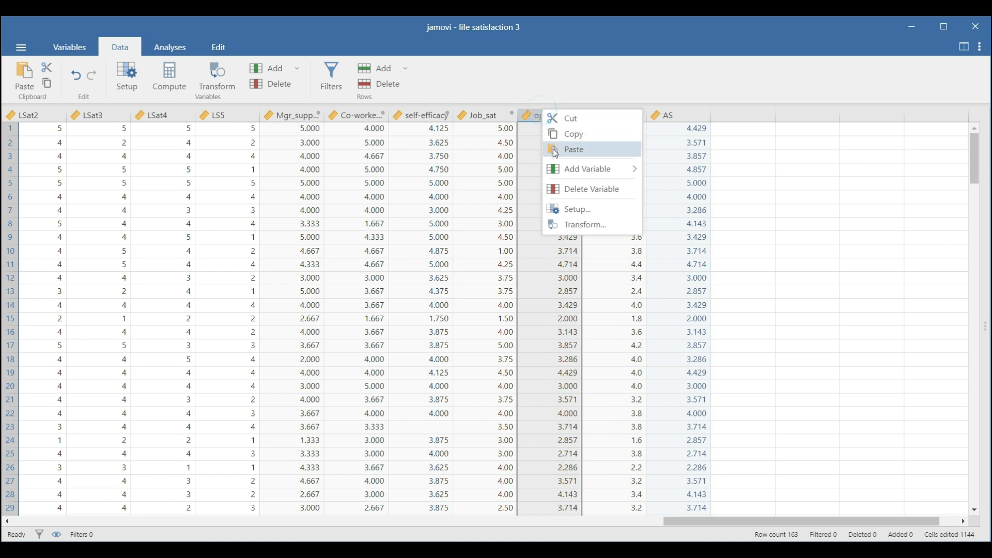
pyautogui.click(571, 187)
pyautogui.click(491, 171)
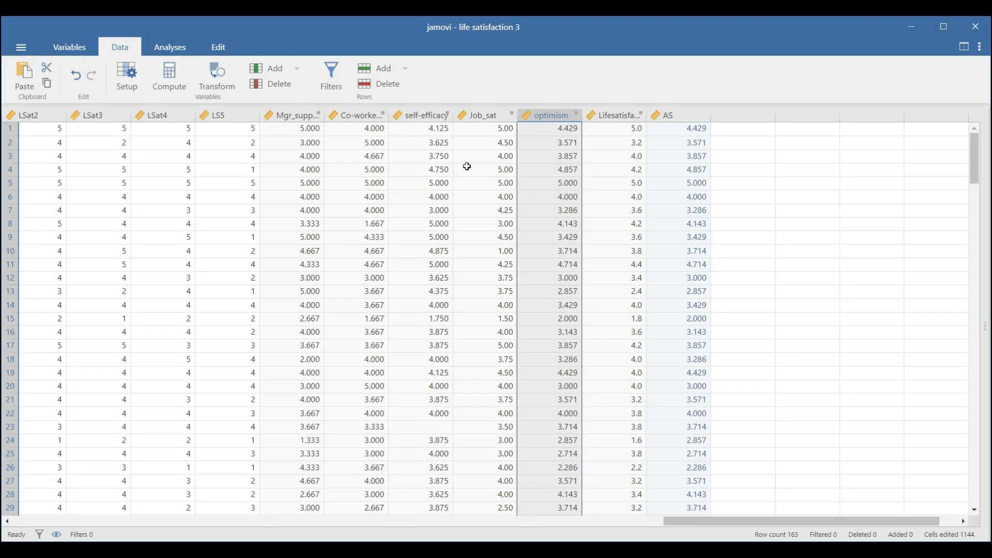
pyautogui.doubleClick(603, 116)
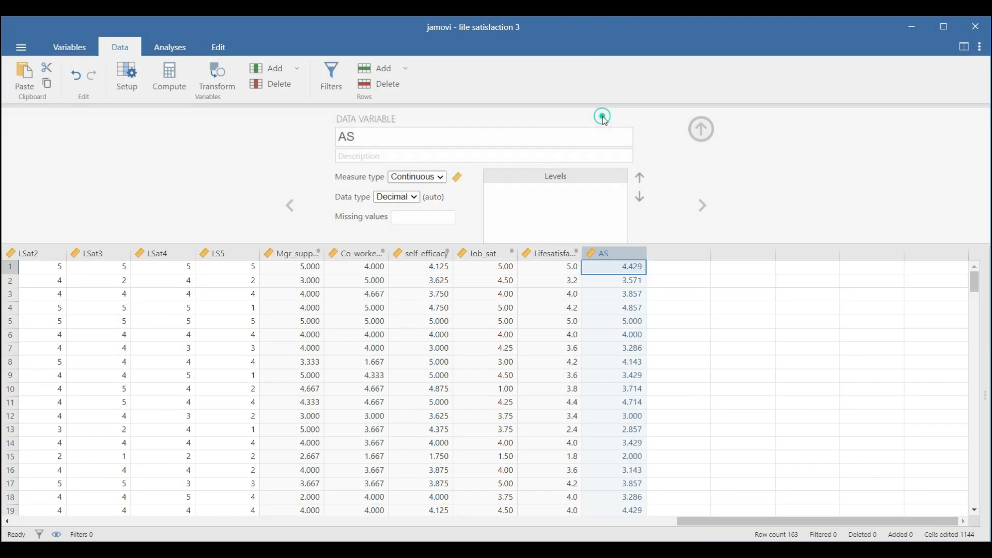
# Step: Rename the copied variable AS as Optimism and look over the neighbouring scale score variables
pyautogui.write('Optimism')
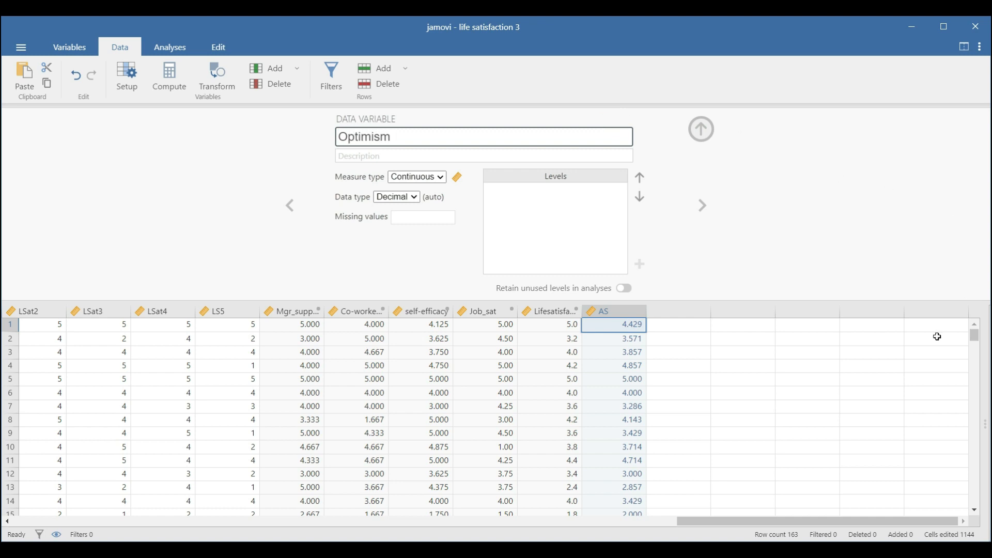
pyautogui.click(859, 393)
pyautogui.click(291, 313)
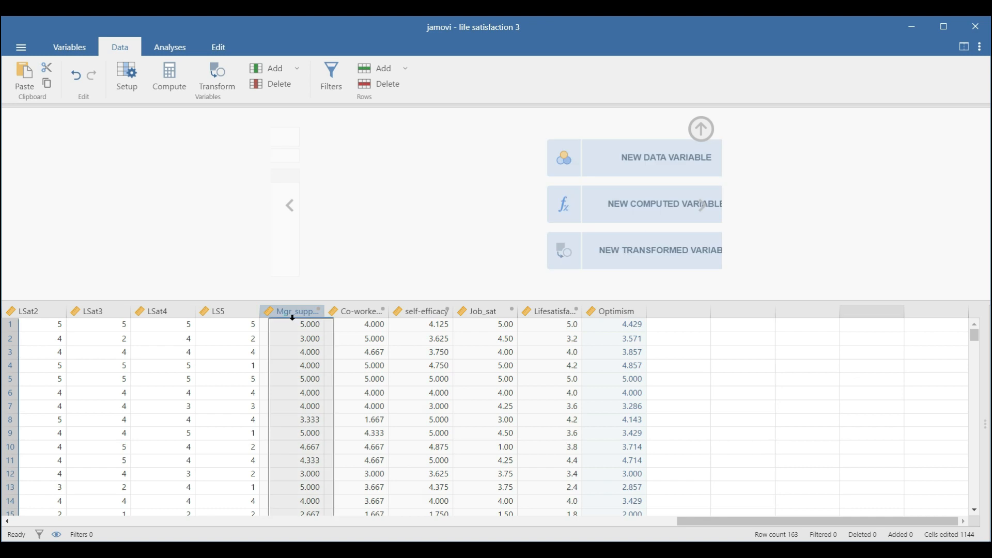
pyautogui.click(343, 311)
pyautogui.click(471, 313)
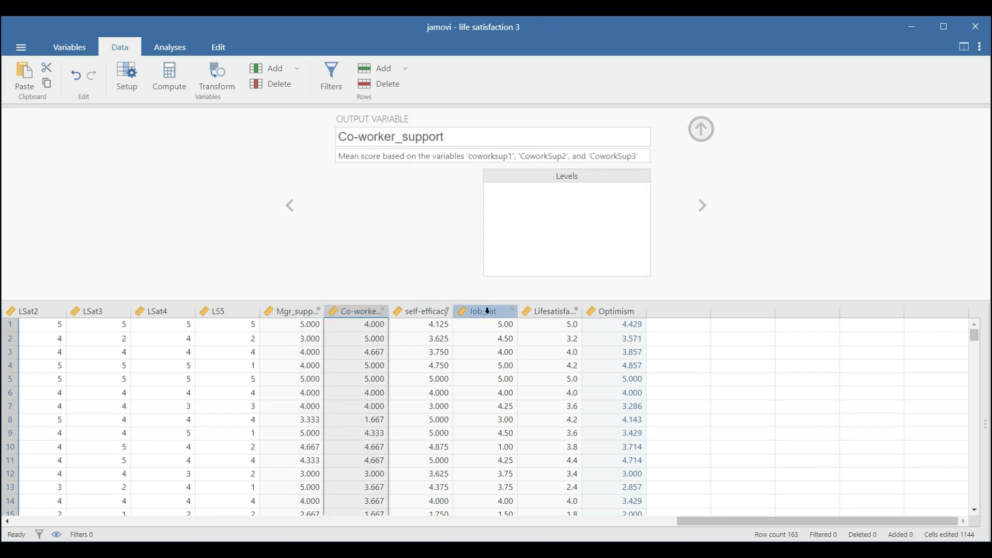
pyautogui.click(549, 311)
pyautogui.click(618, 312)
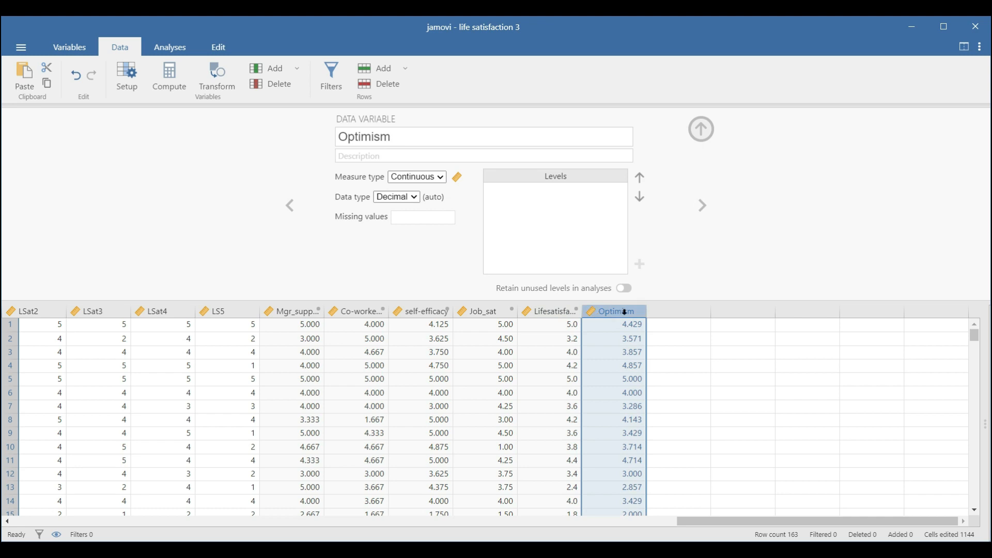
# Step: Copy the Job_sat and Lifesatisfaction columns into two new data variables placed after Optimism
pyautogui.click(481, 312)
pyautogui.keyDown('shift'); pyautogui.click(548, 311); pyautogui.keyUp('shift')
pyautogui.rightClick(533, 310)
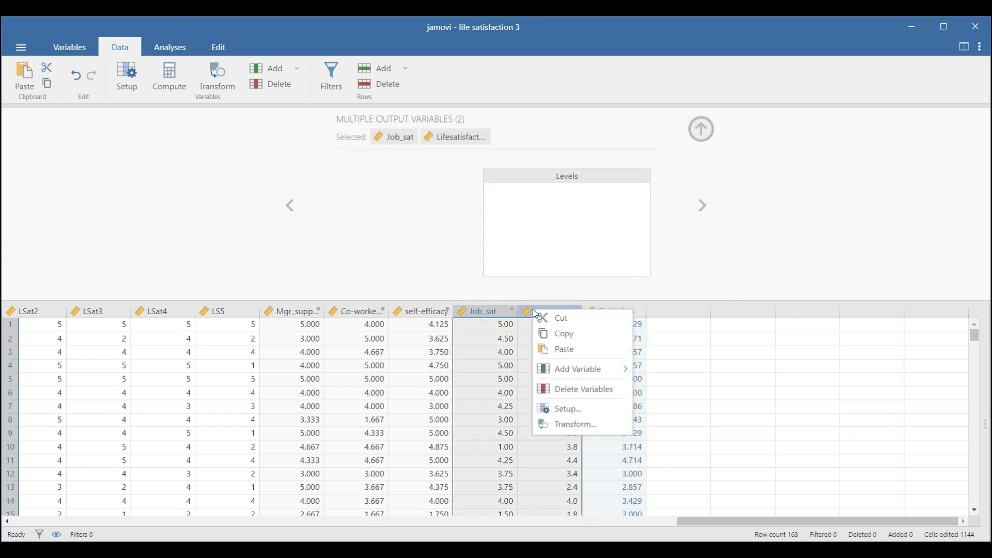
pyautogui.click(581, 321)
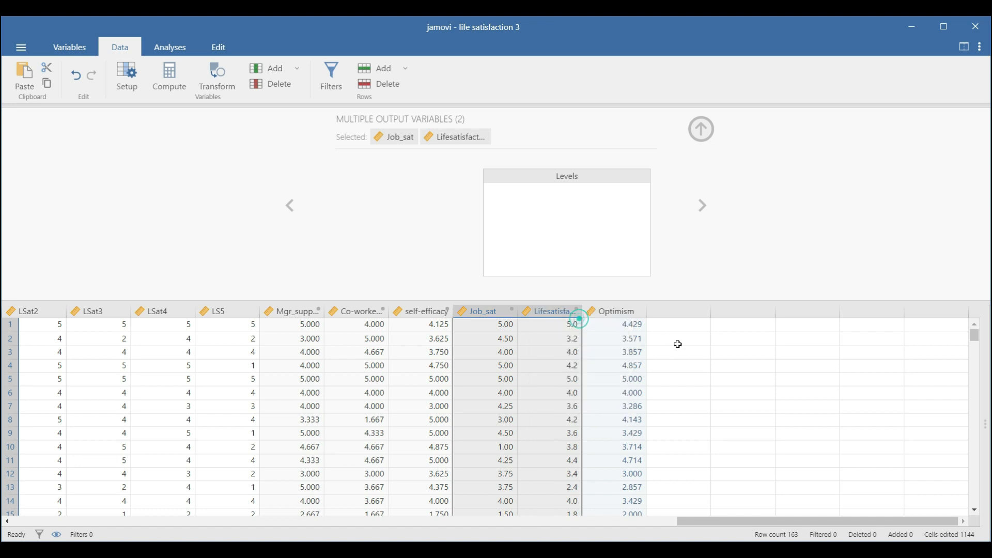
pyautogui.click(688, 315)
pyautogui.rightClick(689, 317)
pyautogui.click(718, 354)
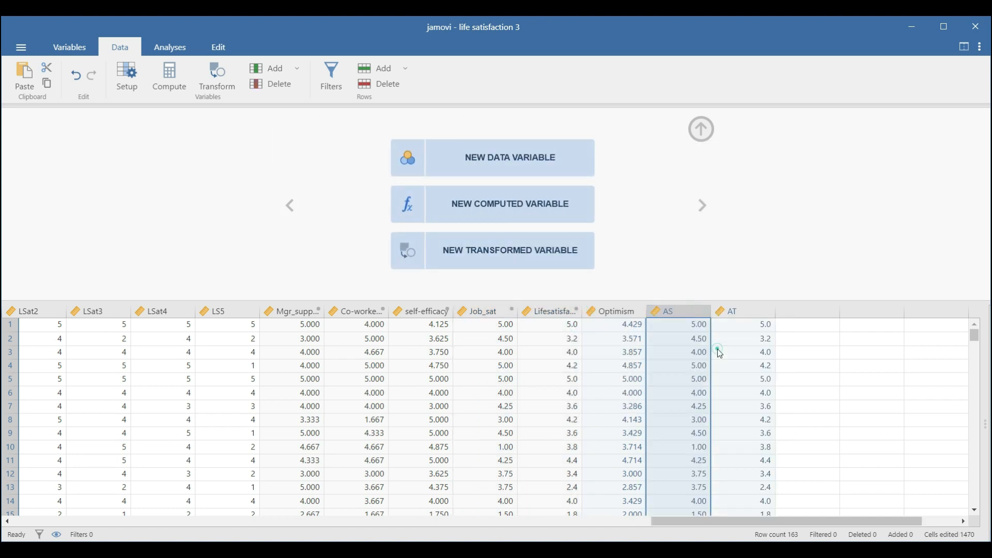
# Step: Delete the original Job_sat and Lifesatisfaction output variables
pyautogui.click(499, 311)
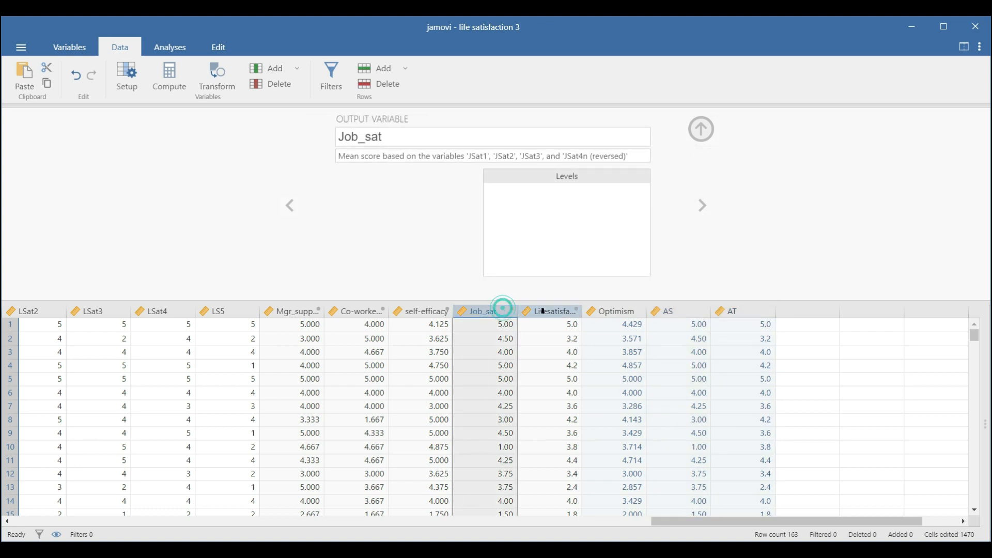
pyautogui.keyDown('shift'); pyautogui.click(542, 312); pyautogui.keyUp('shift')
pyautogui.rightClick(541, 313)
pyautogui.click(569, 387)
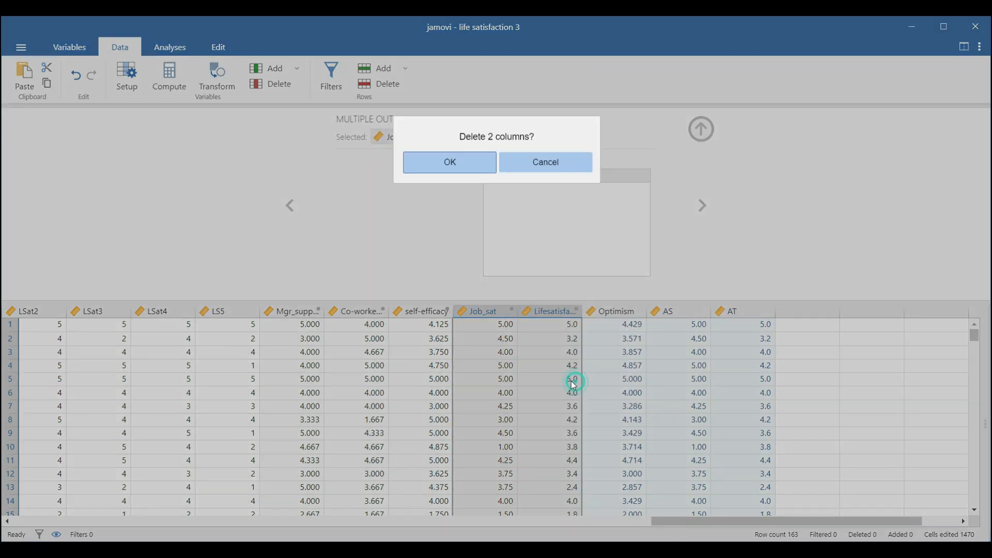
pyautogui.click(479, 166)
# Step: Rename the copied job satisfaction variable AS as Job satisfaction
pyautogui.click(556, 309)
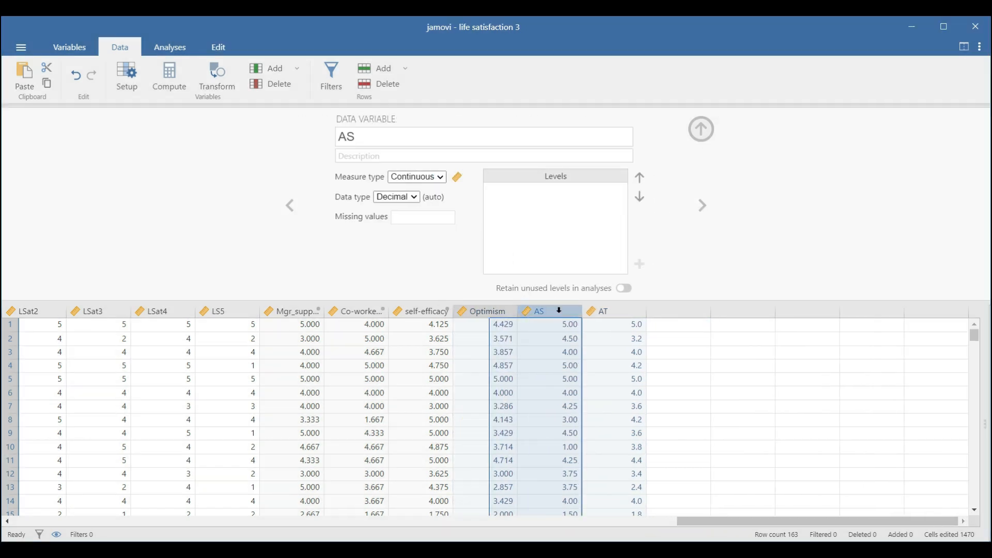
pyautogui.doubleClick(367, 136)
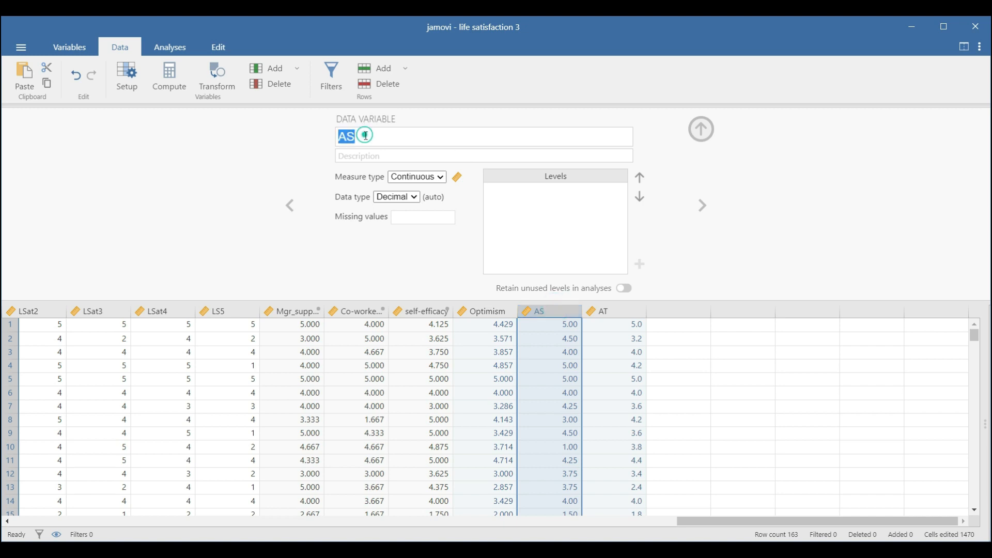
pyautogui.write('Job satisfactxion')
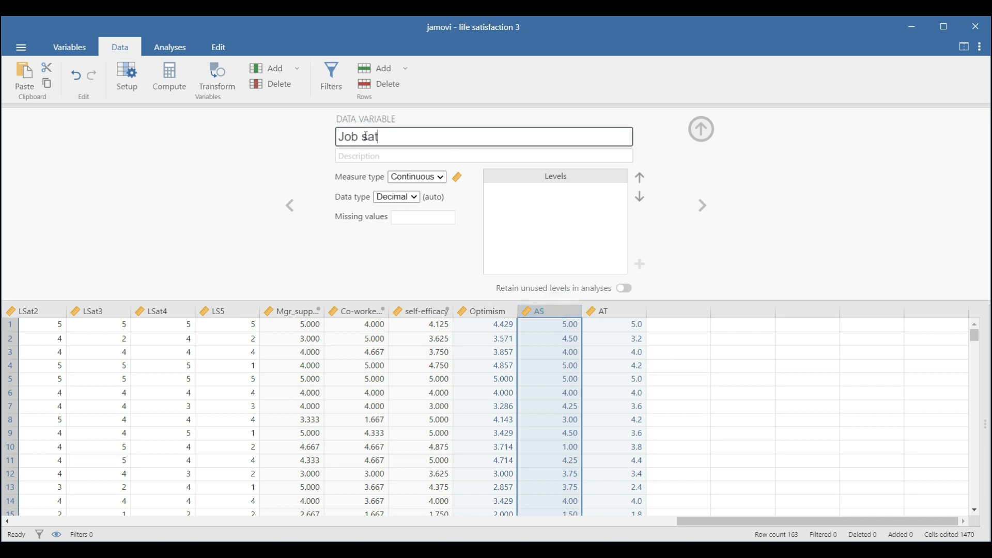
pyautogui.press('BackSpace')
pyautogui.press('BackSpace')
pyautogui.write('ion')
# Step: Rename the copied life satisfaction variable AT as Life satisfaction
pyautogui.click(615, 311)
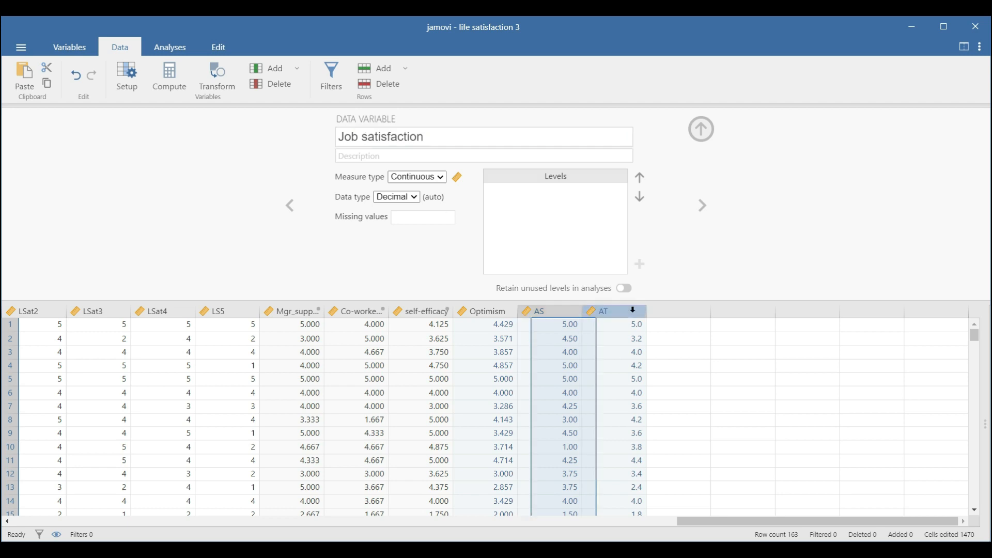
pyautogui.click(404, 135)
pyautogui.write('L')
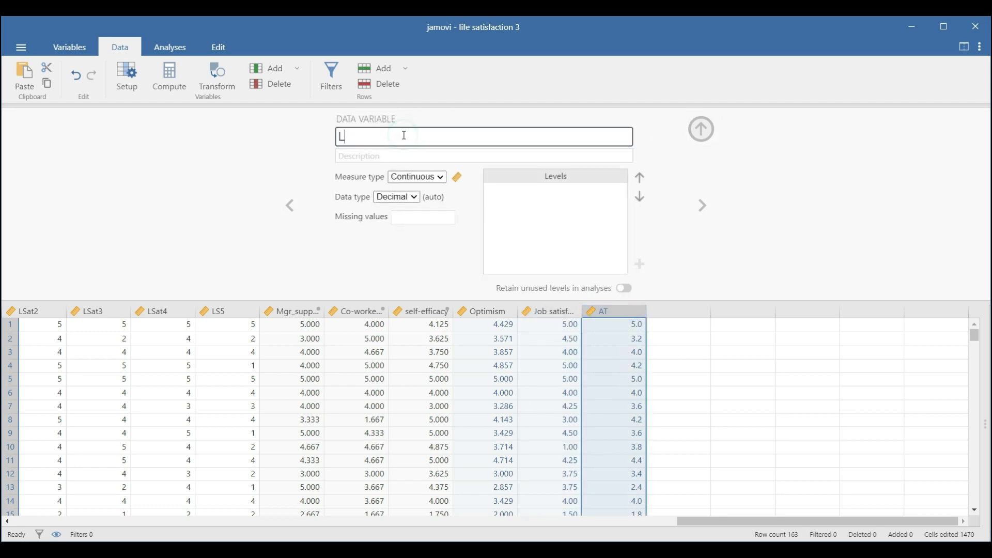
pyautogui.write('ife satisfactio')
pyautogui.press('Return')
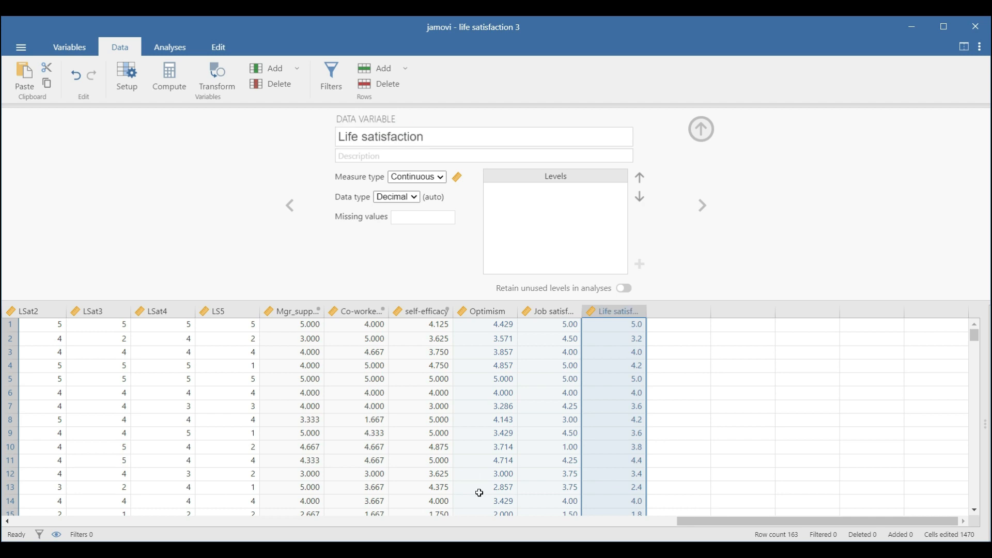
# Step: Review the setup of the scale score variables from Life satisfaction back to Mgr_support in the data sheet
pyautogui.click(503, 438)
pyautogui.click(564, 330)
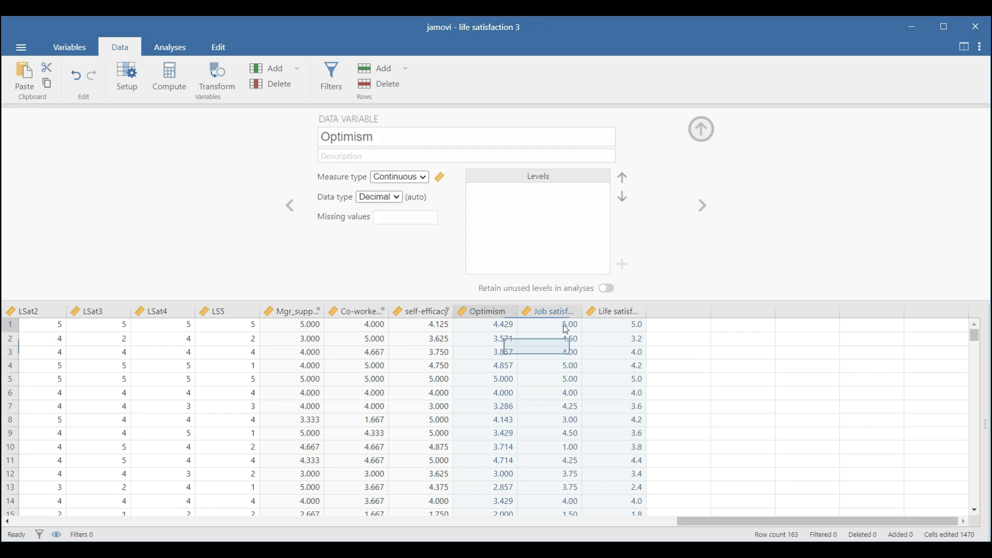
pyautogui.click(569, 314)
pyautogui.press('Right')
pyautogui.click(561, 310)
pyautogui.click(610, 311)
pyautogui.click(564, 311)
pyautogui.keyDown('shift'); pyautogui.click(612, 309); pyautogui.keyUp('shift')
pyautogui.click(610, 309)
pyautogui.click(564, 313)
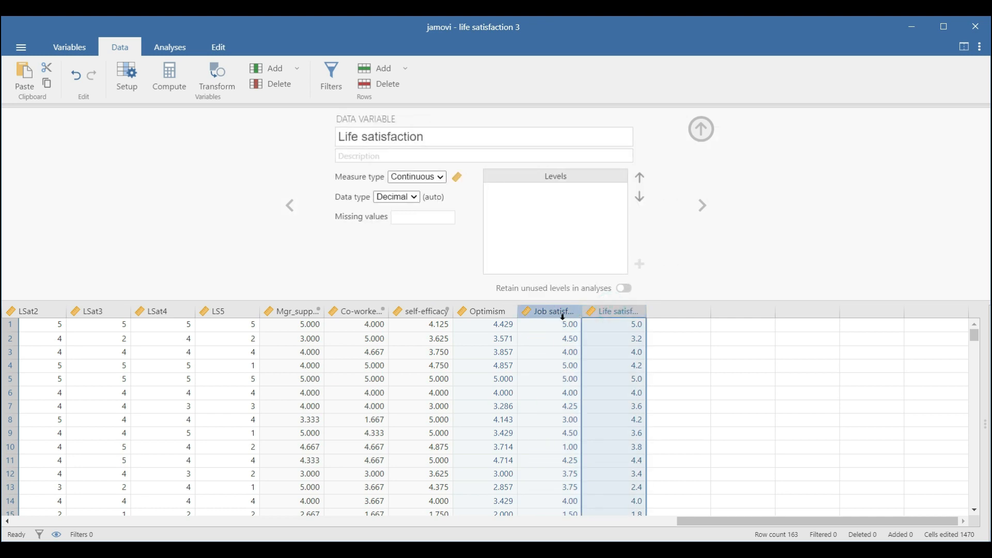
pyautogui.click(489, 312)
pyautogui.click(444, 312)
pyautogui.click(356, 312)
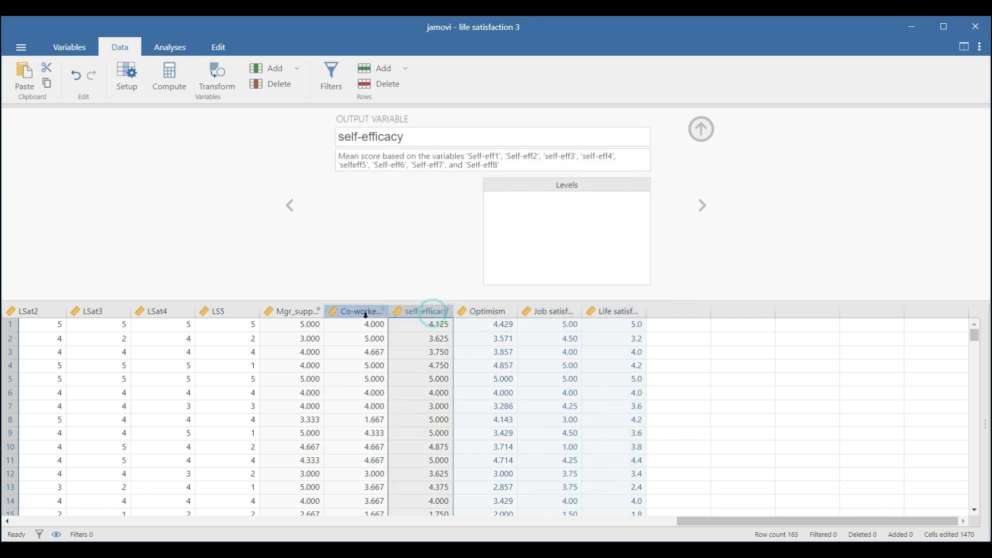
pyautogui.click(299, 325)
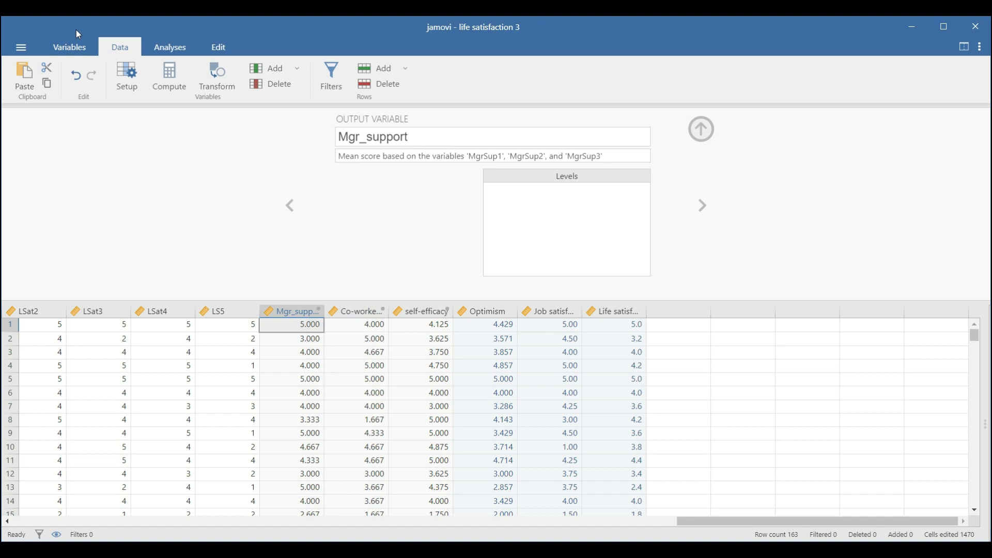
# Step: Run Descriptives on Co-worker_support, self-efficacy, Optimism, Job satisfaction and Life satisfaction
pyautogui.click(170, 48)
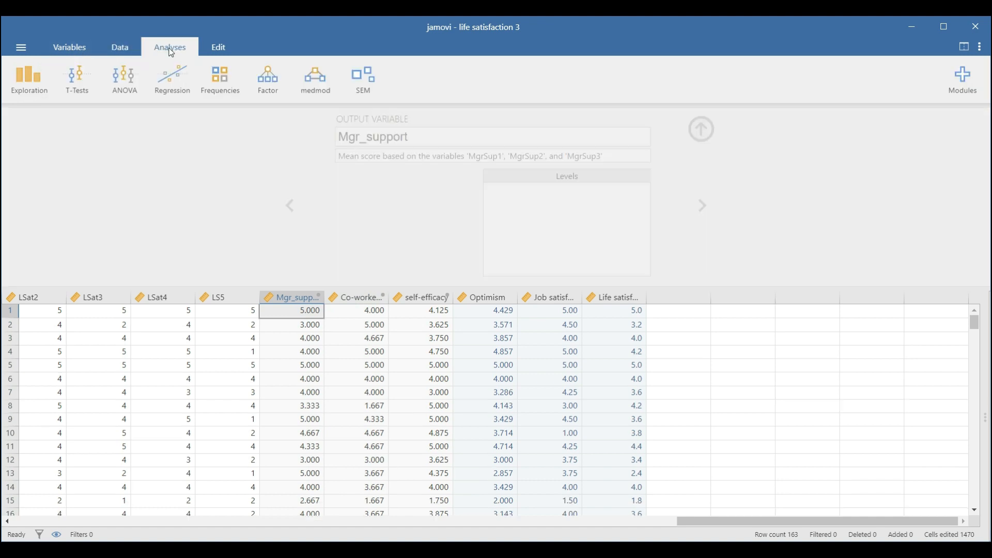
pyautogui.click(27, 85)
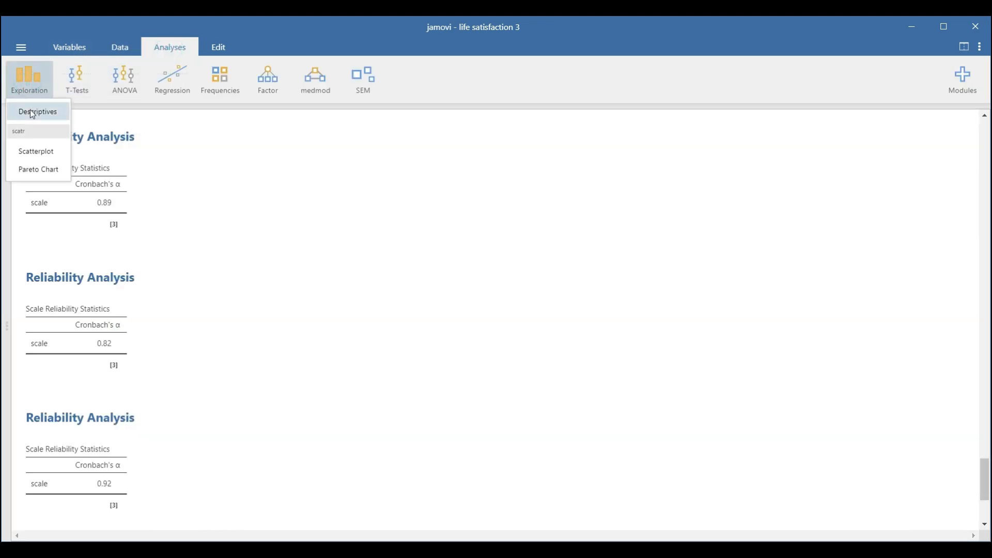
pyautogui.click(30, 109)
pyautogui.scroll(-5, 138, 264)
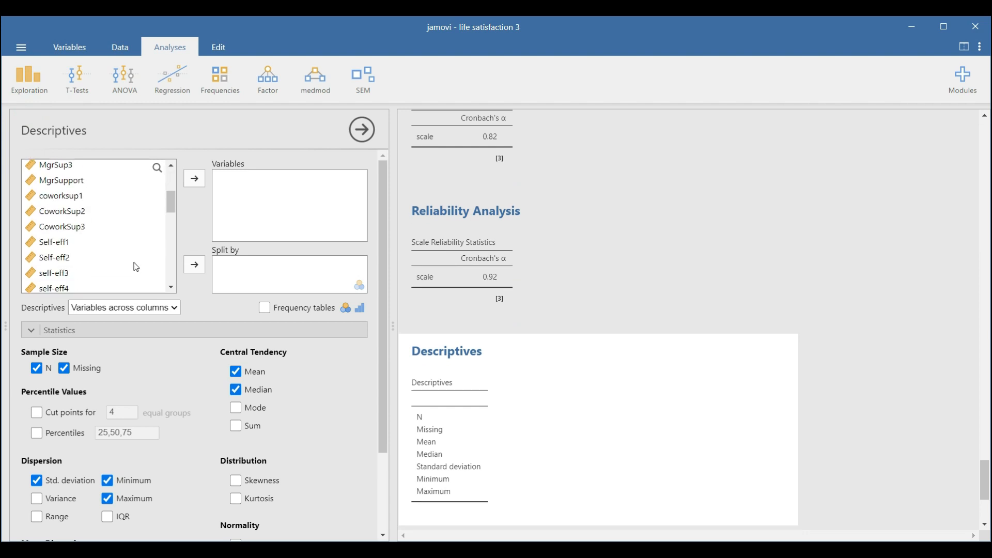
pyautogui.scroll(-8, 137, 264)
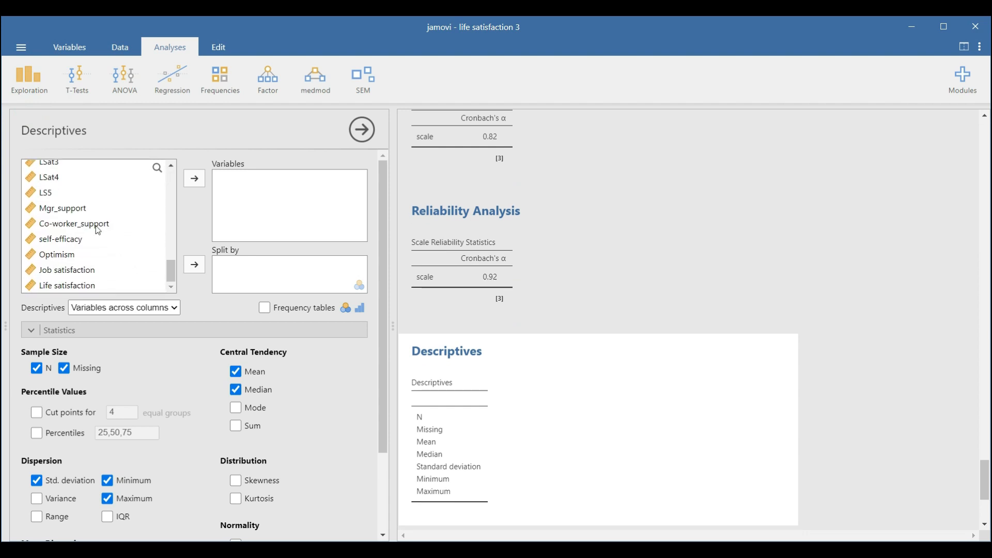
pyautogui.click(76, 221)
pyautogui.keyDown('shift'); pyautogui.click(72, 209); pyautogui.keyUp('shift')
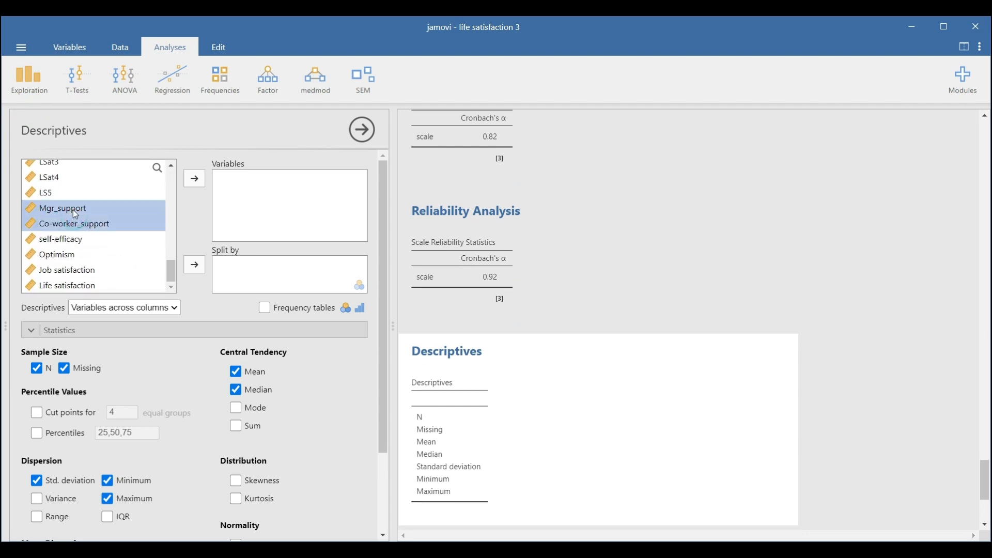
pyautogui.keyDown('shift'); pyautogui.click(74, 241); pyautogui.keyUp('shift')
pyautogui.keyDown('shift'); pyautogui.click(71, 257); pyautogui.keyUp('shift')
pyautogui.keyDown('shift'); pyautogui.click(70, 270); pyautogui.keyUp('shift')
pyautogui.keyDown('shift'); pyautogui.click(72, 285); pyautogui.keyUp('shift')
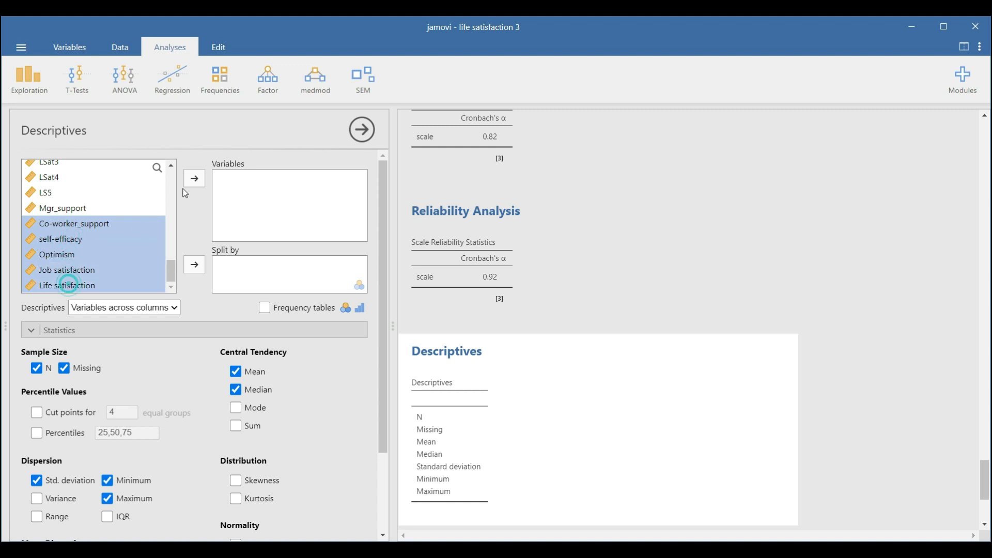
pyautogui.click(198, 174)
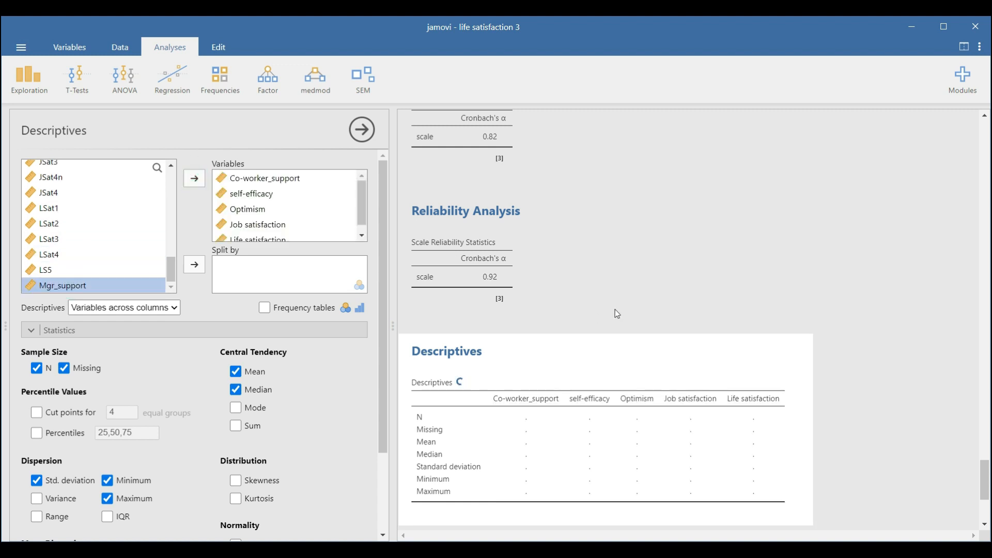
# Step: Lay out the descriptives table with variables across rows and review its statistics
pyautogui.click(173, 308)
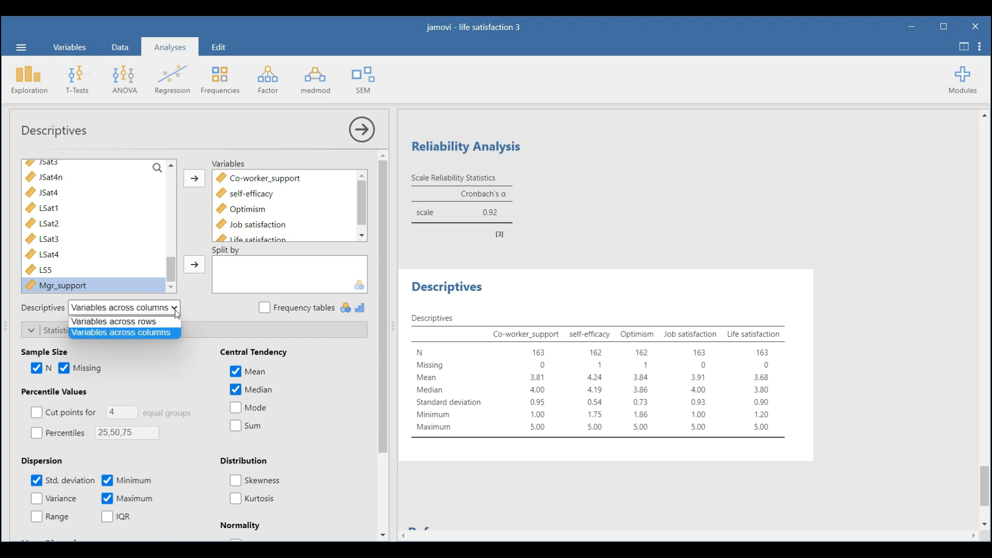
pyautogui.click(124, 322)
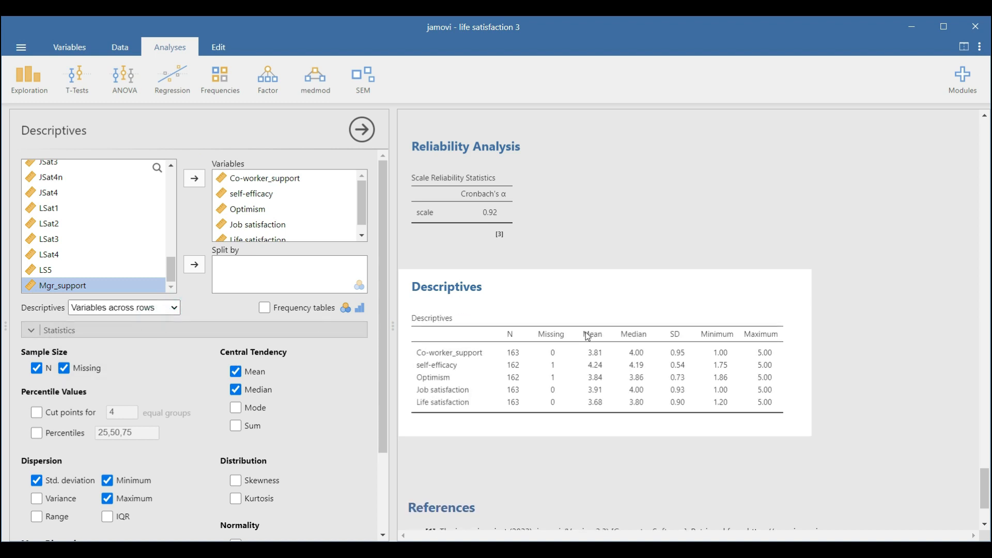
pyautogui.scroll(-1, 575, 377)
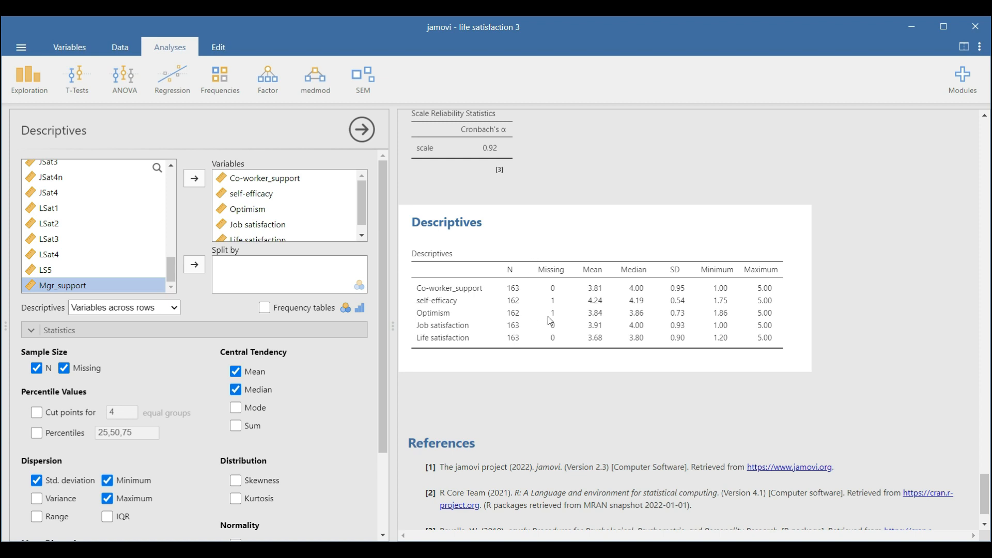
pyautogui.scroll(-2, 220, 418)
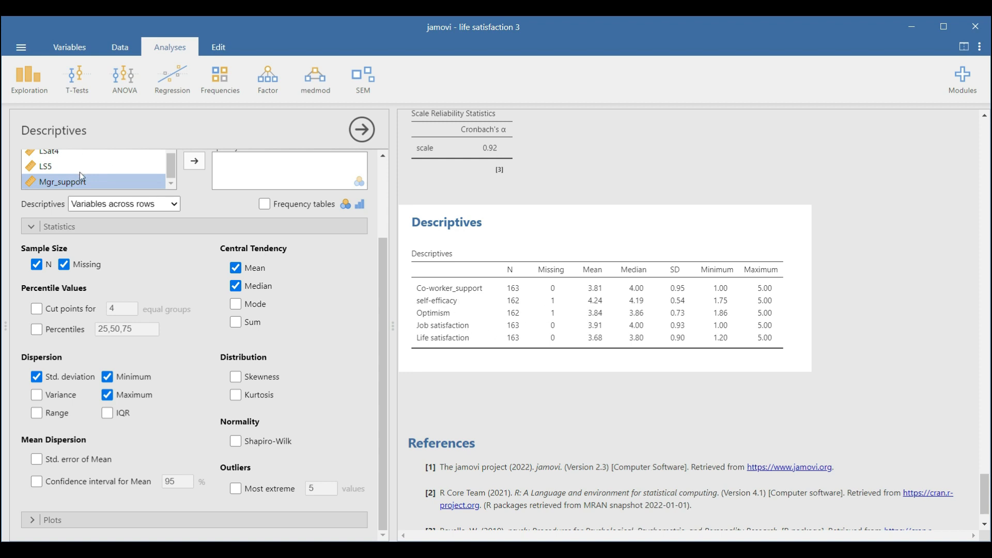
# Step: Add Mgr_support to the Descriptives variables and move it ahead of Co-worker_support
pyautogui.click(195, 163)
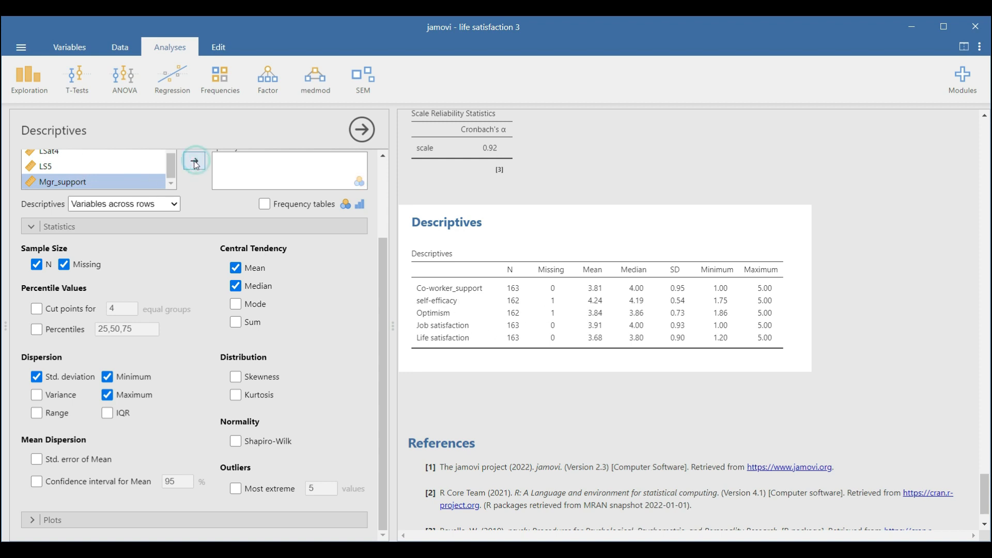
pyautogui.scroll(2, 218, 212)
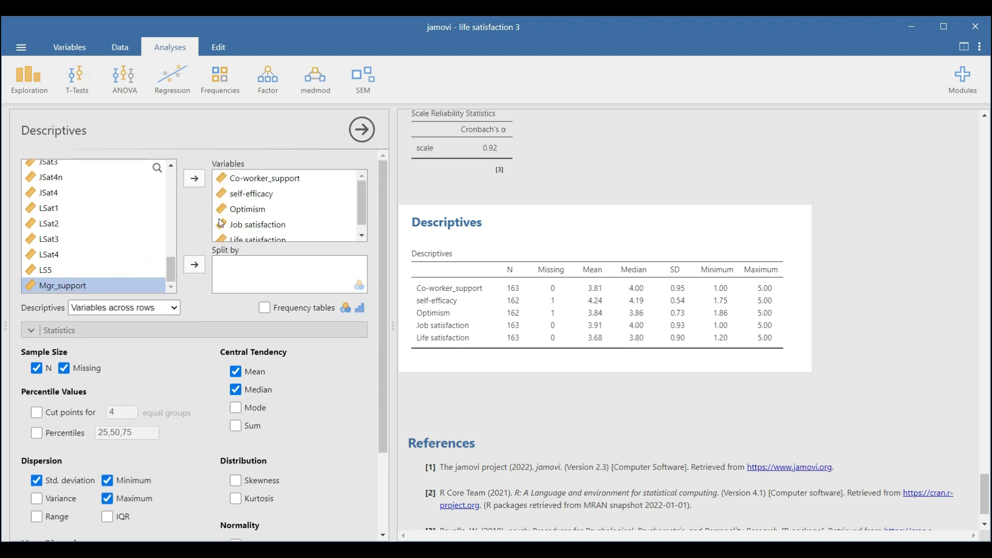
pyautogui.click(199, 179)
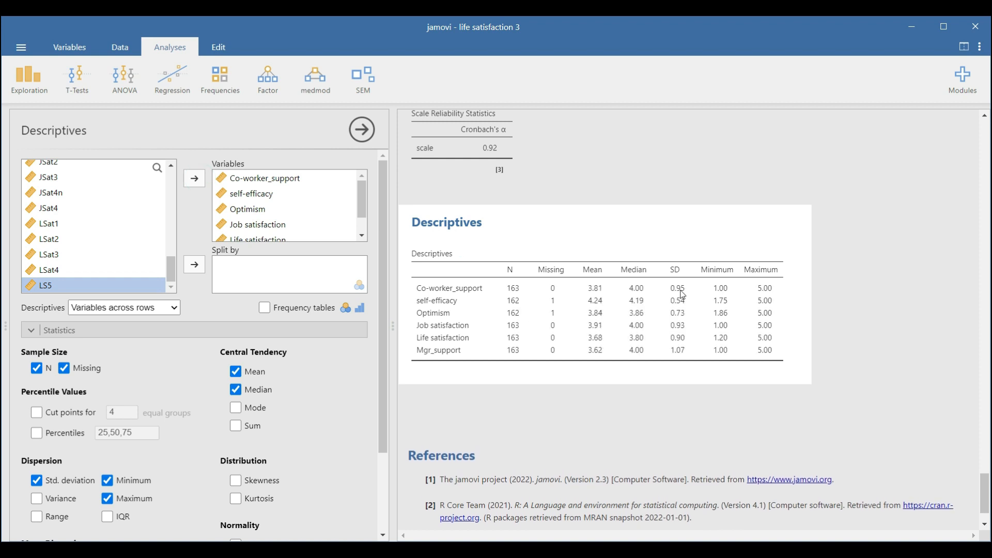
pyautogui.scroll(-1, 288, 212)
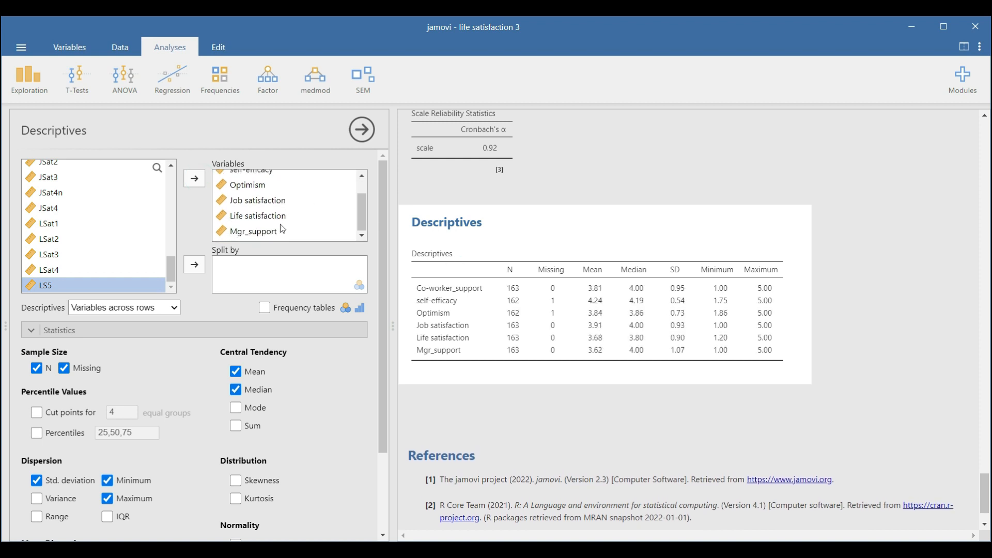
pyautogui.moveTo(275, 235); pyautogui.dragTo(267, 176)
pyautogui.scroll(1, 278, 206)
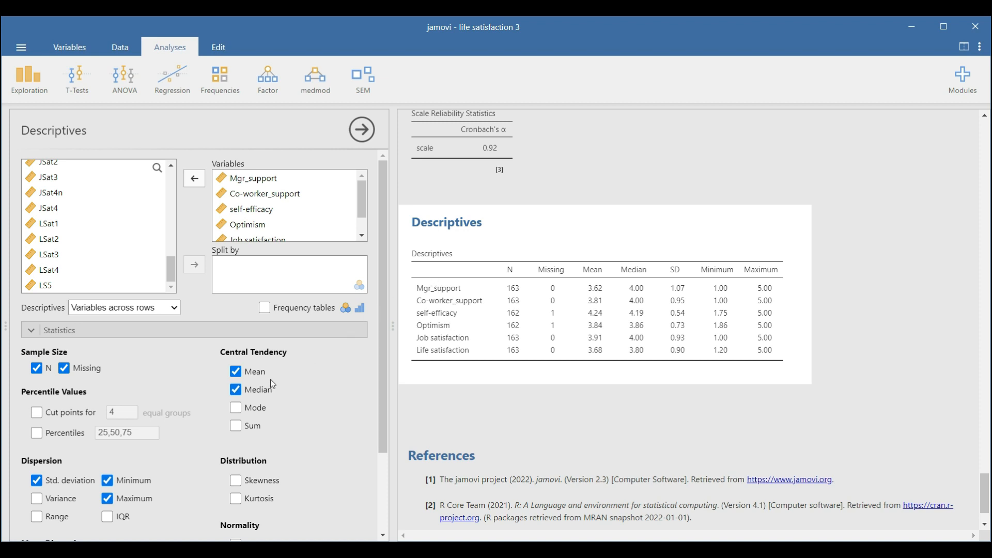
# Step: Leave the median out of the descriptives table and turn on the percentiles
pyautogui.click(235, 390)
pyautogui.scroll(-2, 38, 416)
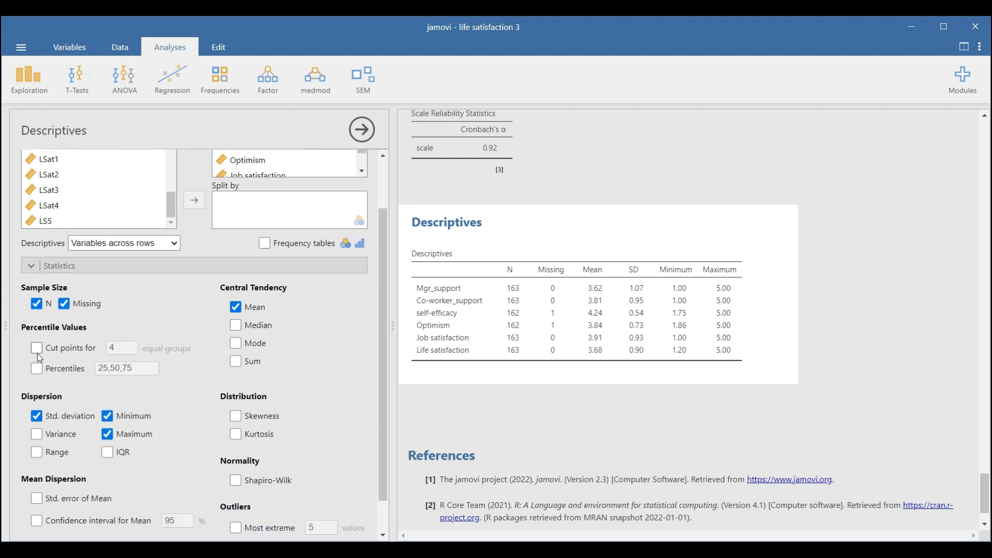
pyautogui.click(40, 373)
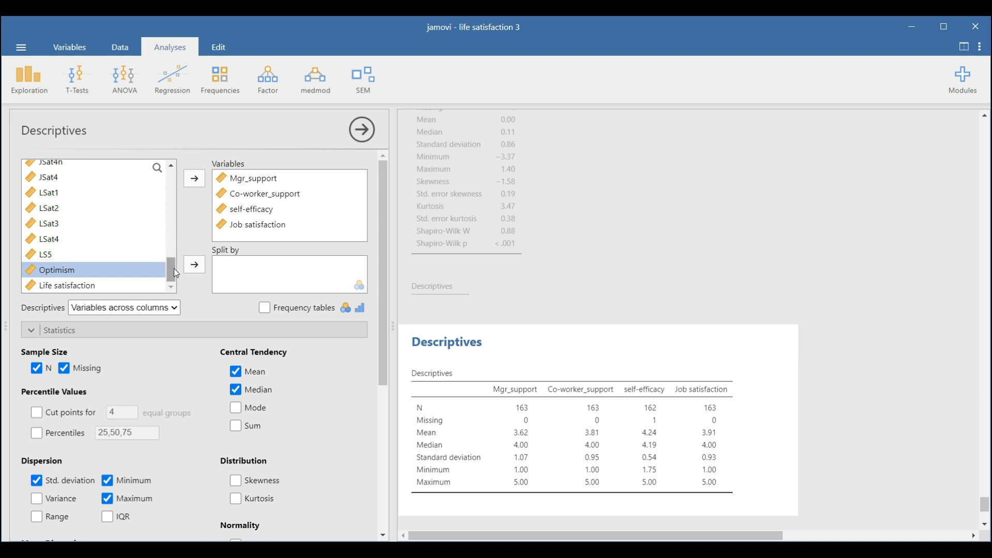
# Step: Split the descriptives of the four scale scores by Gender and leave the frequency tables off
pyautogui.scroll(10, 170, 263)
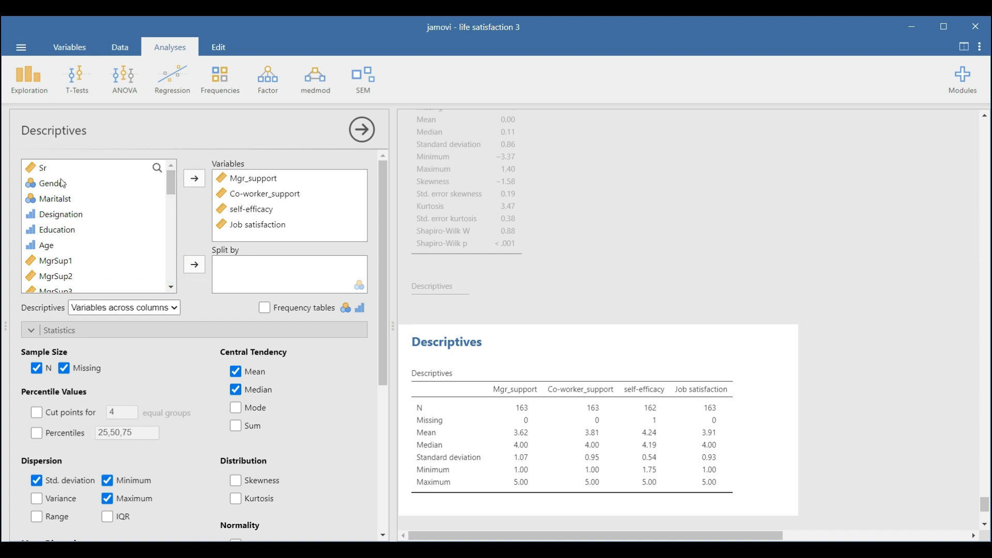
pyautogui.click(48, 186)
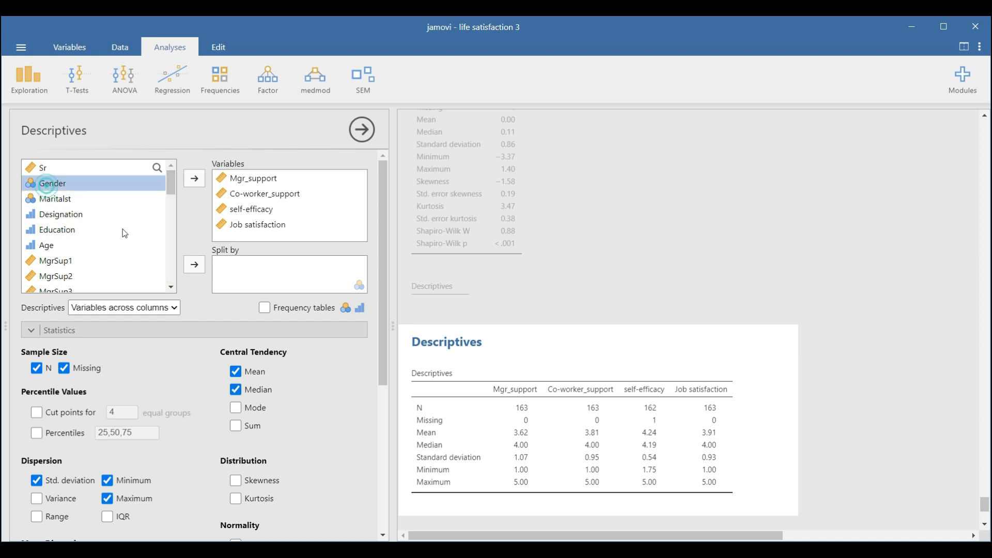
pyautogui.click(195, 265)
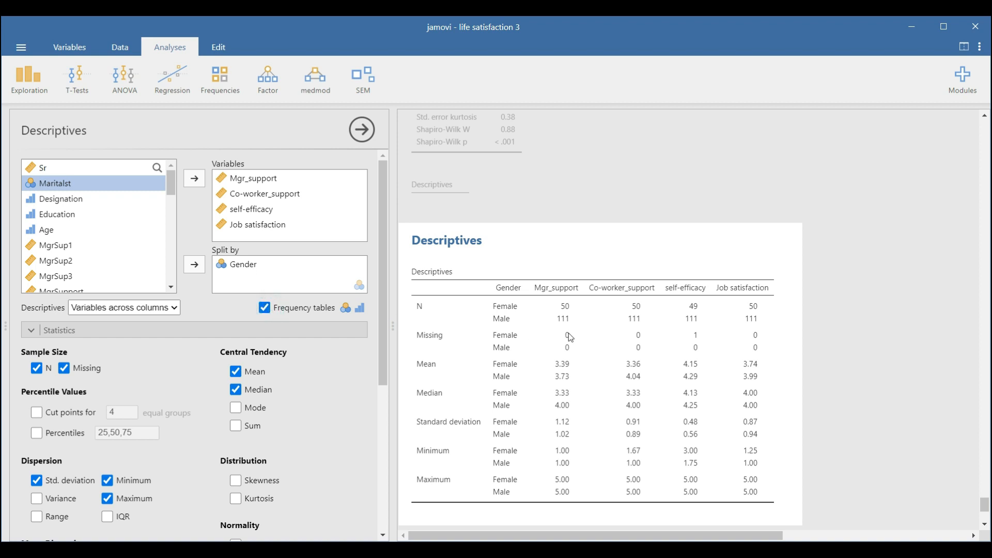
pyautogui.scroll(-3, 570, 333)
pyautogui.scroll(2, 570, 333)
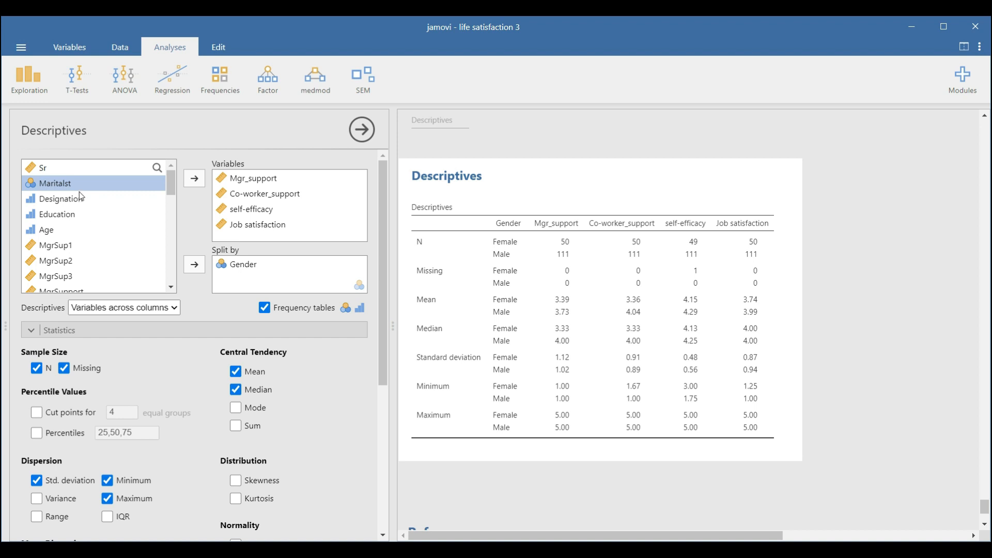
pyautogui.click(265, 310)
# Step: Run a Correlation Matrix on Mgr_support, Co-worker_support, self-efficacy and Job satisfaction
pyautogui.click(174, 87)
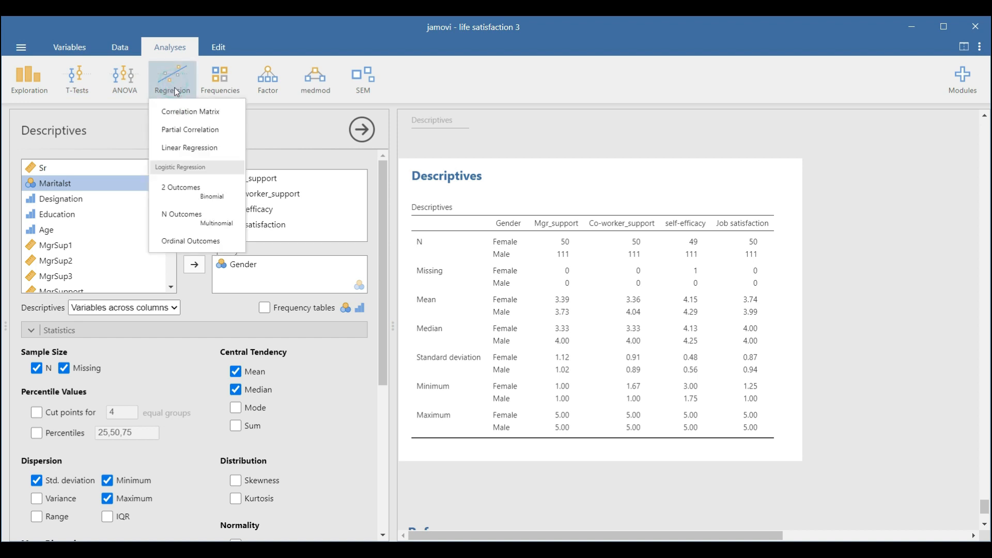
pyautogui.click(178, 116)
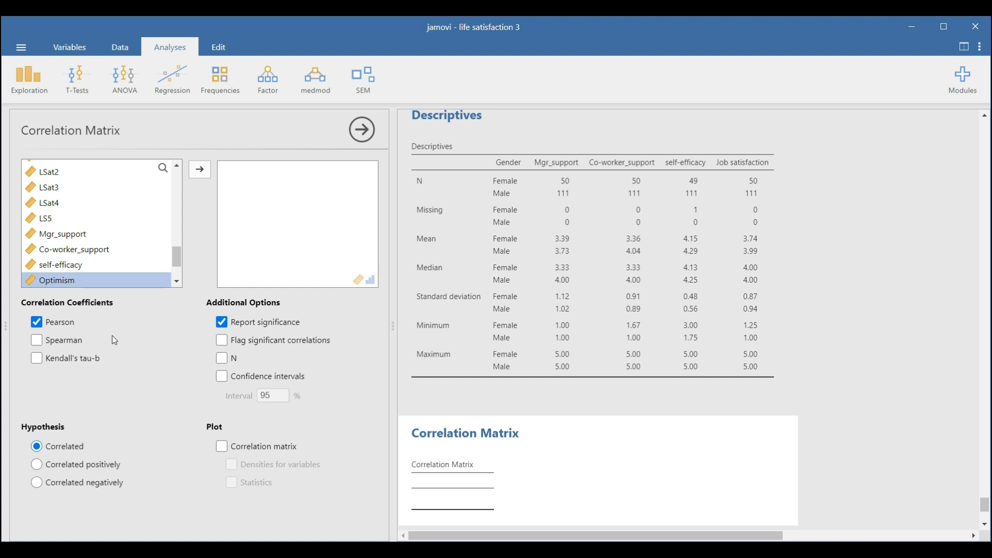
pyautogui.scroll(-2, 138, 257)
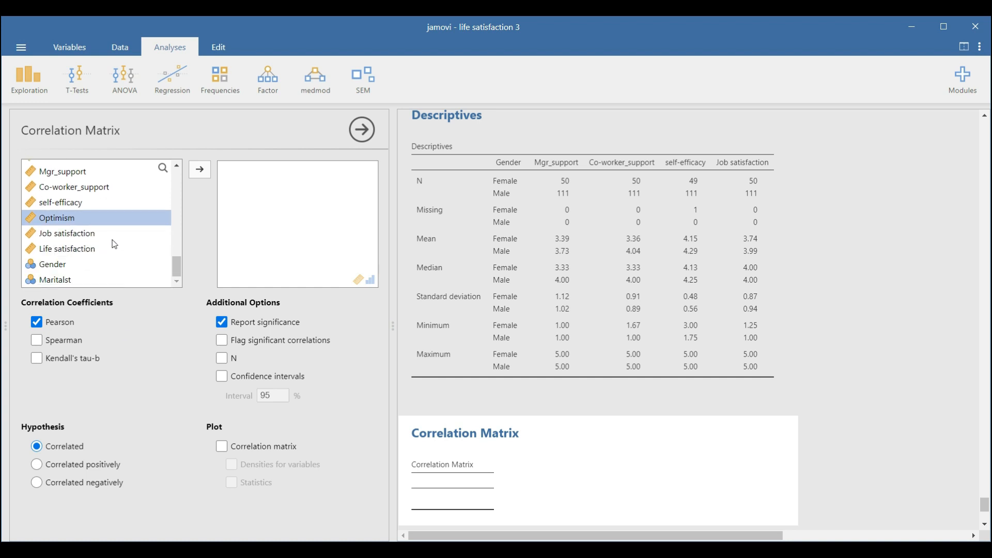
pyautogui.scroll(2, 115, 242)
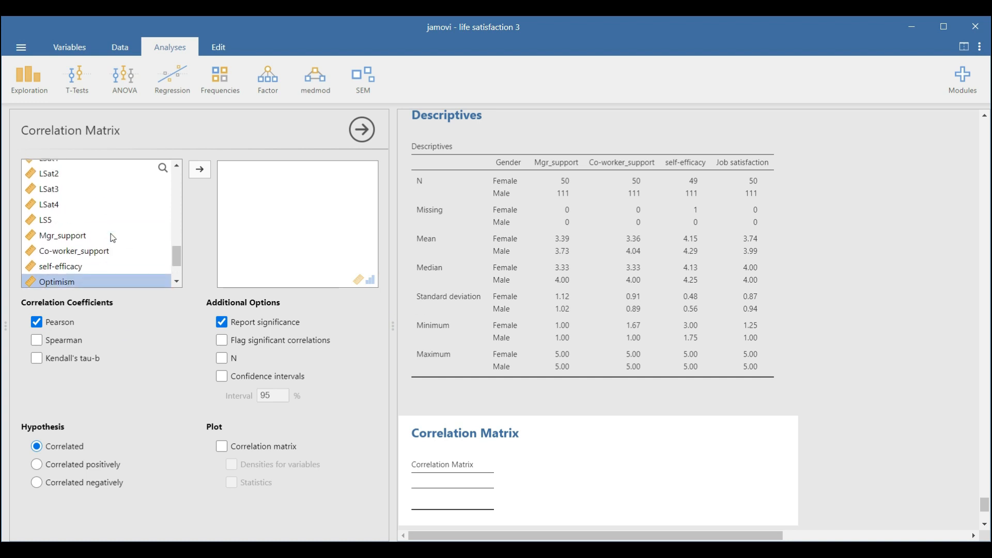
pyautogui.click(71, 241)
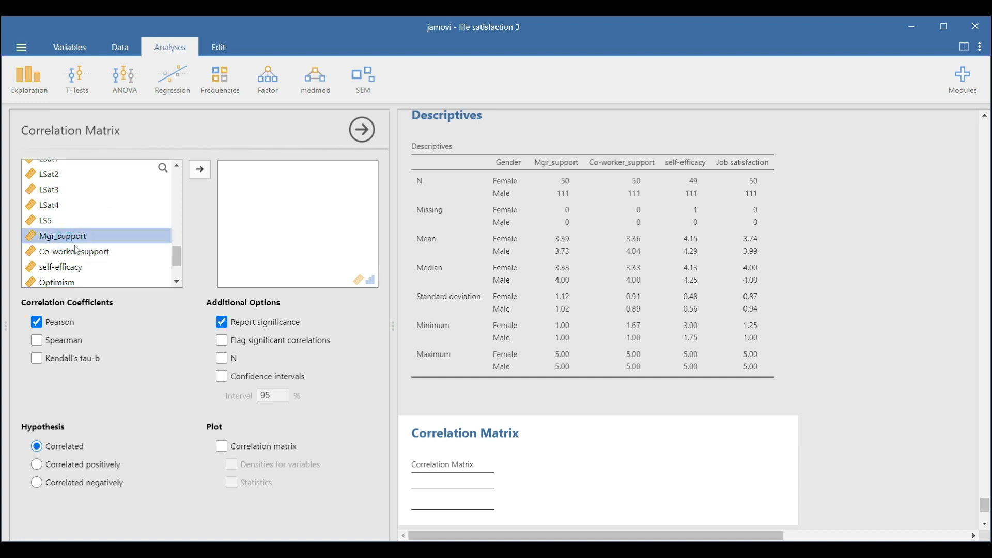
pyautogui.keyDown('shift'); pyautogui.click(73, 252); pyautogui.keyUp('shift')
pyautogui.keyDown('shift'); pyautogui.click(77, 267); pyautogui.keyUp('shift')
pyautogui.scroll(-2, 78, 266)
pyautogui.keyDown('ctrl'); pyautogui.click(67, 234); pyautogui.keyUp('ctrl')
pyautogui.click(202, 171)
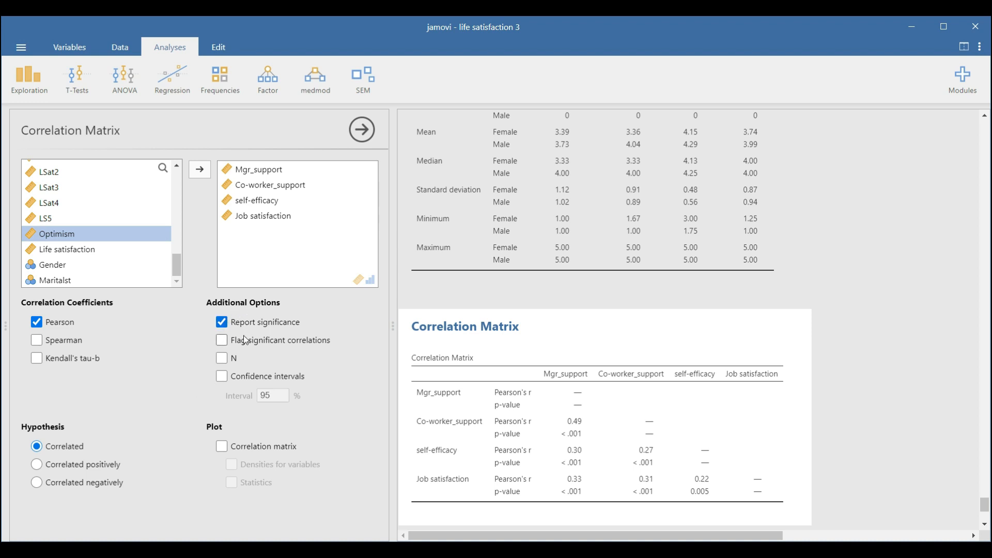
# Step: Flag the significant correlations and add the correlation matrix plot to the results
pyautogui.click(223, 339)
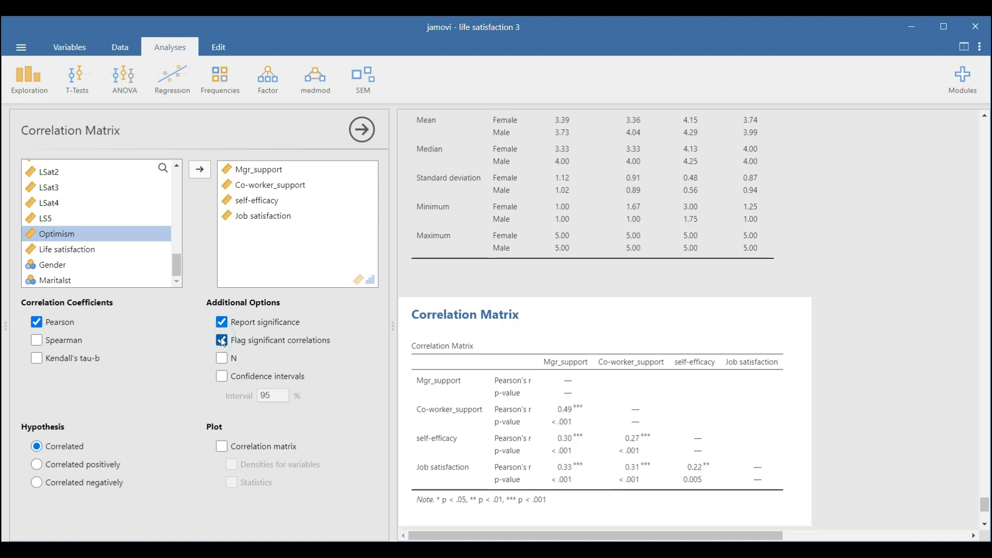
pyautogui.scroll(-4, 550, 420)
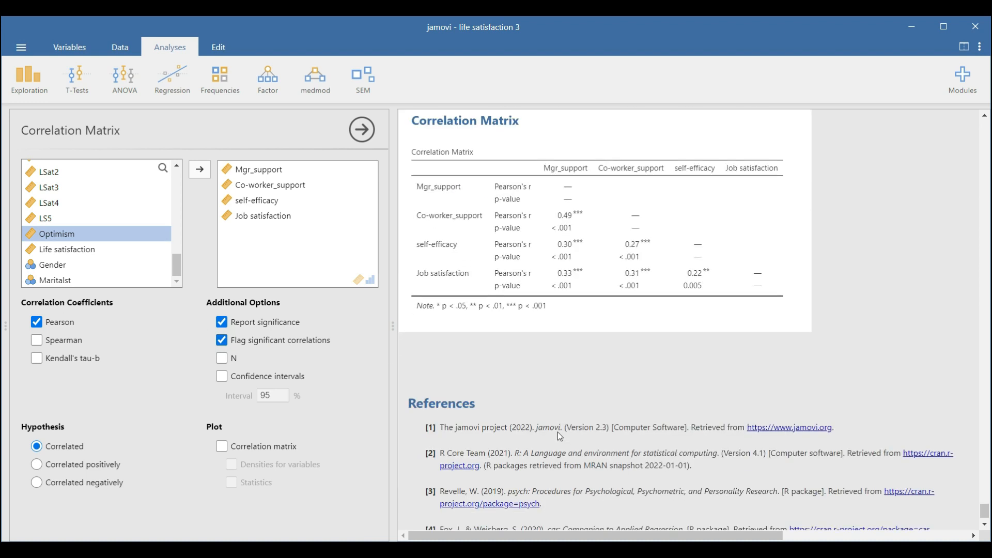
pyautogui.click(228, 449)
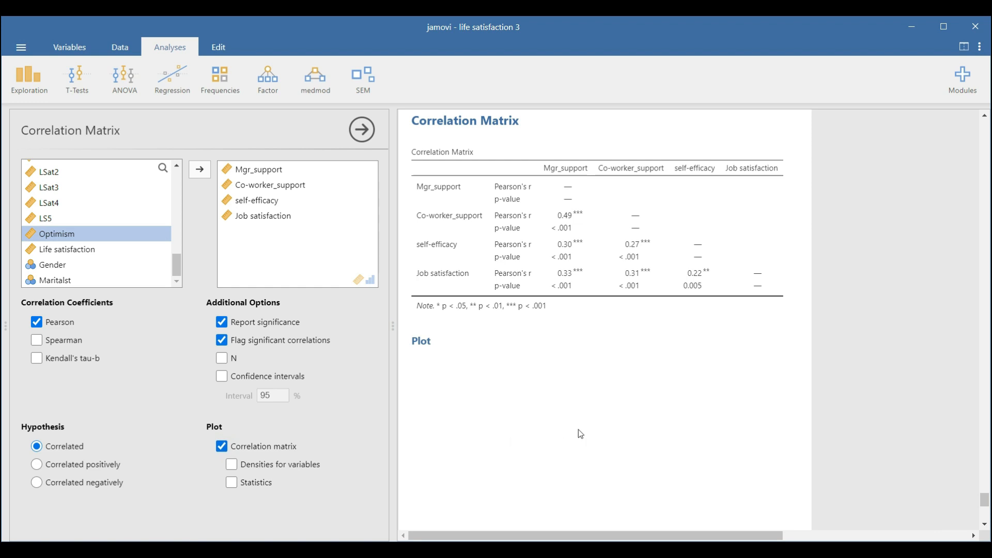
pyautogui.scroll(-4, 610, 424)
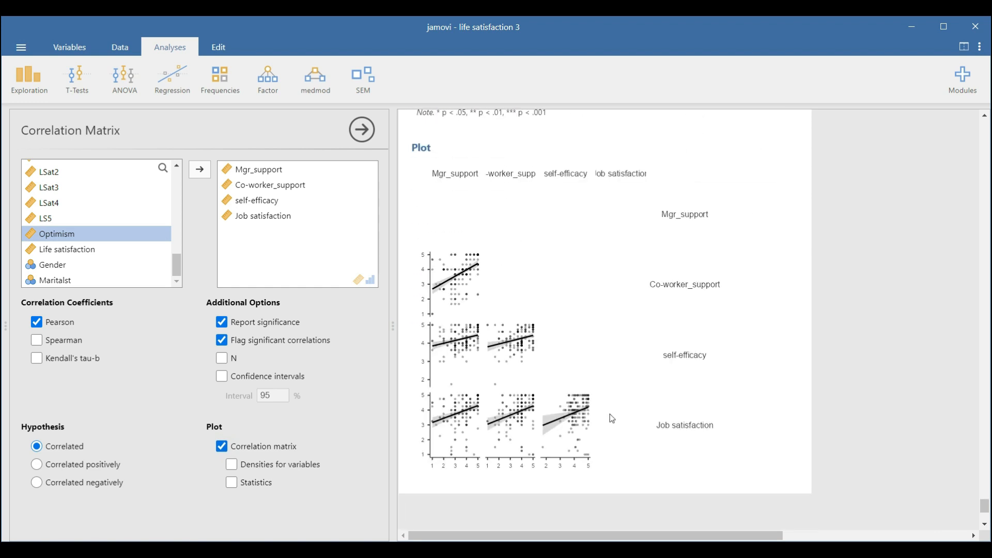
# Step: Try showing the densities for variables in the correlation matrix plot, turn them back off and review the correlation results
pyautogui.click(234, 466)
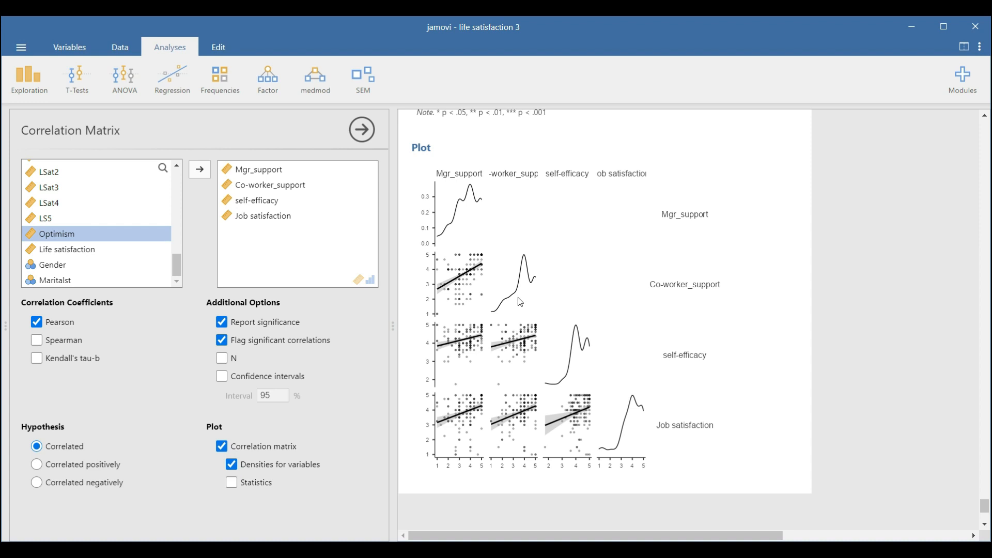
pyautogui.click(232, 467)
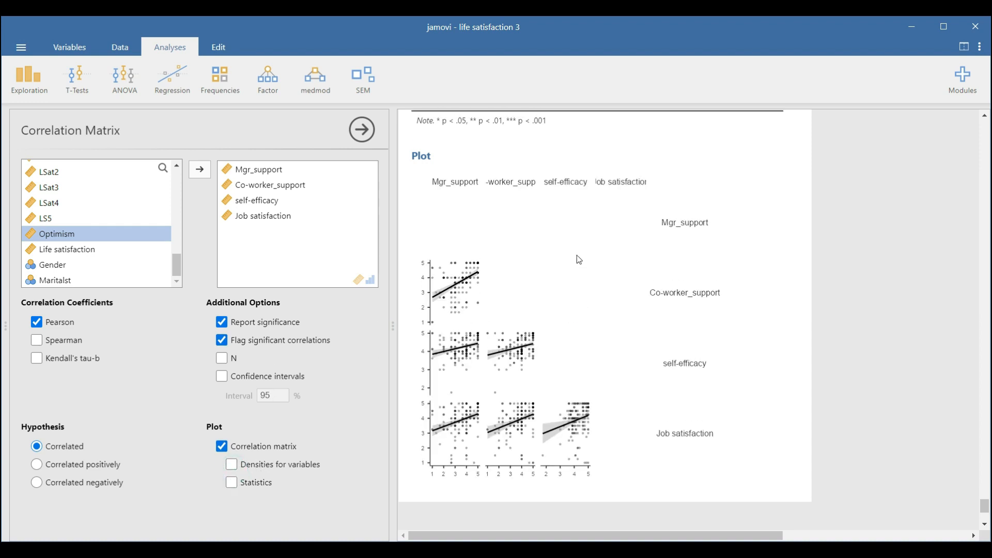
pyautogui.scroll(4, 579, 259)
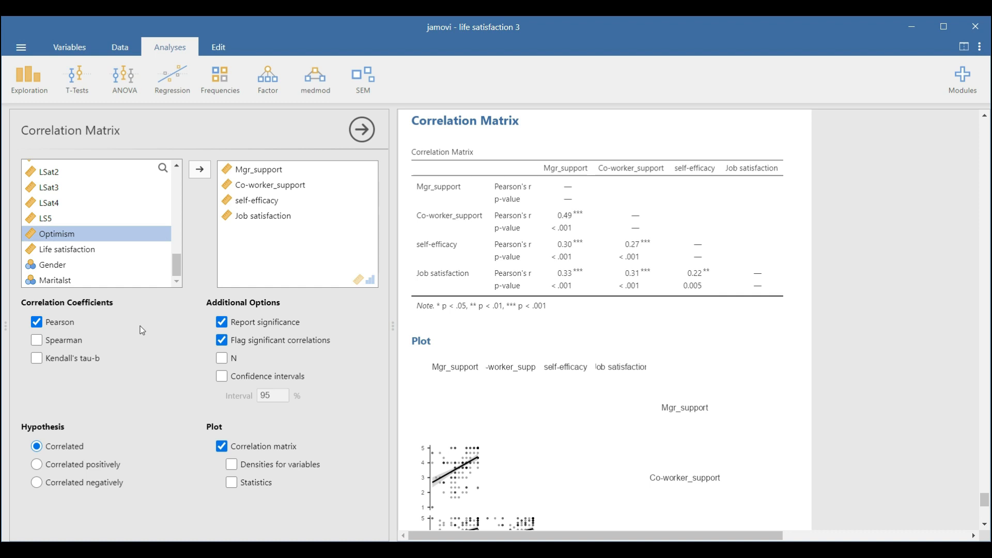
pyautogui.scroll(-4, 528, 417)
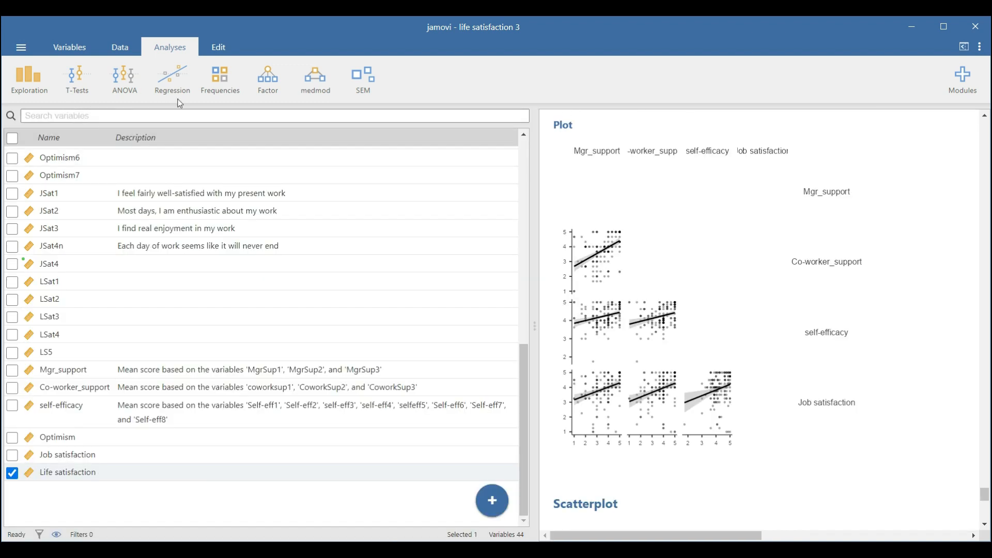
# Step: Create a Scatterplot with Co-worker_support on the X-axis, Job satisfaction on the Y-axis and a linear regression line
pyautogui.click(36, 88)
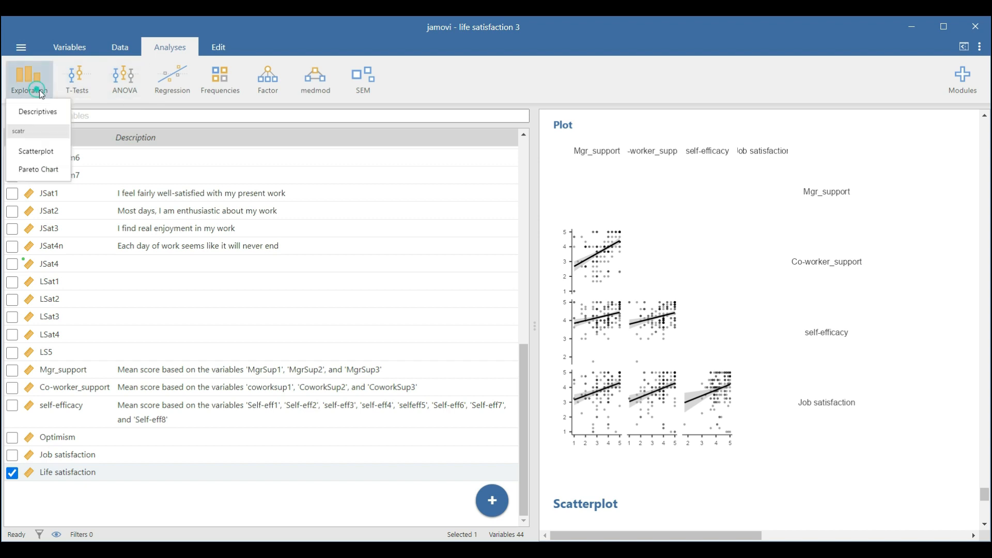
pyautogui.click(40, 153)
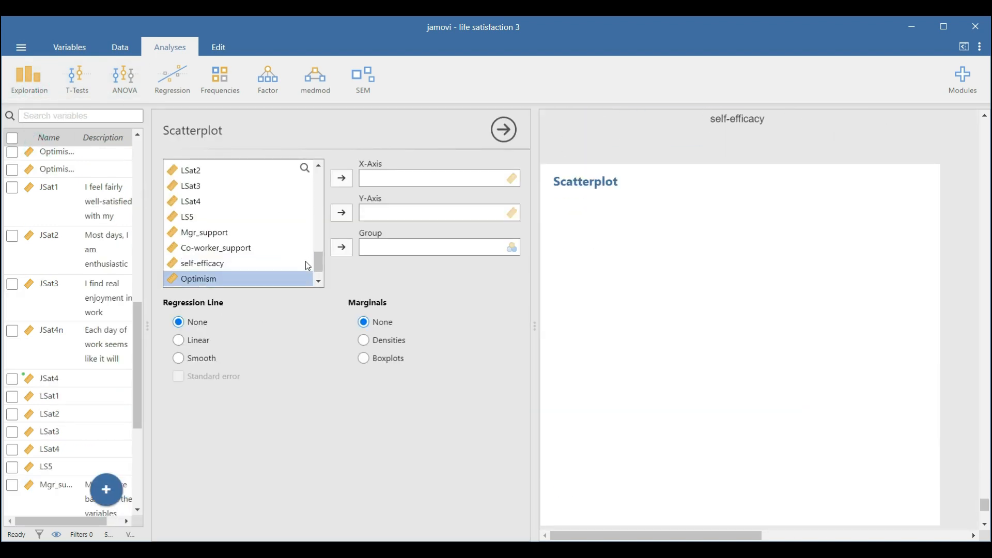
pyautogui.scroll(-1, 297, 258)
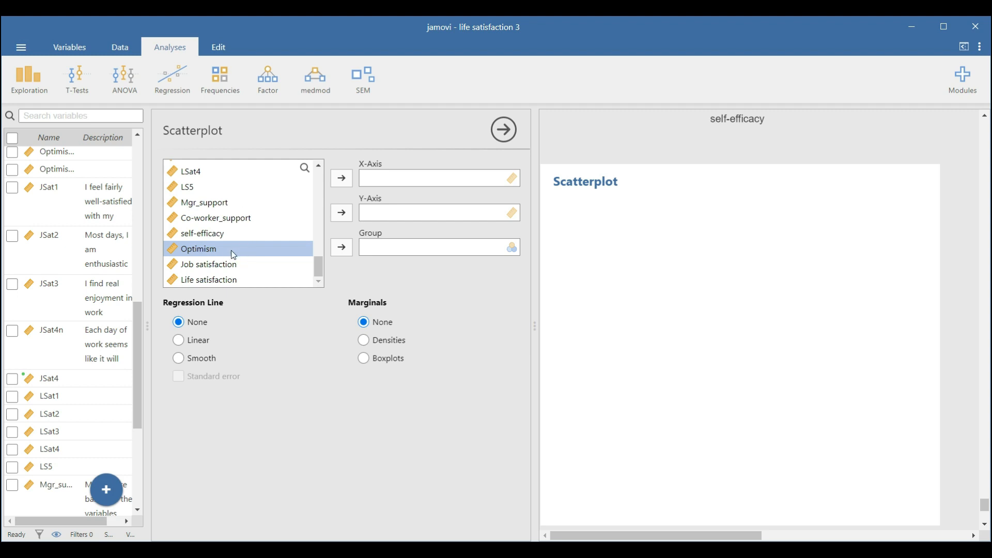
pyautogui.click(201, 219)
pyautogui.click(340, 180)
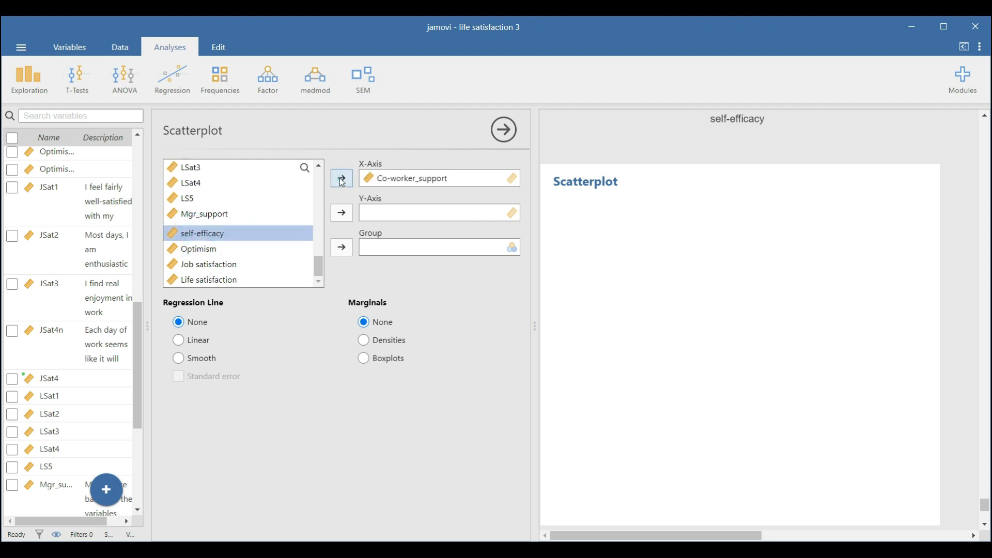
pyautogui.click(198, 265)
pyautogui.click(342, 213)
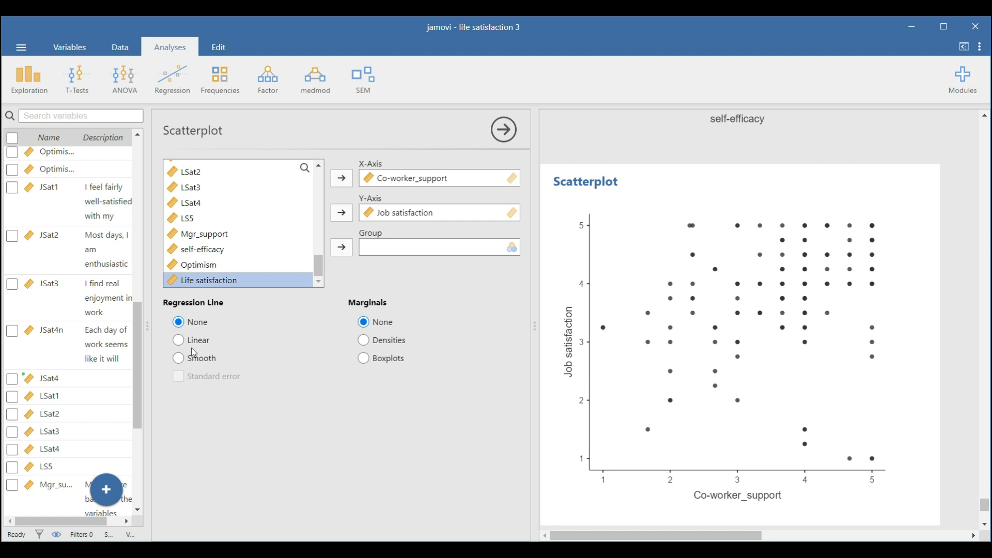
pyautogui.click(179, 341)
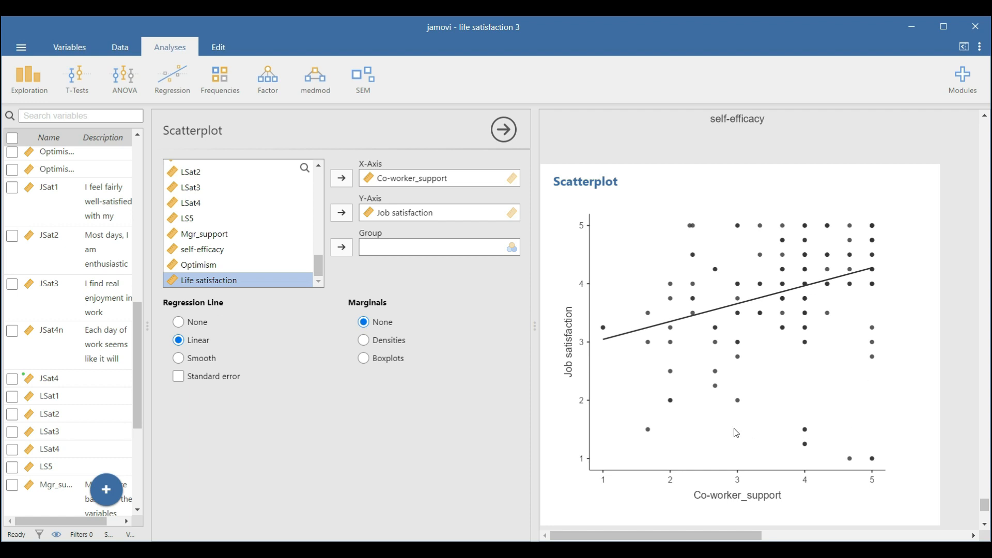
# Step: Replace the scatterplot's X-axis variable with self-efficacy and compare the smooth regression line before restoring the linear one
pyautogui.click(413, 182)
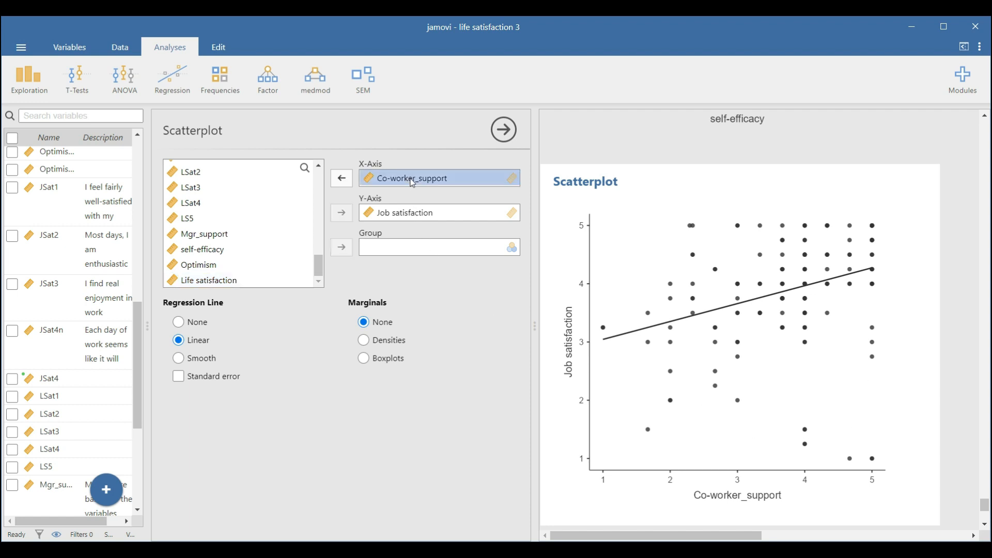
pyautogui.click(347, 183)
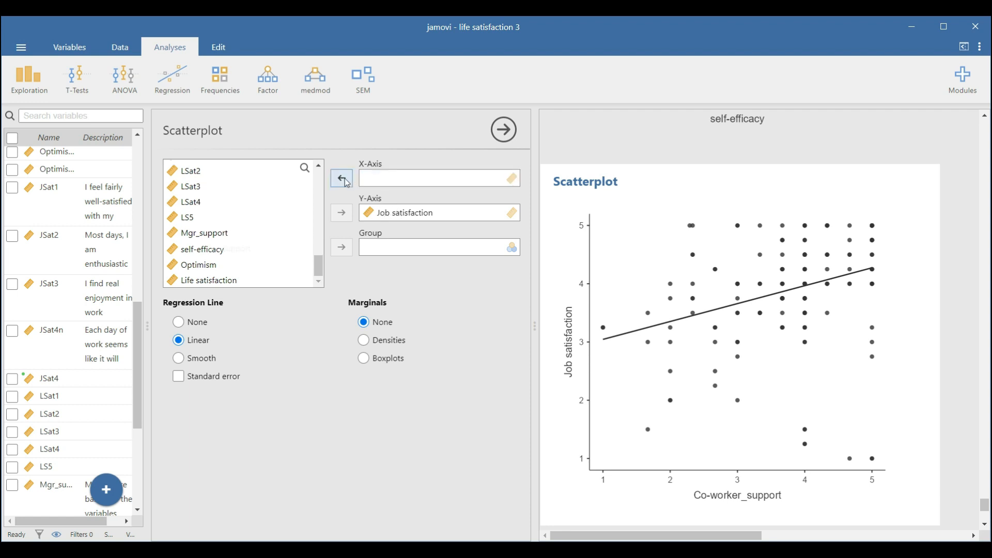
pyautogui.click(193, 250)
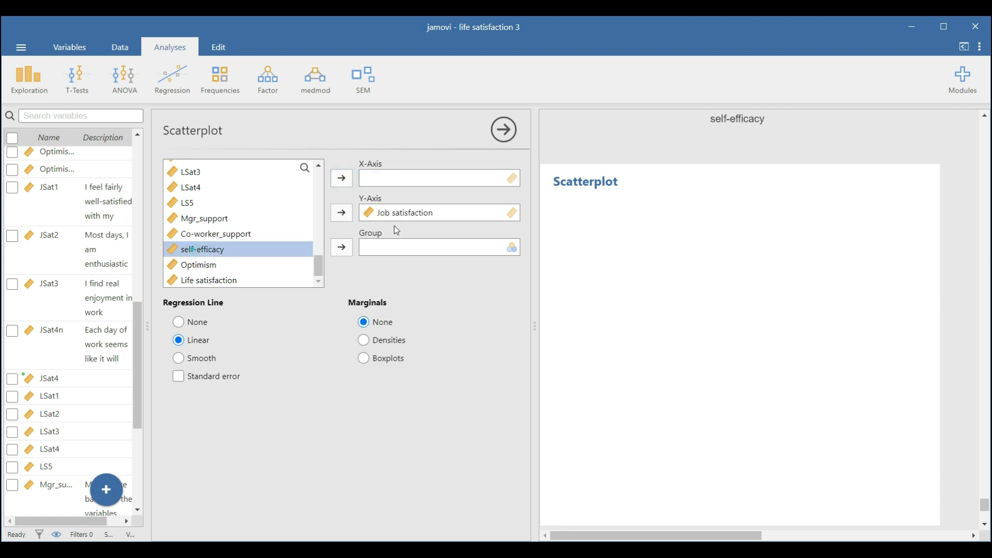
pyautogui.click(343, 184)
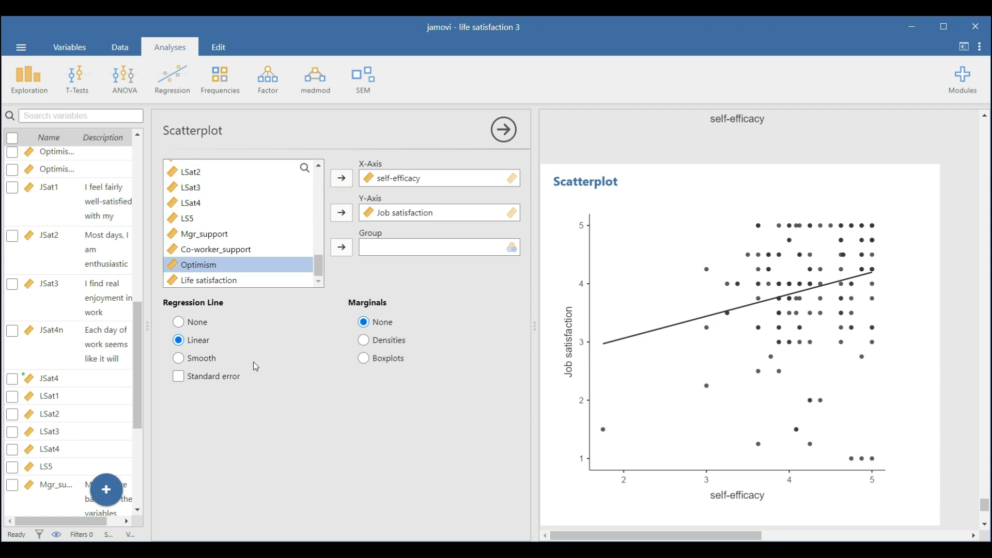
pyautogui.click(179, 358)
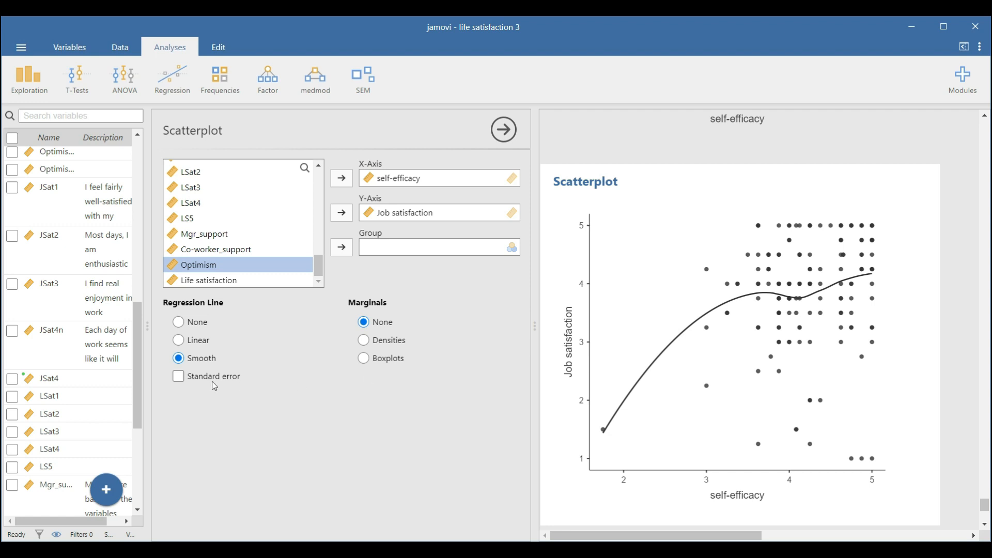
pyautogui.click(178, 341)
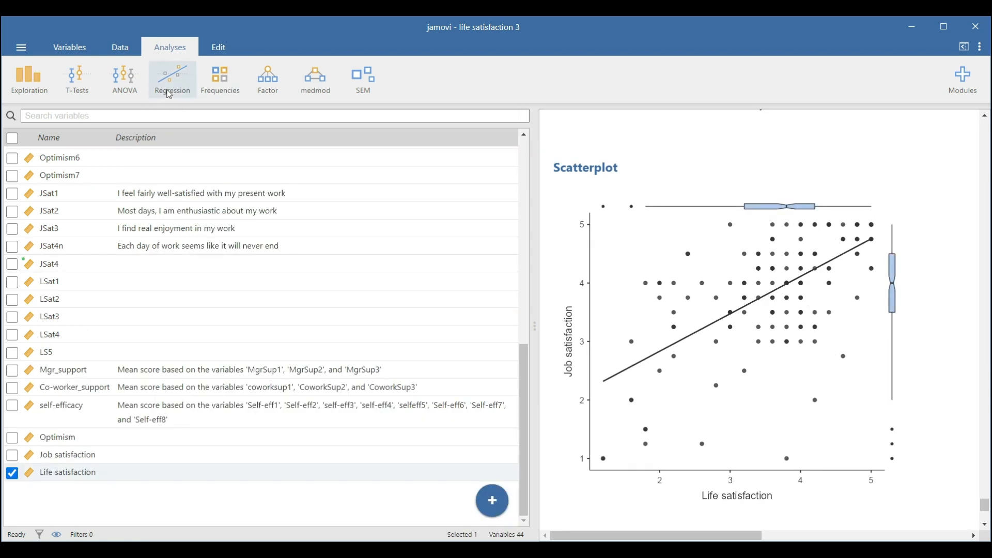
# Step: Start a Linear Regression with Job satisfaction as the dependent variable
pyautogui.click(172, 83)
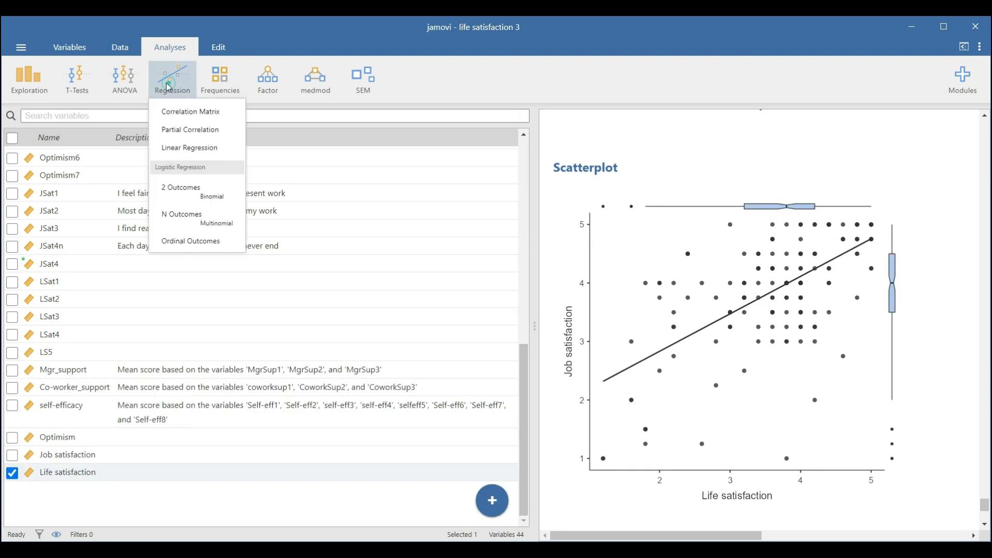
pyautogui.click(188, 149)
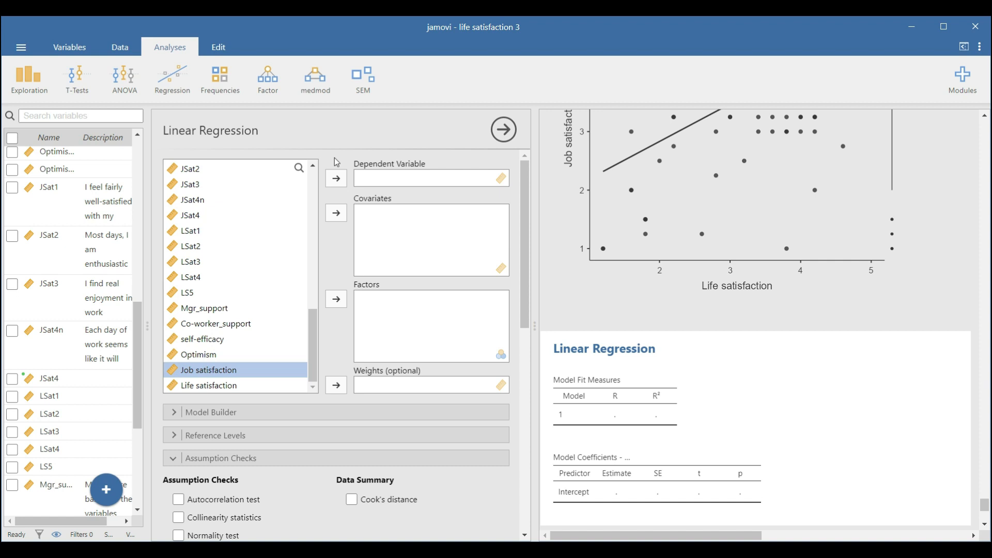
pyautogui.click(337, 180)
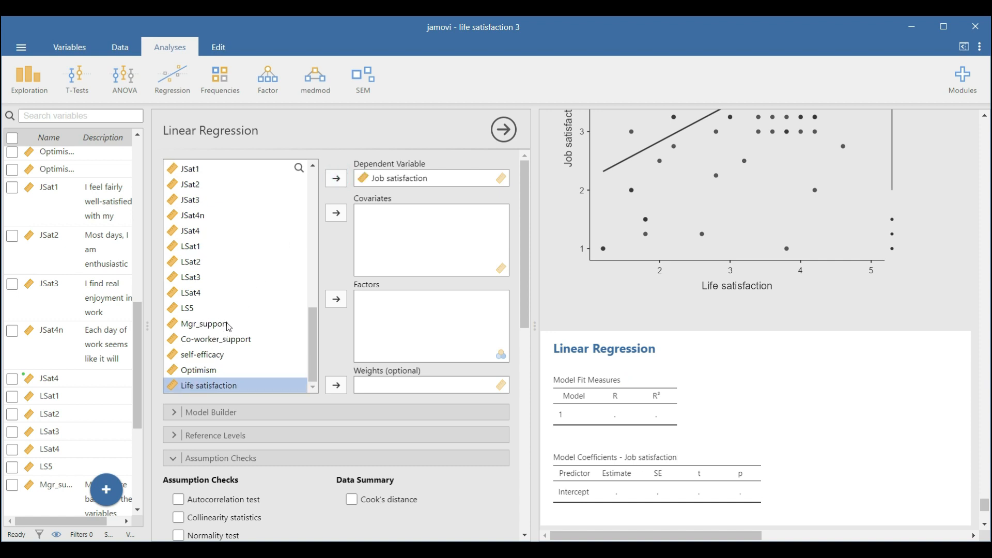
# Step: Add Mgr_support, Co-worker_support and self-efficacy as covariates and review the model fit and coefficients
pyautogui.click(388, 212)
pyautogui.click(208, 325)
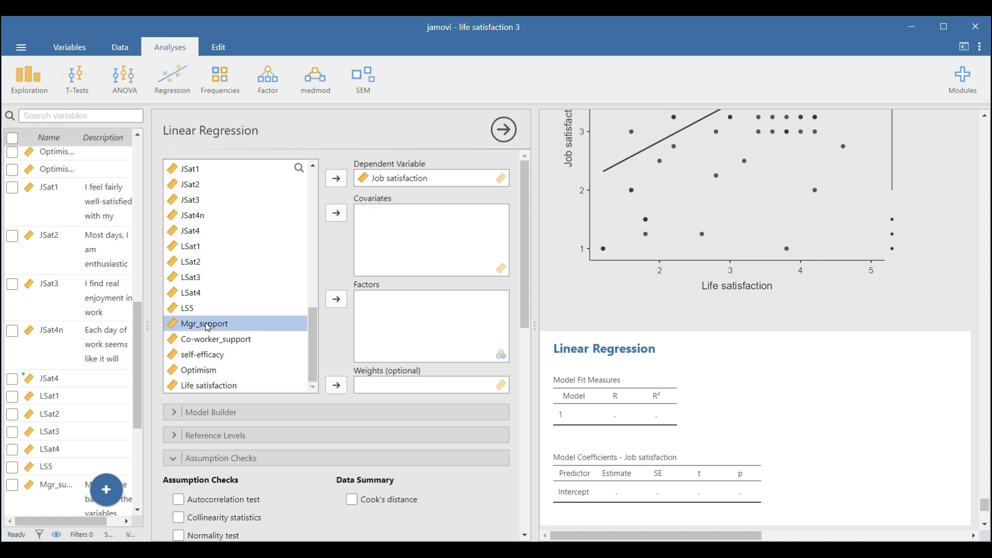
pyautogui.keyDown('shift'); pyautogui.click(208, 339); pyautogui.keyUp('shift')
pyautogui.keyDown('shift'); pyautogui.click(209, 354); pyautogui.keyUp('shift')
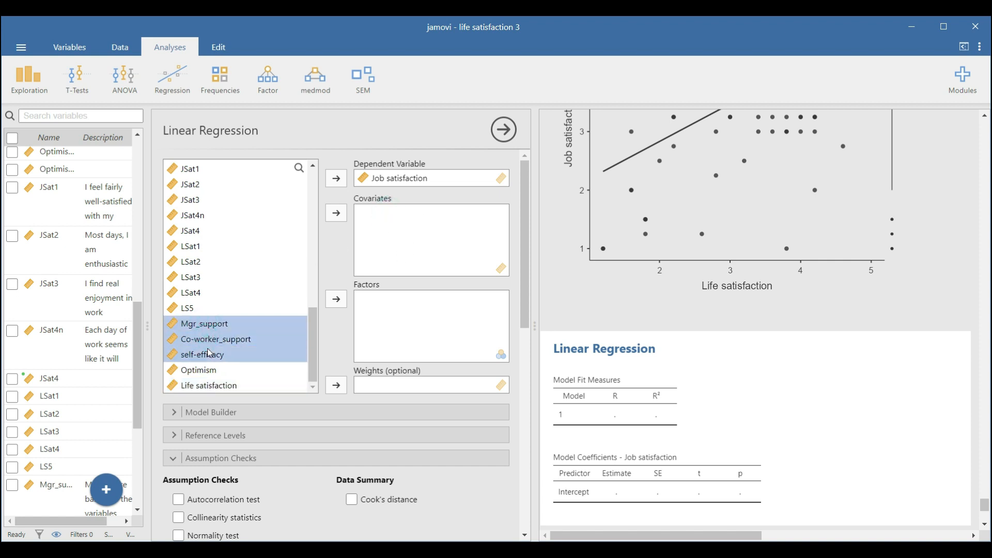
pyautogui.click(336, 214)
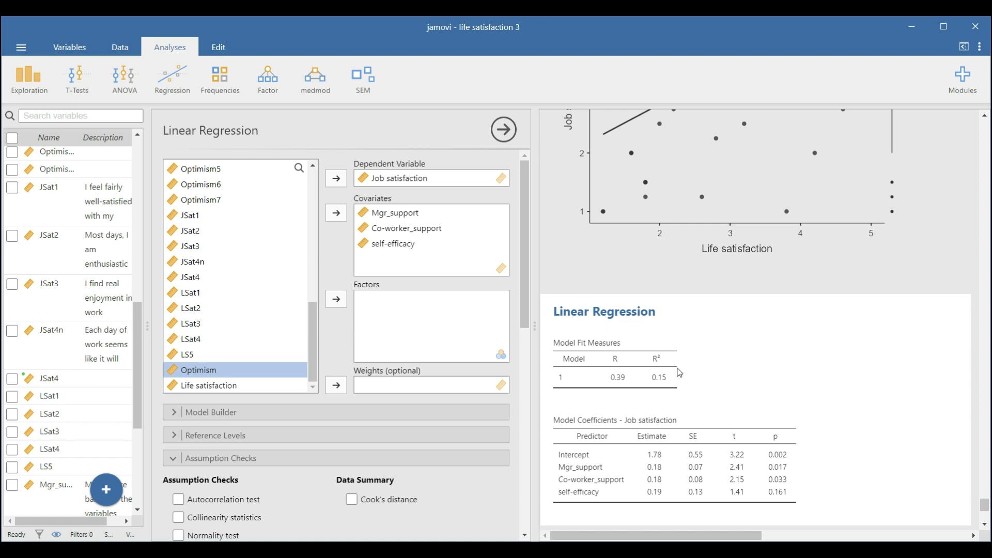
pyautogui.scroll(-1, 713, 388)
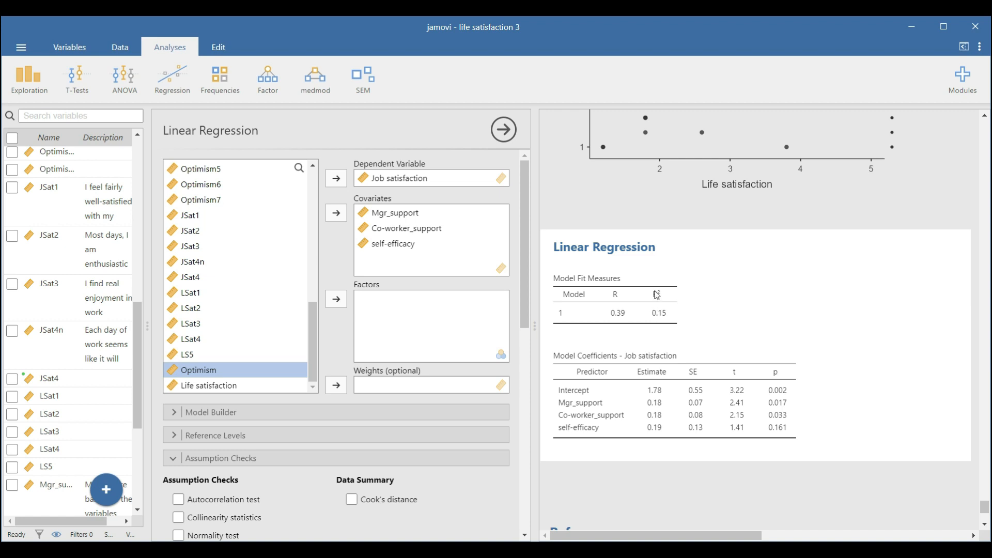
pyautogui.scroll(-2, 663, 354)
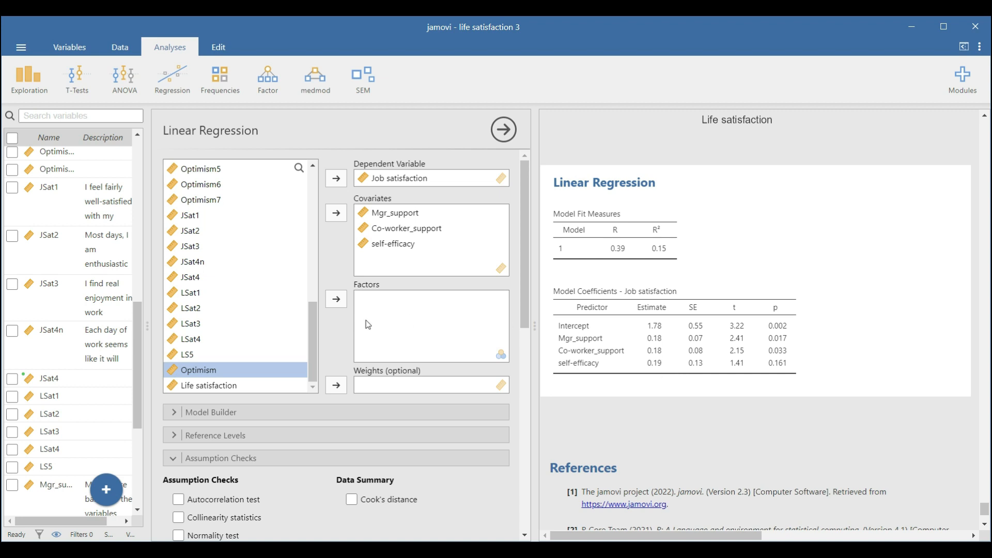
# Step: Split the predictors into two blocks, keeping self-efficacy in Block 1 and moving Mgr_support and Co-worker_support to a new Block 2
pyautogui.click(177, 419)
pyautogui.scroll(-3, 222, 381)
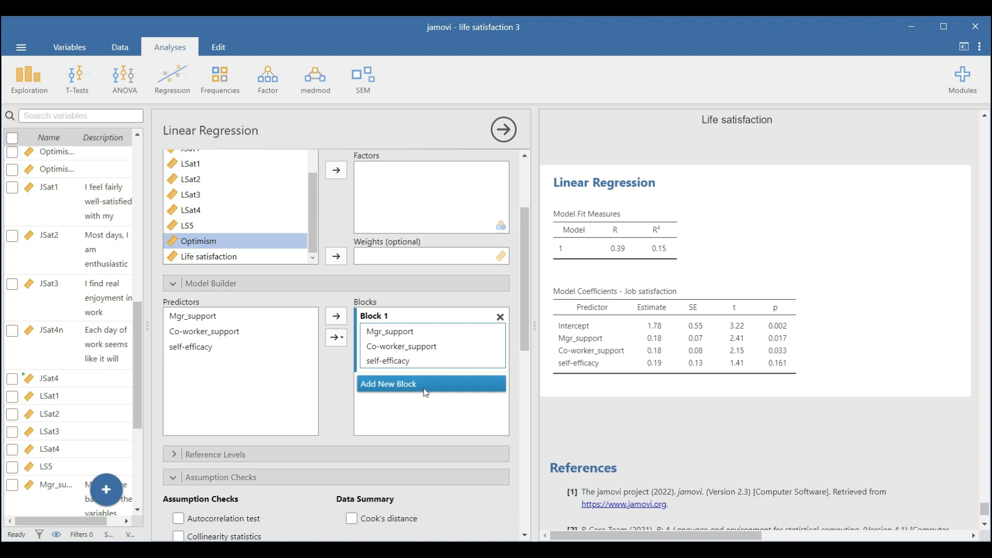
pyautogui.click(408, 383)
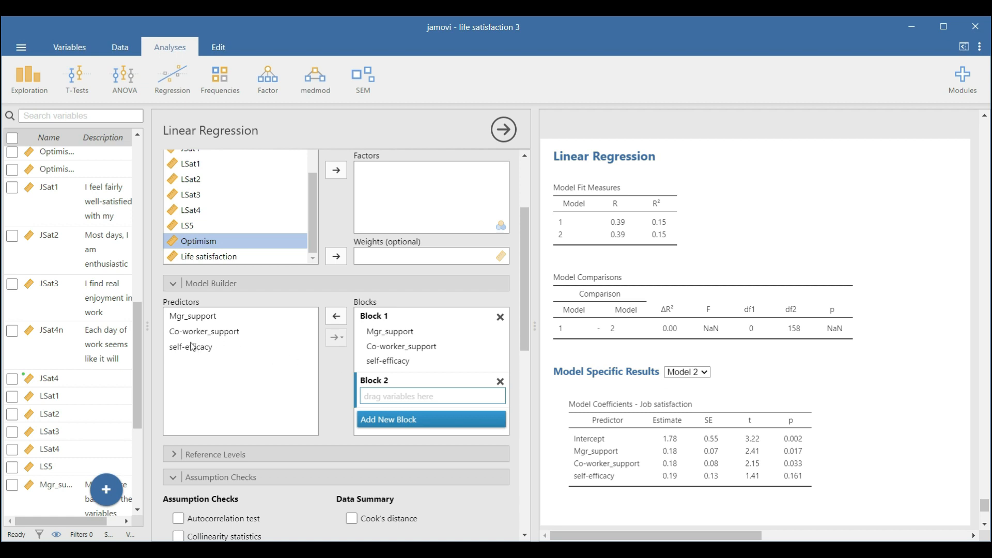
pyautogui.moveTo(200, 322); pyautogui.dragTo(408, 400)
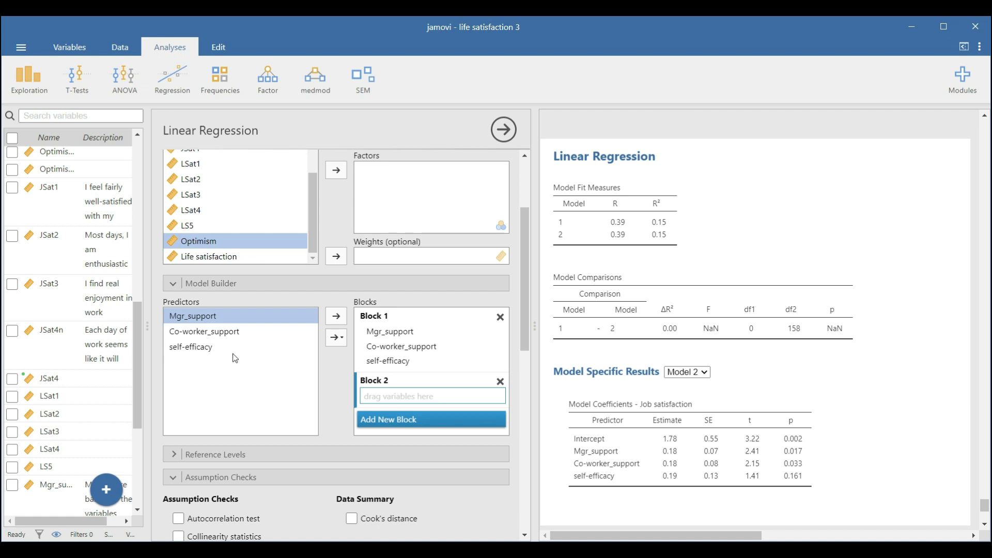
pyautogui.moveTo(228, 336); pyautogui.dragTo(408, 407)
pyautogui.click(400, 345)
pyautogui.moveTo(396, 331); pyautogui.dragTo(409, 400)
pyautogui.moveTo(403, 332); pyautogui.dragTo(404, 386)
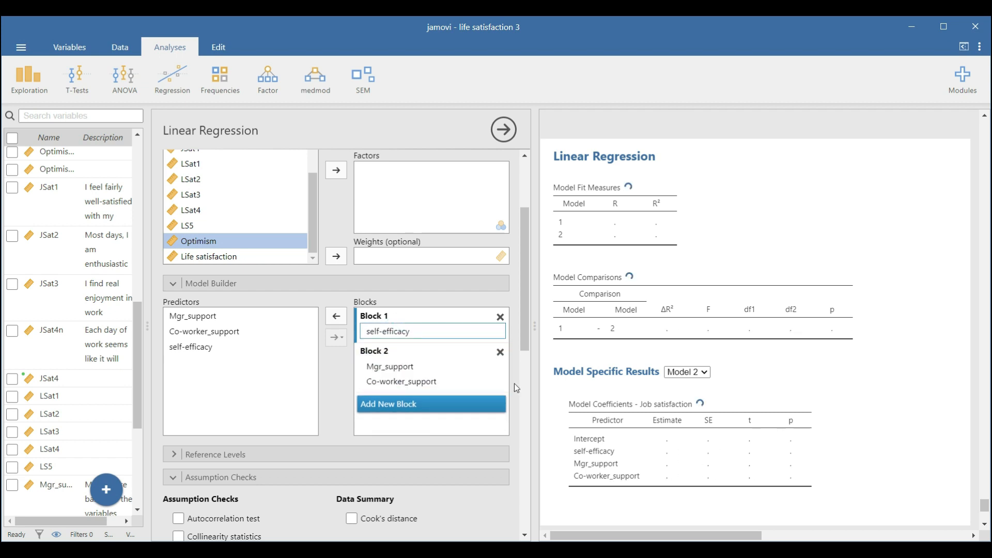
# Step: Compare the model fit, model comparison and coefficients of Model 1 and Model 2, ending on the Model 2 results
pyautogui.scroll(-2, 729, 350)
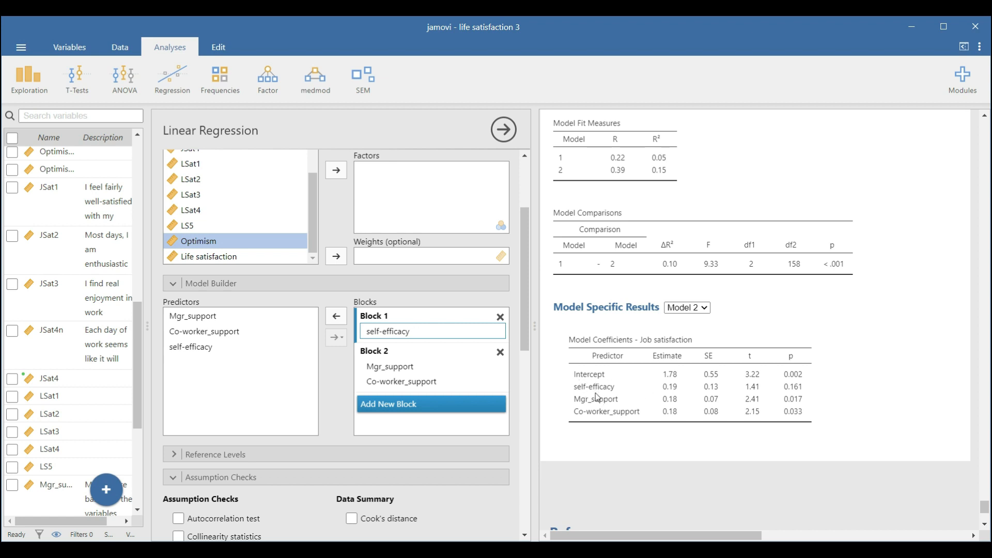
pyautogui.scroll(2, 633, 336)
pyautogui.click(709, 376)
pyautogui.click(686, 383)
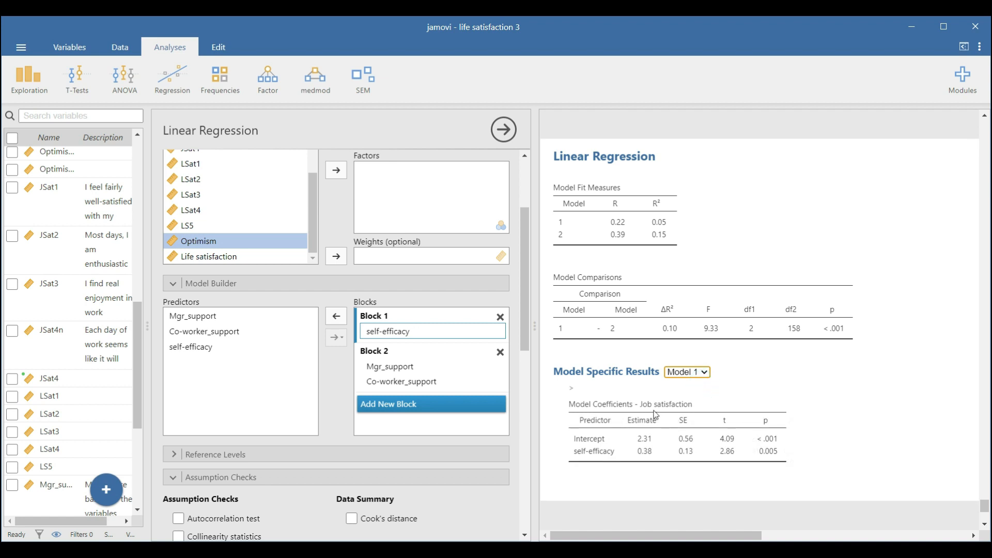
pyautogui.click(700, 373)
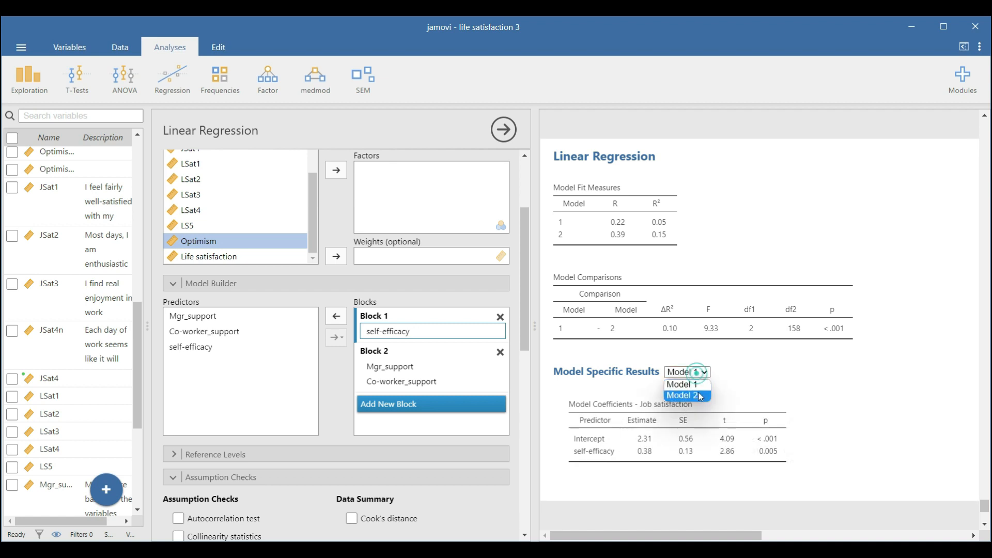
pyautogui.click(698, 394)
pyautogui.scroll(-1, 605, 472)
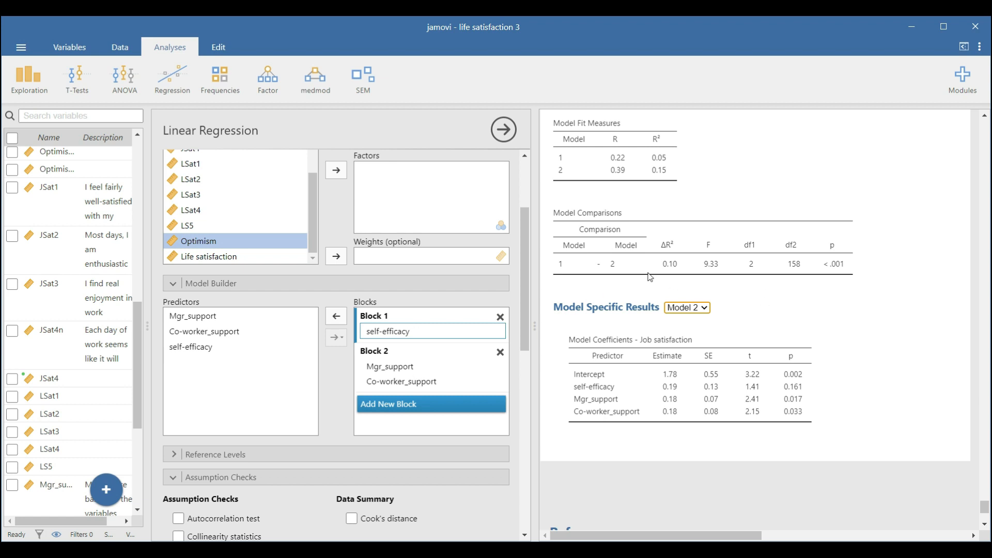
pyautogui.scroll(1, 650, 276)
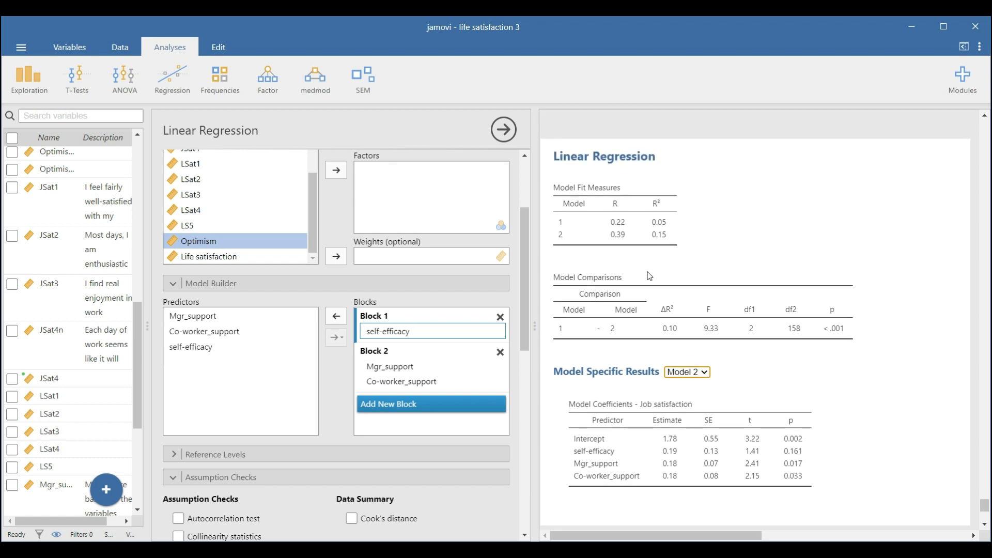
pyautogui.scroll(-1, 649, 276)
pyautogui.click(697, 307)
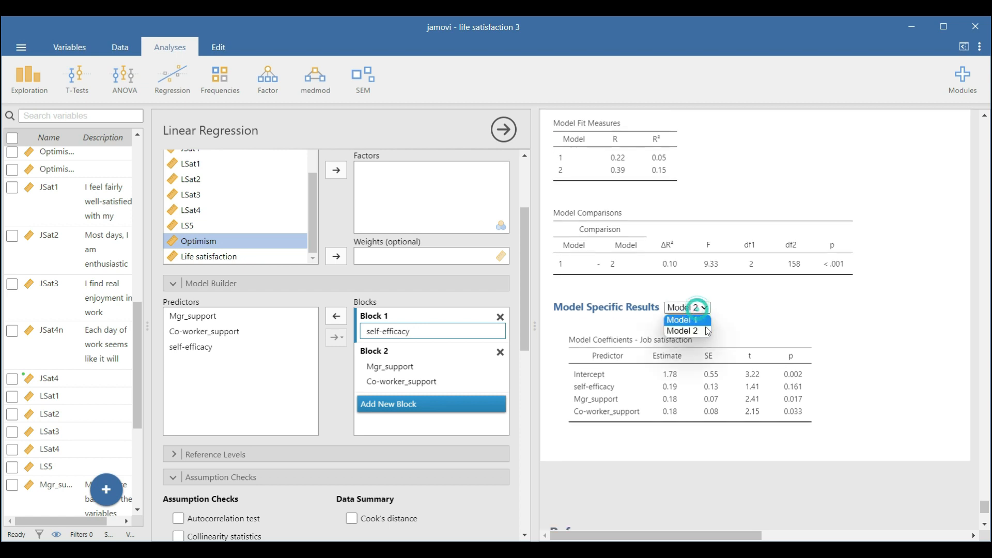
pyautogui.click(689, 319)
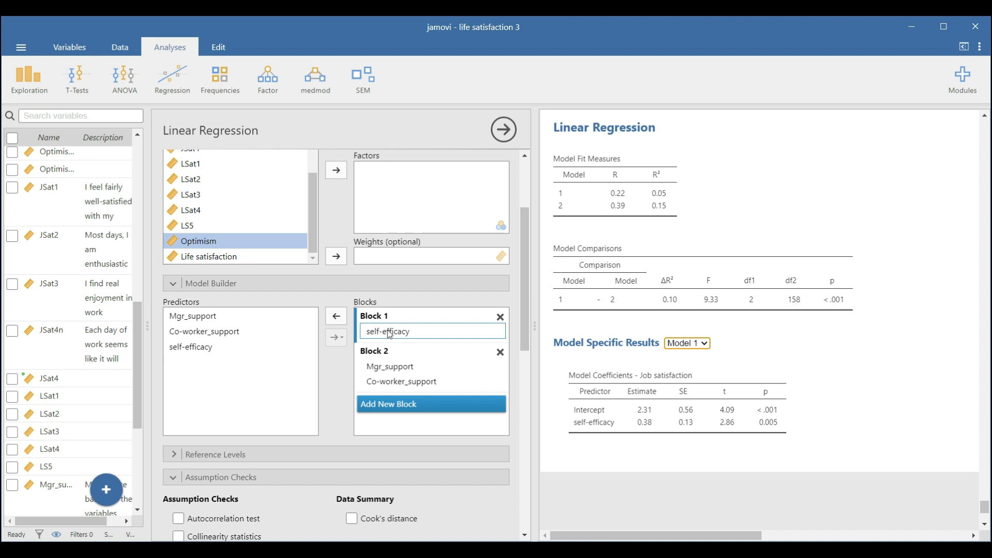
pyautogui.click(695, 344)
pyautogui.click(693, 363)
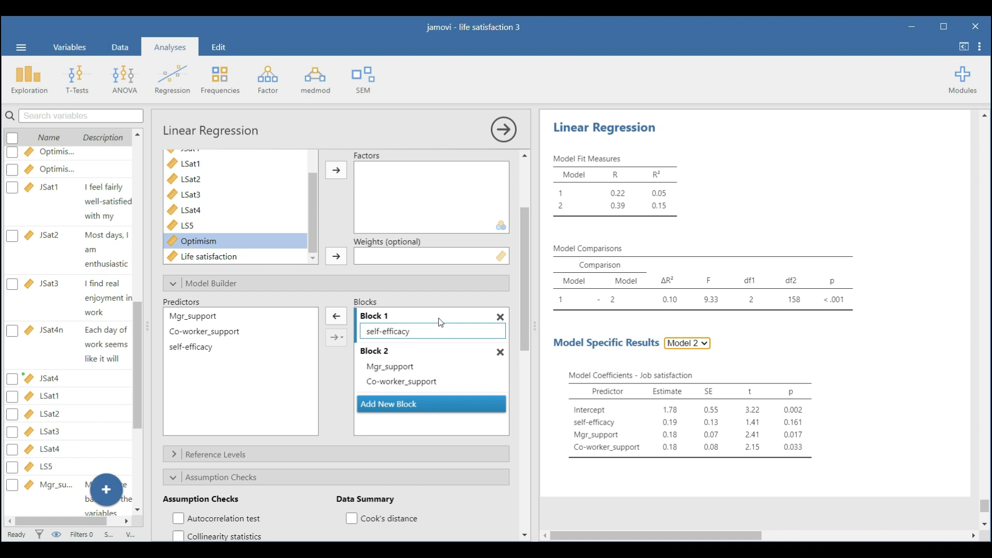
# Step: Add collinearity statistics and the normality test to the regression's assumption checks and review their tables
pyautogui.scroll(-3, 264, 347)
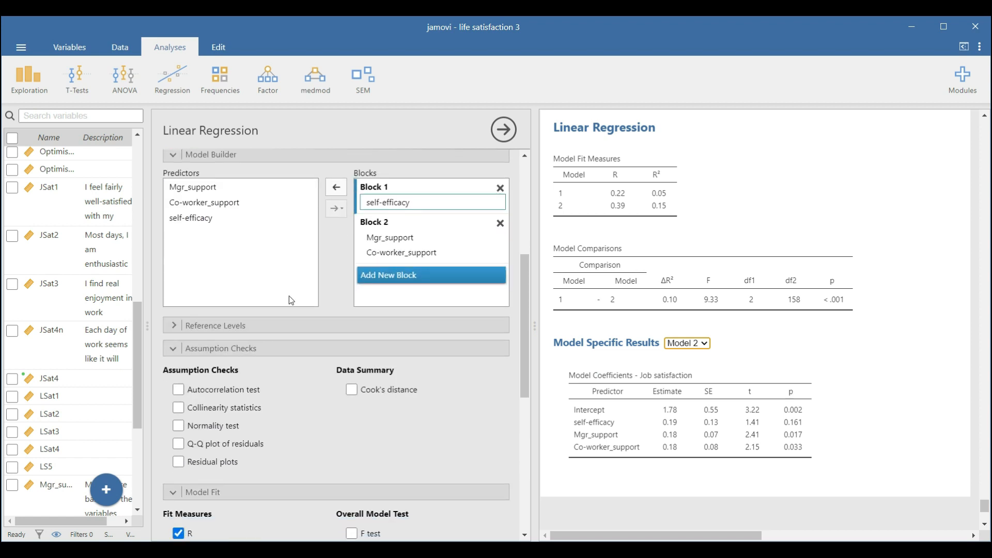
pyautogui.scroll(-3, 316, 287)
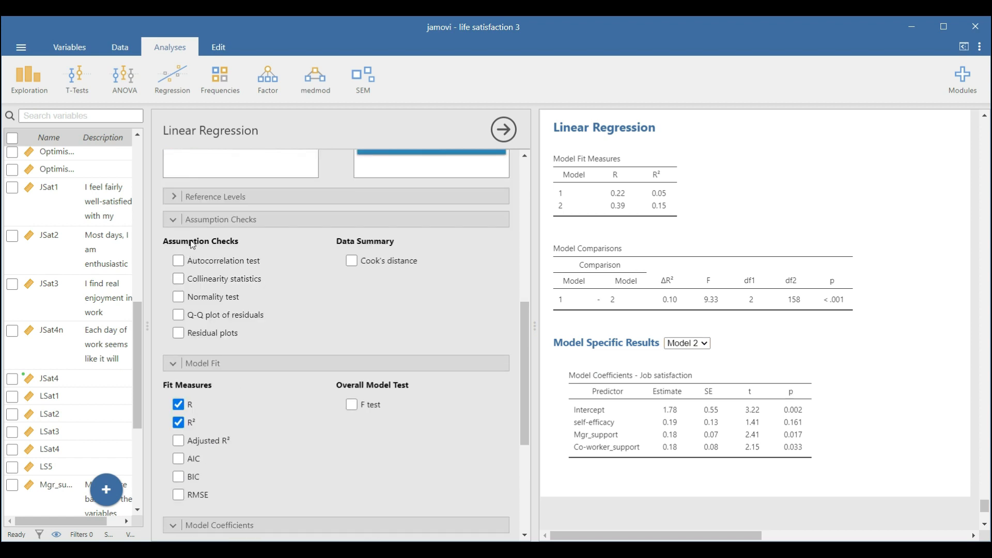
pyautogui.click(178, 283)
pyautogui.scroll(-4, 721, 287)
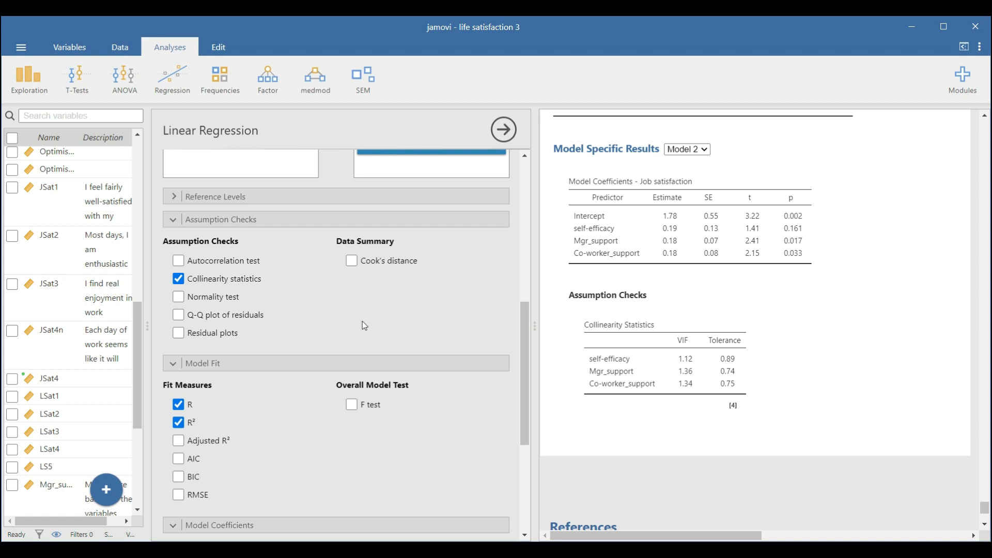
pyautogui.click(181, 299)
pyautogui.scroll(-3, 799, 324)
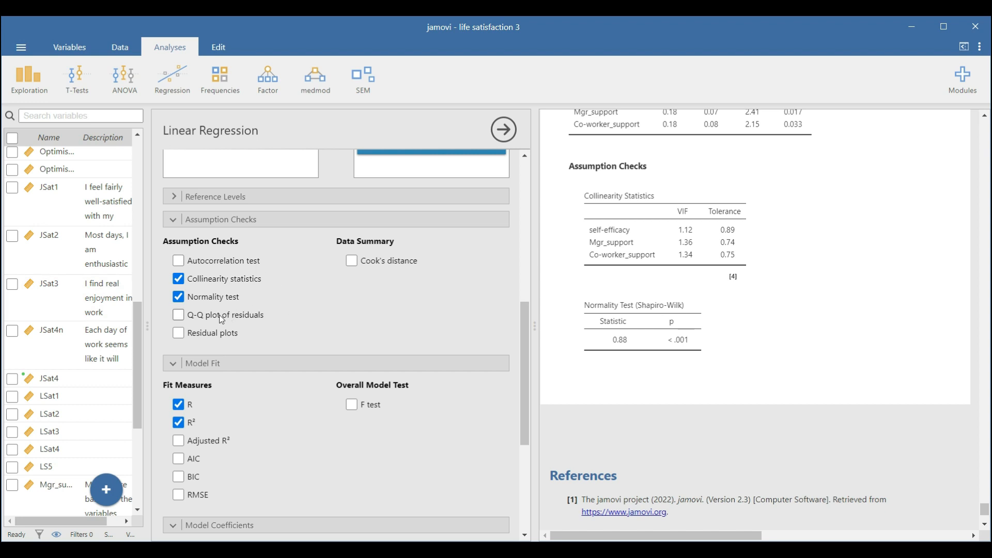
# Step: Add a Q-Q plot of residuals to the assumption checks and examine it alongside the normality test
pyautogui.click(181, 316)
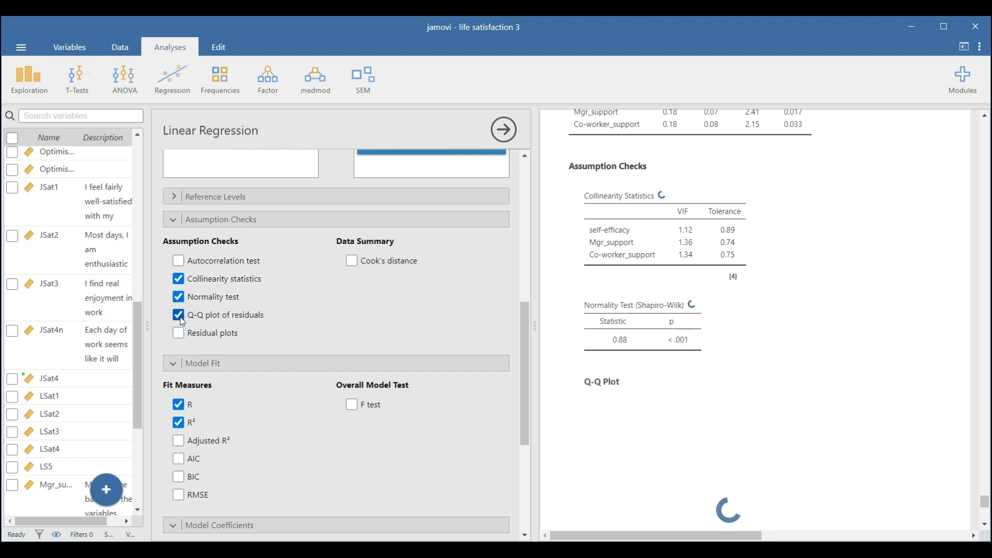
pyautogui.scroll(-5, 779, 357)
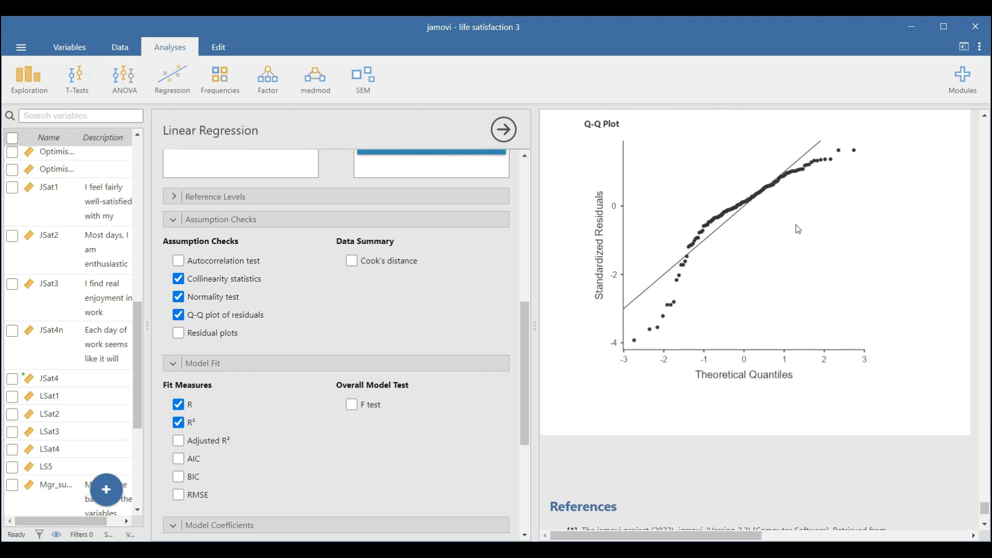
pyautogui.scroll(3, 798, 230)
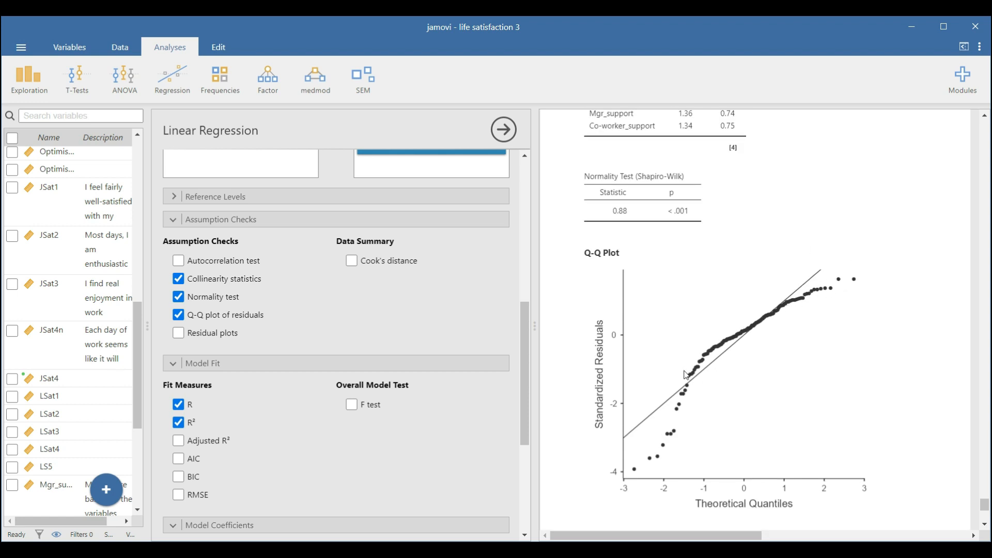
# Step: Try showing the residual plots and turn them back off
pyautogui.click(178, 333)
pyautogui.scroll(-5, 689, 413)
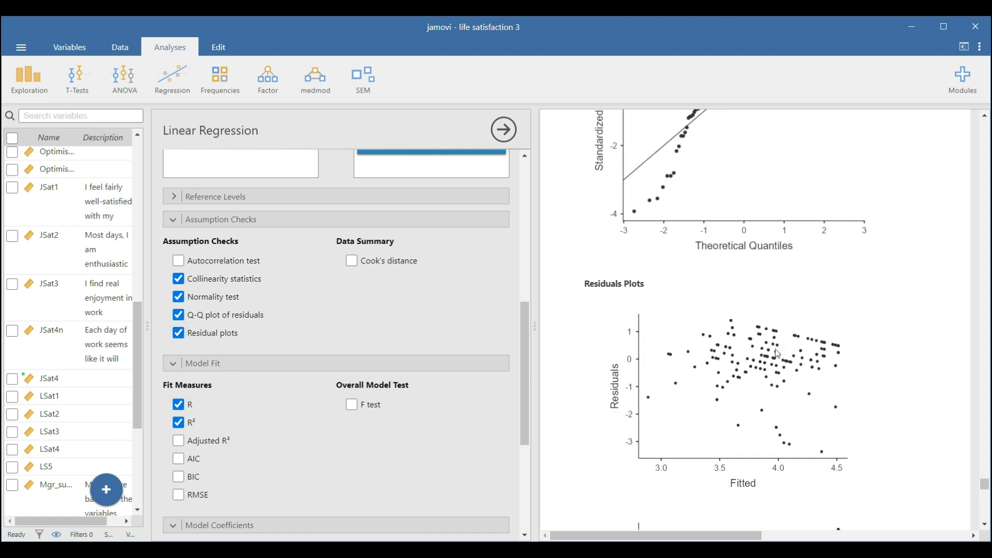
pyautogui.click(181, 335)
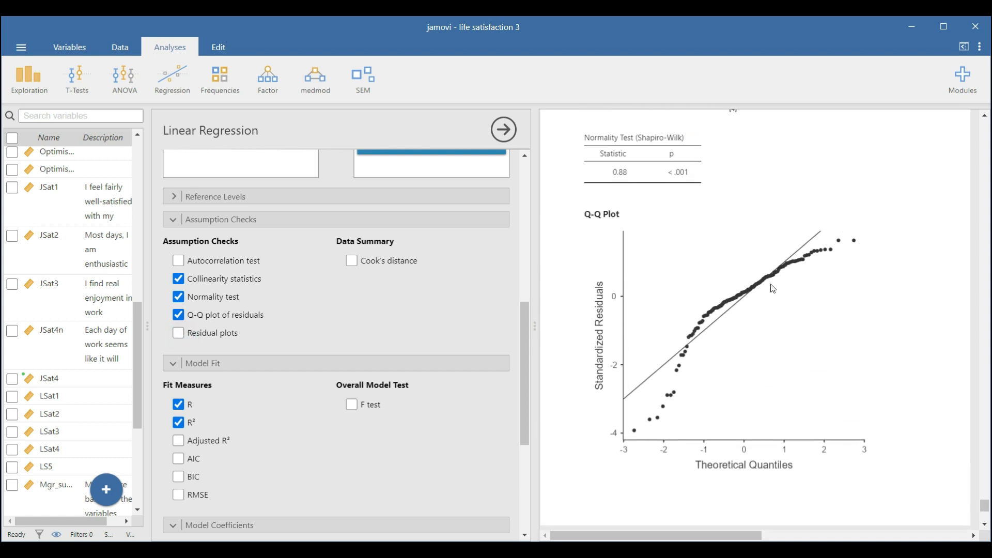
# Step: Add Adjusted R² to the fit measures and review it in the Model Fit Measures table
pyautogui.scroll(-3, 215, 358)
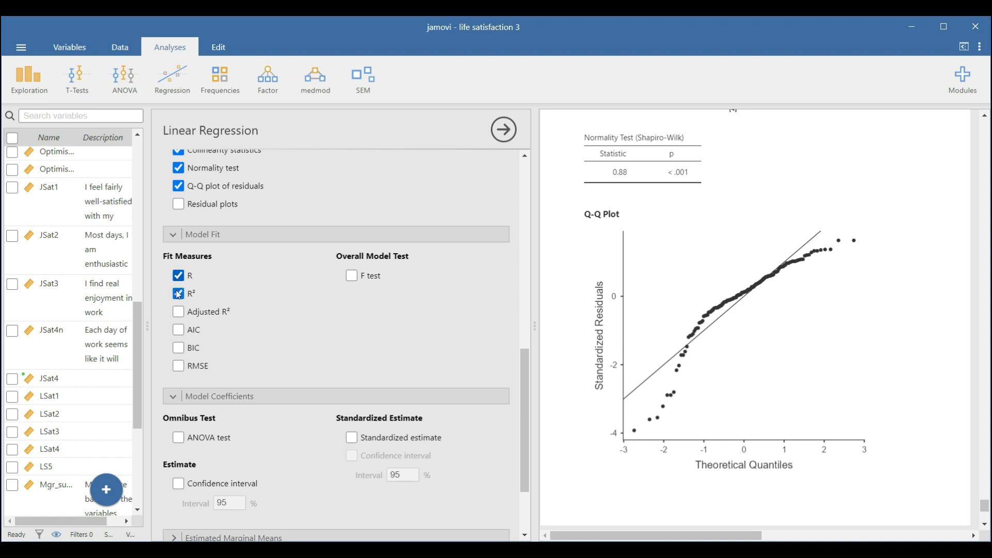
pyautogui.click(179, 312)
pyautogui.scroll(5, 752, 310)
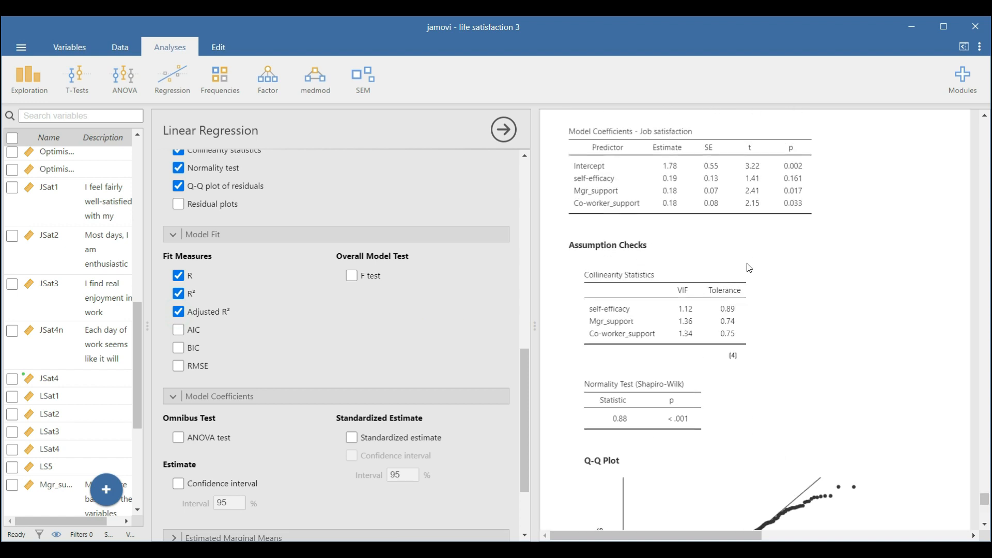
pyautogui.scroll(1, 749, 267)
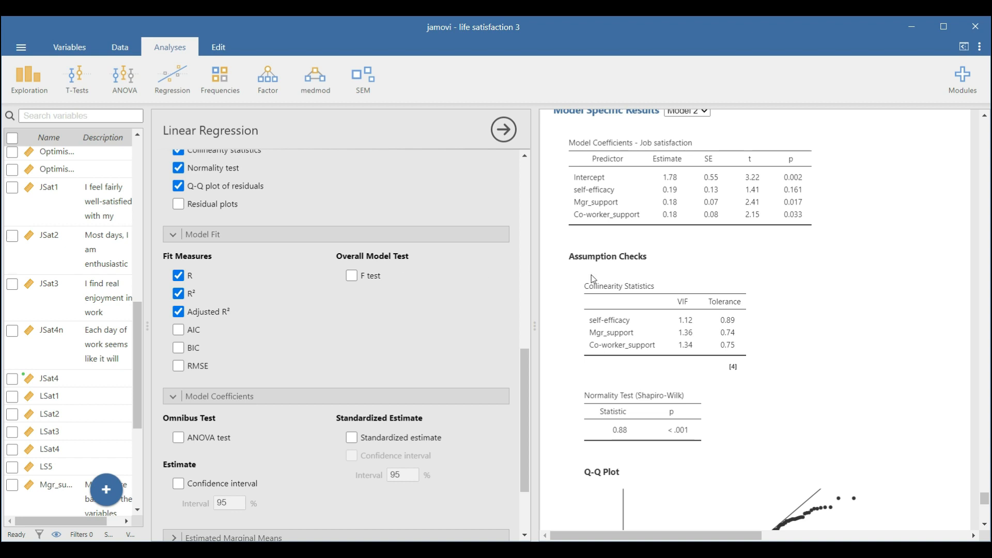
pyautogui.scroll(5, 683, 293)
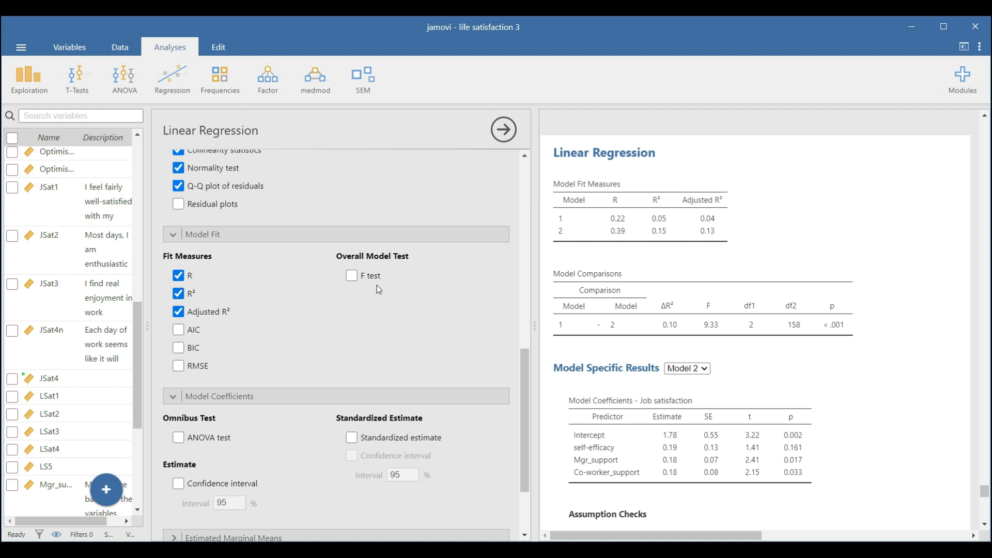
# Step: Remove the self-efficacy block so the two support variables form Block 1, add self-efficacy as a new Block 2 and review the results
pyautogui.scroll(4, 379, 289)
pyautogui.scroll(2, 378, 289)
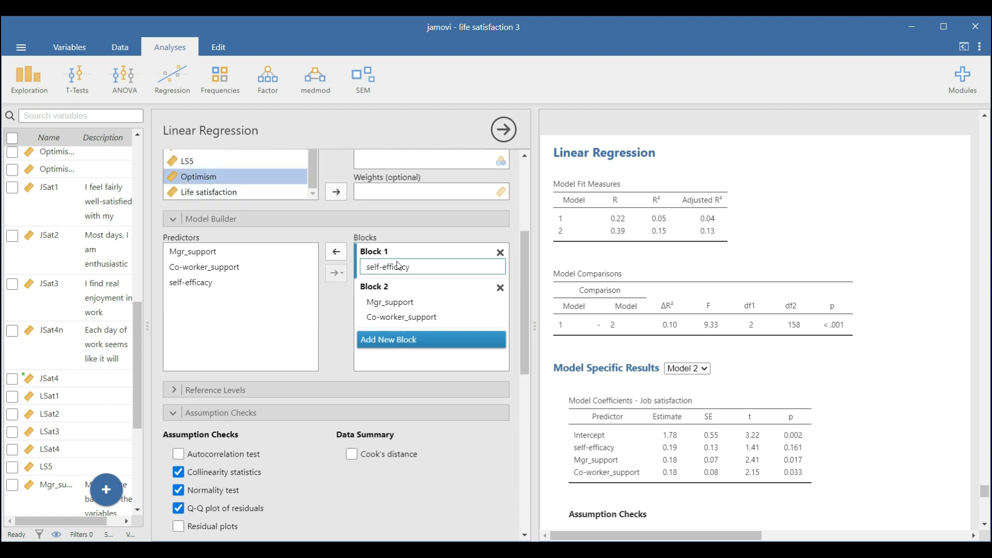
pyautogui.click(500, 253)
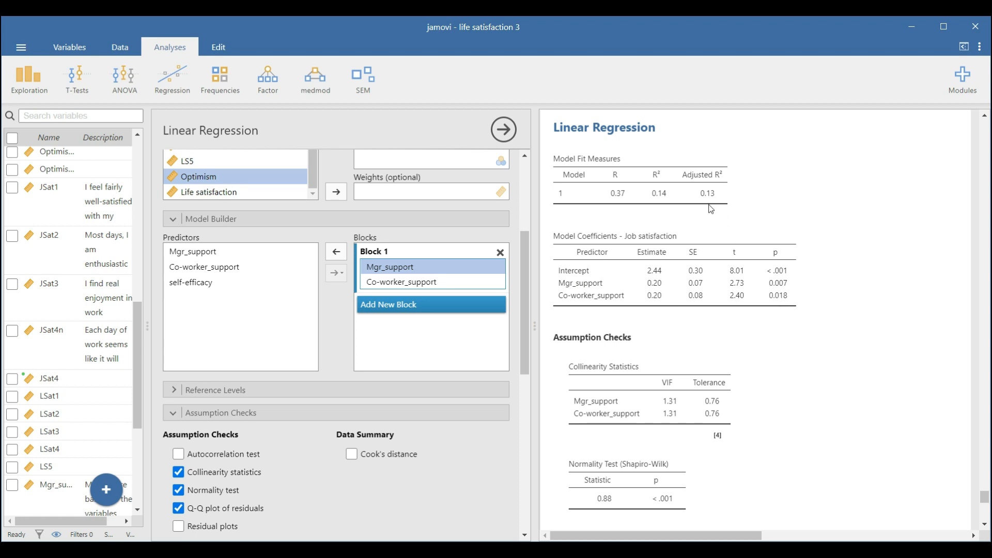
pyautogui.click(402, 282)
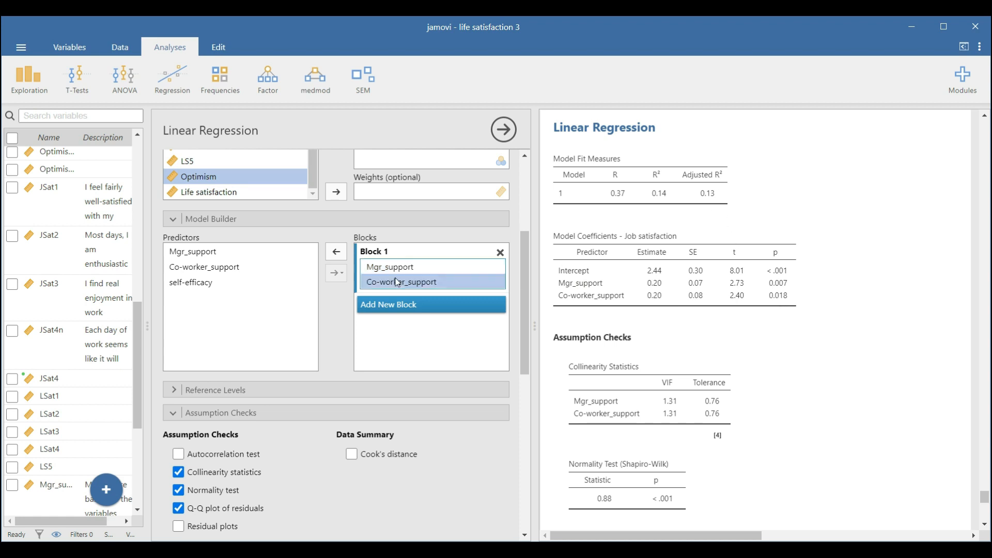
pyautogui.click(385, 305)
pyautogui.moveTo(392, 266); pyautogui.dragTo(400, 309)
pyautogui.moveTo(399, 268)
pyautogui.mouseDown()
pyautogui.moveTo(398, 307)
pyautogui.moveTo(398, 272)
pyautogui.moveTo(404, 289)
pyautogui.moveTo(408, 274)
pyautogui.mouseUp()
pyautogui.moveTo(195, 282); pyautogui.dragTo(400, 327)
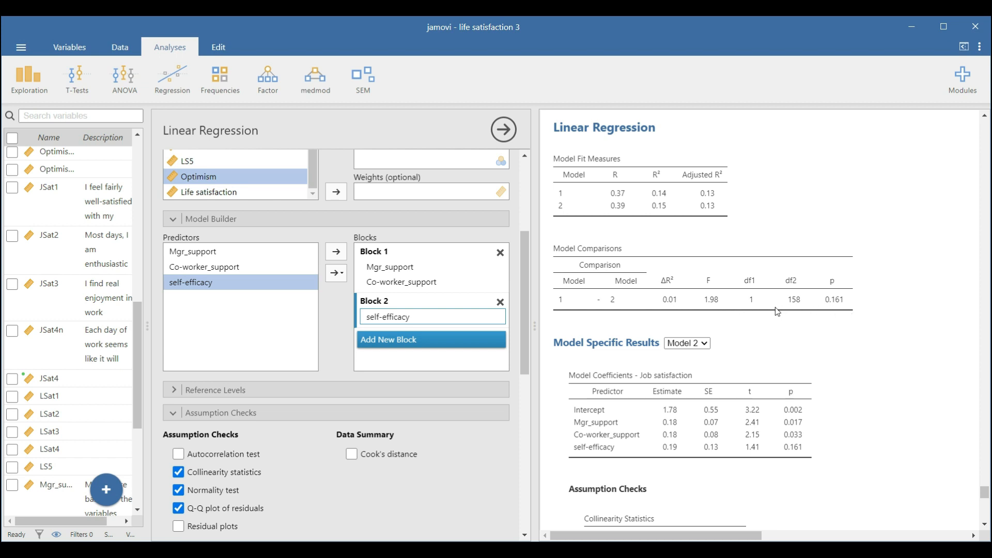
pyautogui.scroll(-2, 675, 370)
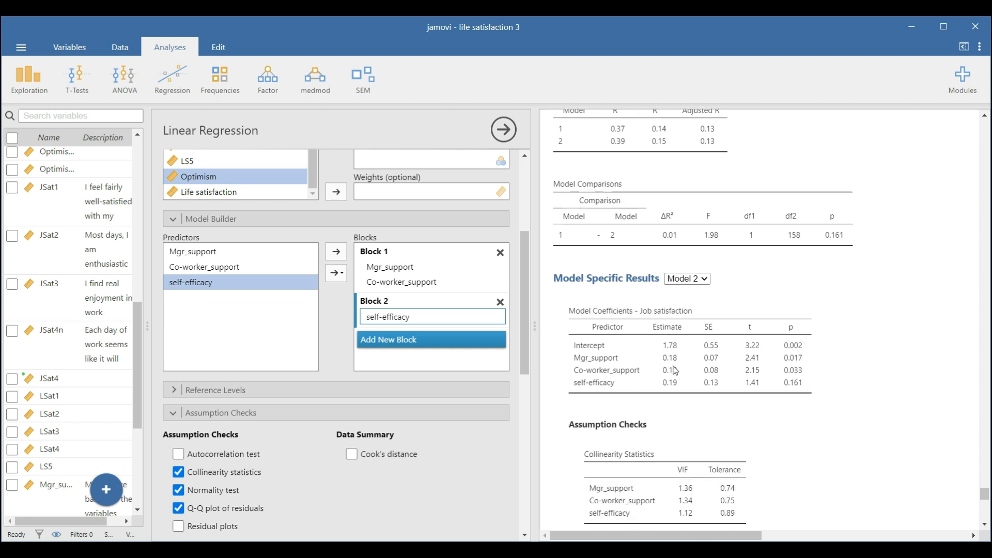
# Step: Switch the model-specific results to Model 1 and back to Model 2 to compare their coefficients
pyautogui.click(700, 279)
pyautogui.click(693, 292)
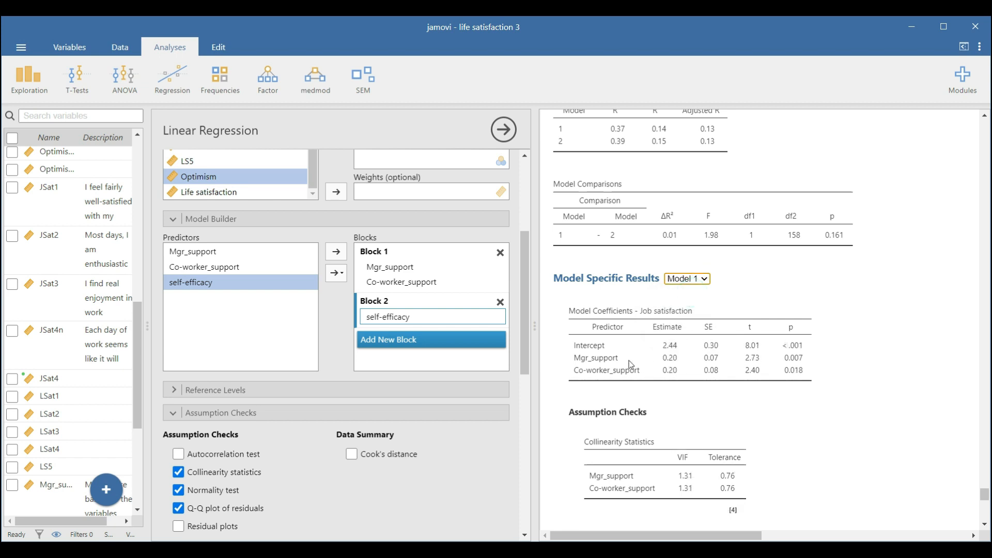
pyautogui.click(701, 278)
pyautogui.click(689, 304)
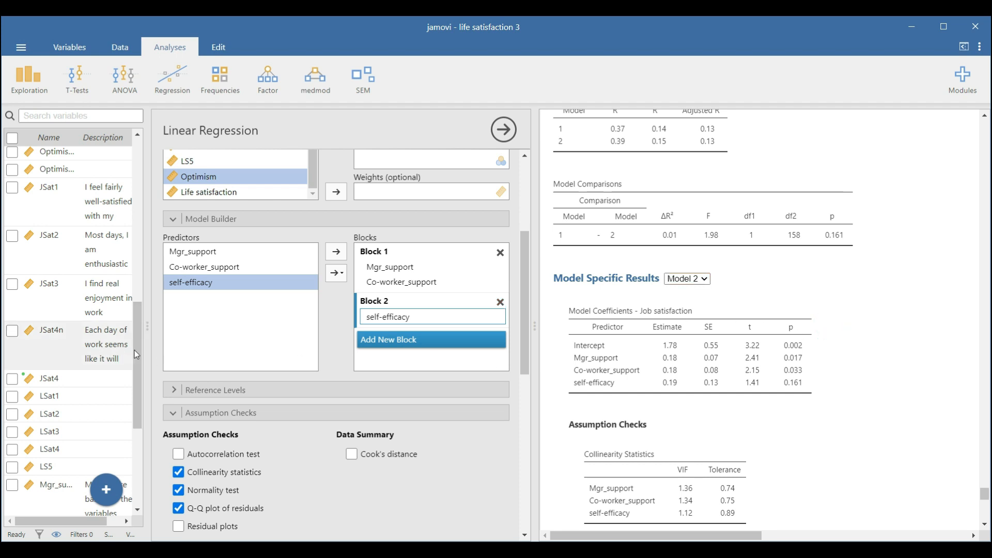
# Step: Add the overall model F test to the regression and review it in the Model Fit Measures table
pyautogui.scroll(-4, 668, 360)
pyautogui.scroll(-4, 241, 431)
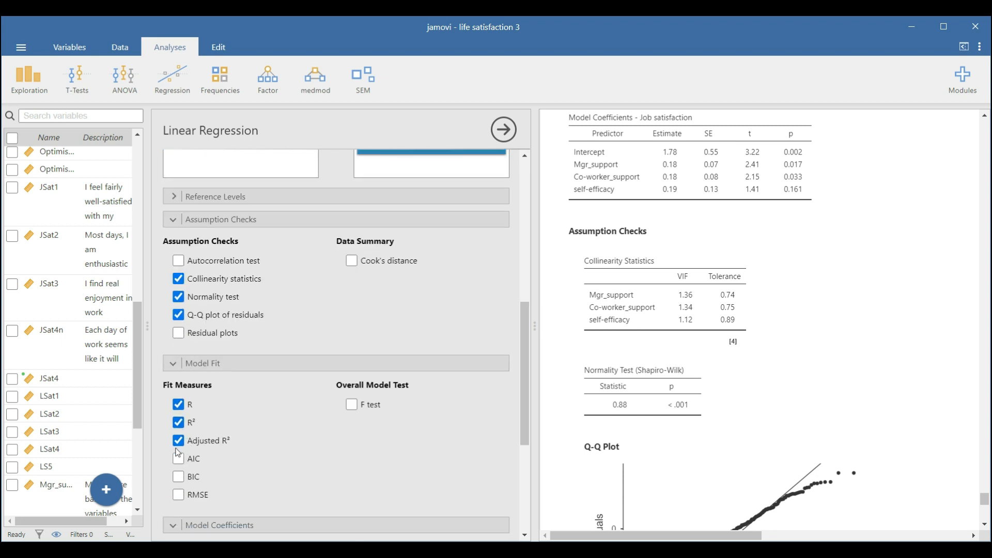
pyautogui.click(352, 405)
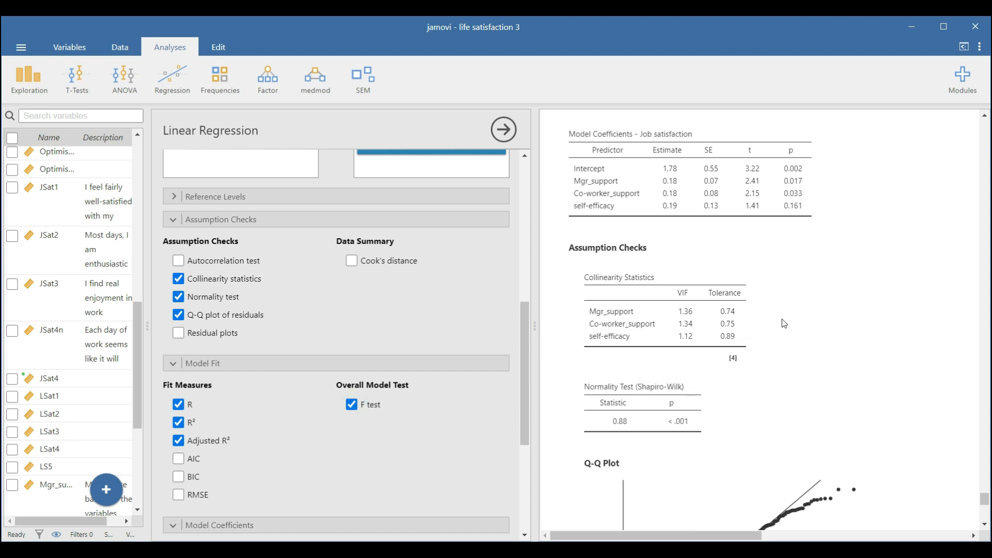
pyautogui.scroll(4, 776, 315)
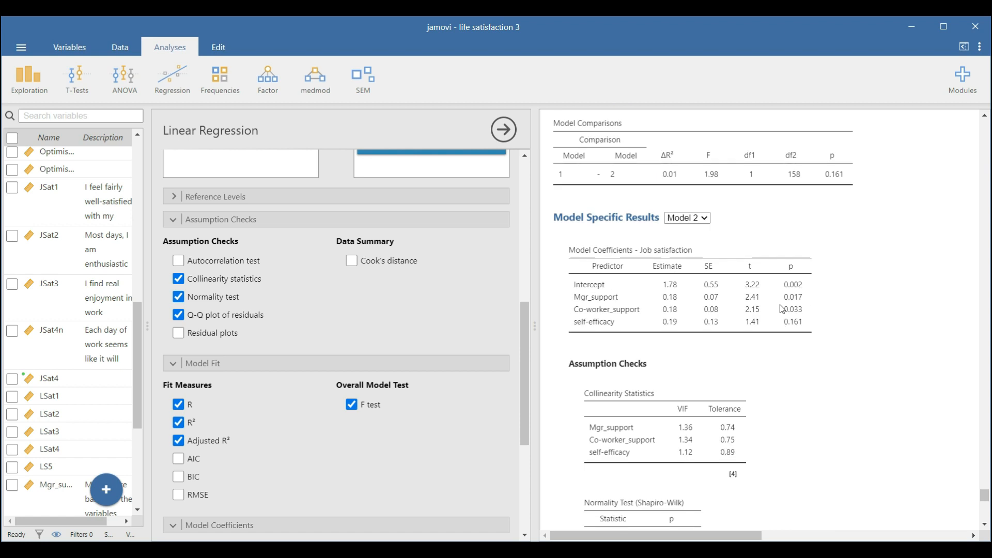
pyautogui.scroll(3, 782, 308)
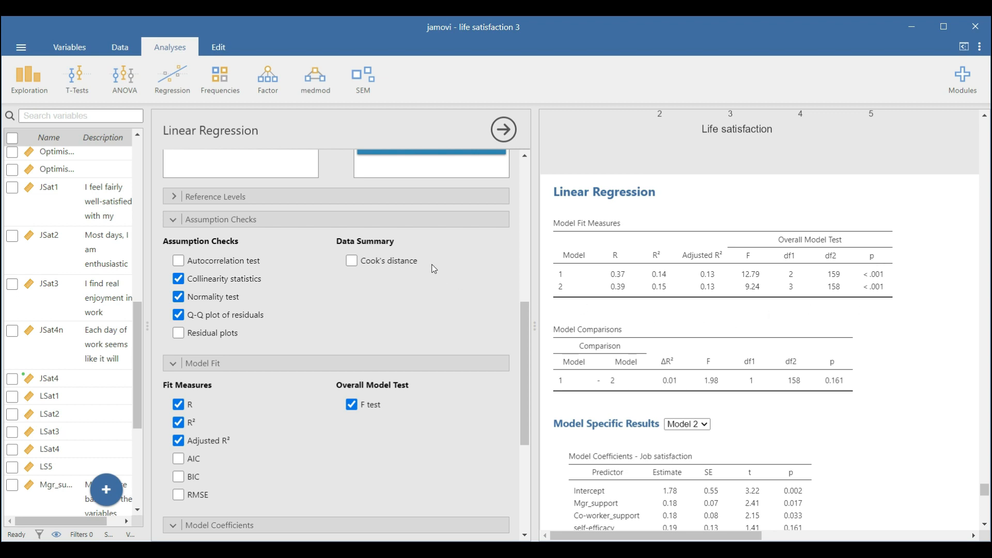
# Step: Remove Block 2 from the regression and place self-efficacy in Block 1 with the two support variables
pyautogui.scroll(3, 434, 269)
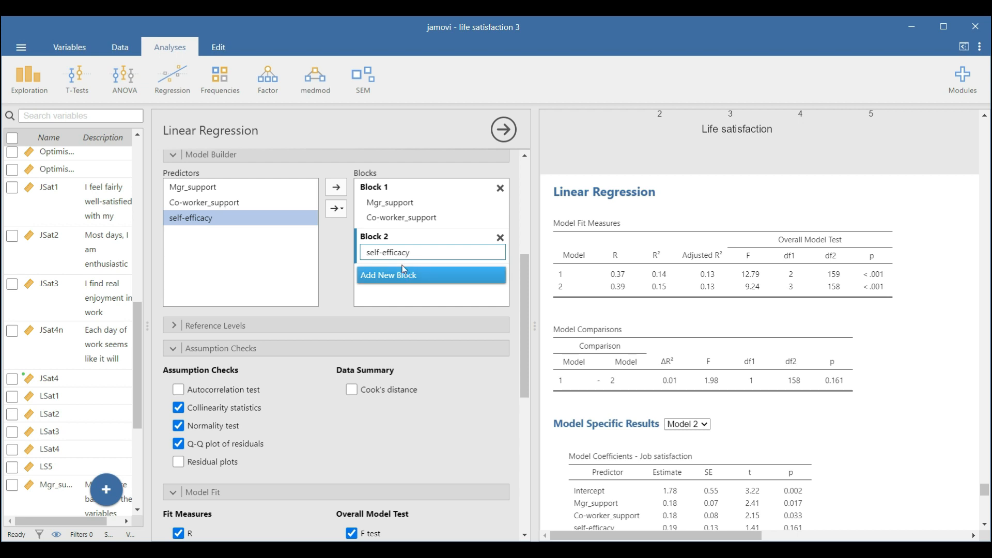
pyautogui.click(499, 238)
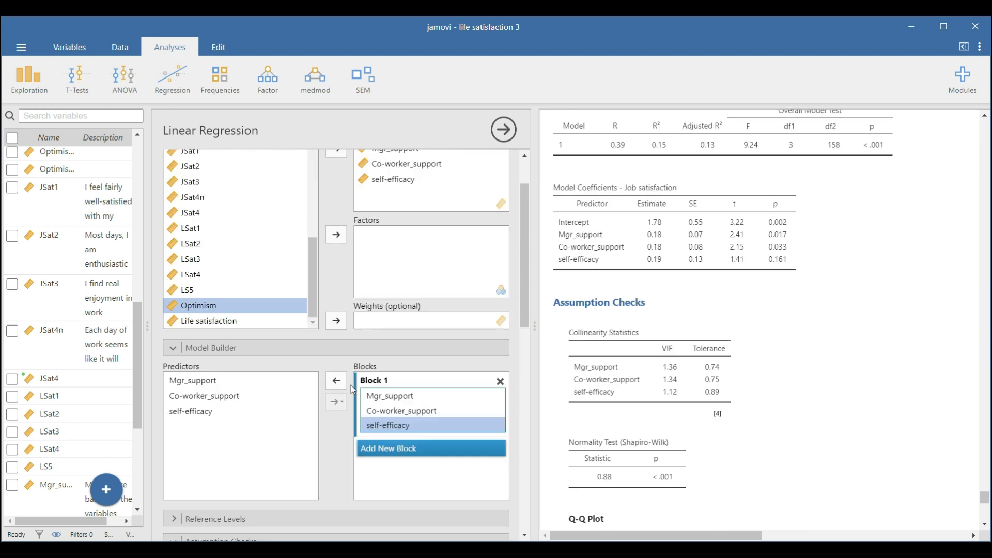
pyautogui.click(343, 385)
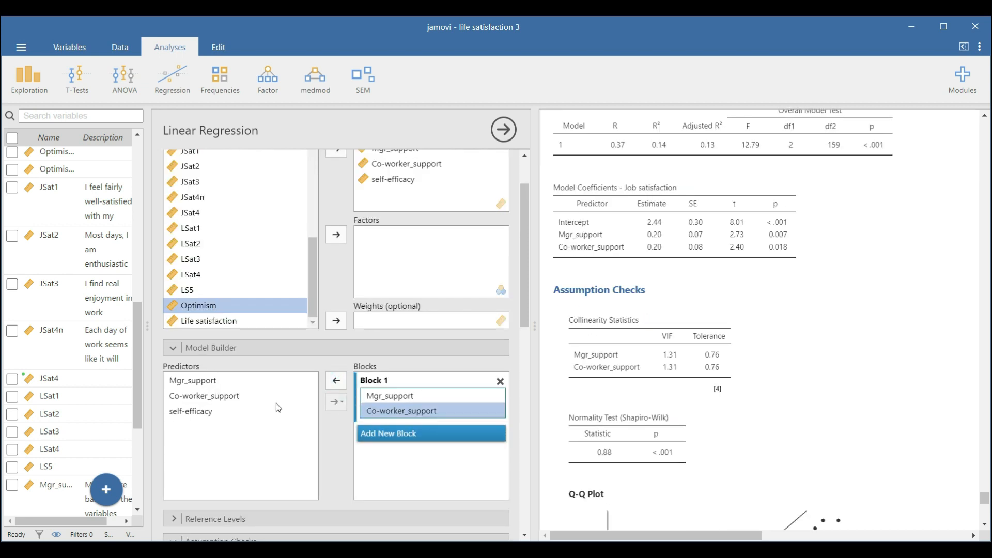
pyautogui.click(198, 410)
pyautogui.doubleClick(196, 411)
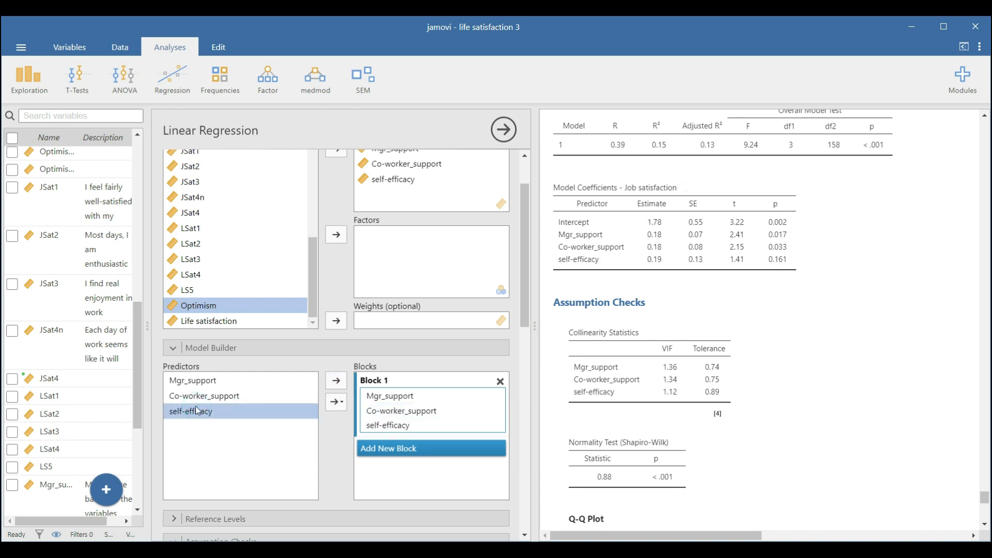
# Step: Try adding the interactions self-efficacy ∗ Co-worker_support and Mgr_support ∗ self-efficacy to Block 1
pyautogui.keyDown('ctrl'); pyautogui.click(198, 397); pyautogui.keyUp('ctrl')
pyautogui.click(336, 382)
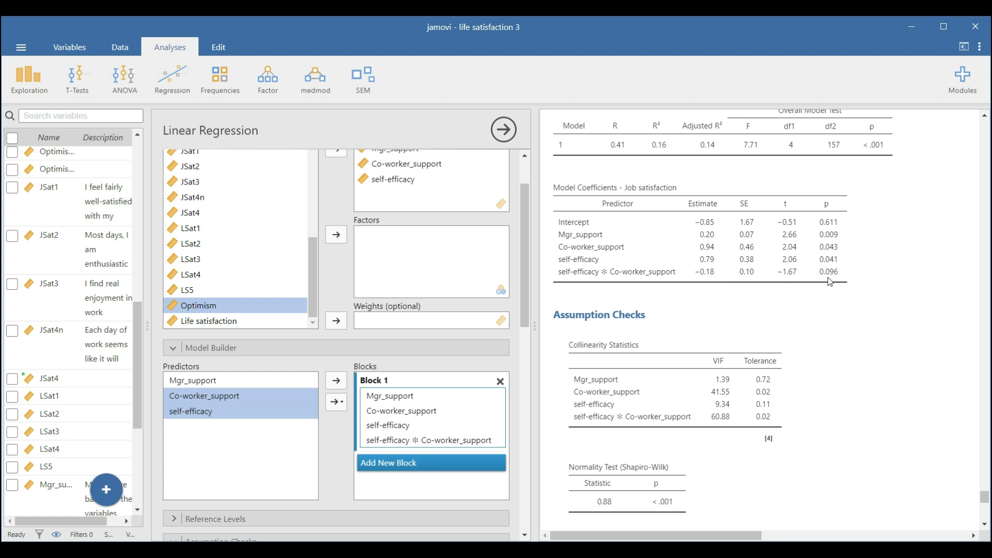
pyautogui.click(210, 380)
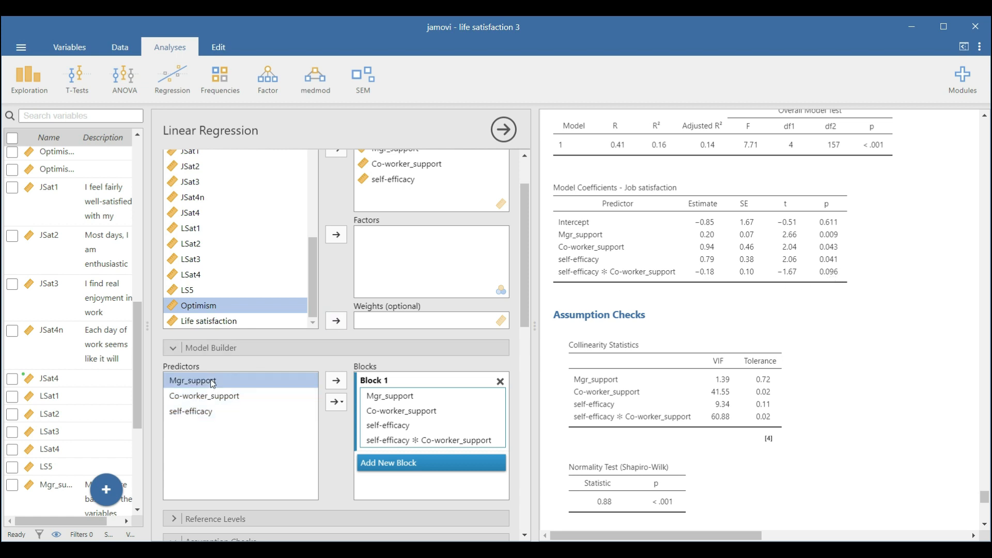
pyautogui.keyDown('ctrl'); pyautogui.click(207, 411); pyautogui.keyUp('ctrl')
pyautogui.click(338, 380)
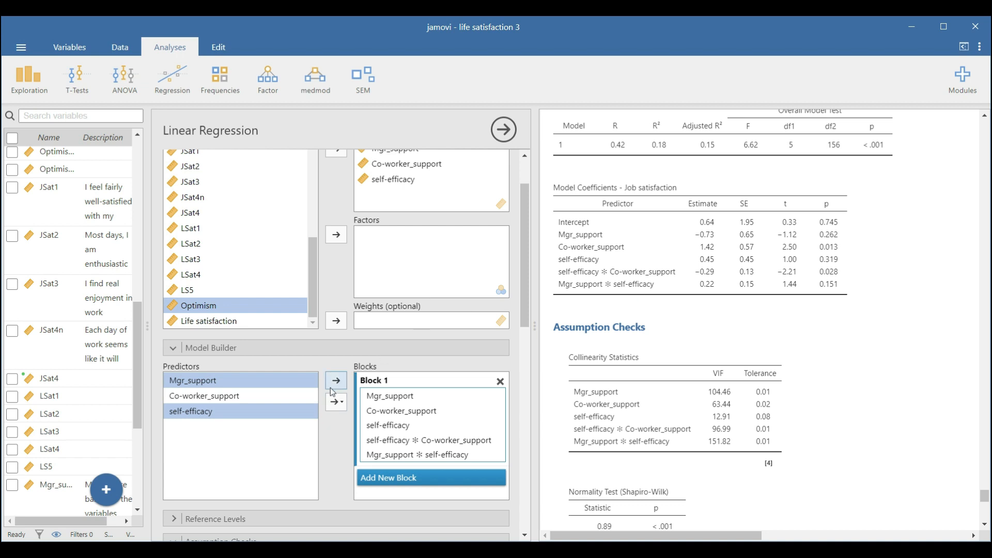
# Step: Remove both interaction terms from Block 1 of the regression
pyautogui.click(403, 440)
pyautogui.keyDown('shift'); pyautogui.click(403, 455); pyautogui.keyUp('shift')
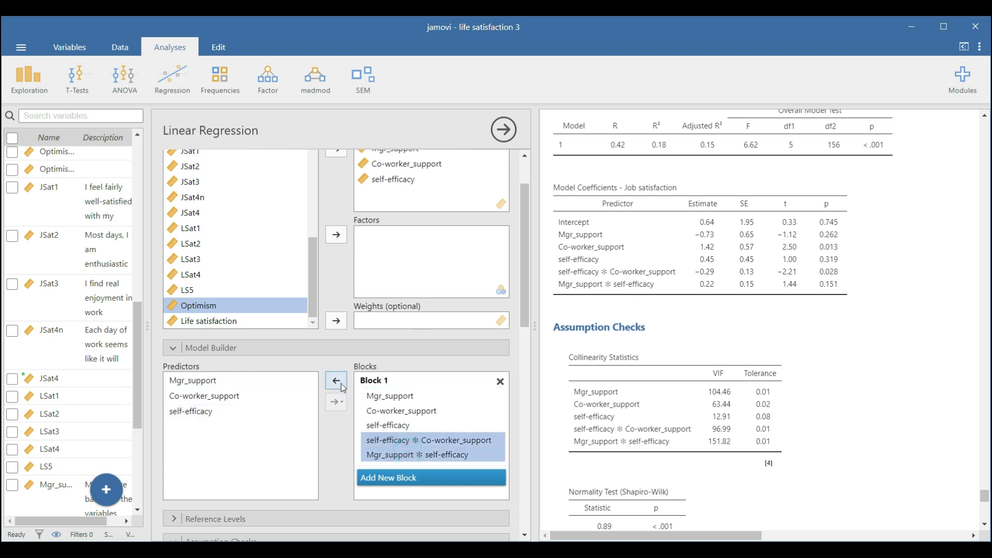
pyautogui.click(341, 384)
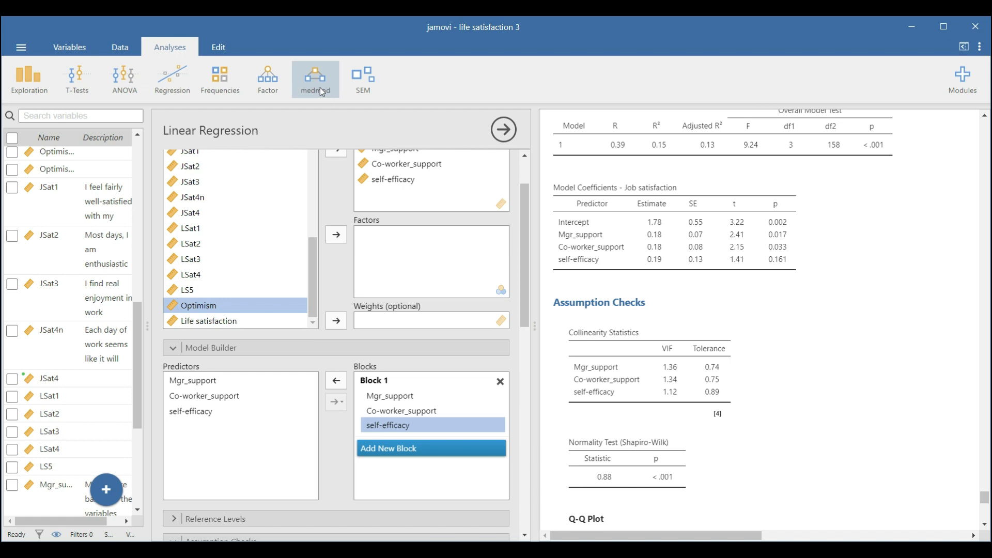
pyautogui.scroll(-3, 628, 391)
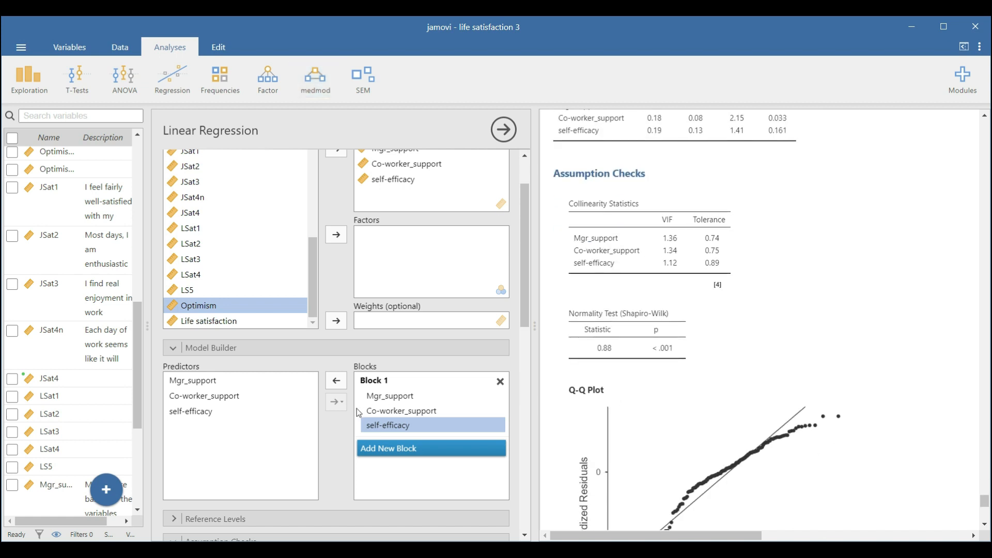
pyautogui.scroll(-3, 356, 409)
pyautogui.scroll(-4, 620, 378)
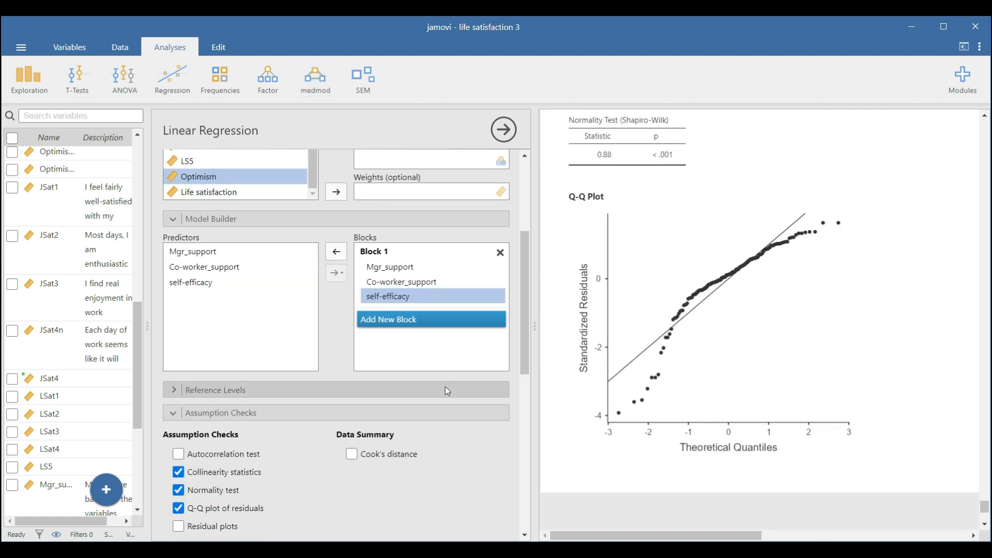
# Step: Start an Independent Samples T-Test and assign Gender as the grouping variable
pyautogui.click(79, 88)
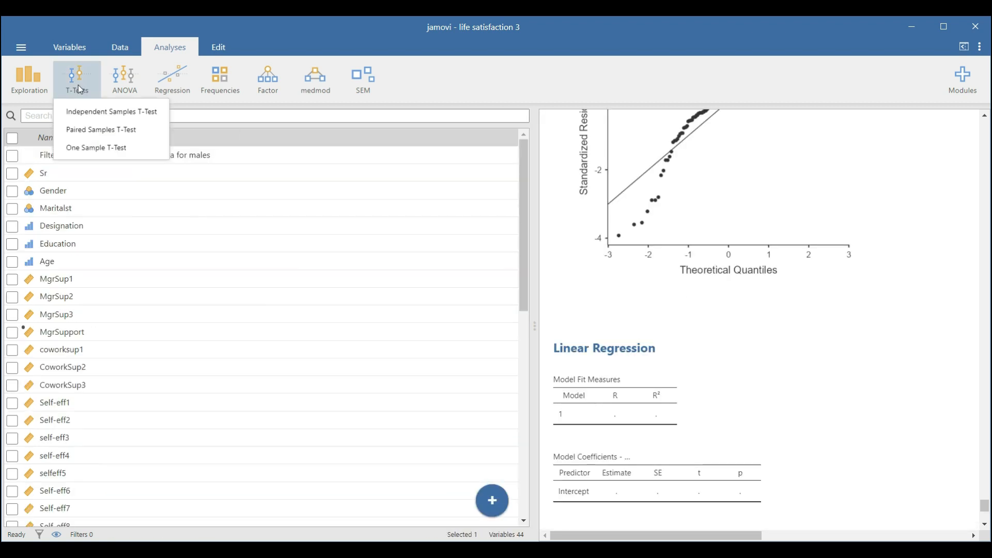
pyautogui.click(99, 112)
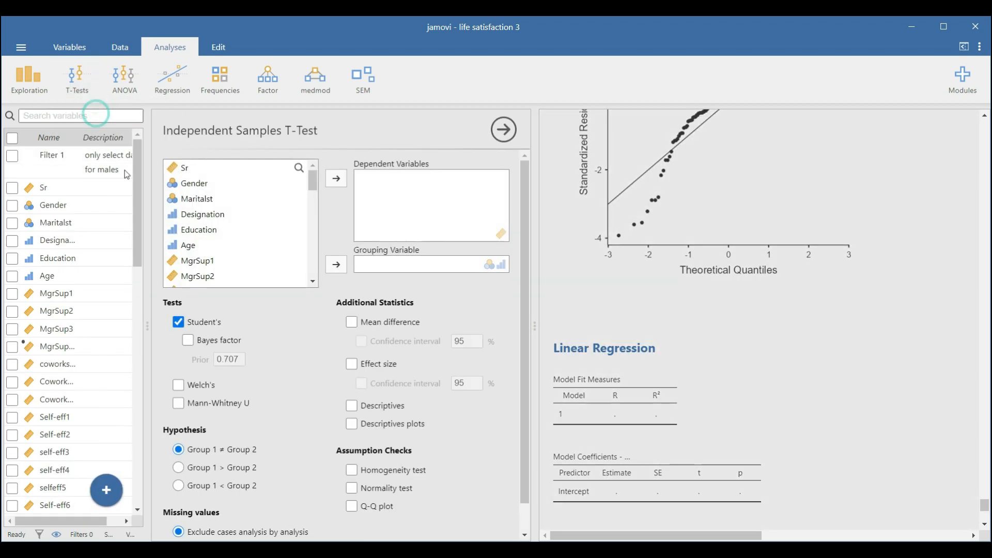
pyautogui.click(204, 185)
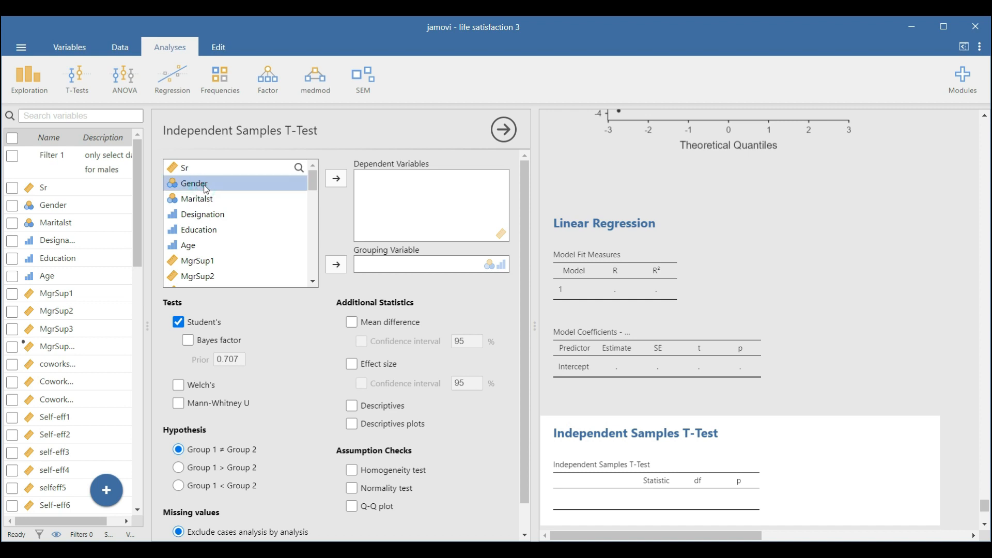
pyautogui.scroll(-2, 219, 224)
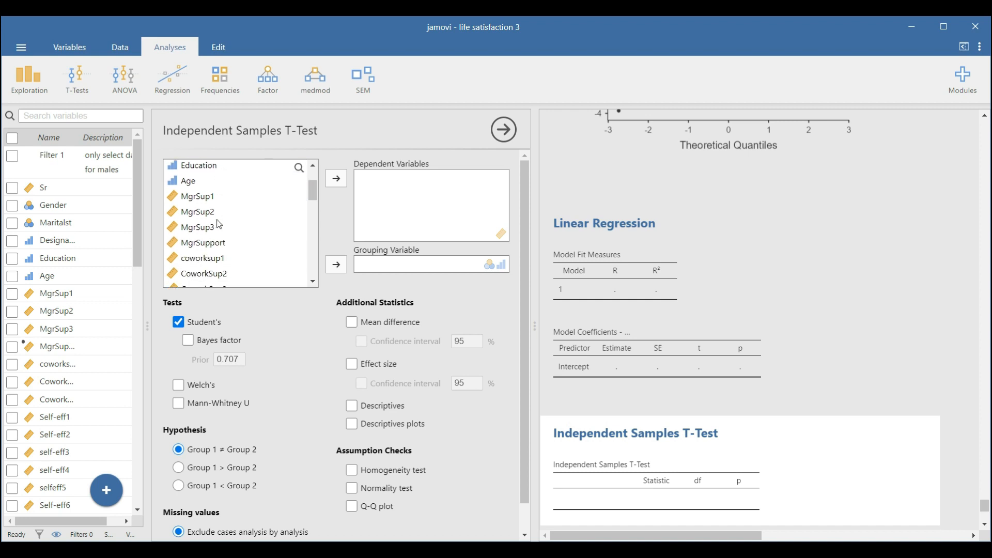
pyautogui.scroll(-2, 219, 223)
pyautogui.scroll(-4, 219, 224)
pyautogui.scroll(8, 219, 224)
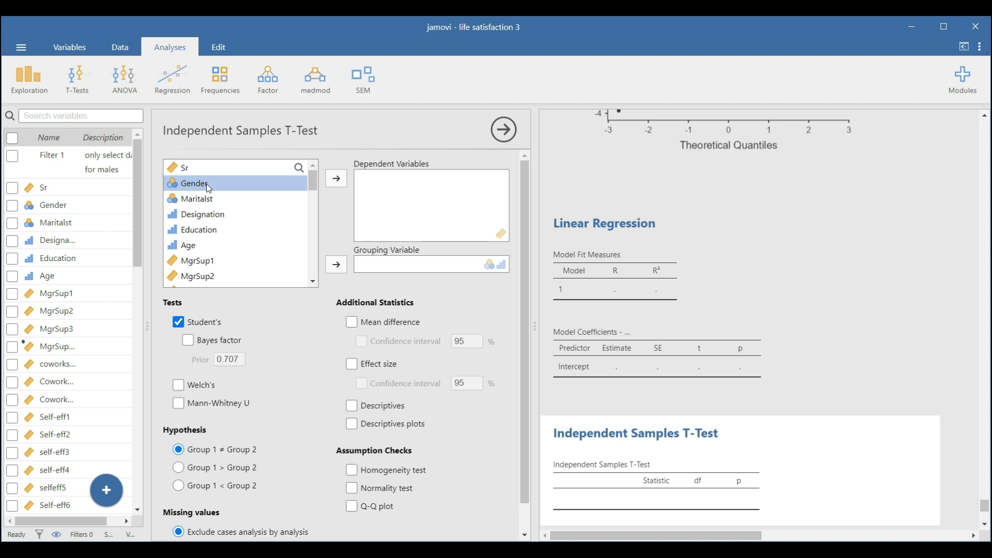
pyautogui.click(337, 265)
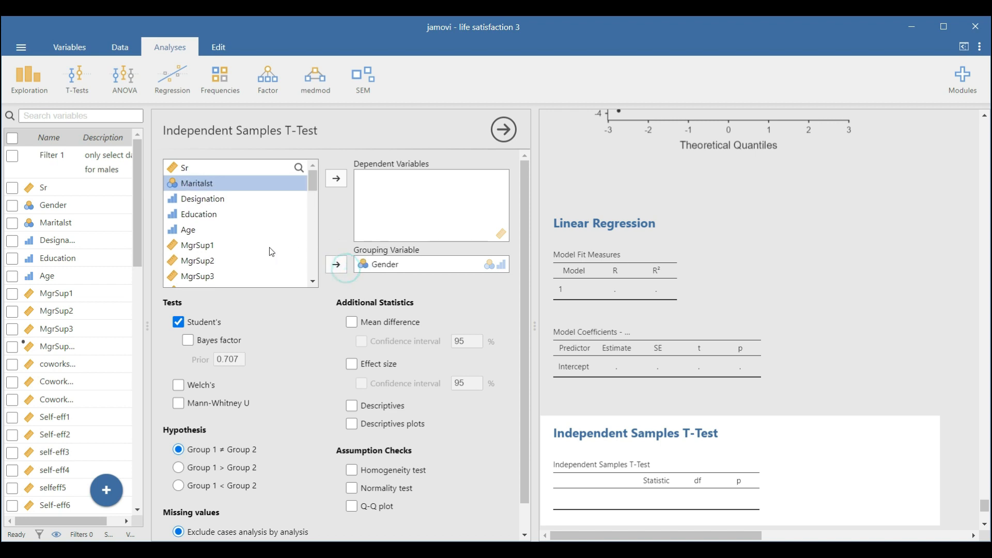
# Step: Add Job satisfaction as a dependent variable of the t-test
pyautogui.scroll(-10, 272, 252)
pyautogui.scroll(2, 250, 257)
pyautogui.scroll(-4, 249, 257)
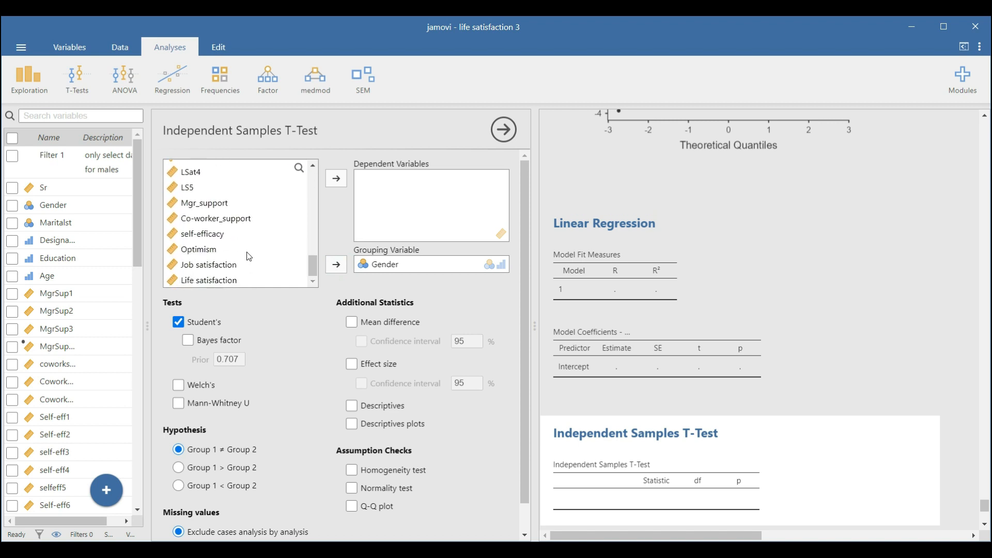
pyautogui.scroll(-1, 249, 257)
pyautogui.click(213, 237)
pyautogui.scroll(1, 209, 227)
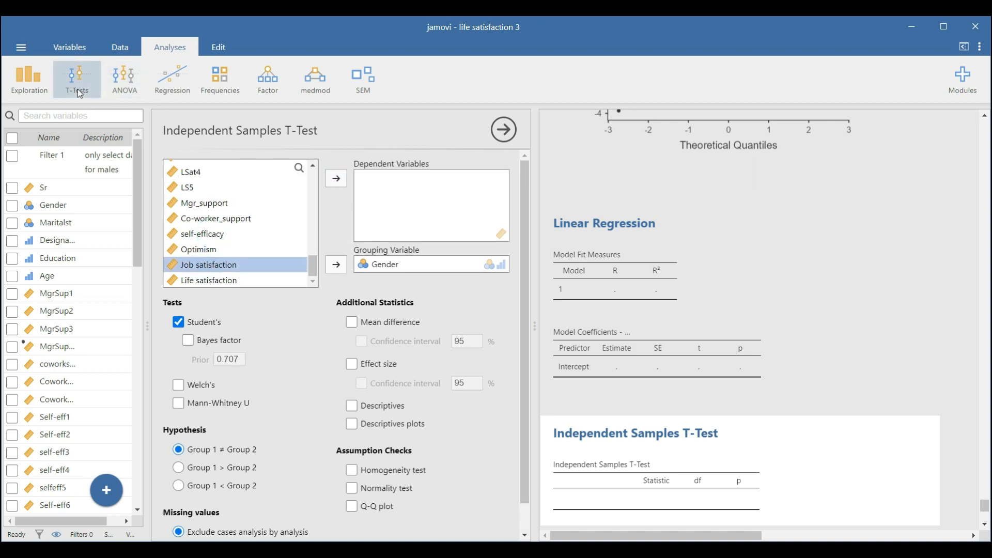
pyautogui.click(339, 181)
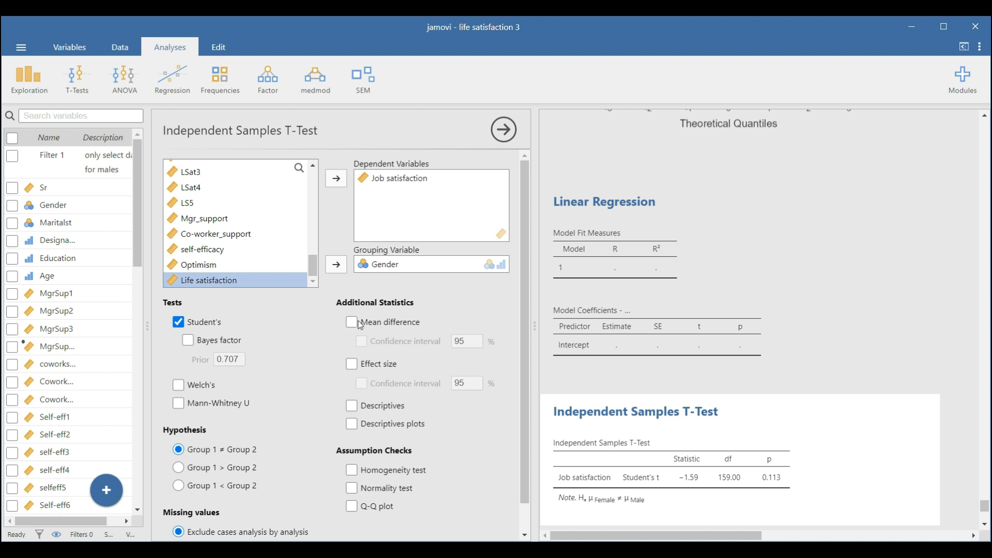
# Step: Include group descriptives in the t-test and set its hypothesis to Group 1 < Group 2
pyautogui.scroll(-1, 250, 428)
pyautogui.scroll(-1, 748, 364)
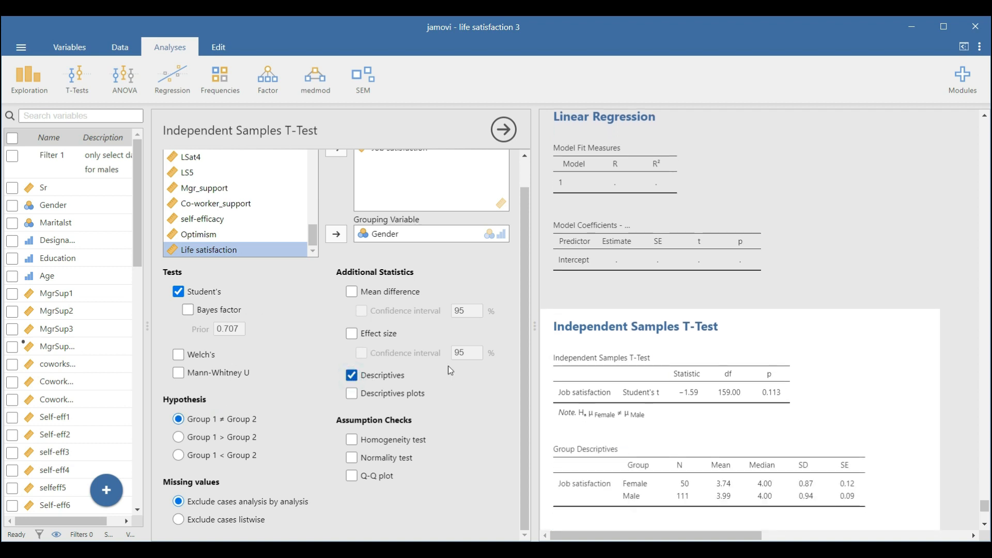
pyautogui.scroll(-1, 727, 410)
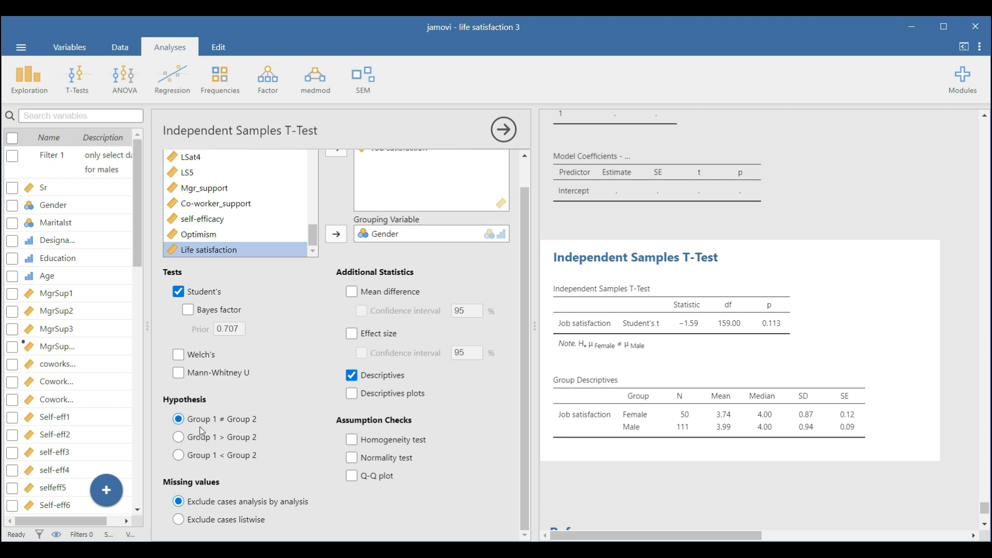
pyautogui.click(178, 456)
# Step: Add Mgr_support, Co-worker_support and self-efficacy as further dependent variables of the t-test and review the results
pyautogui.scroll(2, 240, 200)
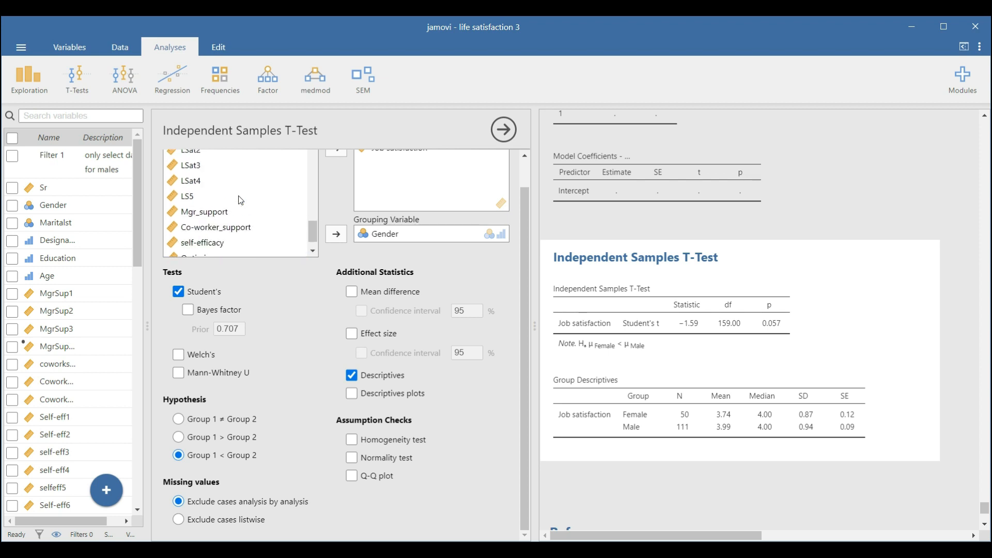
pyautogui.scroll(-2, 240, 200)
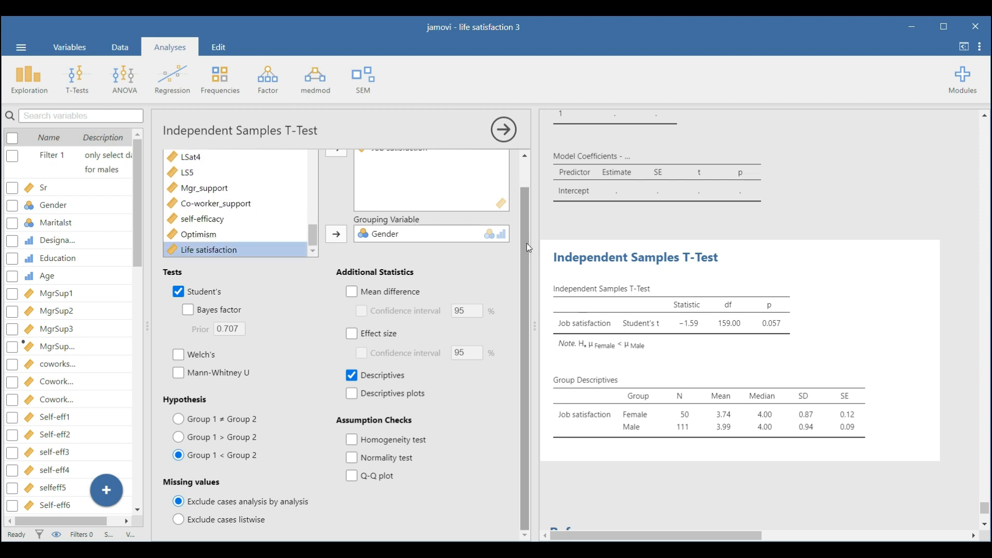
pyautogui.moveTo(526, 243); pyautogui.dragTo(525, 212)
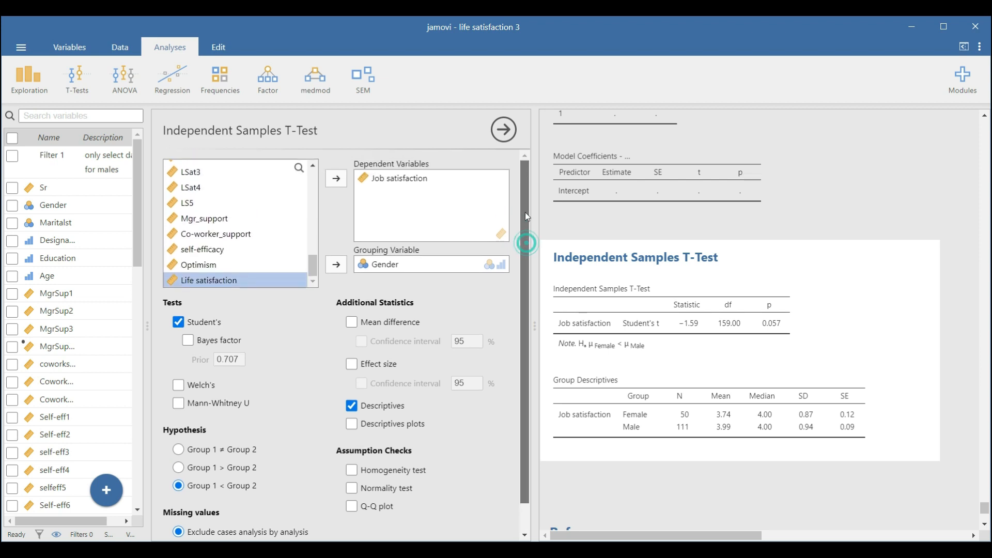
pyautogui.click(205, 218)
pyautogui.click(336, 181)
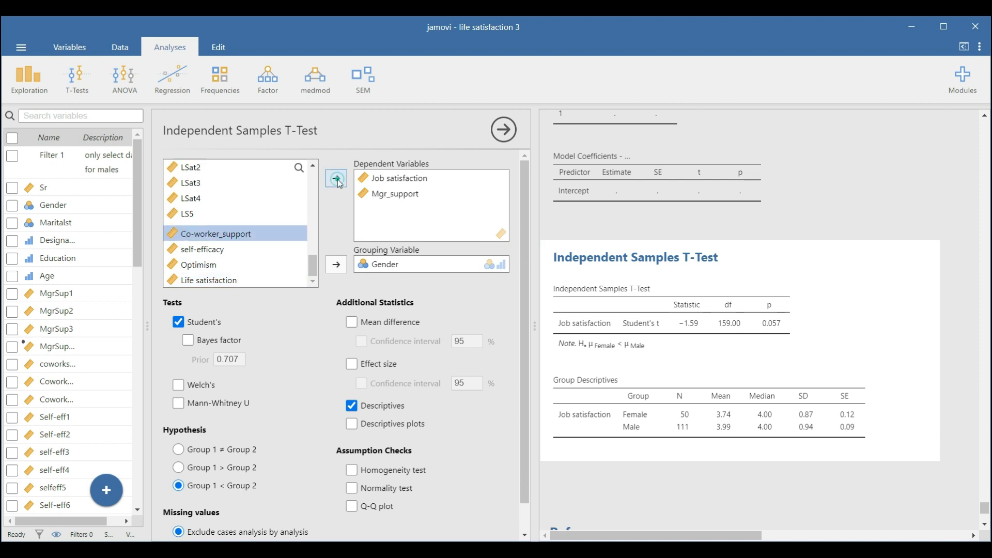
pyautogui.click(336, 179)
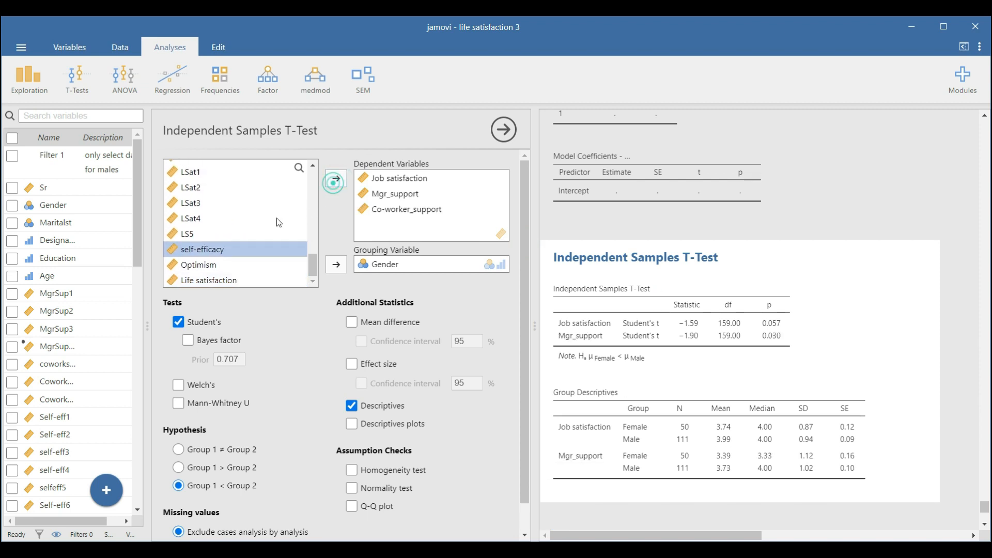
pyautogui.click(337, 179)
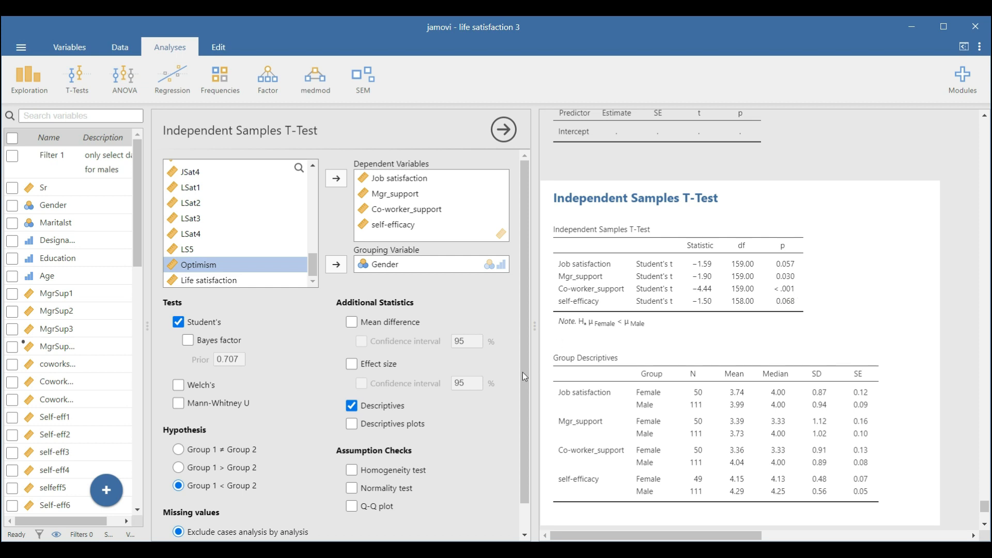
pyautogui.scroll(3, 563, 235)
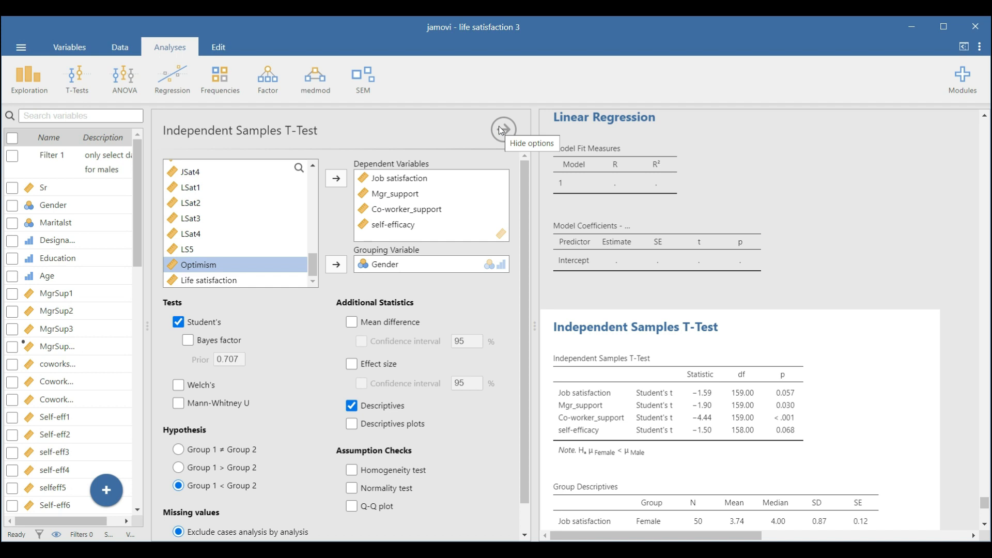
# Step: Start a One Sample T-Test and add Job satisfaction as its dependent variable
pyautogui.moveTo(315, 265); pyautogui.dragTo(316, 182)
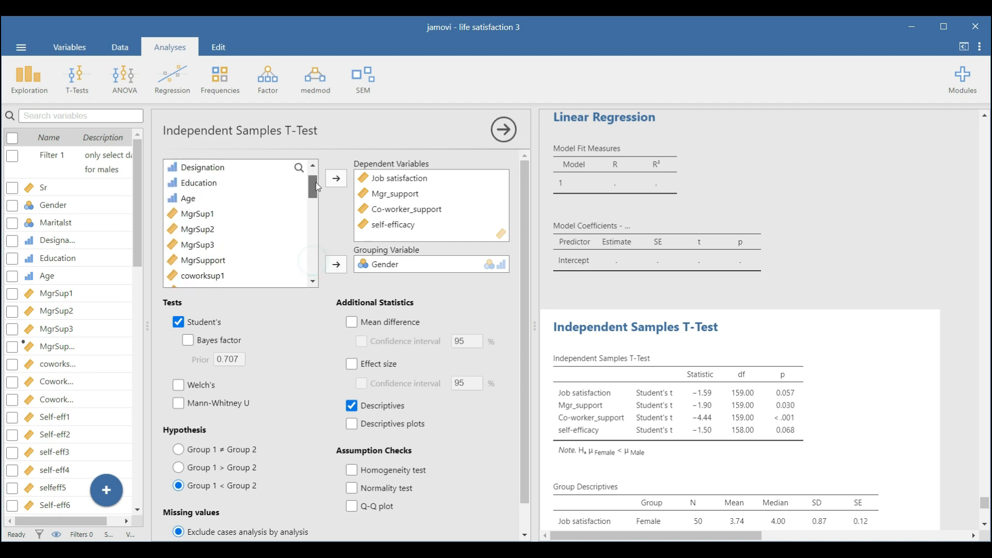
pyautogui.click(502, 134)
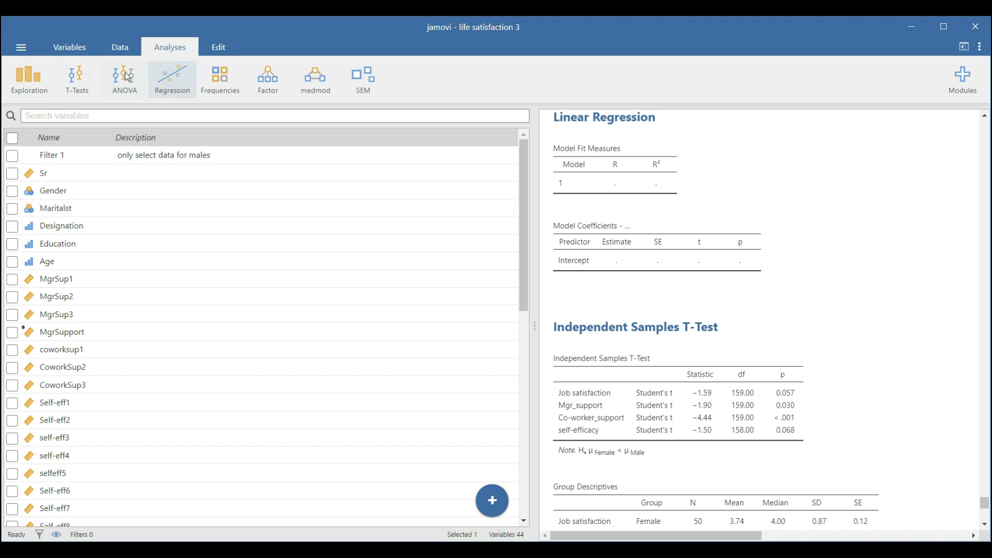
pyautogui.click(91, 72)
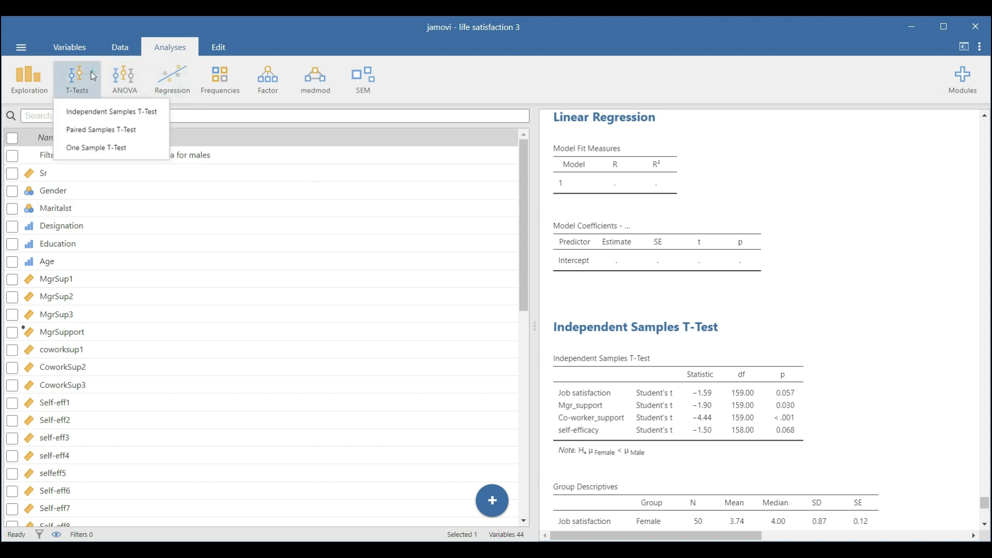
pyautogui.click(100, 150)
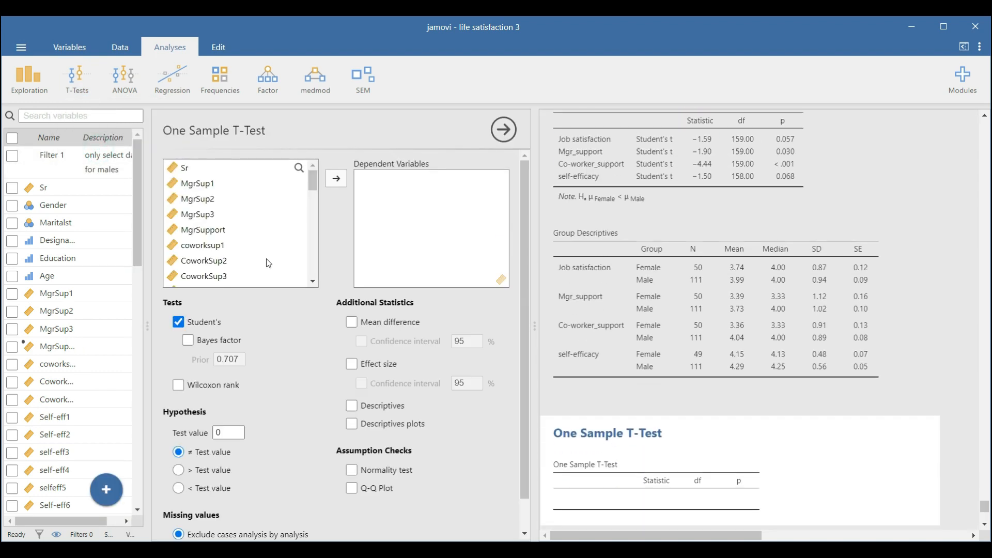
pyautogui.scroll(-10, 259, 251)
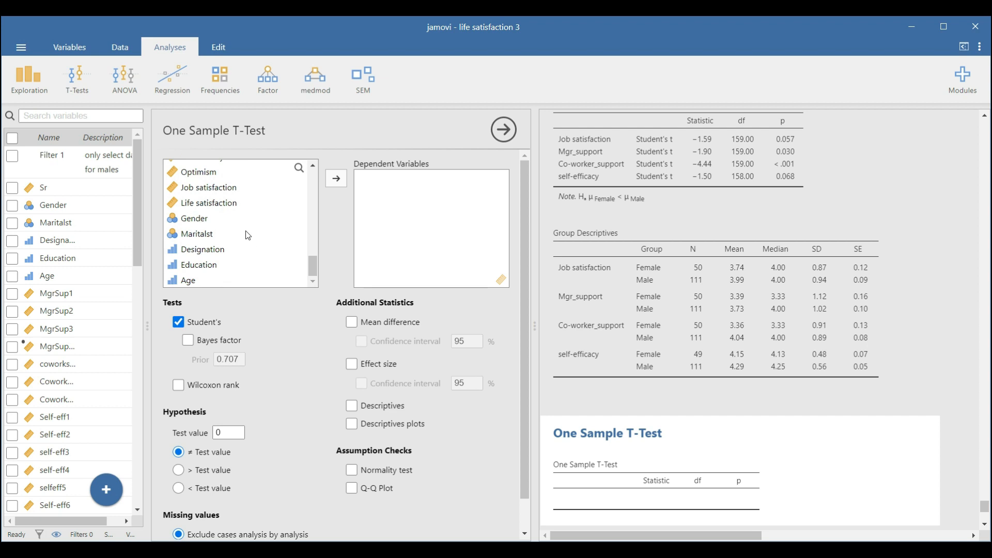
pyautogui.scroll(2, 248, 236)
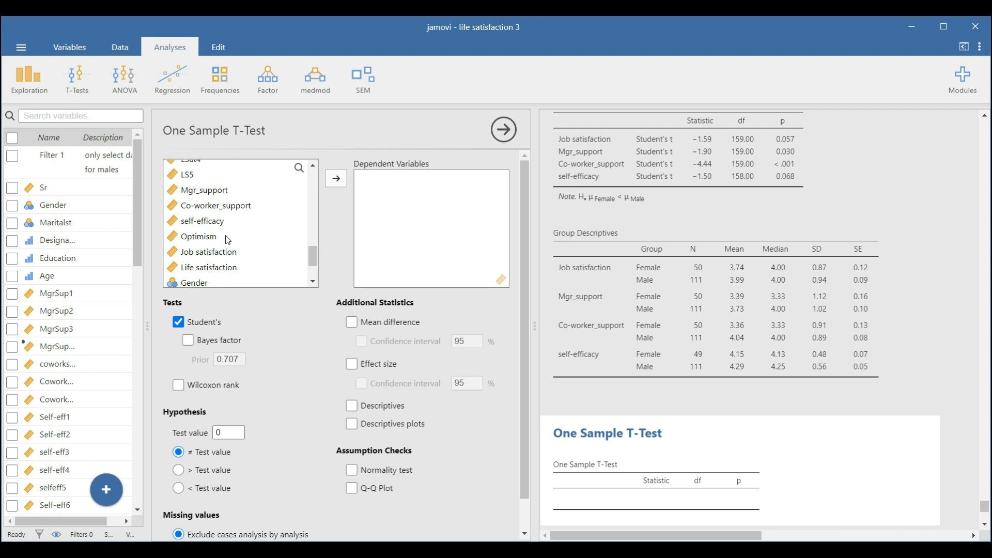
pyautogui.click(197, 252)
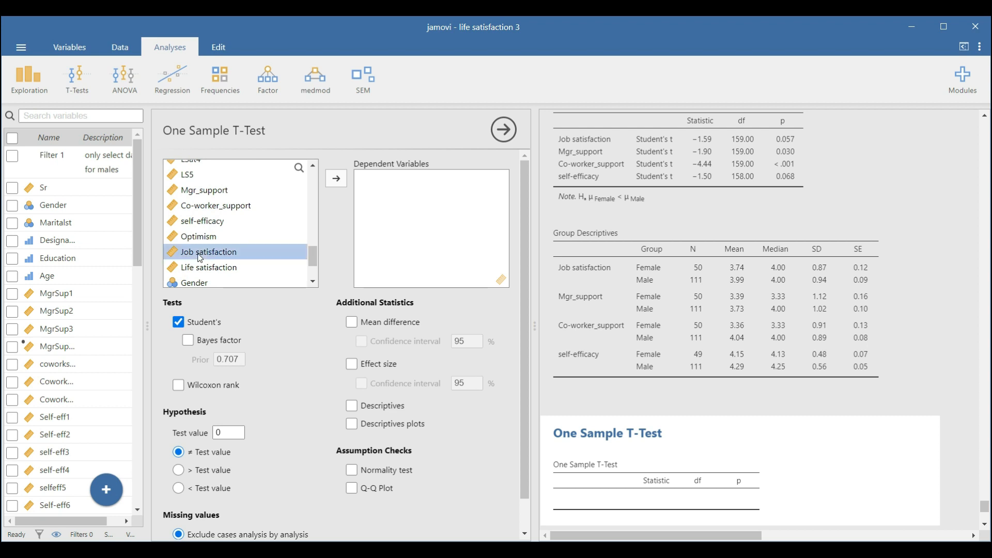
pyautogui.click(335, 179)
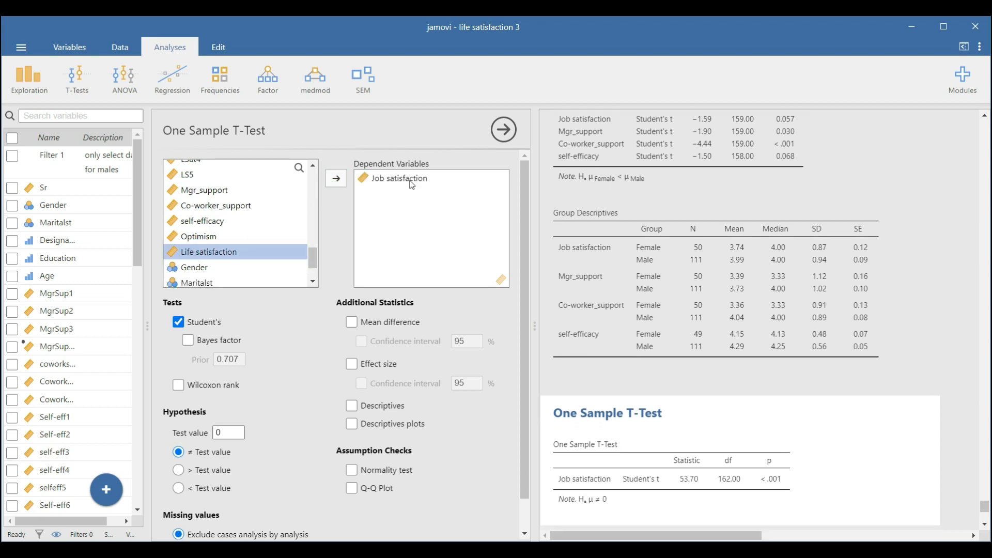
# Step: Include descriptives in the one-sample test and test whether Job satisfaction is greater than a test value of 4
pyautogui.scroll(-1, 246, 411)
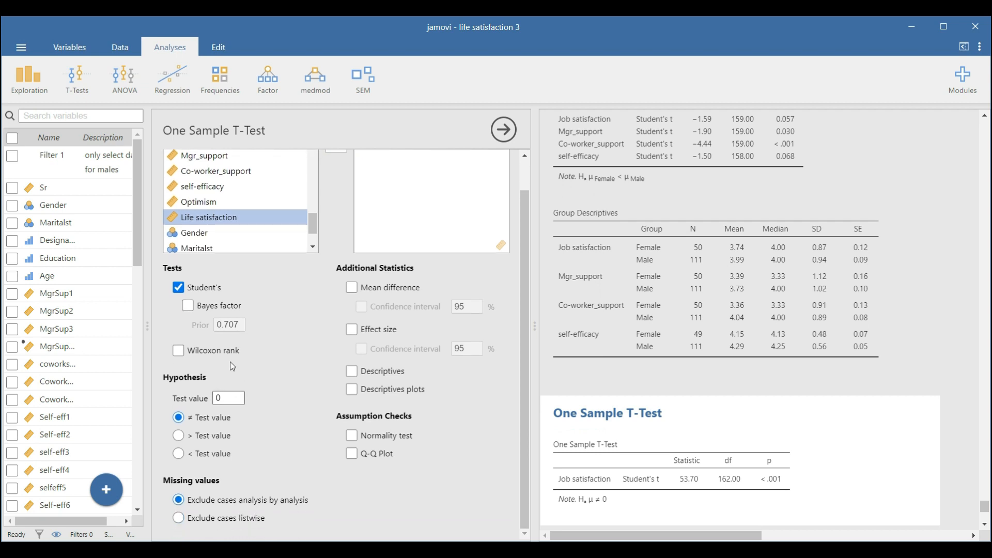
pyautogui.click(356, 372)
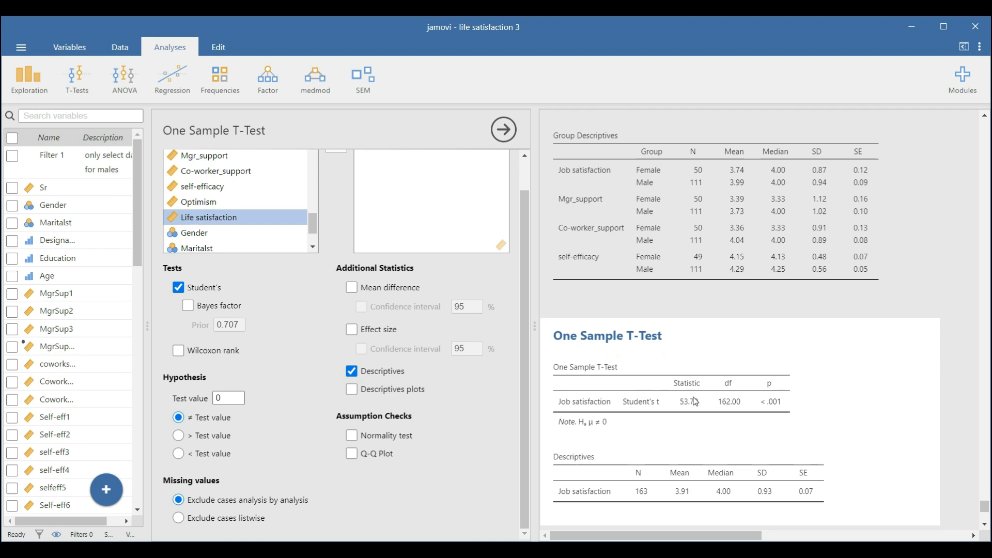
pyautogui.doubleClick(230, 398)
pyautogui.write('4')
pyautogui.click(179, 435)
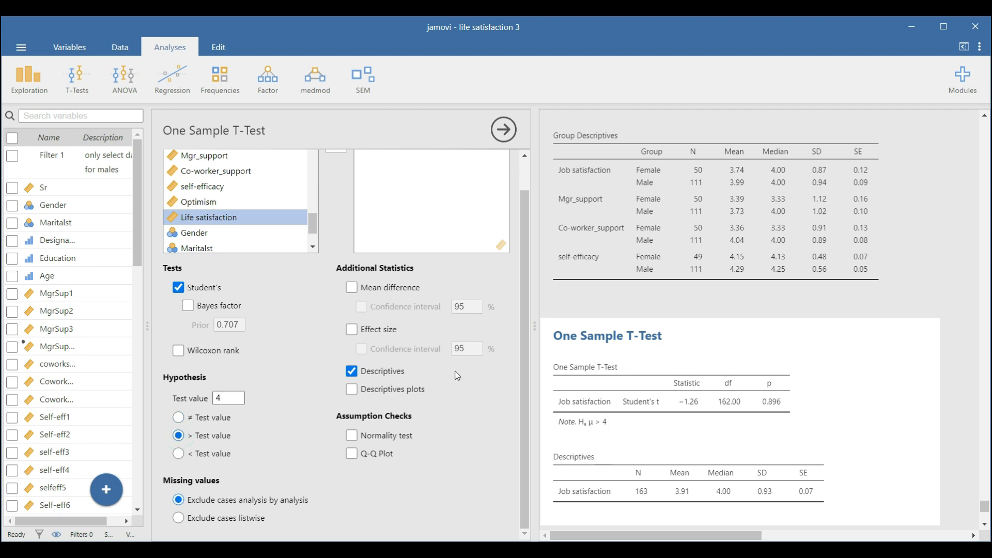
pyautogui.scroll(-1, 690, 380)
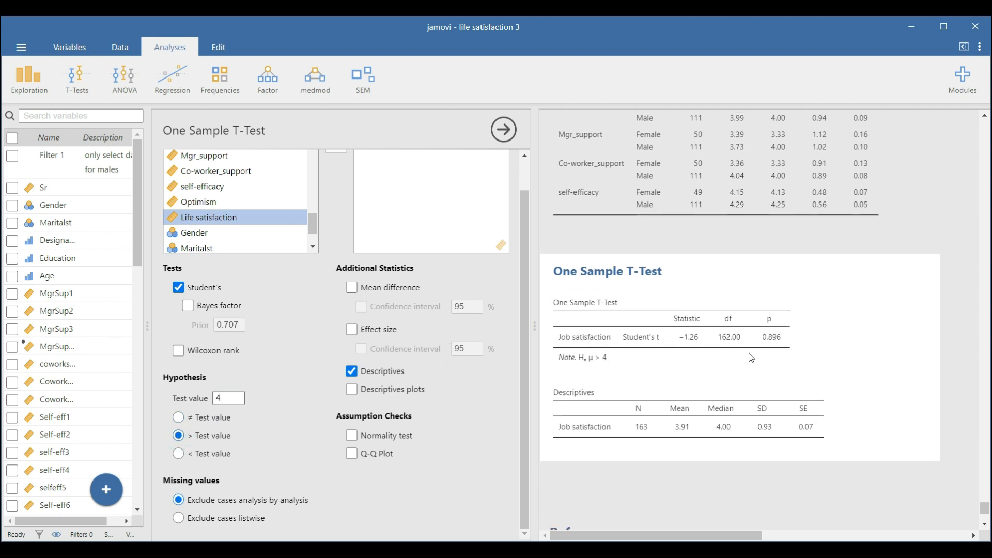
# Step: Change the one-sample hypothesis to less than a test value of 4.5, add the mean difference, and close the options
pyautogui.click(181, 454)
pyautogui.click(228, 402)
pyautogui.write('.5')
pyautogui.press('Return')
pyautogui.click(352, 287)
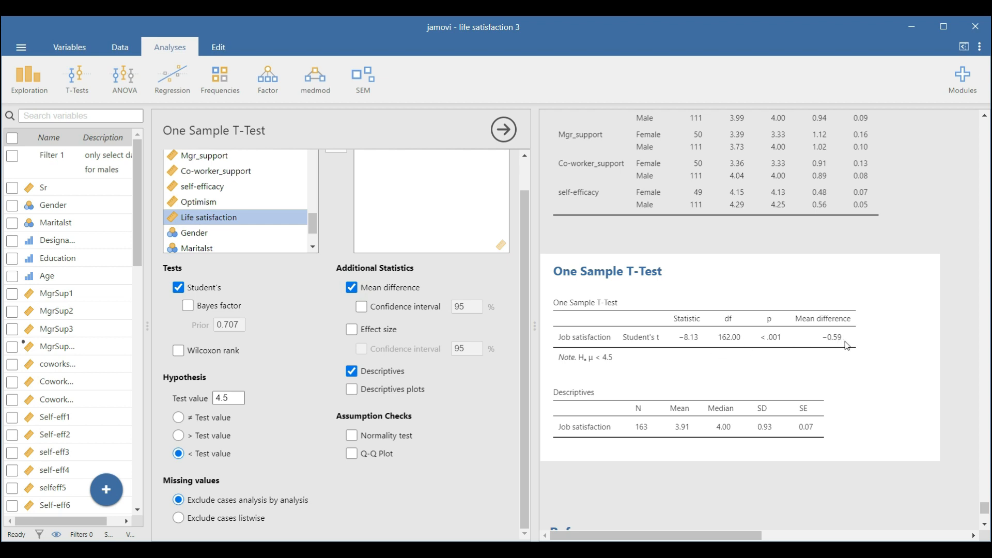
pyautogui.scroll(2, 333, 290)
pyautogui.scroll(2, 333, 289)
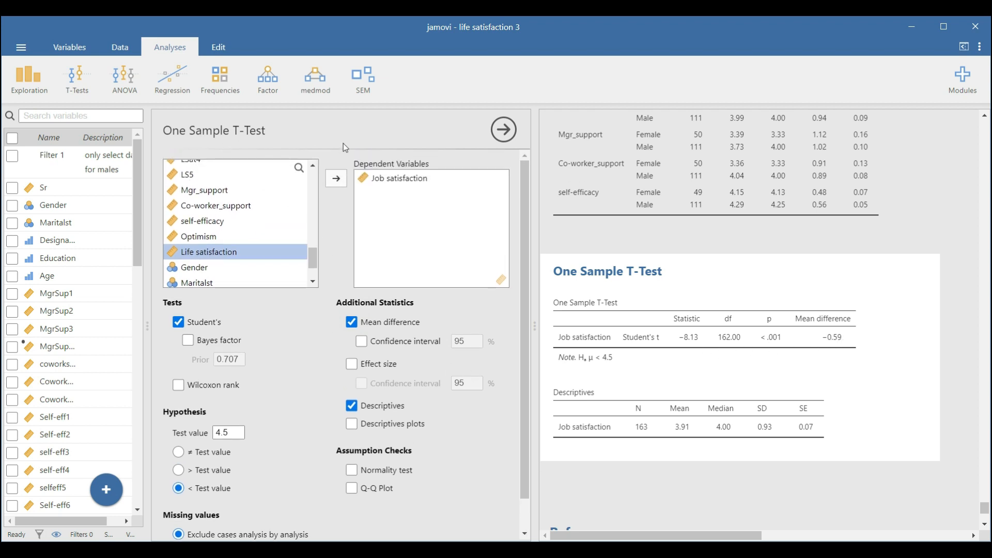
pyautogui.click(505, 132)
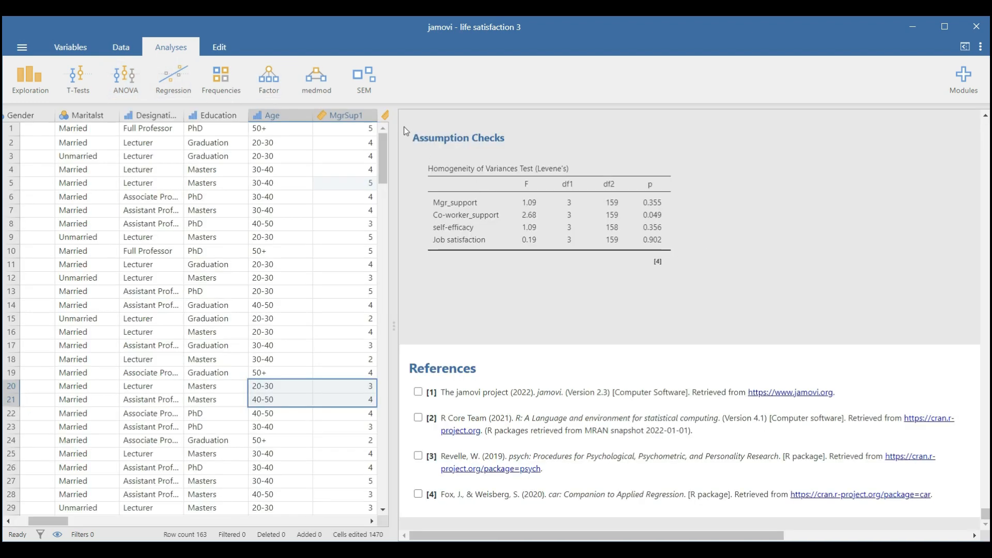
# Step: Start a One-Way ANOVA and assign Designation as the grouping variable
pyautogui.click(121, 81)
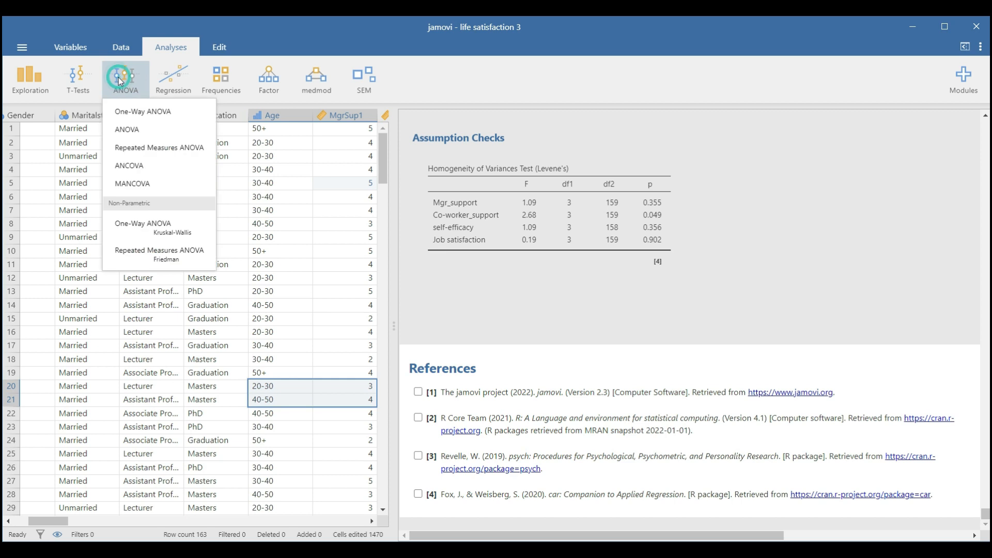
pyautogui.click(131, 114)
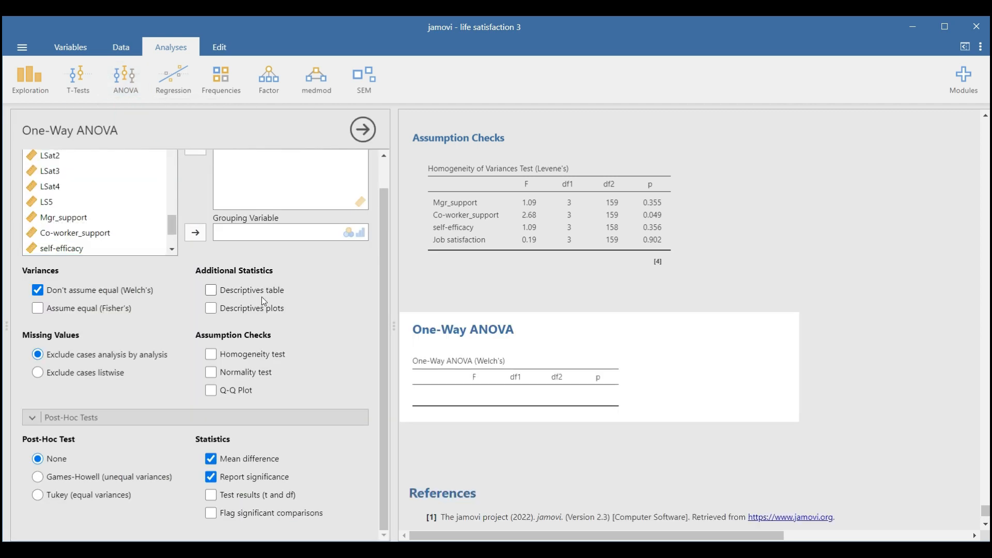
pyautogui.scroll(1, 326, 345)
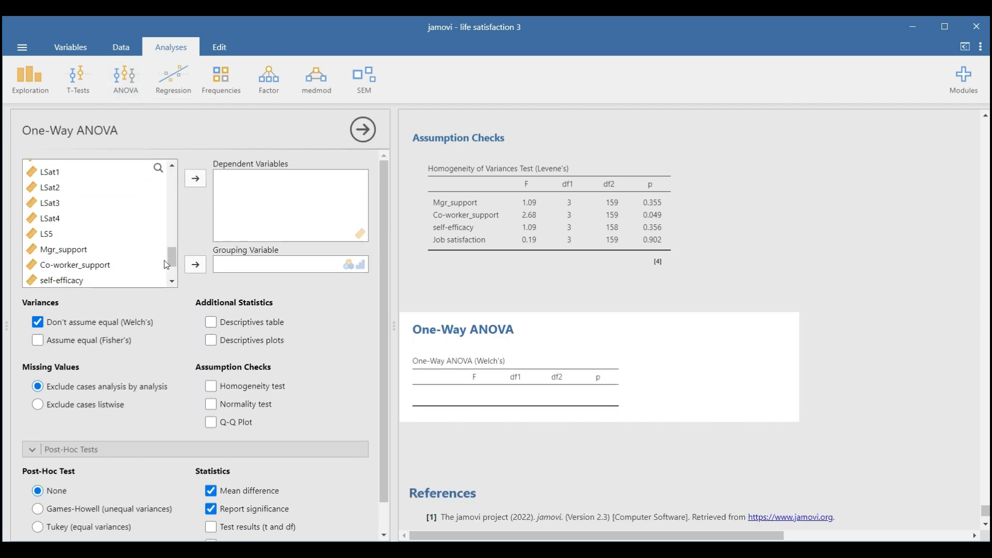
pyautogui.moveTo(172, 257); pyautogui.dragTo(174, 275)
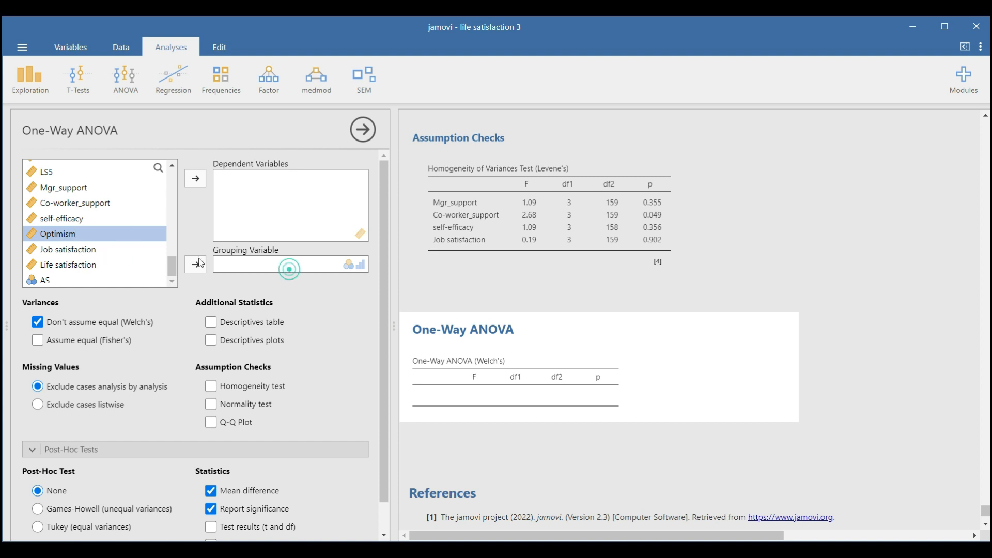
pyautogui.scroll(10, 122, 230)
pyautogui.scroll(3, 123, 229)
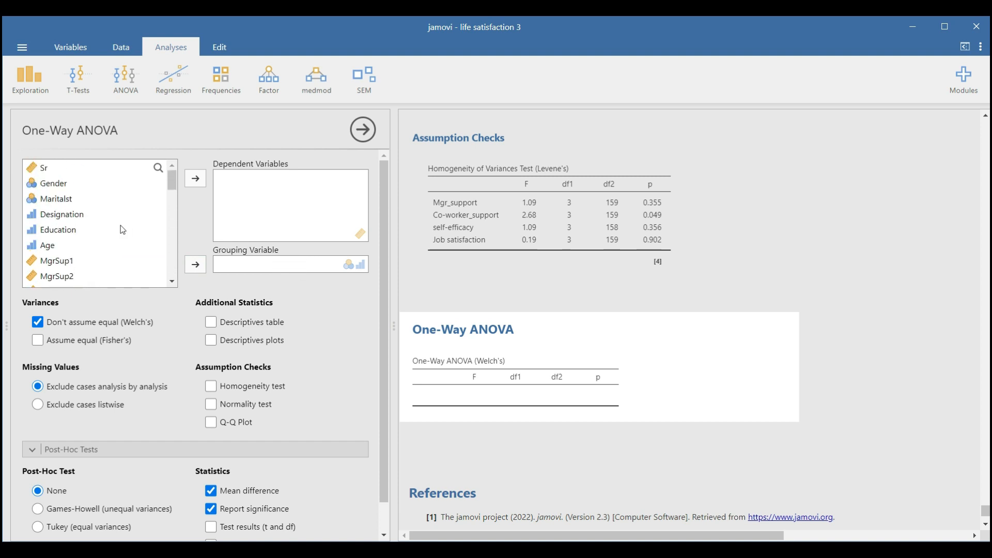
pyautogui.click(62, 214)
pyautogui.click(195, 264)
# Step: Add Mgr_support, Co-worker_support, self-efficacy and Job satisfaction as the ANOVA's dependent variables, leaving out Optimism
pyautogui.scroll(-10, 110, 266)
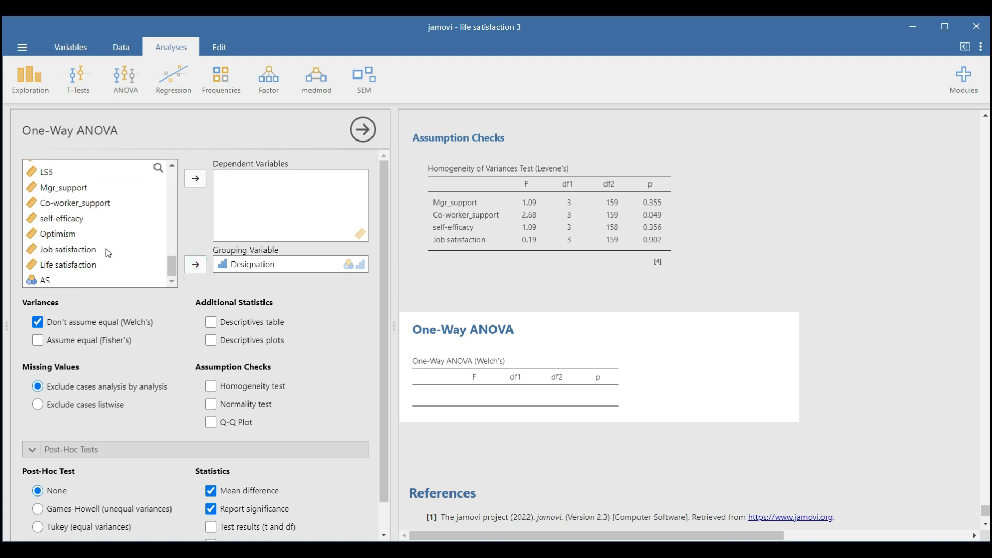
pyautogui.click(65, 190)
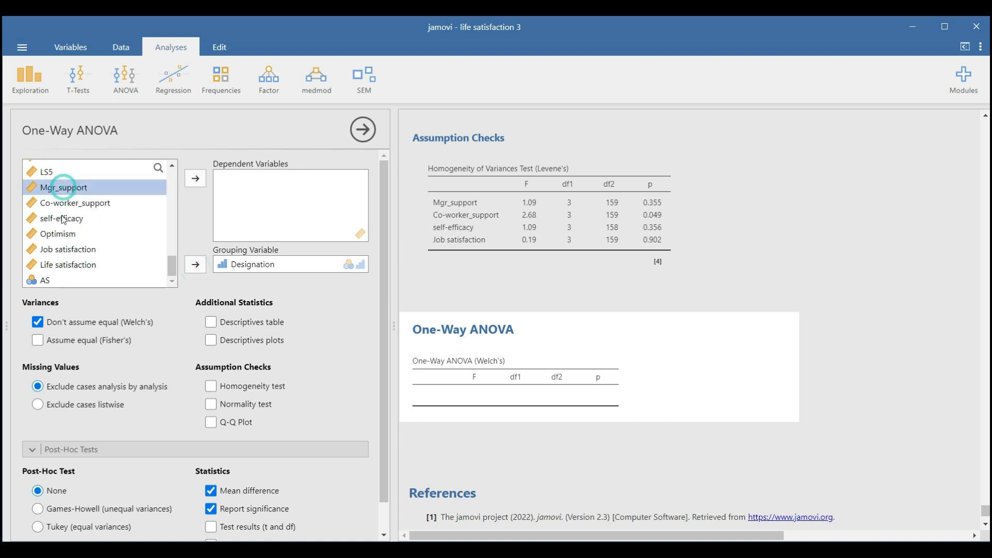
pyautogui.keyDown('shift'); pyautogui.click(70, 247); pyautogui.keyUp('shift')
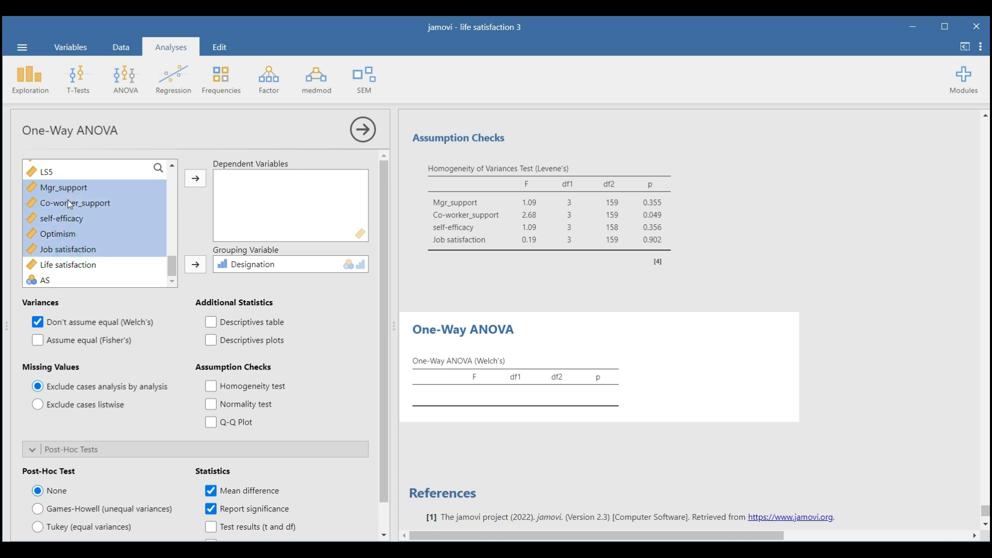
pyautogui.keyDown('ctrl'); pyautogui.click(66, 236); pyautogui.keyUp('ctrl')
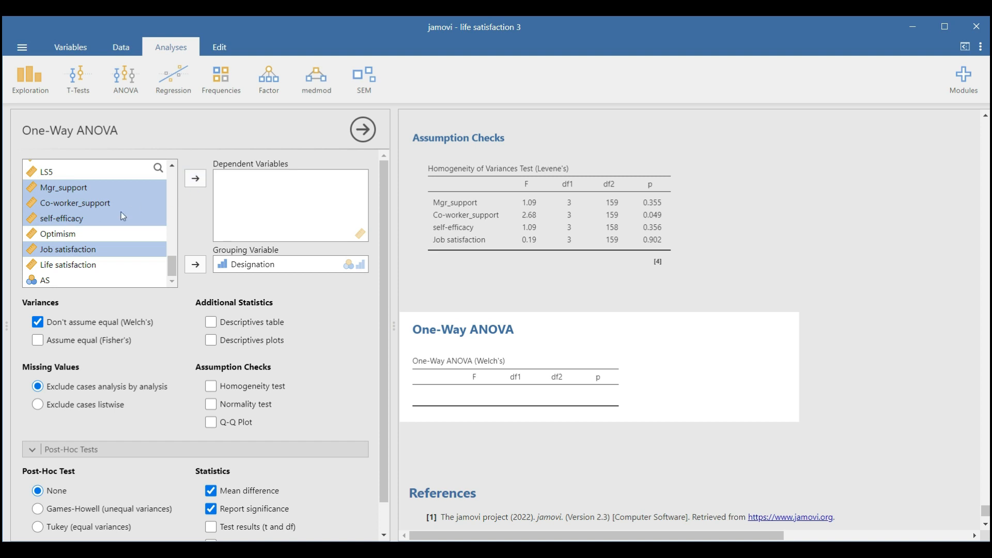
pyautogui.click(196, 181)
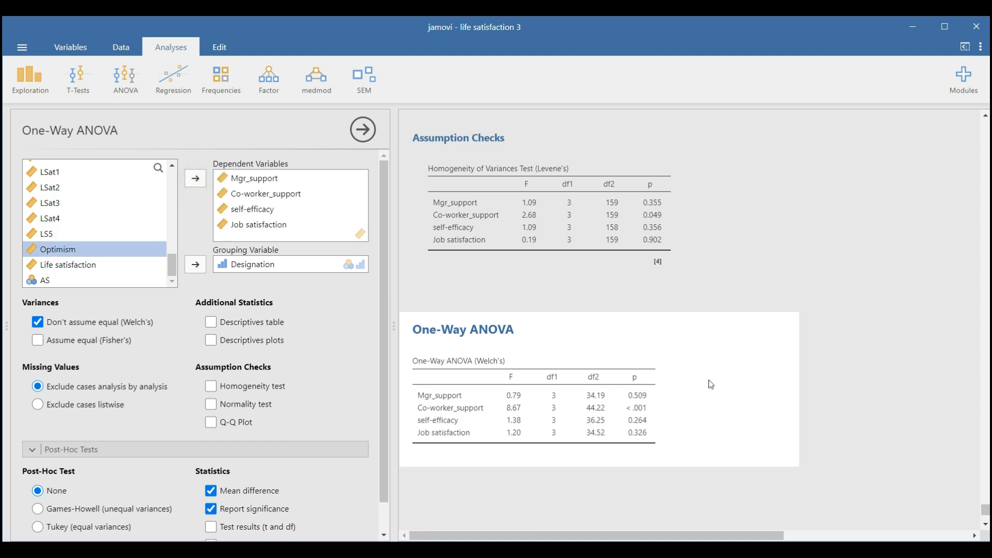
# Step: Include Fisher's equal-variances test and the descriptives table in the ANOVA, and compare the group means with the test results
pyautogui.scroll(-2, 720, 392)
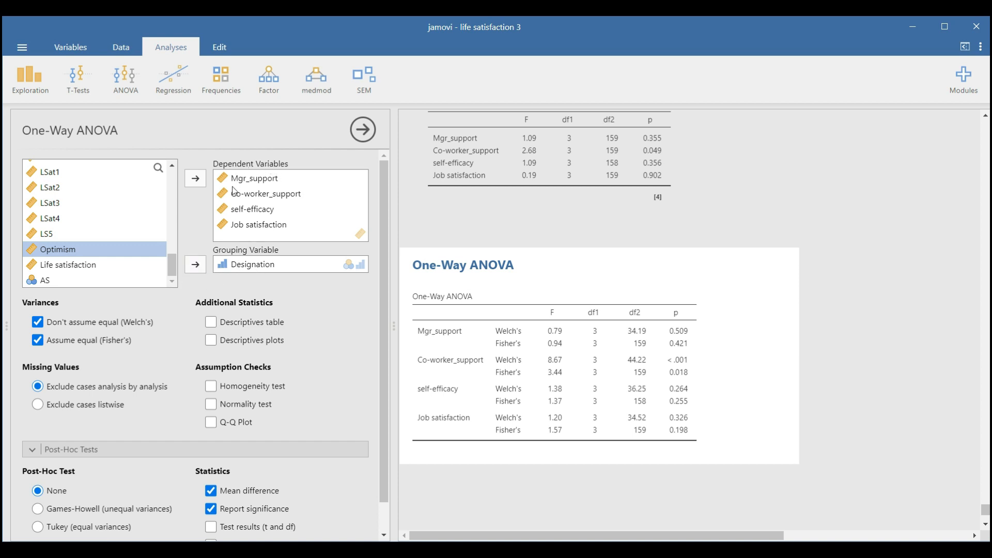
pyautogui.click(212, 322)
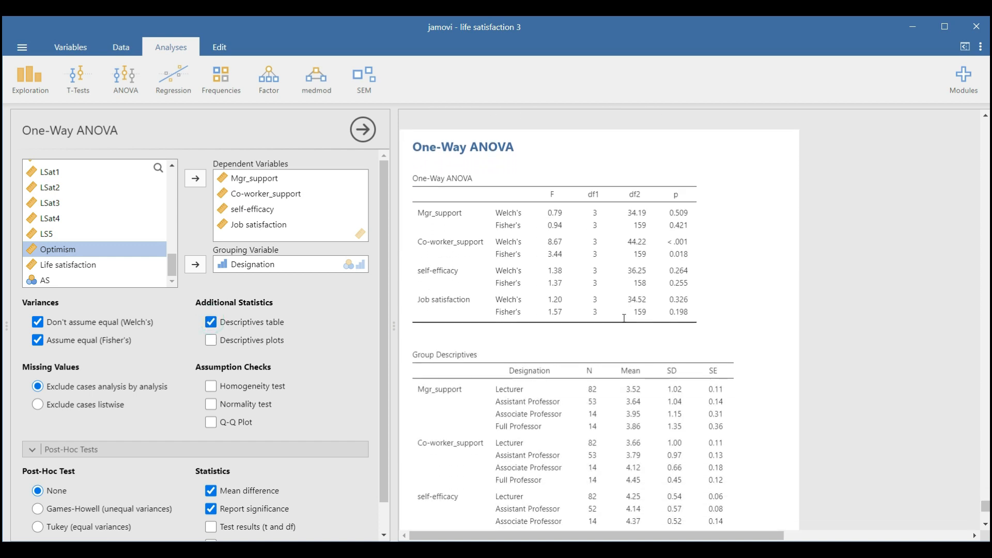
pyautogui.scroll(-2, 568, 362)
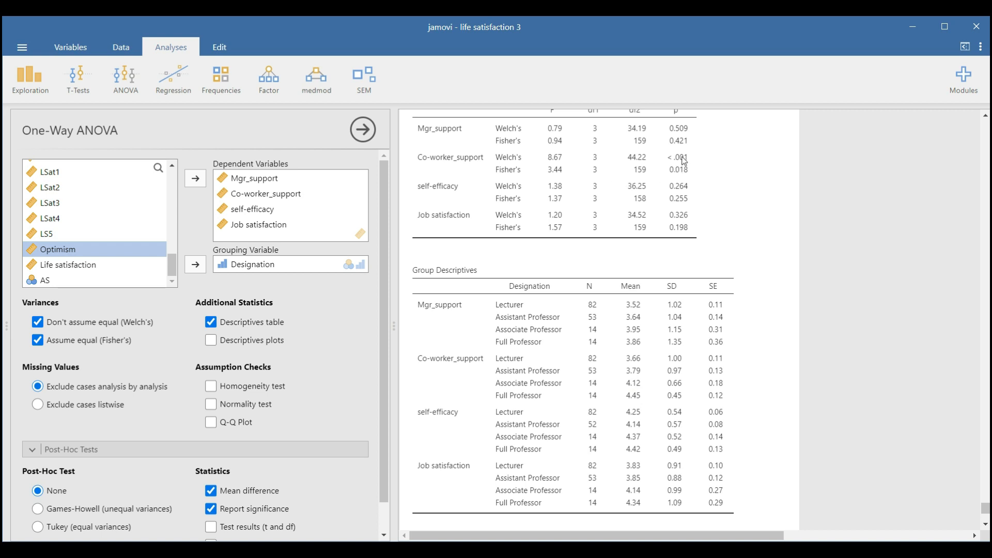
pyautogui.scroll(2, 659, 178)
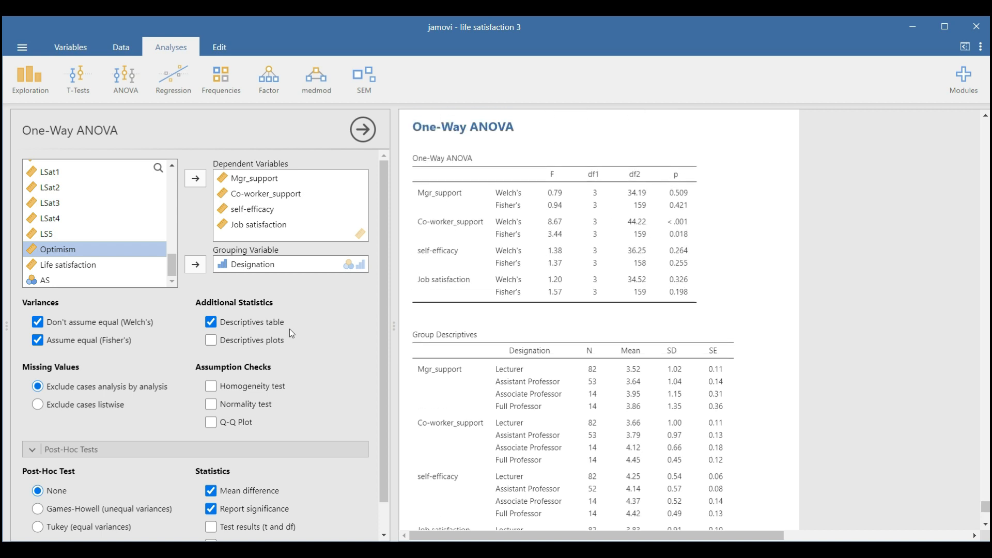
# Step: Add descriptives plots to the ANOVA and review the plot of each dependent variable by Designation
pyautogui.click(211, 341)
pyautogui.scroll(-10, 587, 358)
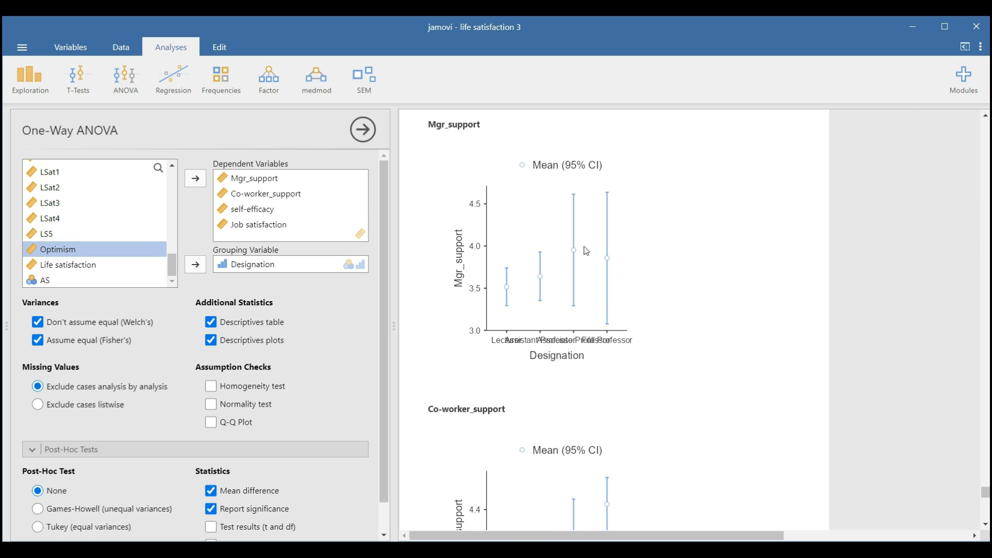
pyautogui.scroll(-4, 597, 315)
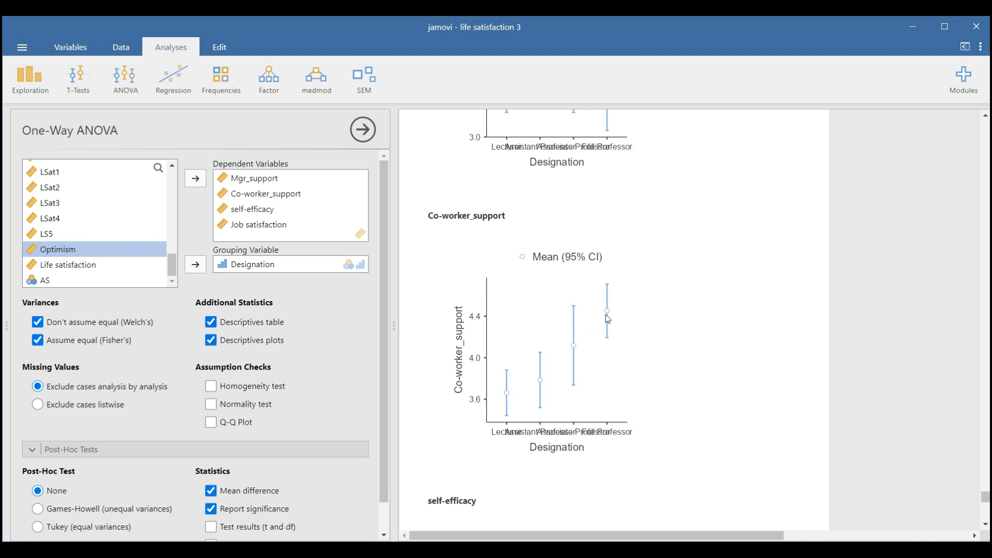
pyautogui.scroll(-2, 589, 357)
pyautogui.scroll(-5, 586, 361)
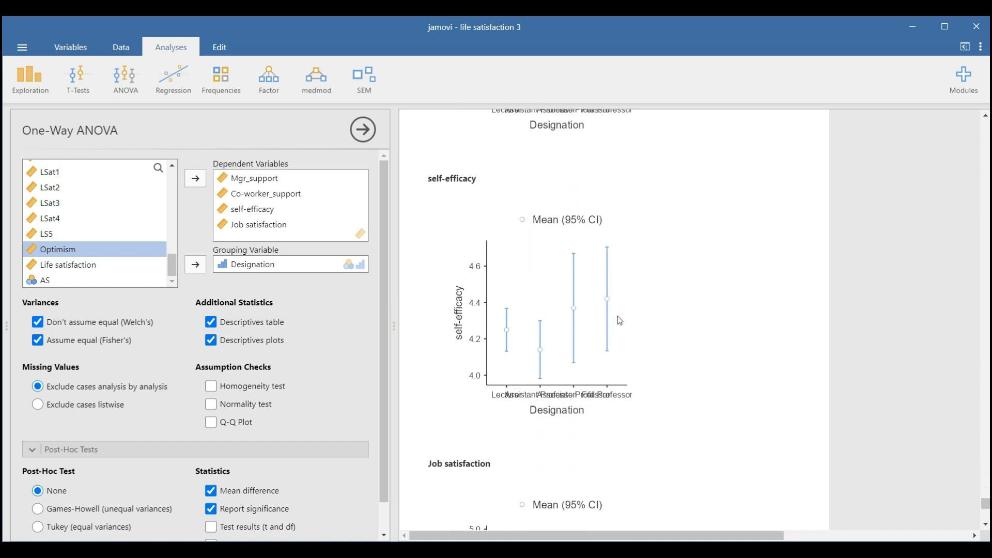
pyautogui.scroll(-5, 523, 343)
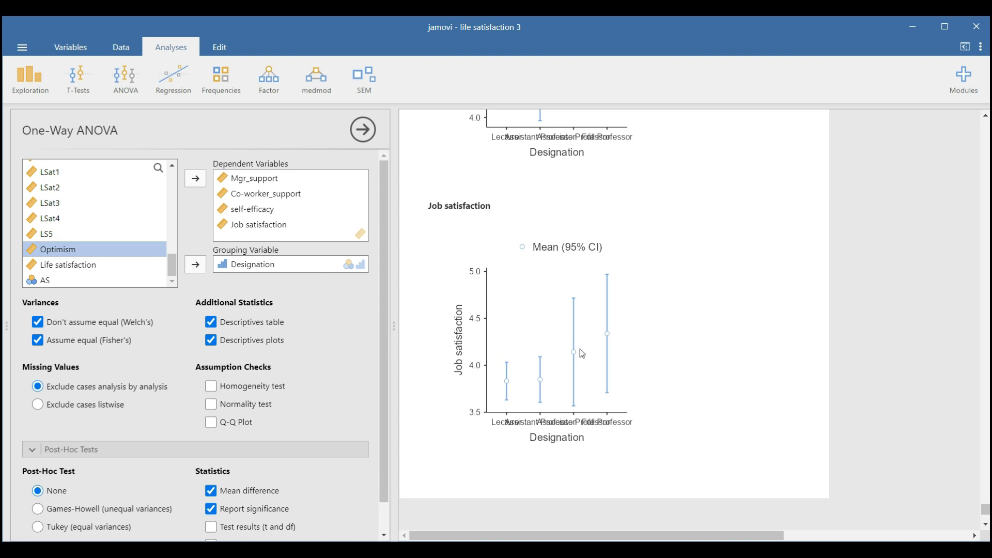
pyautogui.scroll(15, 558, 343)
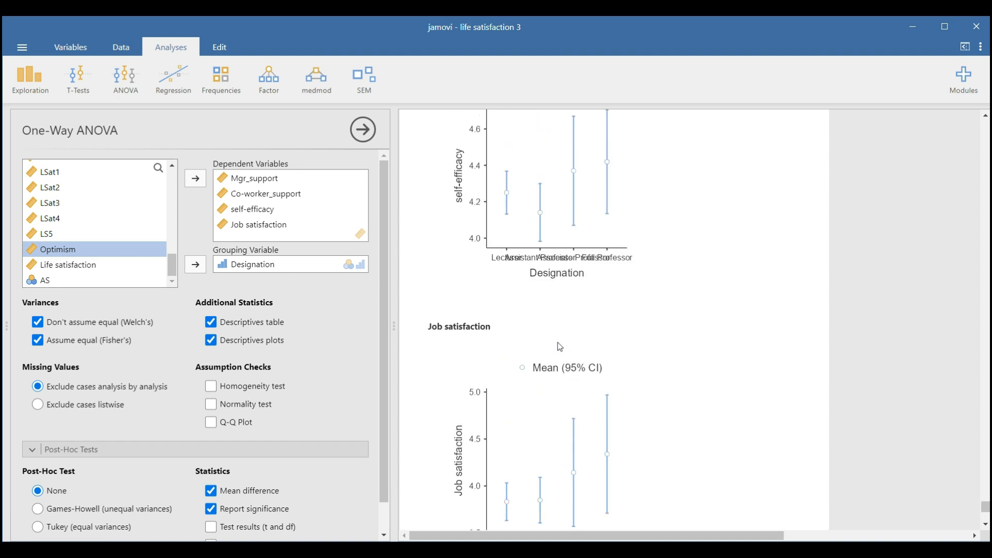
pyautogui.scroll(4, 559, 342)
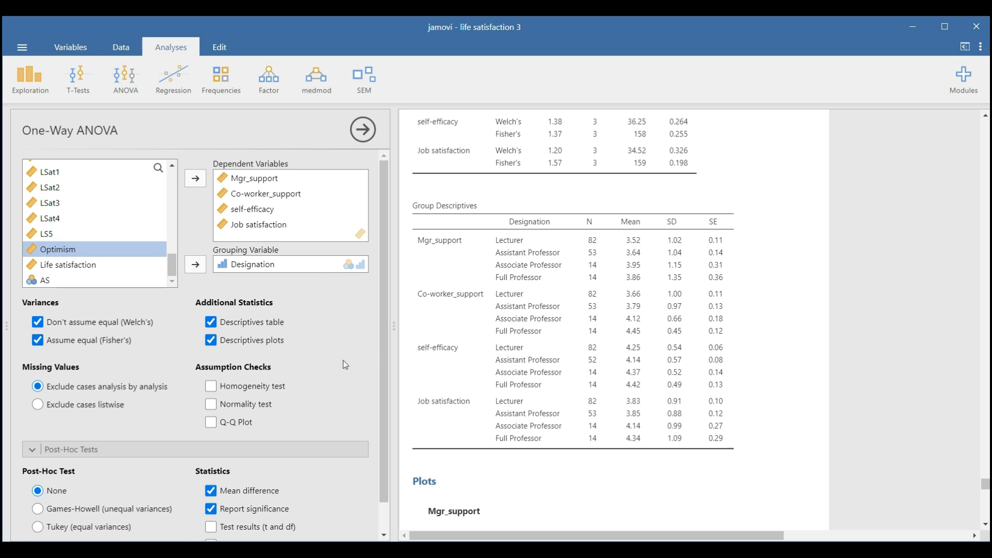
# Step: Add the homogeneity test to the One-Way ANOVA and compare Levene's results with the Welch's and Fisher's test results
pyautogui.click(47, 450)
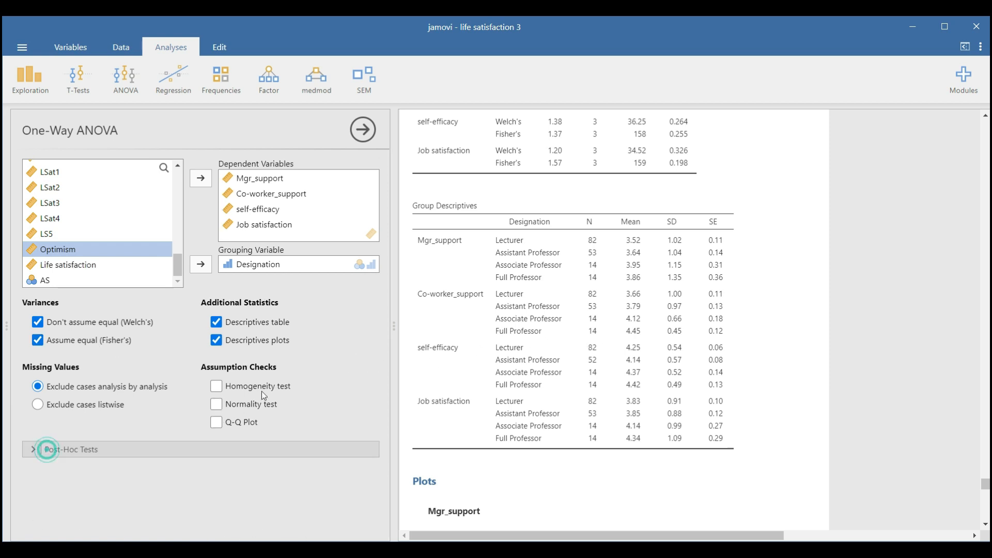
pyautogui.click(219, 388)
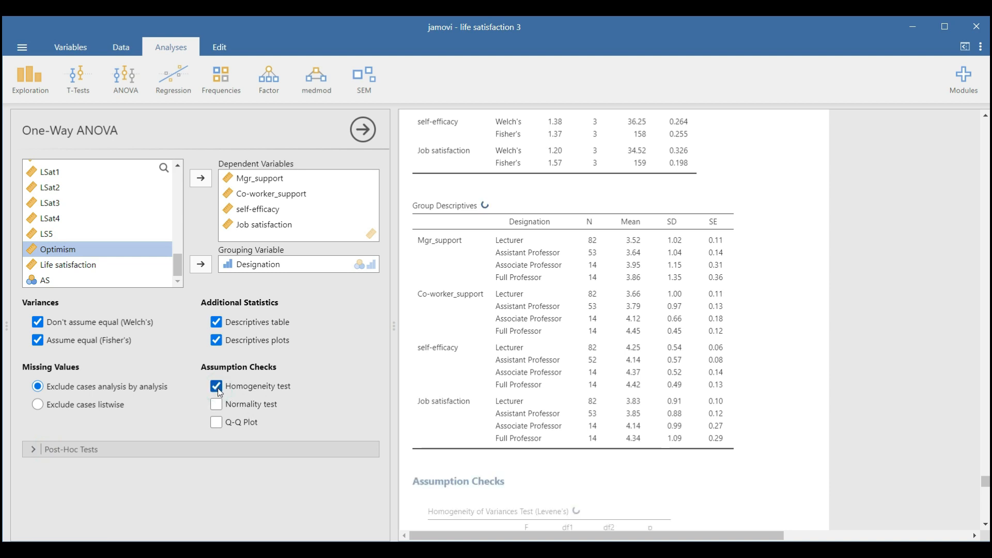
pyautogui.scroll(-5, 719, 389)
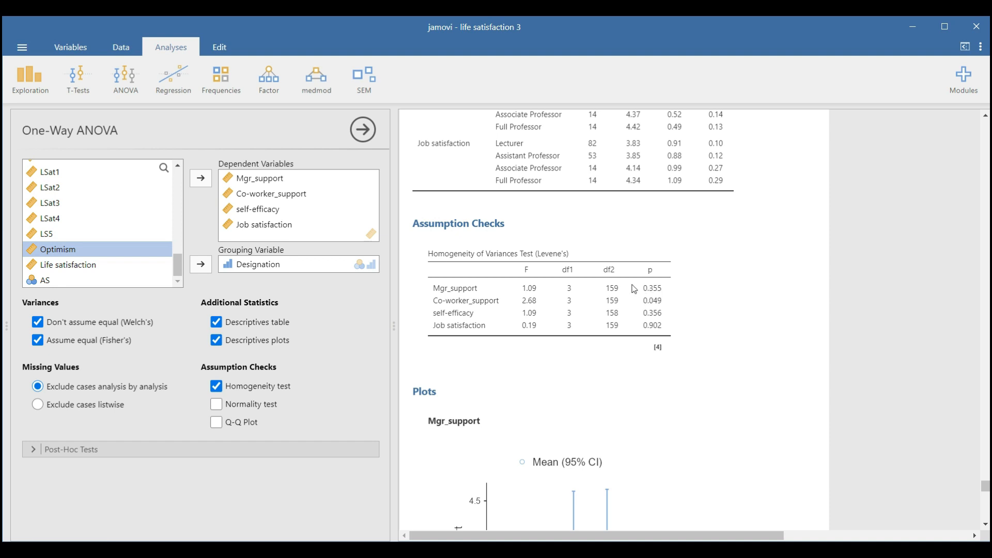
pyautogui.scroll(2, 593, 262)
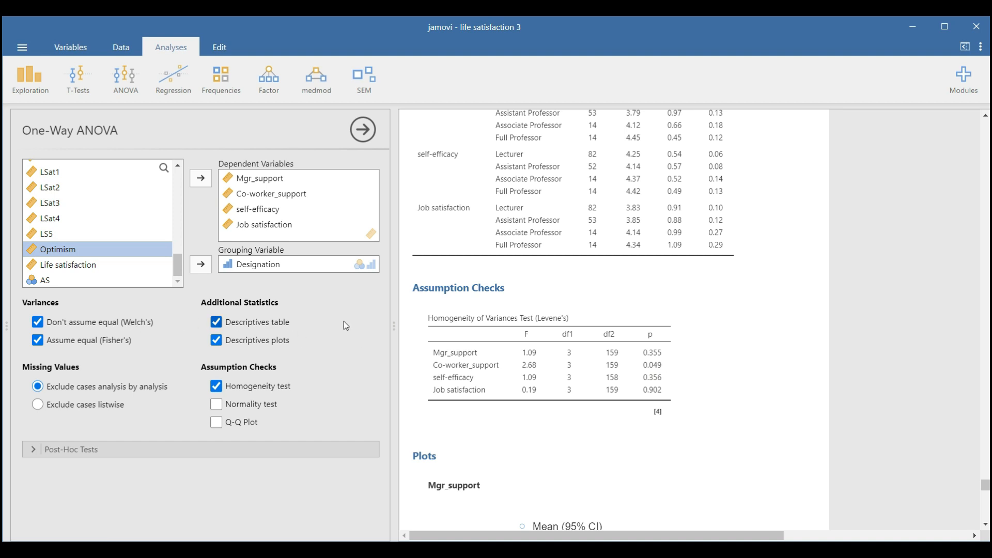
pyautogui.scroll(6, 667, 280)
pyautogui.scroll(1, 667, 279)
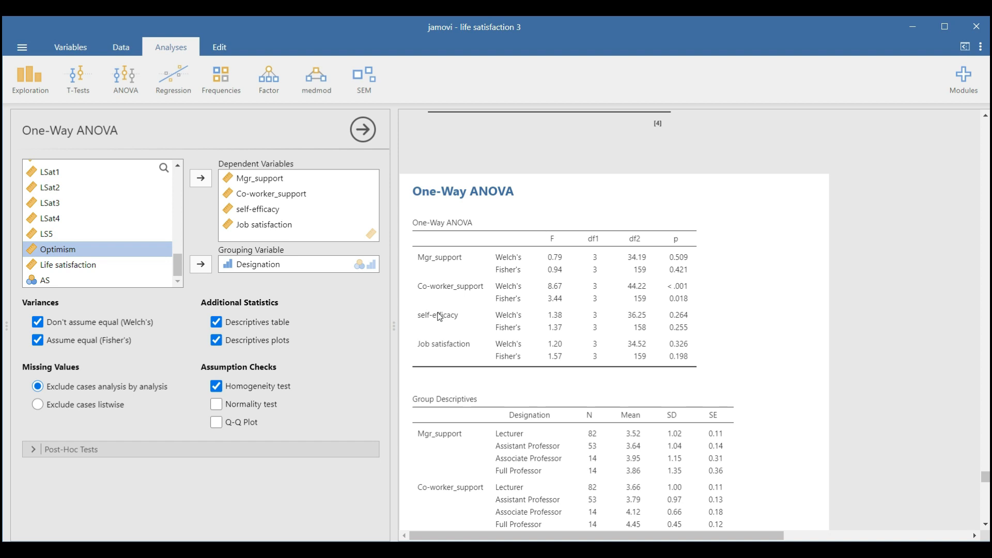
pyautogui.scroll(-2, 439, 317)
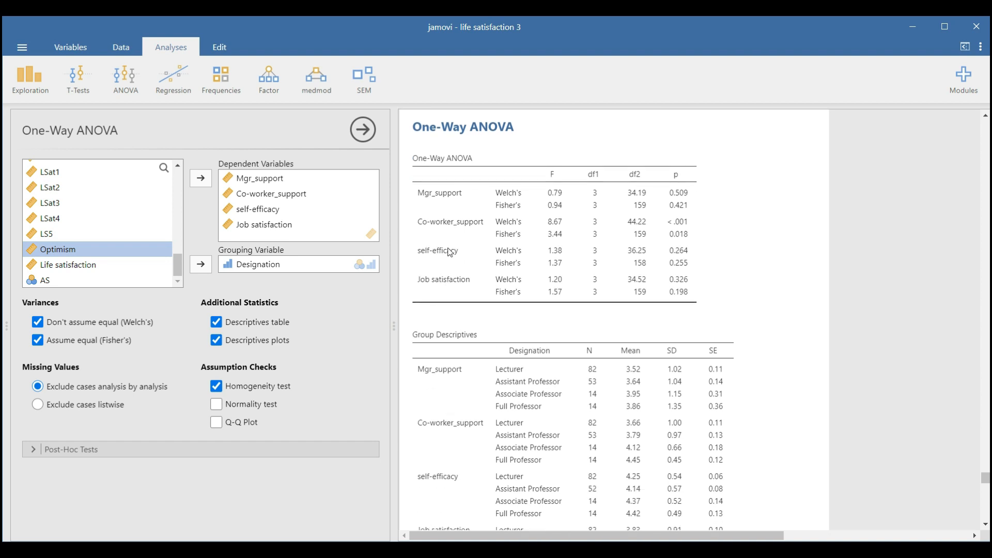
# Step: Check the homogeneity results and select the Games-Howell (unequal variances) post-hoc test for the ANOVA
pyautogui.click(38, 450)
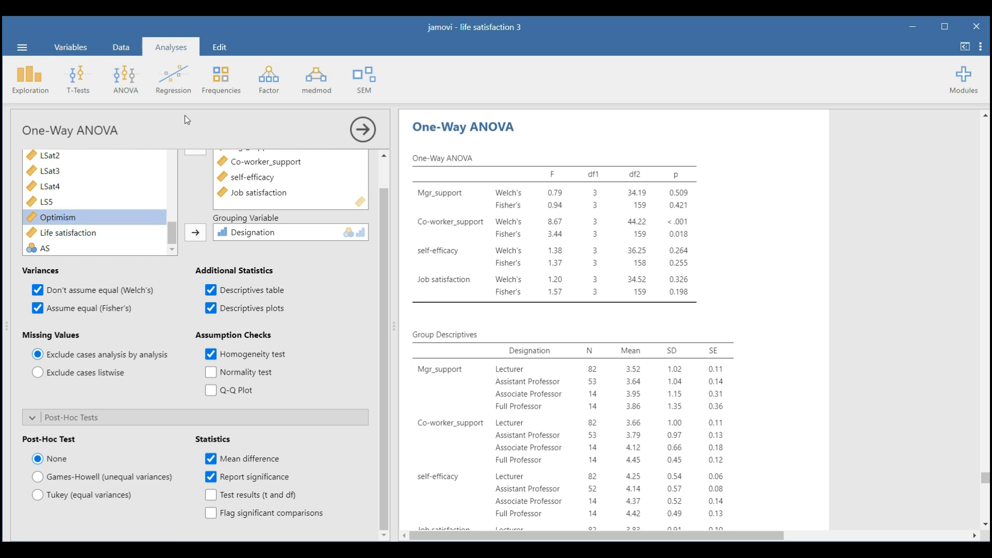
pyautogui.click(119, 79)
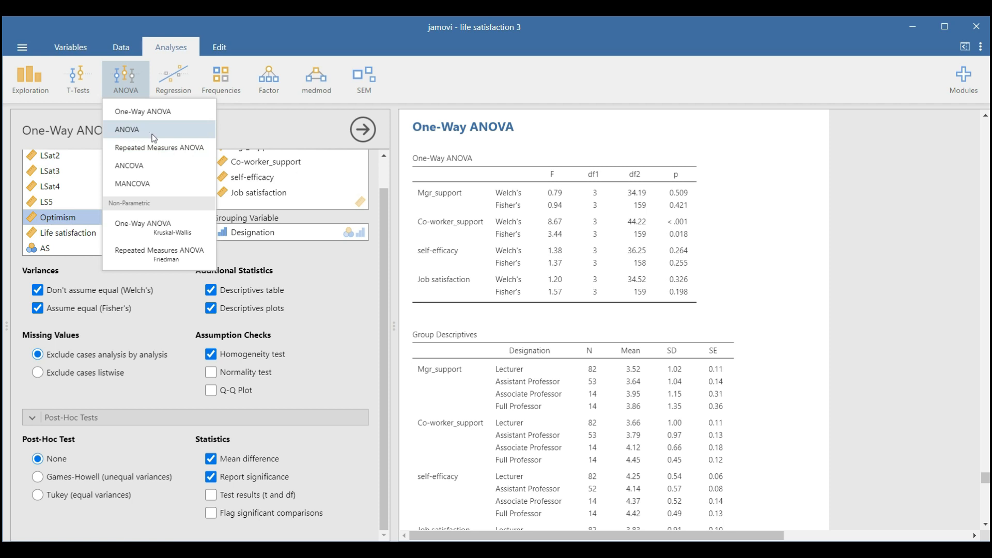
pyautogui.click(715, 280)
pyautogui.scroll(-3, 721, 274)
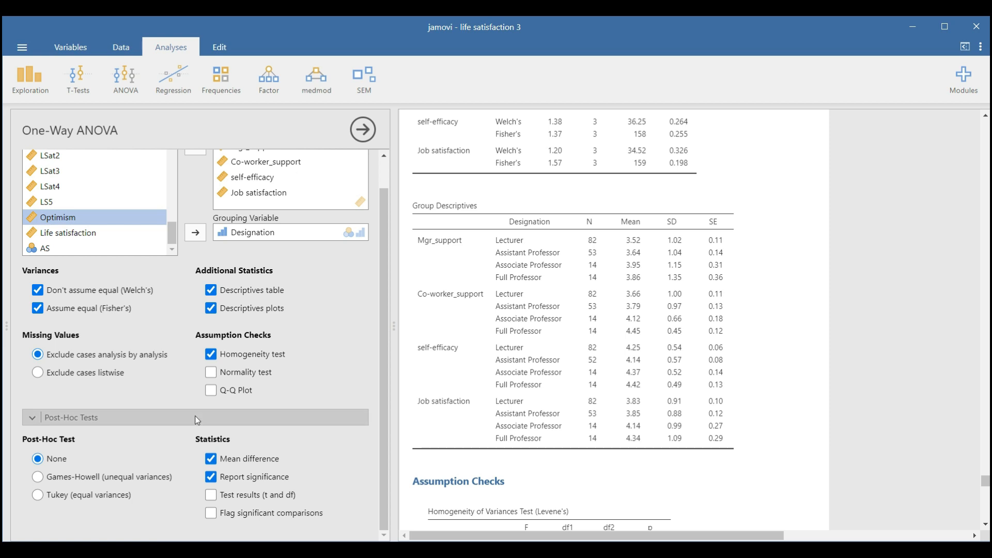
pyautogui.scroll(-6, 548, 403)
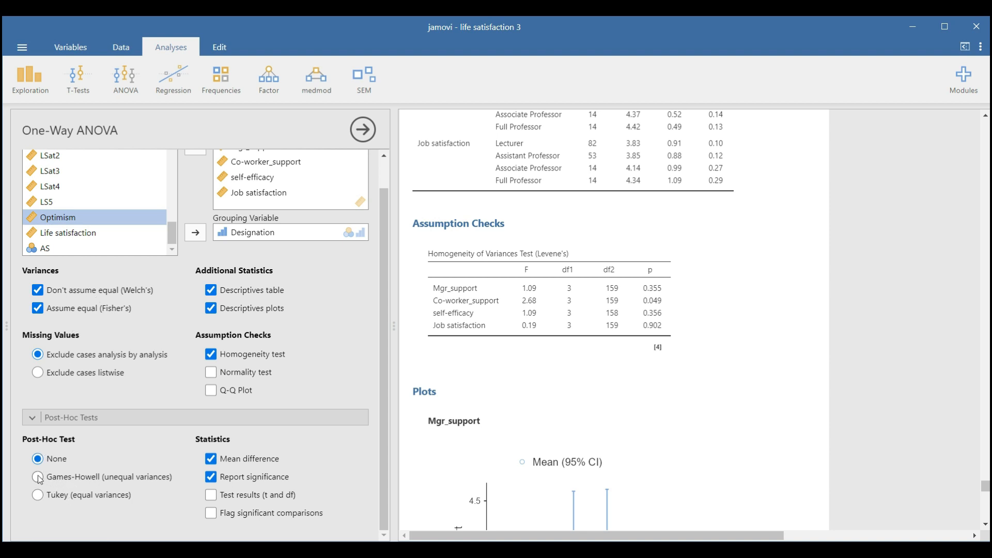
pyautogui.click(38, 497)
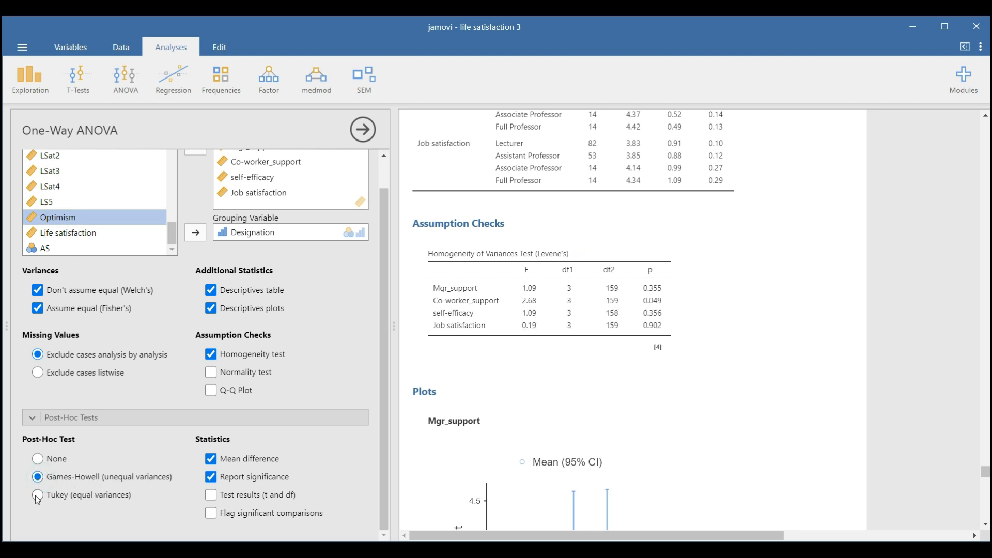
# Step: Remove Job satisfaction, Mgr_support and self-efficacy from the dependent variables, keeping only Co-worker_support
pyautogui.scroll(1, 238, 184)
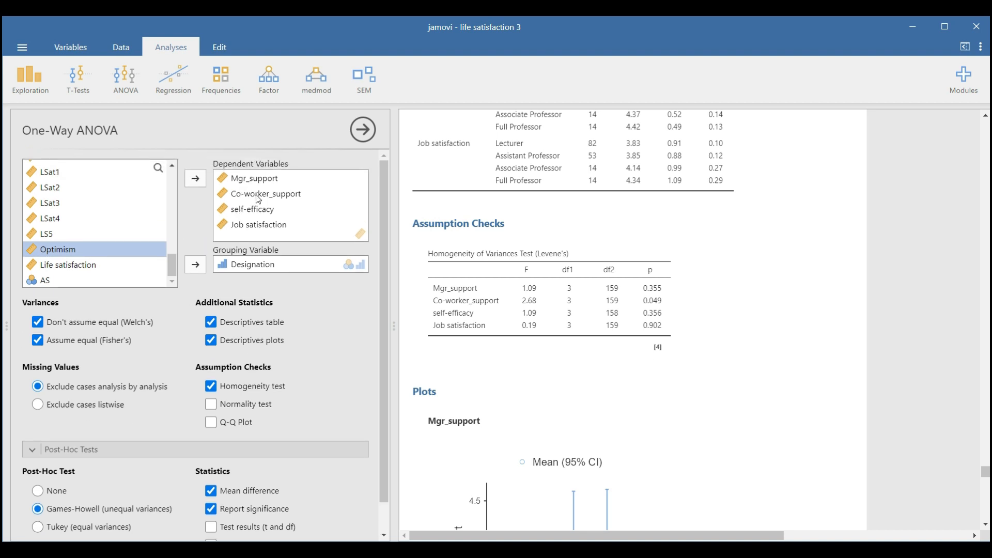
pyautogui.click(262, 182)
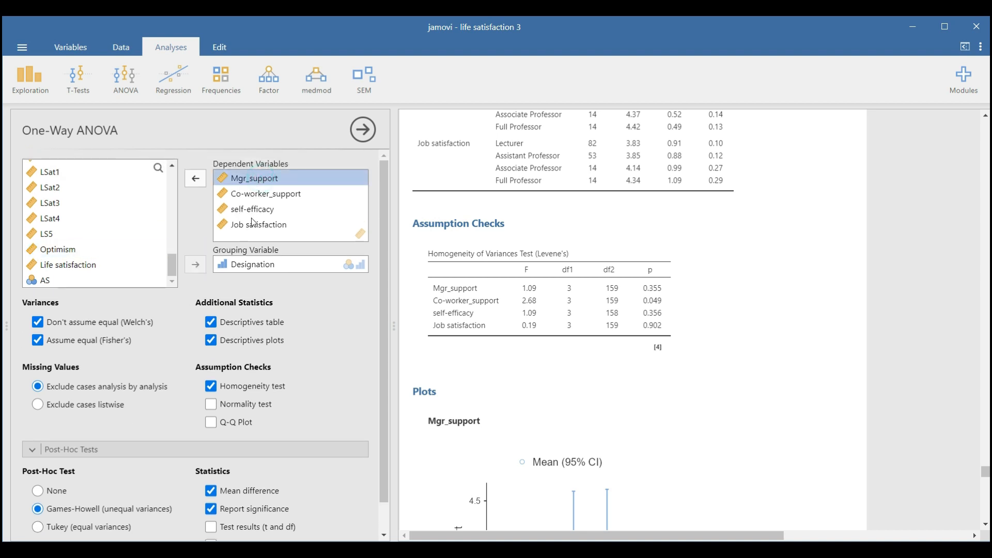
pyautogui.moveTo(260, 218); pyautogui.dragTo(261, 210)
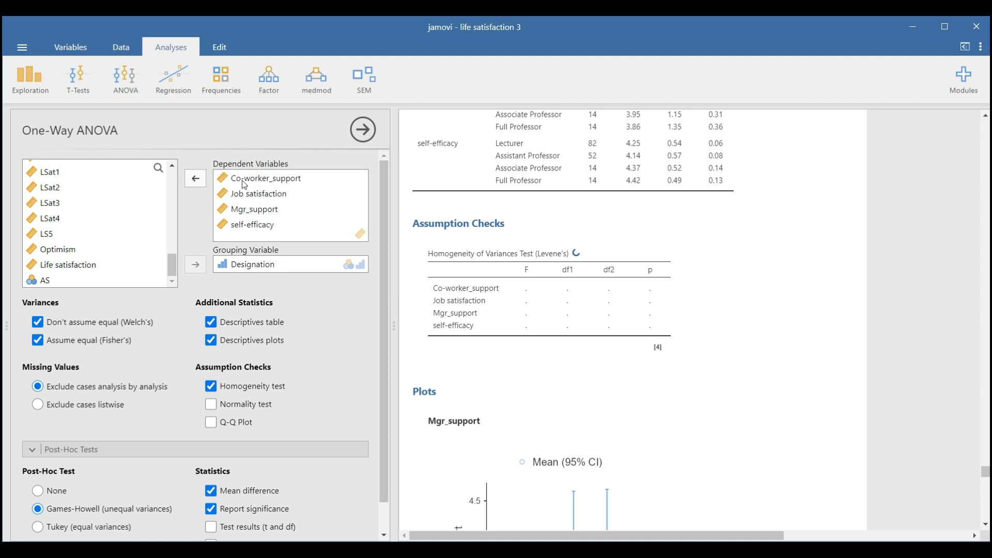
pyautogui.click(238, 195)
pyautogui.click(195, 178)
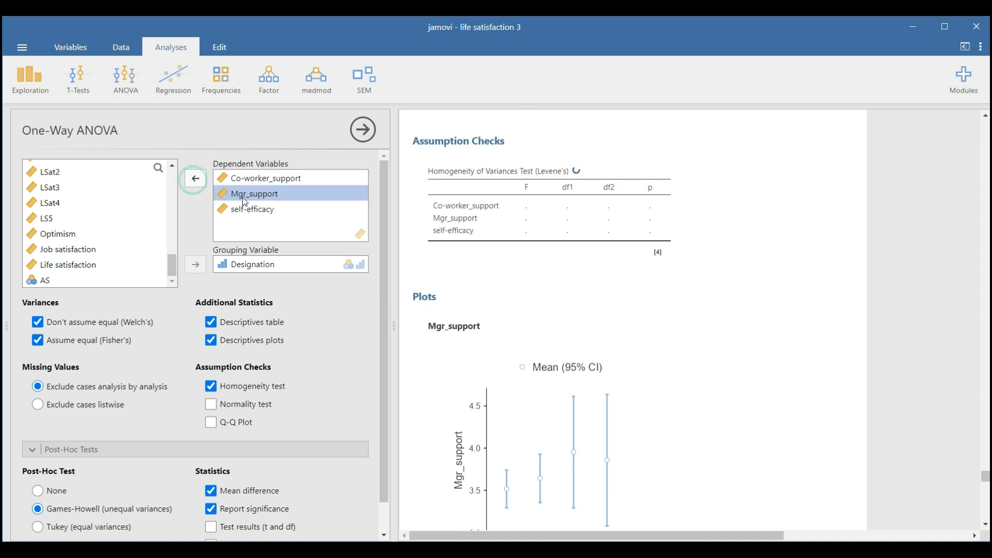
pyautogui.click(196, 179)
pyautogui.click(195, 178)
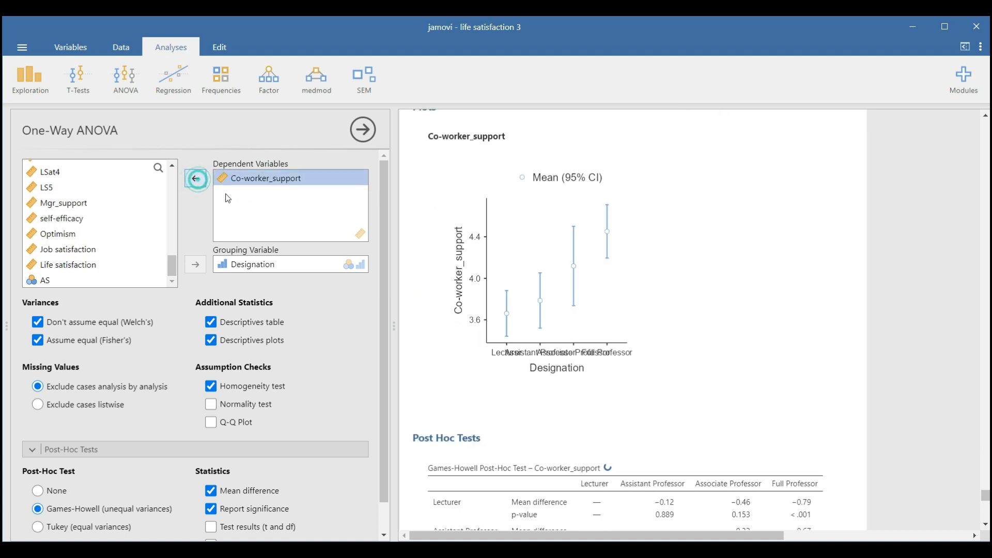
# Step: Check Levene's test for Co-worker_support and examine the Games-Howell mean differences and p-values between designations
pyautogui.scroll(-3, 636, 319)
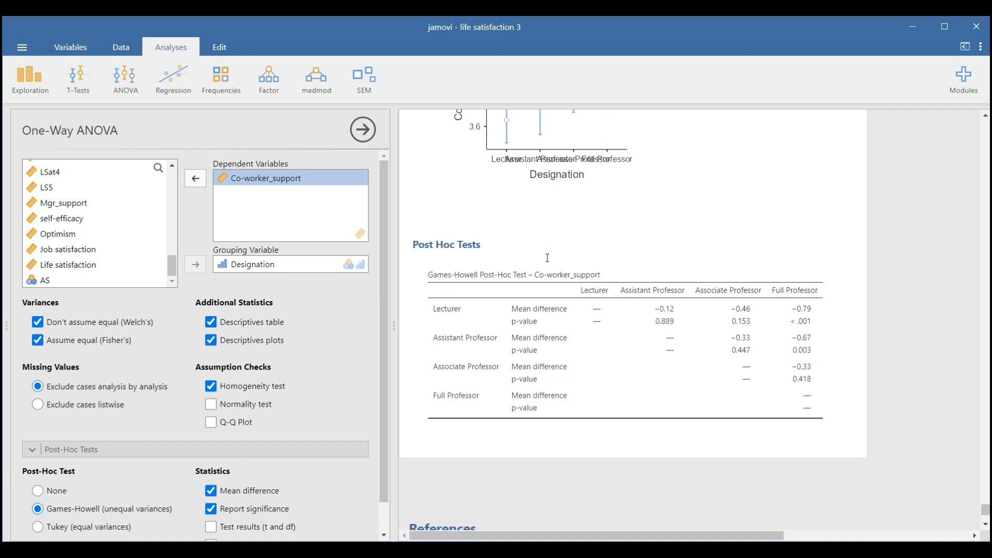
pyautogui.scroll(4, 548, 257)
pyautogui.scroll(2, 569, 247)
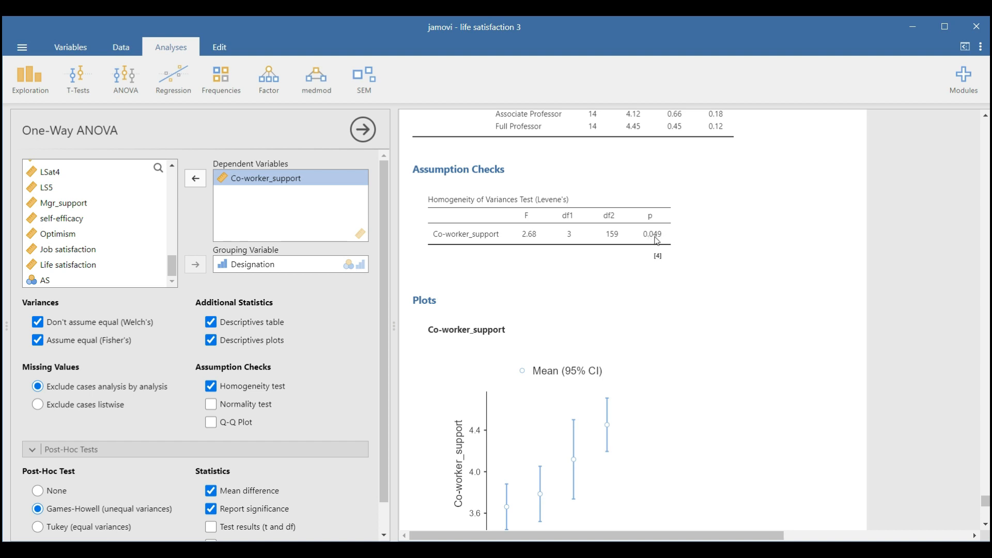
pyautogui.scroll(-1, 61, 484)
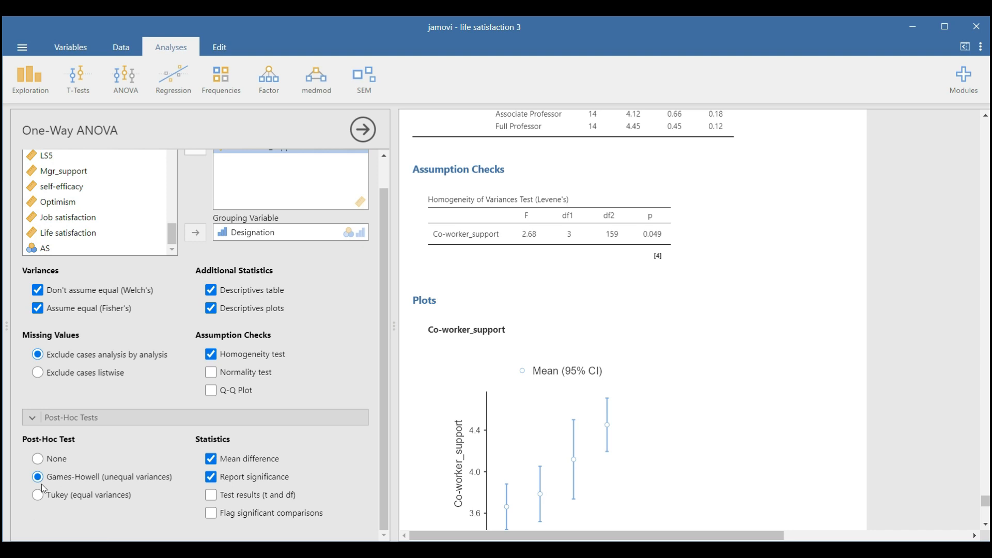
pyautogui.scroll(-10, 715, 398)
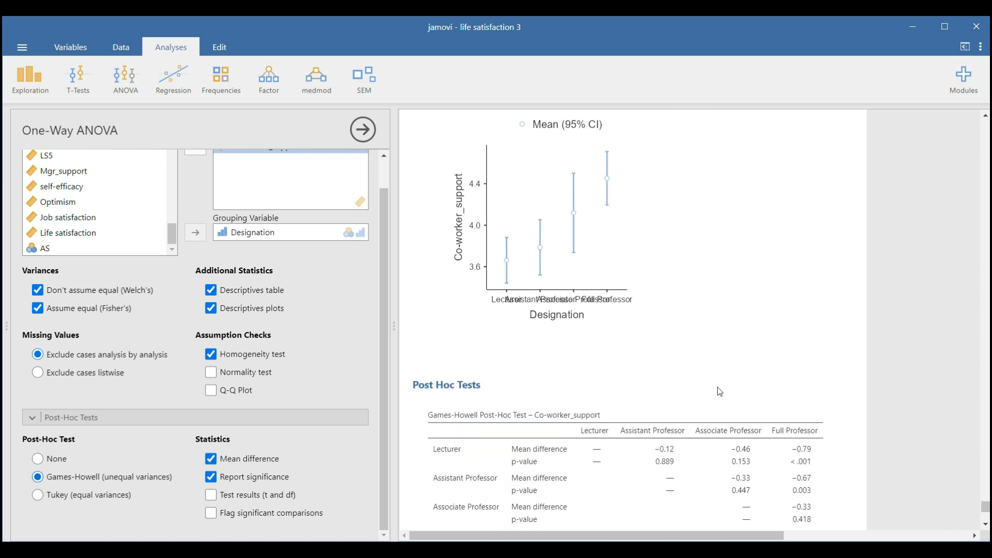
pyautogui.scroll(1, 716, 337)
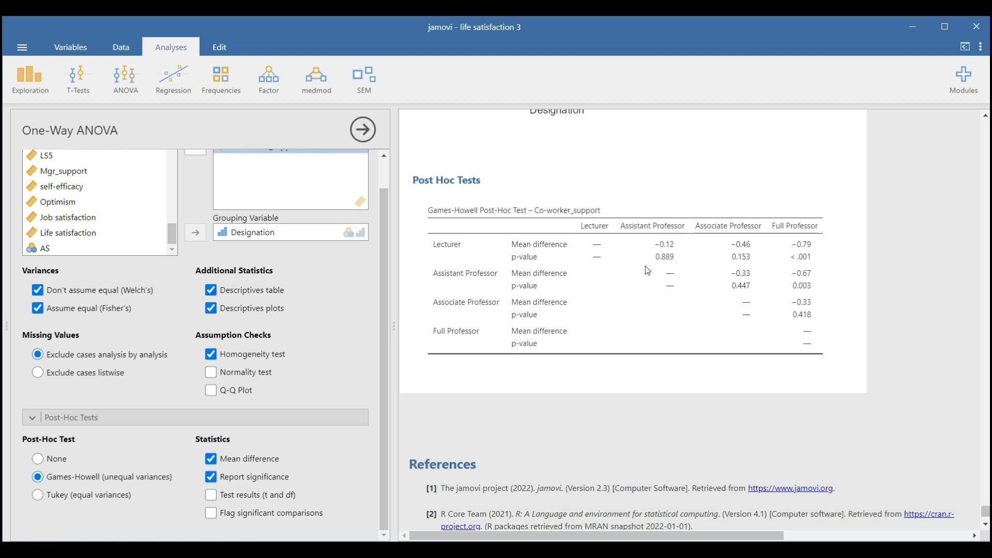
# Step: Compare the Co-worker_support group means and descriptives plot with the post-hoc differences between designations
pyautogui.scroll(10, 723, 259)
pyautogui.scroll(7, 649, 266)
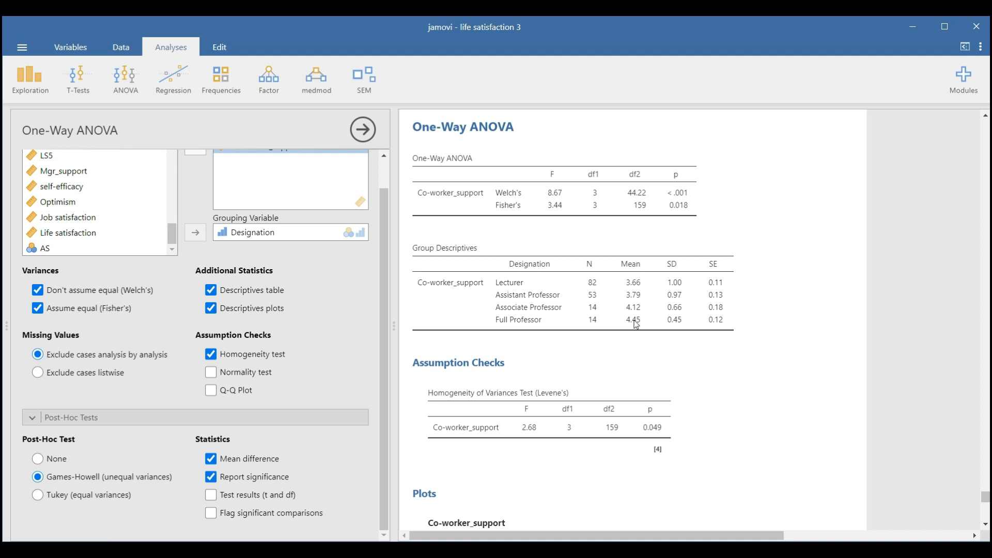
pyautogui.scroll(-2, 636, 325)
pyautogui.scroll(-6, 723, 347)
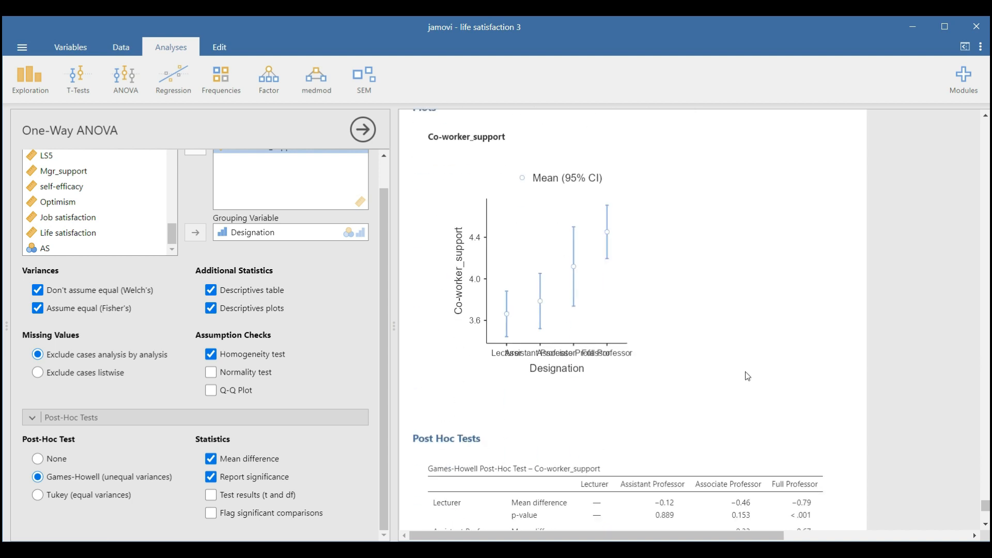
pyautogui.scroll(-4, 750, 376)
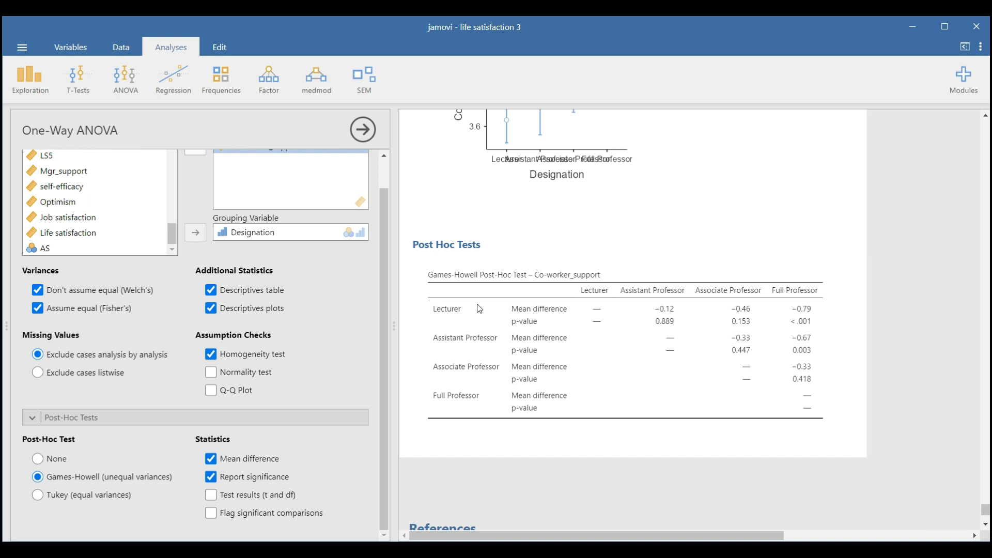
pyautogui.scroll(2, 468, 310)
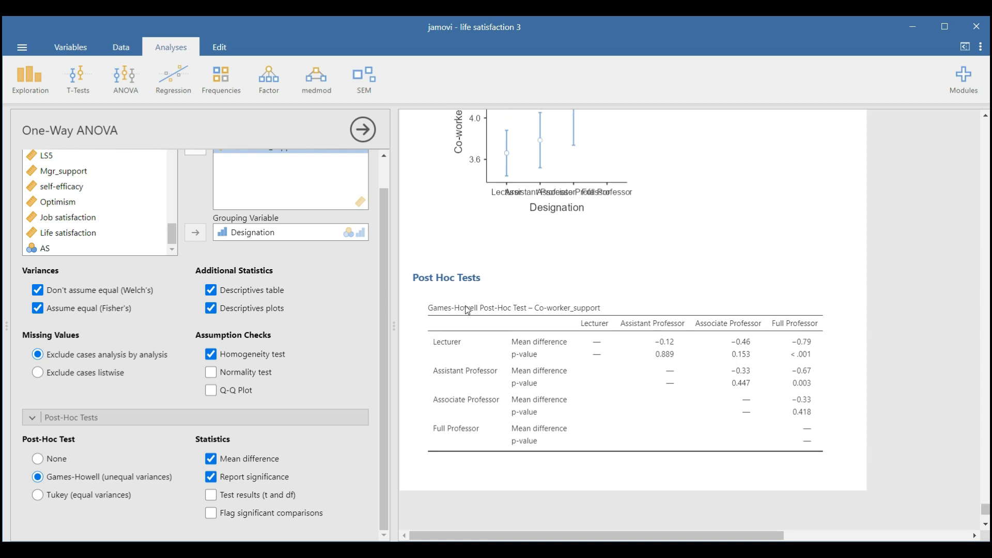
pyautogui.scroll(10, 468, 310)
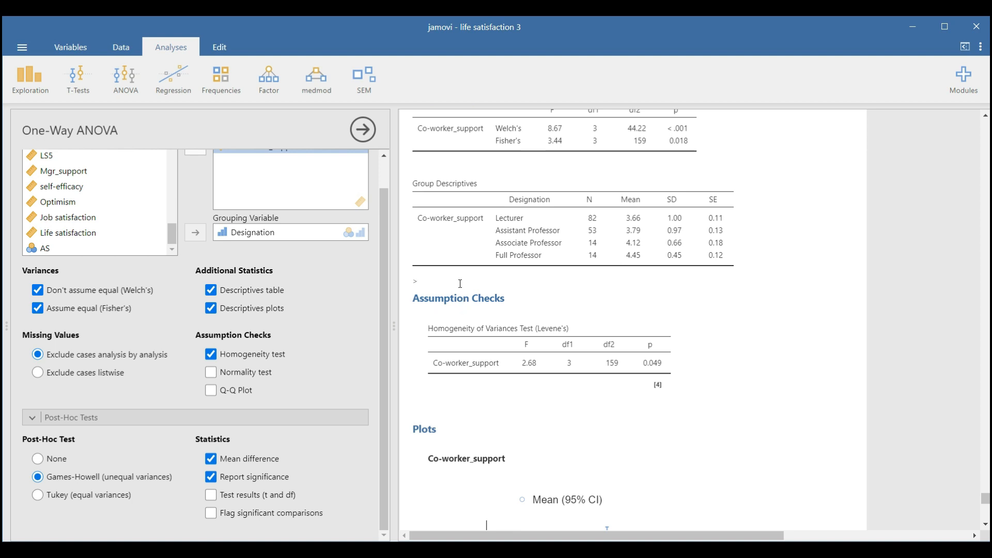
# Step: Display the variables list and switch to the PowerPoint slide show of the jamovi tutorial
pyautogui.click(62, 47)
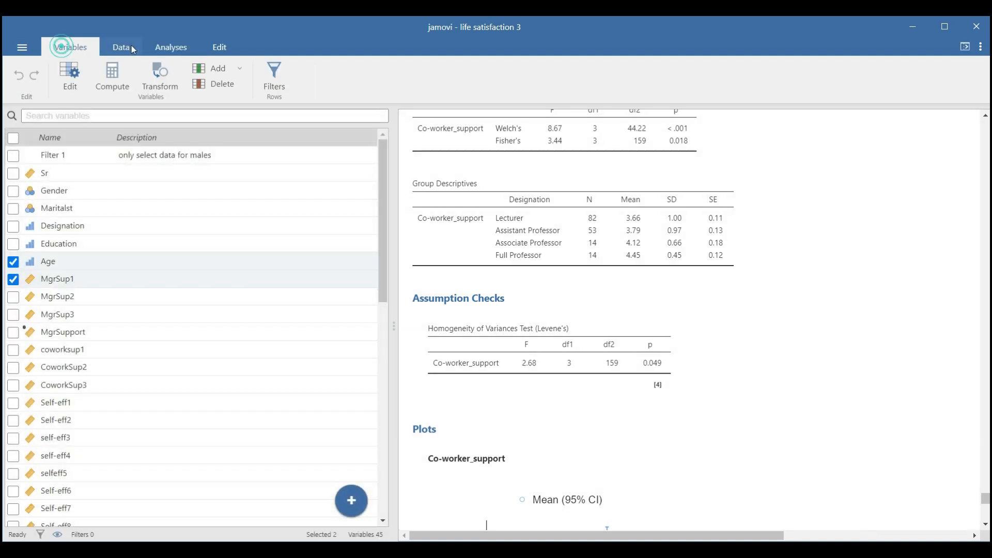
pyautogui.hotkey('alt', 'Tab')
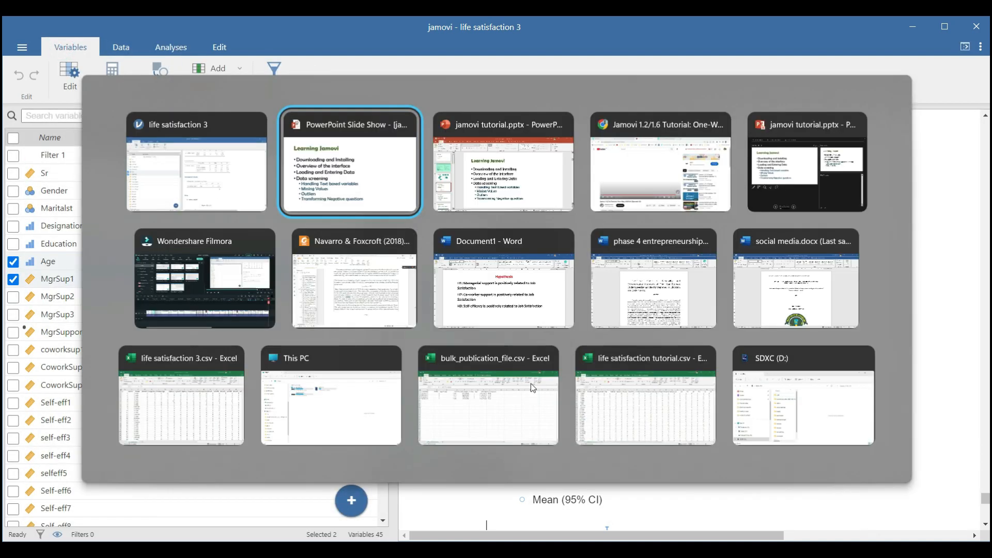
pyautogui.hotkey('alt', 'Tab')
pyautogui.hotkey('alt', 'shift', 'Tab')
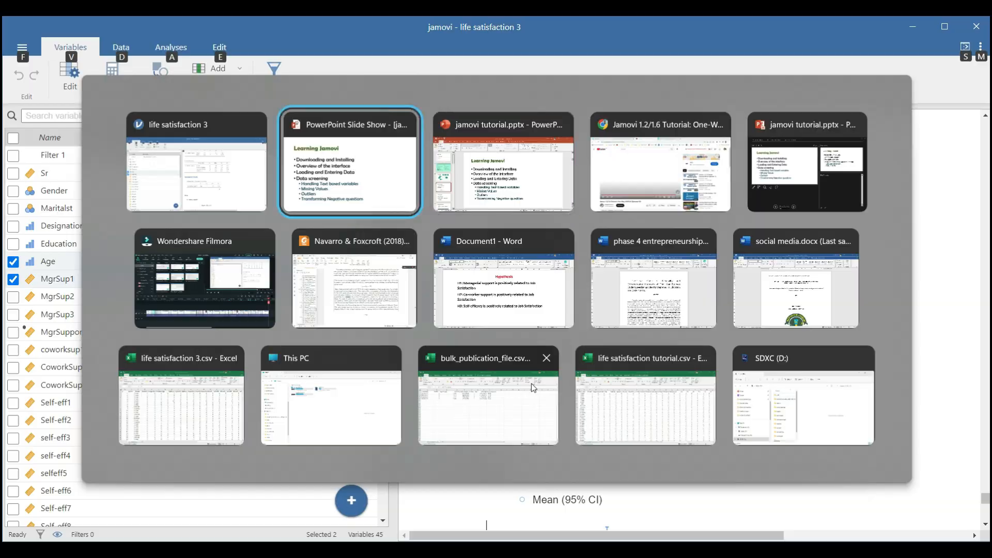